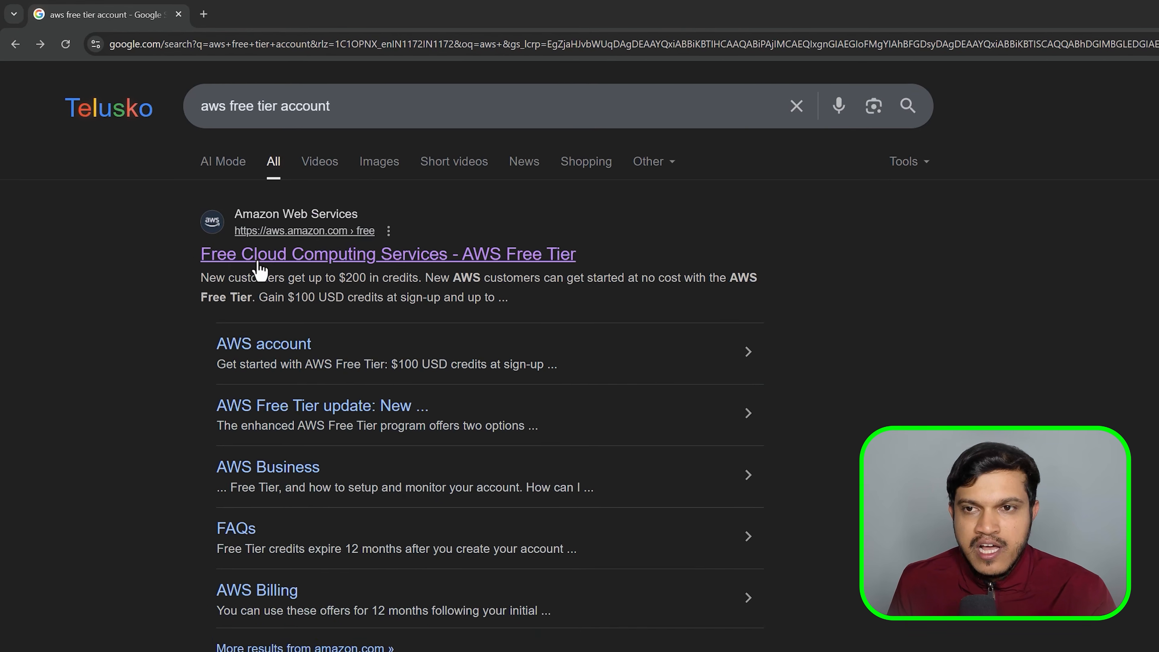
- Open the AWS Free Tier page from the search results and start creating a new AWS account
click(331, 255)
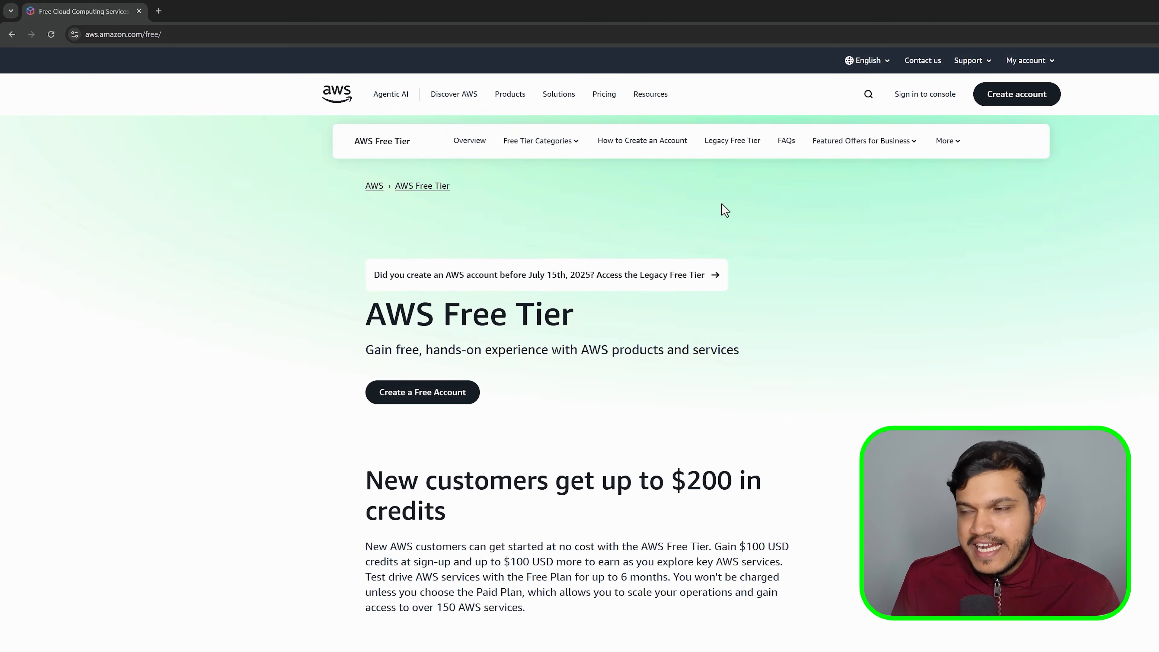
scroll(683, 297, down, 15)
scroll(682, 296, up, 13)
scroll(683, 296, up, 1)
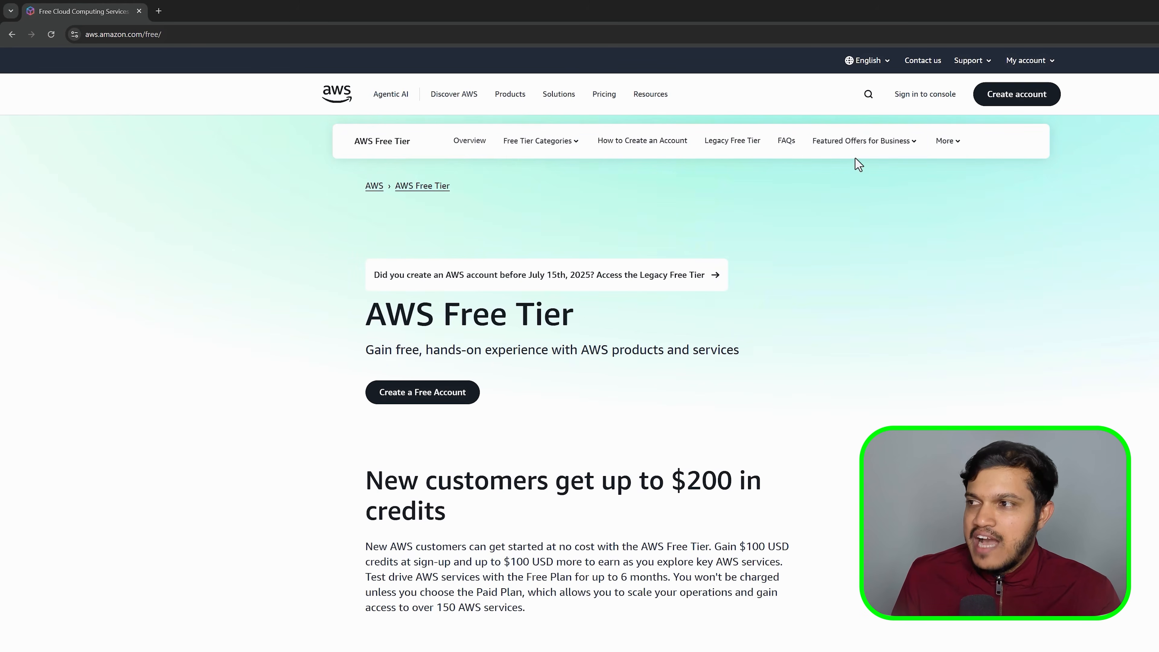
click(971, 135)
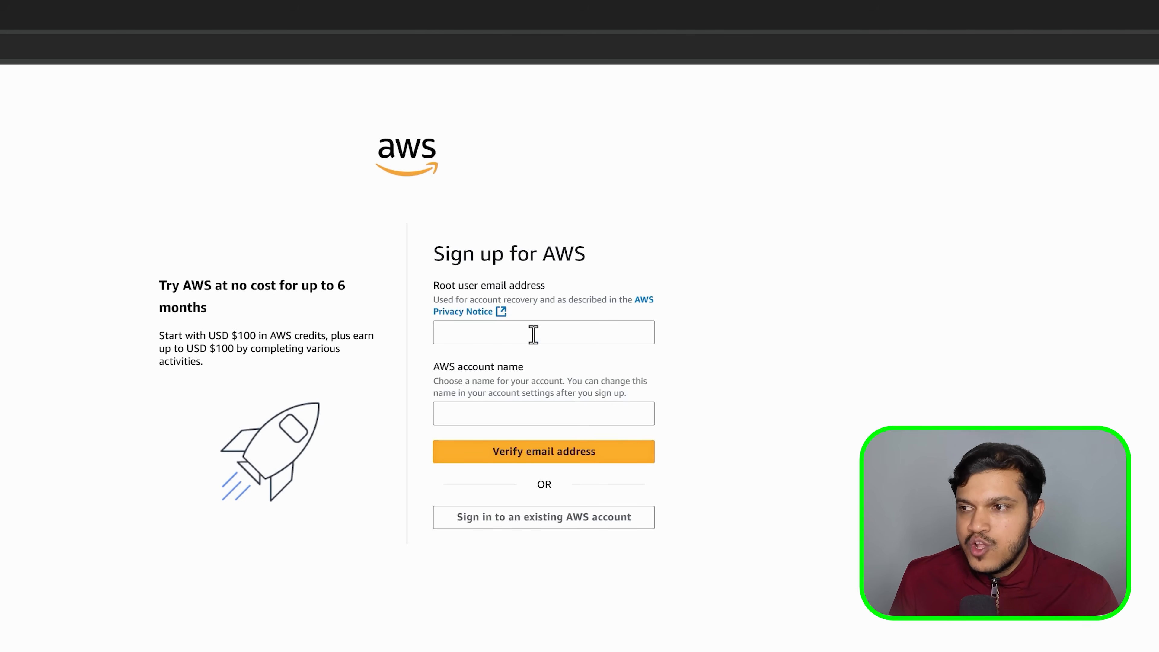
- Enter the root user email address and an AWS account name, and request verification of the email address
click(534, 334)
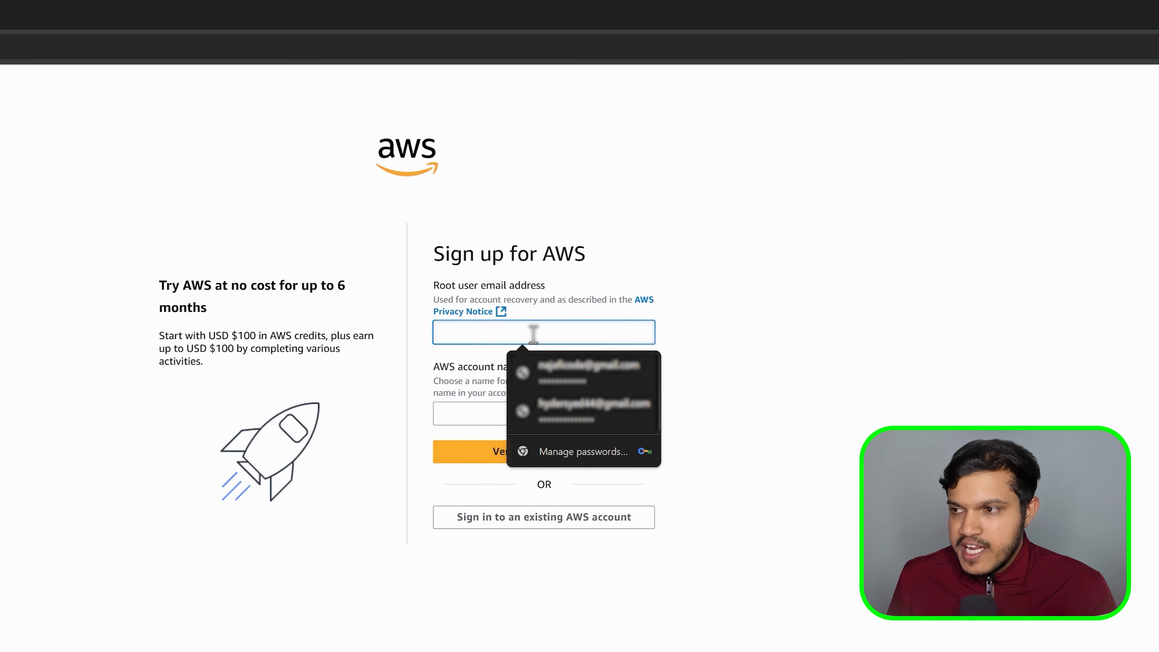
text(h...)
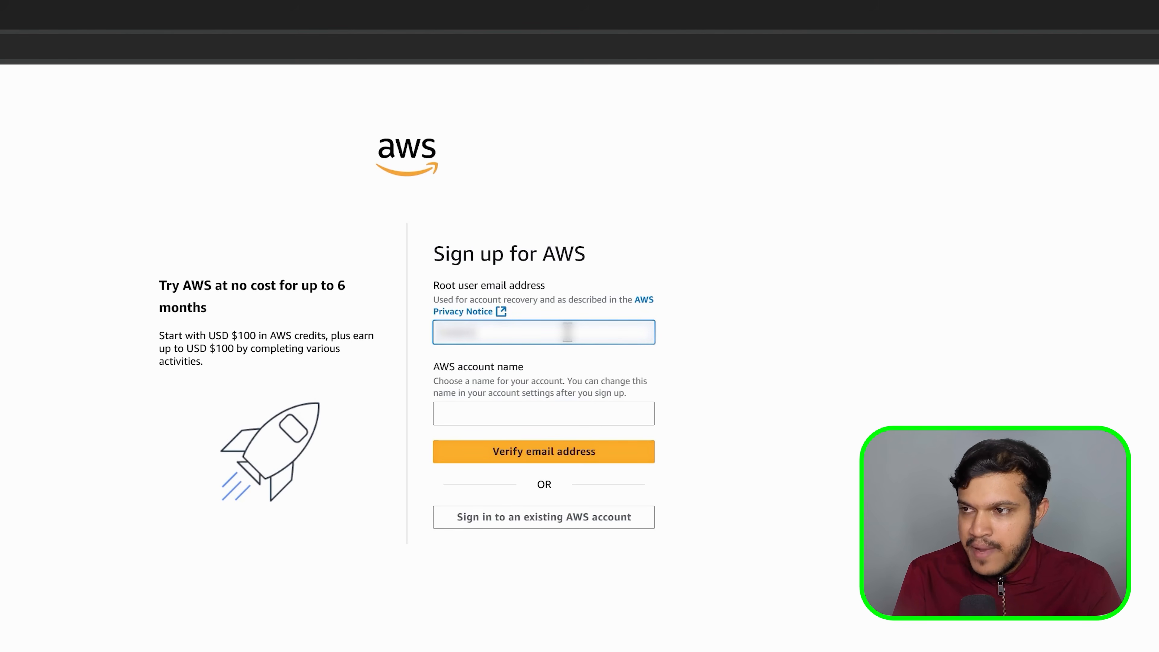
text(..)
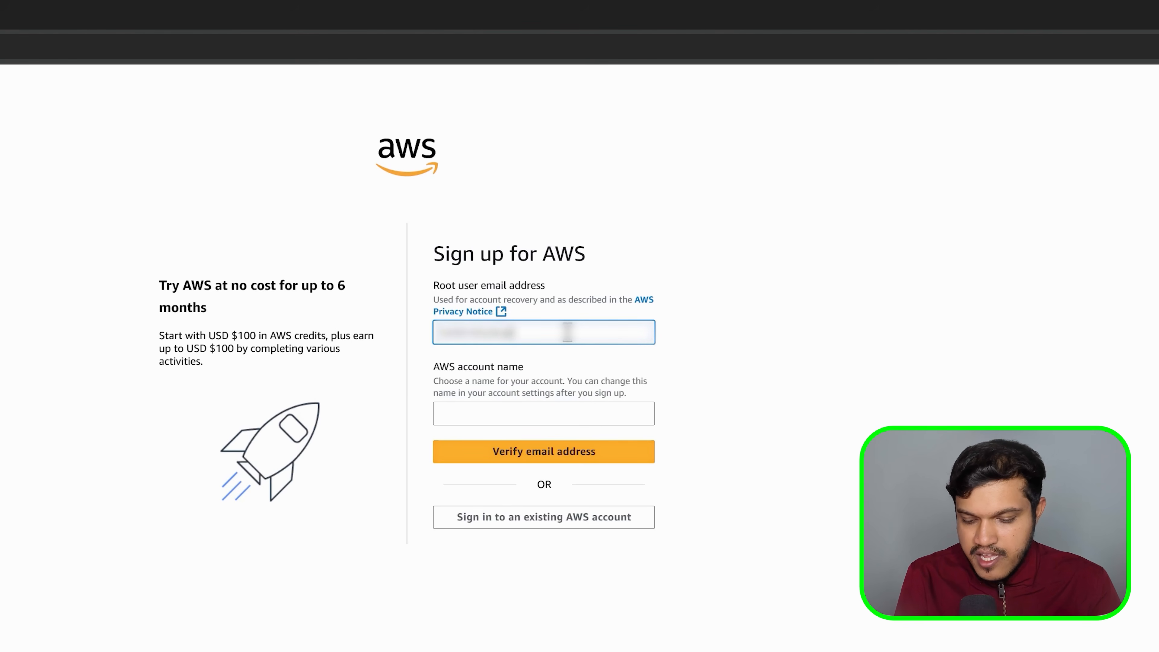
text(@gmail.com)
click(517, 413)
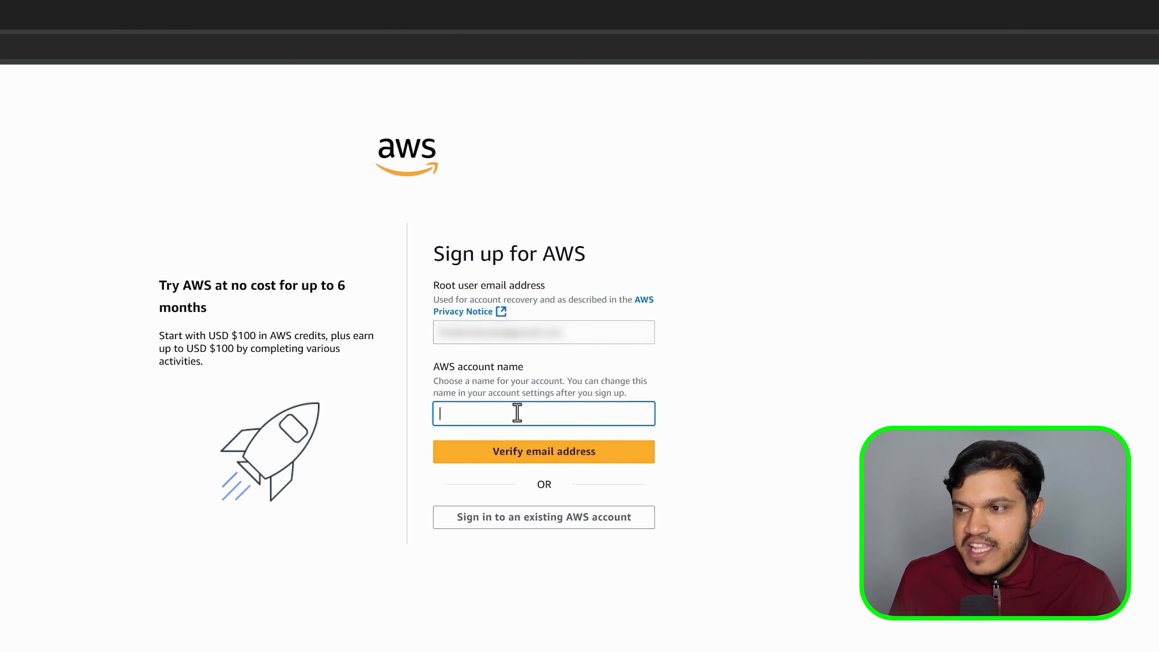
text(haider)
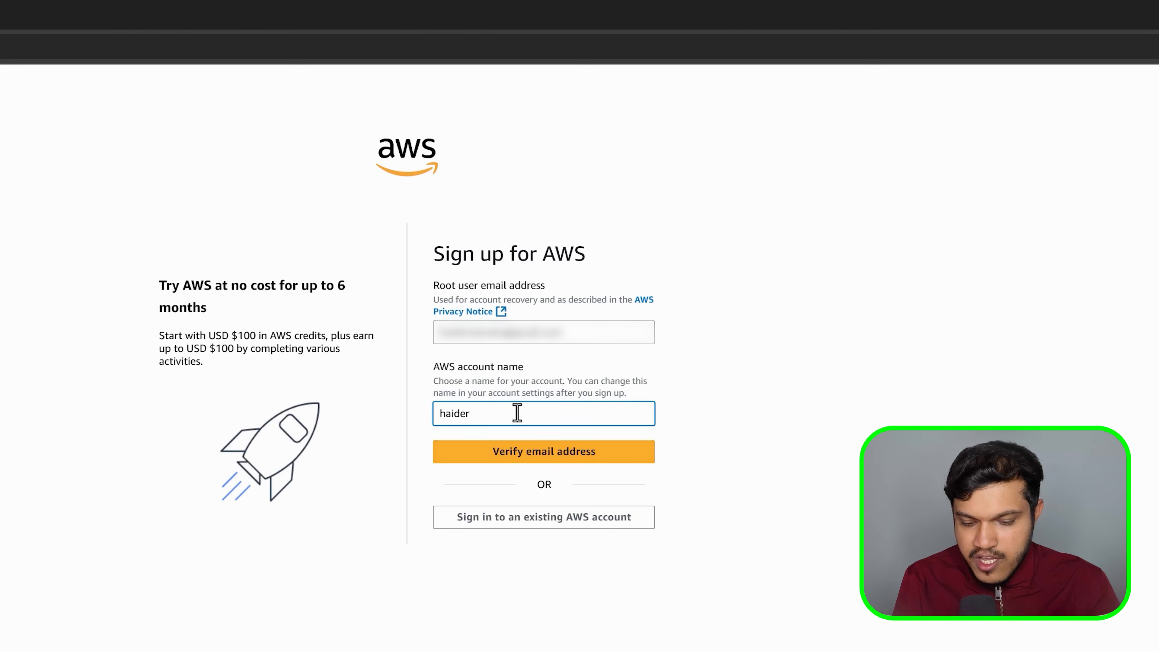
text( telusko)
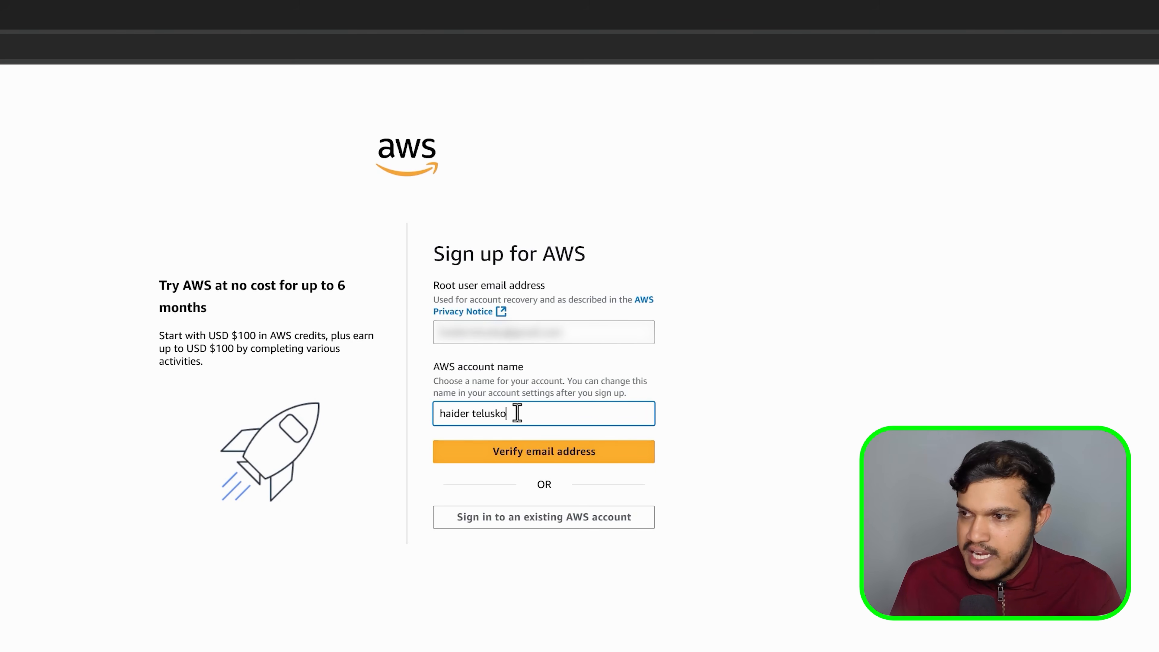
click(510, 455)
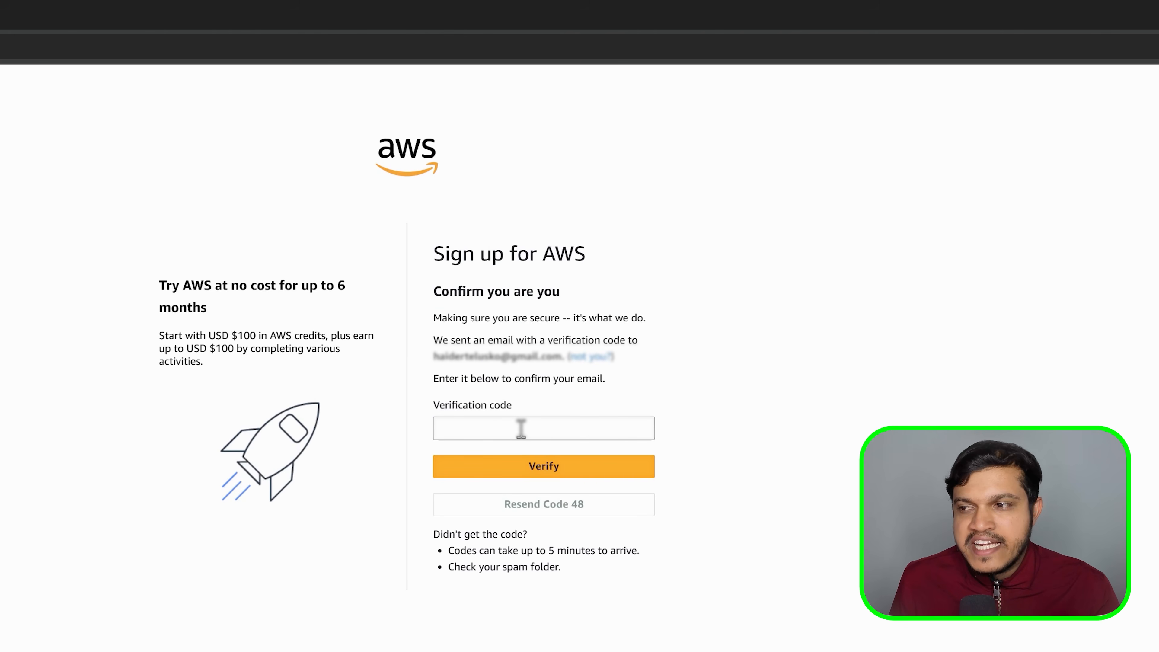
- Enter the emailed verification code and verify the email address
click(515, 429)
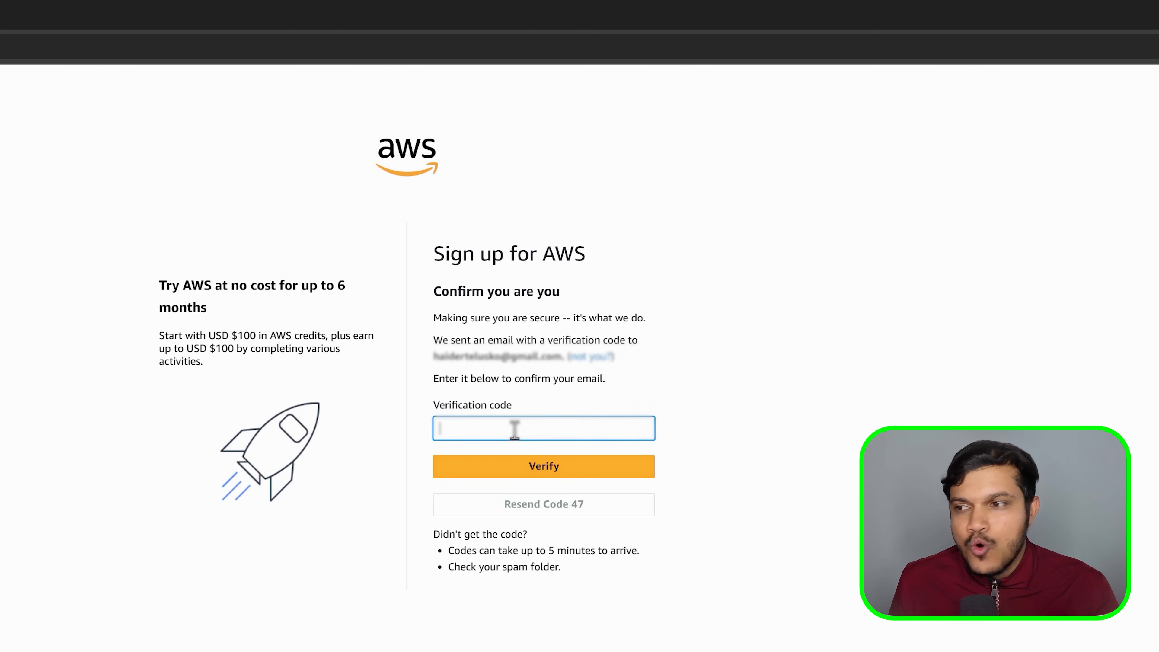
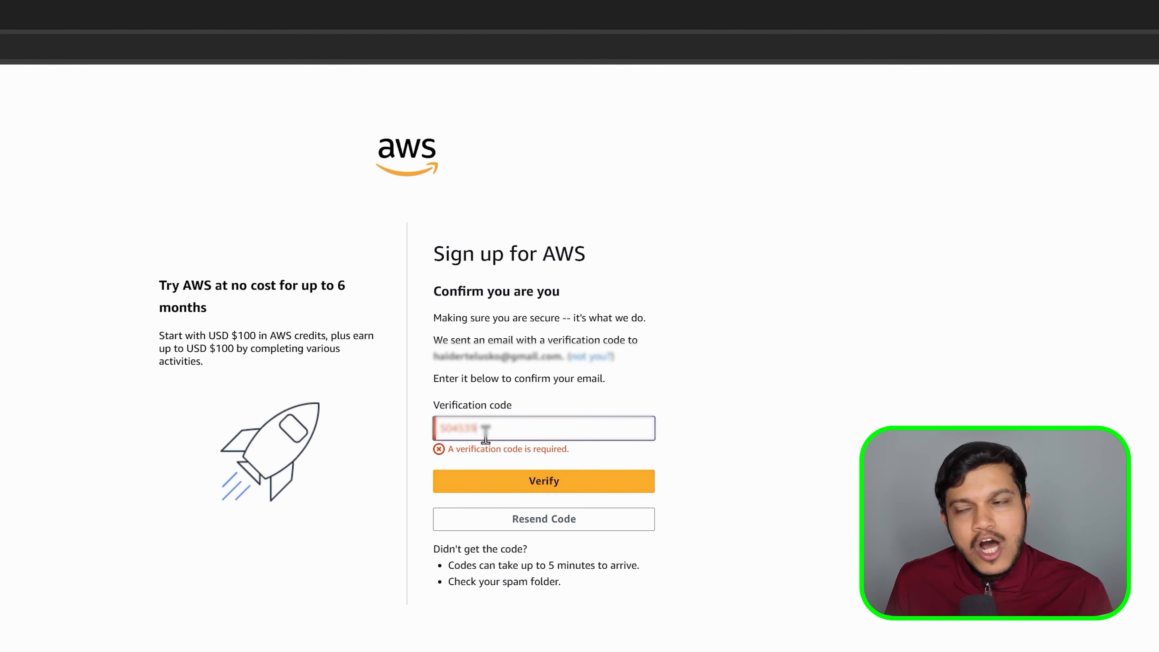
click(529, 483)
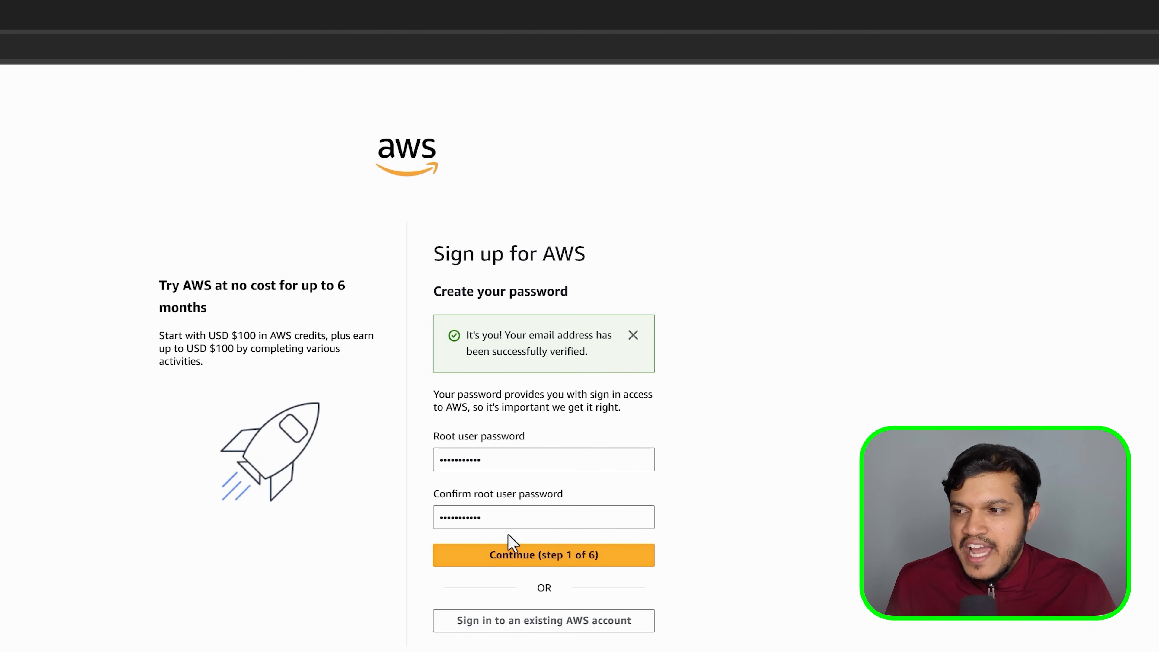
- Set and confirm the root user password without saving it in the browser, and choose the Free (6 months) account plan
click(492, 566)
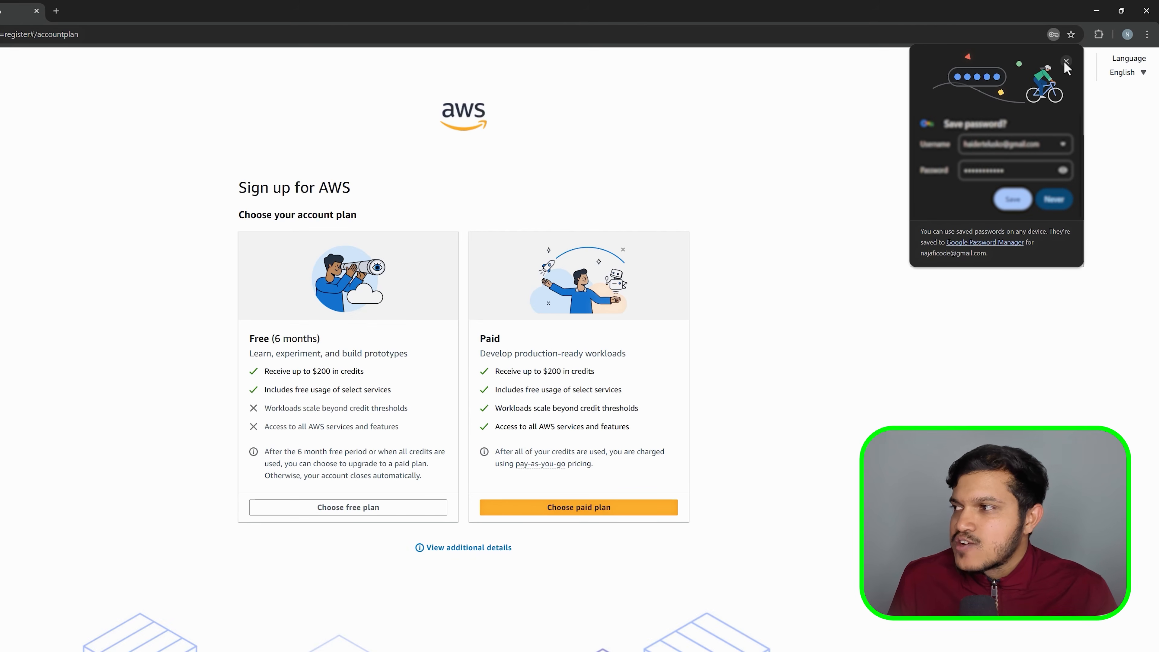
click(1123, 69)
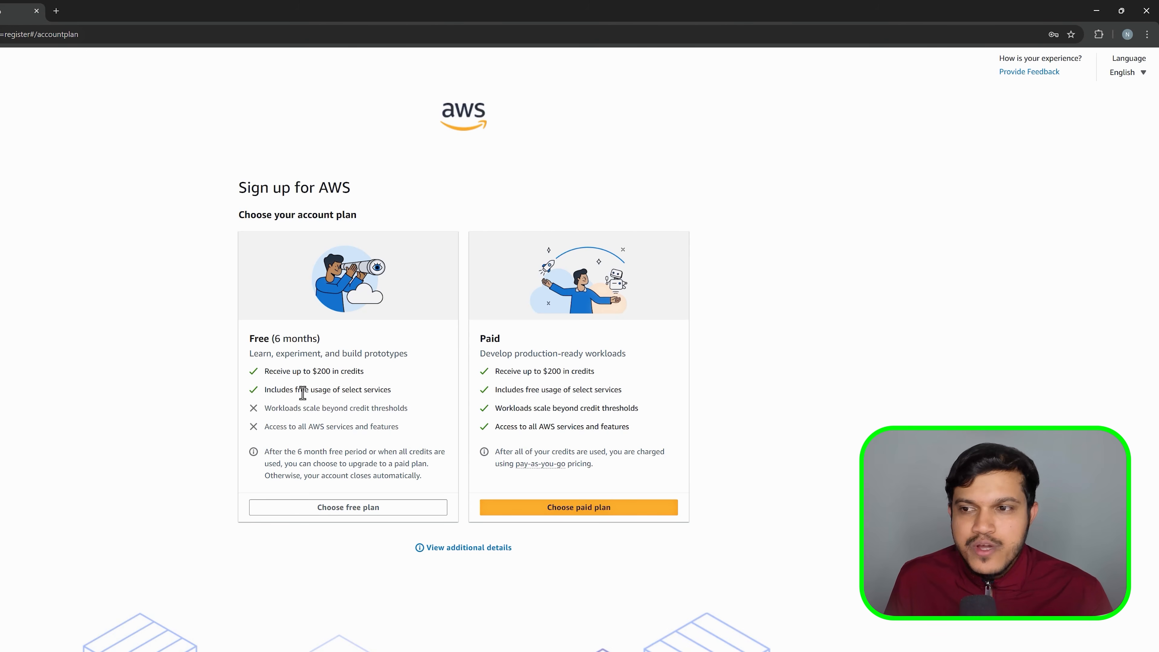
click(335, 514)
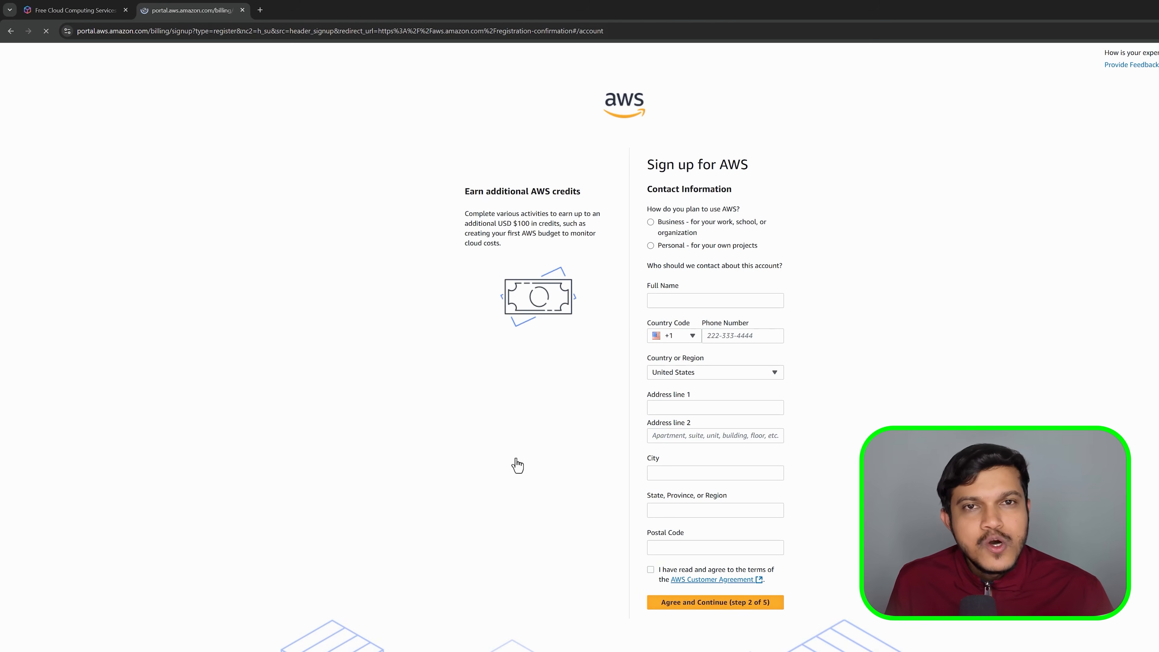
- Choose Personal use, fill in the contact name, phone number and address, and submit with the AWS Customer Agreement accepted
scroll(591, 382, down, 2)
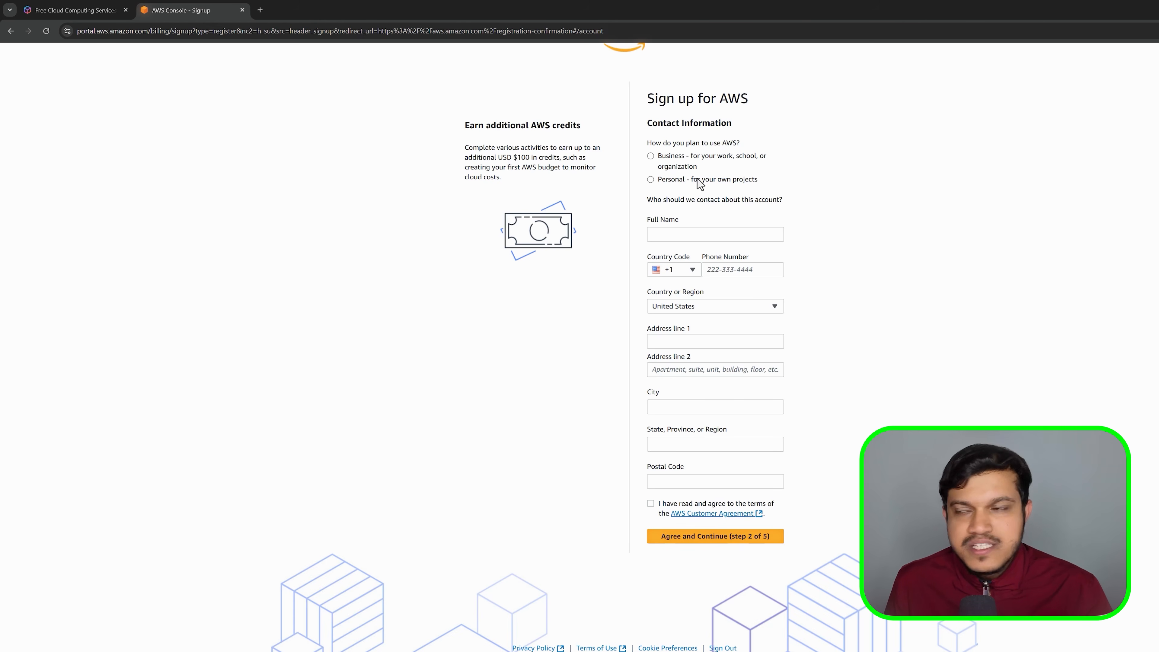
click(653, 180)
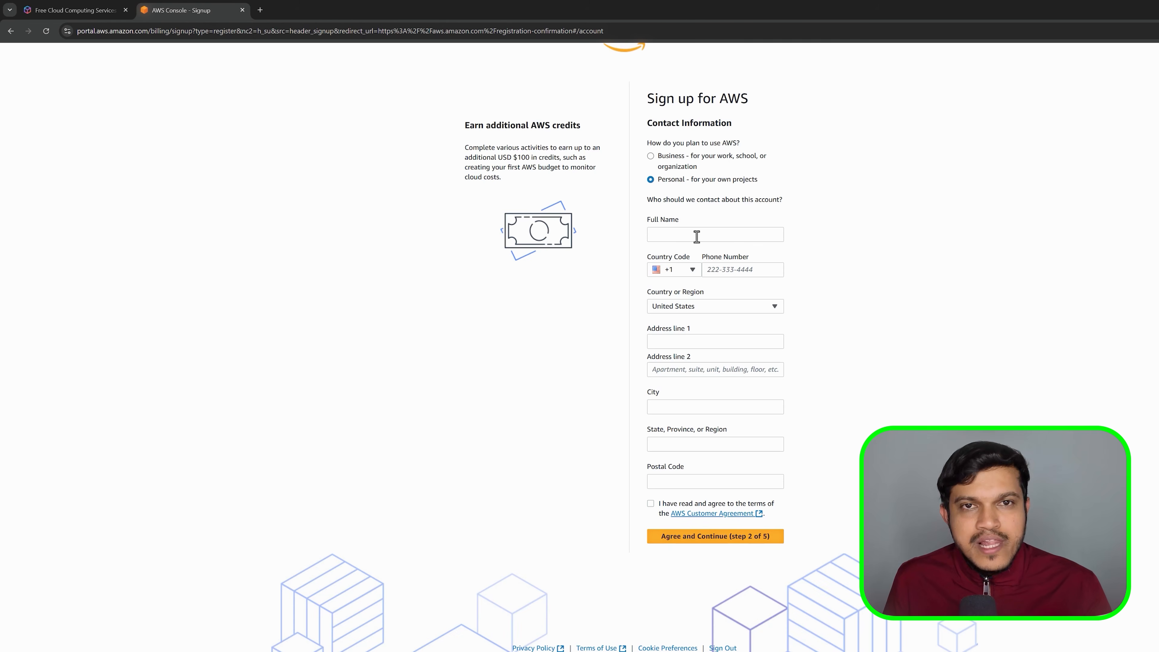
click(697, 236)
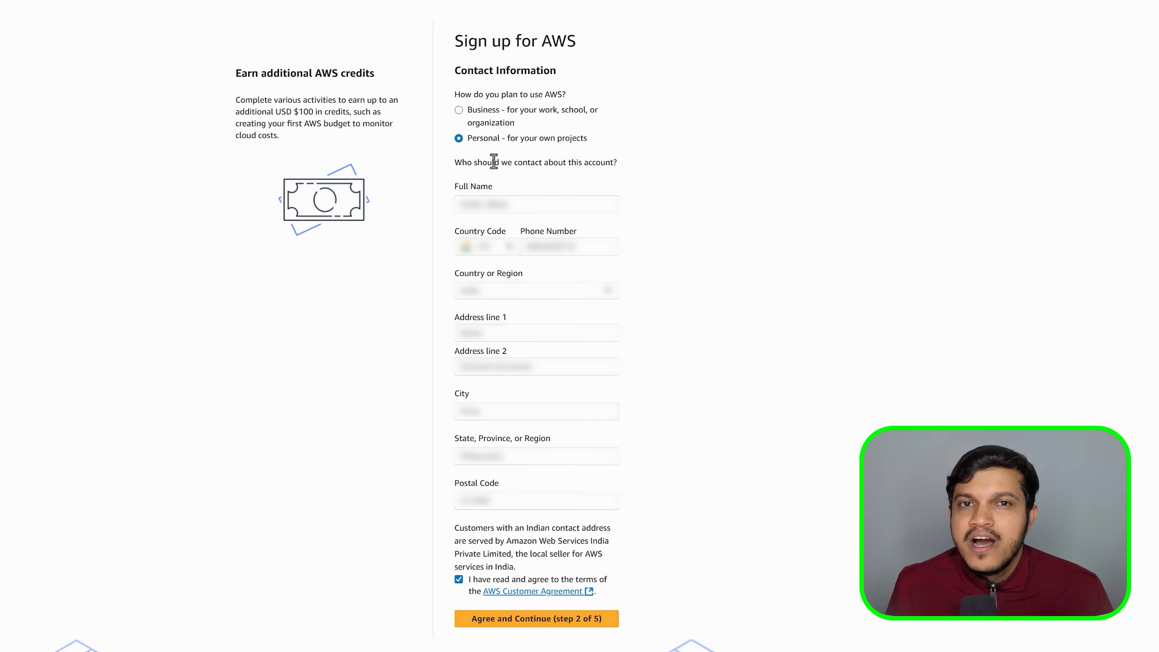
click(493, 630)
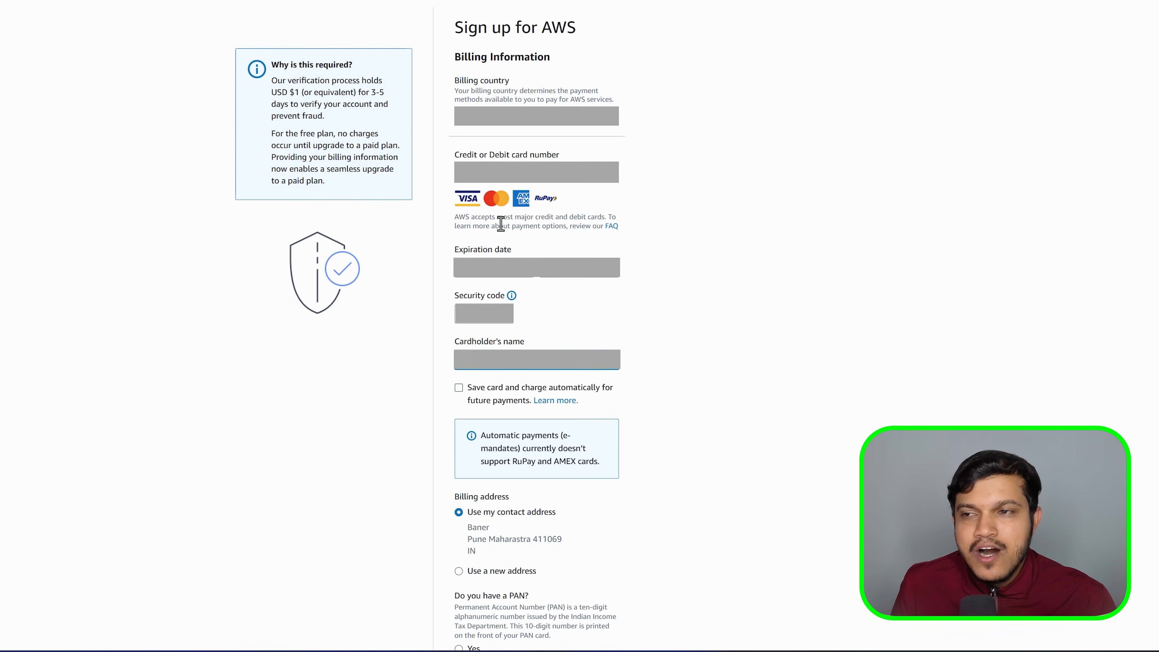
- Complete the billing information with the payment card details, contact address and Yes for having a PAN, enter the PAN, and submit for verification
scroll(501, 223, down, 1)
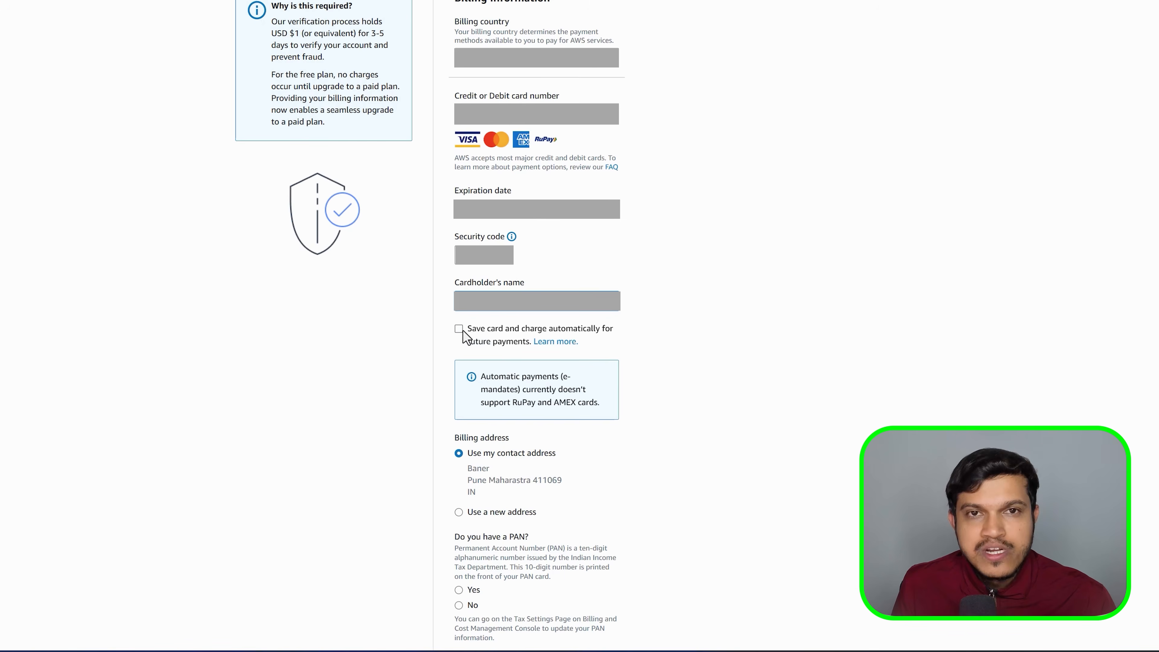
scroll(463, 335, down, 3)
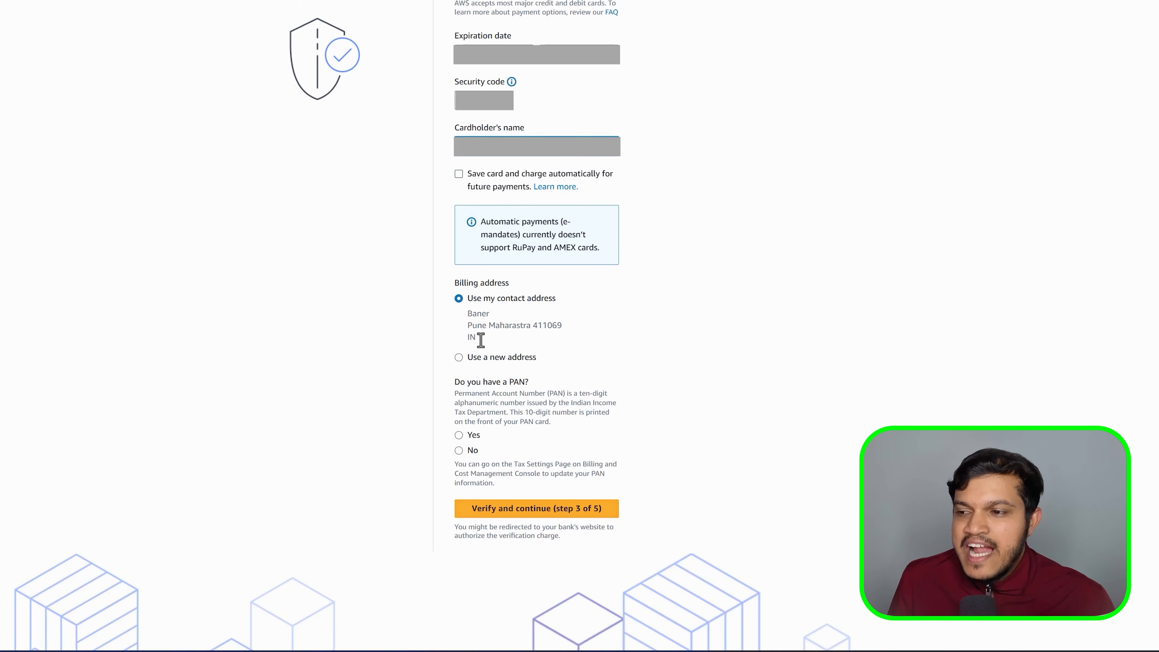
scroll(480, 339, down, 1)
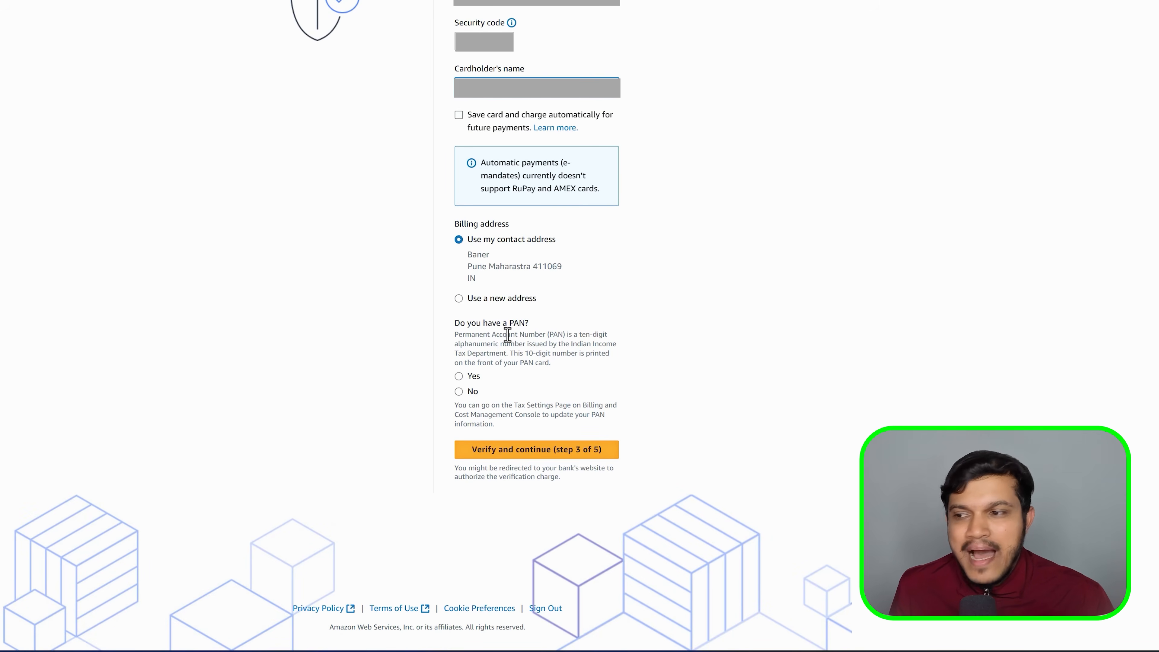
click(470, 376)
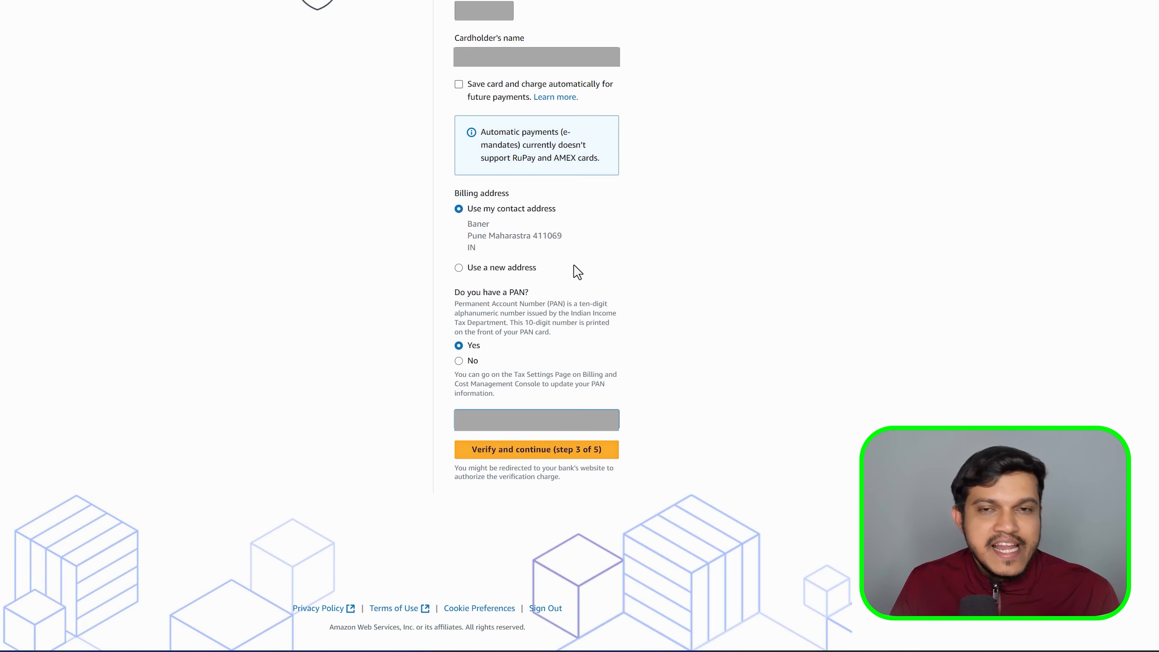
click(507, 459)
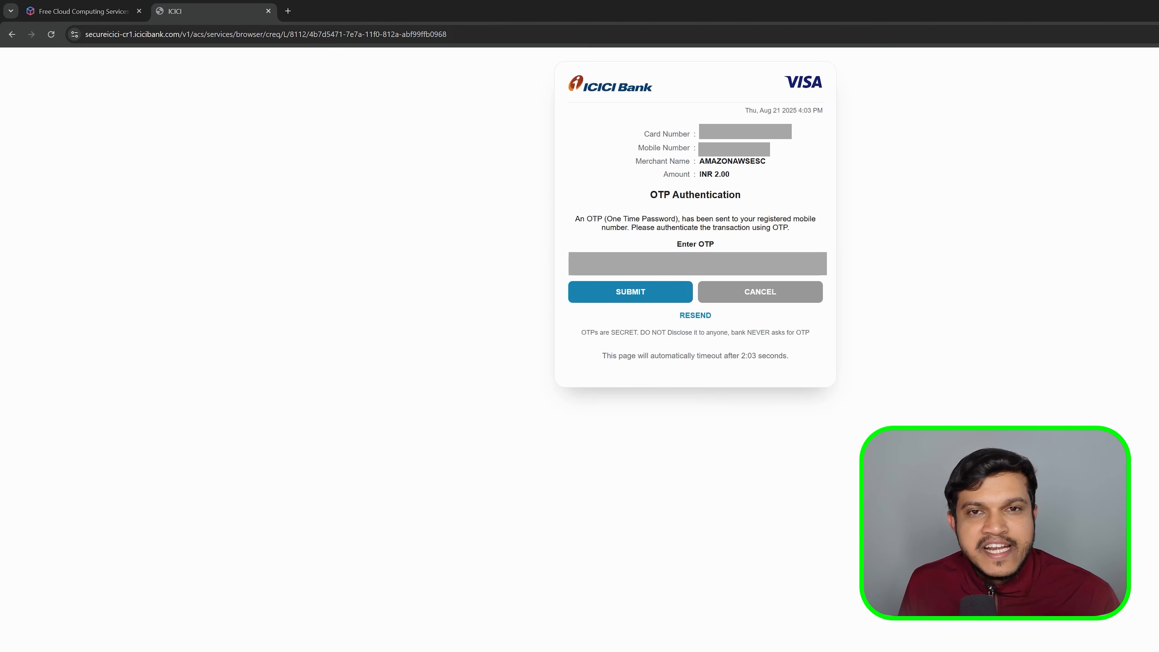
- Authenticate the verification charge with the bank's one-time password, and dismiss the browser's offer to save it
click(655, 295)
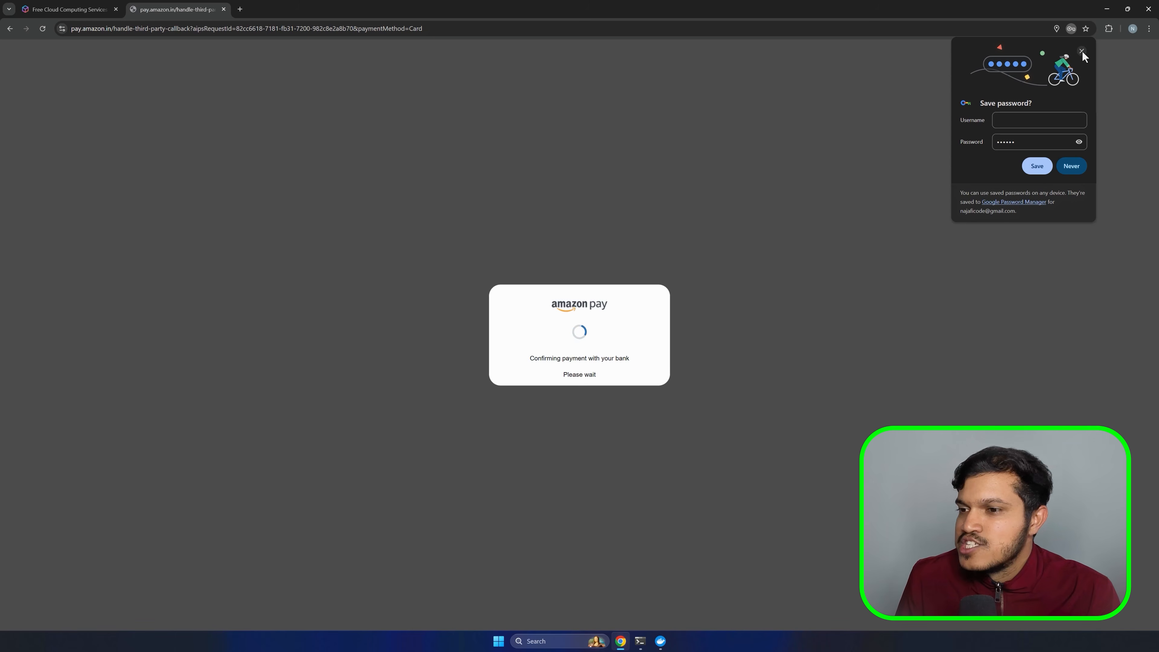
click(1081, 51)
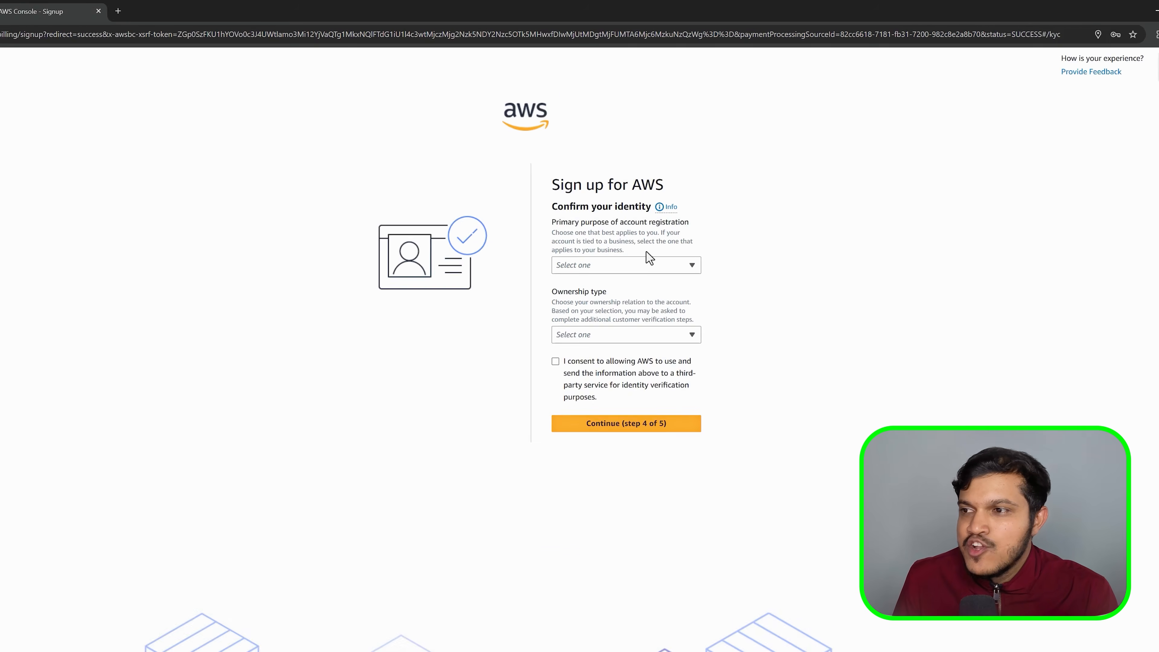
- Submit the identity form with Personal use, Individual ownership, PAN card details, date of birth, name, the card upload and consent
click(673, 264)
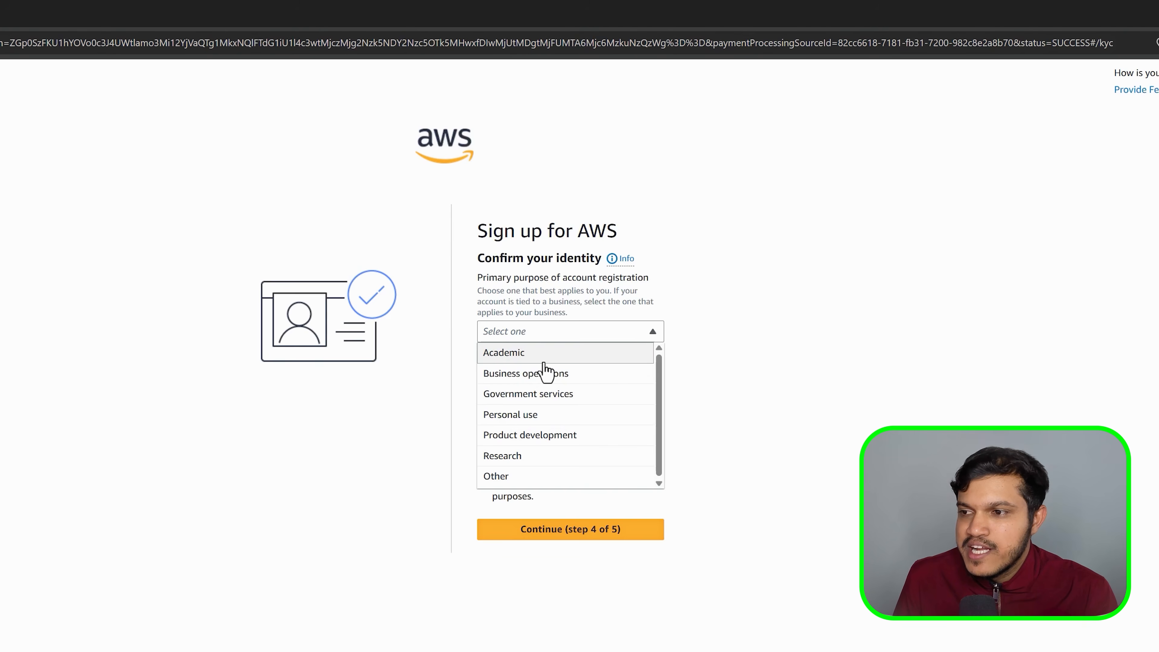
click(529, 414)
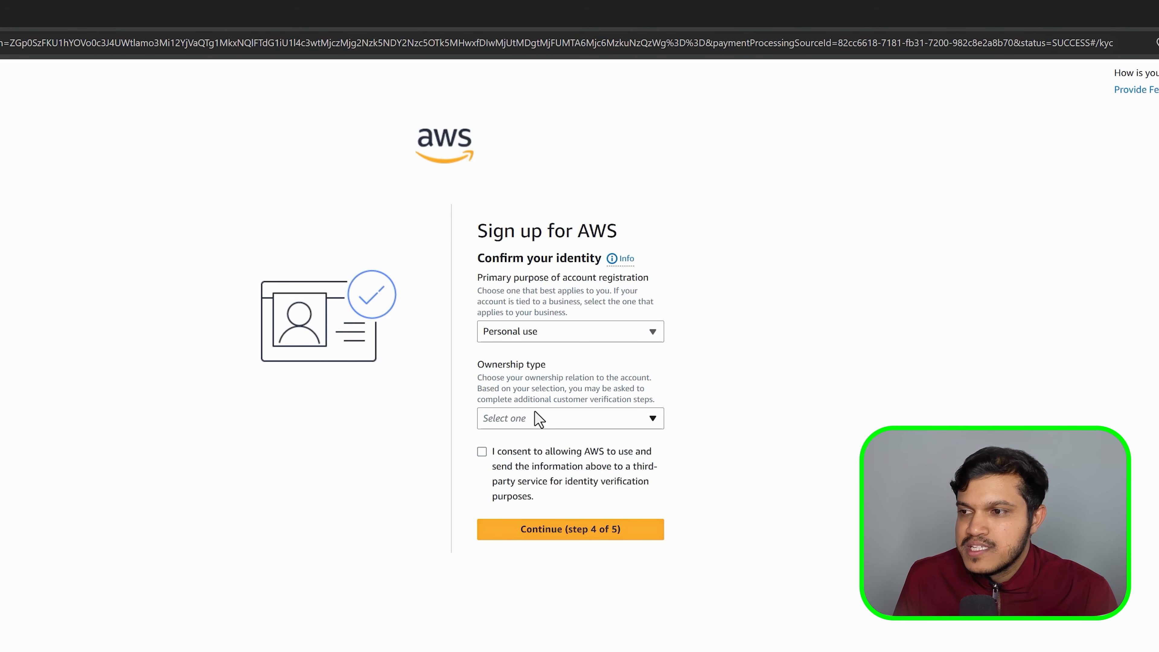
click(563, 416)
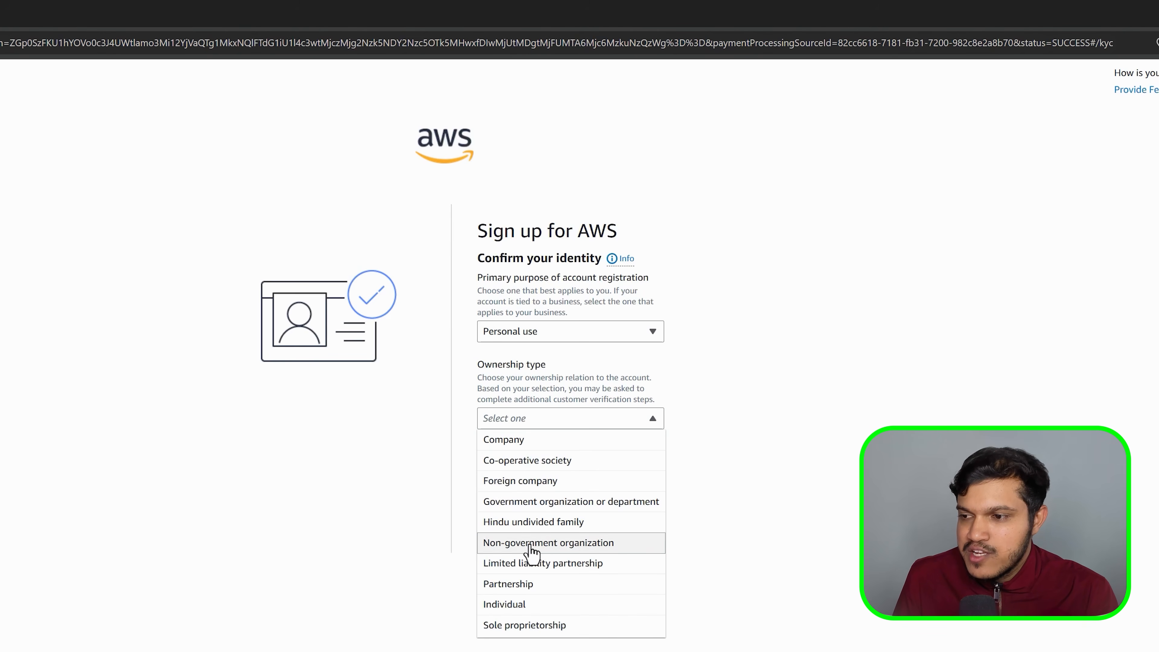
click(519, 607)
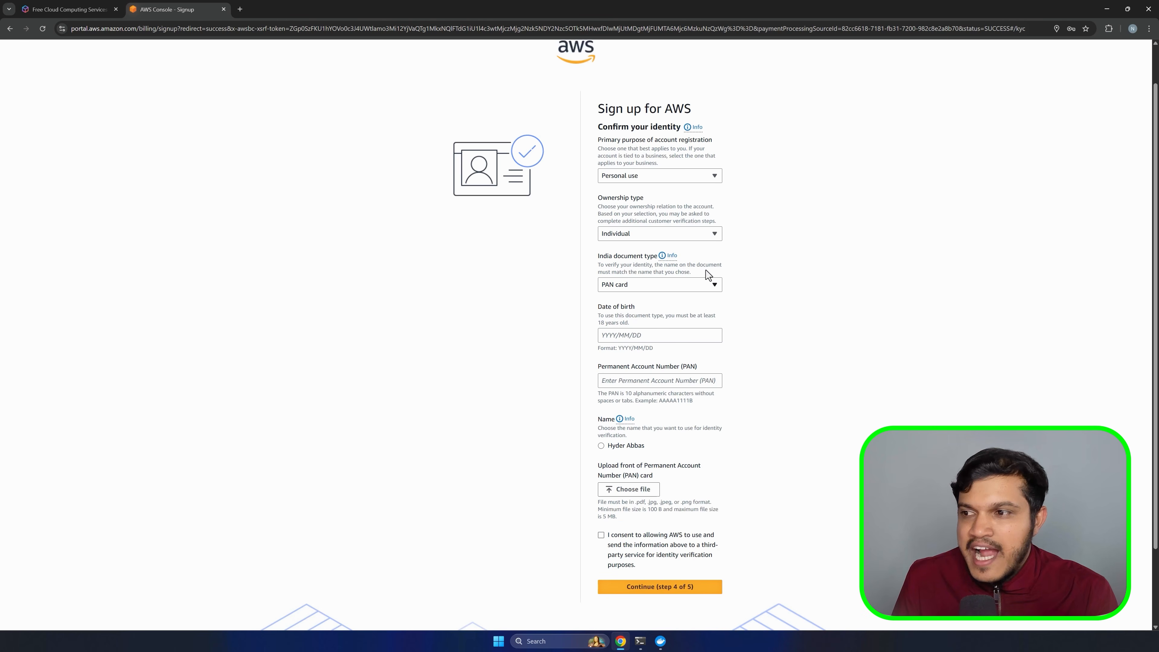
scroll(675, 325, down, 3)
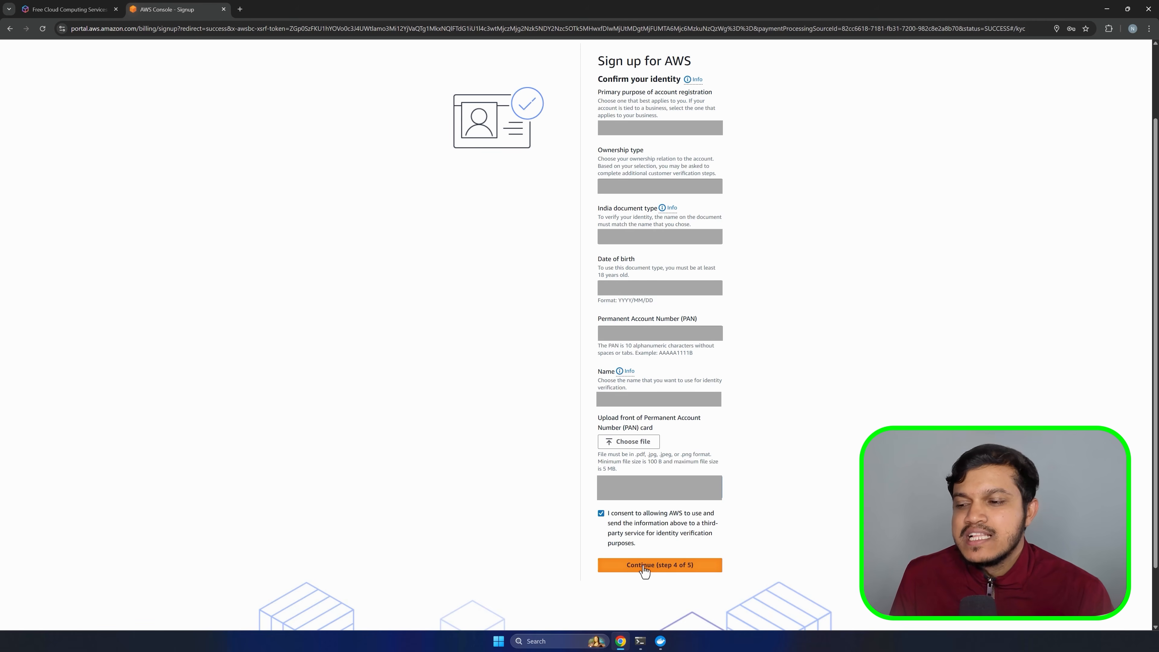
click(644, 567)
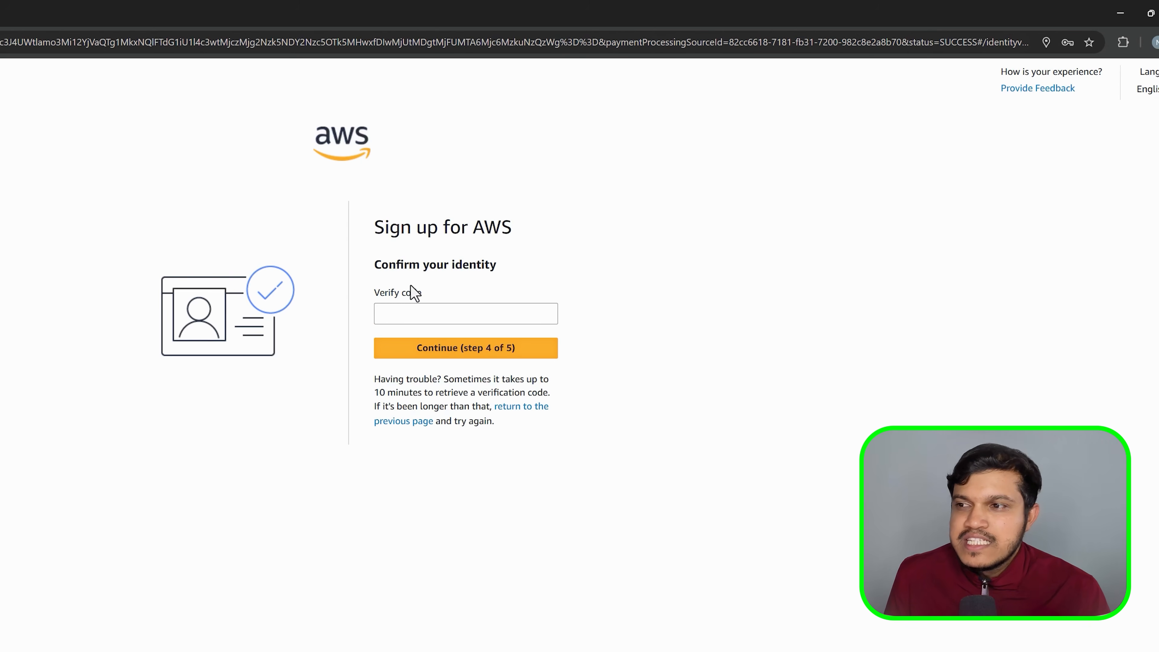
- Enter the identity verification code and continue to finish the AWS registration
click(407, 312)
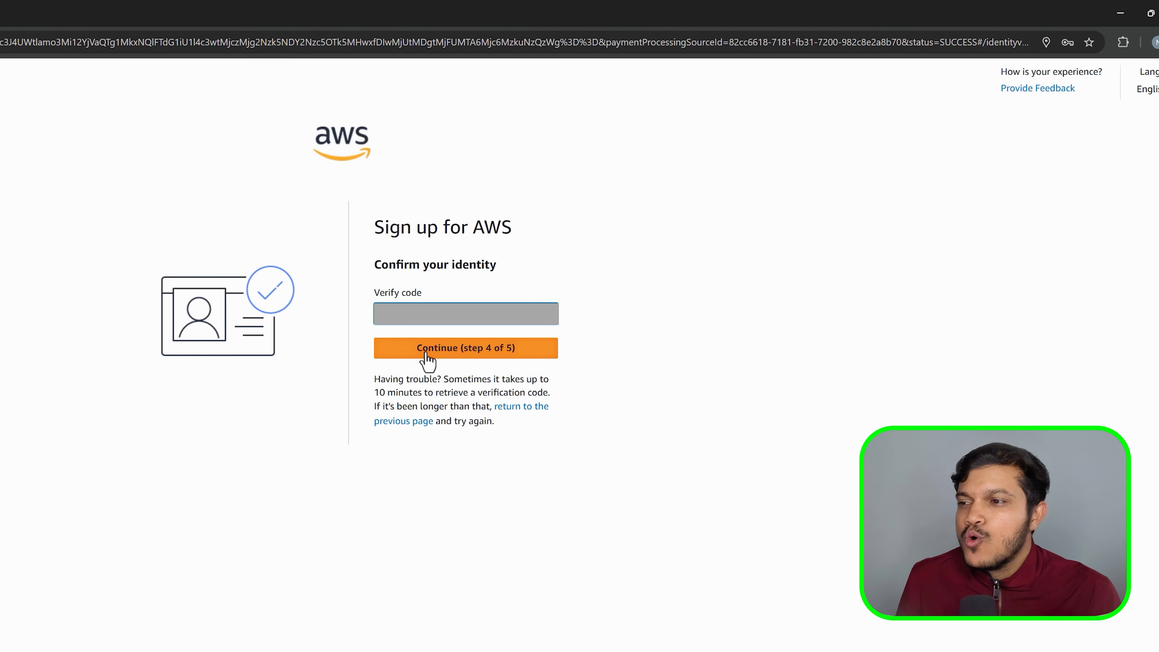
click(427, 350)
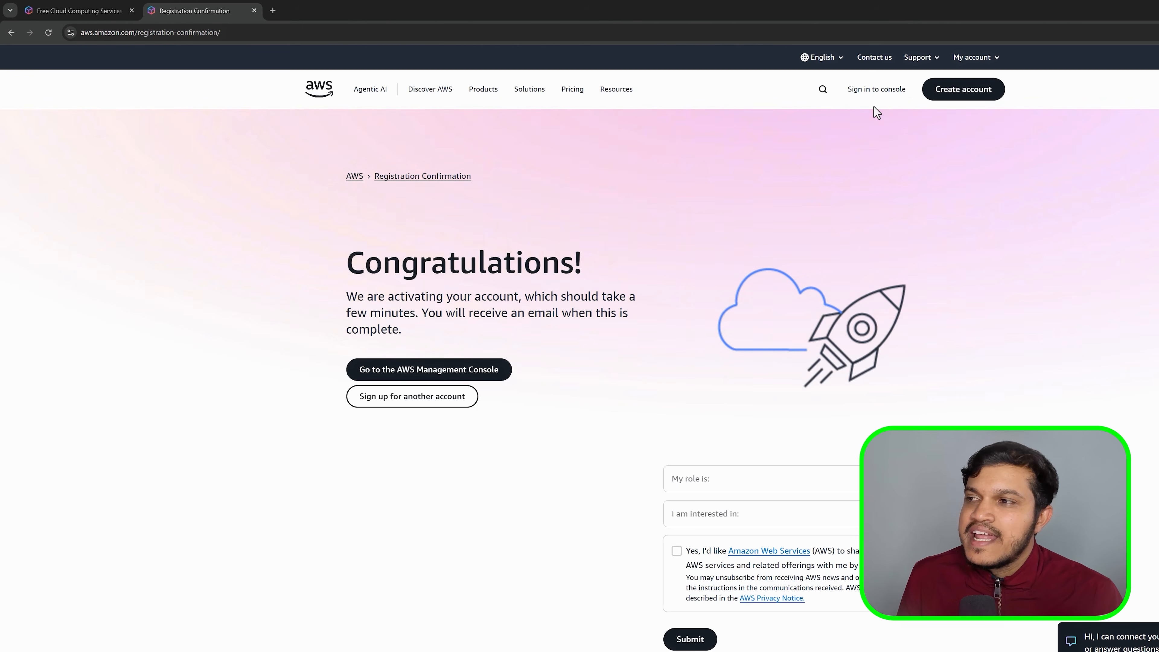
- Sign in to the AWS Management Console and look over the Console Home widgets
click(865, 91)
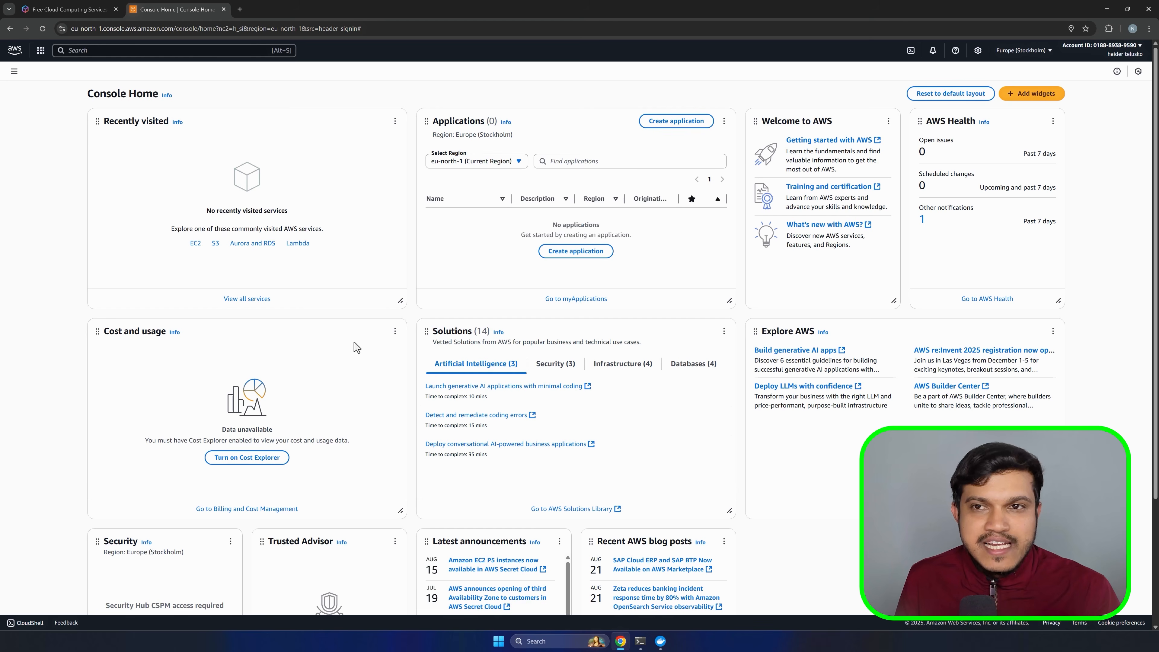
scroll(356, 347, down, 3)
scroll(357, 347, up, 3)
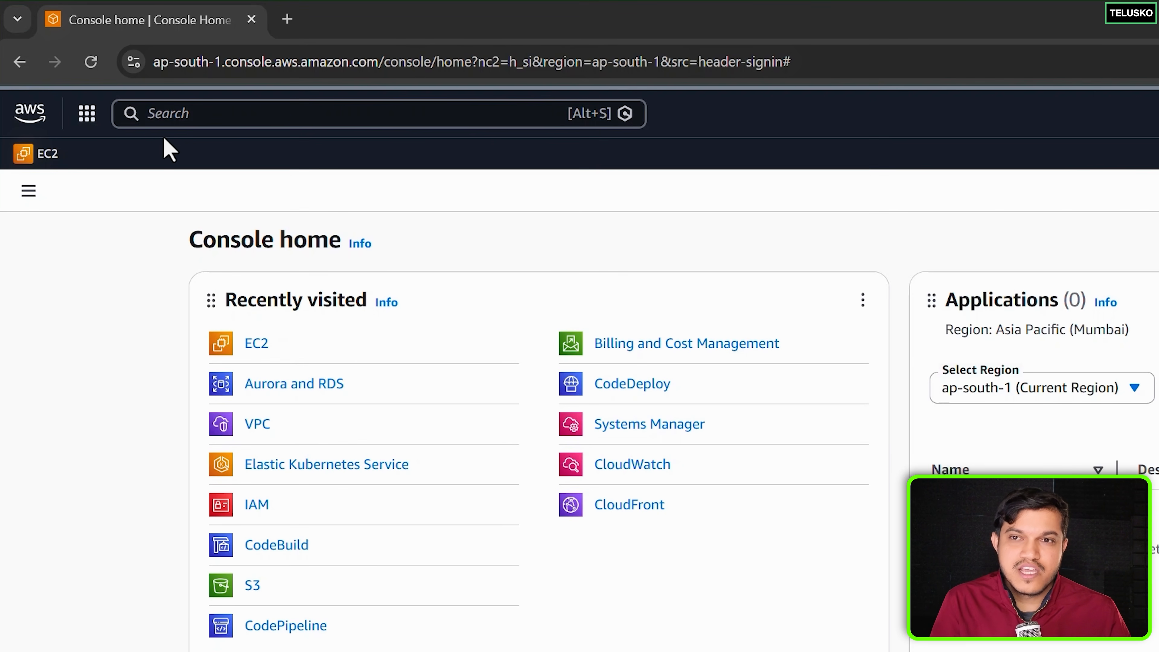
- Examine the console's services catalogue, covering the recently visited services and the alphabetical list of all services
click(86, 119)
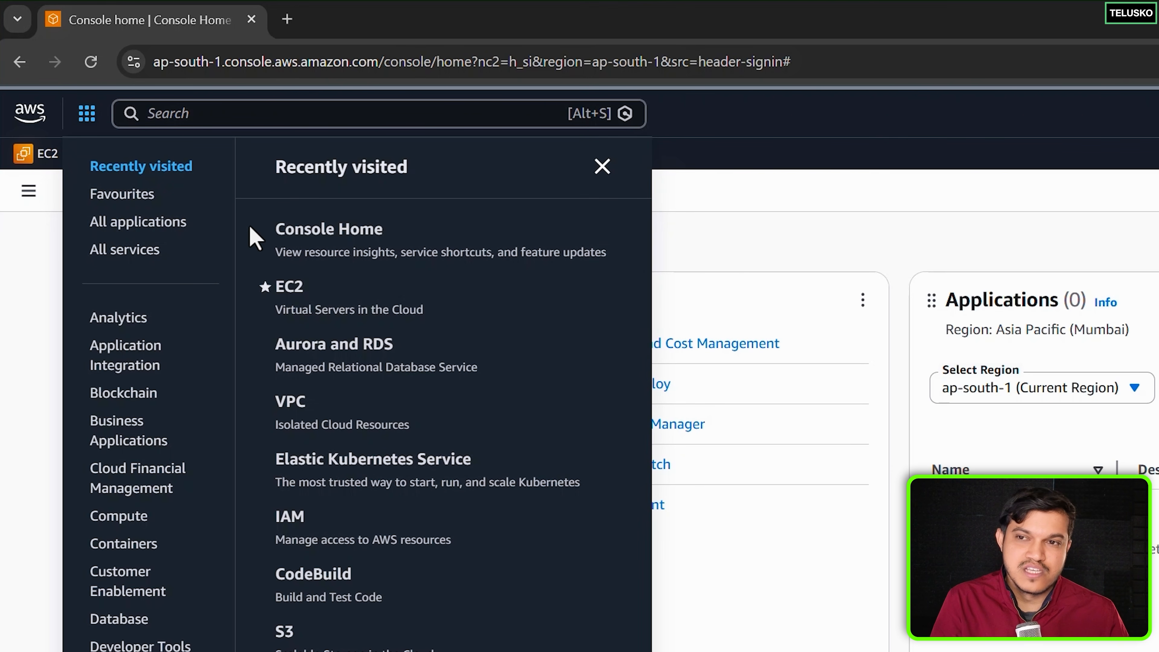
drag(315, 172, 323, 179)
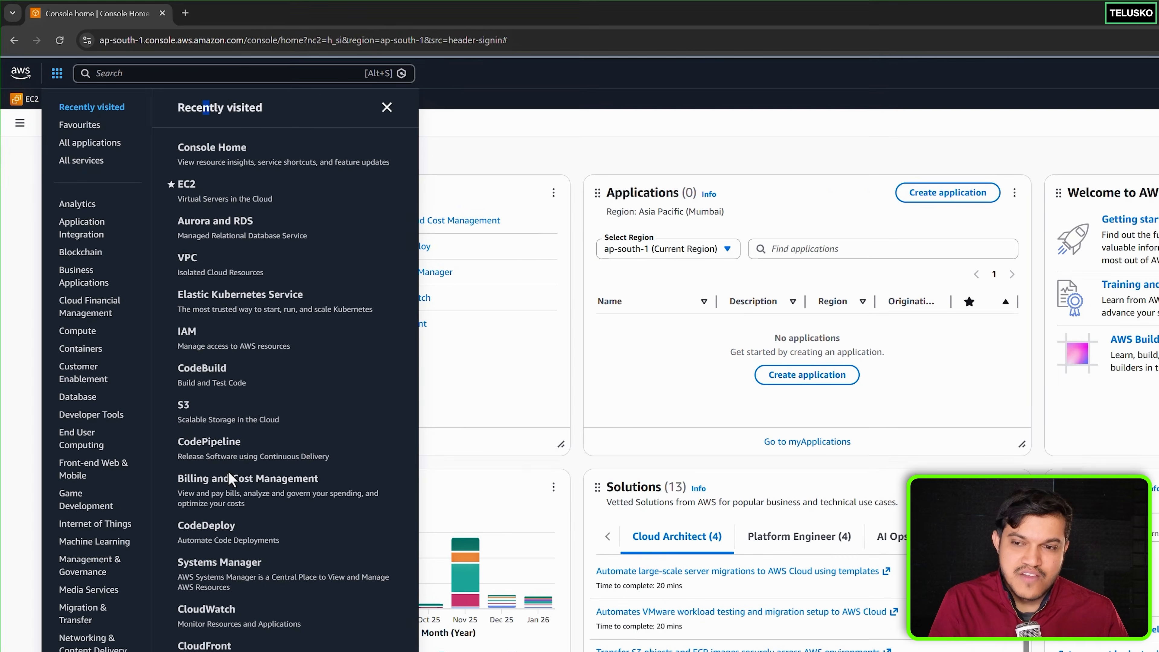
click(82, 150)
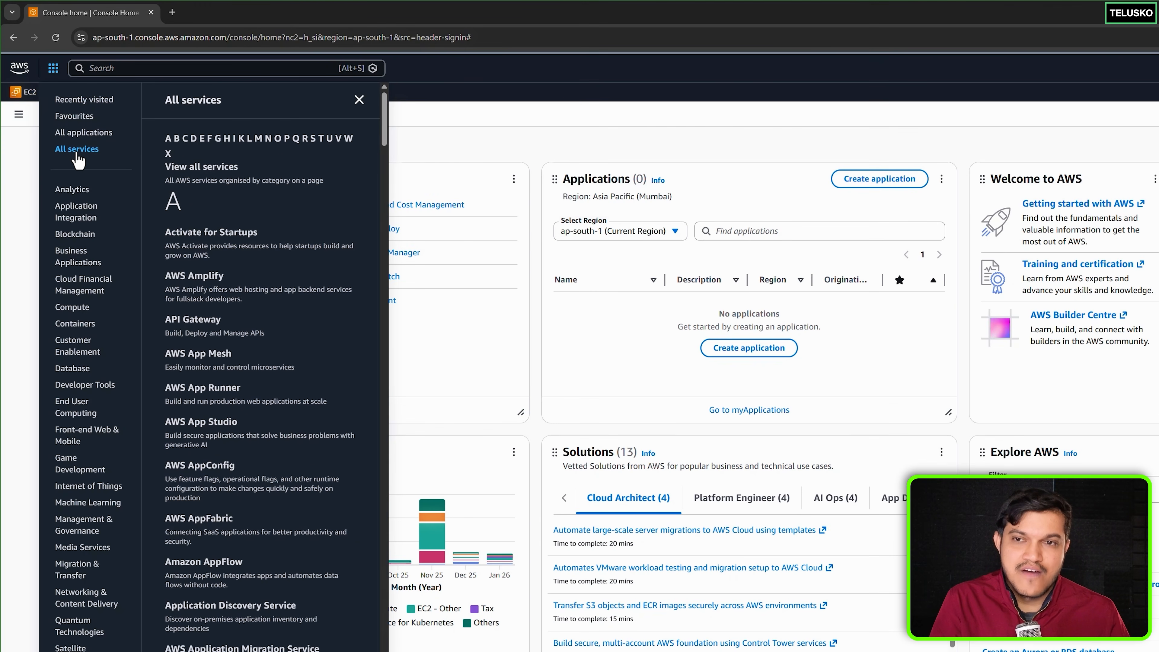
scroll(221, 378, down, 15)
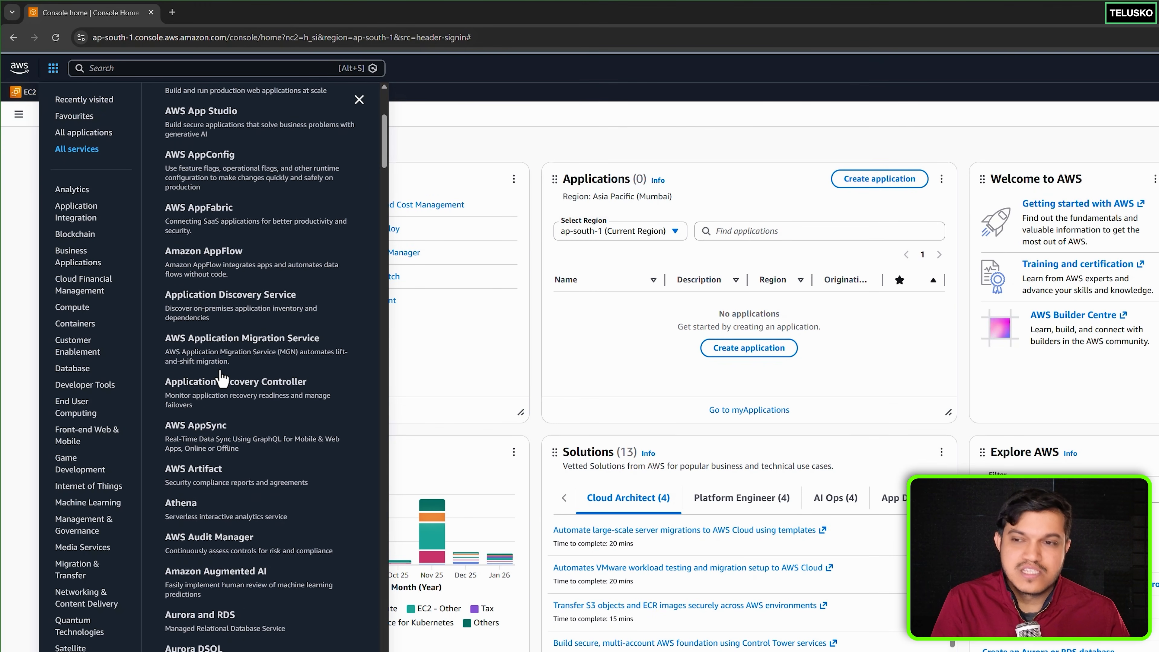
scroll(221, 378, down, 6)
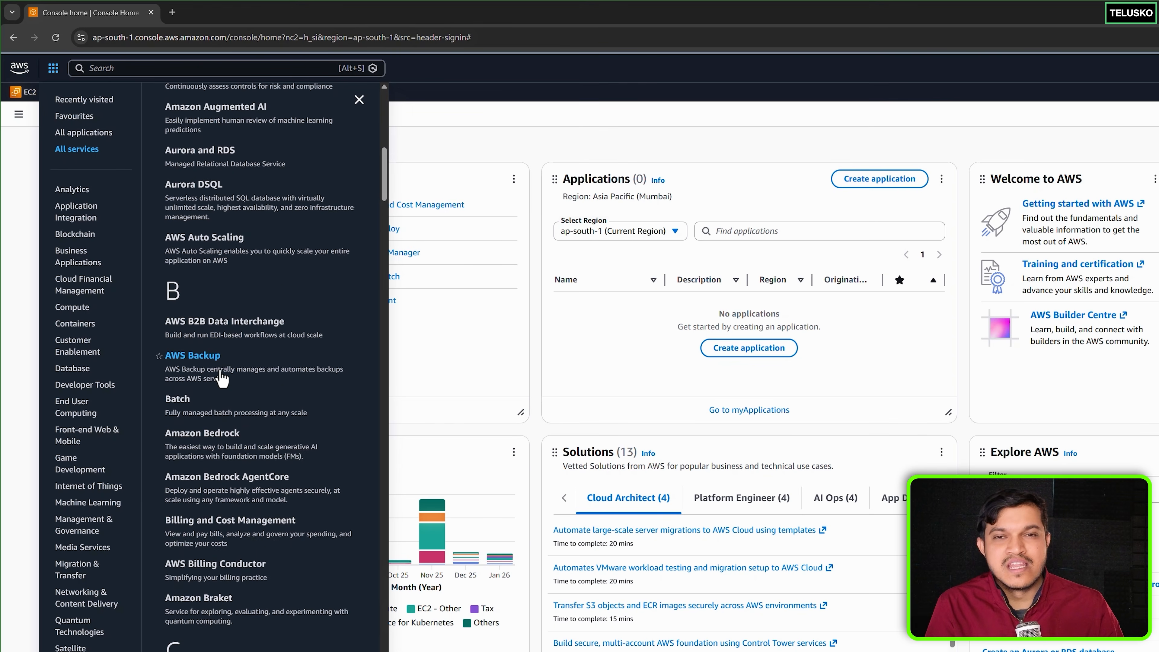
scroll(222, 378, down, 20)
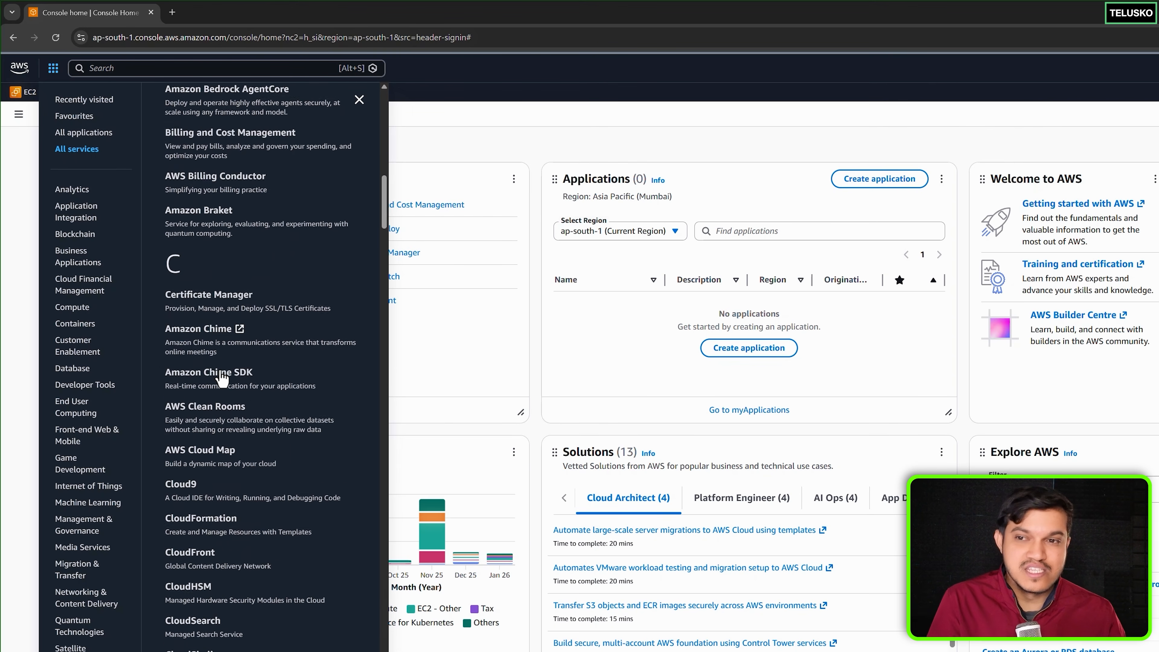
scroll(221, 378, down, 2)
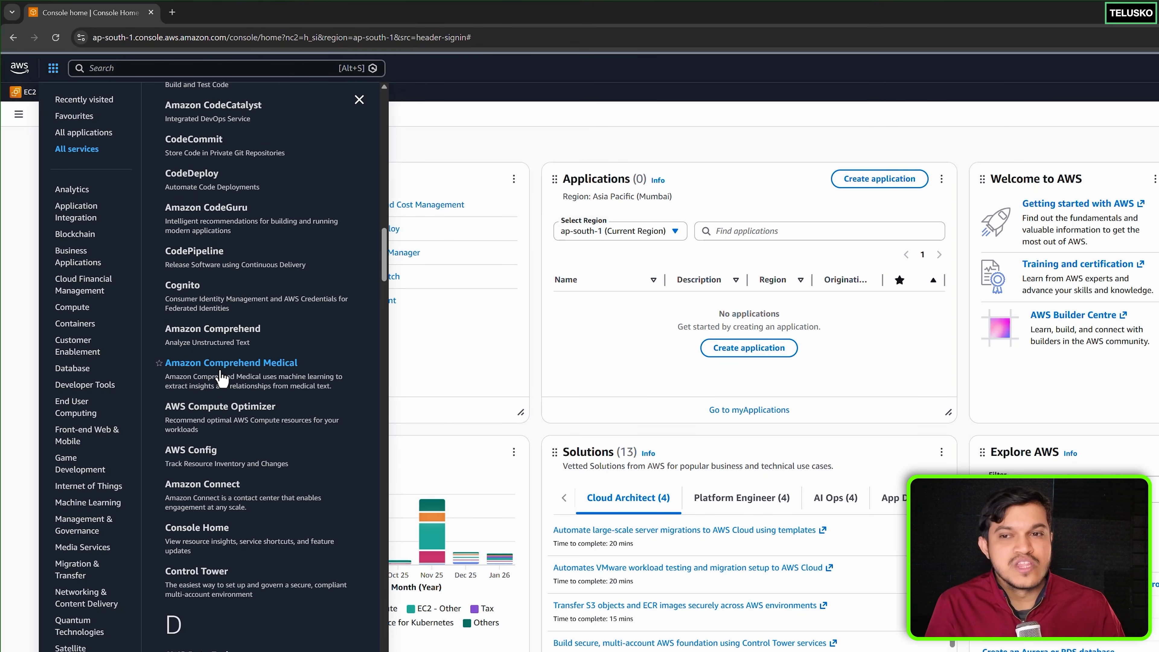
scroll(221, 378, up, 20)
scroll(221, 378, up, 8)
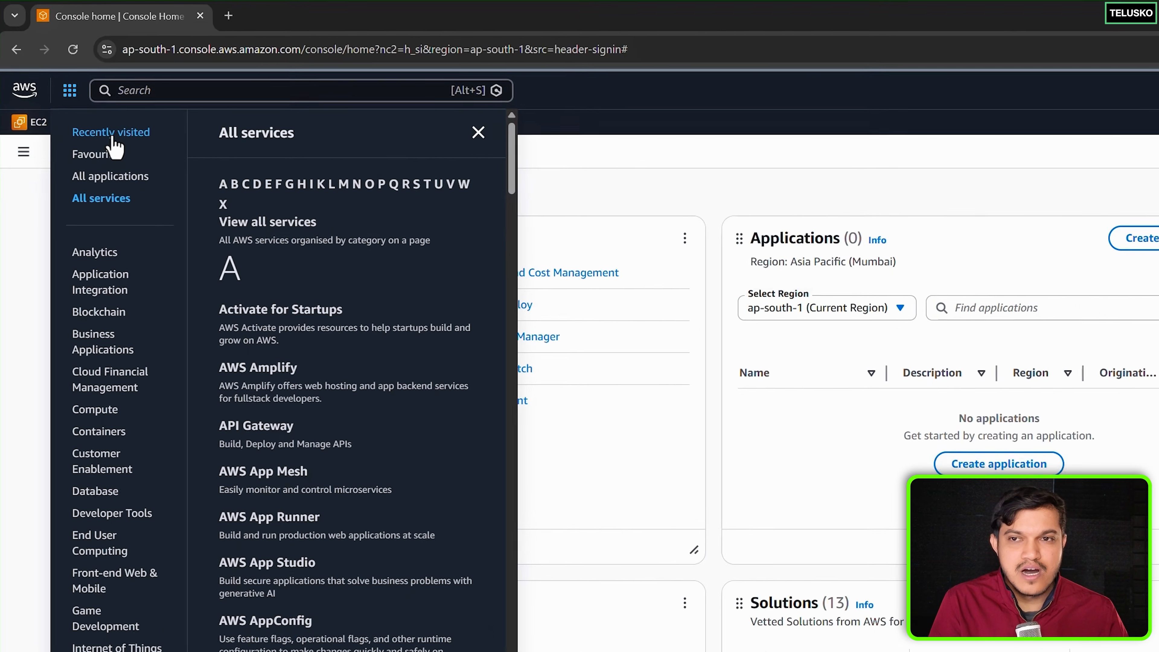
click(82, 99)
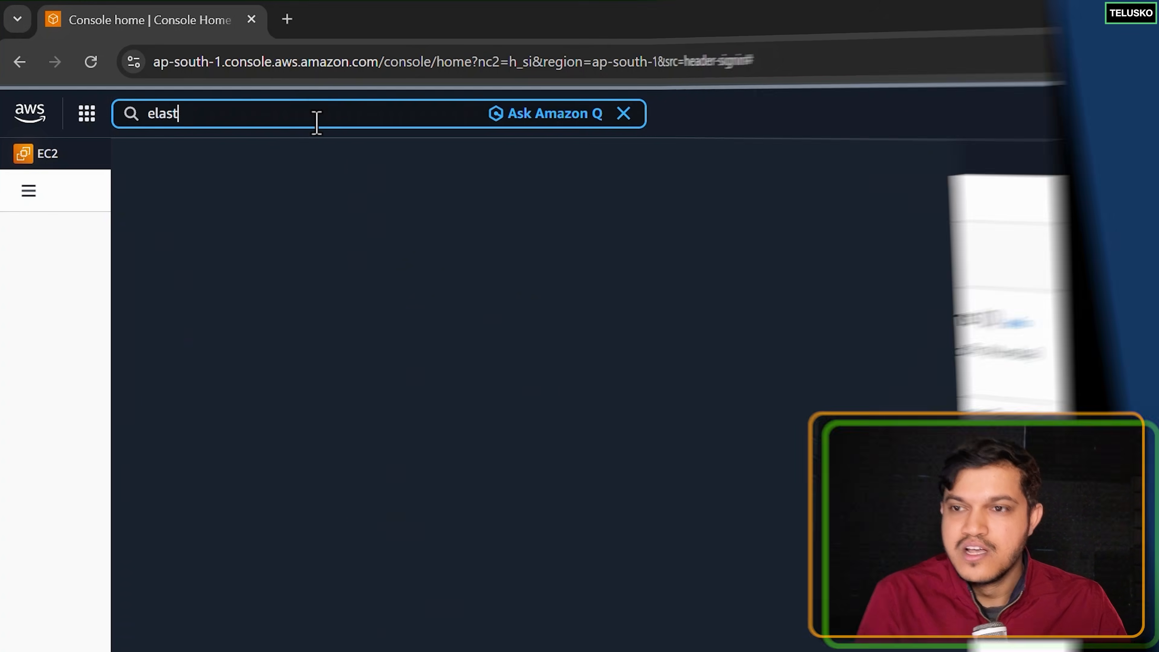
- Search the console for "elast" to locate the Elastic Beanstalk service, and clear the search
text(i)
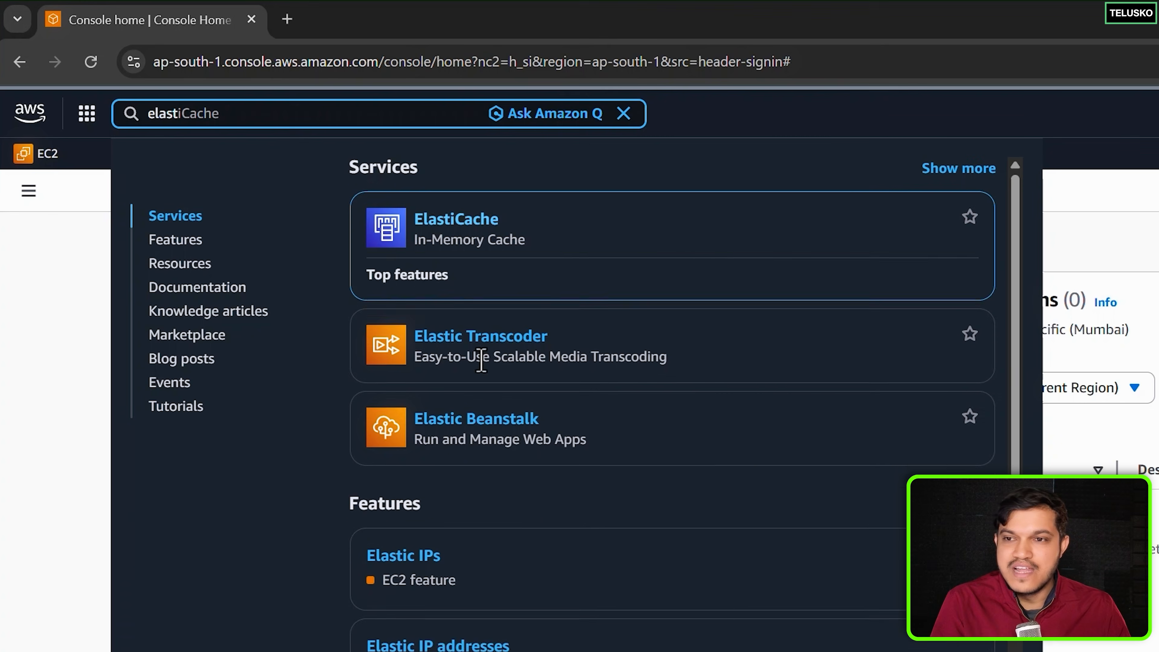
mouse_move(474, 421)
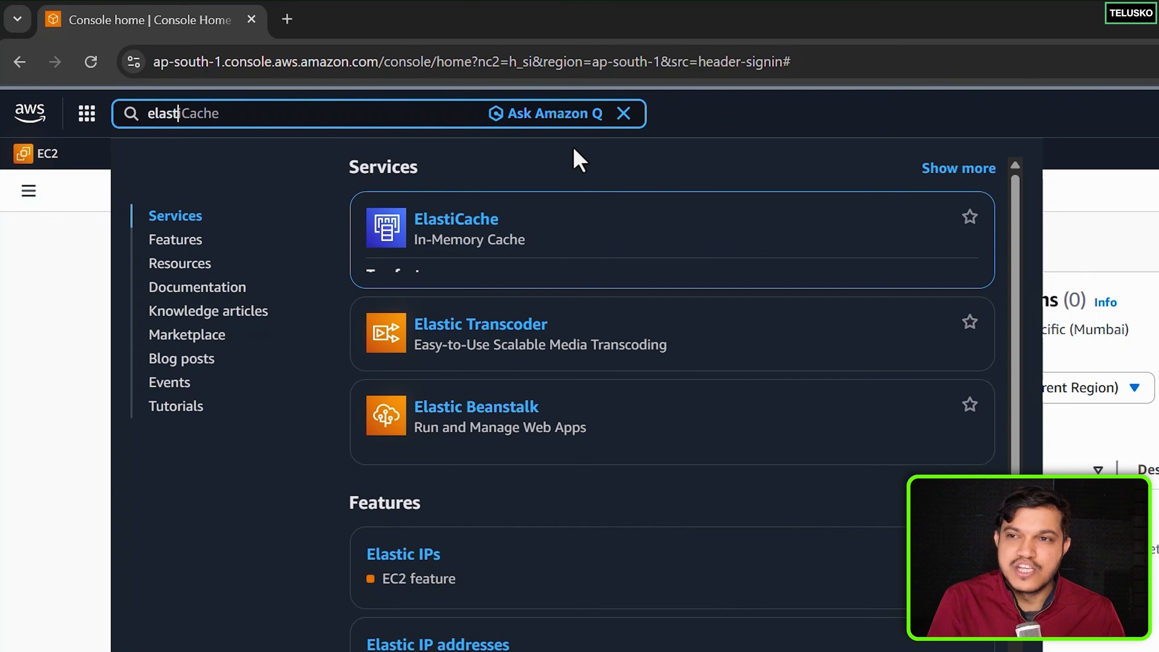
click(623, 114)
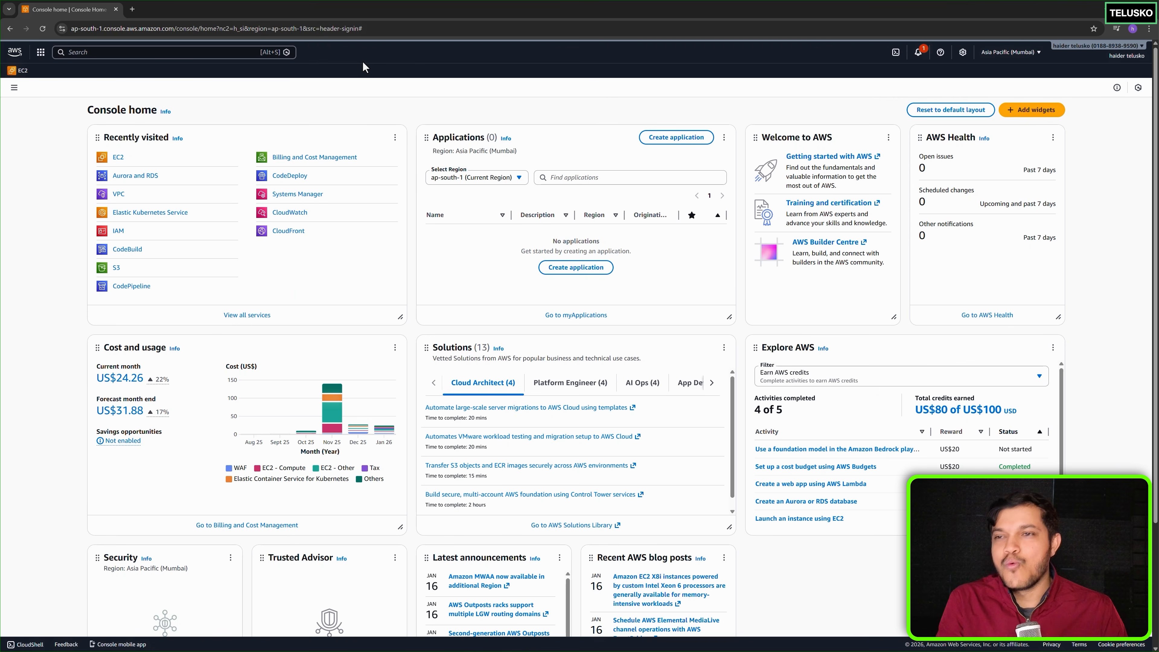
click(41, 51)
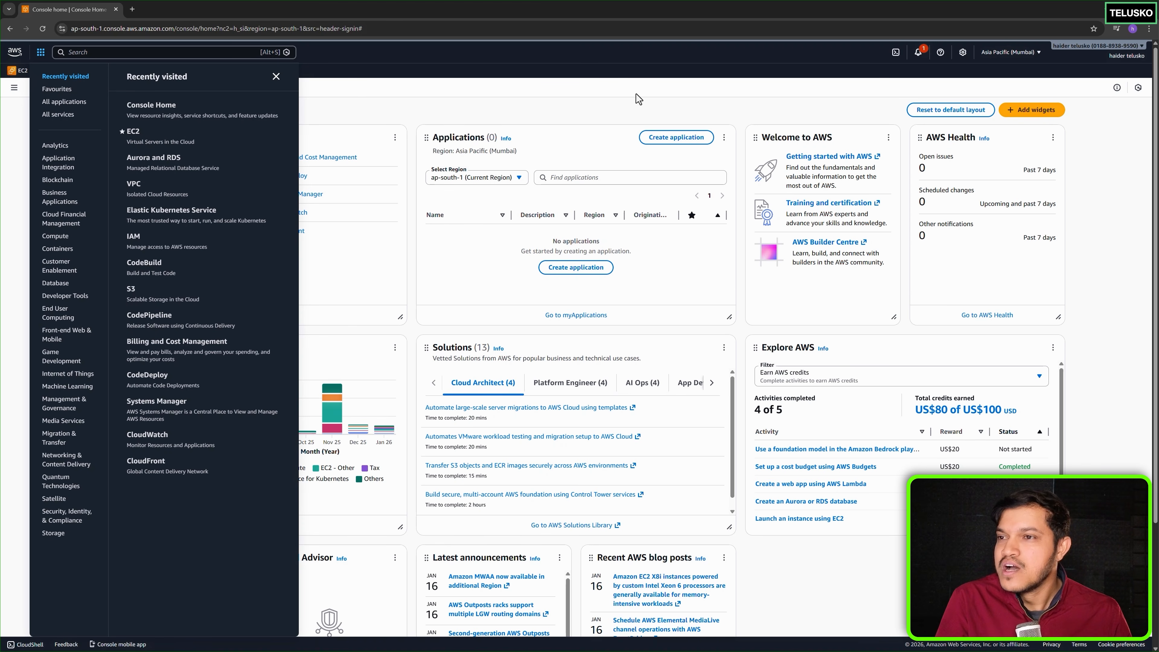
click(587, 52)
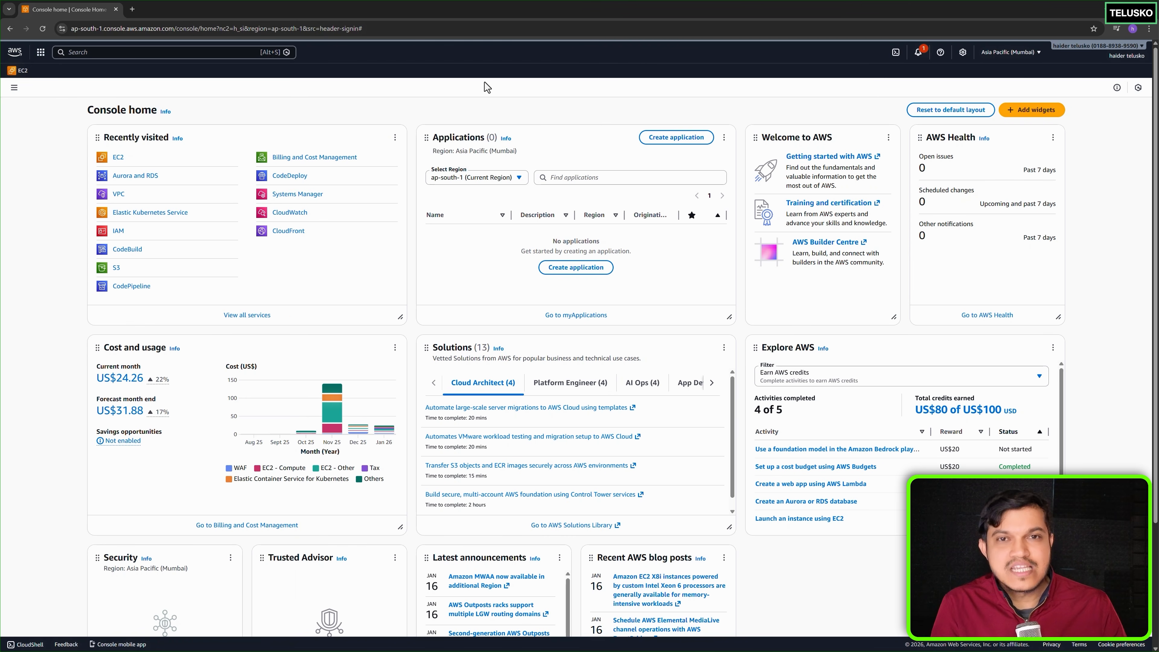
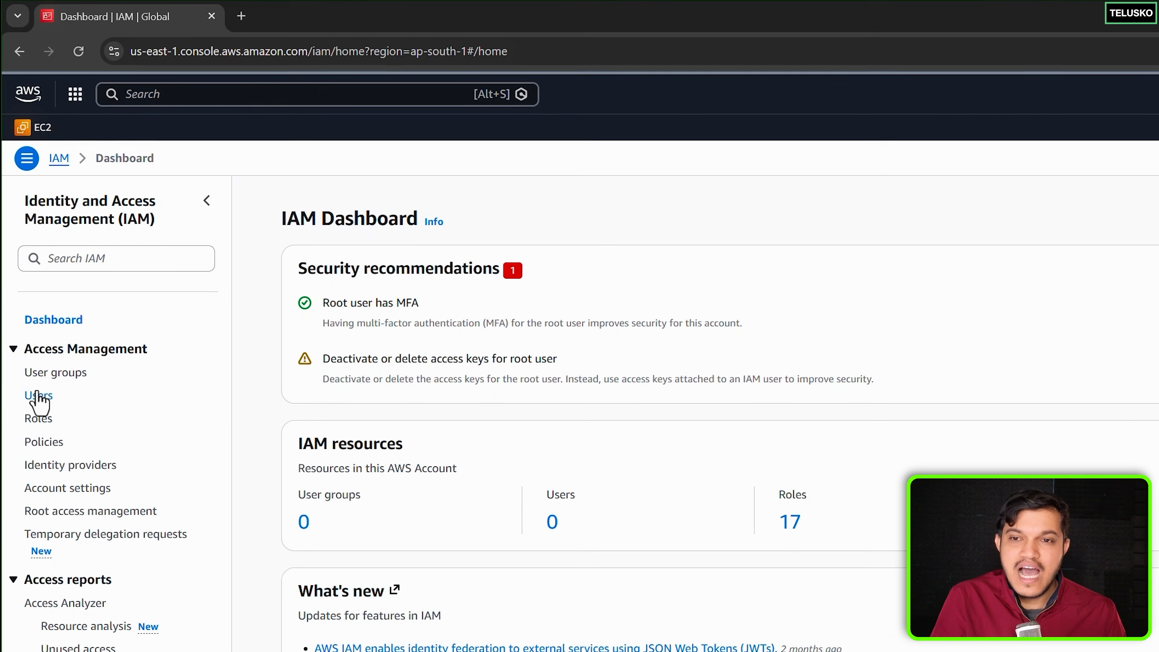
- Start creating an IAM user group and name it dev-team
click(40, 380)
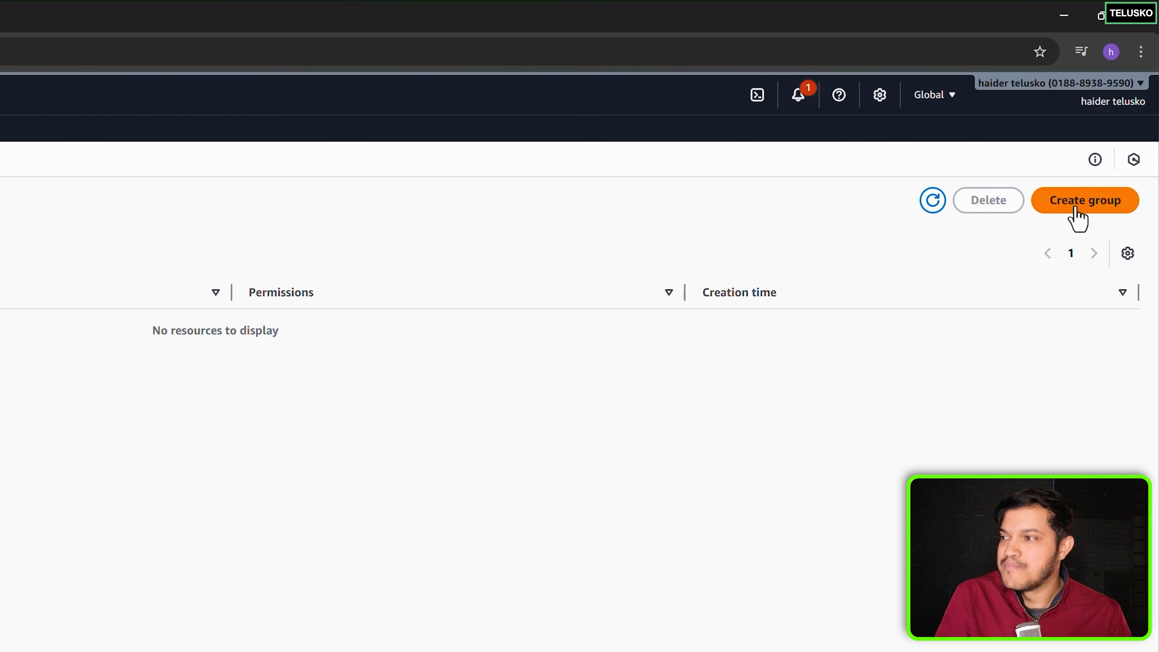
click(1128, 203)
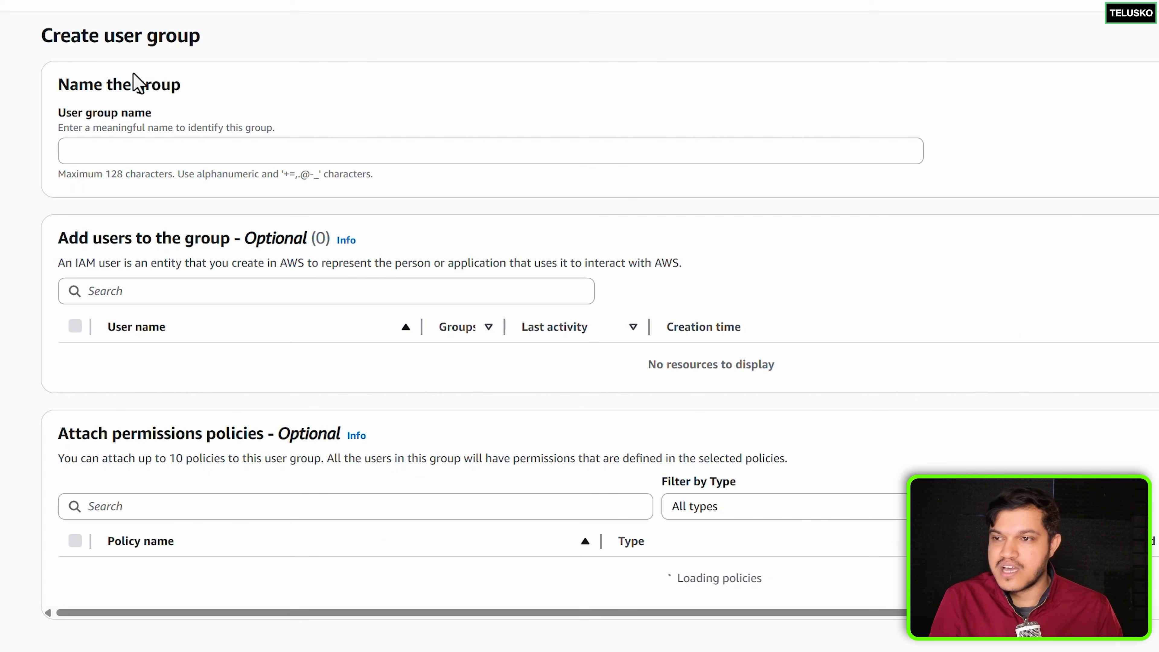
click(93, 147)
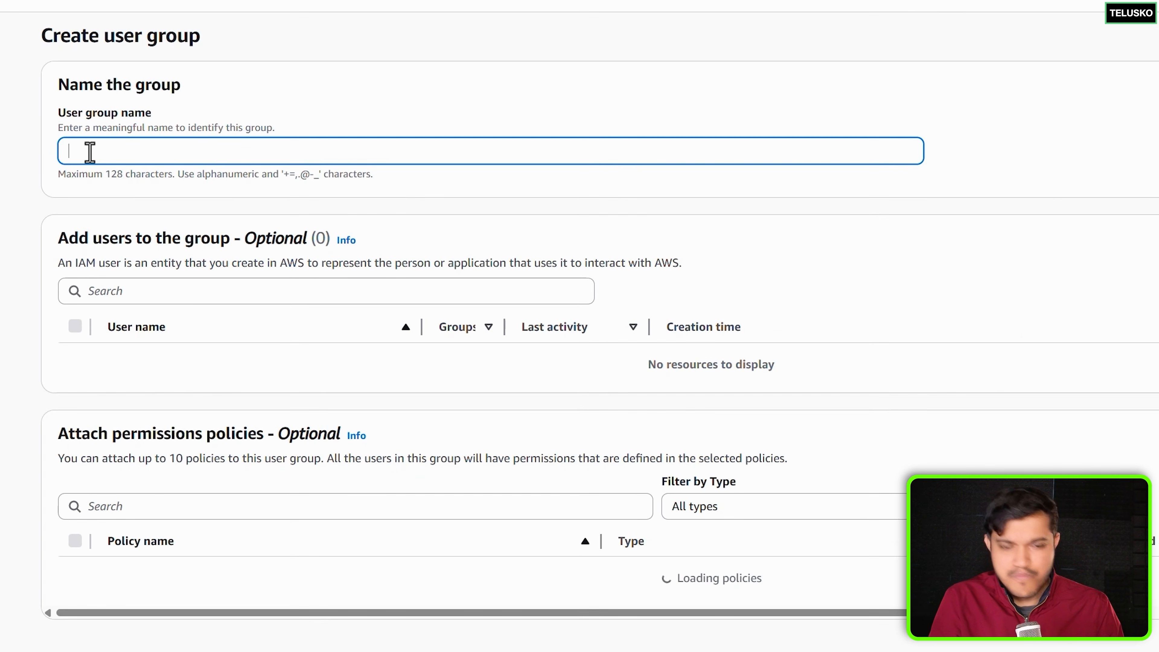
text(dev)
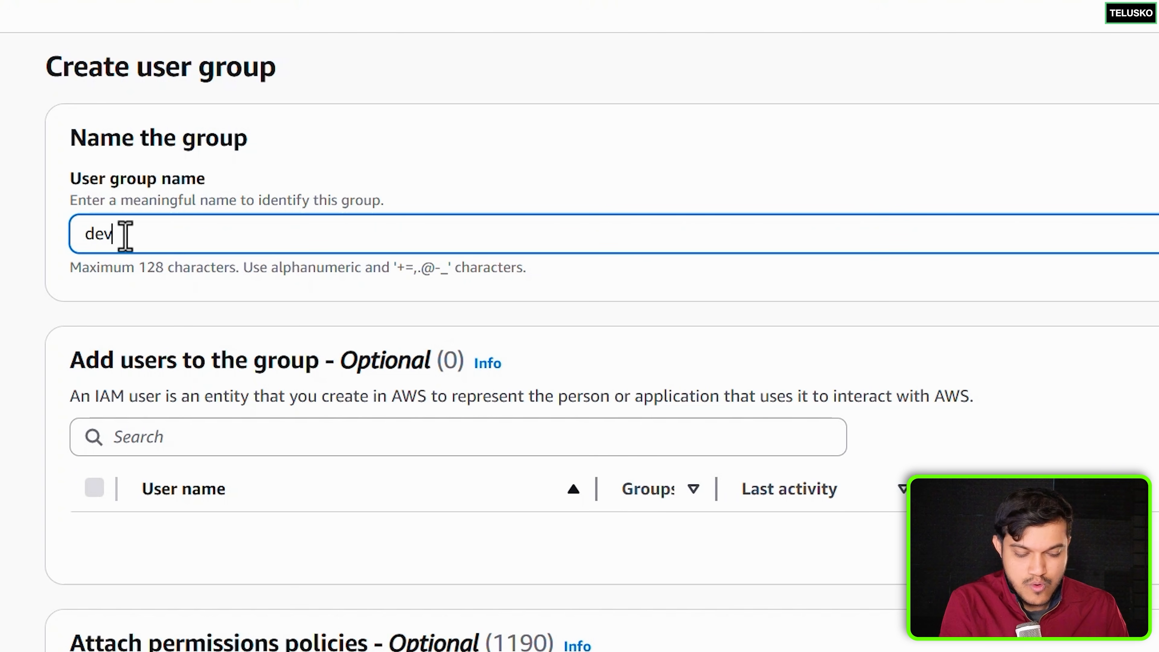
text(-team)
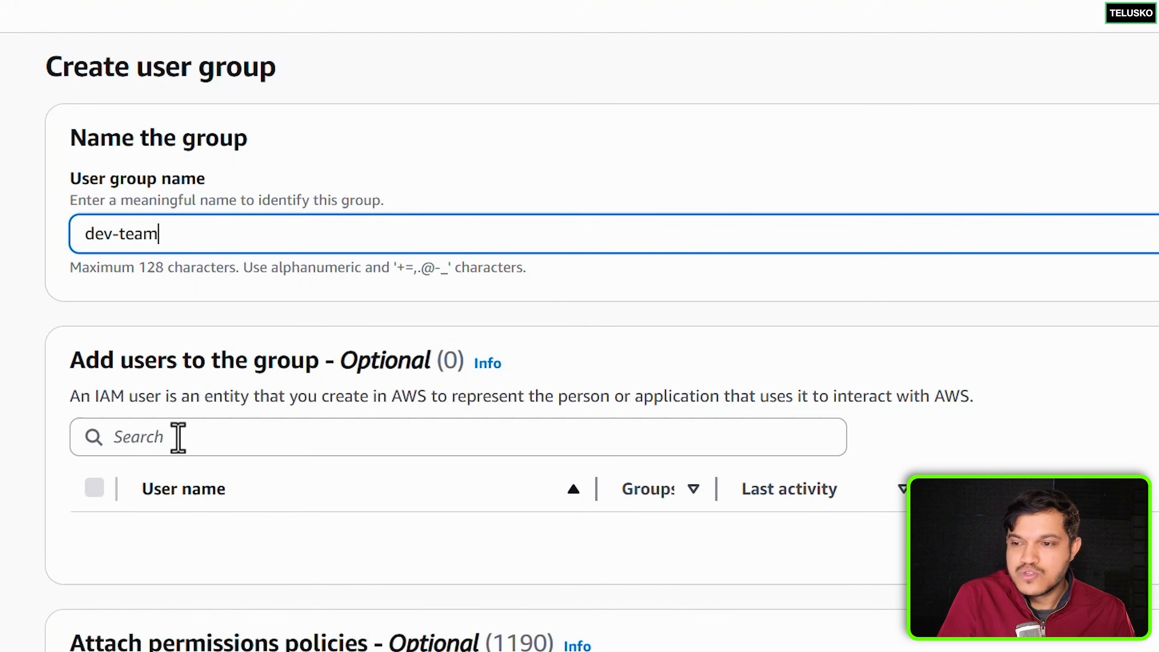
- Search the permissions policies available to the new group for "ec2"
scroll(178, 438, down, 3)
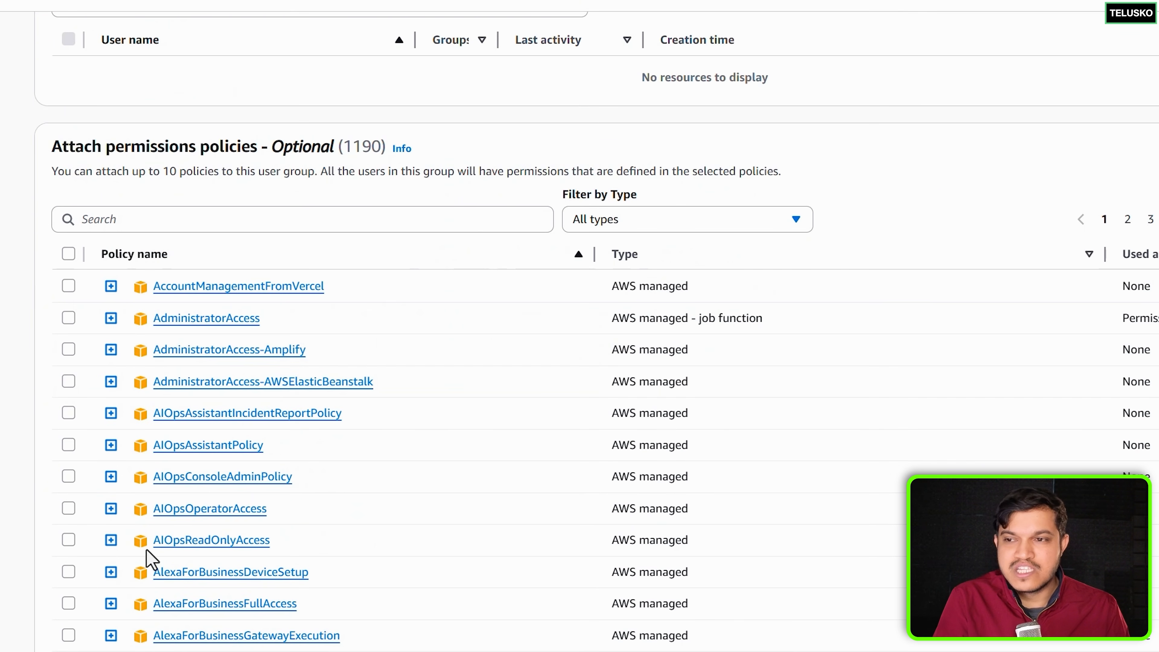
click(103, 221)
text(ec)
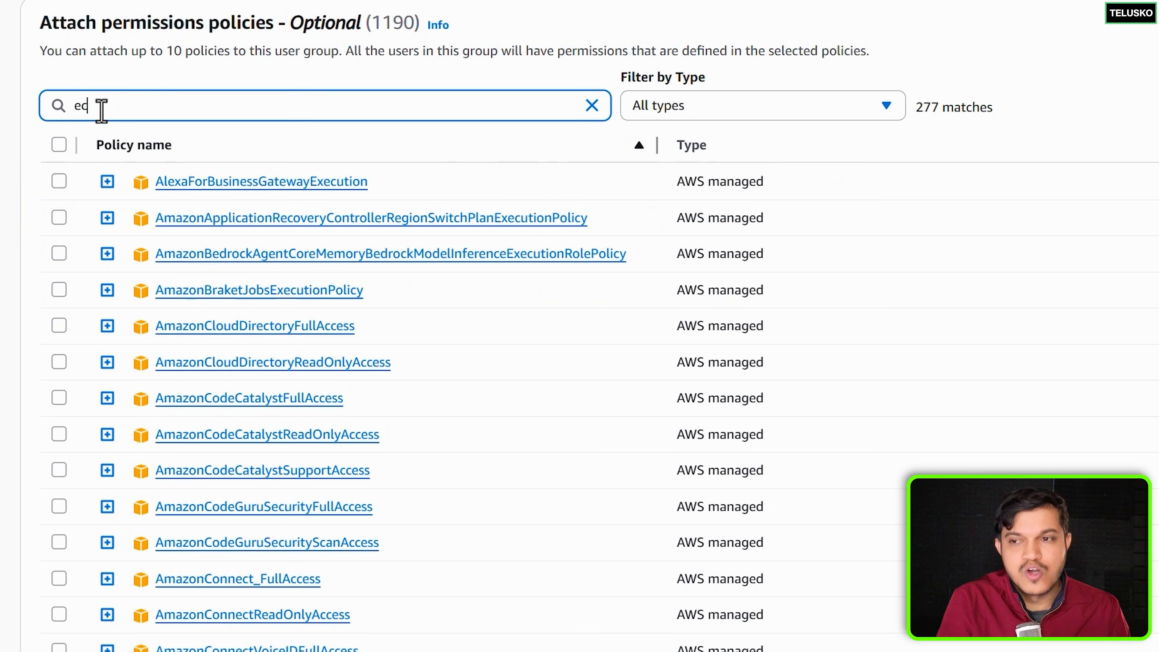
text(2)
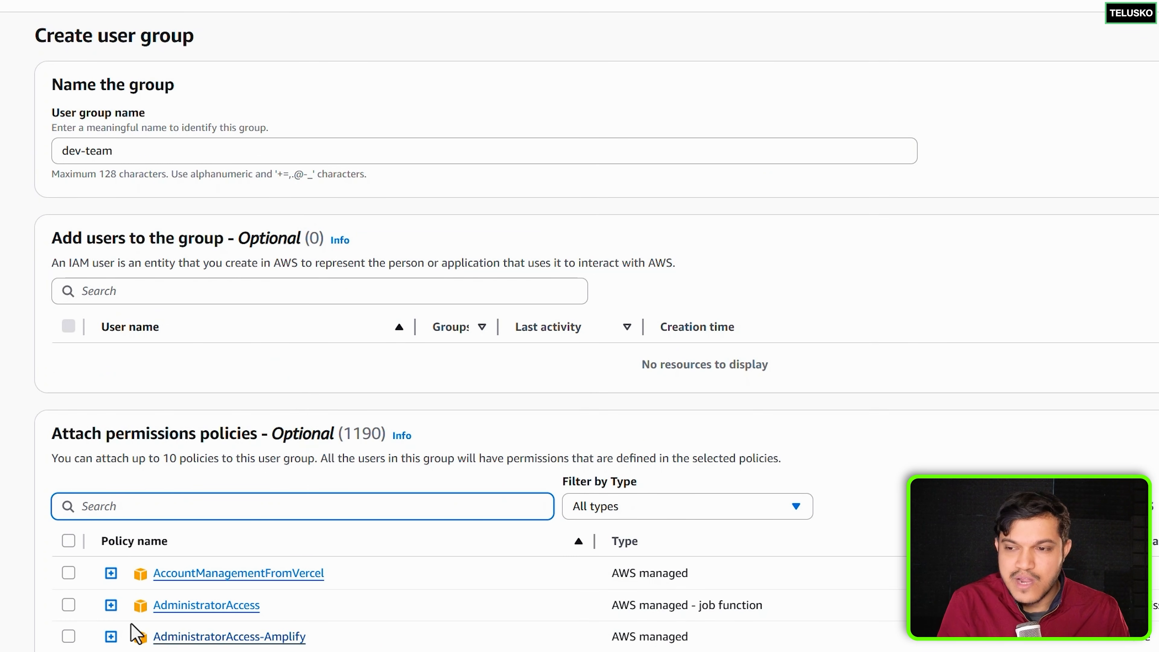
- Attach the AdministratorAccess policy to the dev-team group and create the group
click(69, 606)
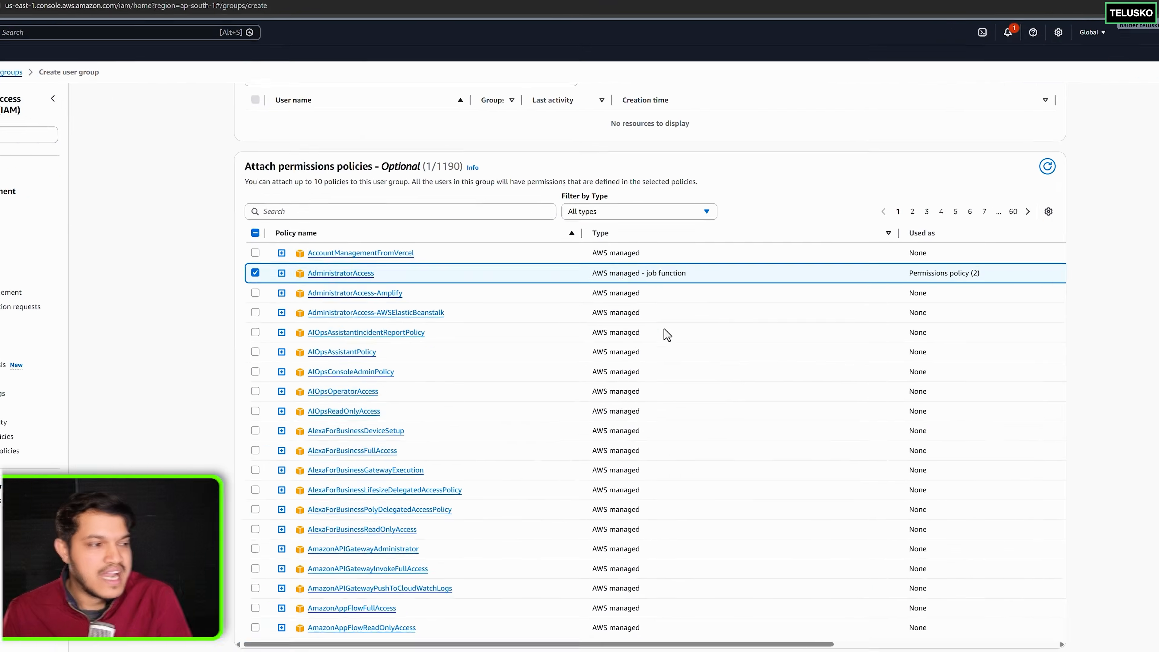
click(970, 611)
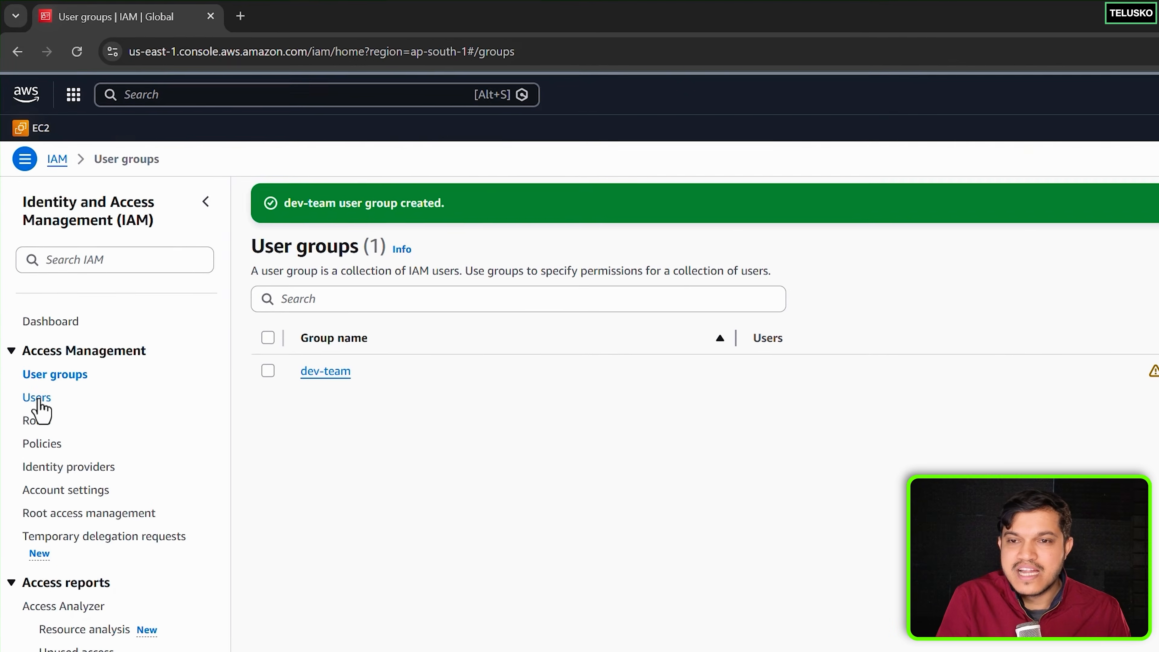
- Start creating an IAM user, enter the user's name, and provide access to the AWS Management Console
click(39, 401)
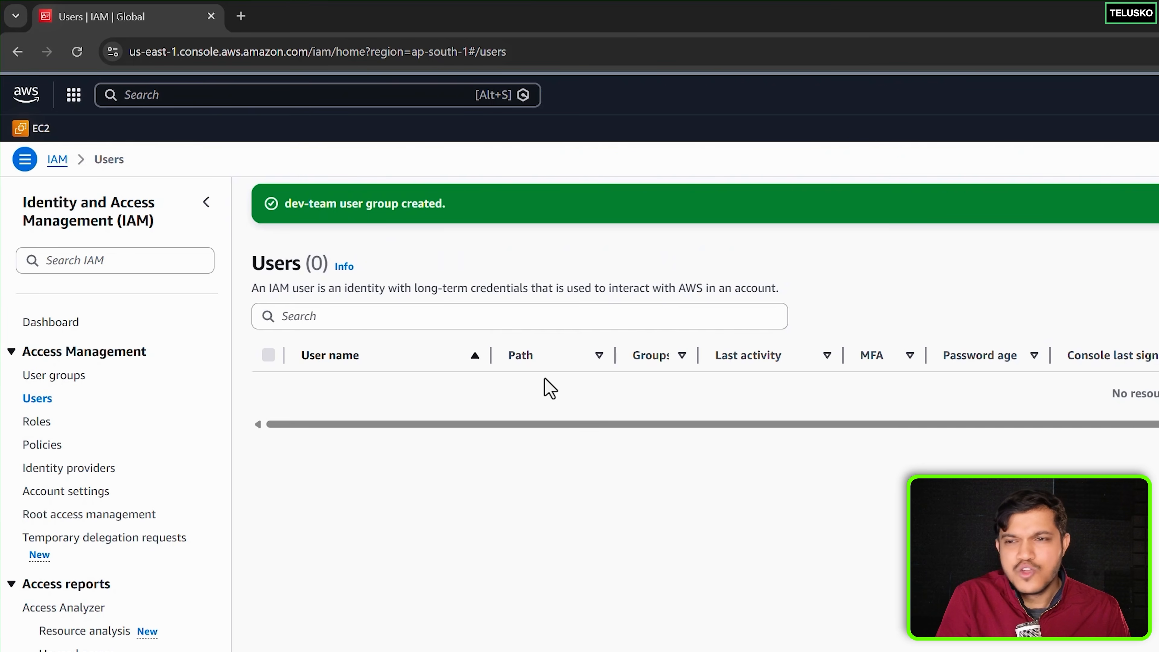
click(1105, 215)
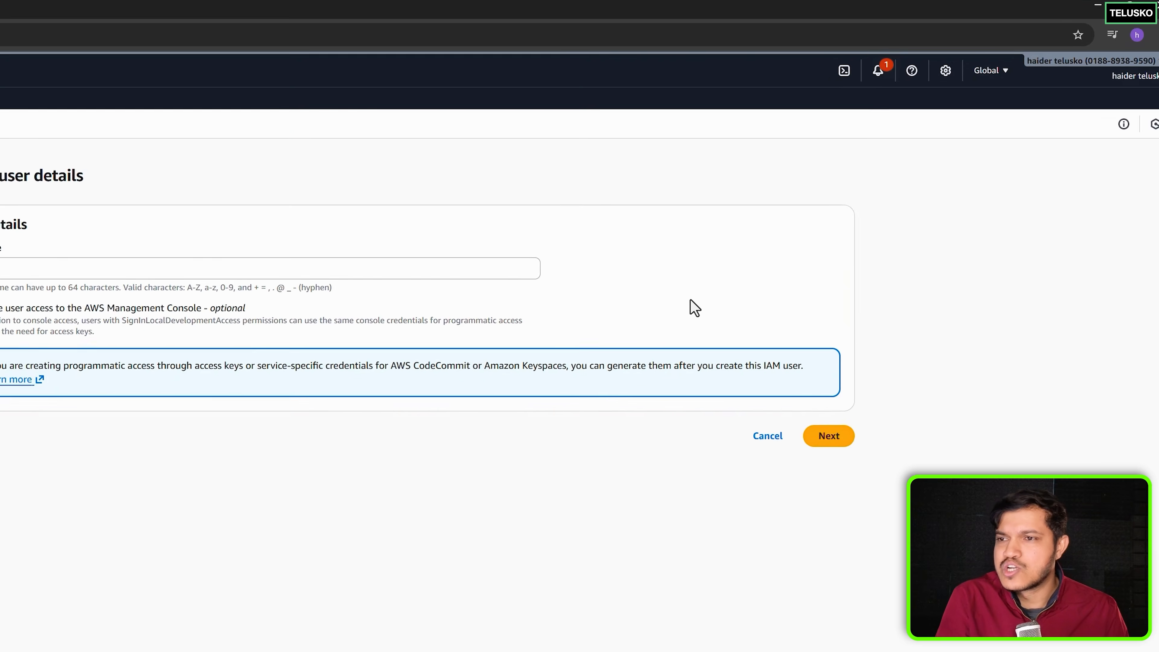
click(85, 165)
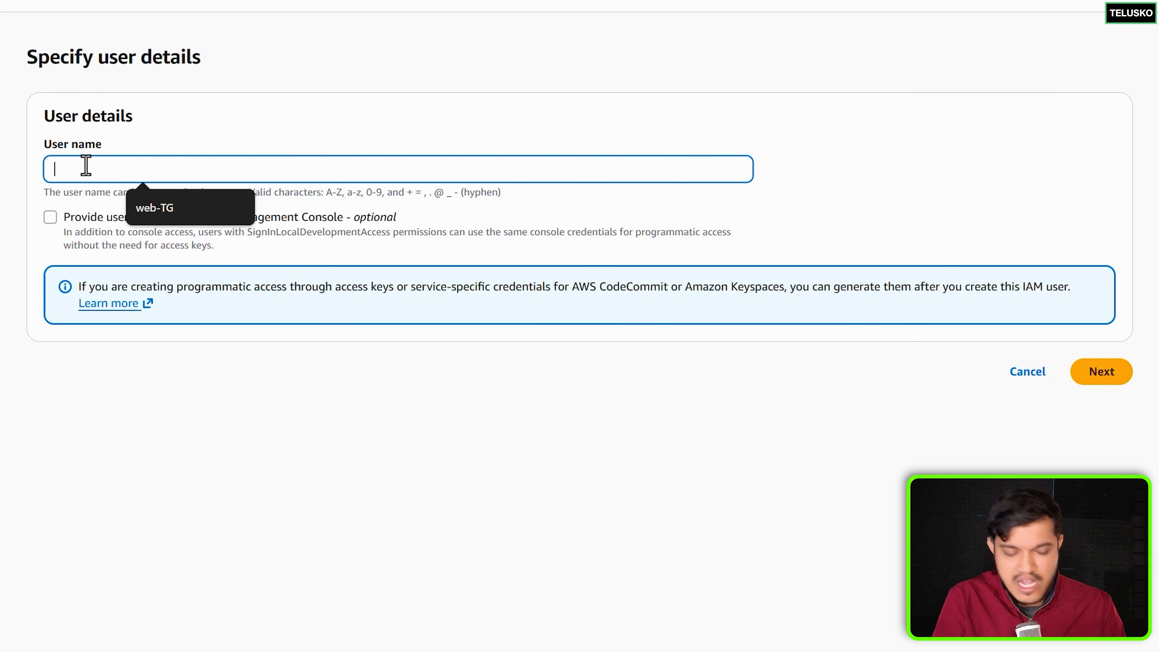
text(harsh)
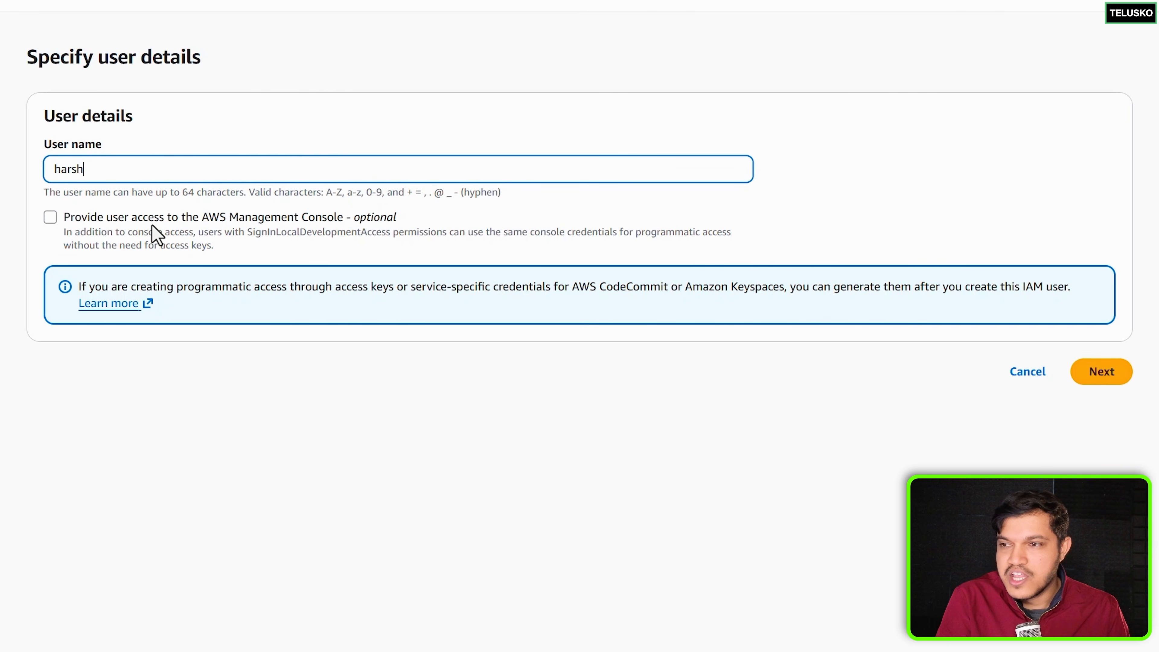
click(50, 217)
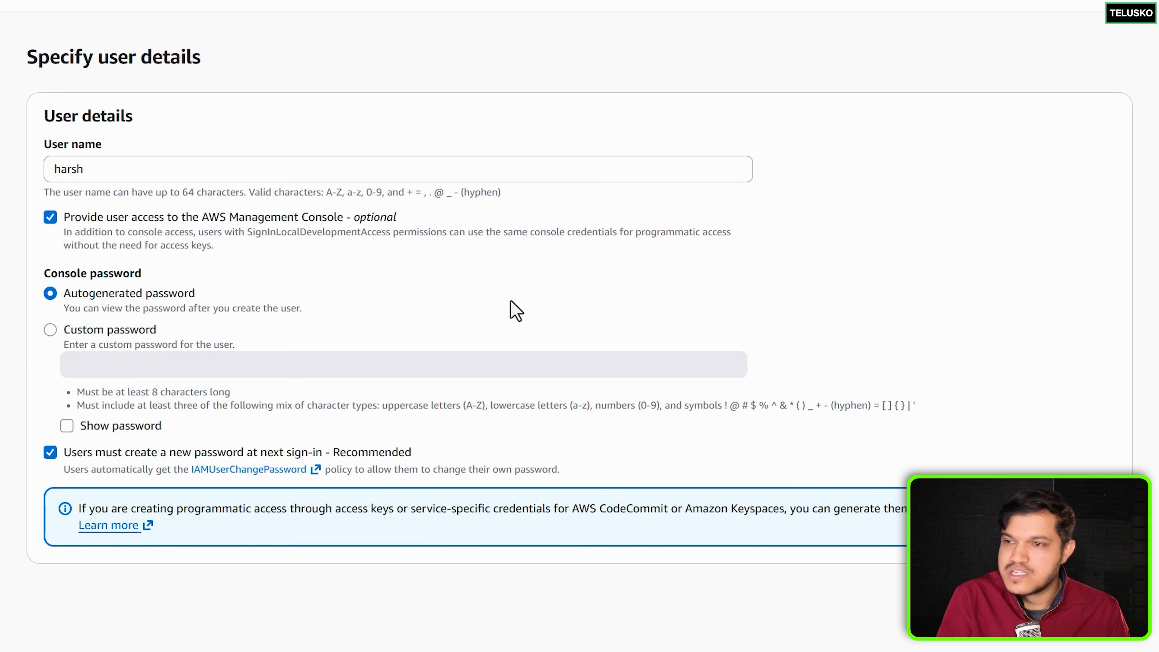
- Set a custom console password for the user, remove the requirement to create a new password at next sign-in, and continue to permissions
click(51, 329)
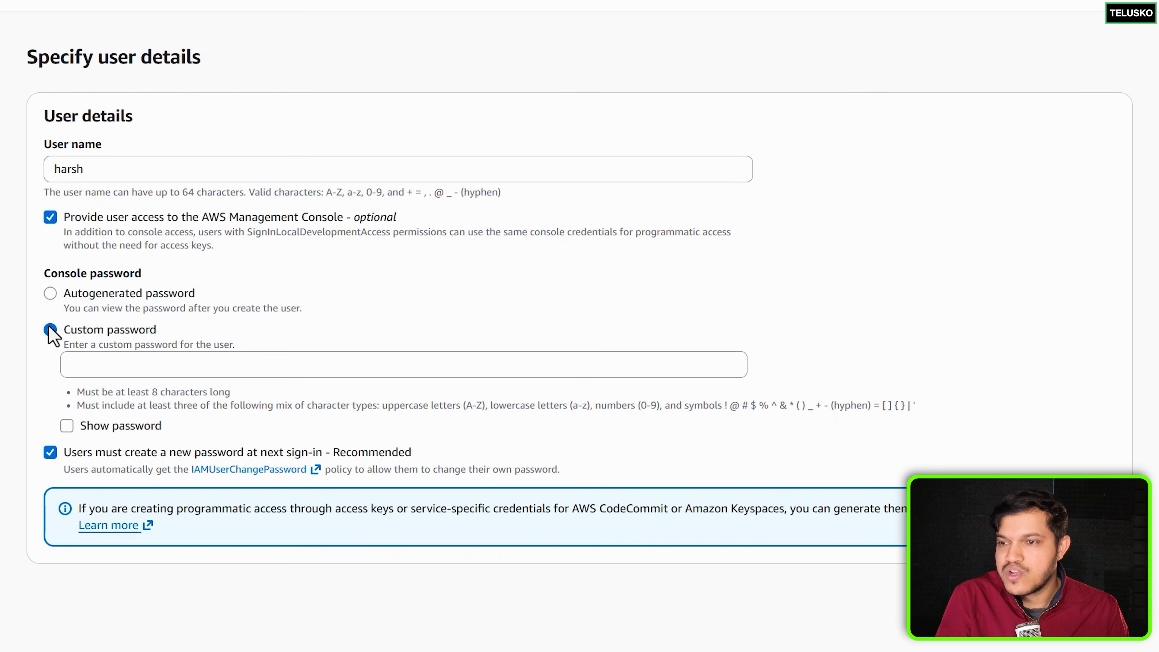
click(109, 362)
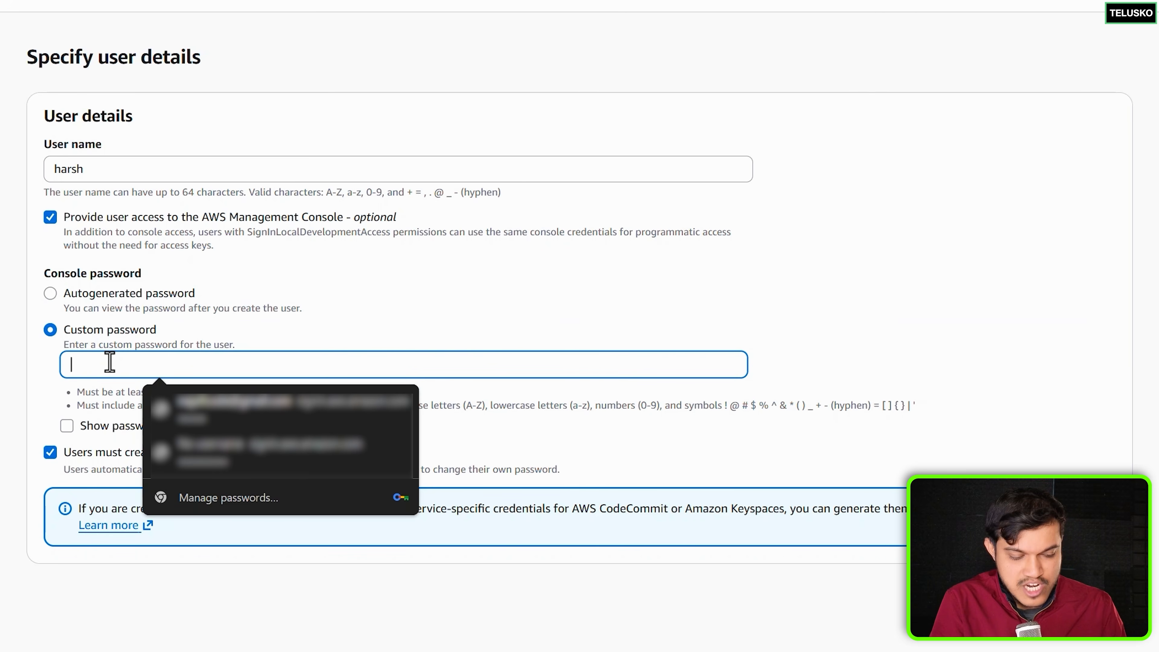
text(H)
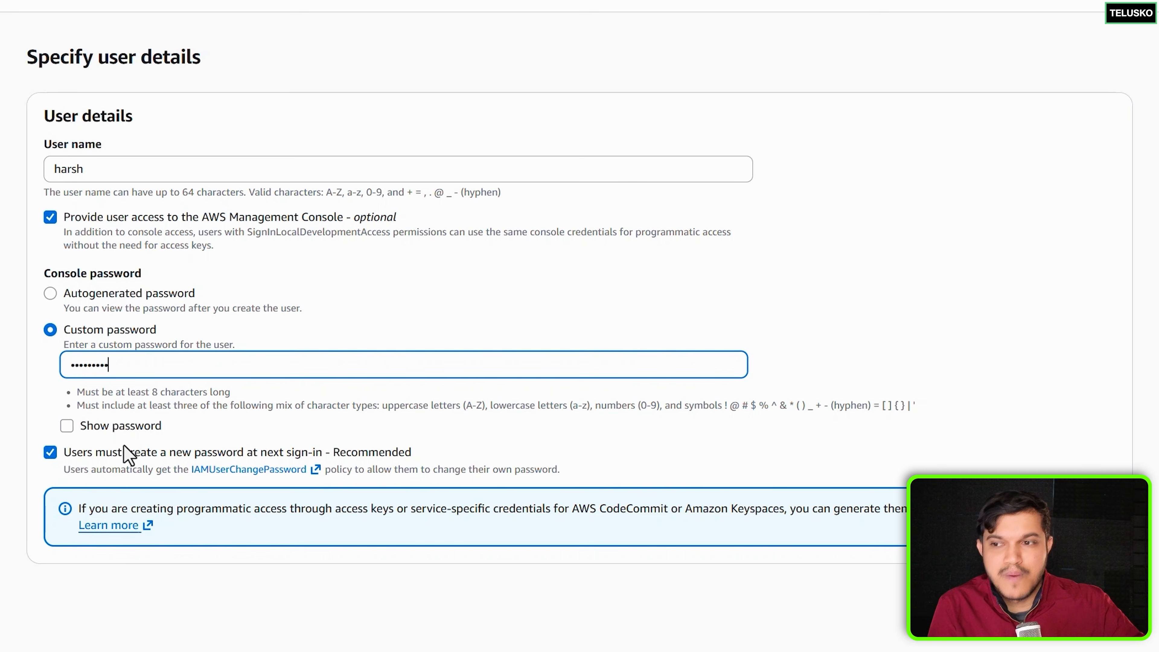
click(51, 453)
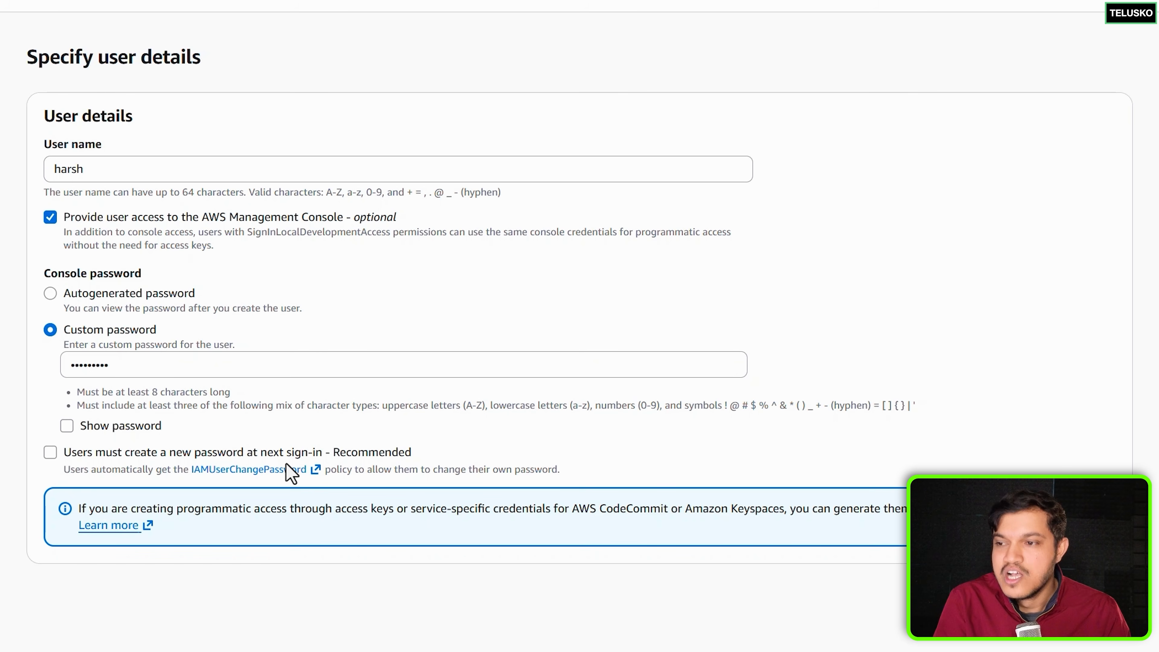
click(50, 454)
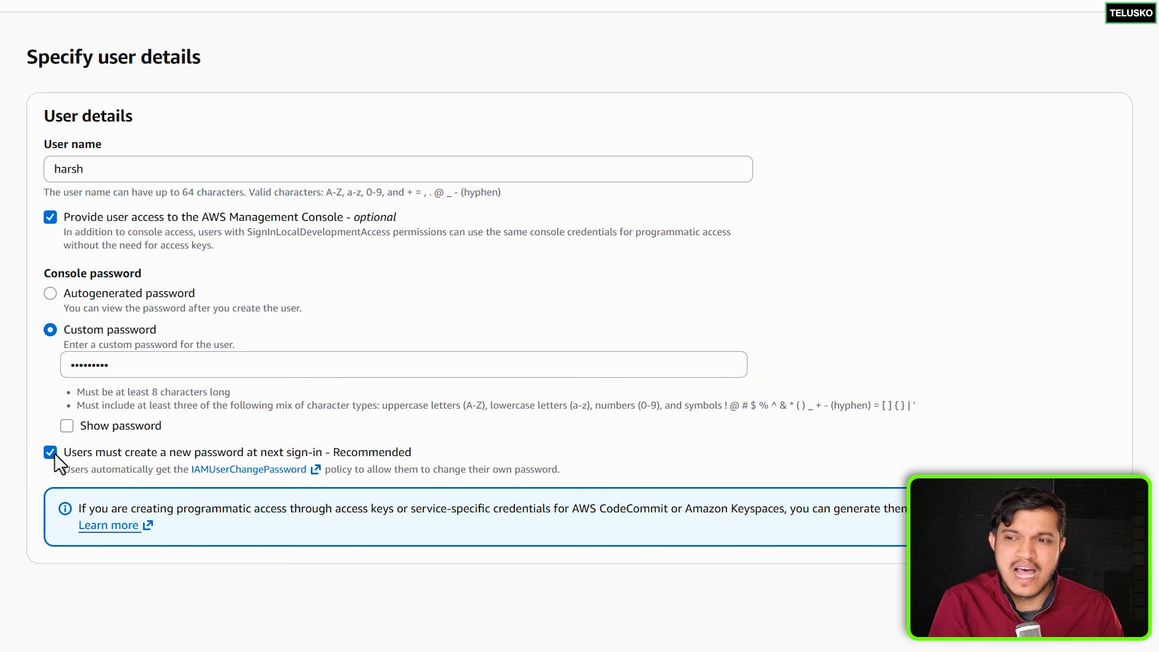
click(50, 453)
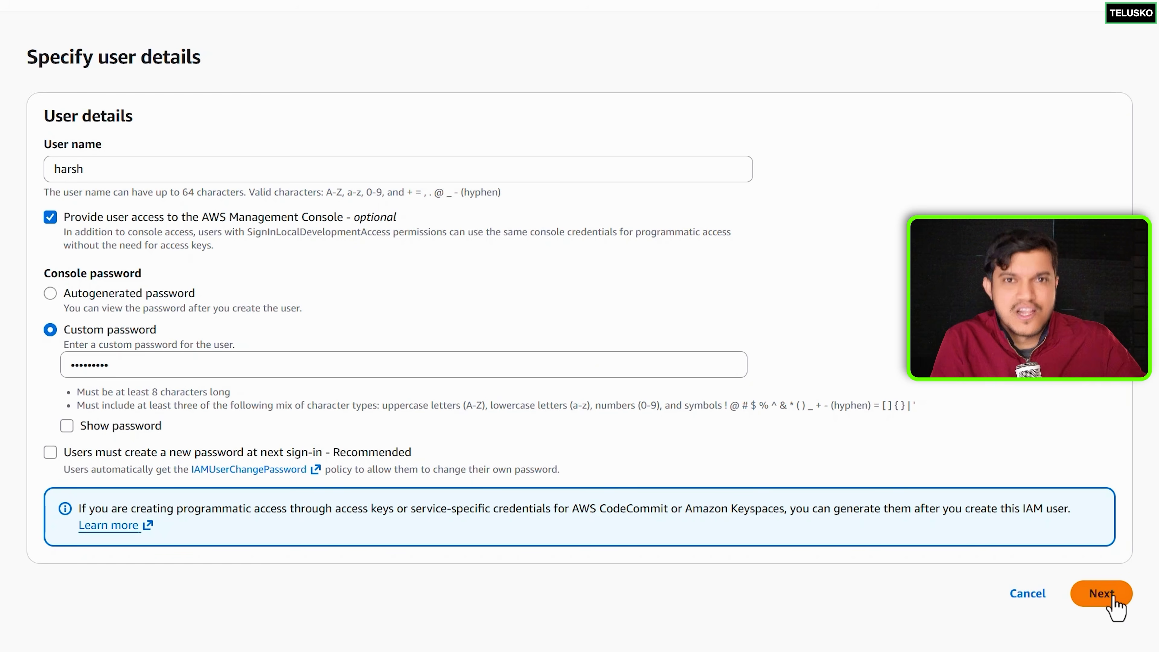
click(1114, 598)
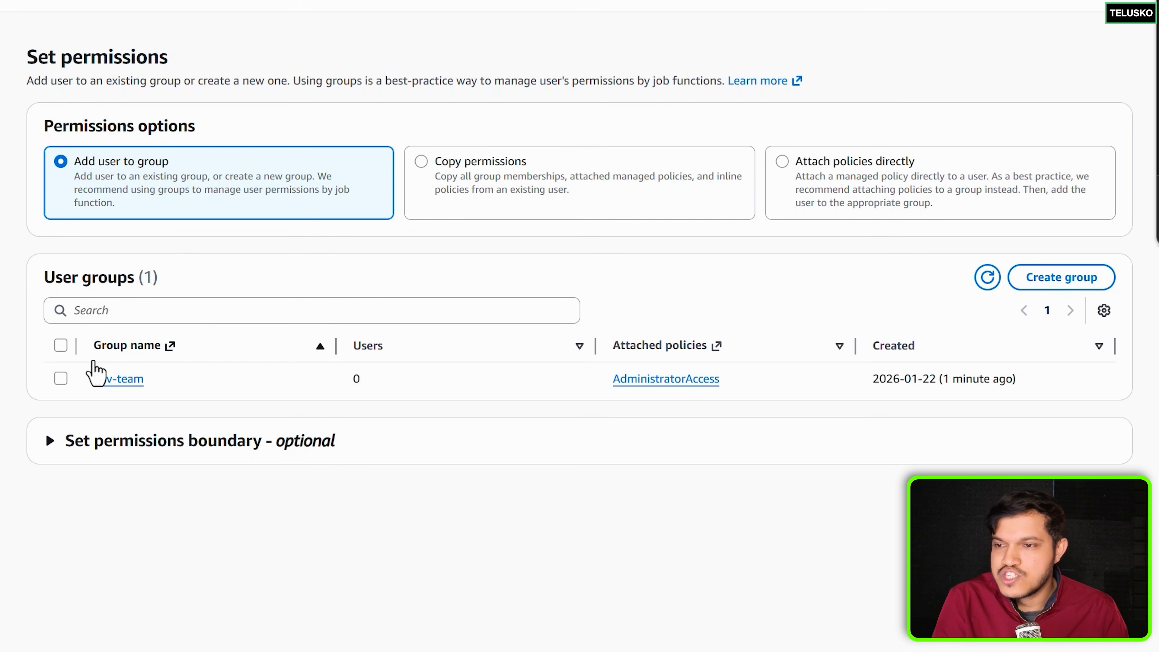
- Add the user to the dev-team group, dismiss the browser's password-saving offer, and create the user
click(61, 378)
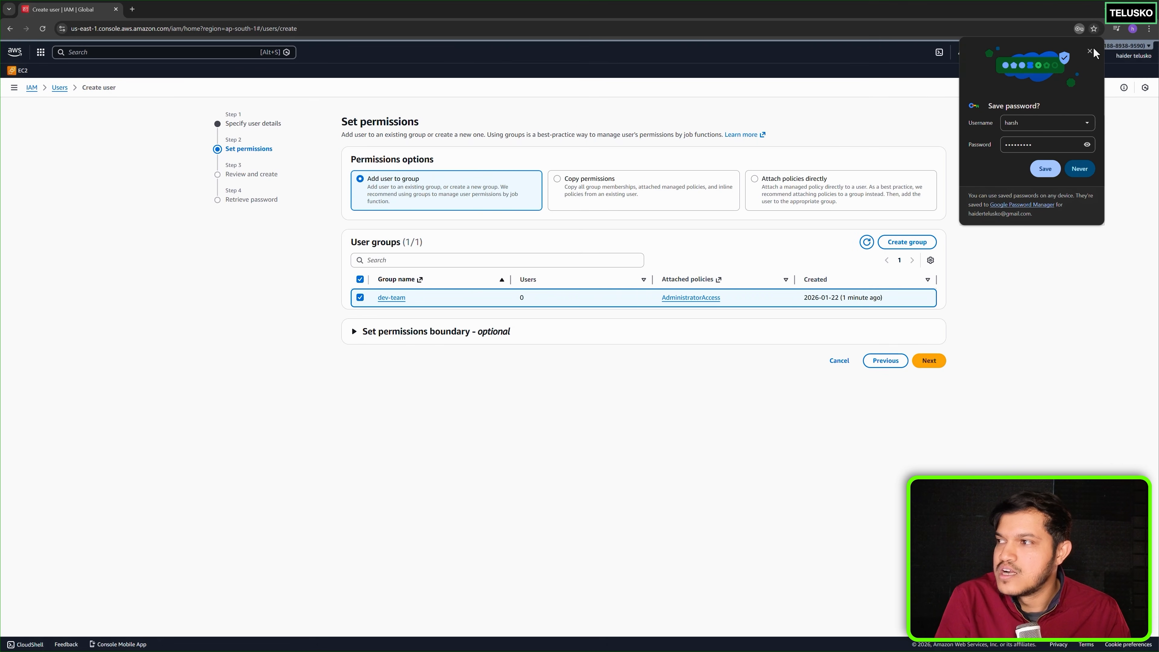
click(1089, 52)
click(933, 359)
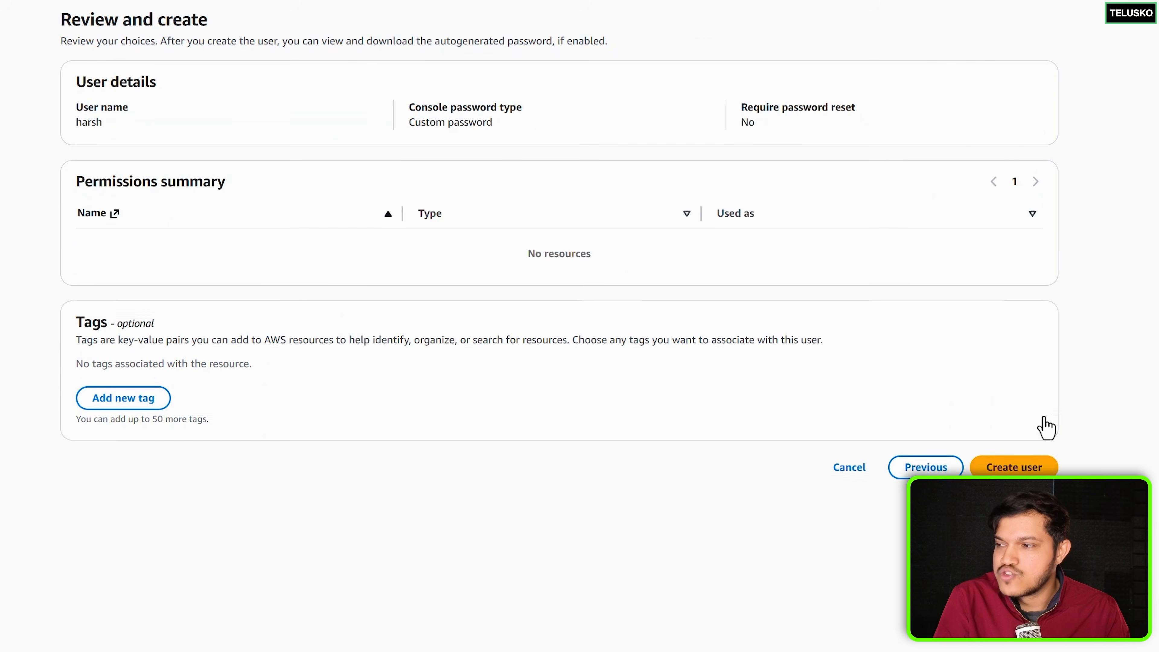
click(1028, 448)
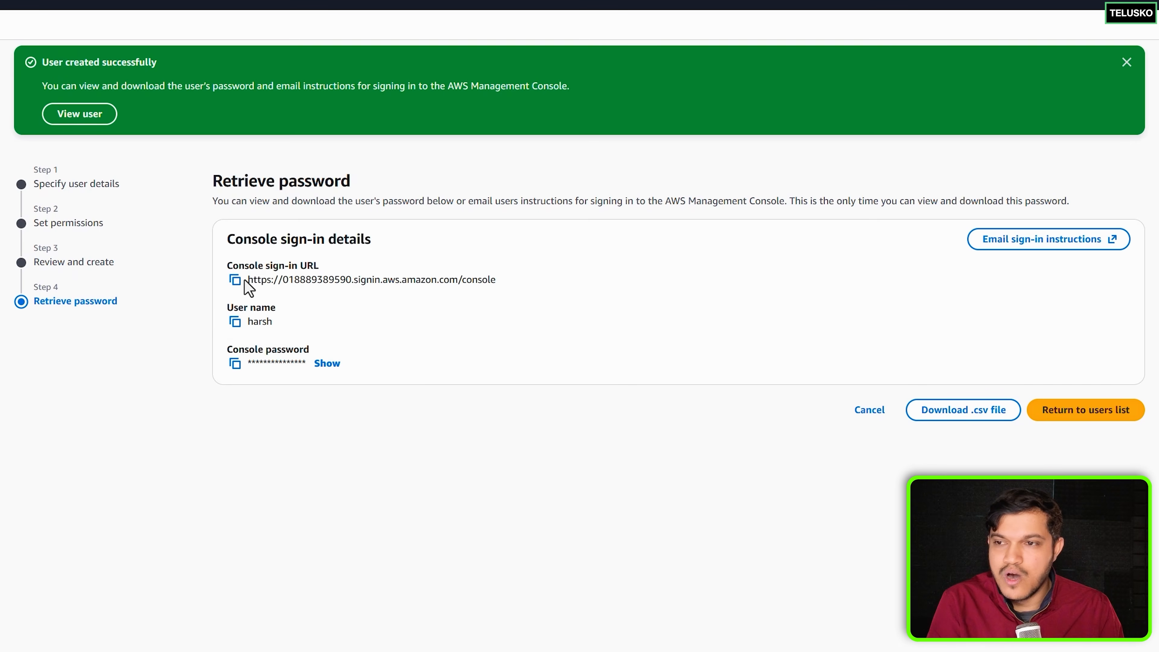
- Copy the new user's console sign-in URL and return to the users list
click(235, 280)
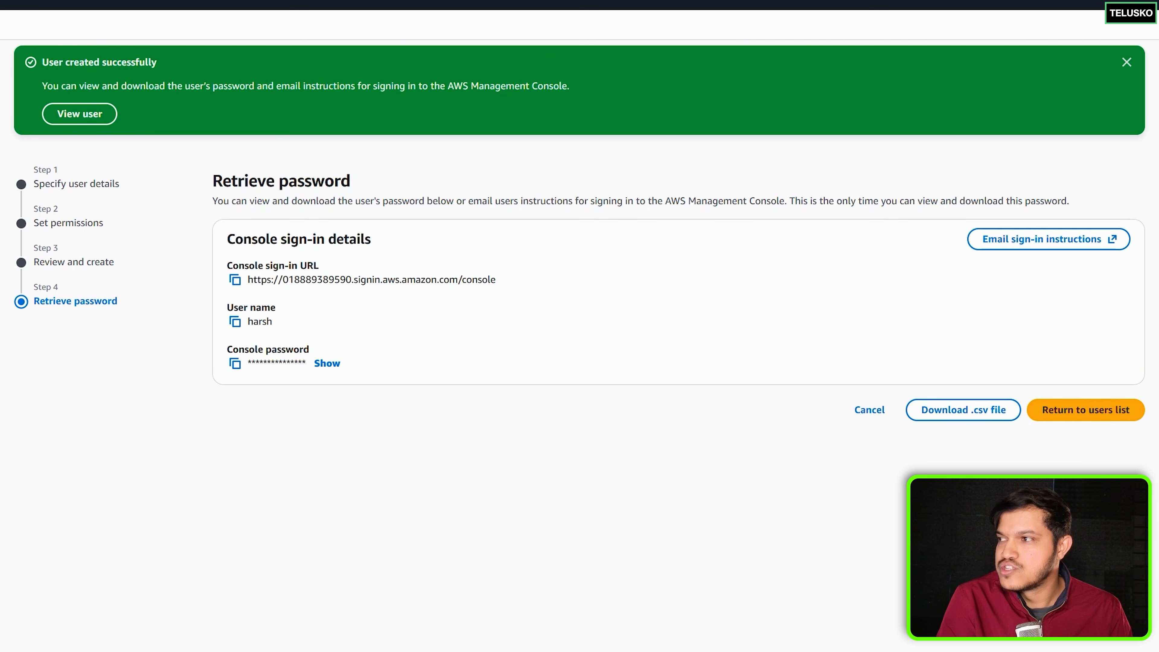
click(1093, 411)
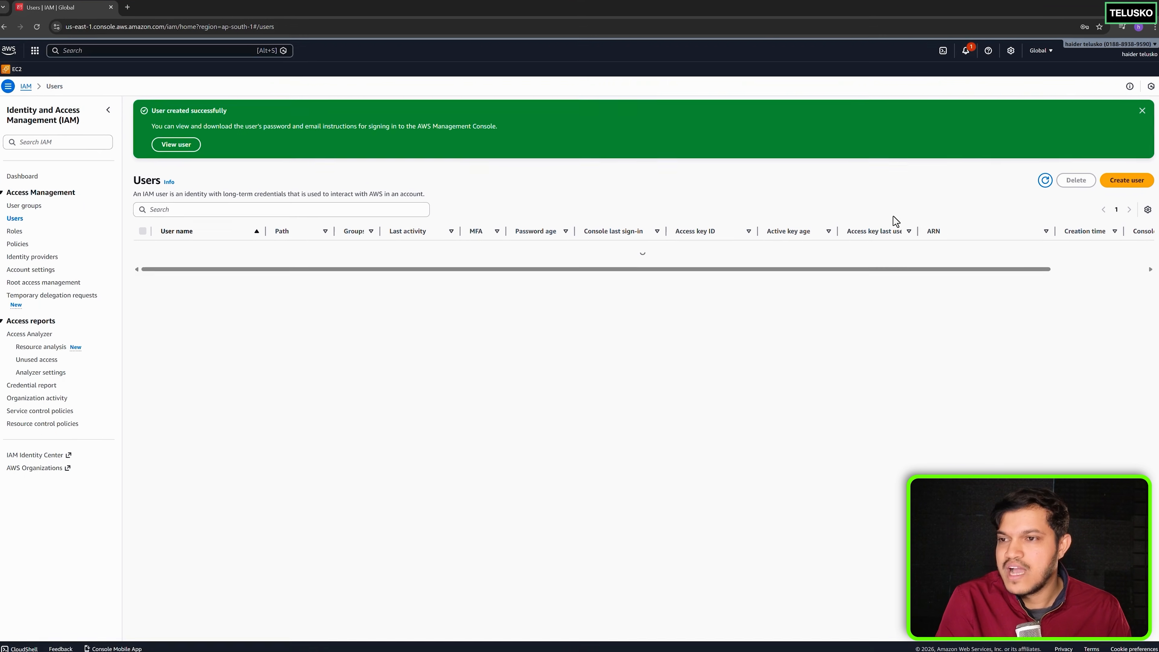
- Sign out of the current AWS account and open the console sign-in page
click(1136, 57)
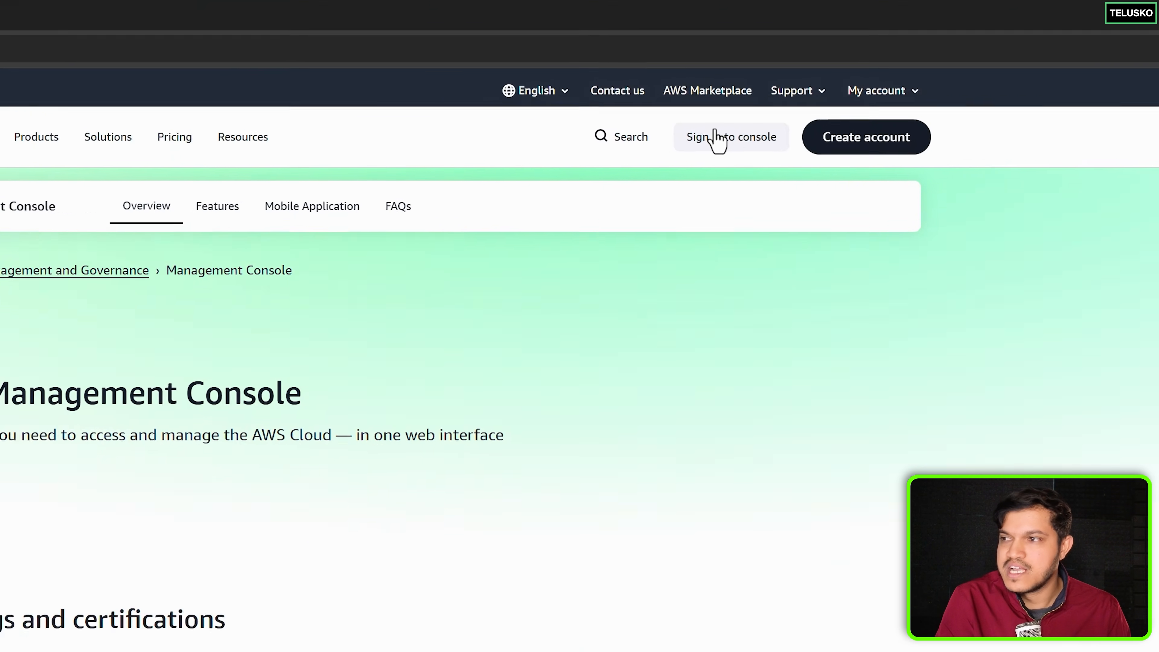
click(715, 137)
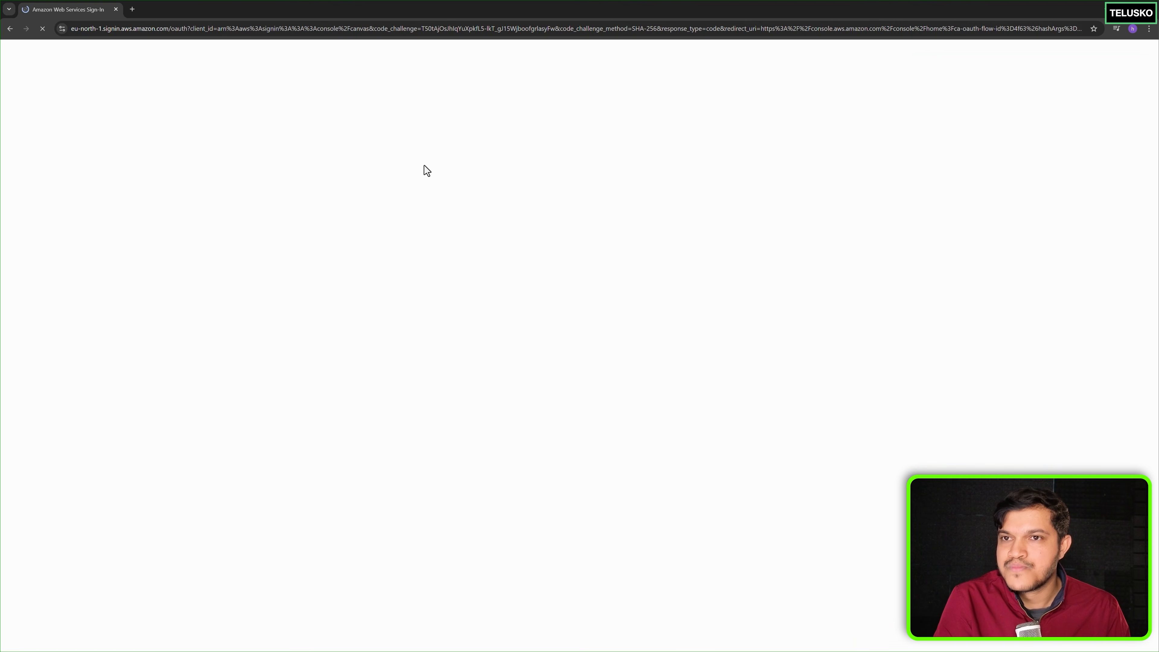
- Sign in as the new IAM user with the account ID, IAM username and password, and dismiss the browser's password-saving offer
click(406, 142)
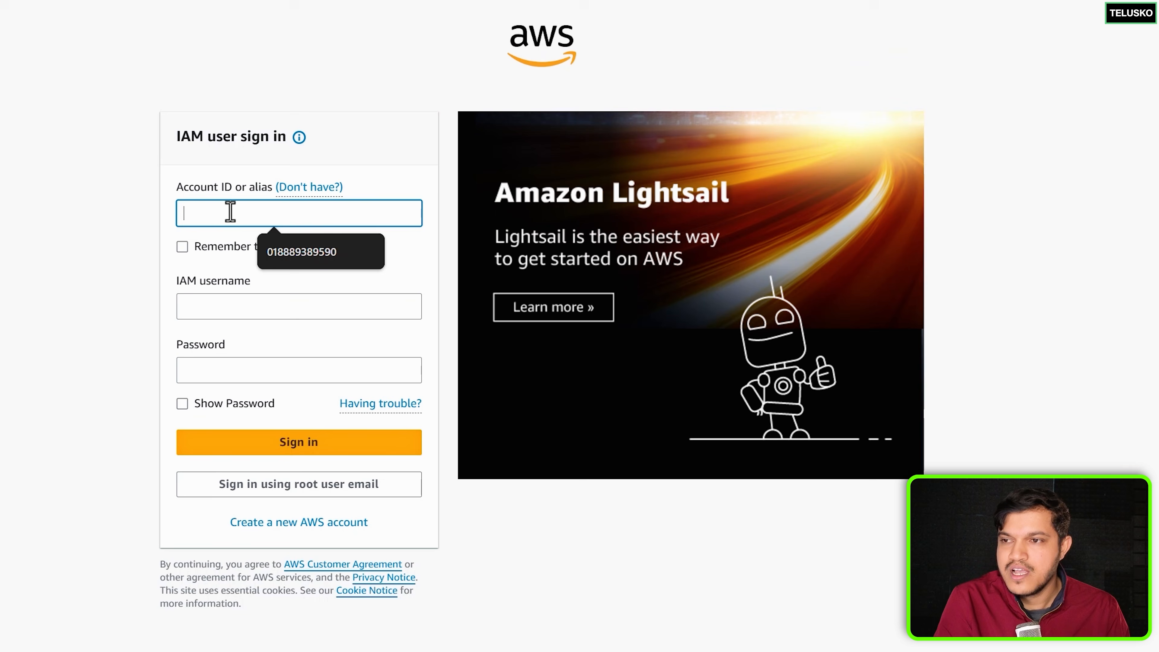
click(293, 251)
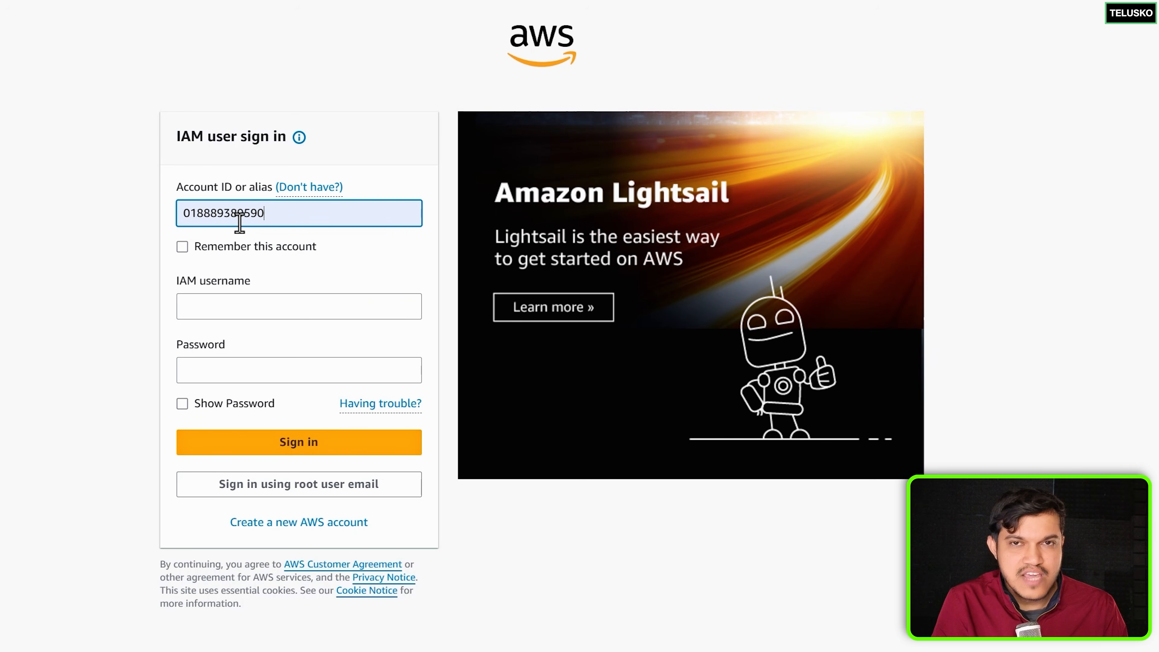
click(221, 303)
text(h)
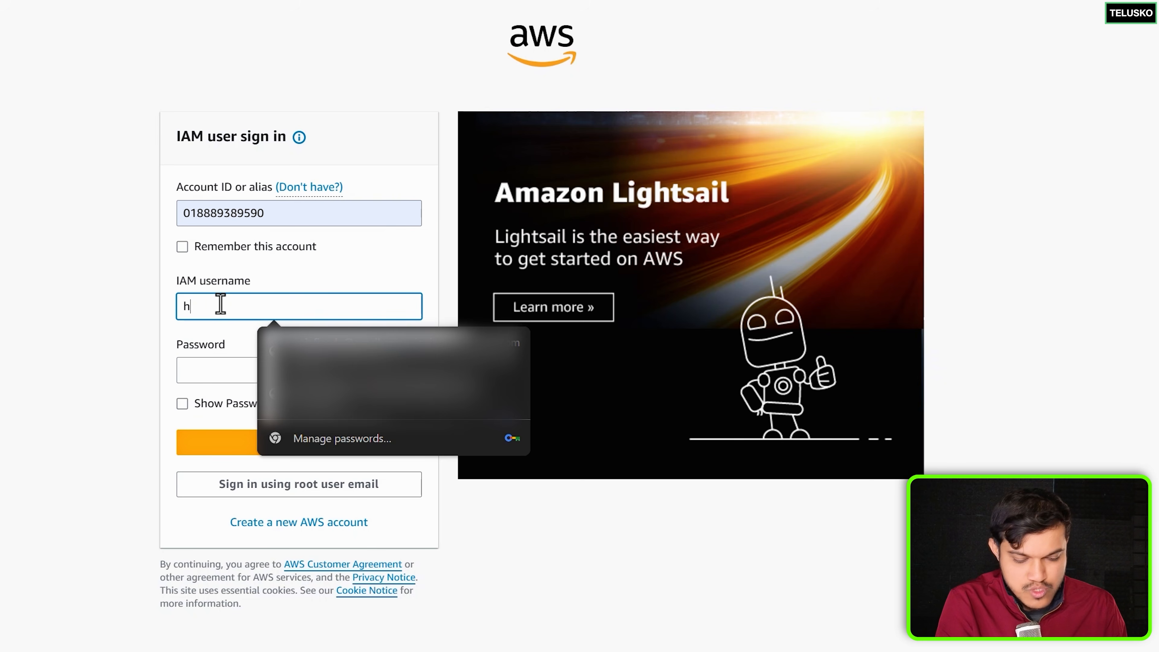
text(arsh)
click(212, 376)
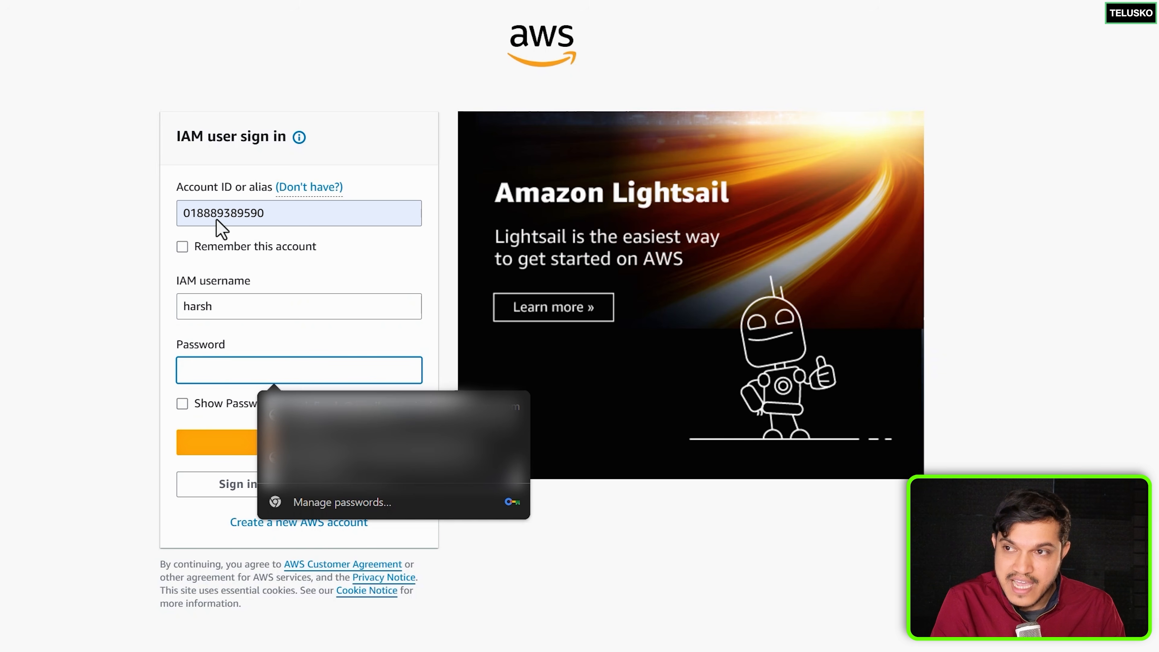
text(***)
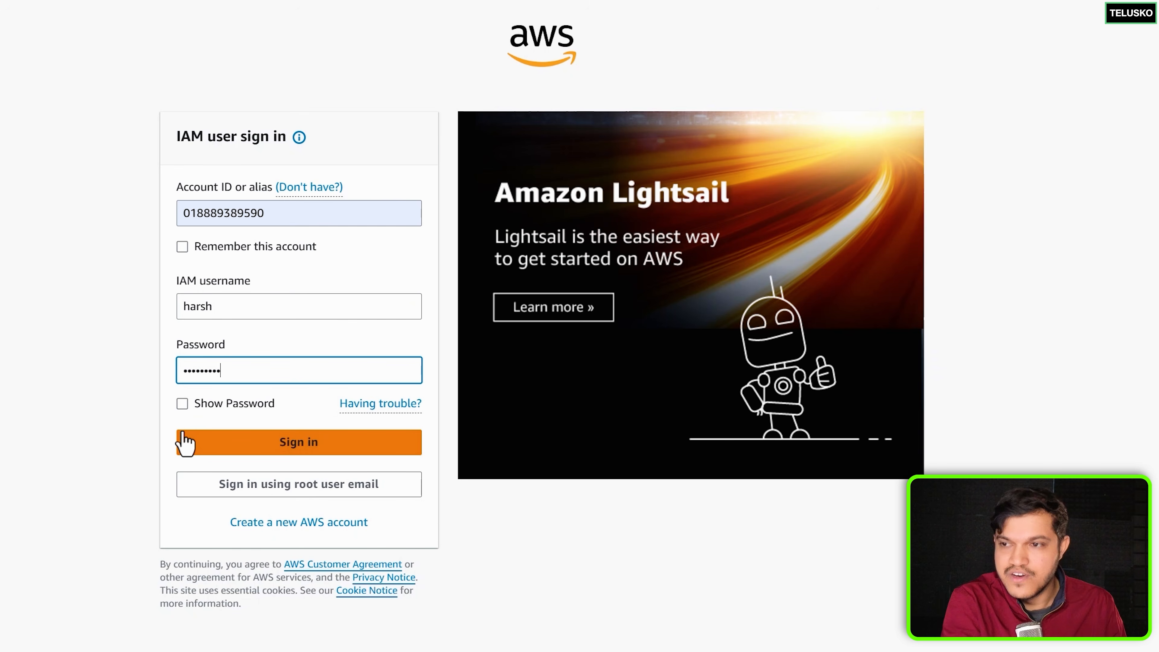
click(185, 442)
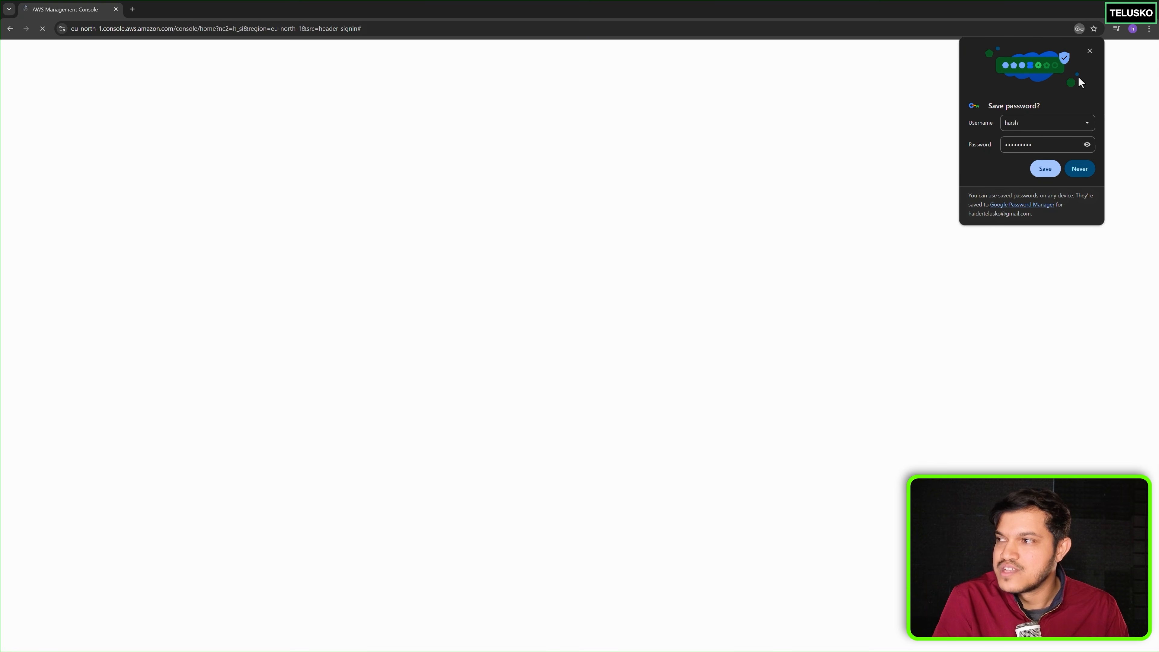
click(1090, 51)
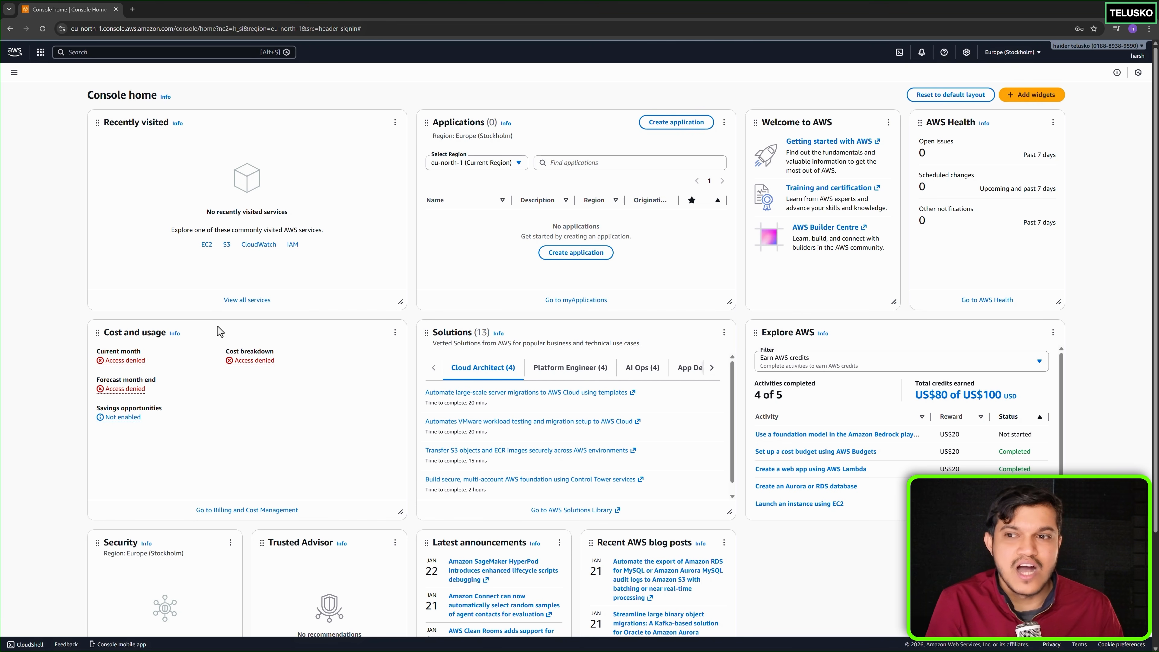
- Search the AWS console for Elastic Beanstalk and open the service page
scroll(219, 328, down, 4)
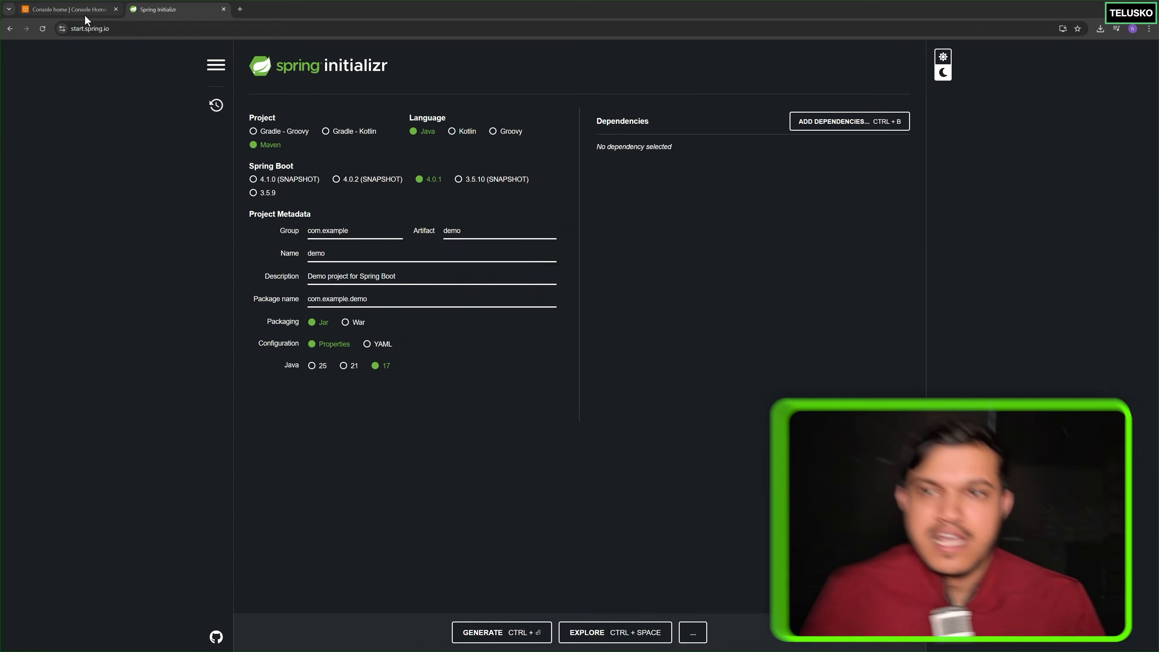
click(95, 10)
click(78, 52)
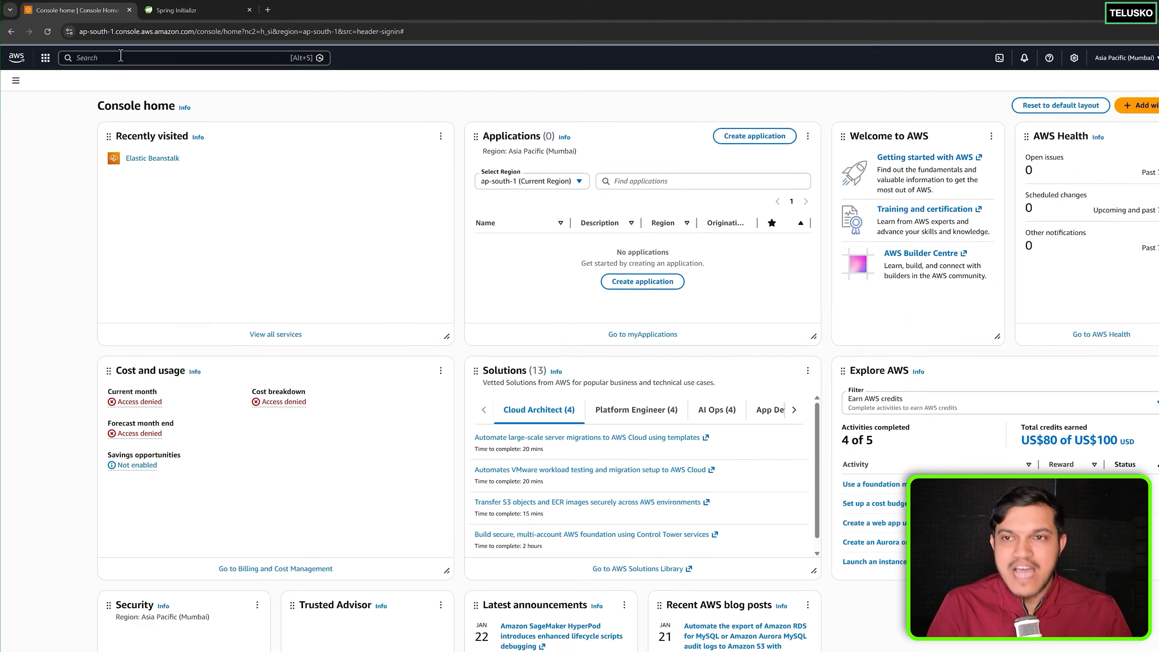
text(elastic be)
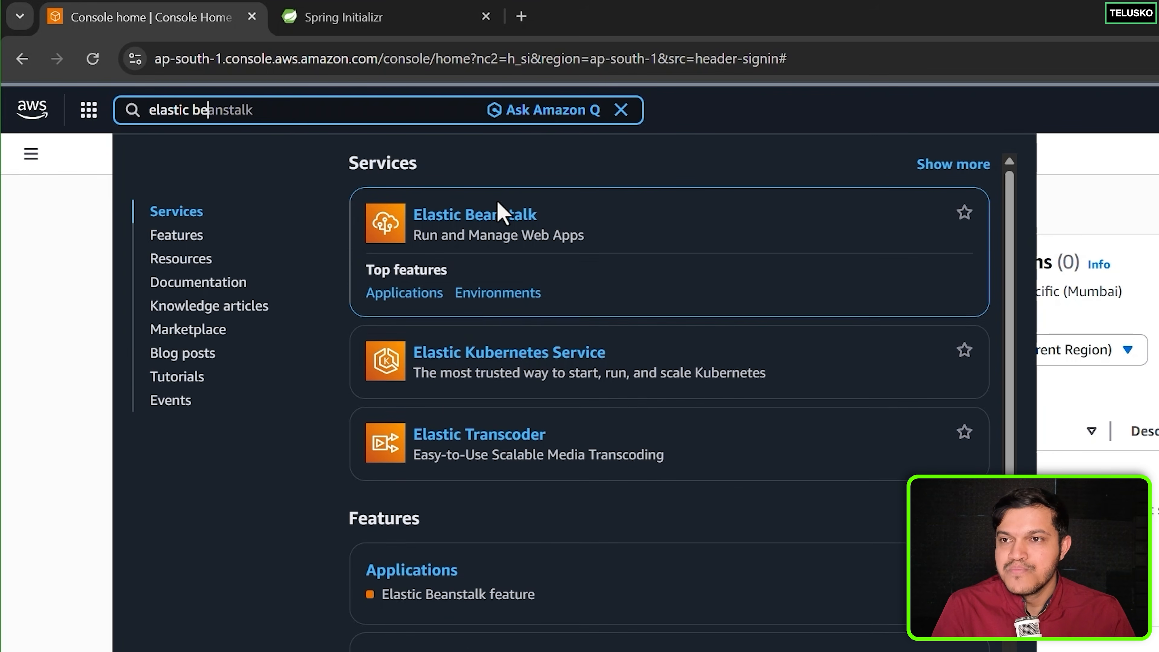
click(491, 224)
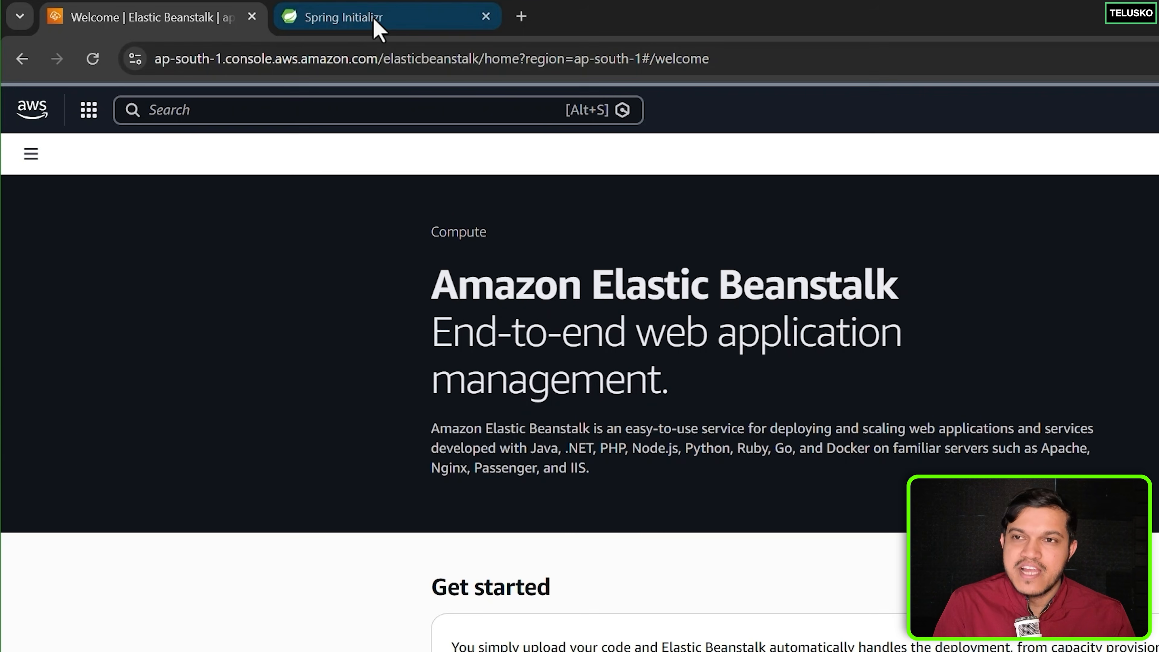
- Switch to Spring Initializr, choose Spring Boot 3.5.9, and set the project group to com.telusko
click(376, 20)
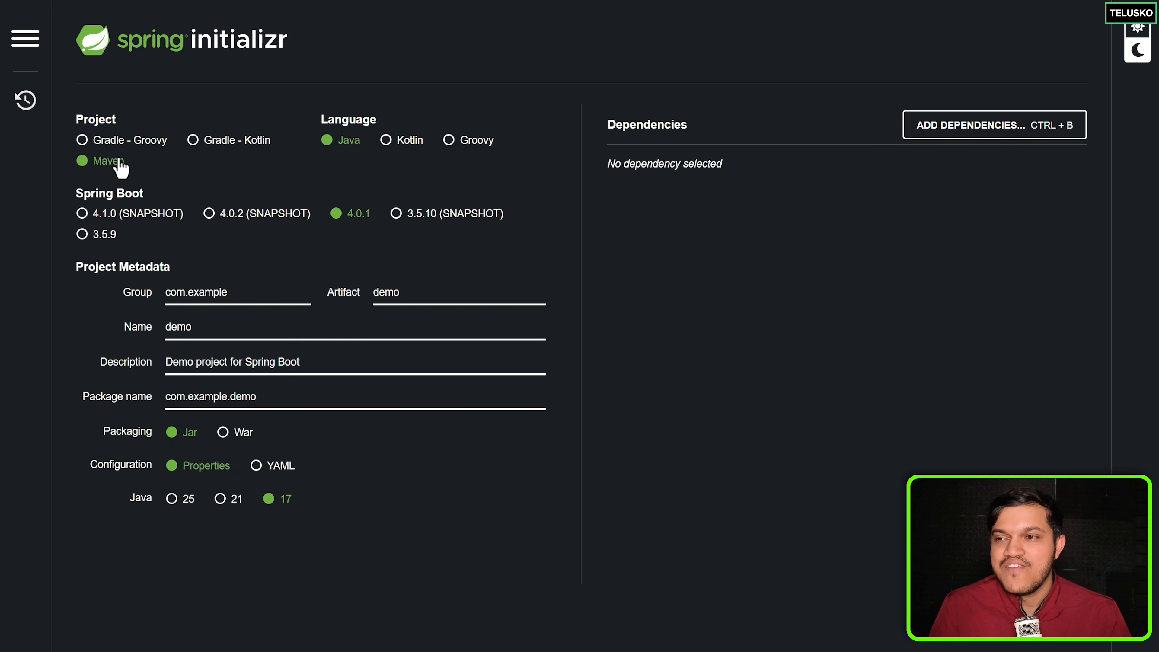
click(101, 240)
click(257, 291)
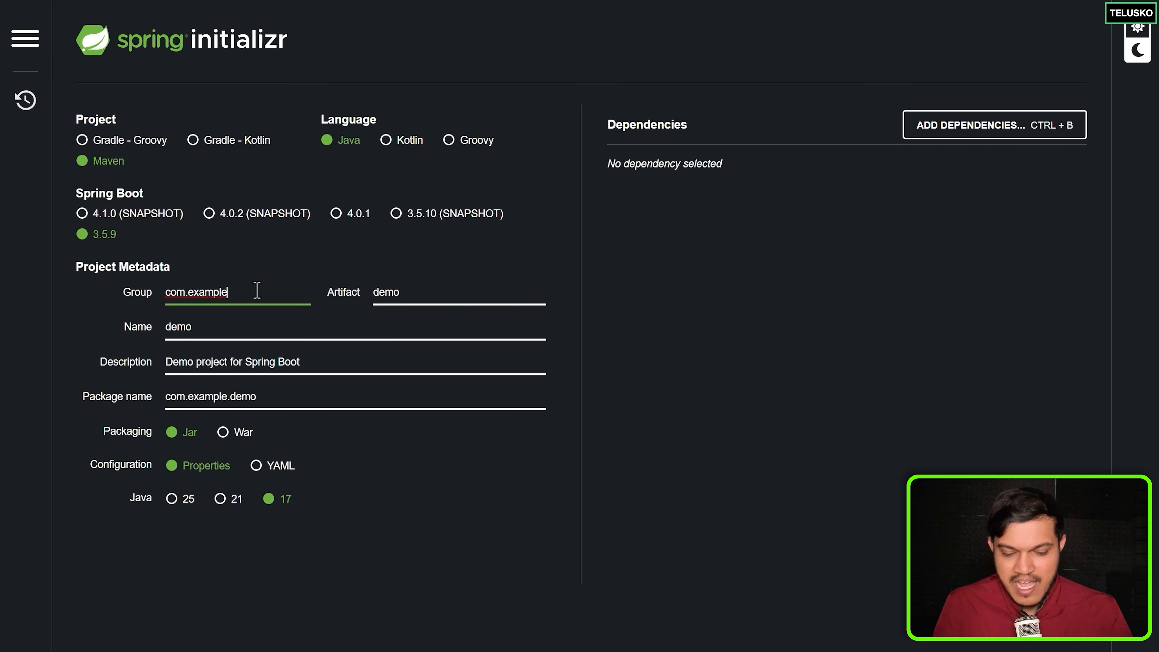
key(BackSpace)
key(BackSpace)
key(BackSpace)
key(BackSpace)
key(BackSpace)
key(BackSpace)
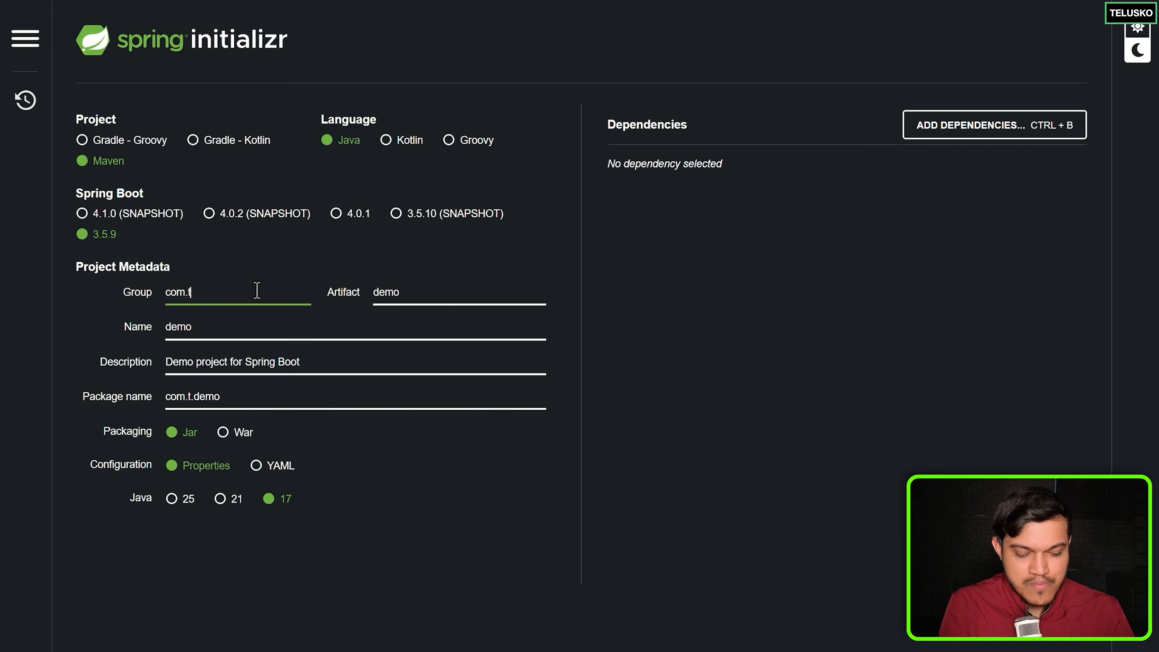
text(telusko)
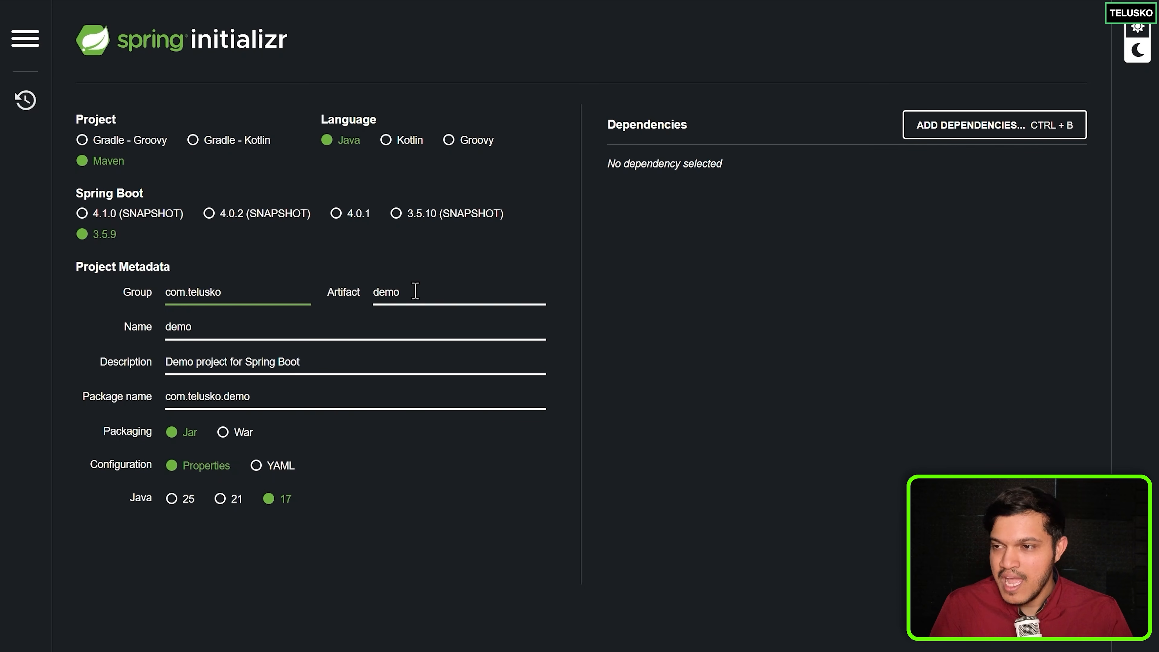
- Set the project's artifact to sample-webapp
drag(415, 291, 358, 298)
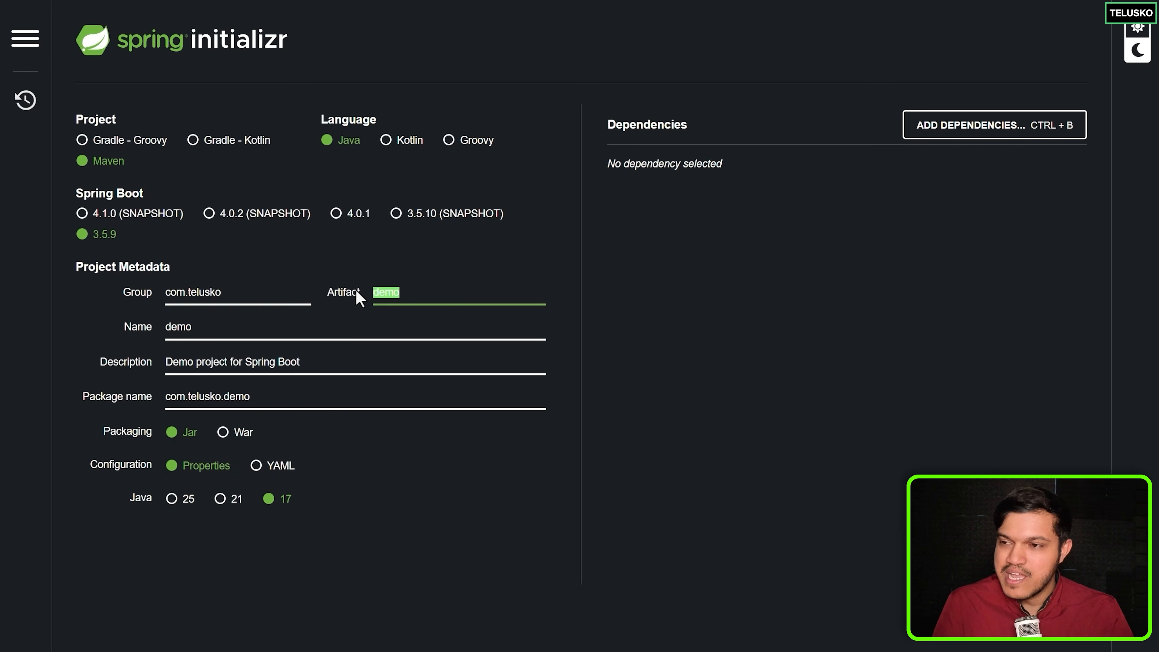
text(sample)
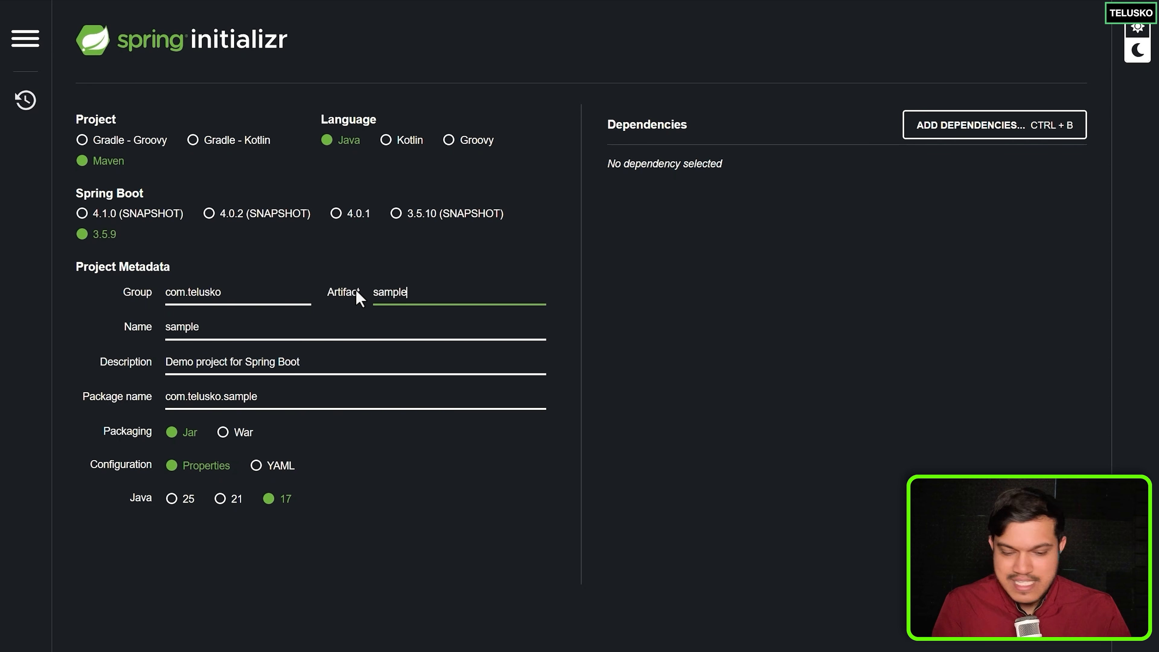
text(-webapp)
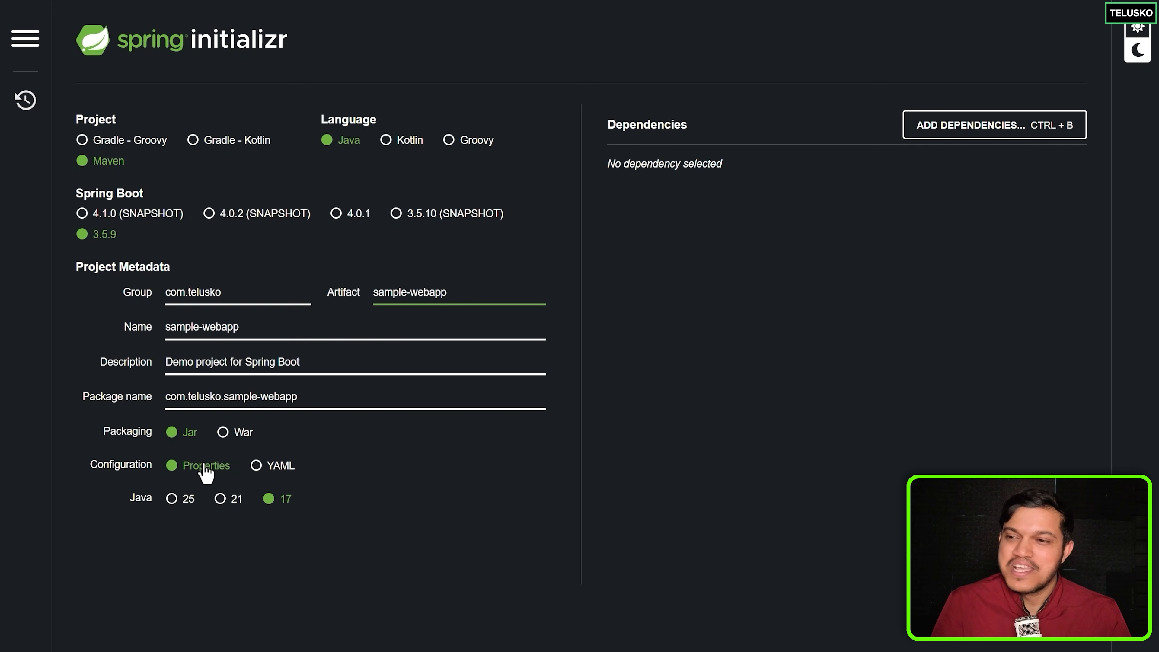
- Add the Spring Web dependency and generate the project
click(942, 136)
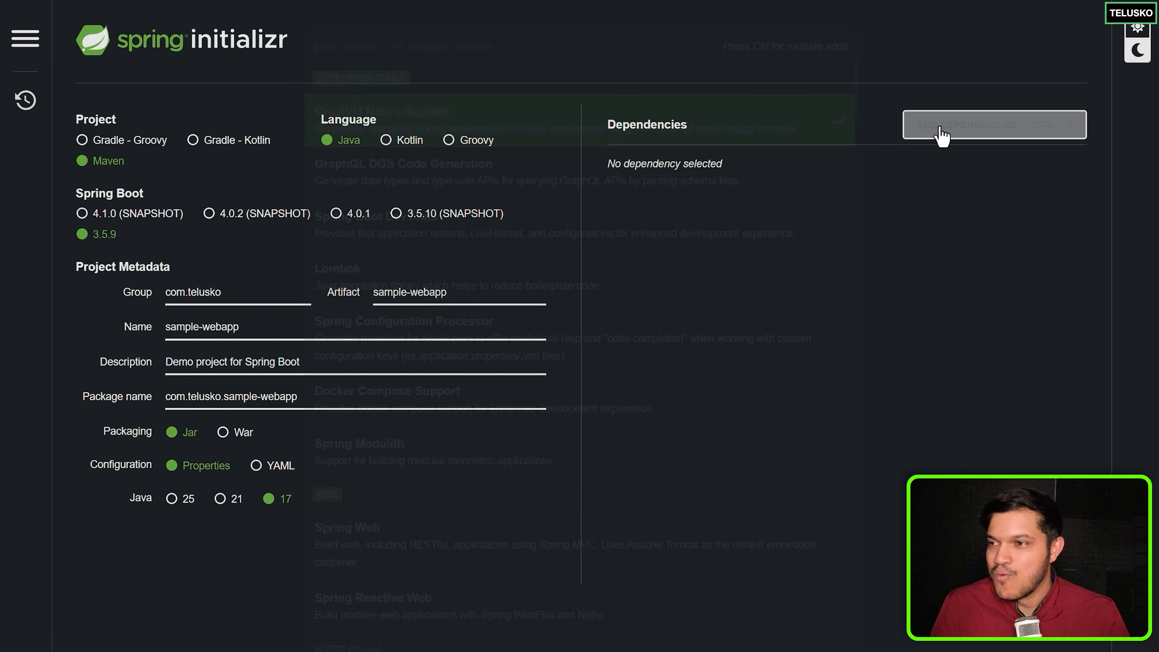
text(web)
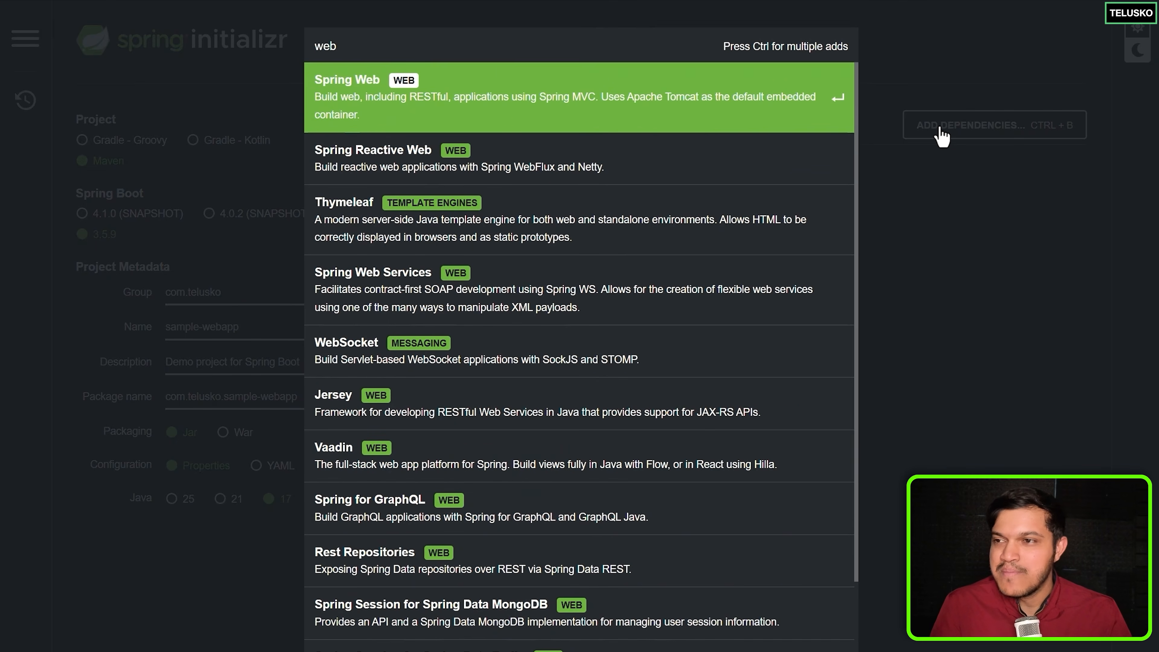
click(397, 91)
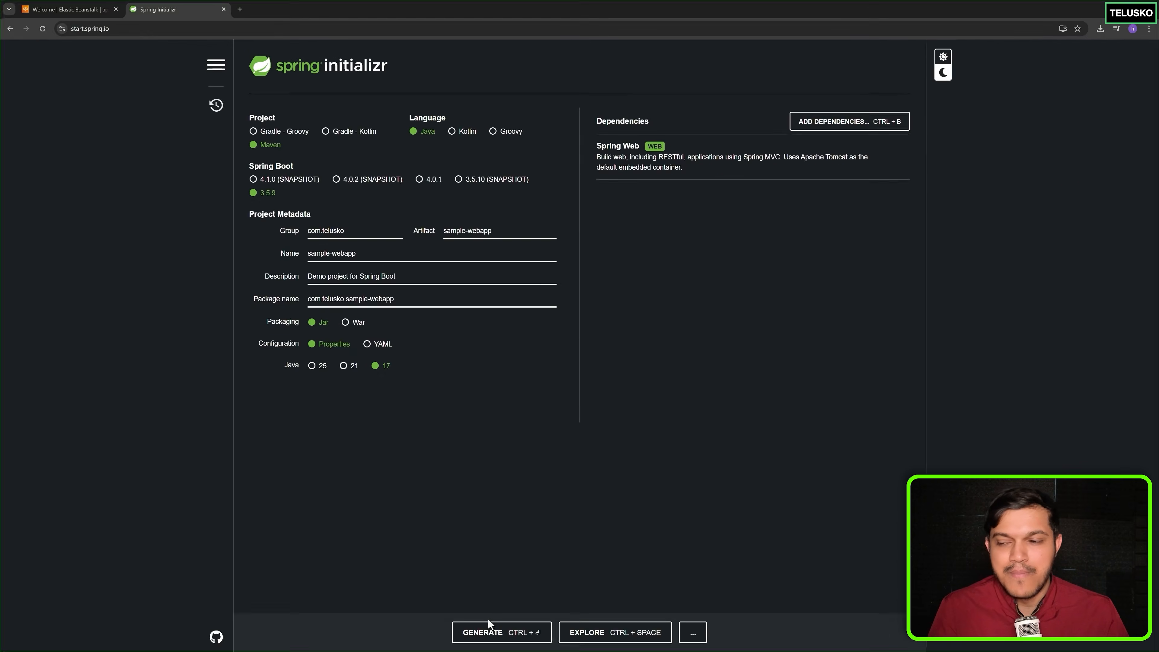
click(487, 633)
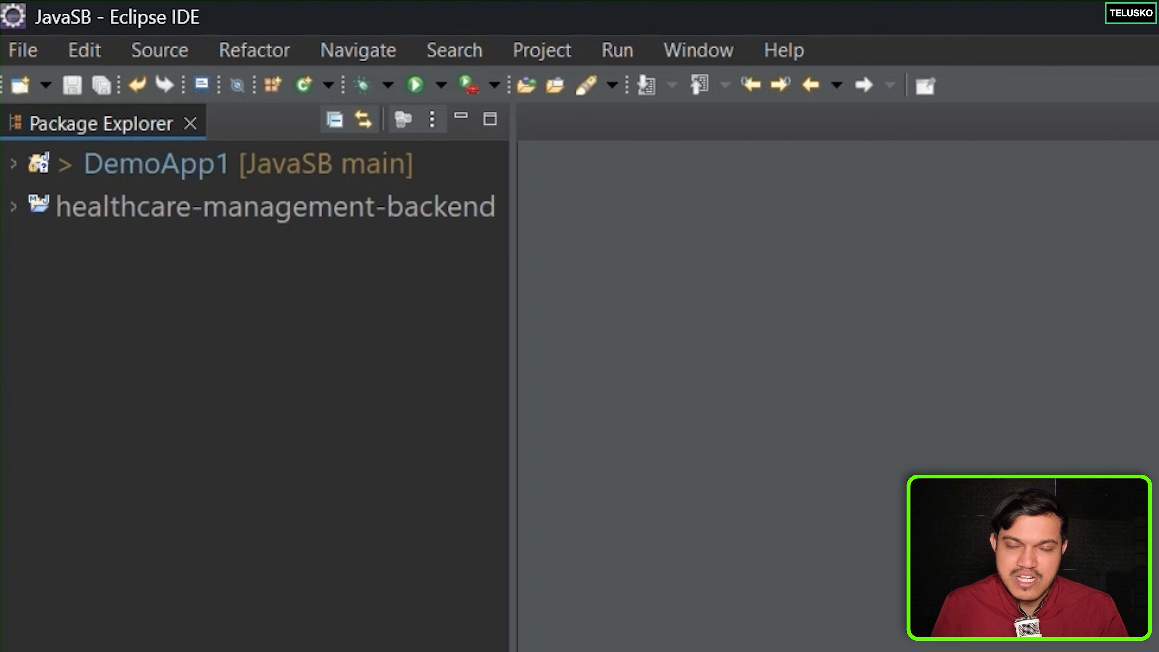
- In Eclipse, start an import using the Existing Maven Projects wizard
click(22, 50)
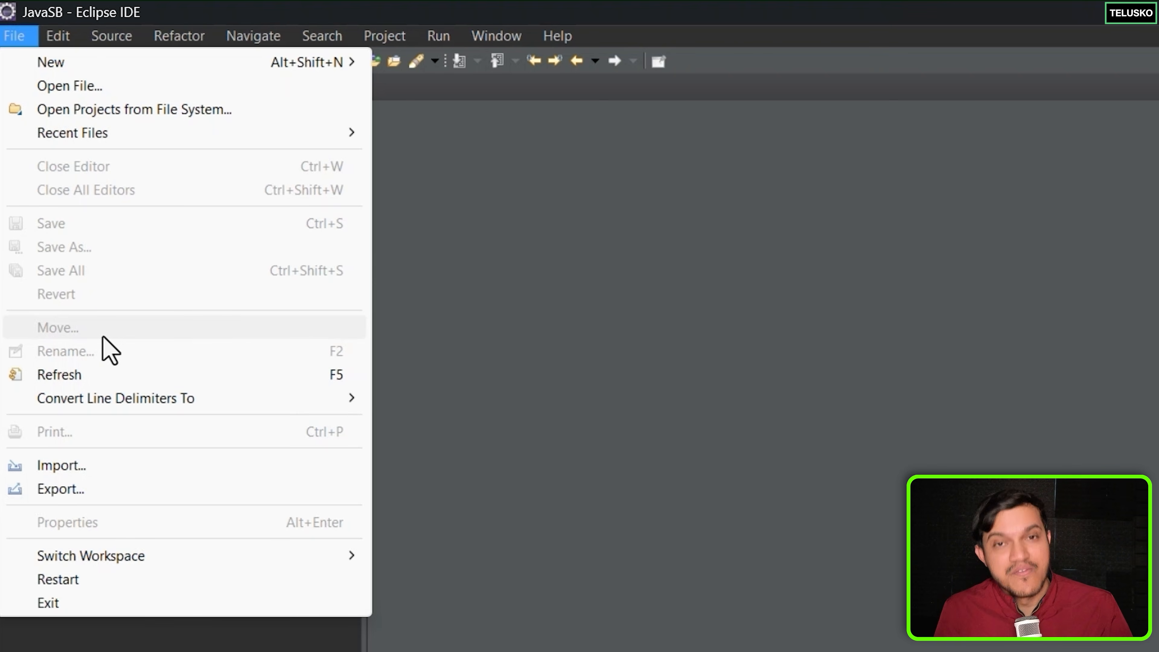
click(65, 466)
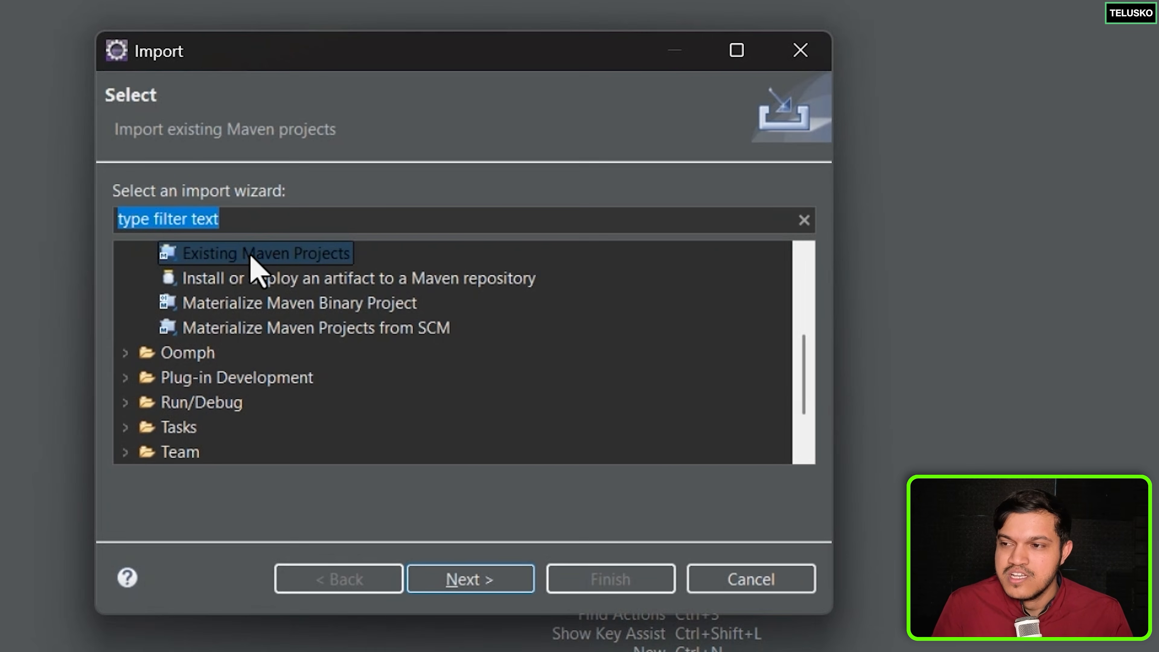
click(346, 292)
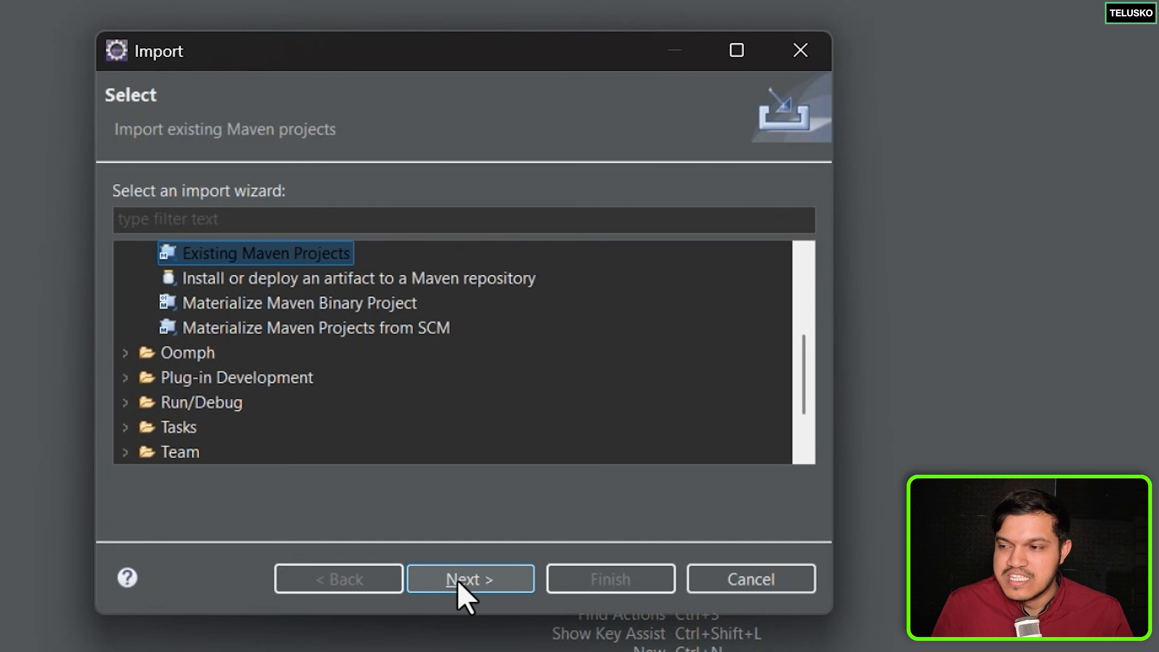
click(548, 614)
- Select the sample-webapp folder in D:\JavaSB as the root directory and finish importing the Maven project
click(708, 151)
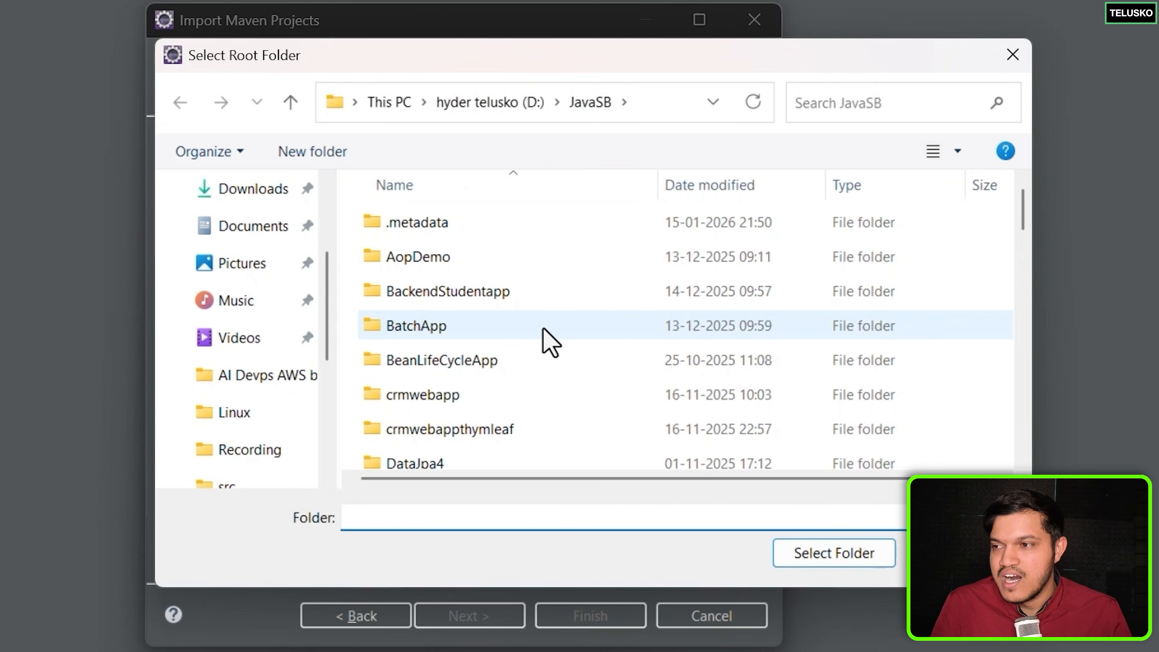
scroll(550, 342, down, 1)
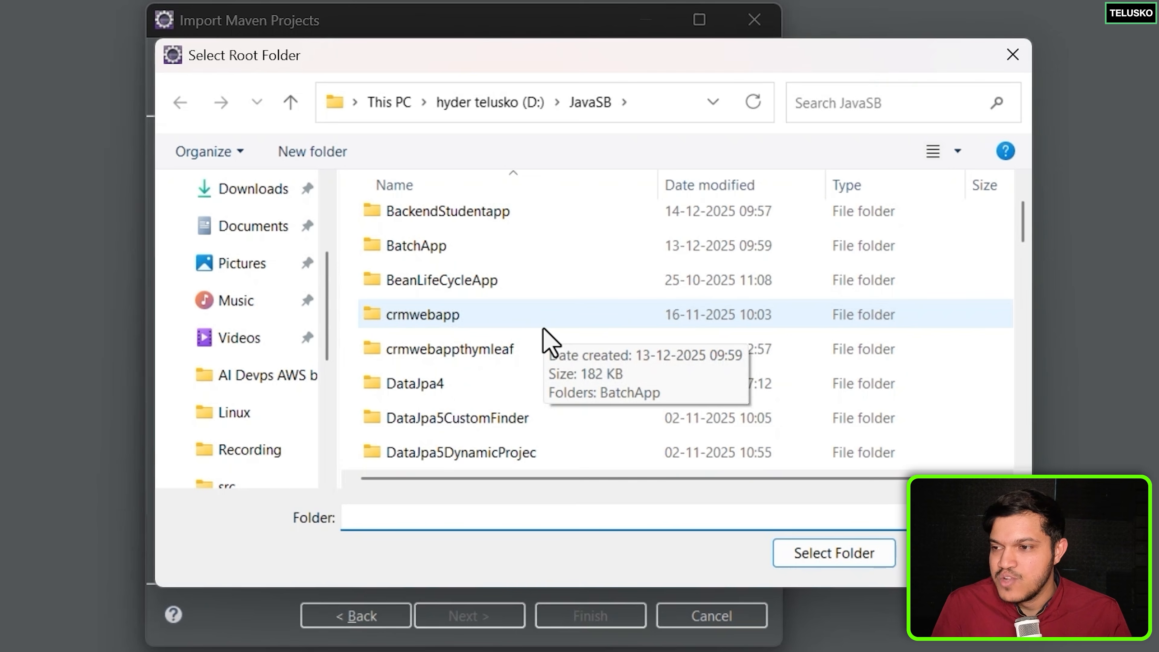
scroll(550, 342, down, 6)
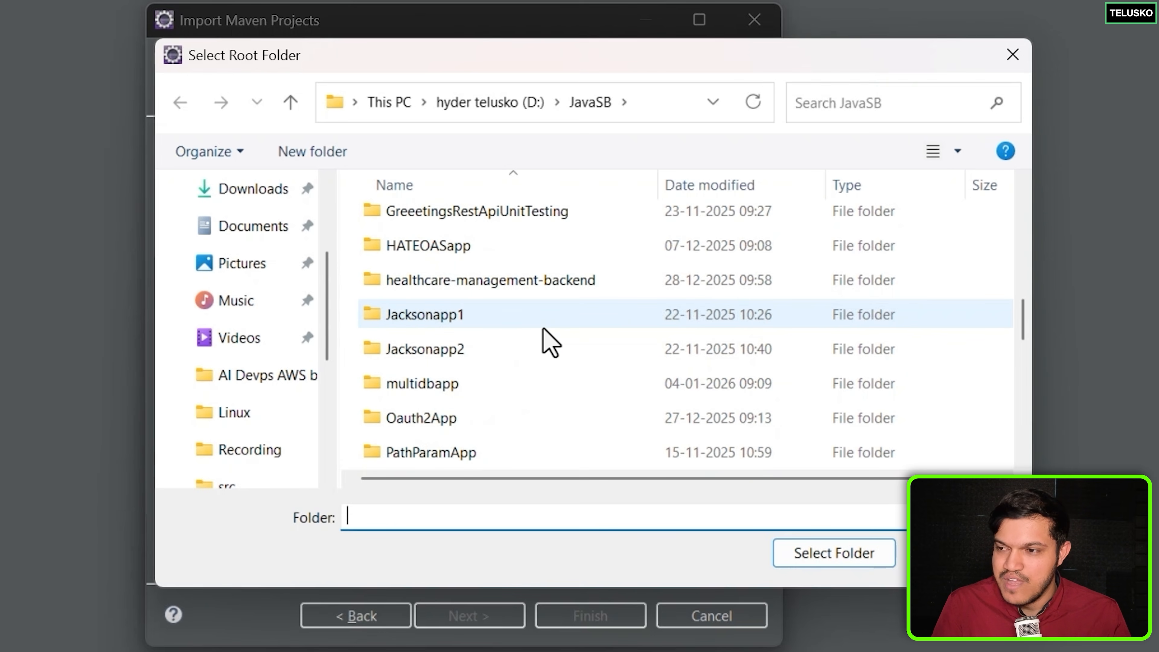
scroll(550, 342, down, 1)
scroll(546, 335, down, 3)
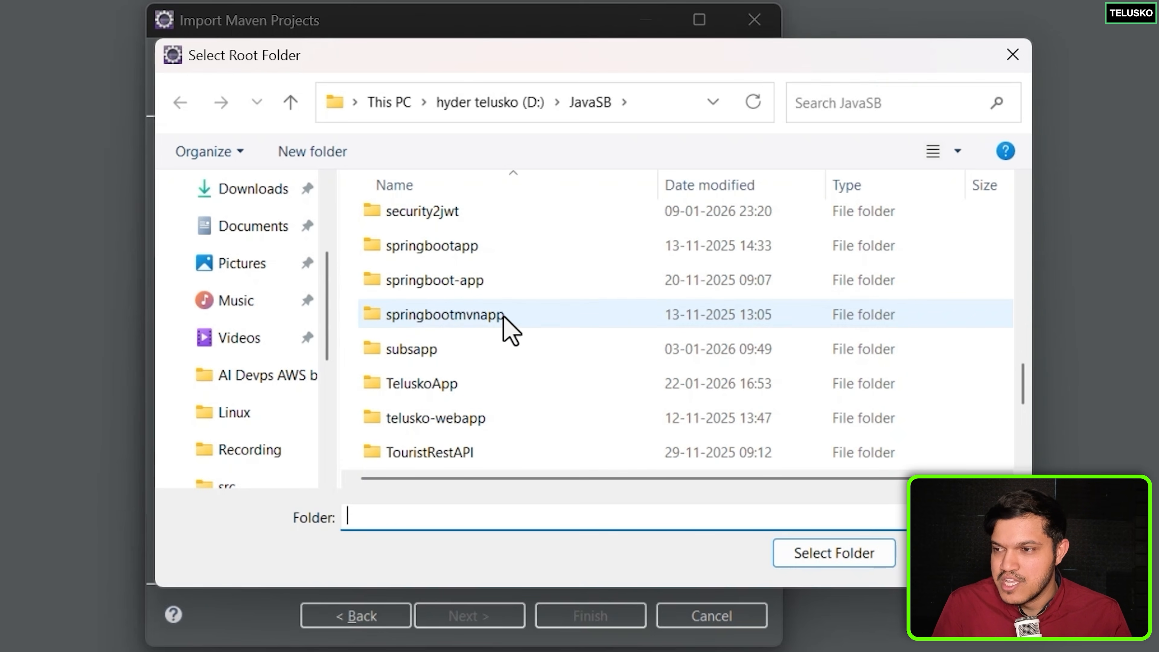
scroll(456, 333, up, 1)
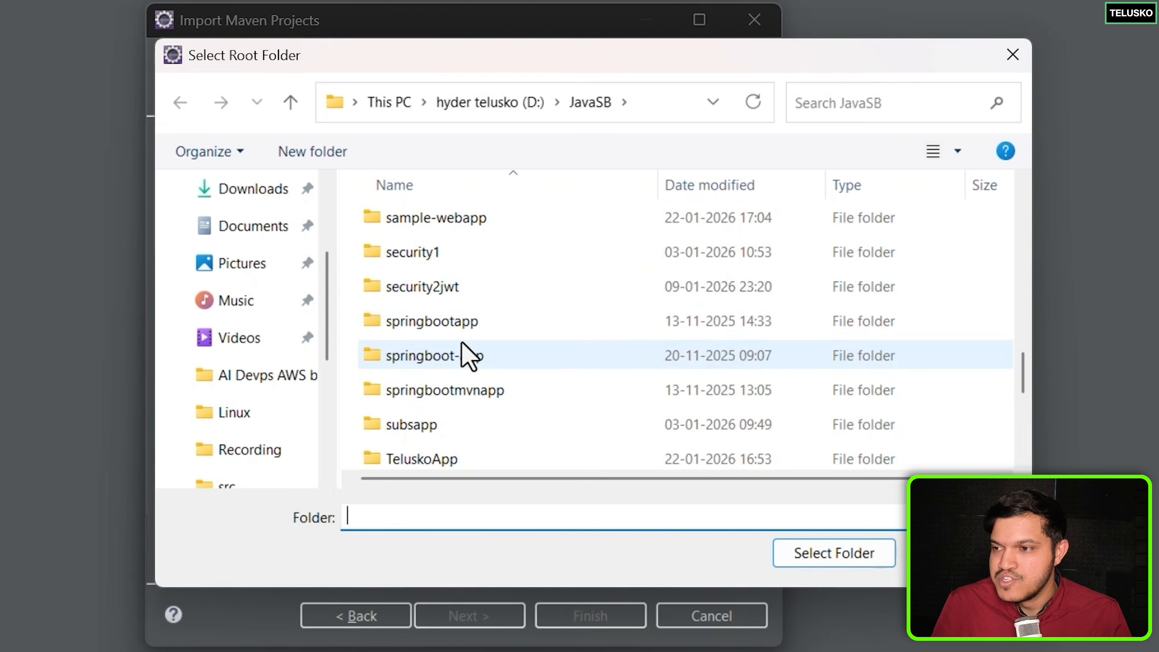
click(449, 220)
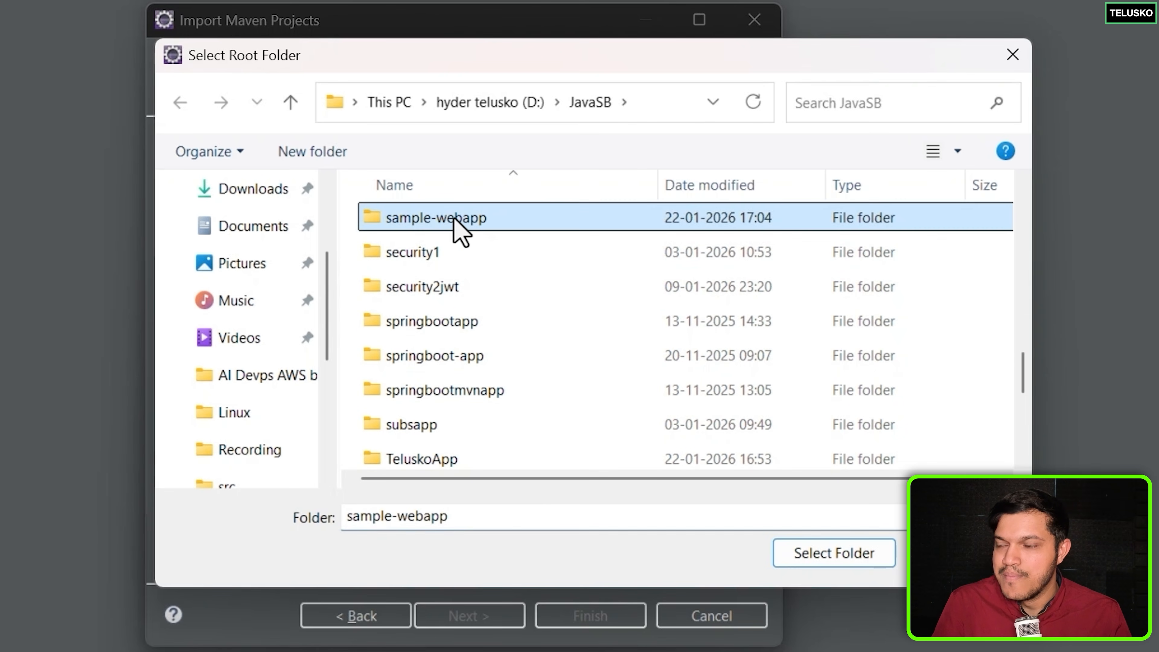
click(802, 554)
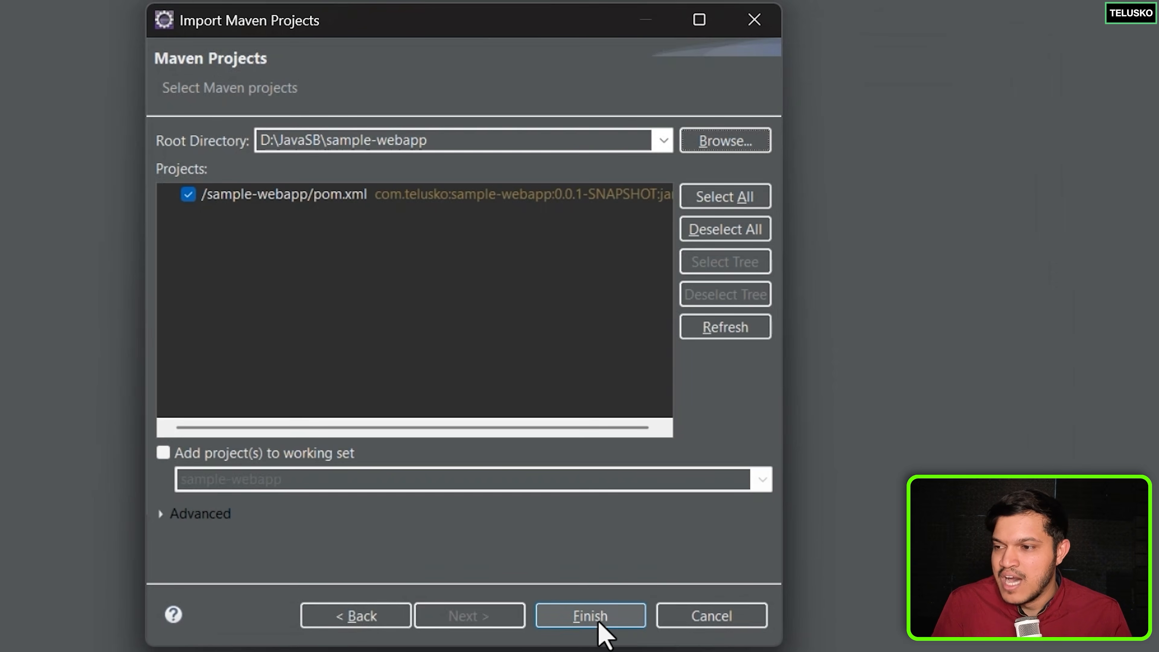
click(597, 624)
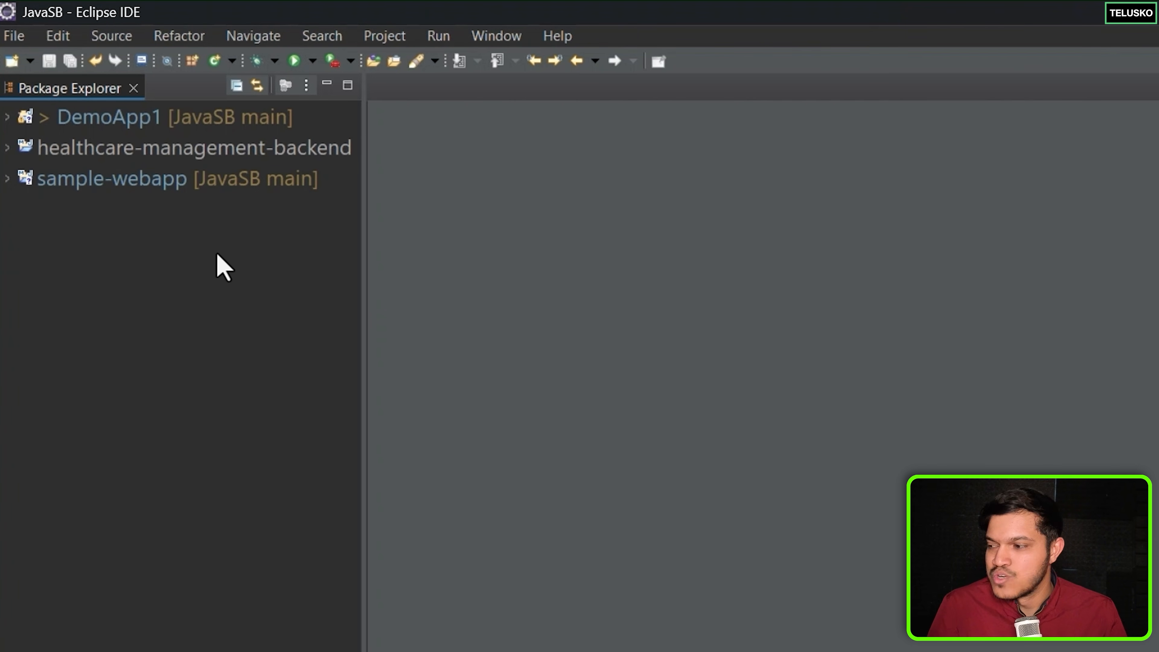
- Open the sample-webapp project's pom.xml and examine its Java version and the spring-boot-starter-web dependency
click(9, 181)
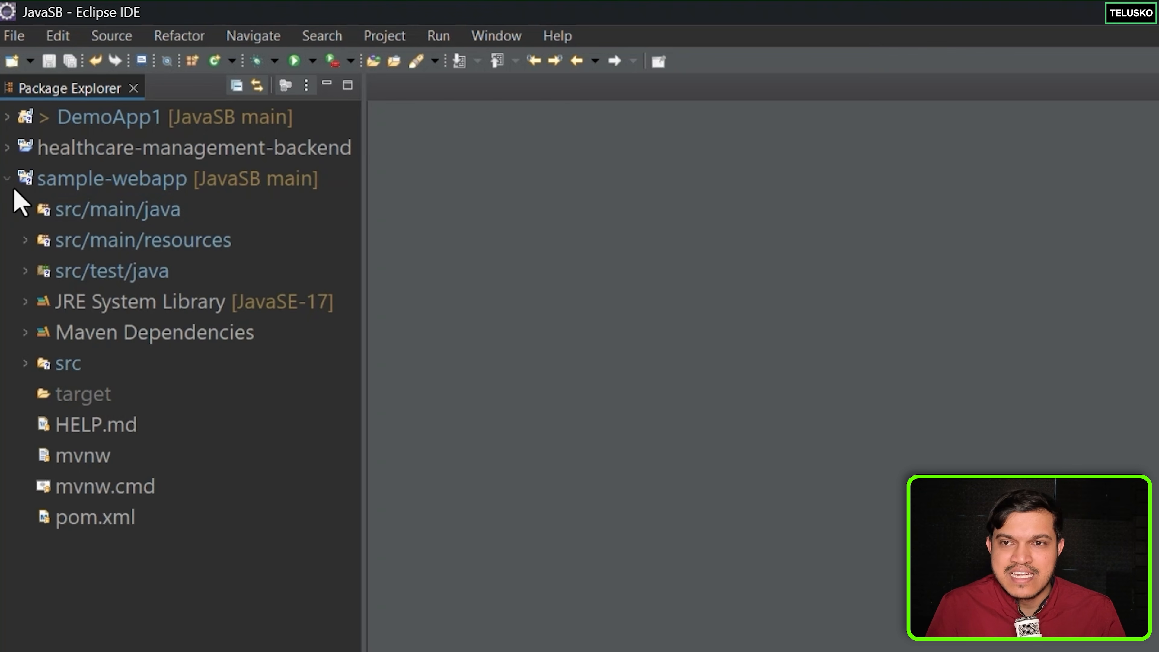
double_click(90, 511)
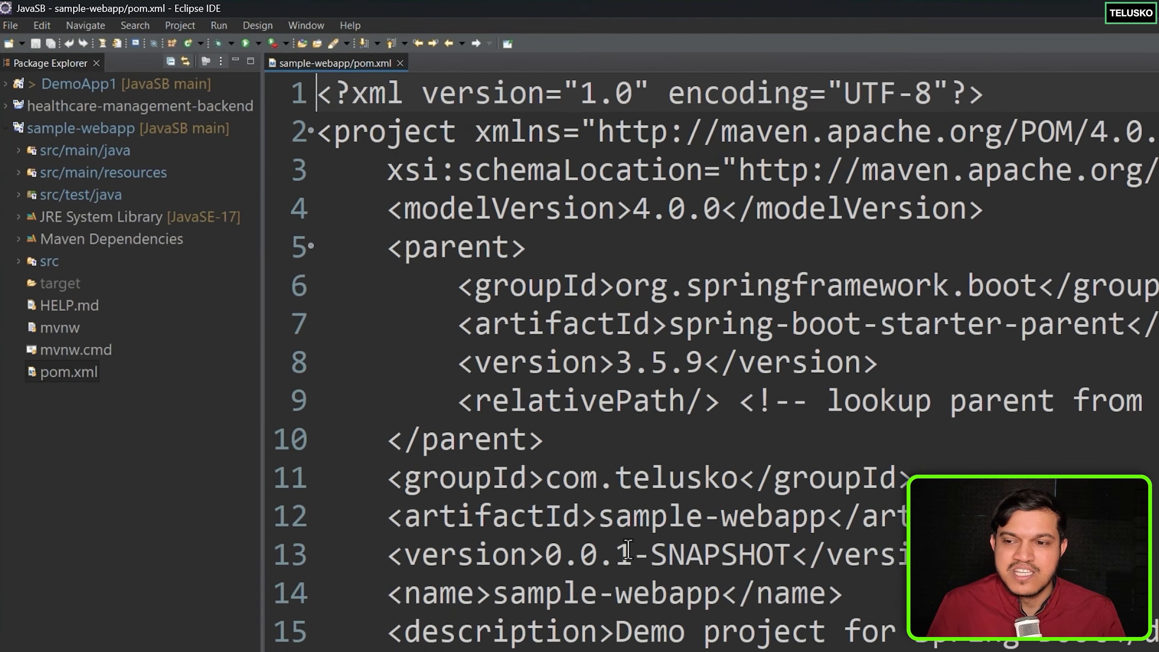
scroll(529, 491, down, 8)
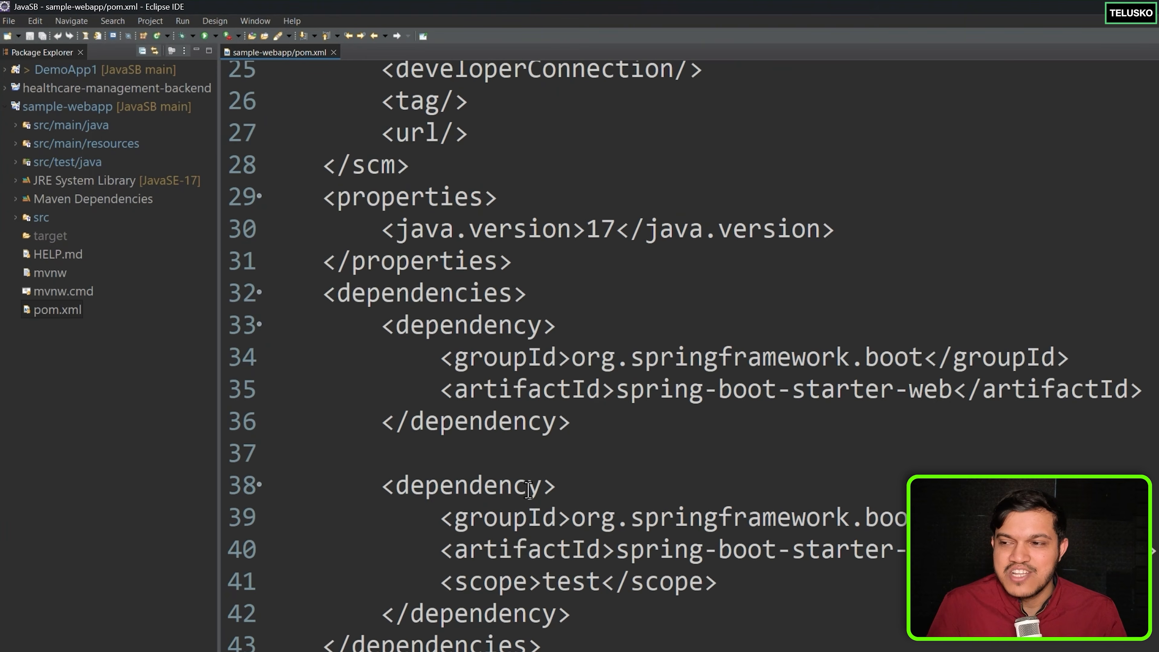
scroll(528, 491, down, 1)
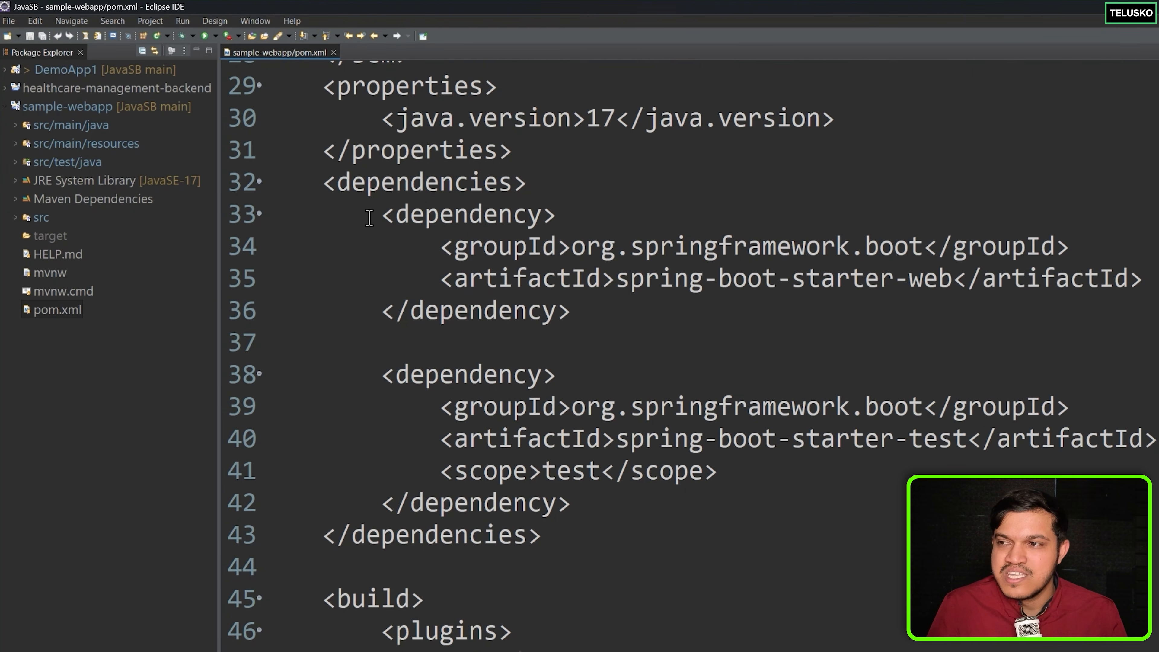
drag(381, 215, 581, 337)
scroll(484, 277, up, 3)
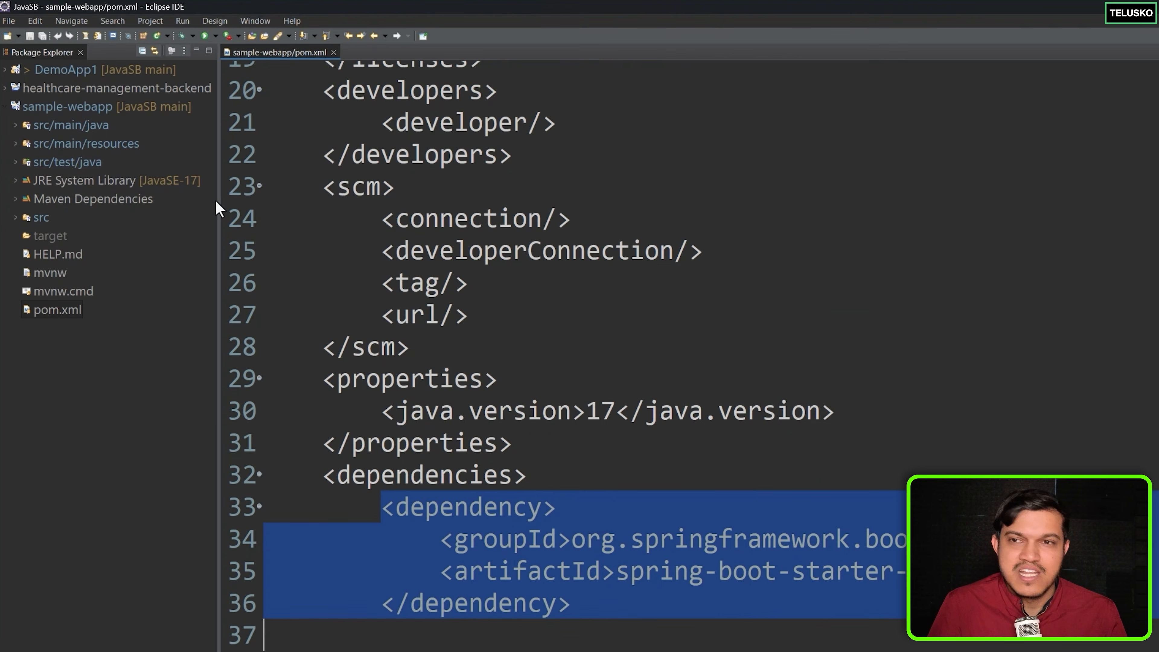
- Create the package com.telusko.sample_webapp.controller in the sample-webapp project's src/main/java folder
click(16, 126)
click(27, 144)
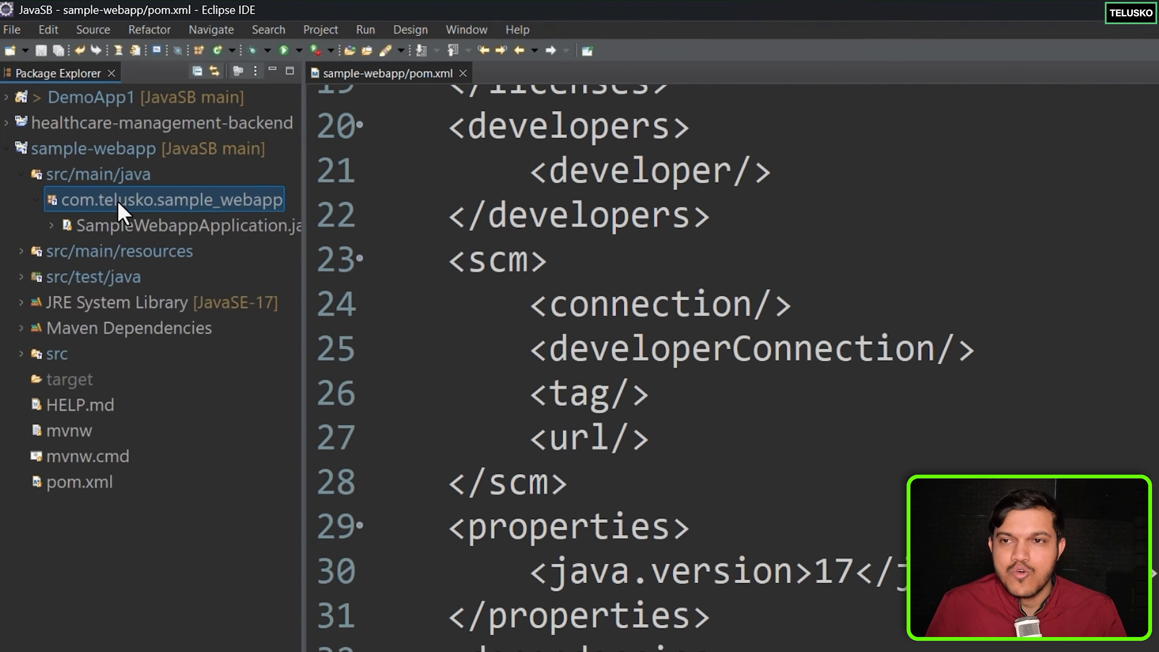
right_click(85, 146)
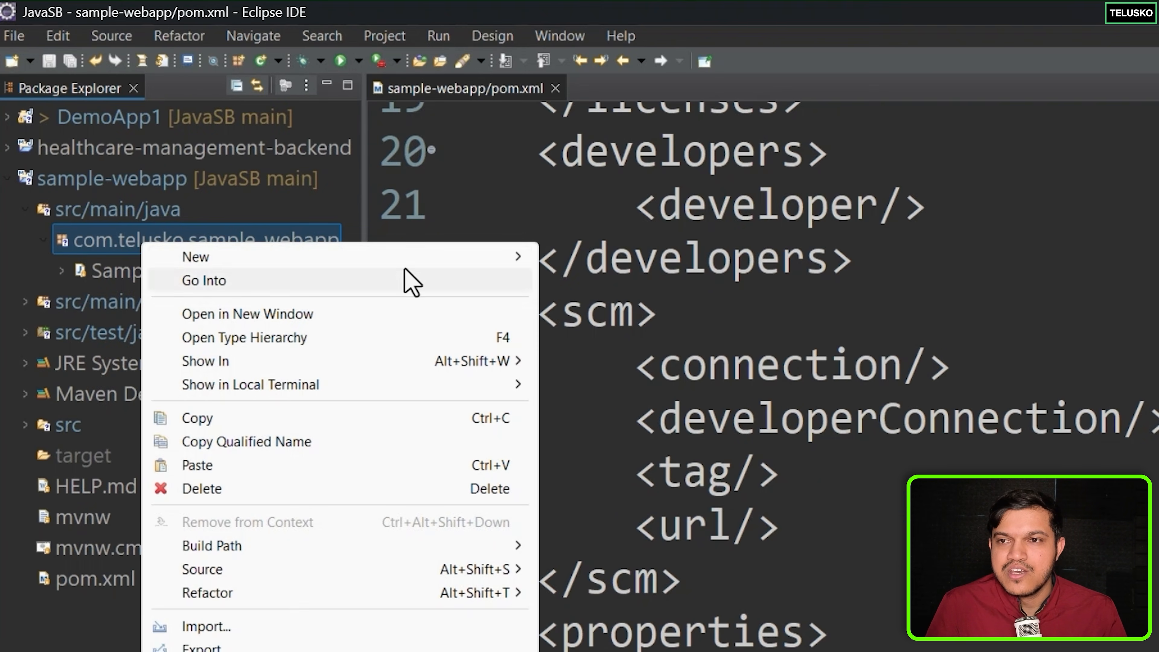
mouse_move(265, 154)
click(611, 336)
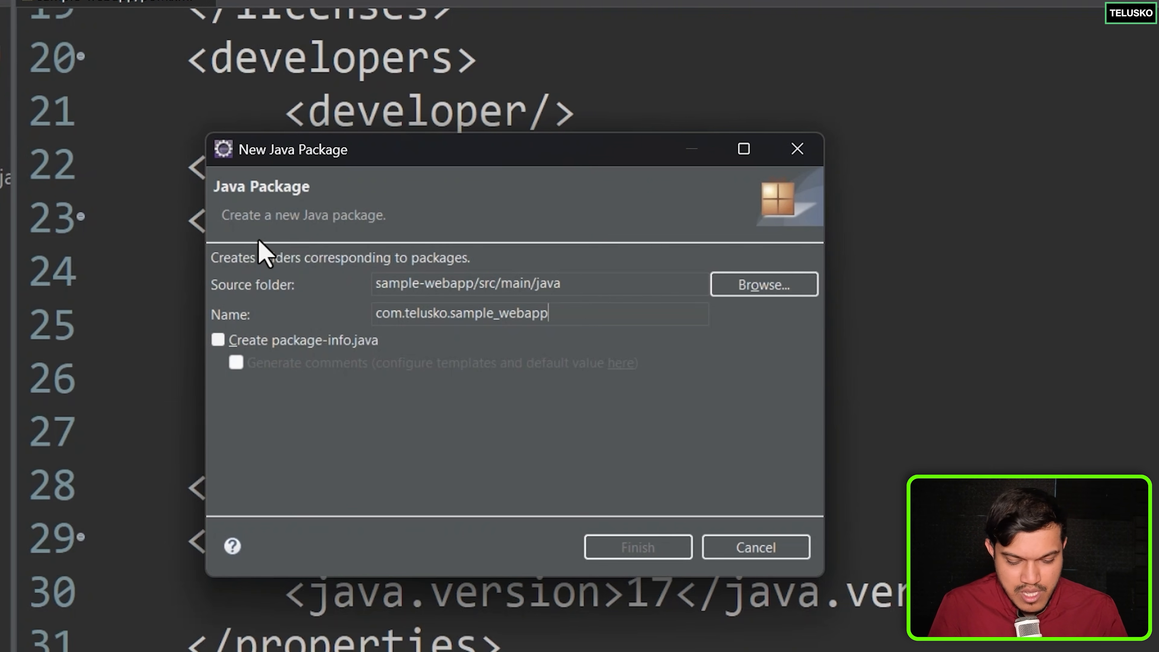
text(.controller)
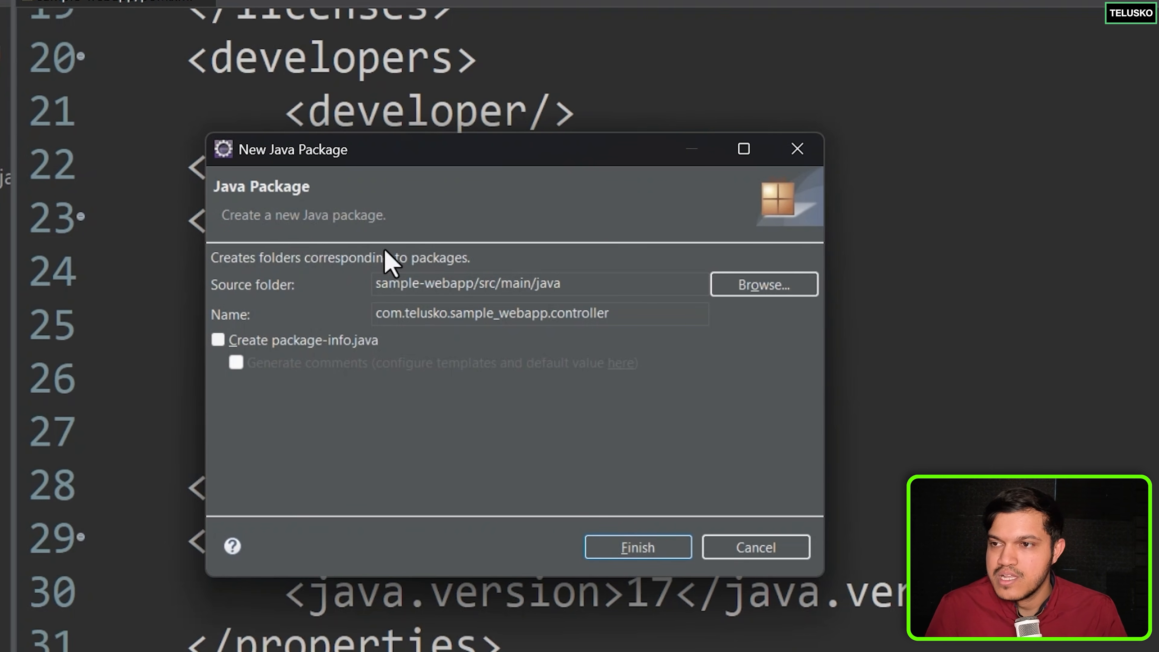
click(671, 554)
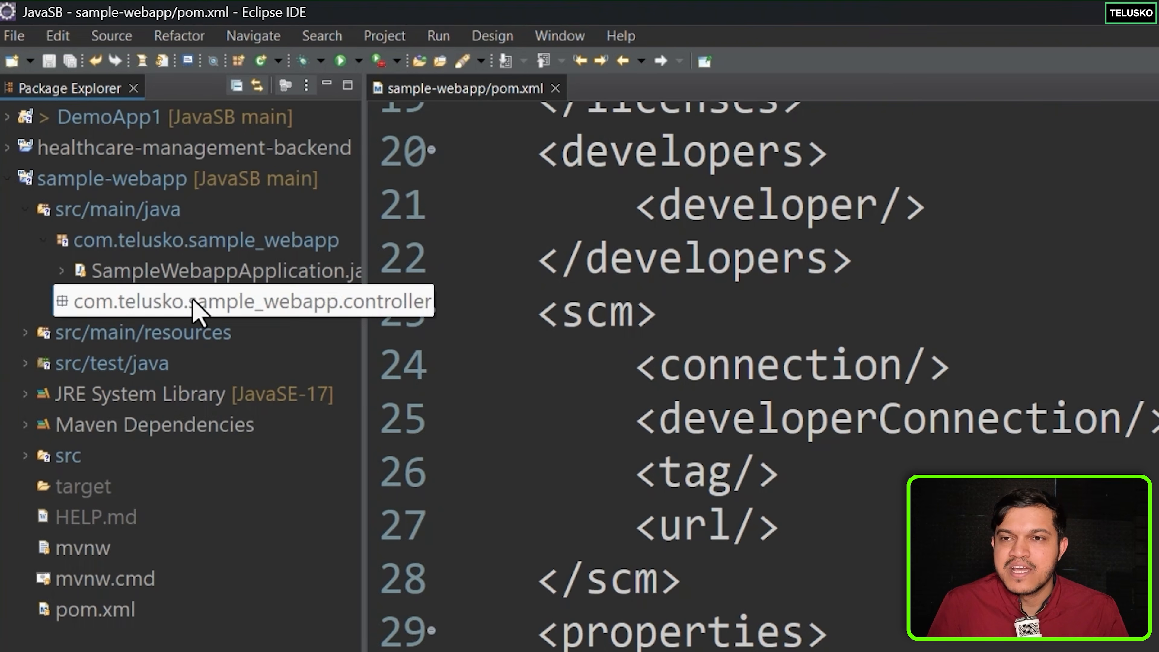
- Create a TeluskoController class in the controller package and put its opening brace on its own line
right_click(194, 310)
mouse_move(434, 316)
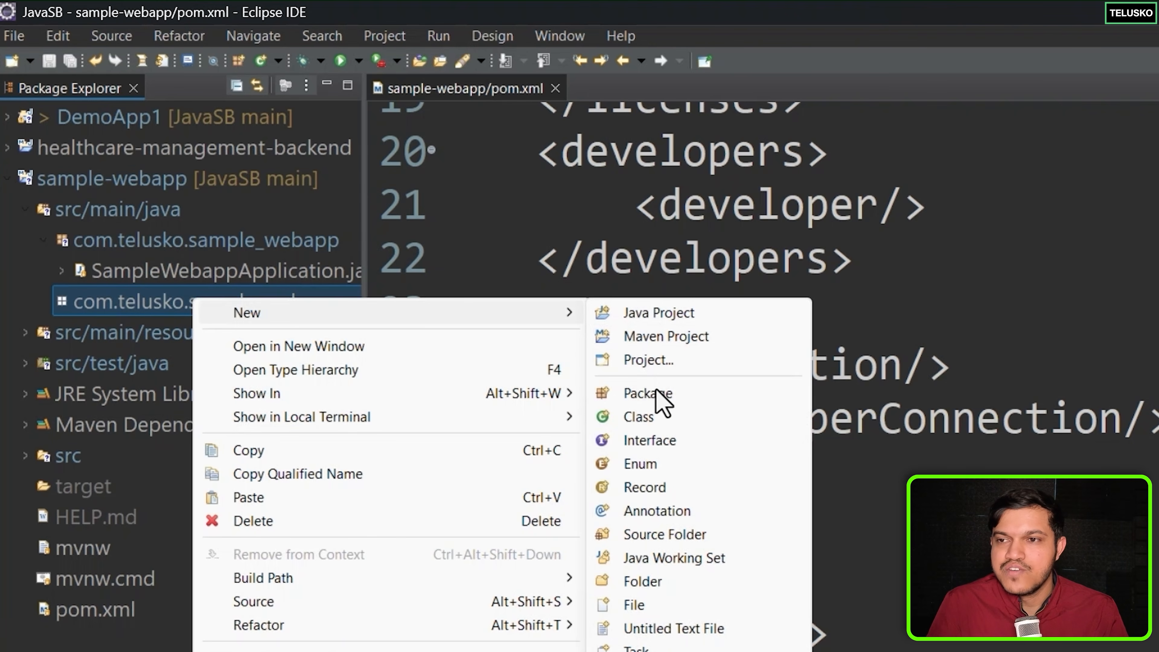
click(639, 417)
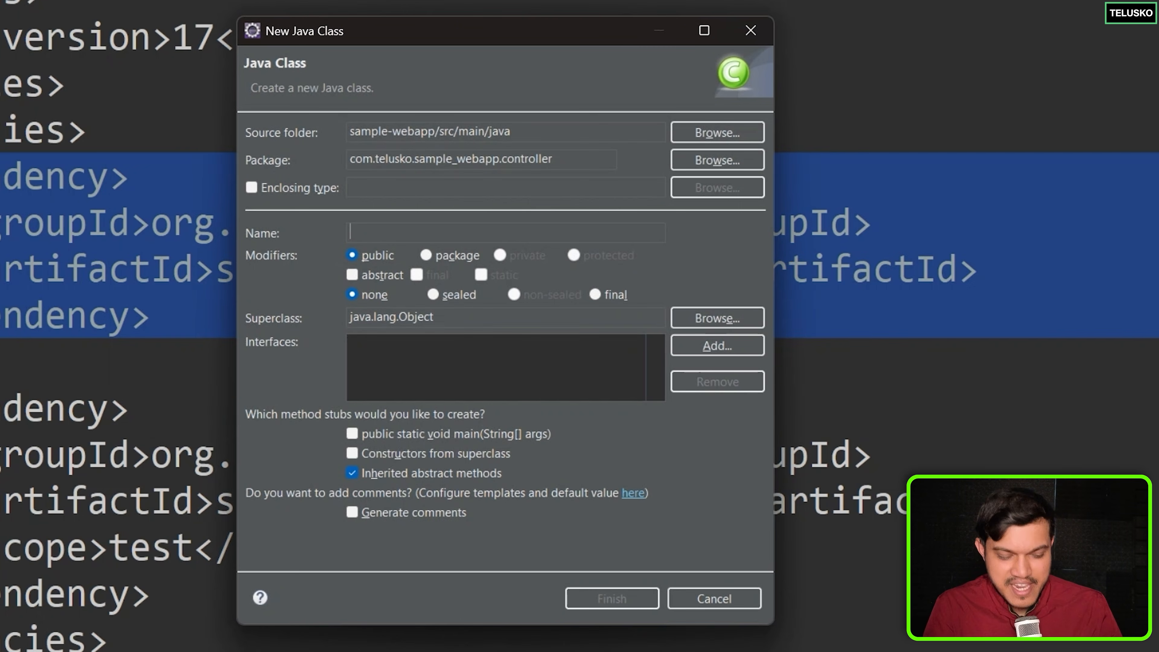
text(TeluskoController)
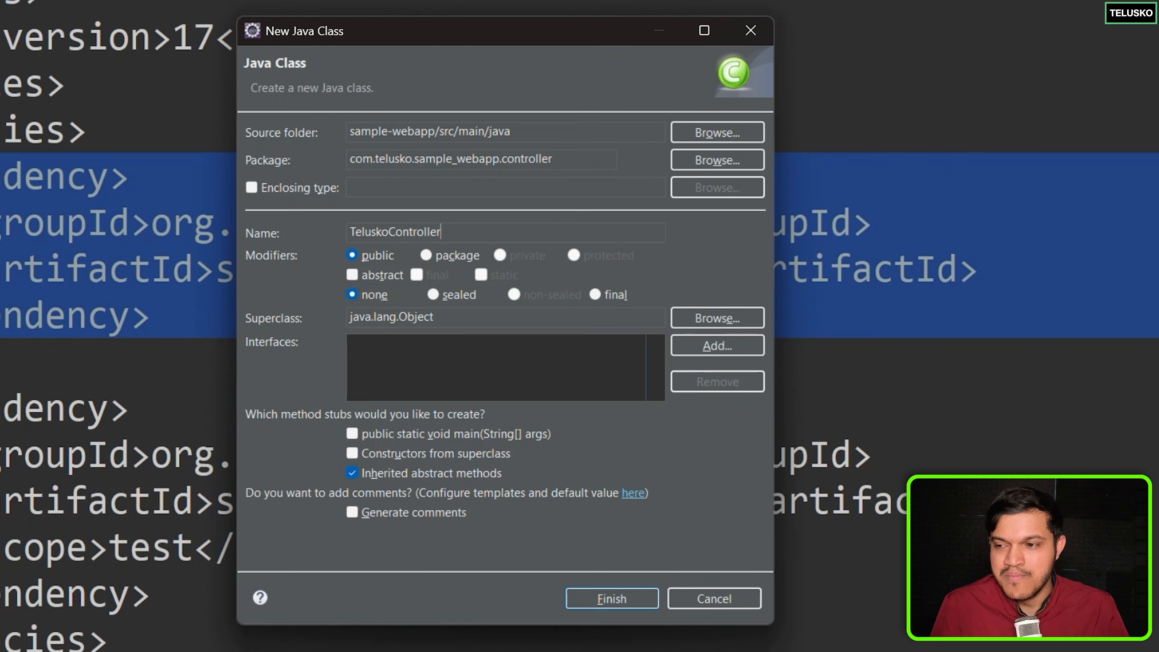
key(Return)
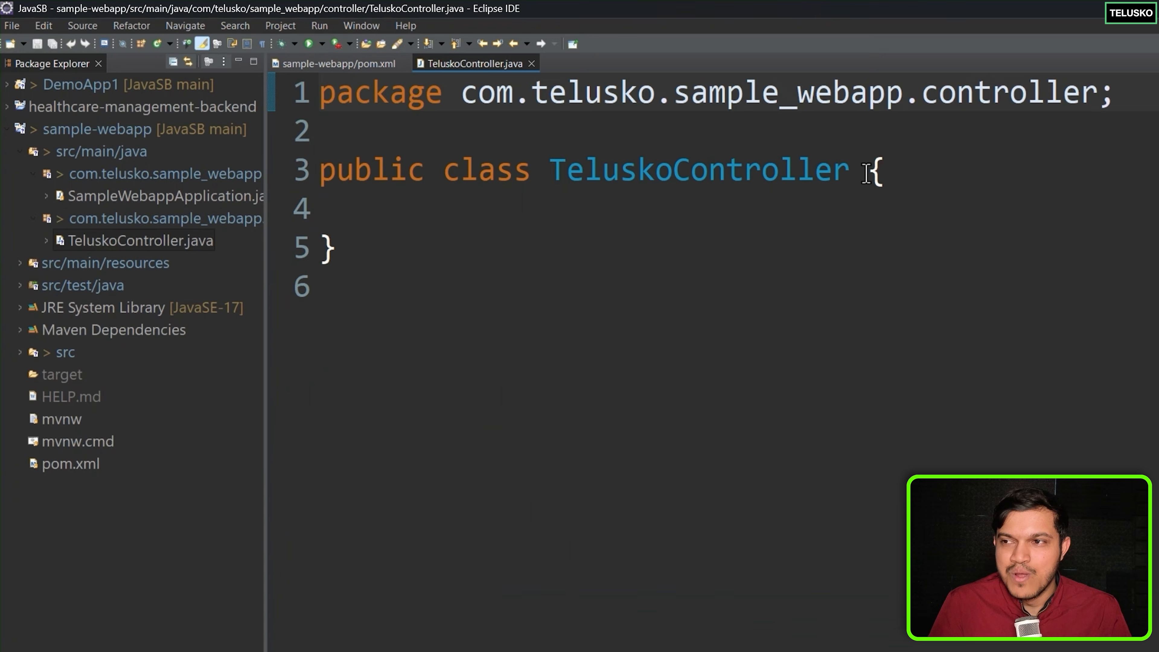
click(865, 173)
key(Return)
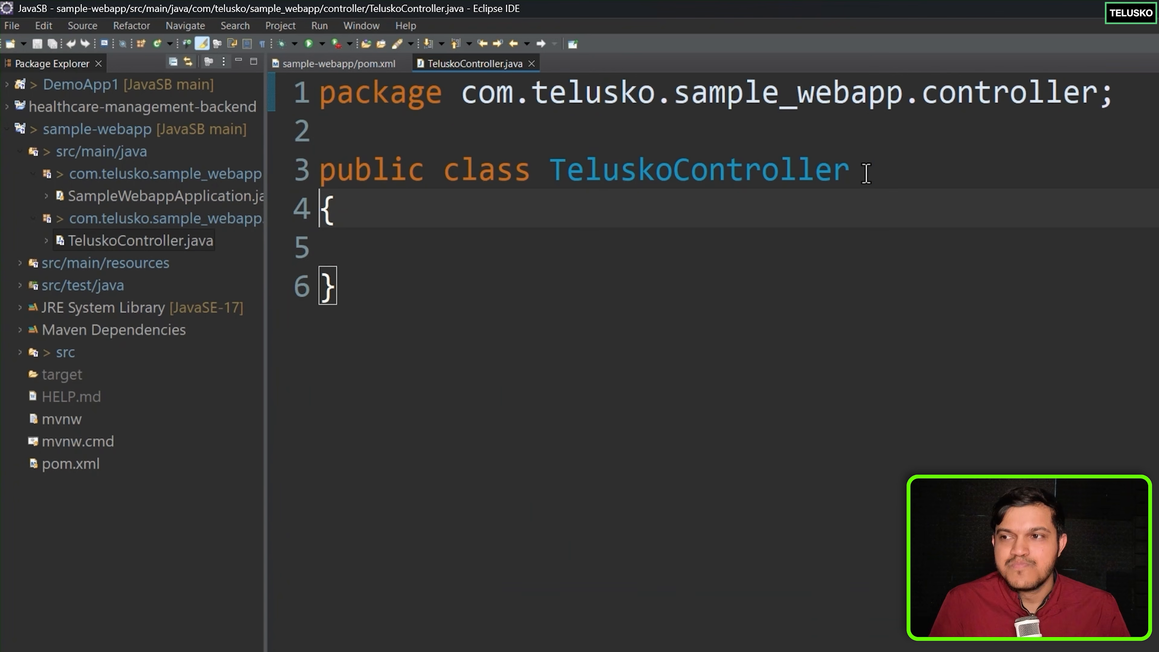
click(341, 134)
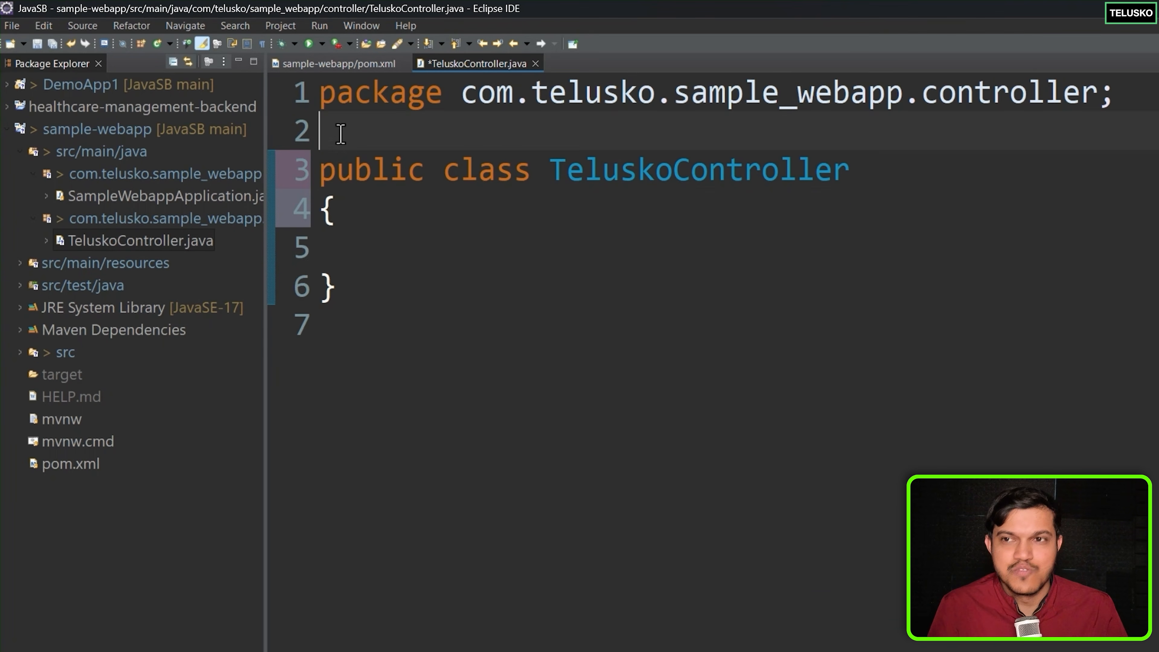
key(Return)
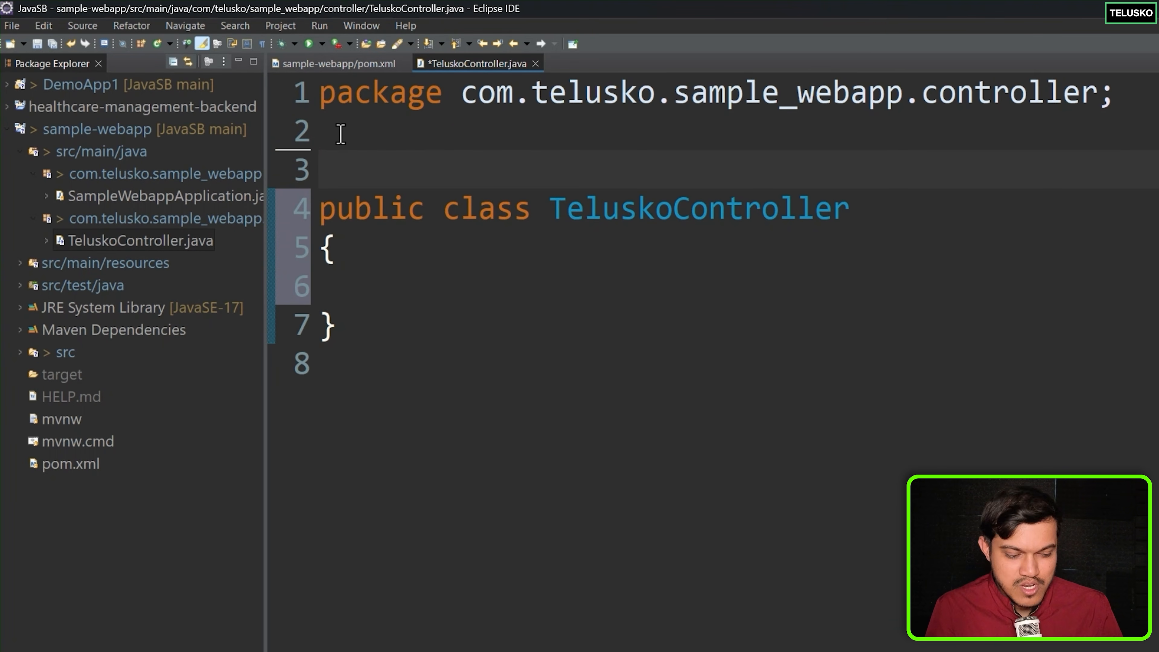
text(@R)
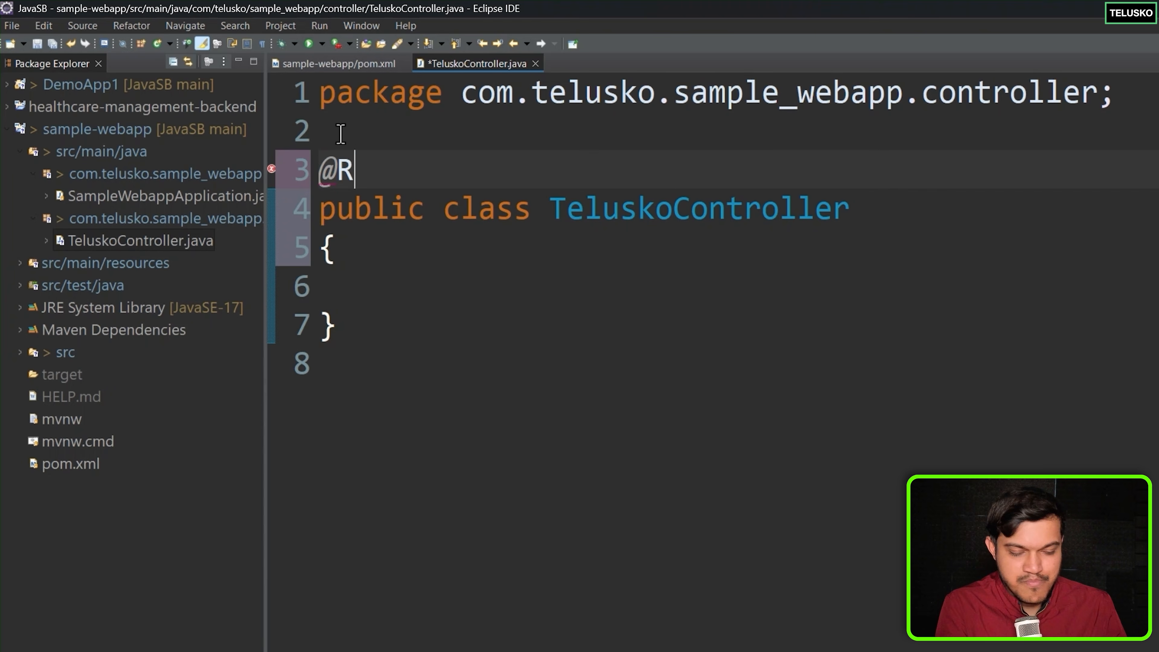
text(estController)
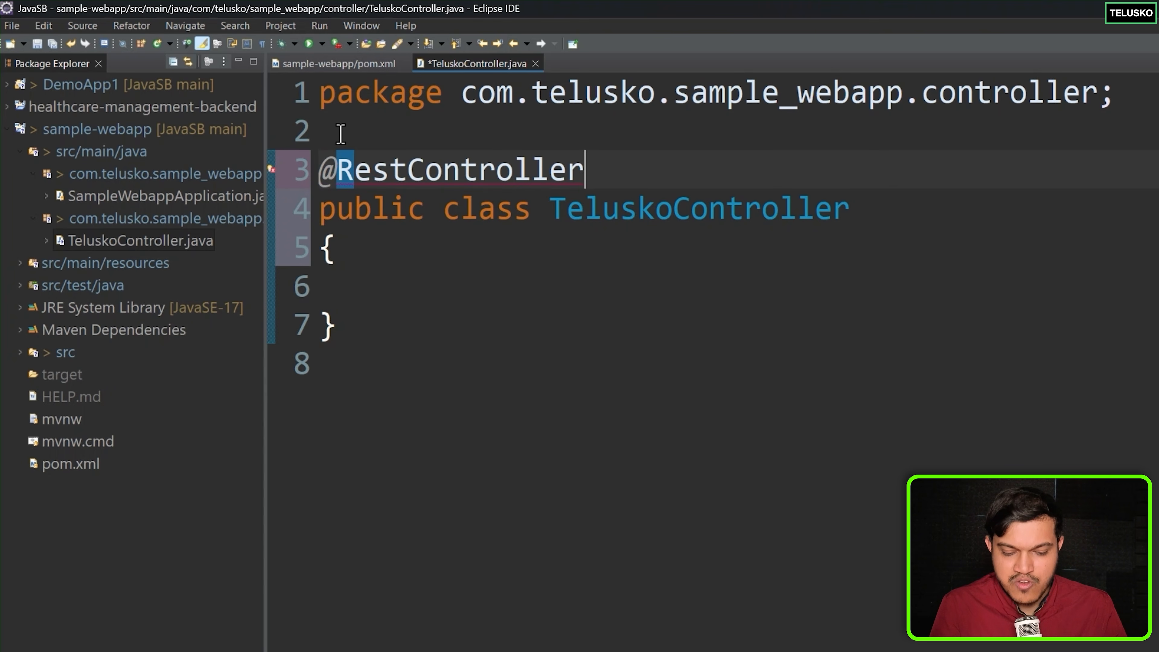
key(ctrl+space)
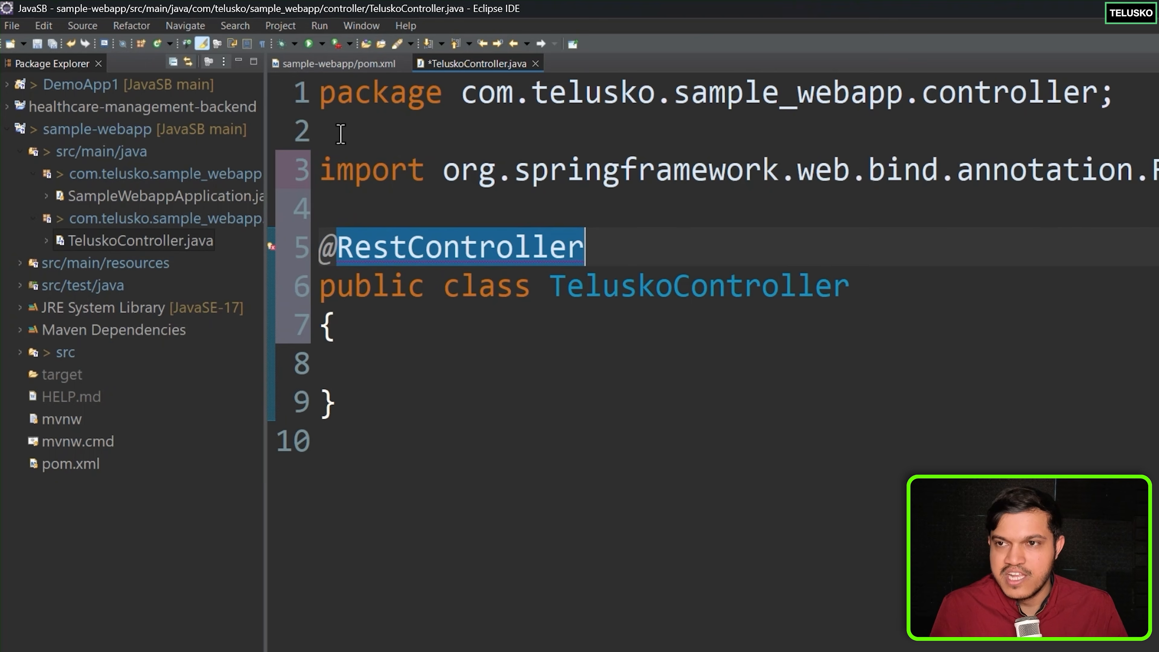
- Declare a public String home() method with an empty body inside the TeluskoController class
click(378, 332)
key(Return)
key(Return)
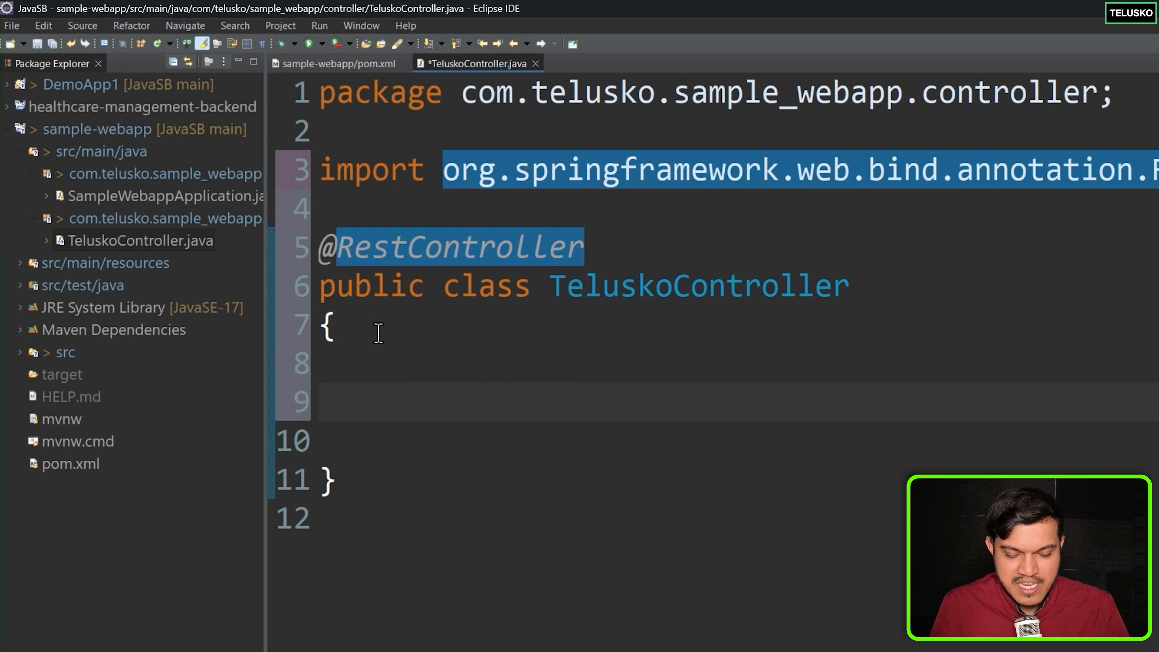
text(public)
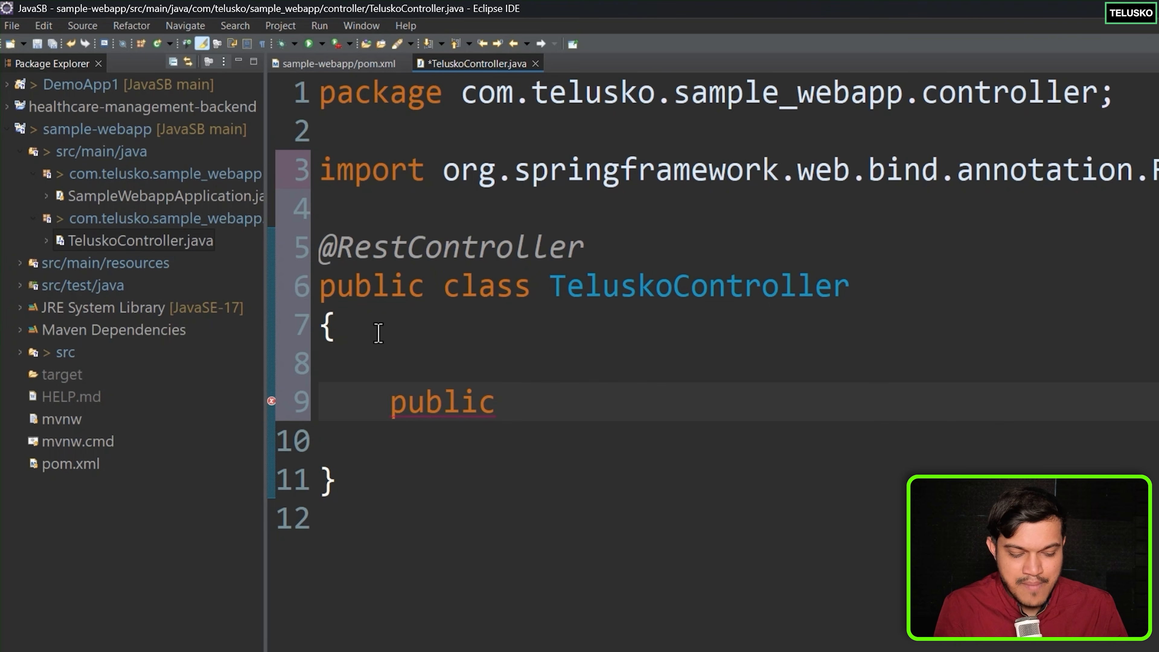
text(String h)
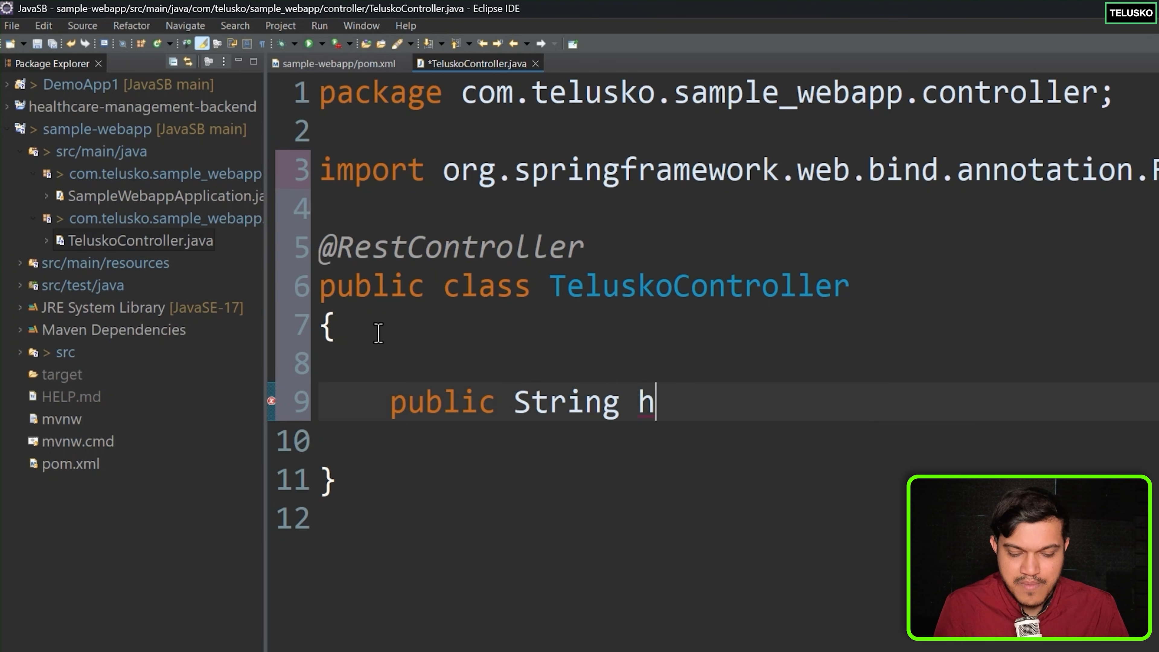
text(ome())
key(Return)
text({)
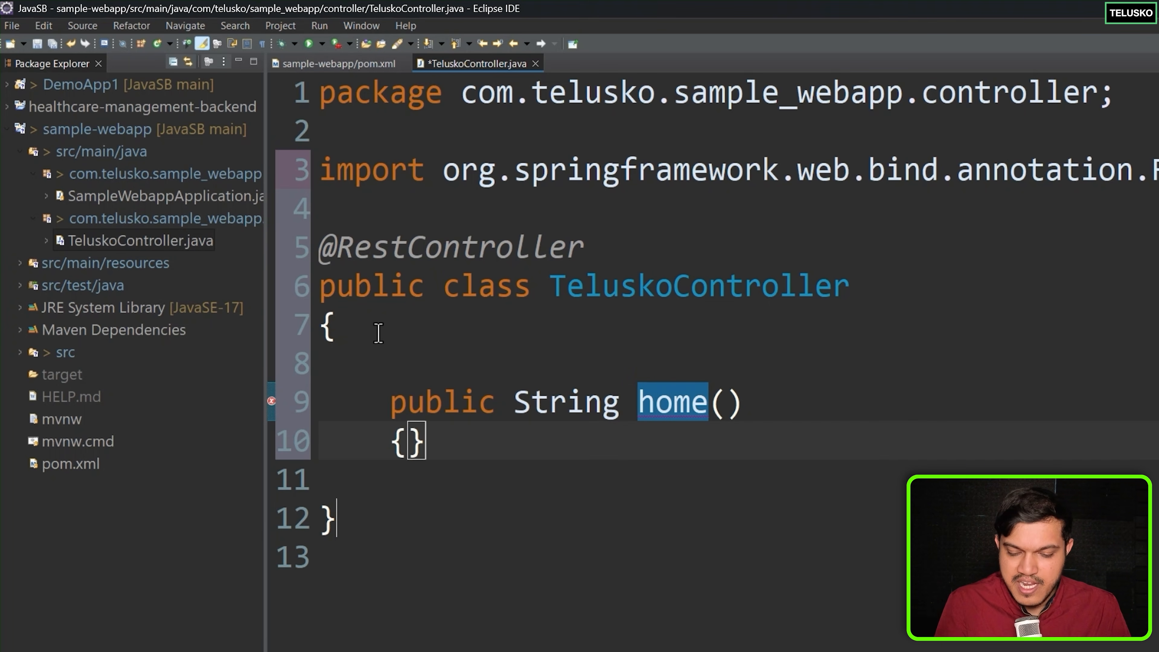
key(Return)
- Make the home() method return the string "Welcome to Telusko Learning!"
text(re)
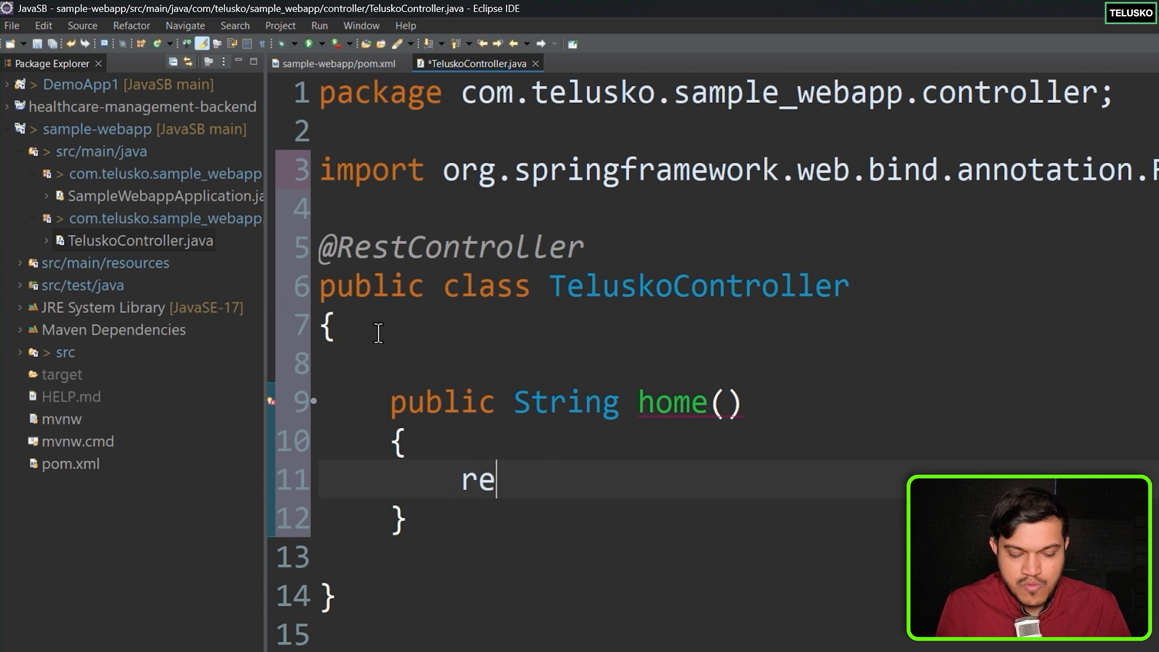
text(turn "";)
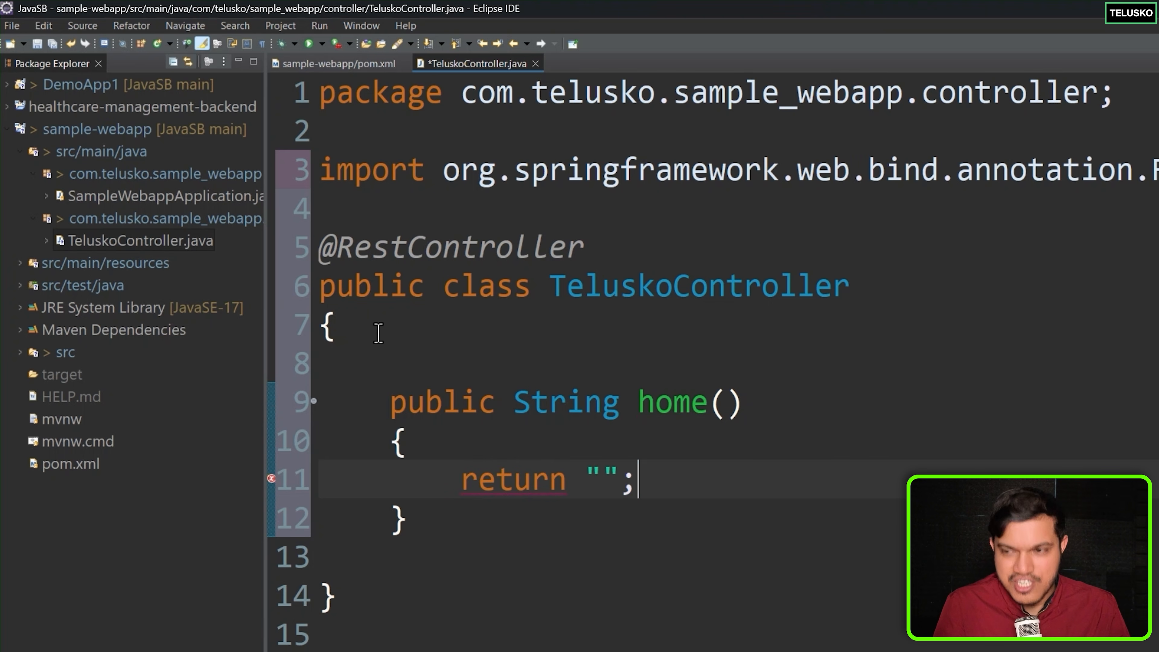
key(shift+Home)
key(Left)
key(Left)
text(Welcome )
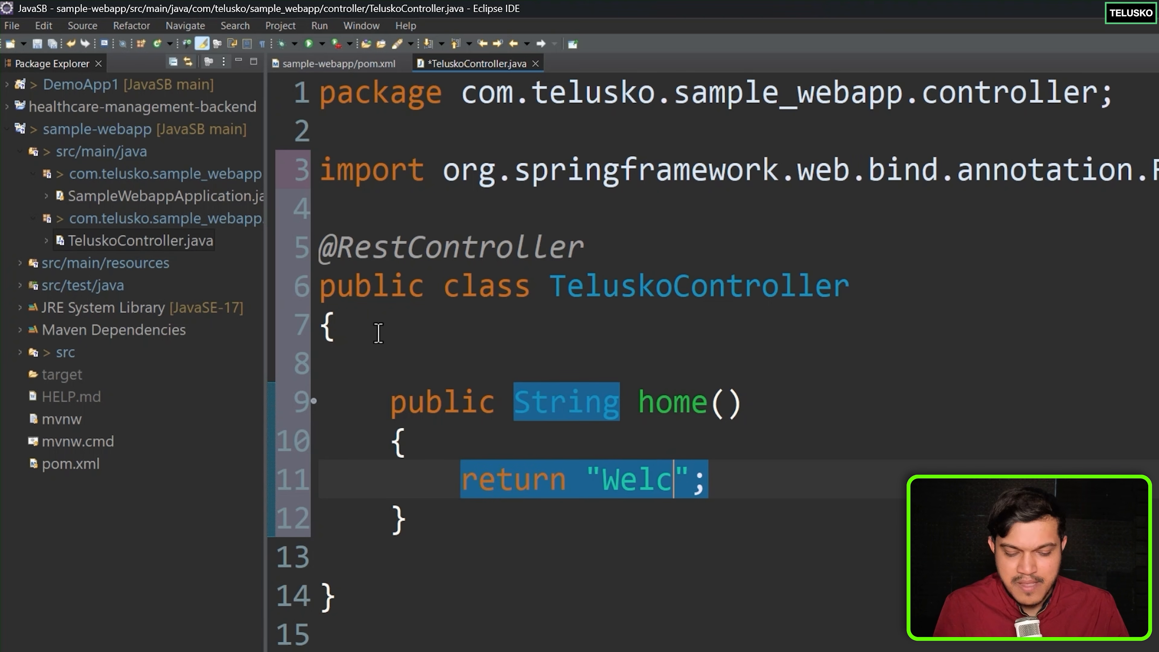
text(to Telusko)
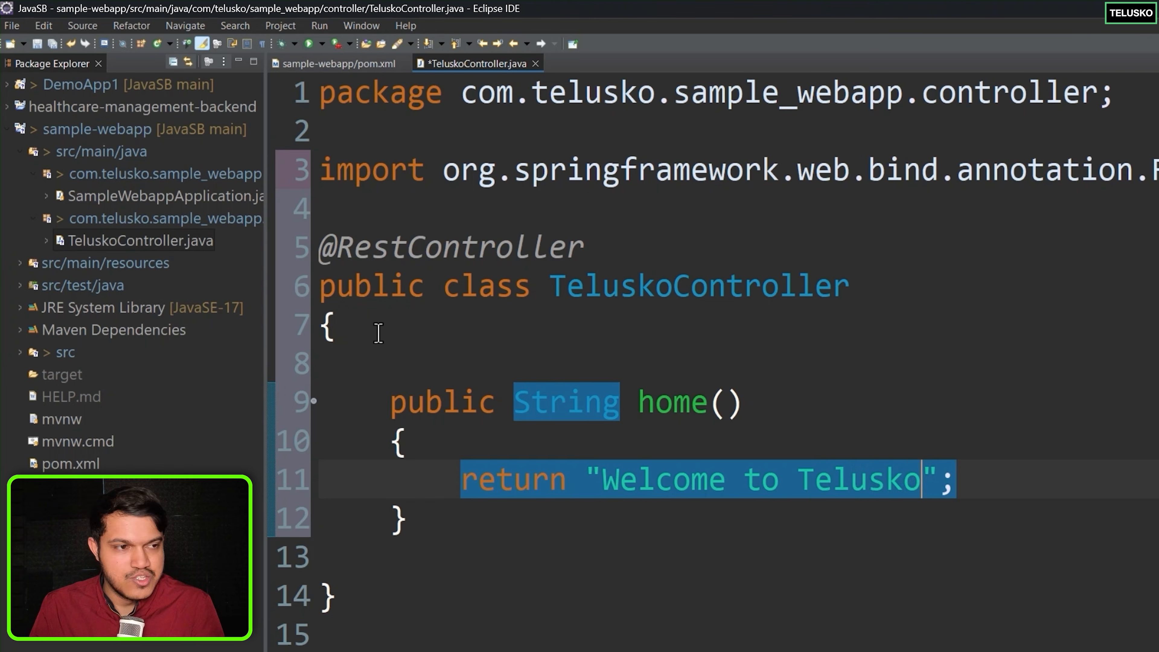
text( Learning)
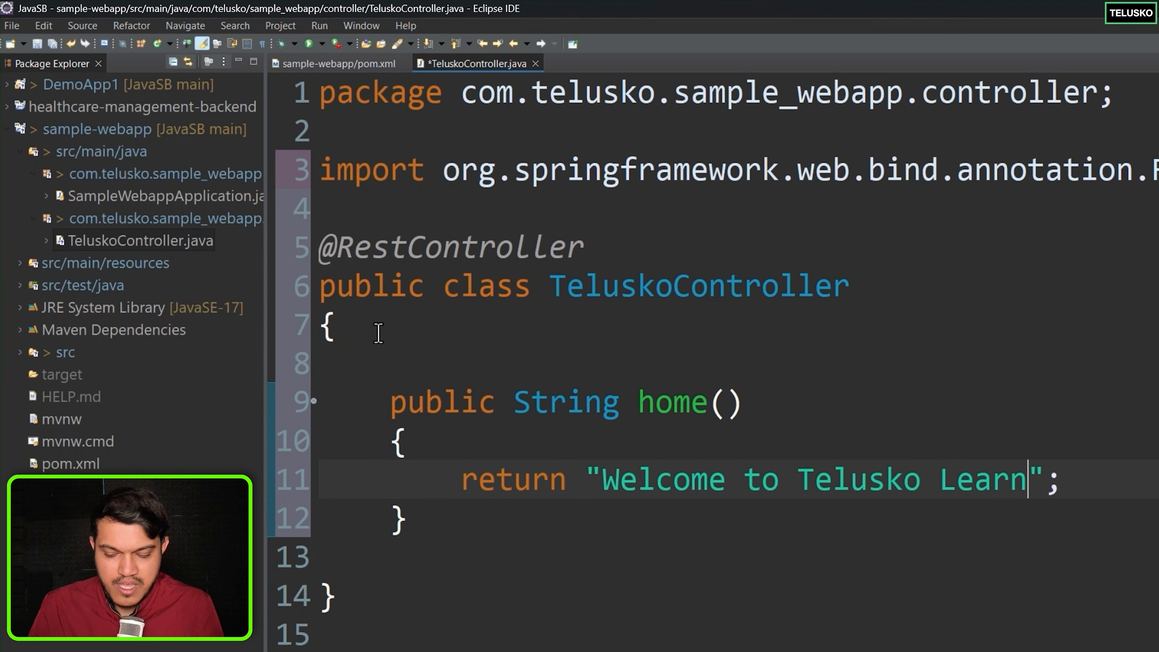
text(!)
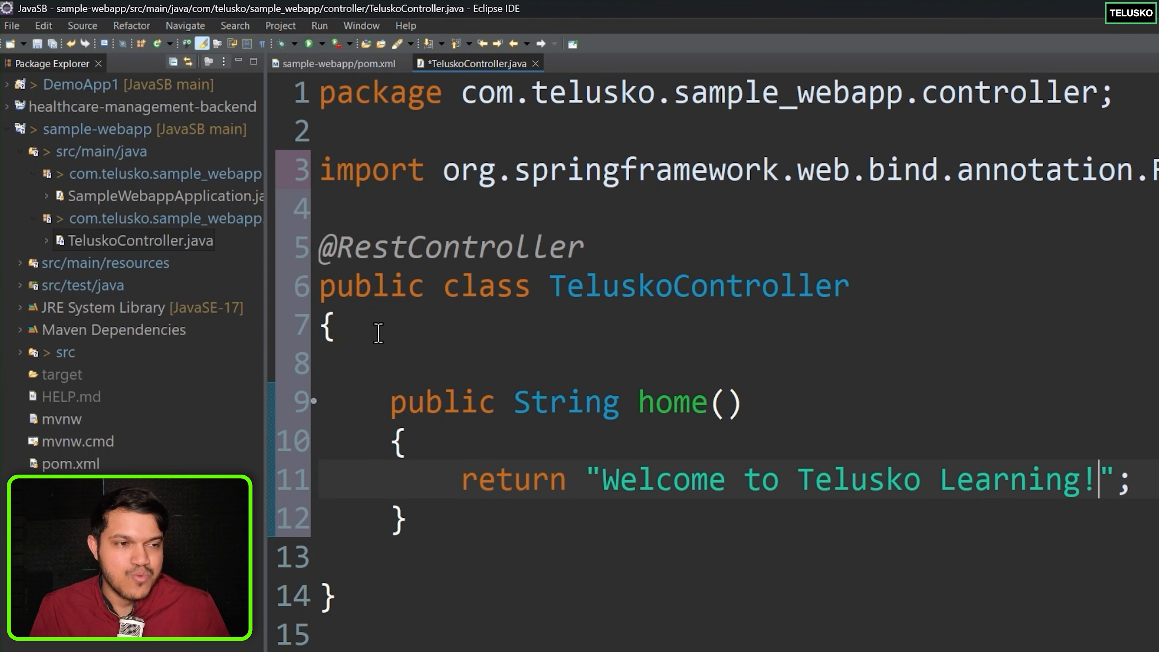
click(387, 361)
key(Return)
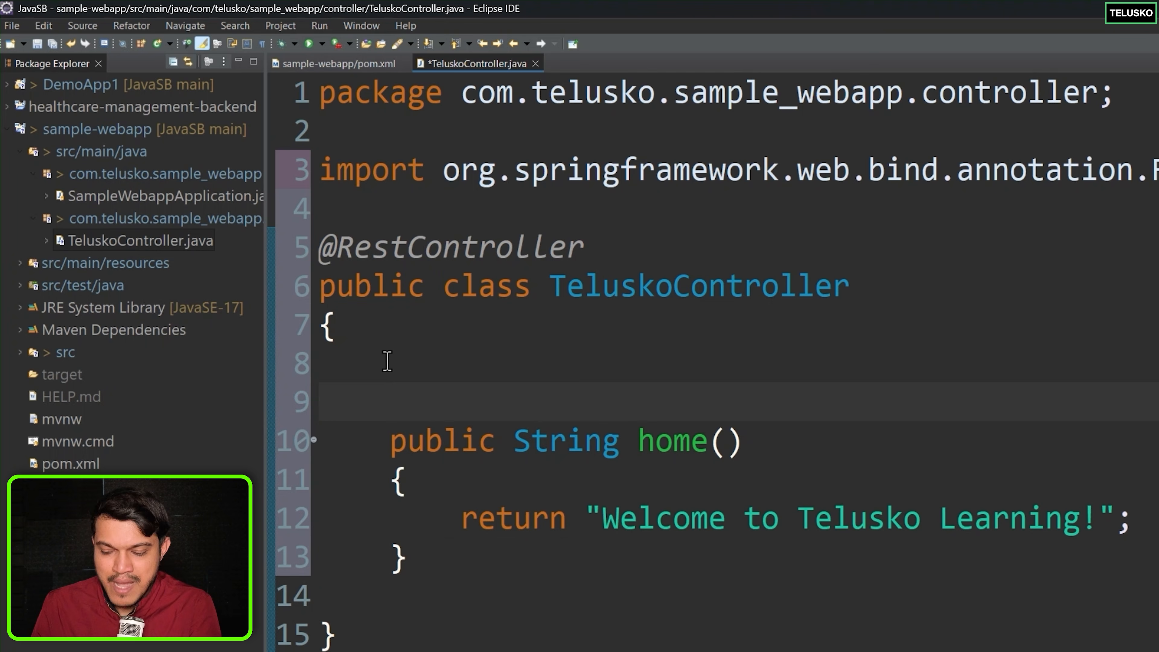
text(@Get)
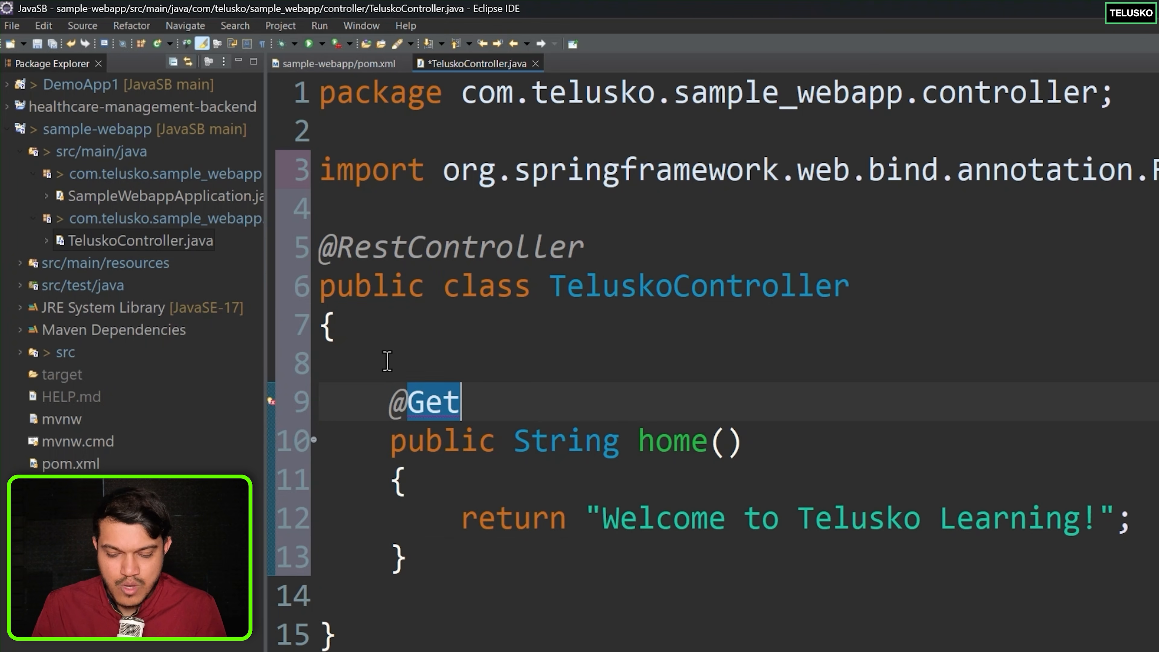
text(Mapping)
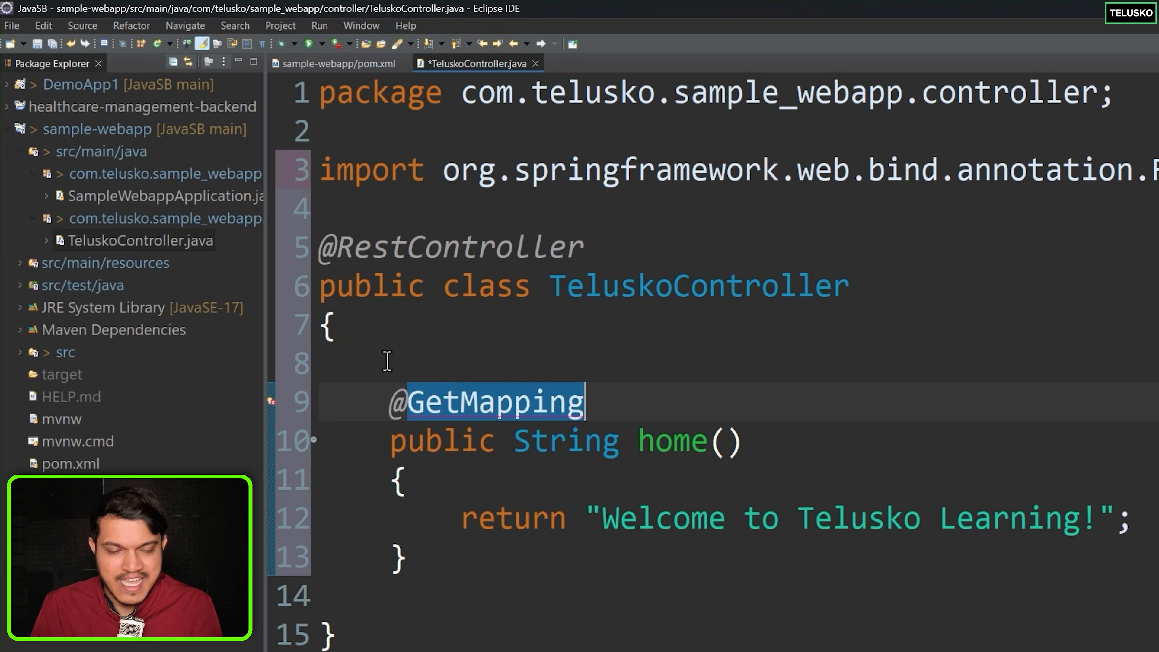
text((")
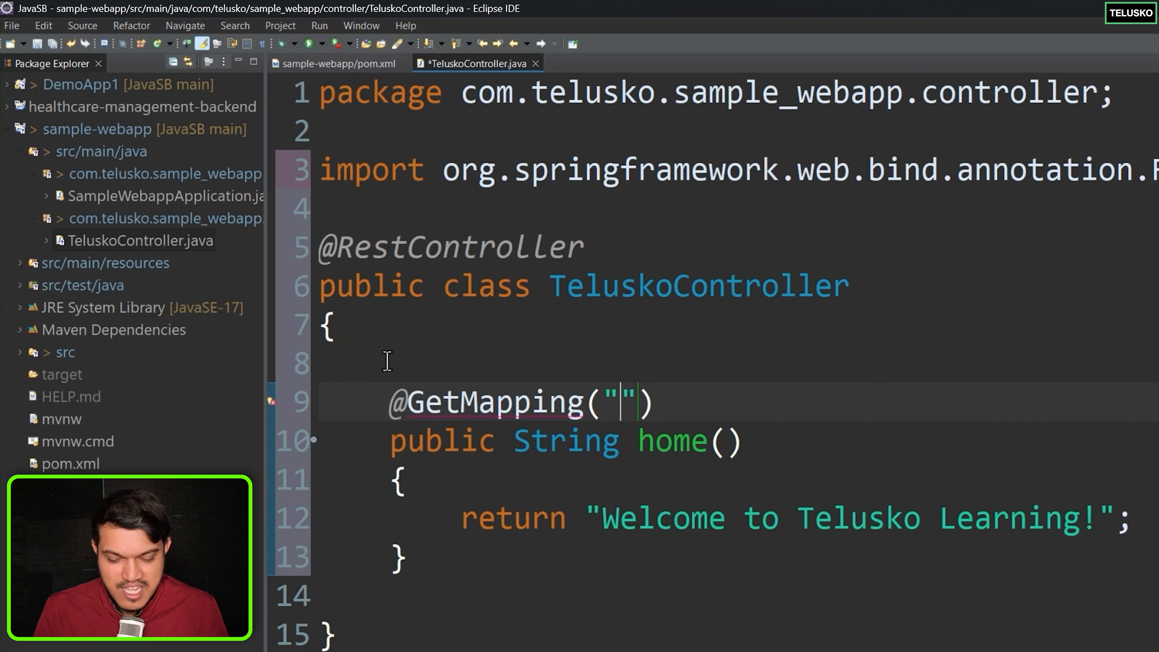
text(/)
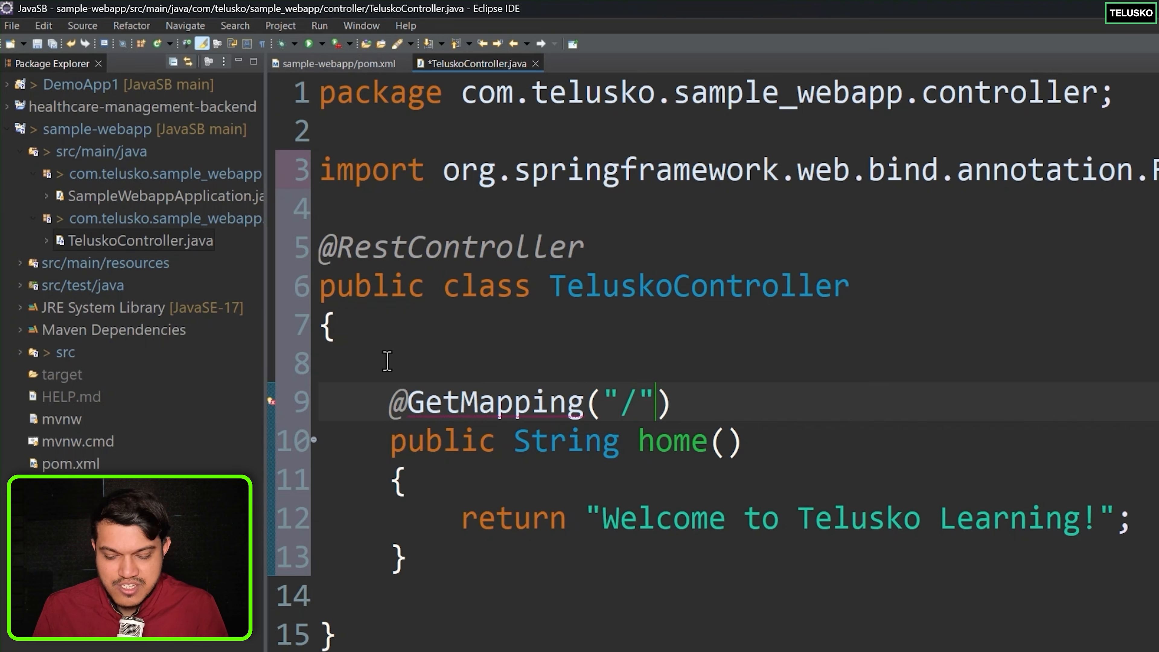
key(ctrl+shift+o)
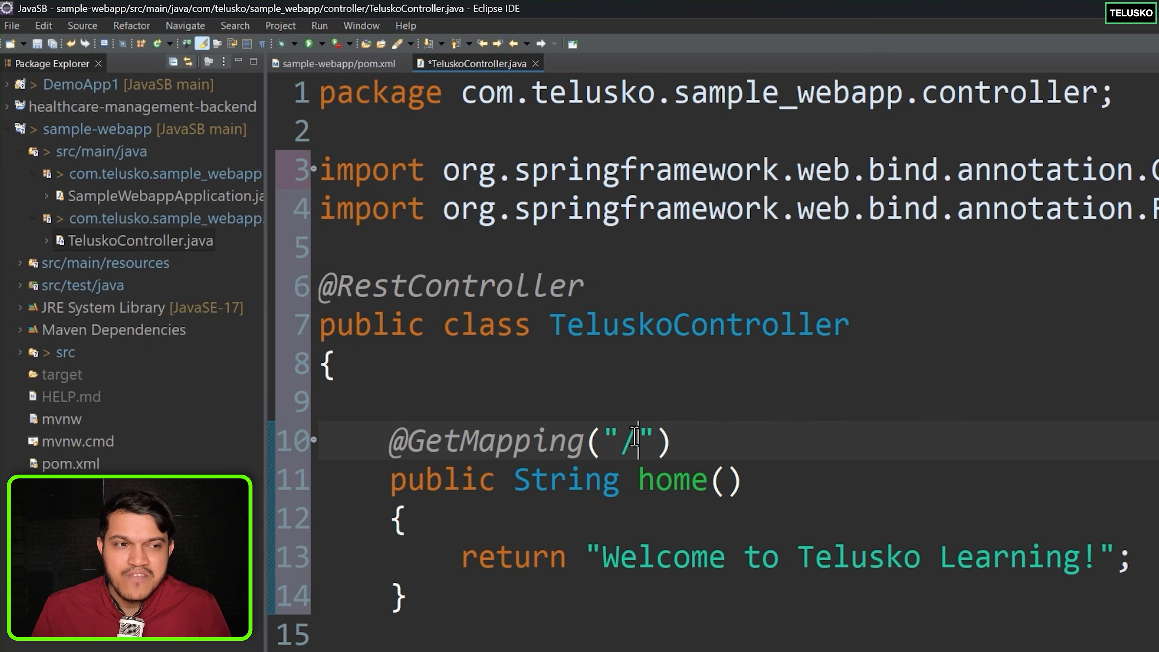
drag(652, 444, 629, 445)
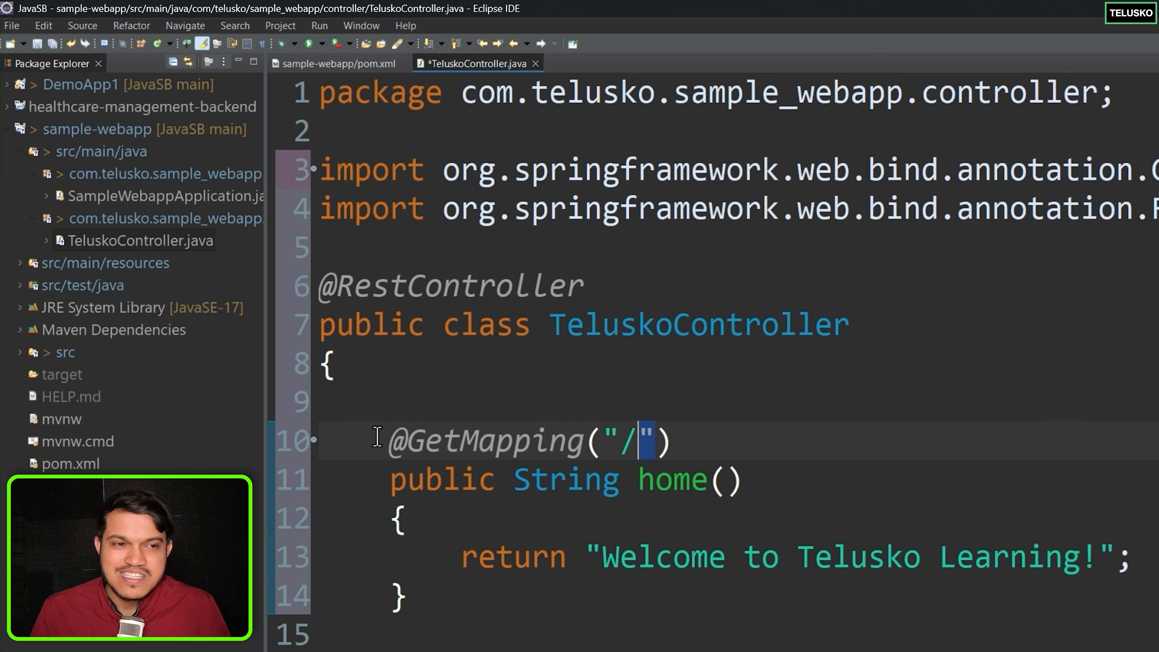
drag(374, 439, 465, 624)
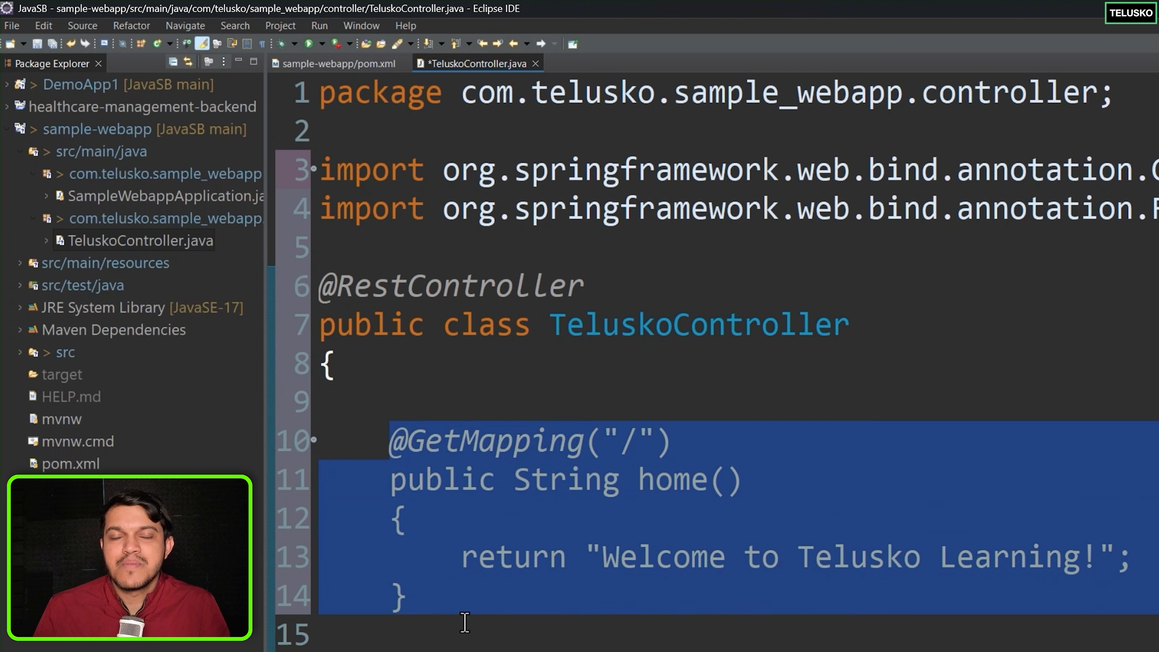
click(718, 502)
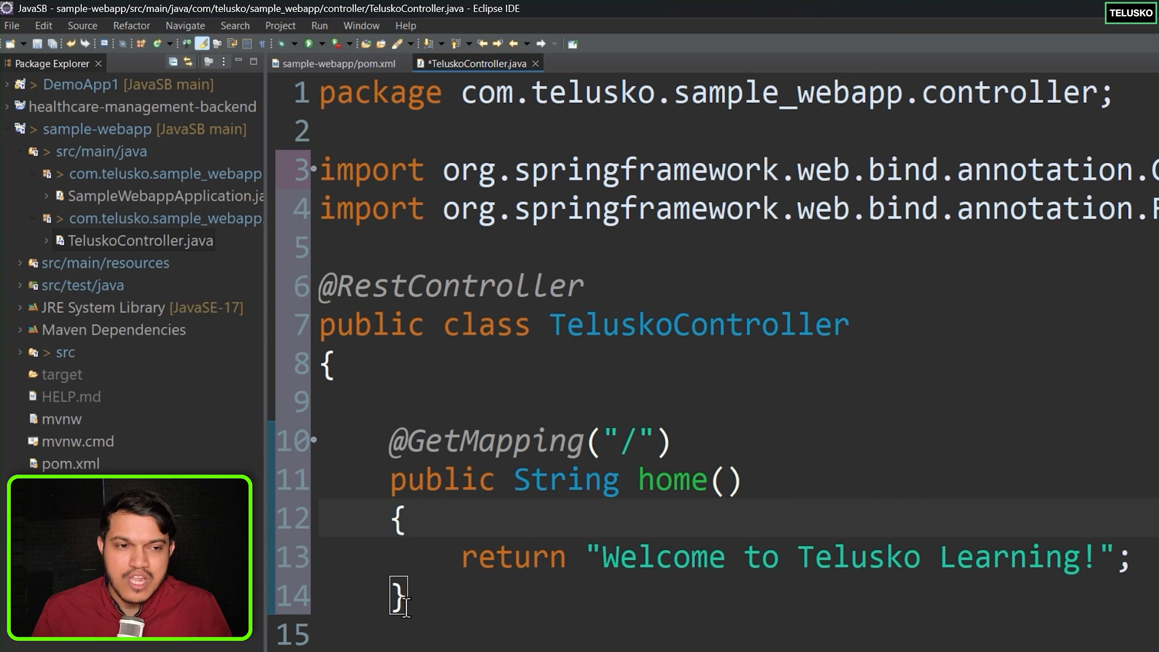
click(386, 439)
click(409, 614)
drag(386, 439, 365, 404)
key(ctrl+c)
- Add a copy of the home() method with its mapping below the original and rename the copied method to getInfo
click(436, 605)
key(Return)
key(Return)
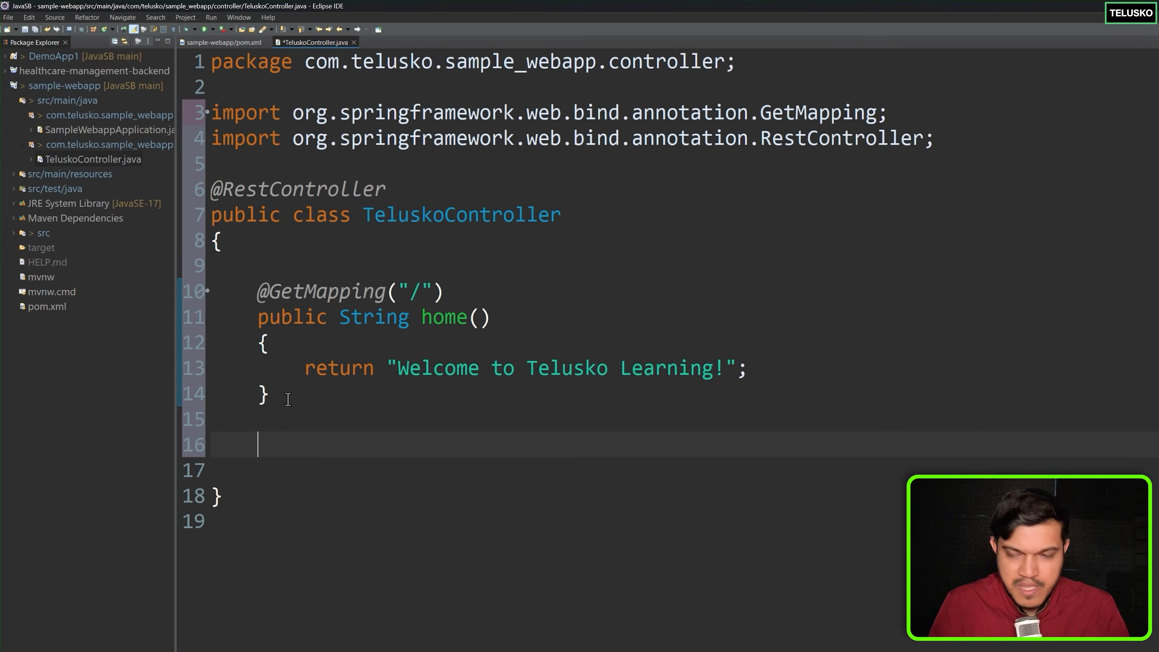
key(ctrl+v)
click(393, 414)
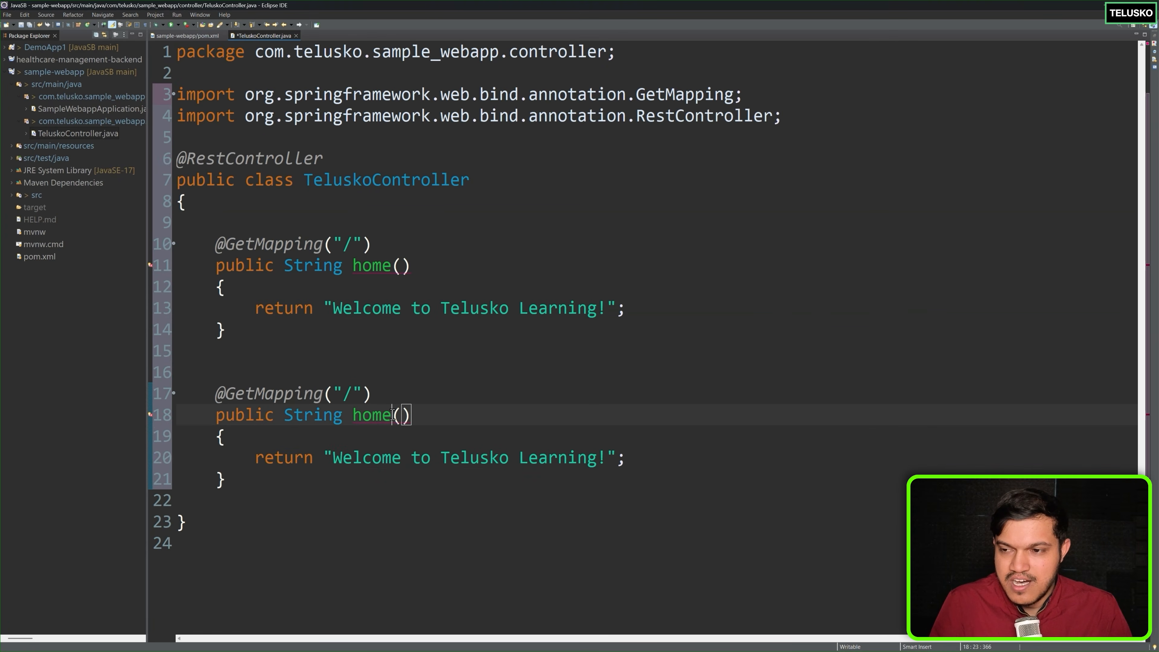
key(BackSpace)
key(BackSpace)
key(BackSpace)
key(BackSpace)
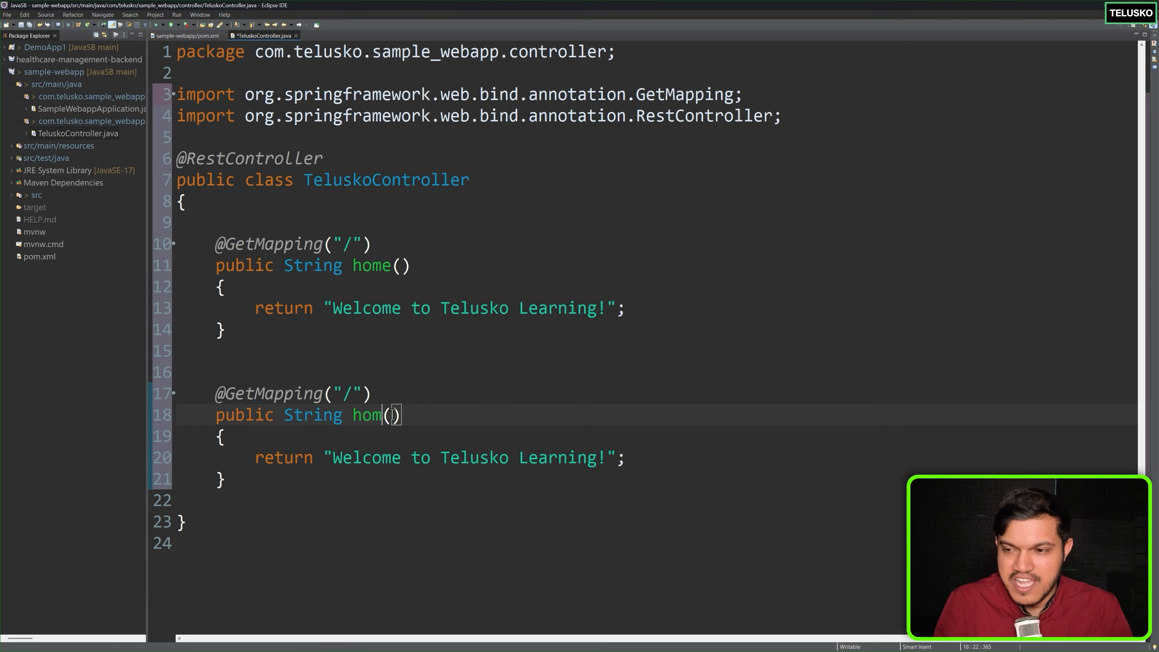
text(get)
text(Info)
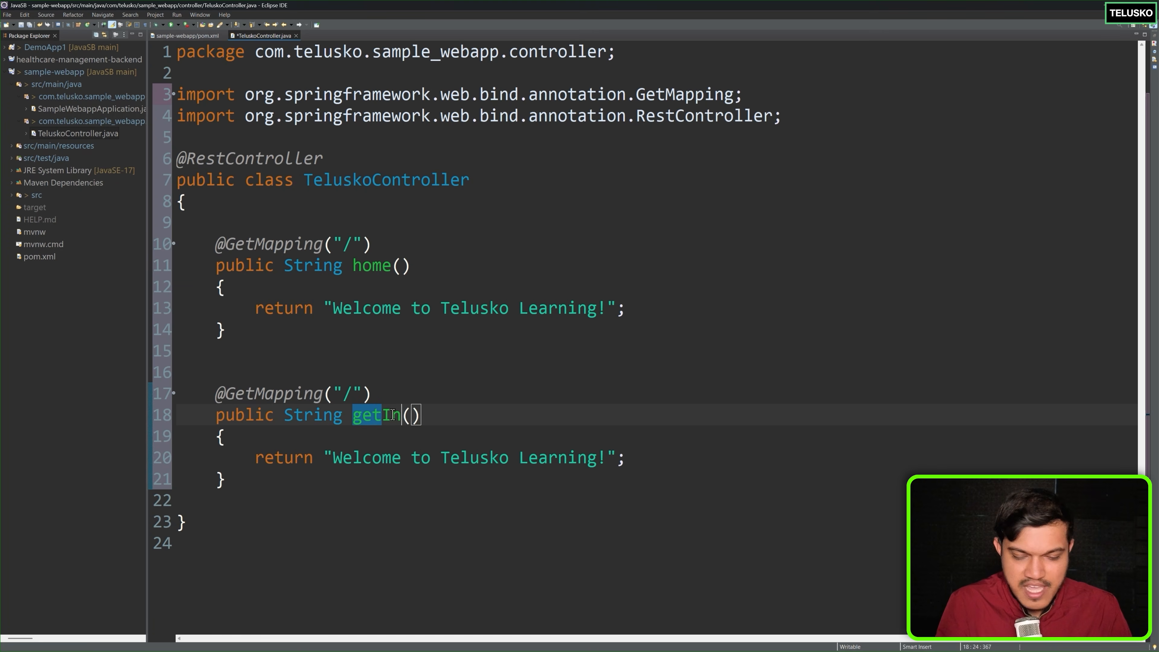
- Map getInfo() to "/info", make it return "Visit Telusko.com for courses information", and save the controller
click(349, 396)
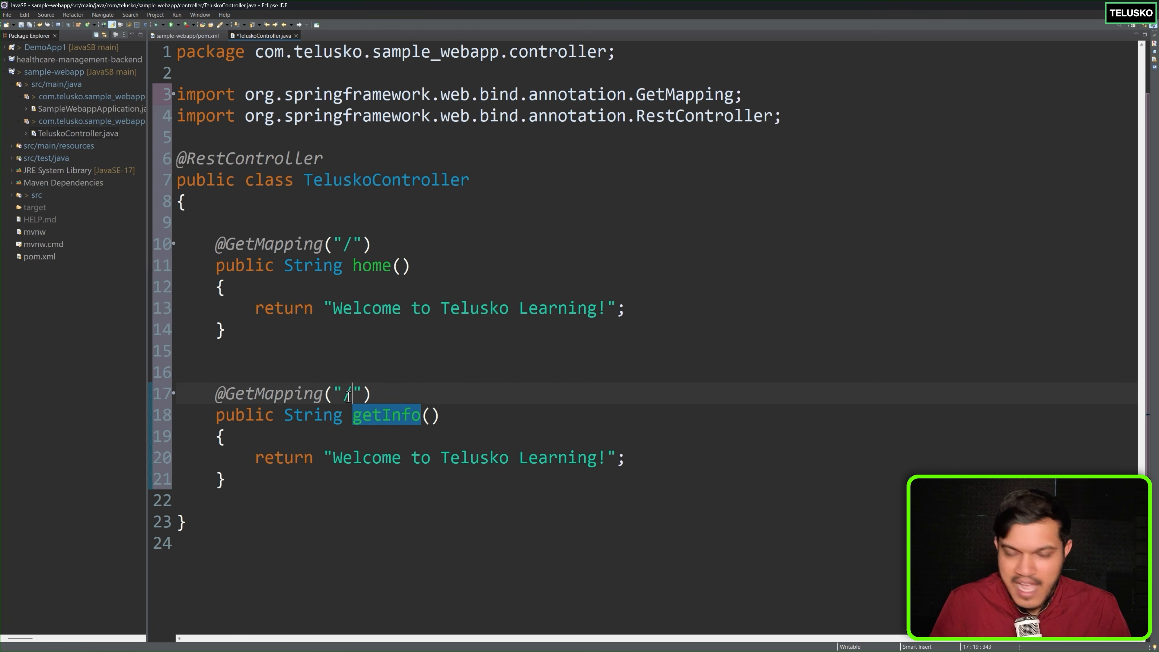
text(info)
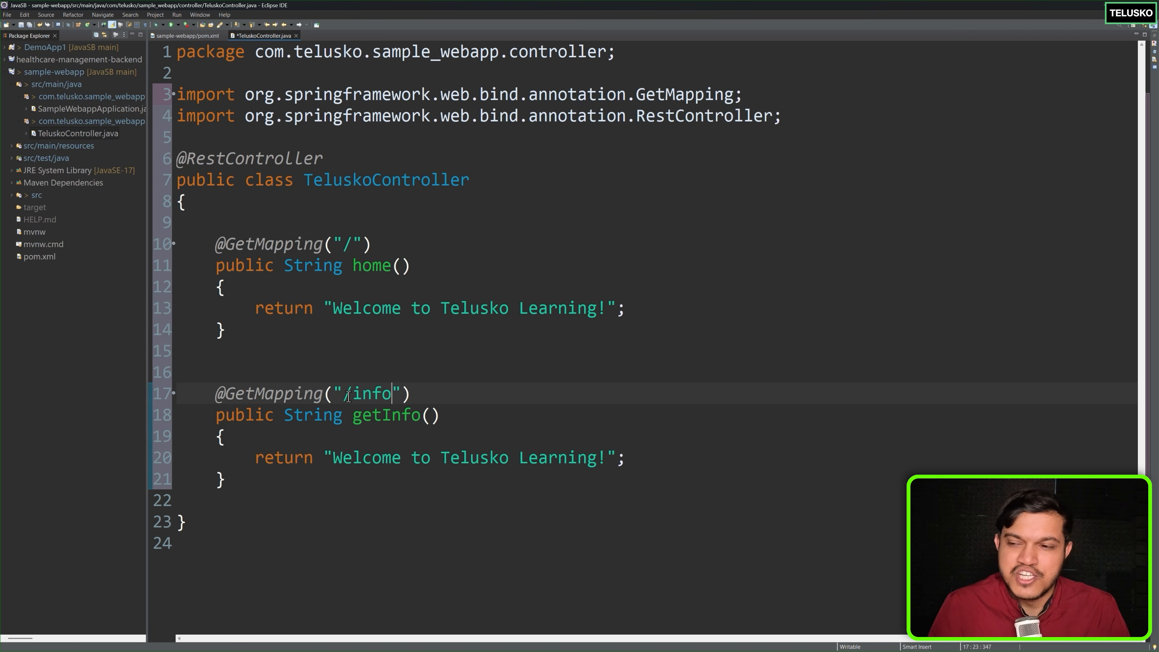
drag(606, 459, 330, 455)
text(V)
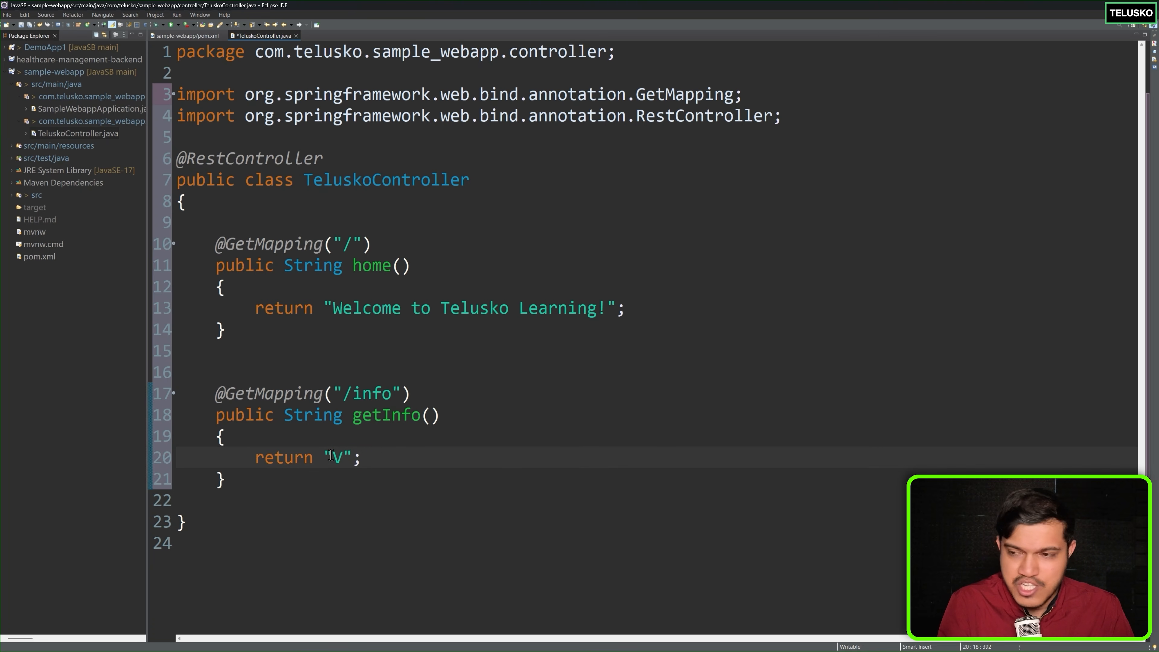
text(isit Telu)
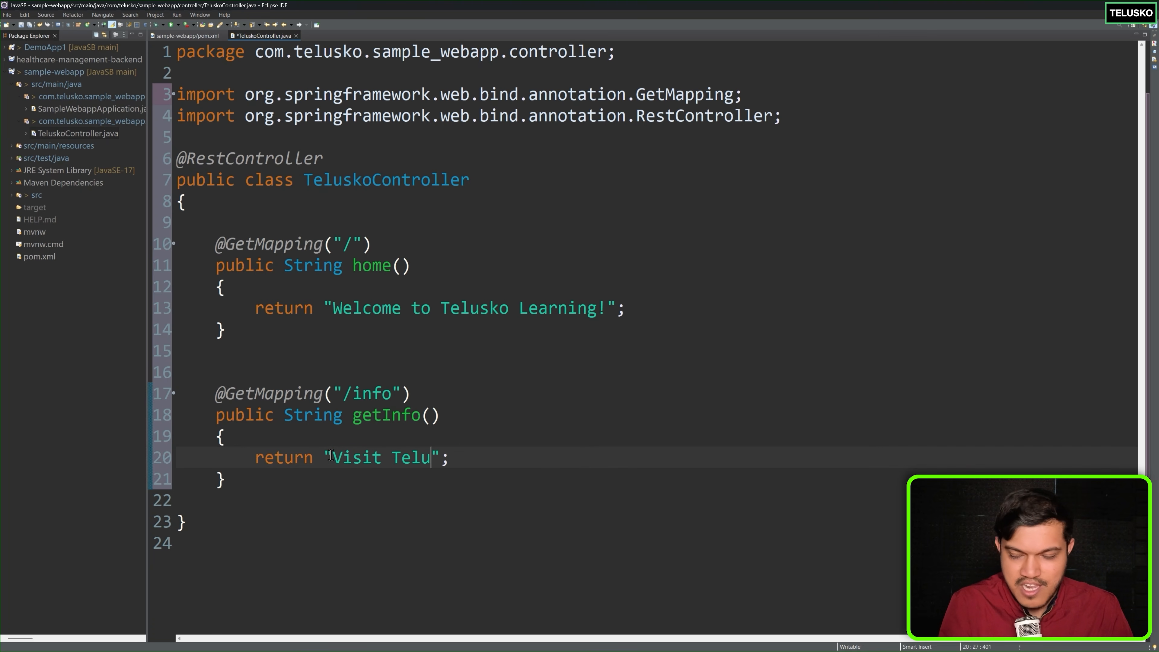
text(sko)
text(.com for cours)
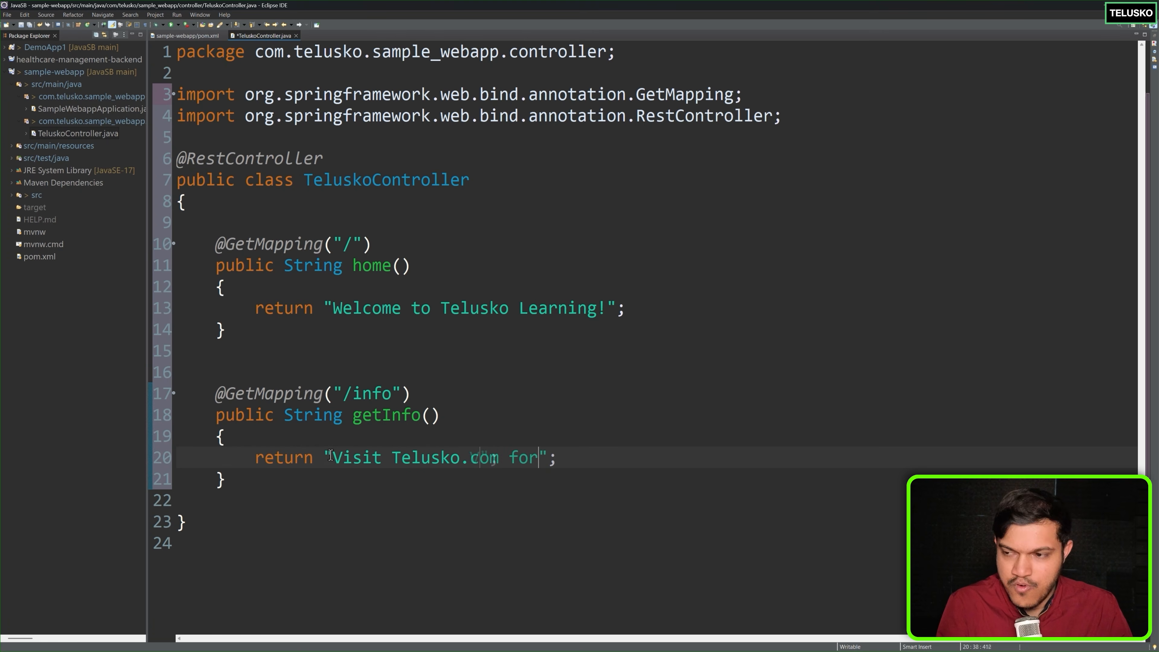
text(es informati)
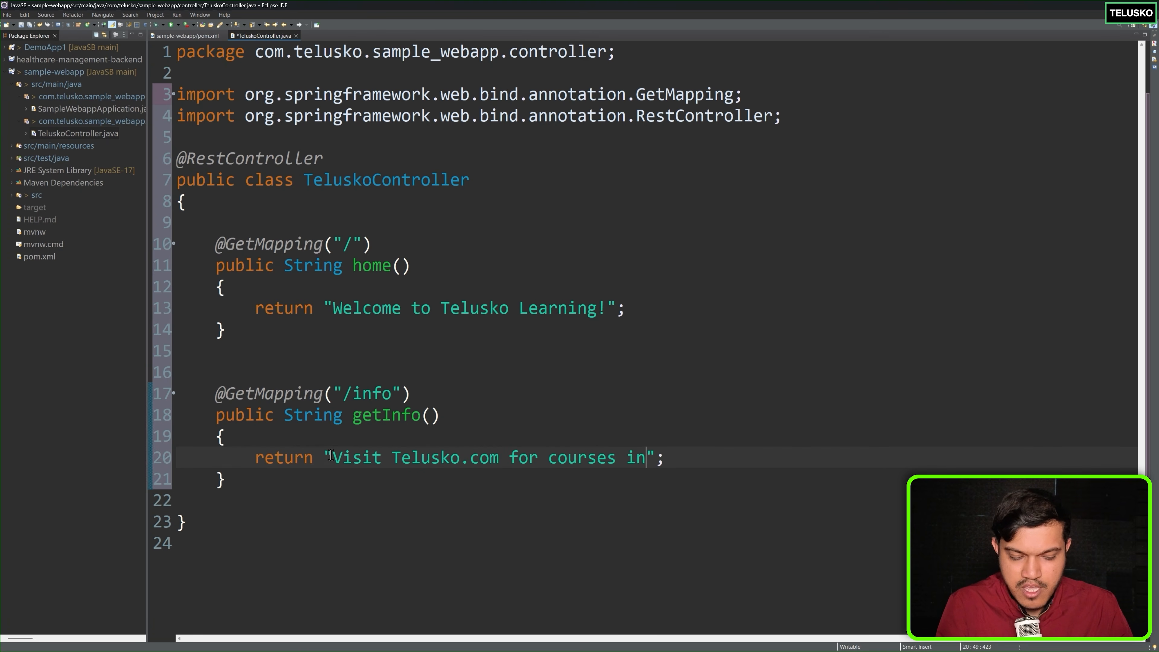
text(on)
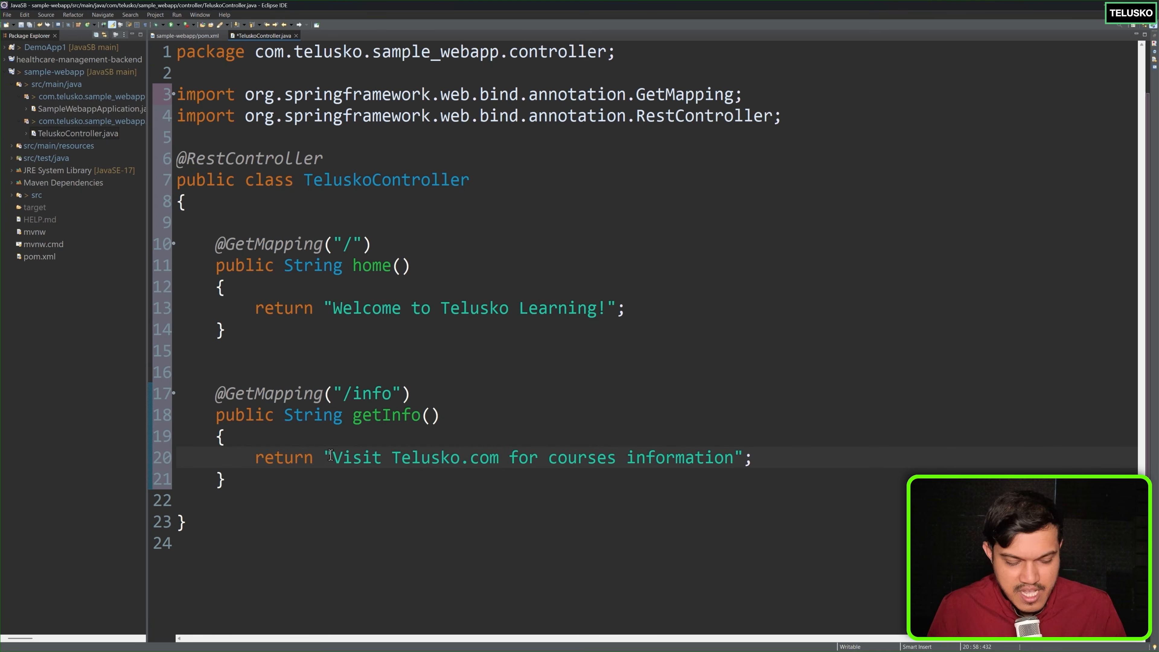
key(ctrl+s)
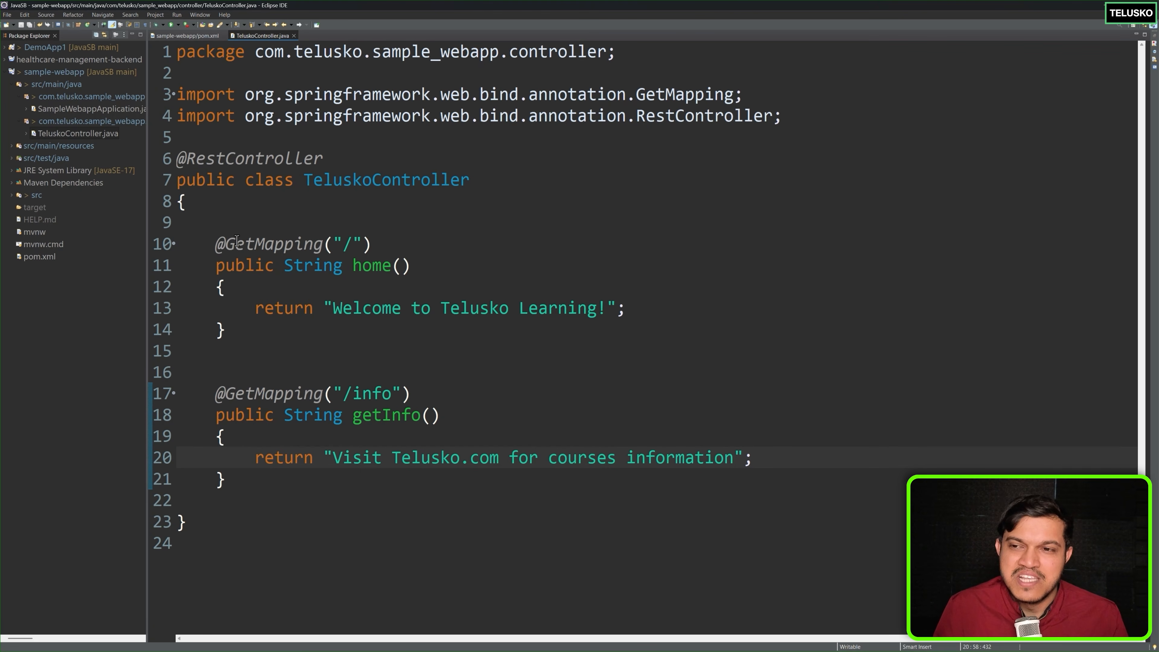
drag(215, 244, 225, 329)
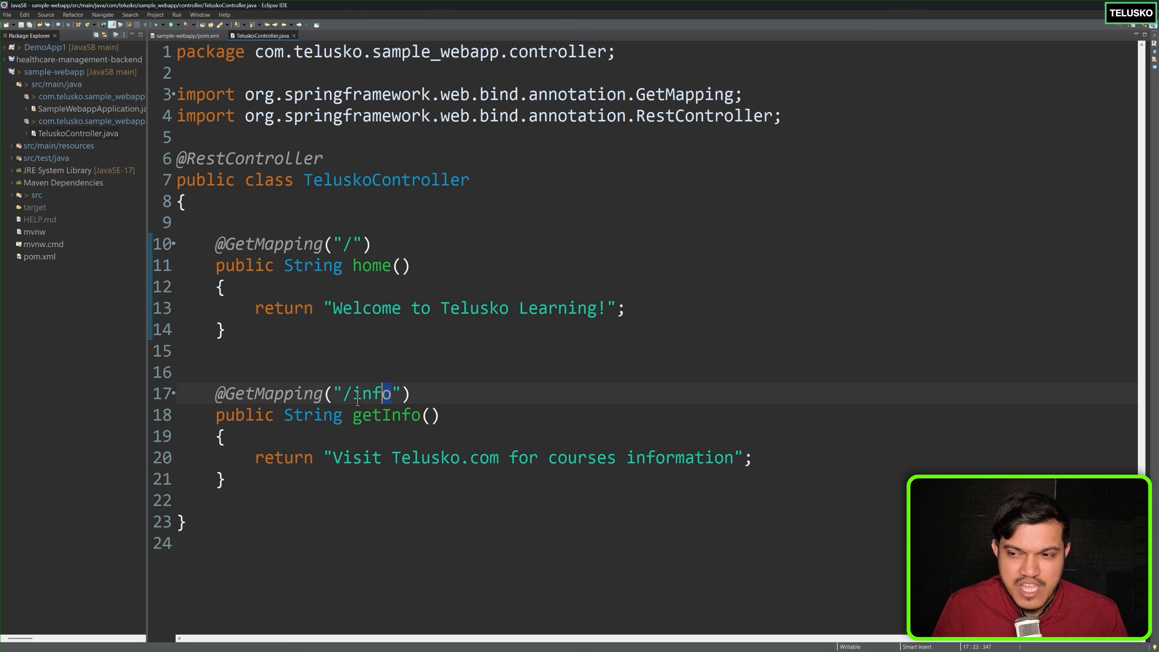
double_click(388, 394)
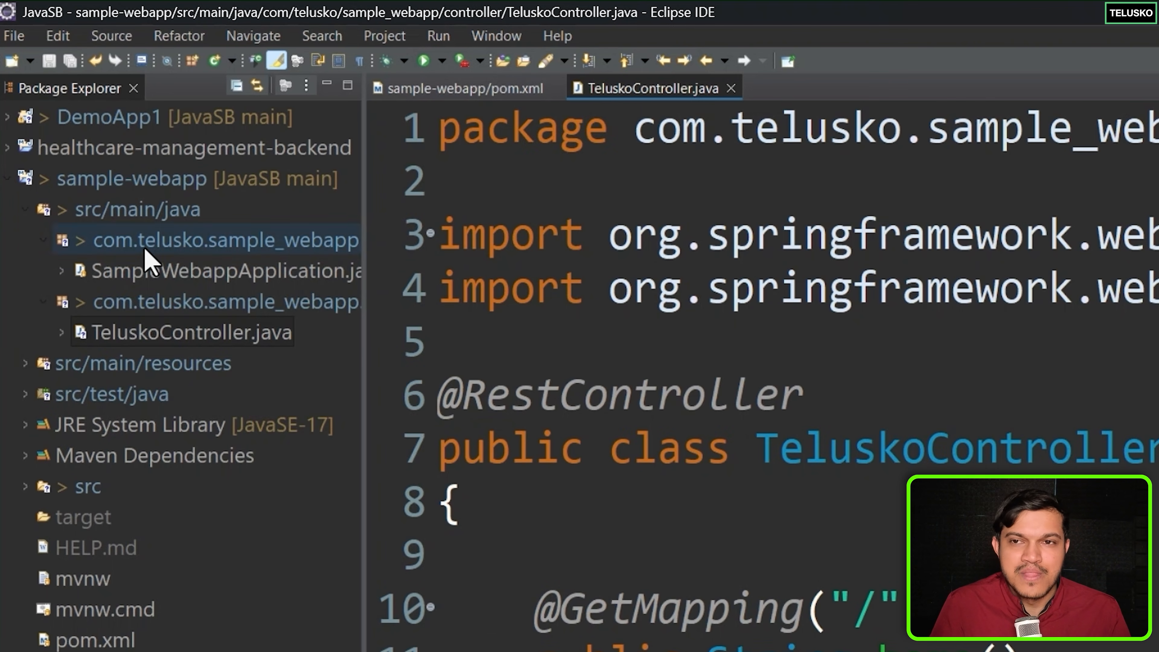
- Run SampleWebappApplication.java as a Java application and check the server port in the console's startup log
right_click(164, 272)
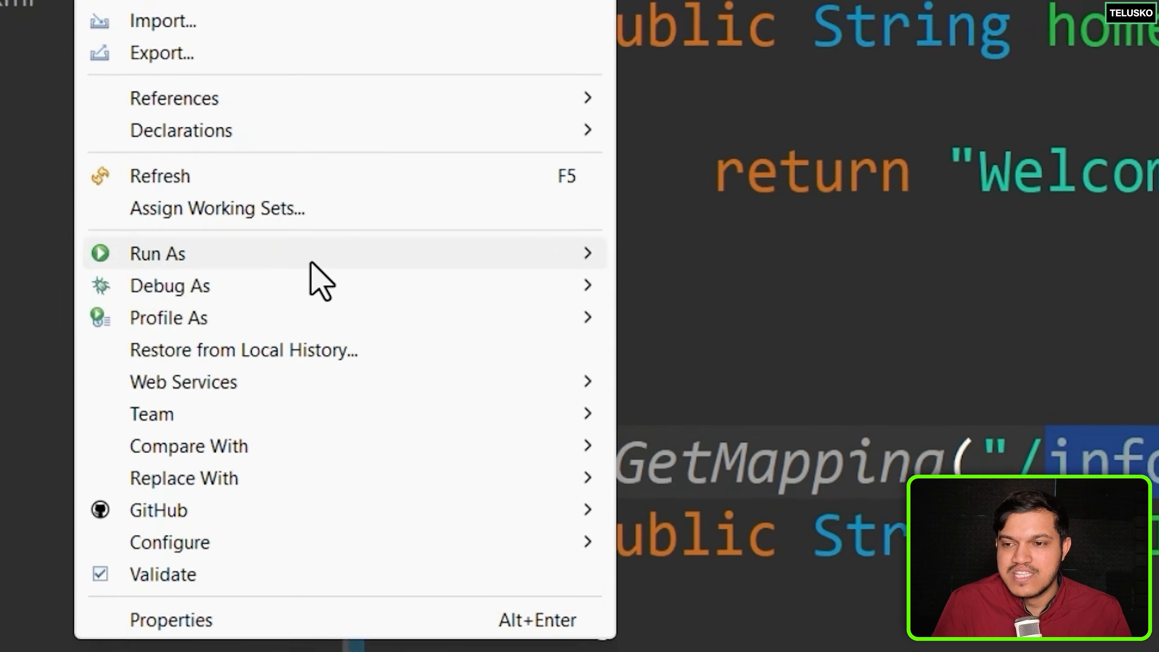
mouse_move(470, 550)
click(747, 172)
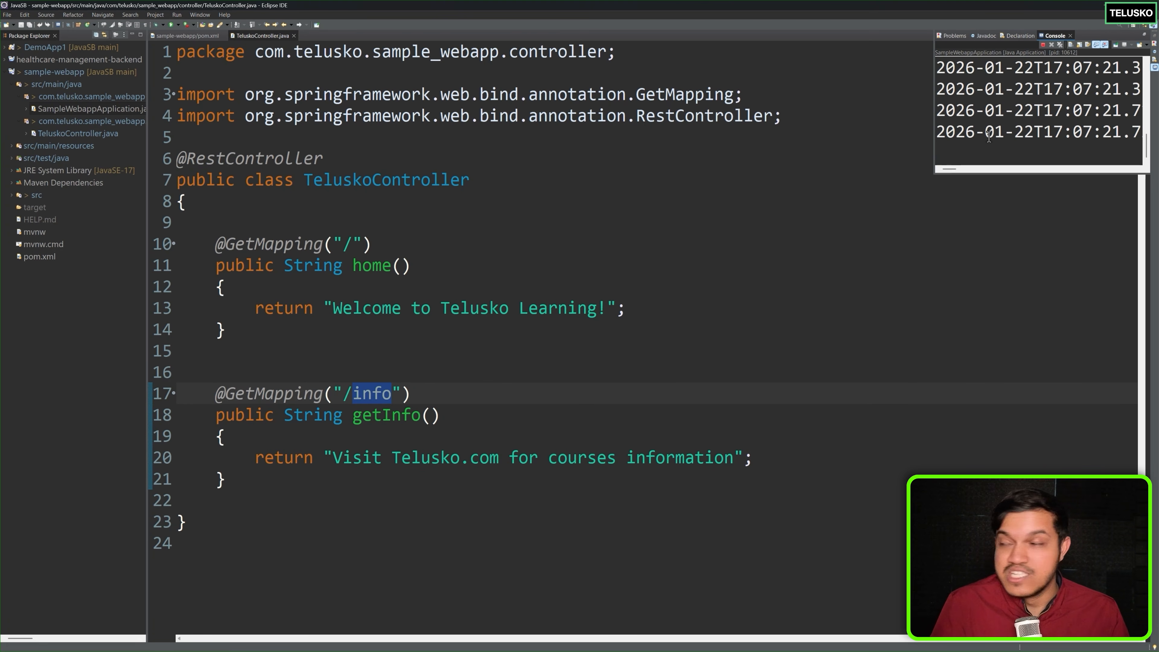
scroll(989, 136, right, 10)
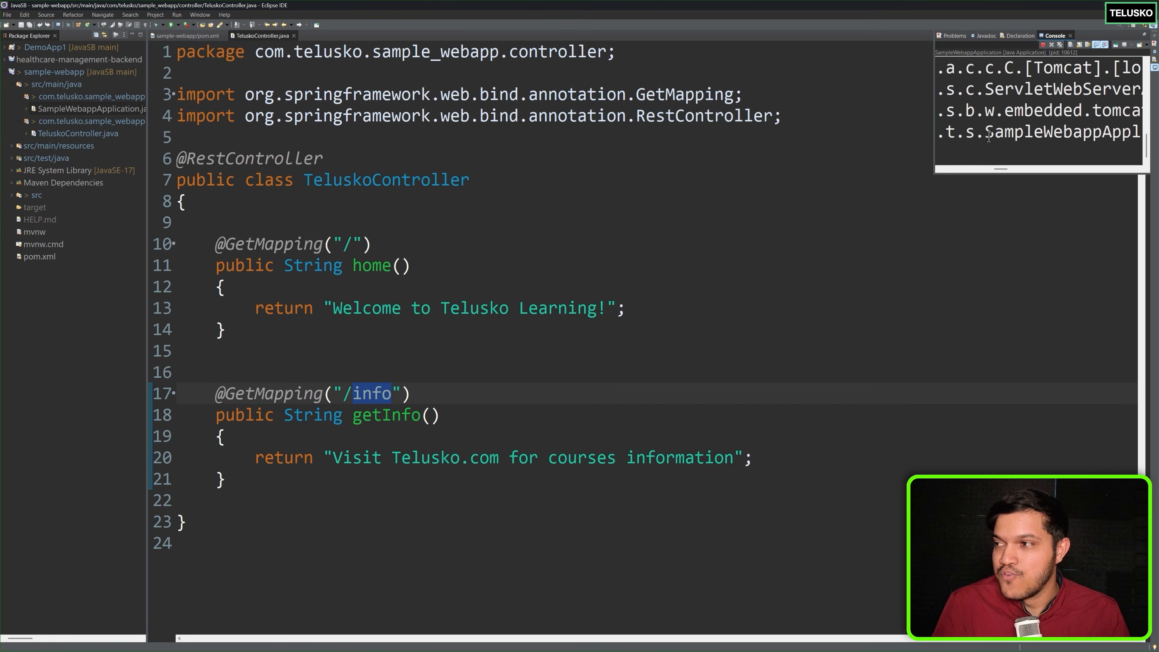
scroll(989, 136, right, 10)
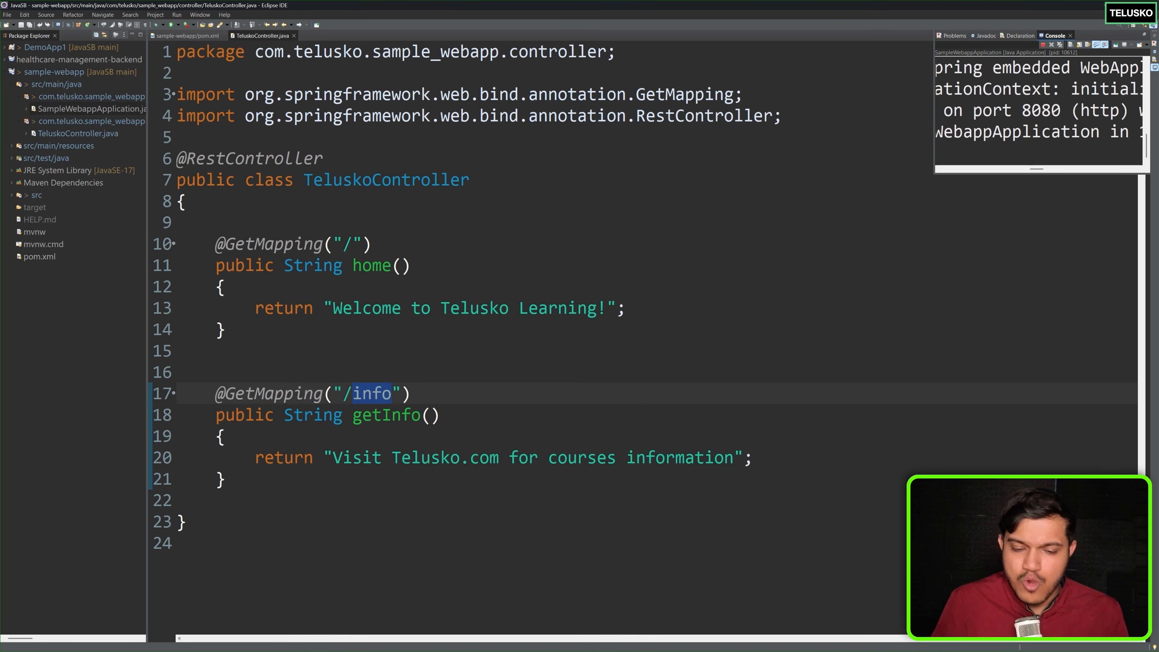
- Switch to Chrome and load localhost:8080/ in a new tab to test the home endpoint
key(alt+Tab)
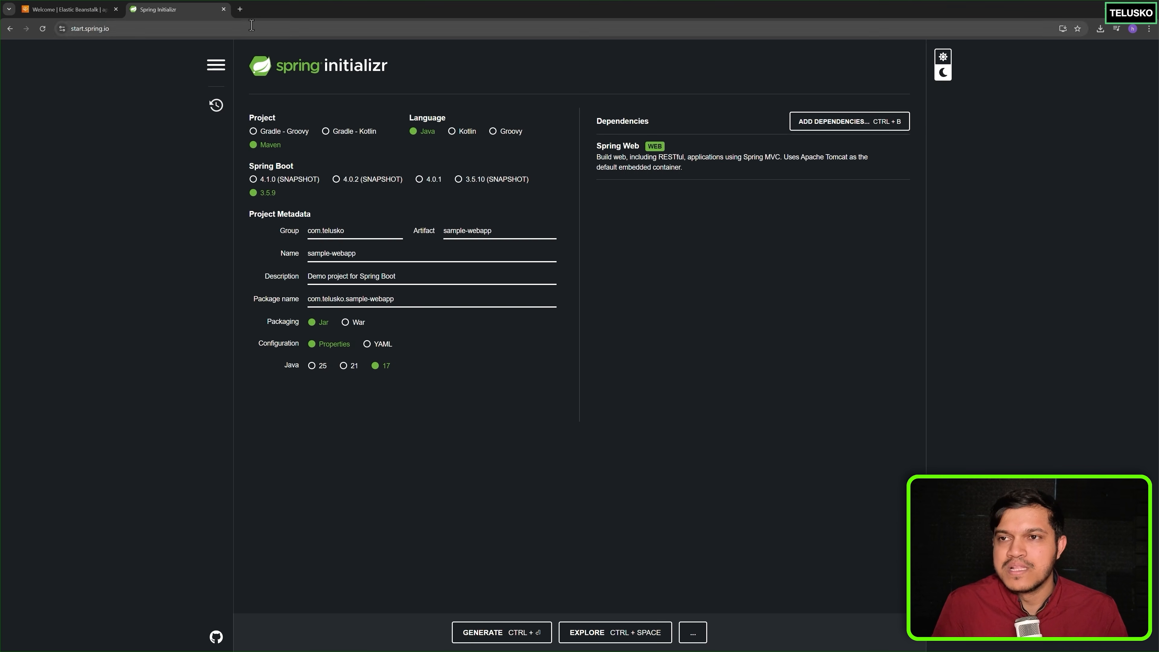
click(240, 9)
text(localhost:8080/)
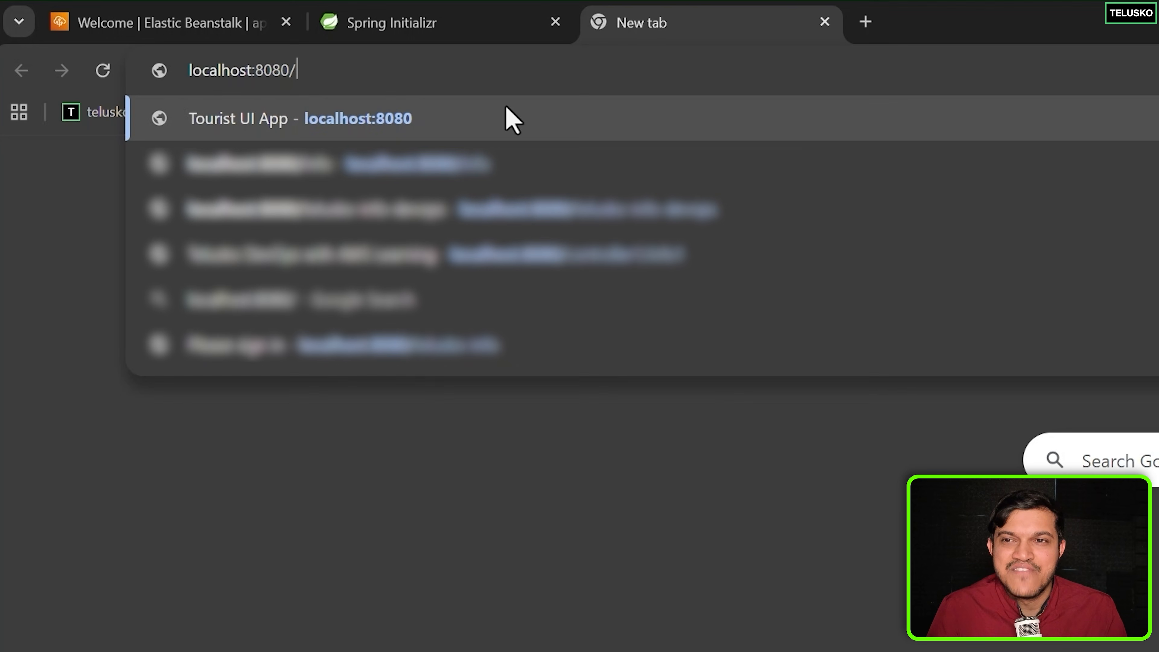
key(Return)
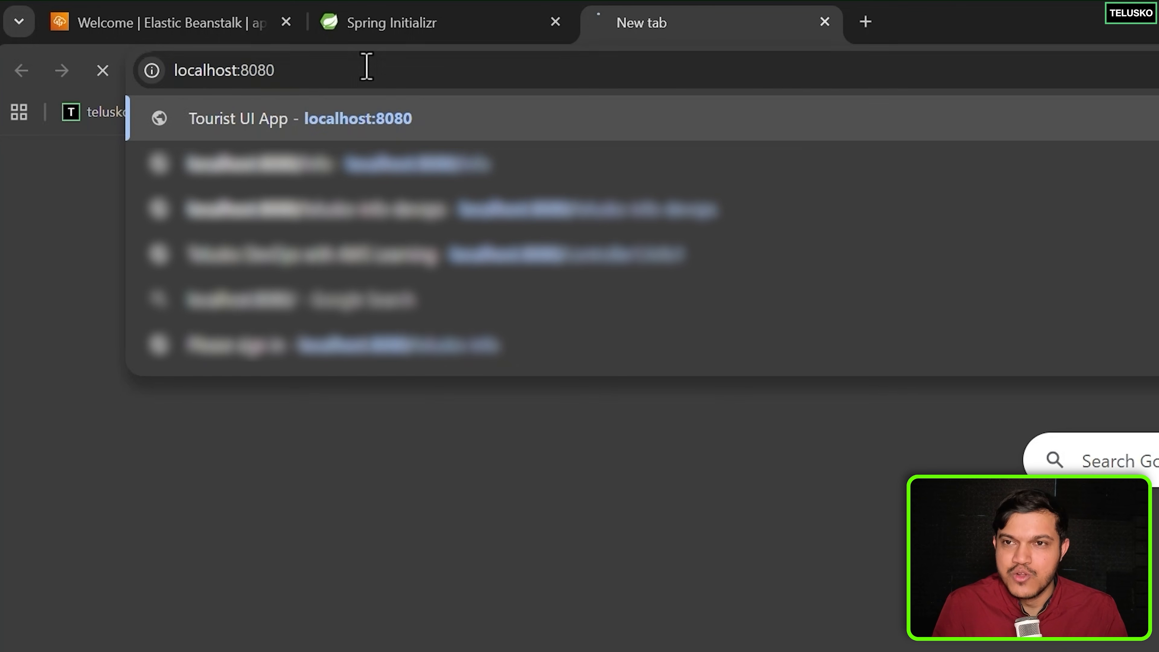
scroll(146, 149, up, 6)
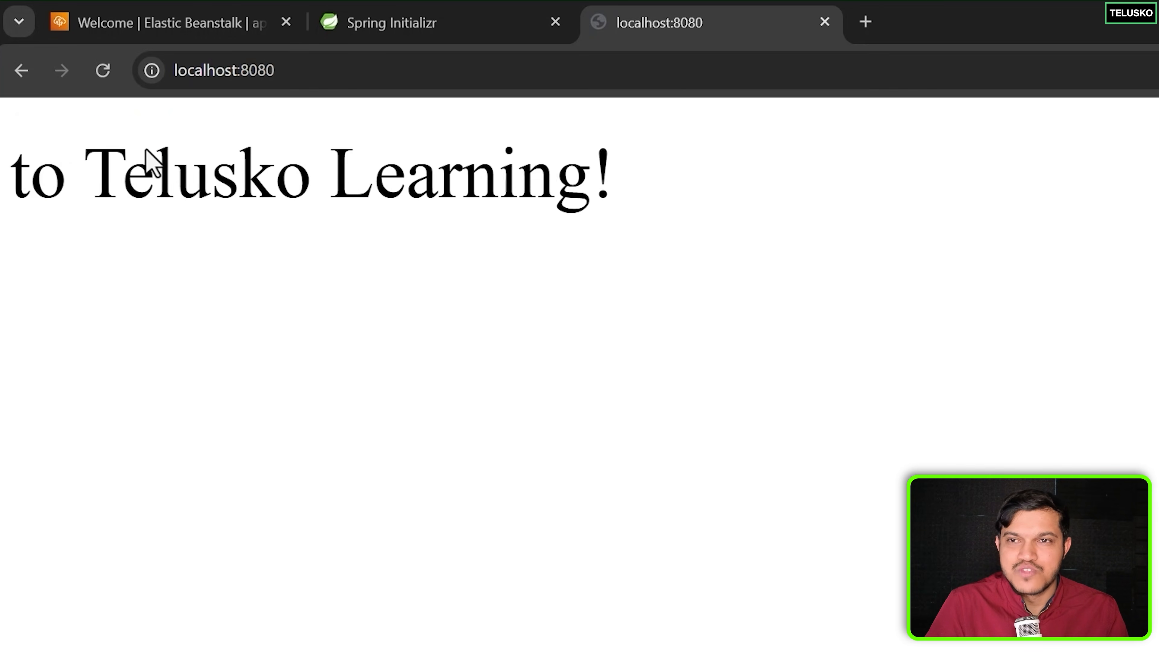
scroll(146, 149, left, 6)
- Load localhost:8080/info in the same tab to test the info endpoint
click(309, 72)
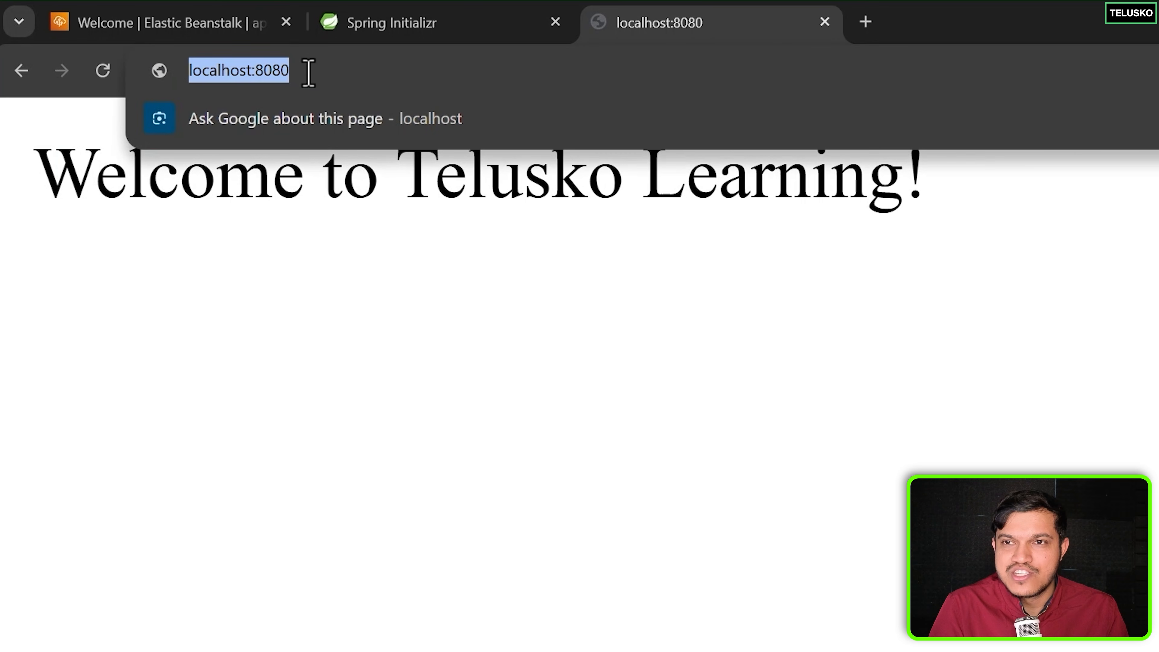
click(309, 73)
text(/i)
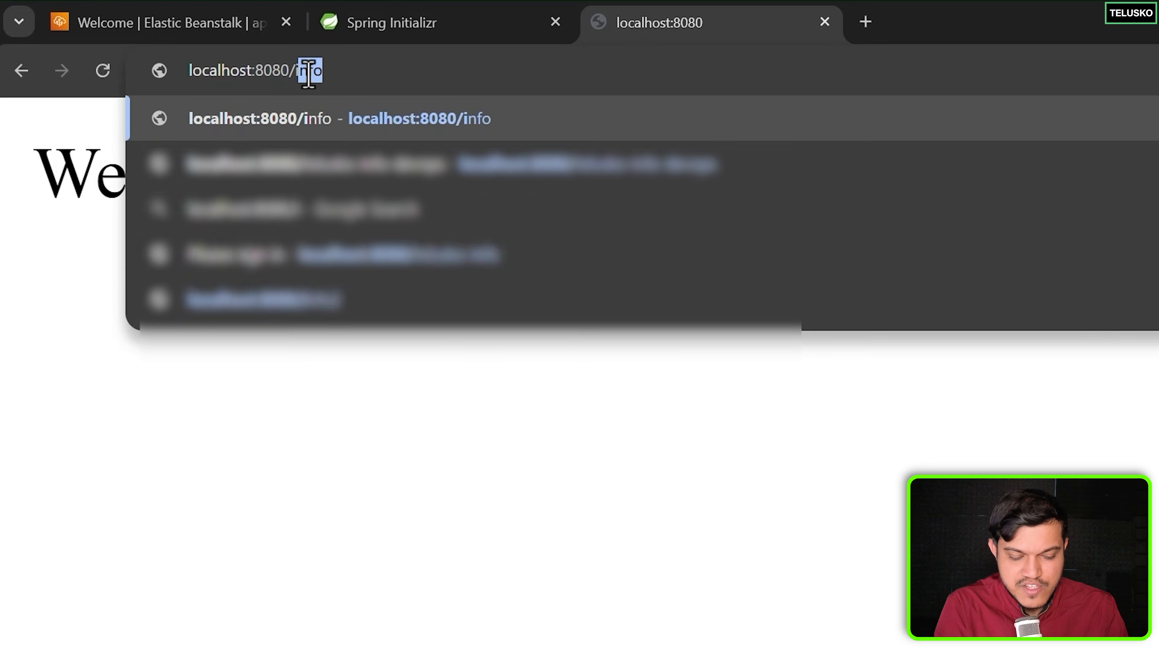
text(nfo)
key(Return)
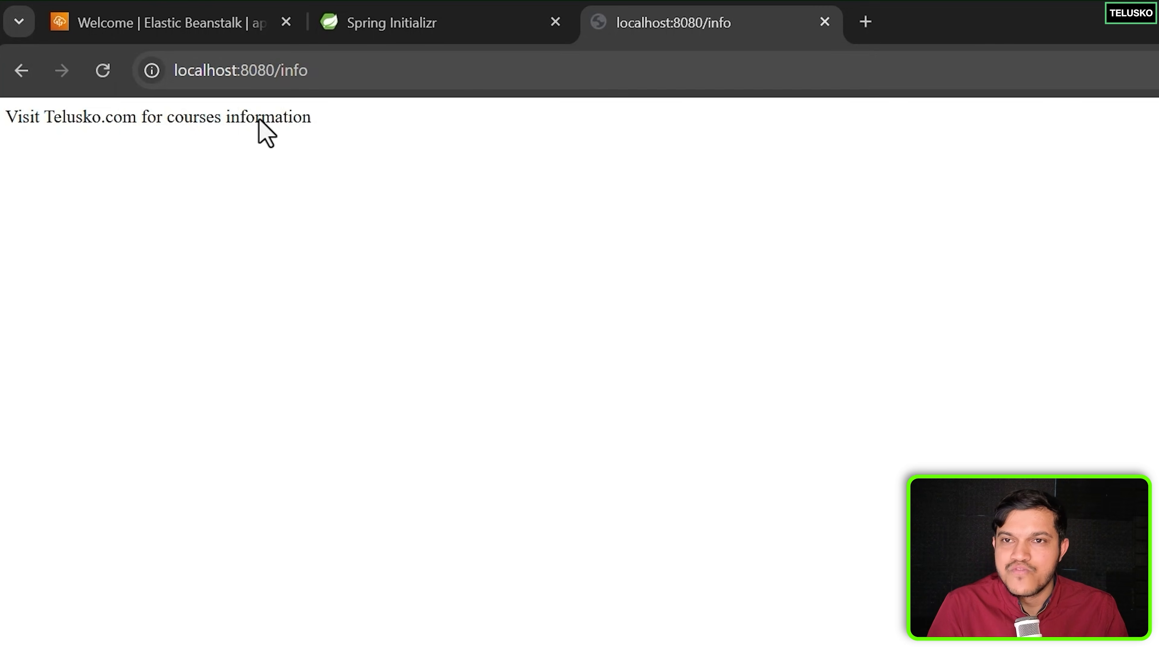
scroll(195, 186, up, 6)
scroll(194, 176, left, 6)
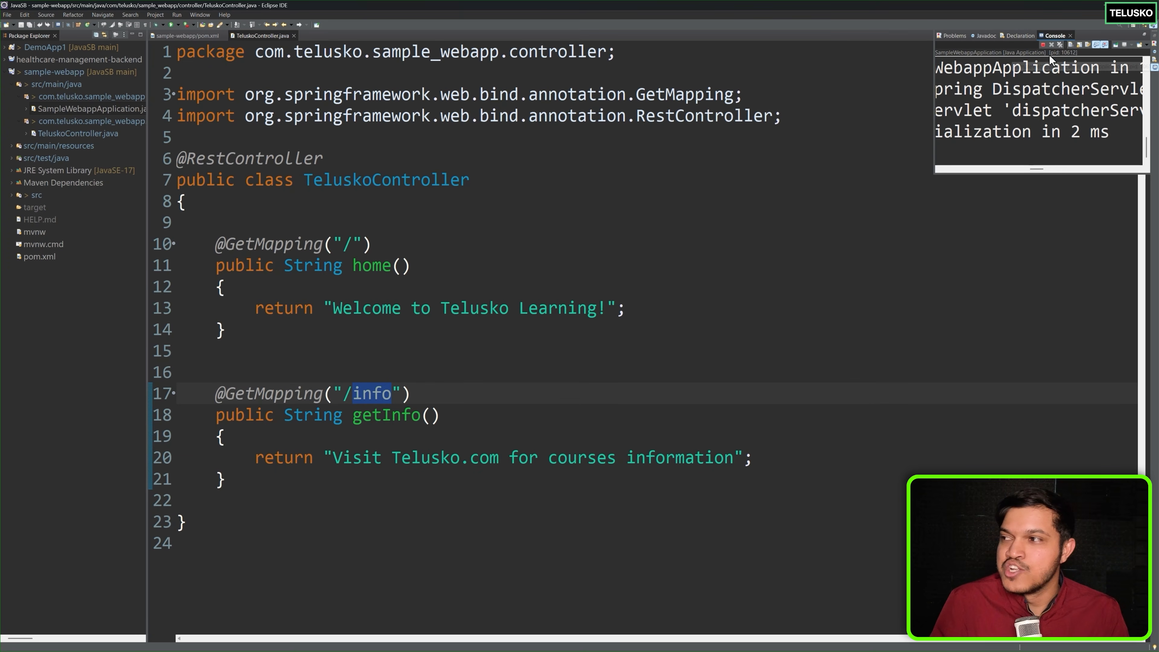
- Terminate the running SampleWebappApplication and close the console
click(1043, 44)
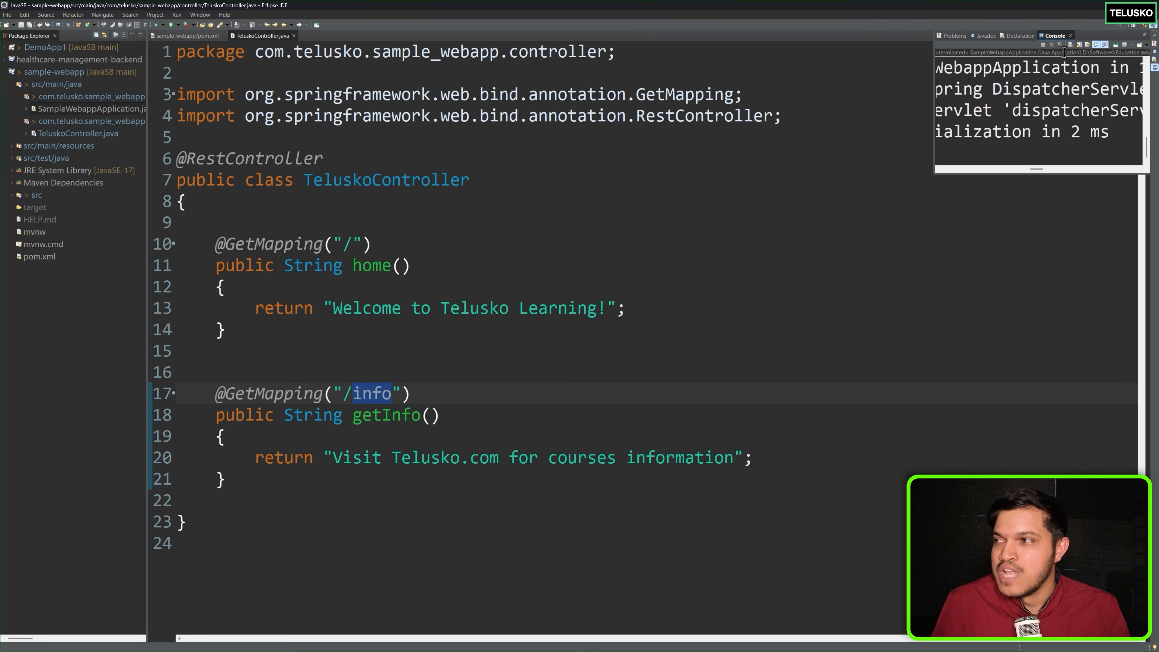
click(1071, 36)
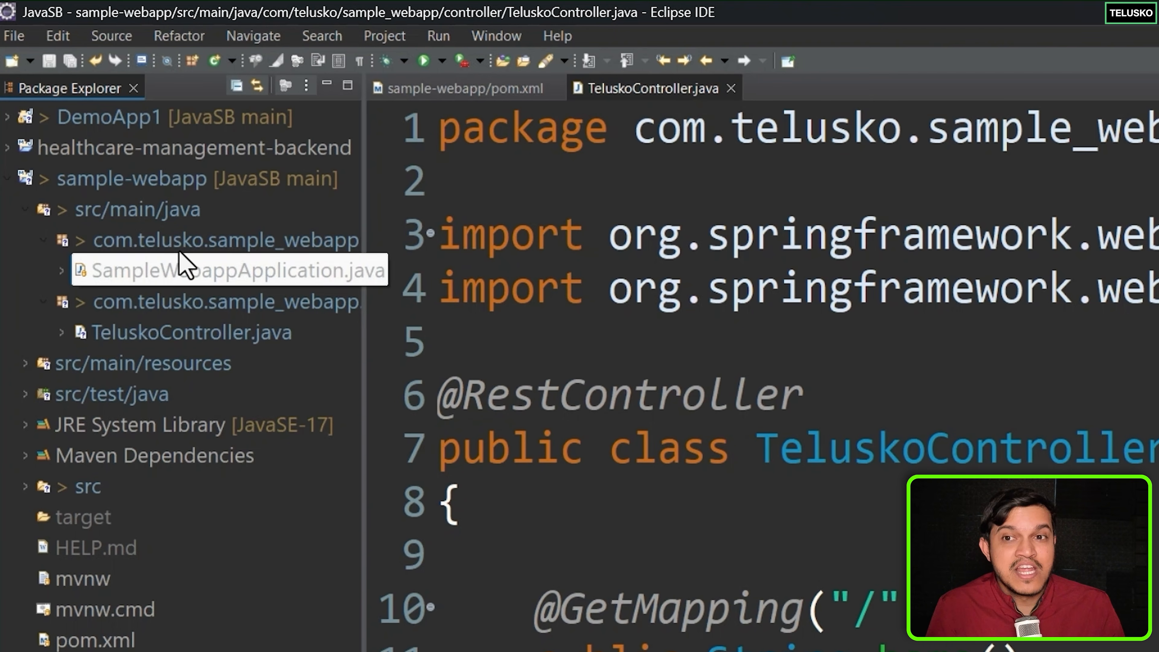
- Open the application.properties file from src/main/resources of the sample-webapp project
click(26, 365)
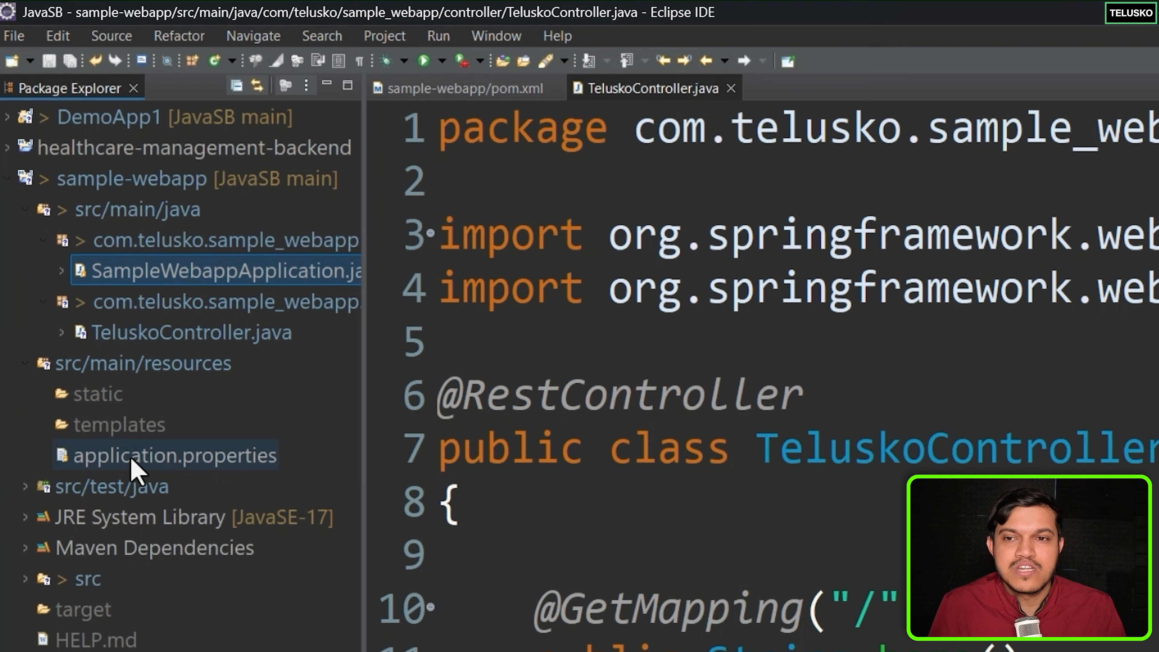
click(133, 468)
double_click(132, 471)
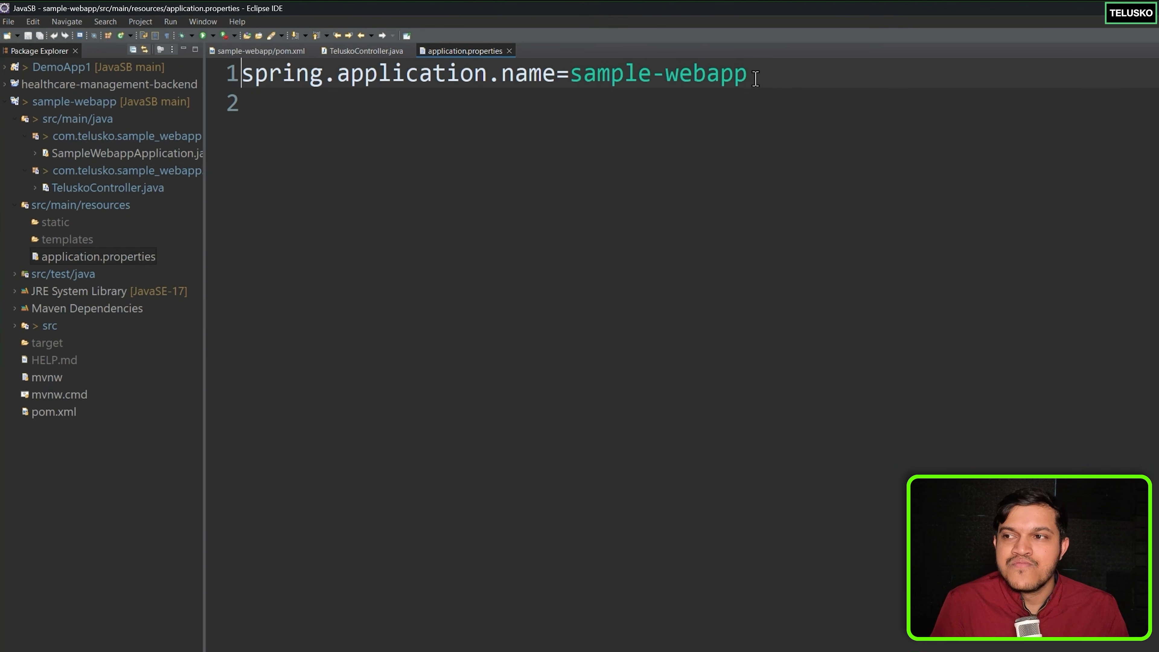
- Add the line server.port=5000 below the application name in application.properties and save the file
click(761, 76)
key(Return)
key(Return)
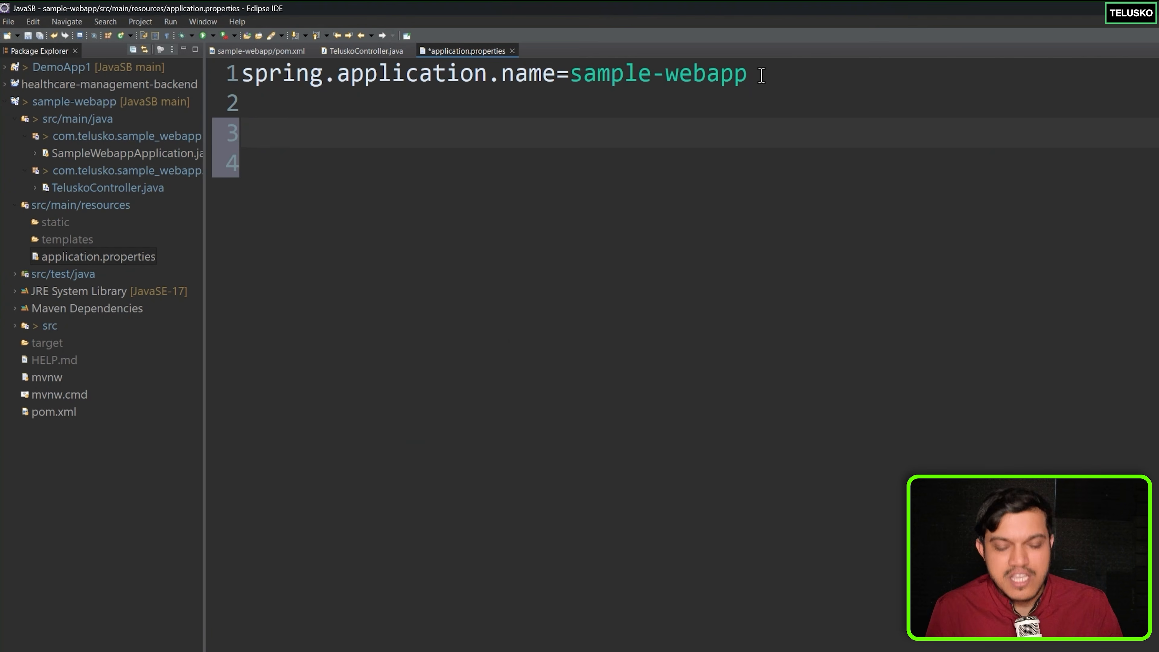
text(server)
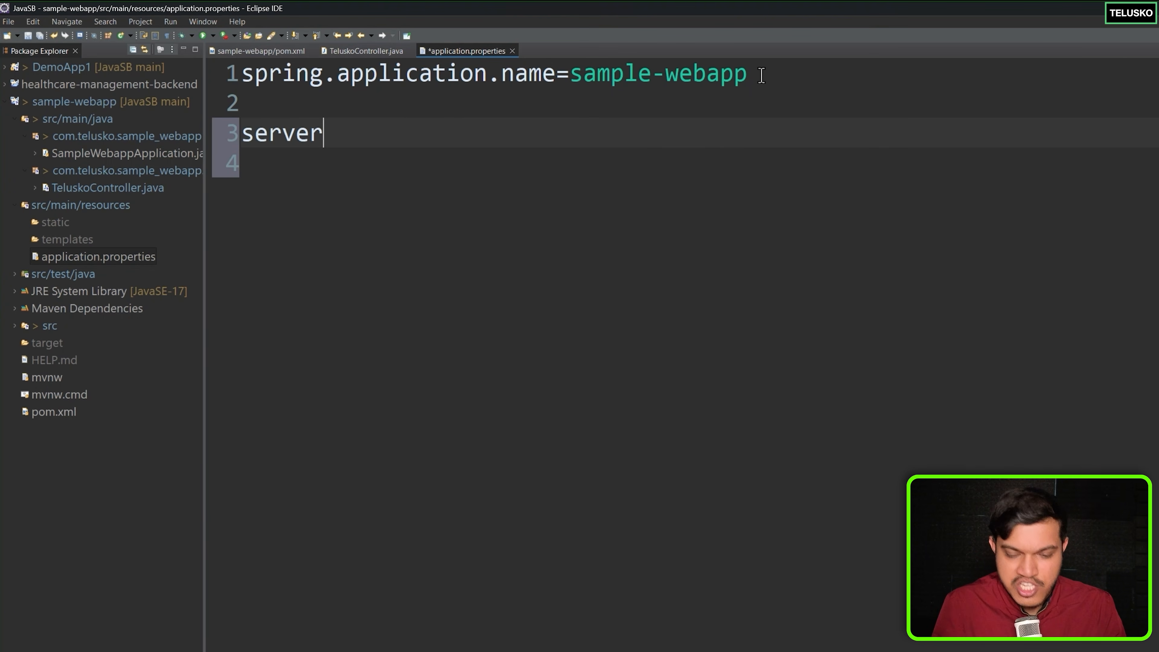
text(.por)
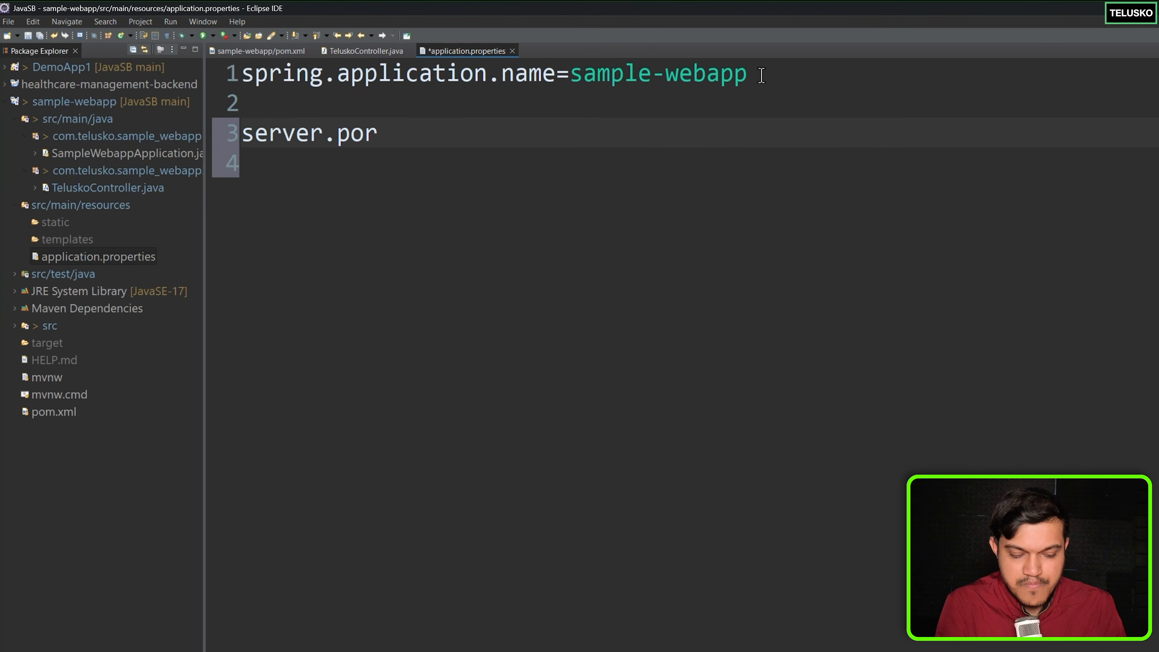
text(t=5)
text(0000)
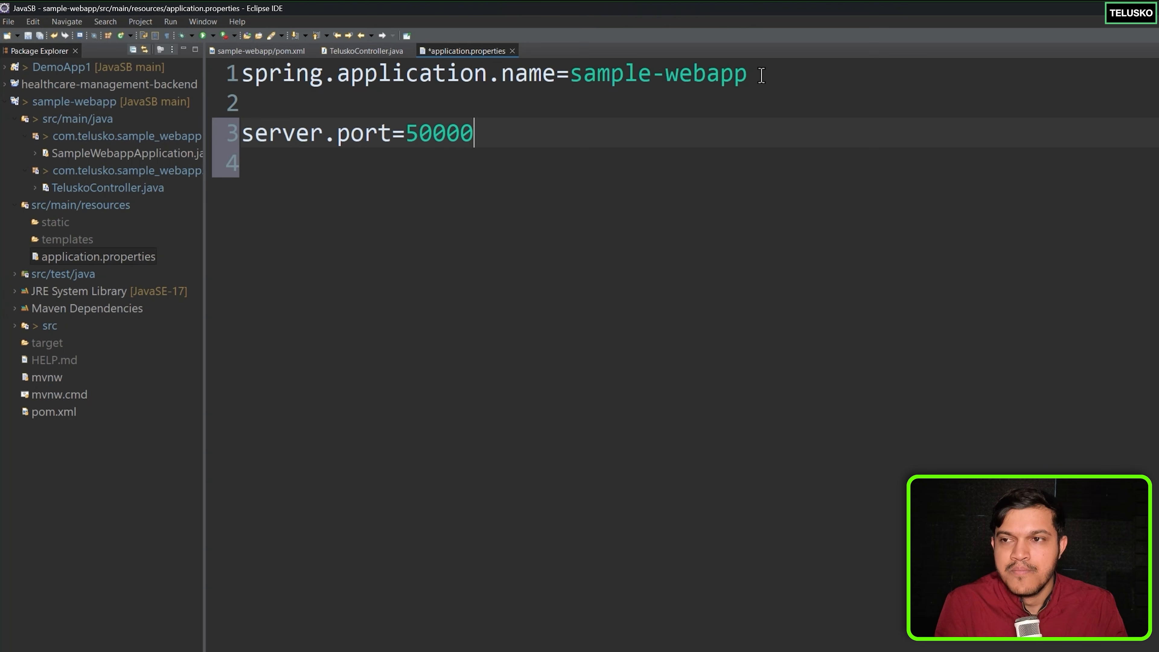
key(BackSpace)
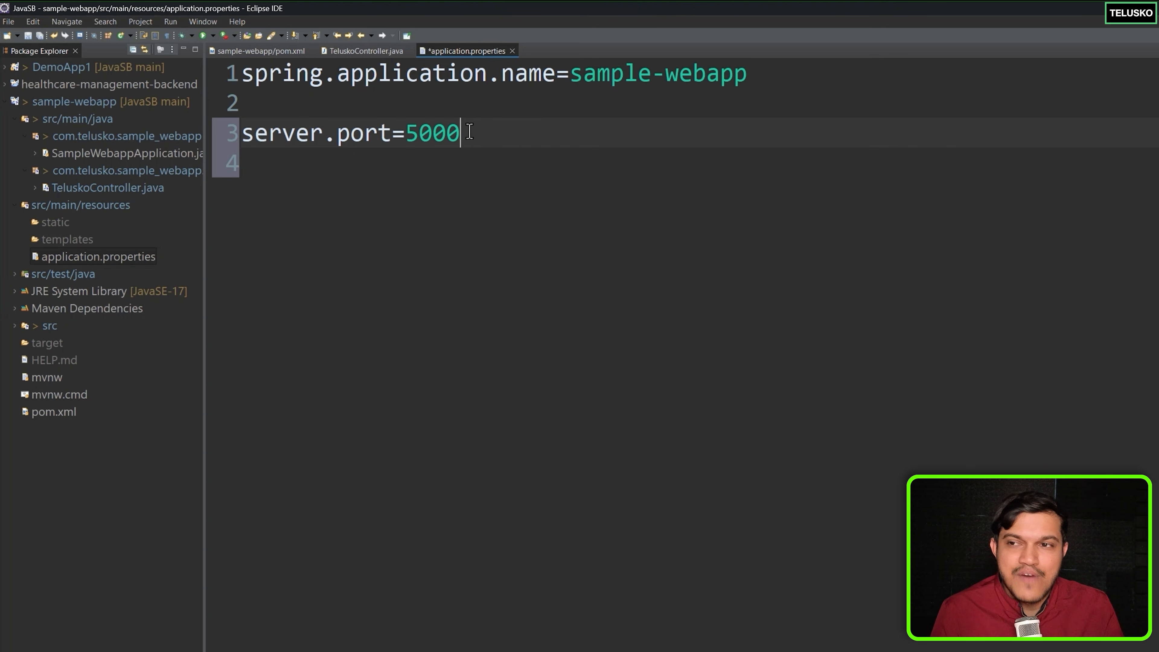
key(ctrl+s)
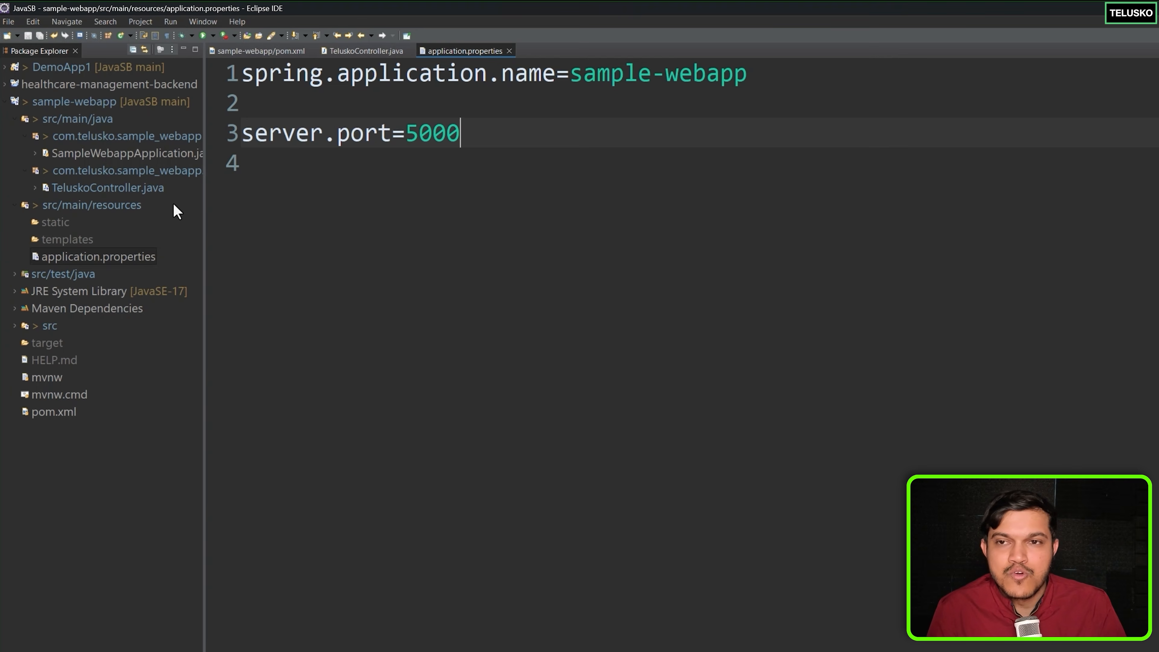
- Run a Maven build on the sample-webapp project with the goals clean package
click(74, 102)
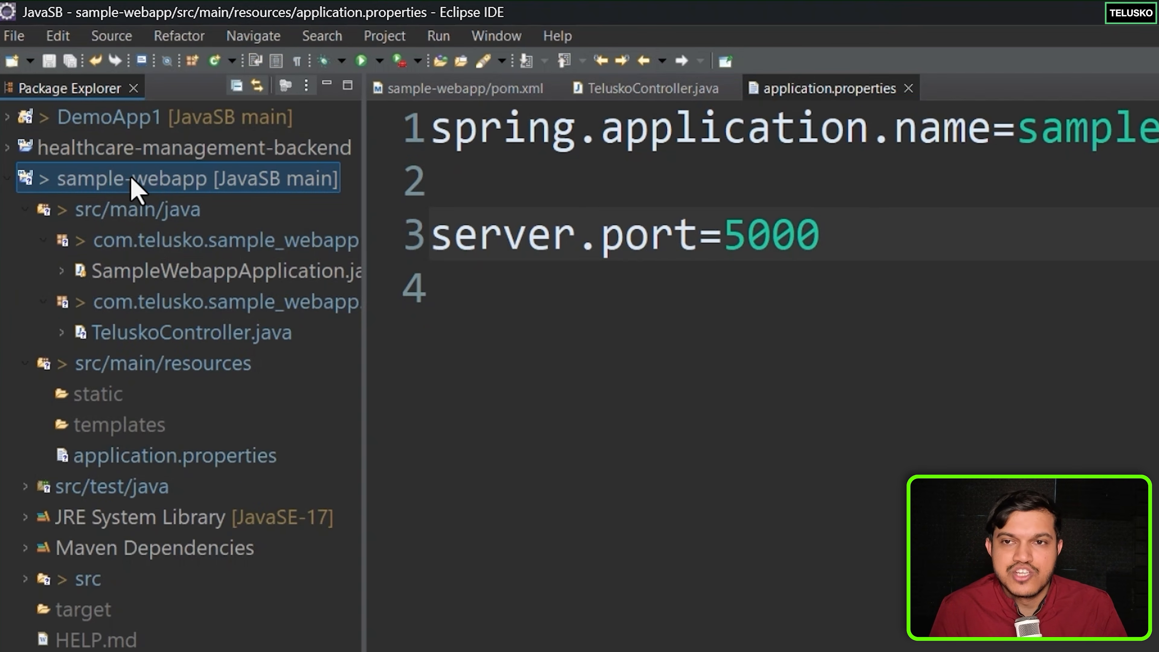
right_click(135, 187)
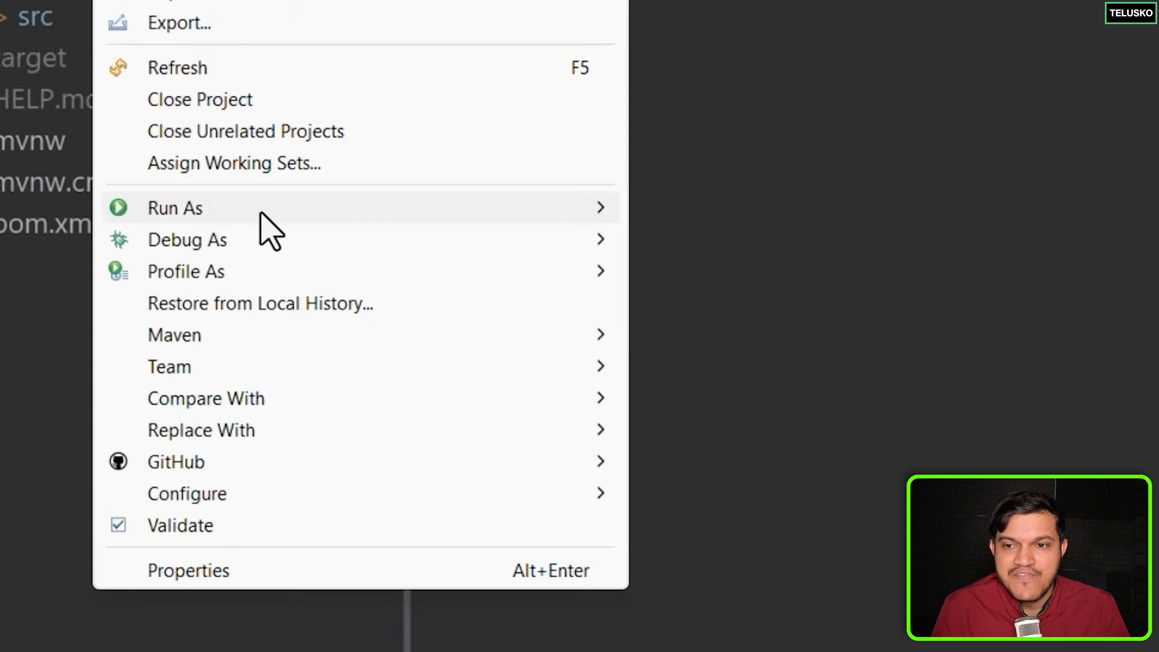
mouse_move(363, 214)
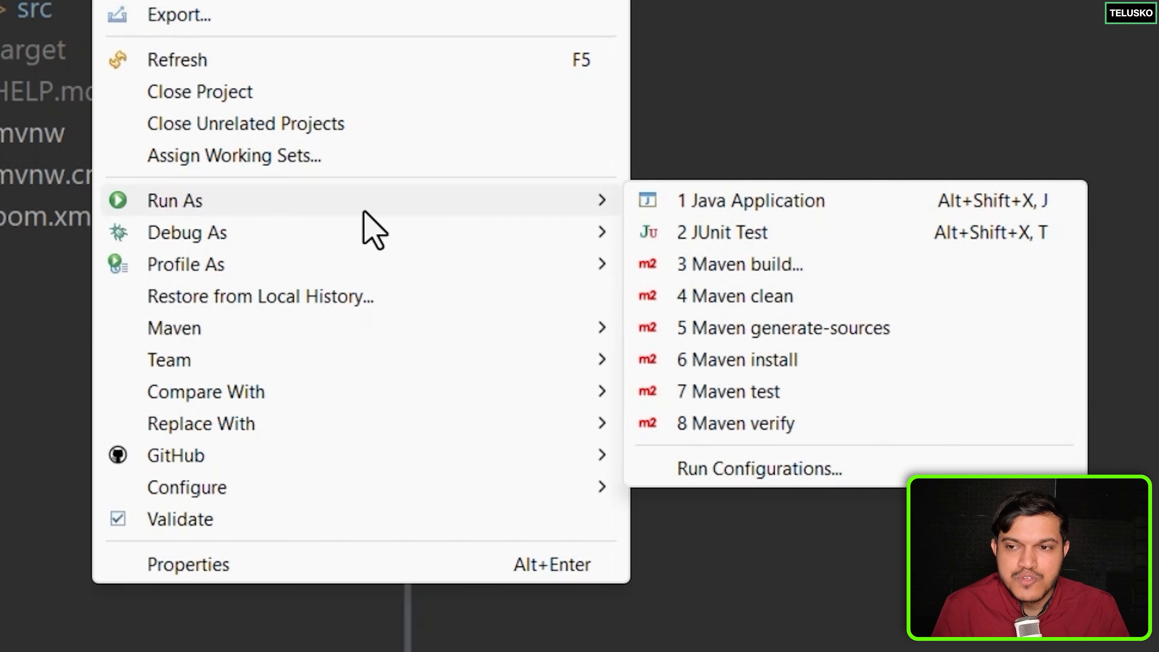
click(741, 272)
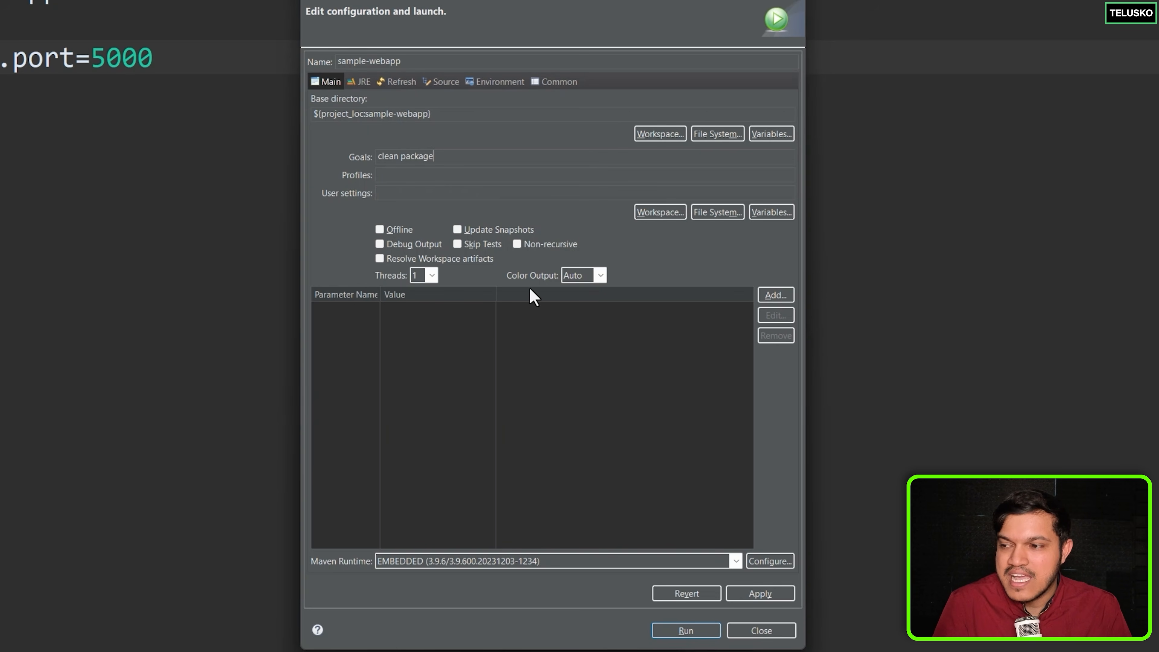
click(756, 593)
click(688, 631)
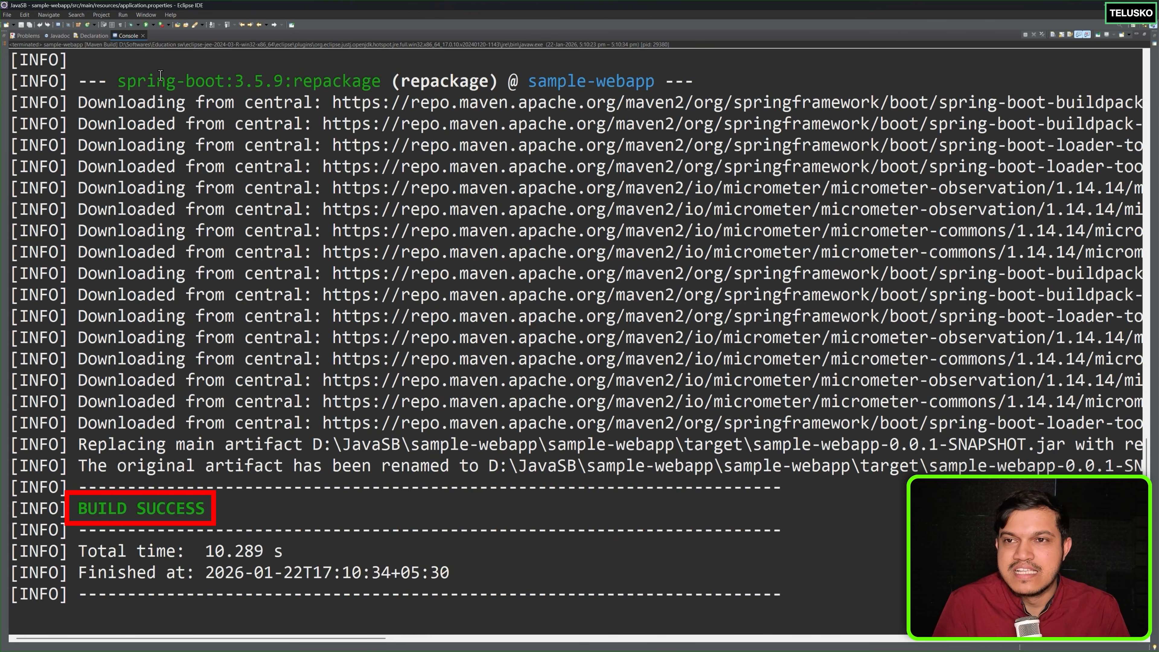
- Restore the normal workbench layout, refresh the sample-webapp project and expand its target folder
double_click(130, 35)
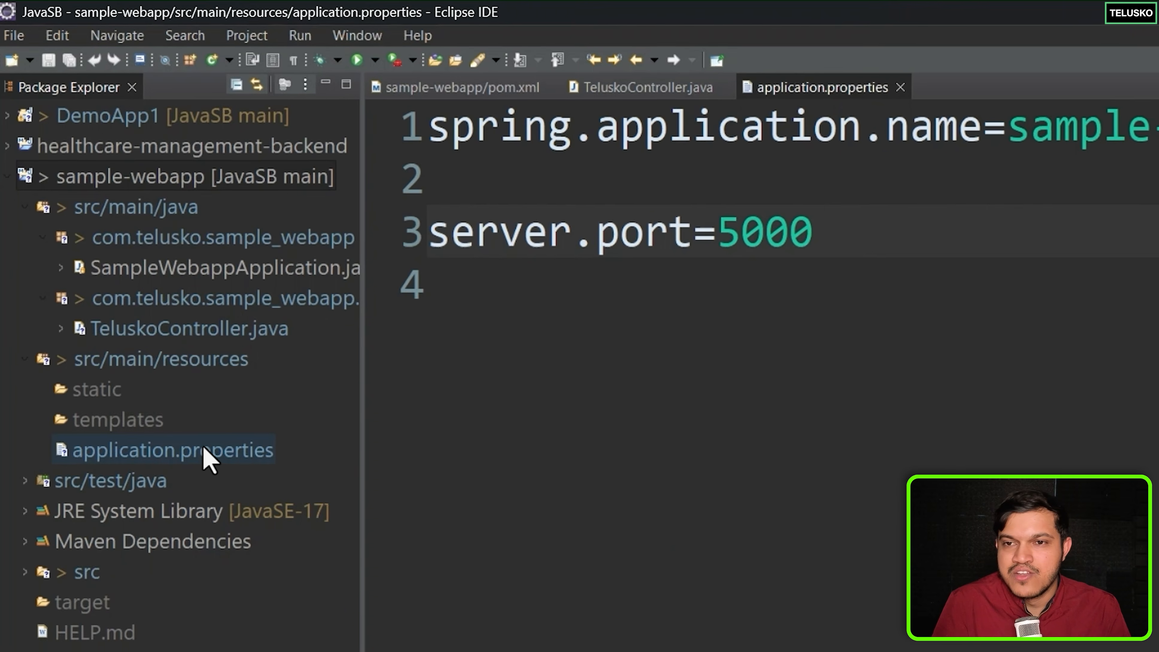
click(86, 183)
right_click(86, 184)
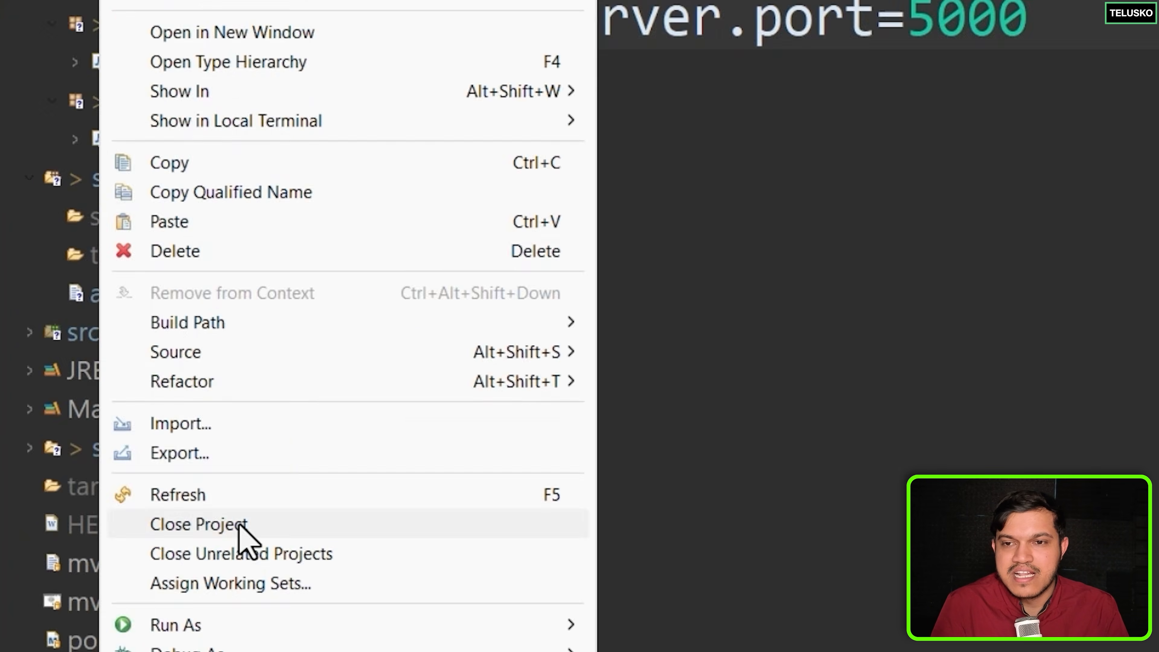
click(183, 496)
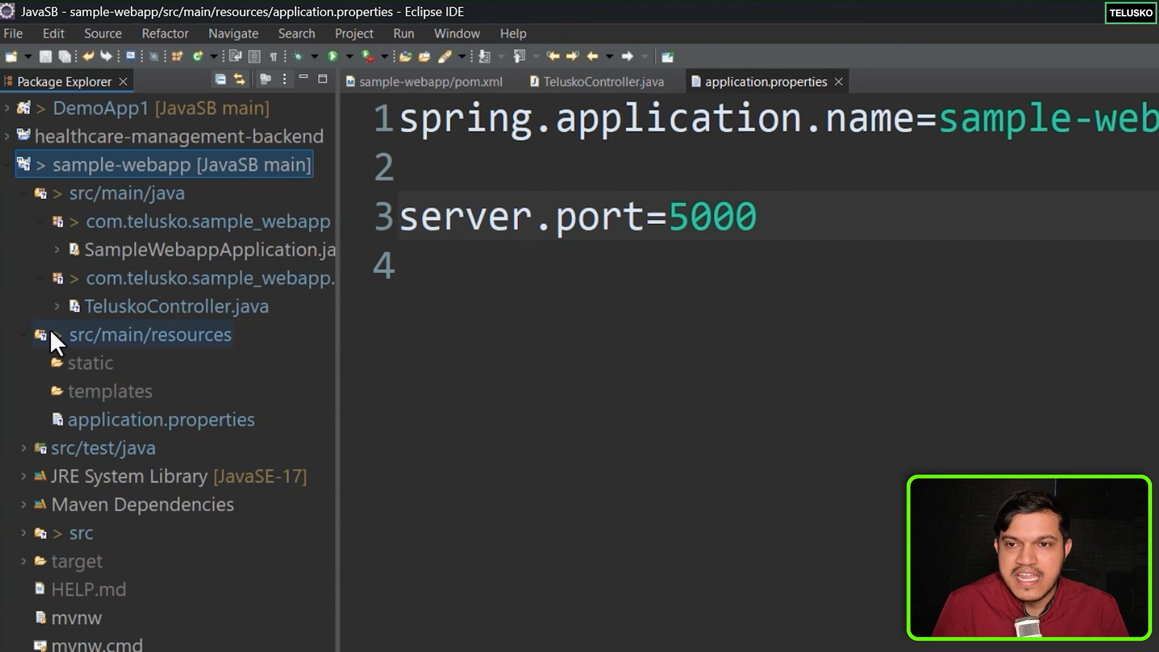
click(23, 561)
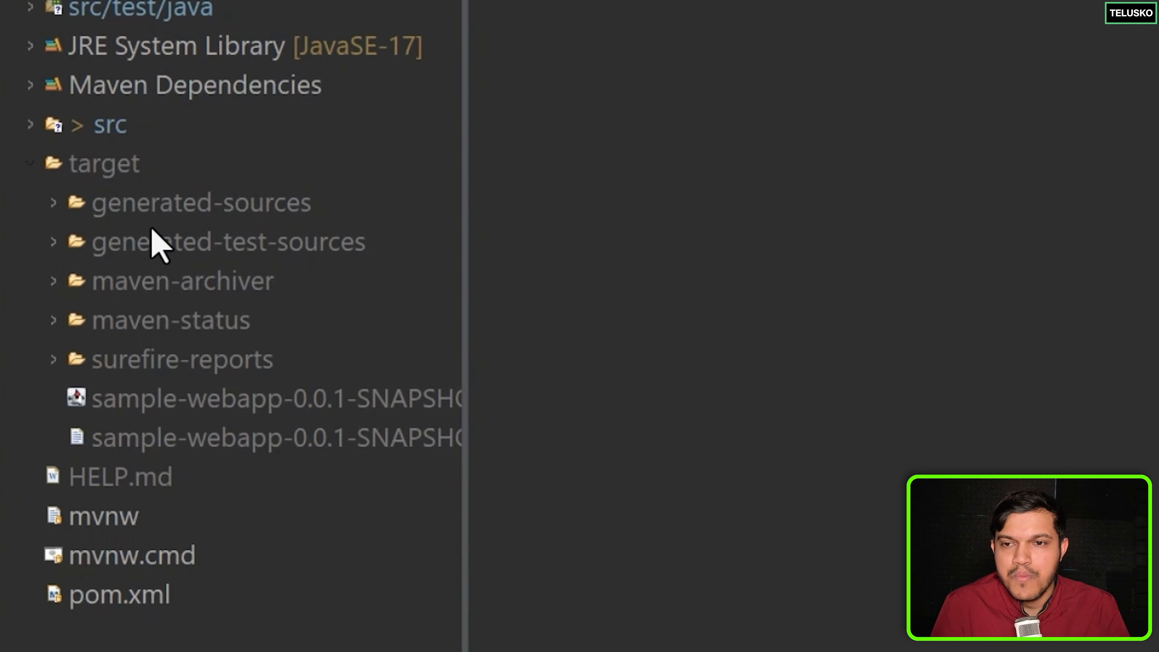
- Add <finalName>simpleapp</finalName> inside the build section of pom.xml, above the plugins, and save the file
double_click(119, 599)
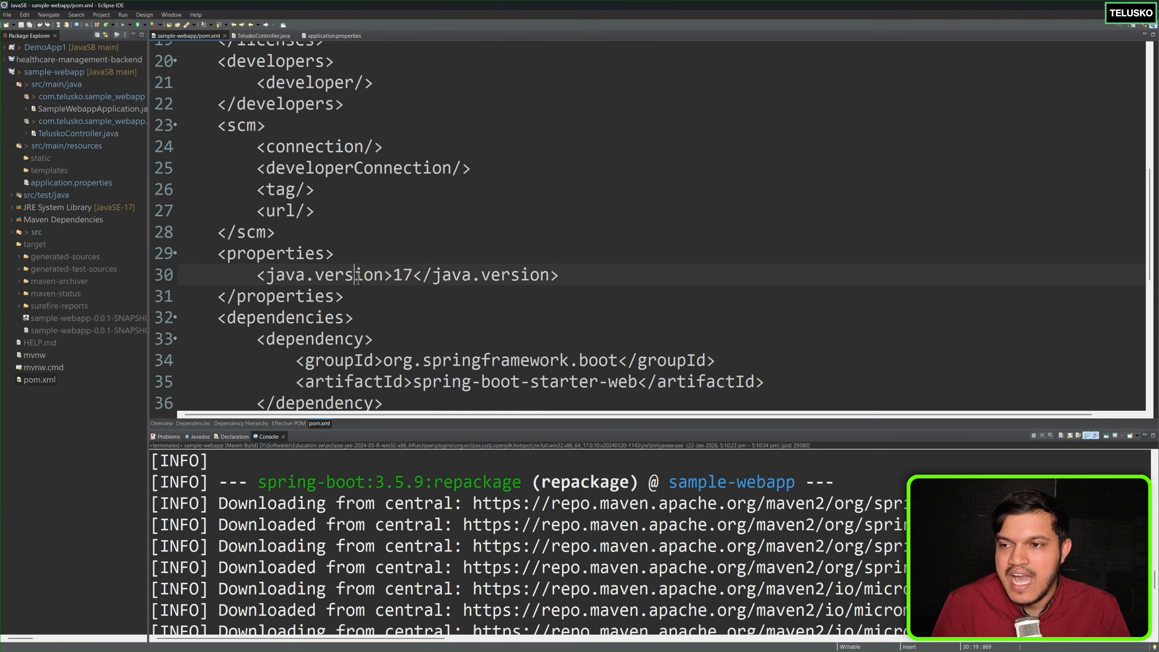
scroll(358, 278, down, 6)
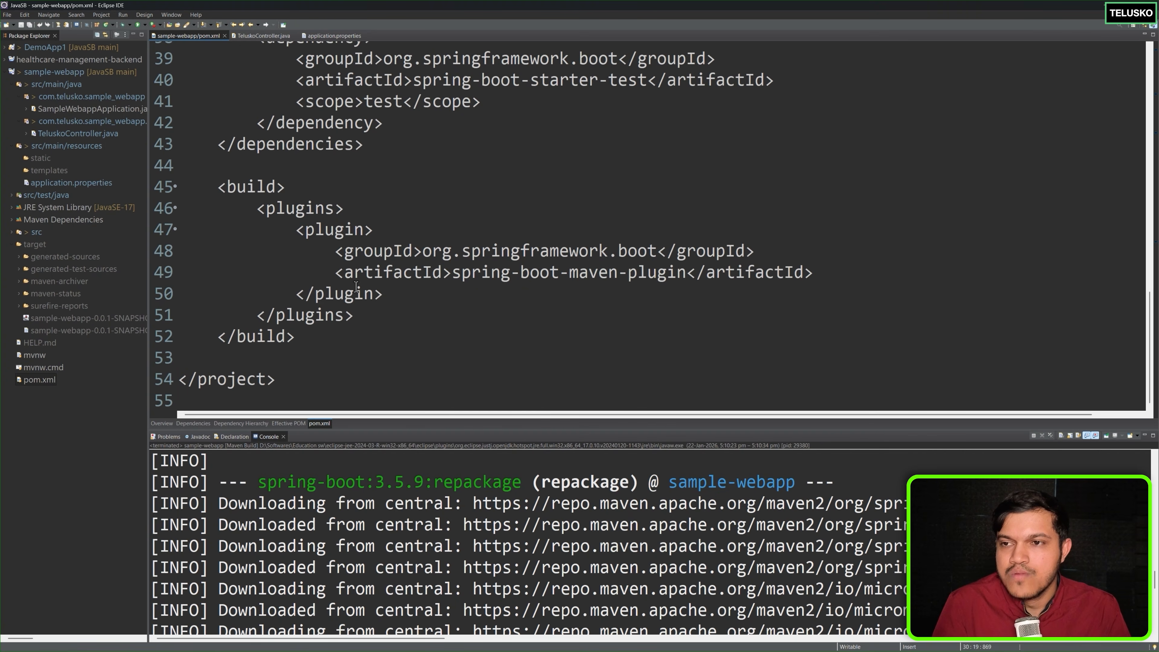
key(Return)
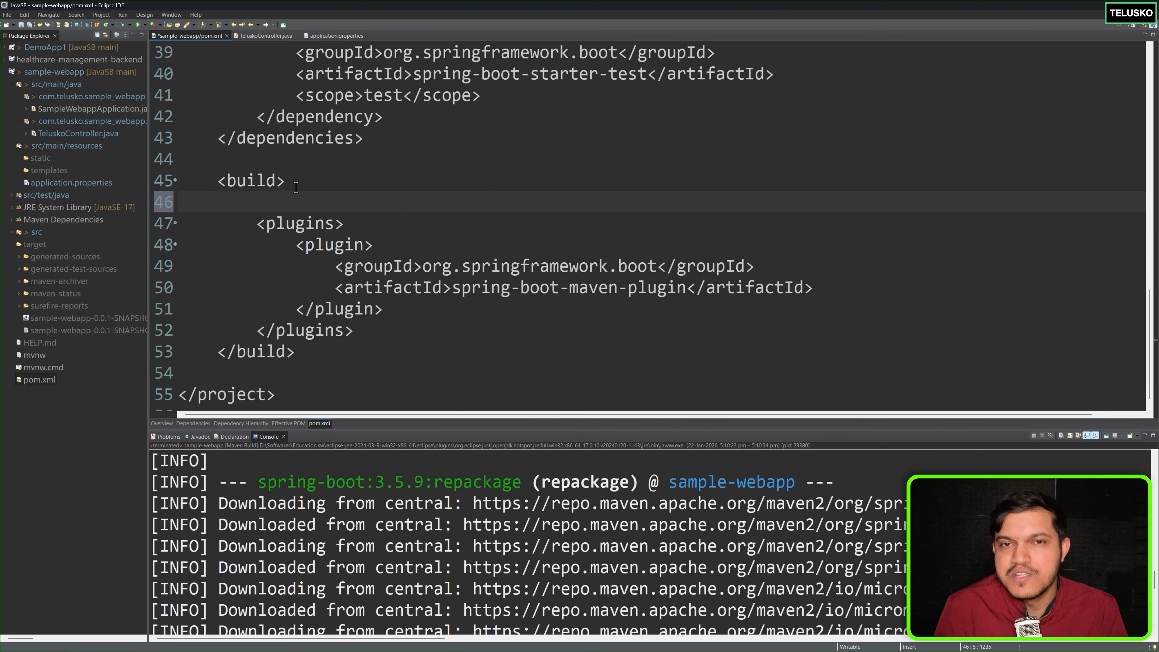
key(Tab)
key(ctrl+s)
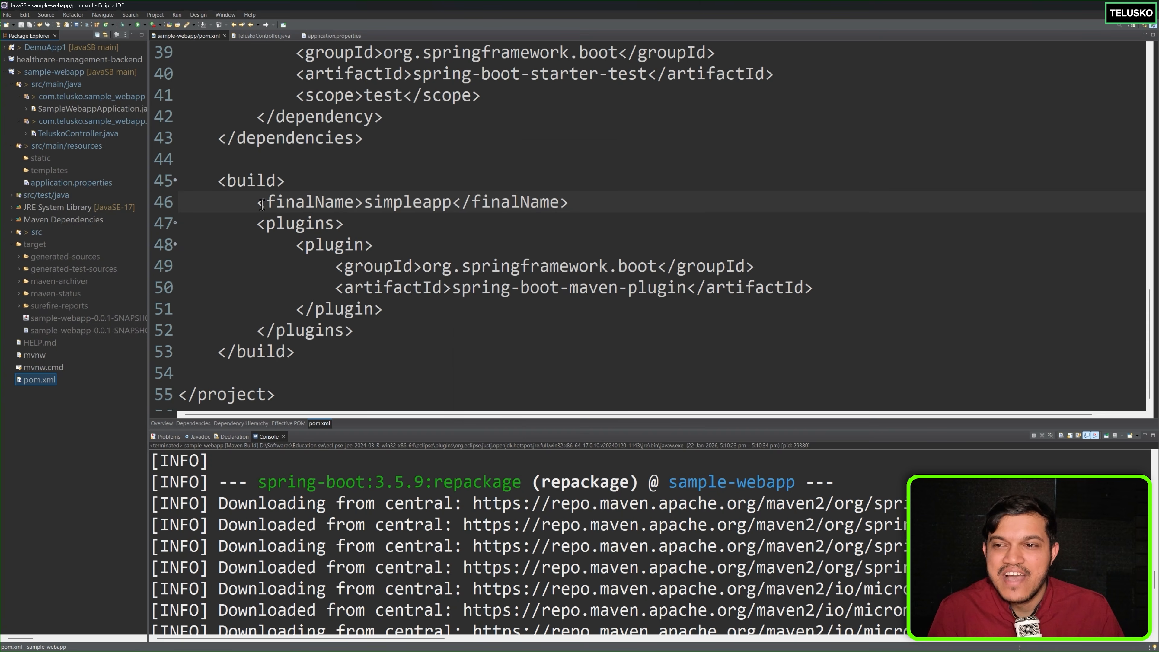
- Update the sample-webapp Maven project from pom.xml so the new final name is applied
drag(262, 204, 502, 211)
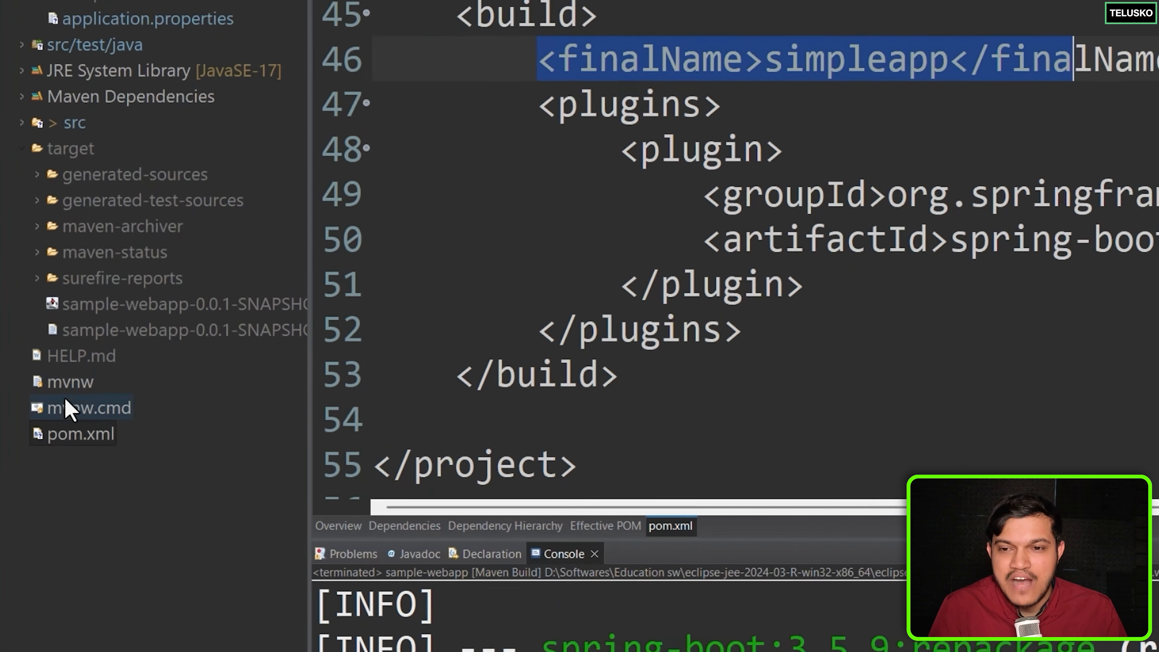
right_click(53, 435)
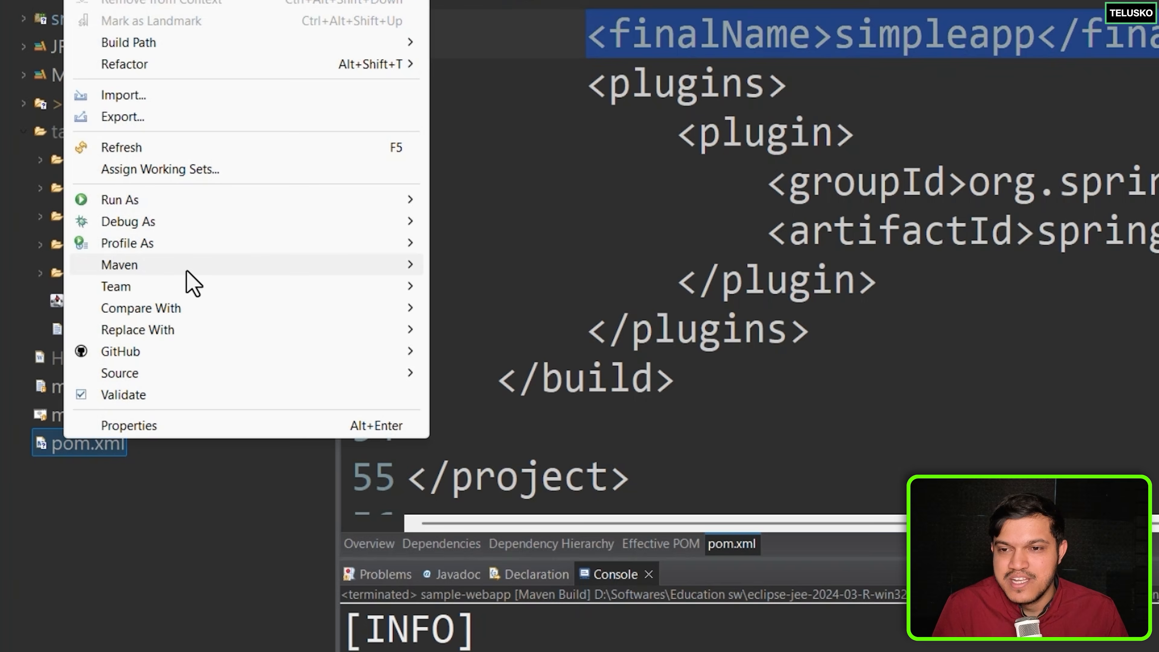
mouse_move(187, 270)
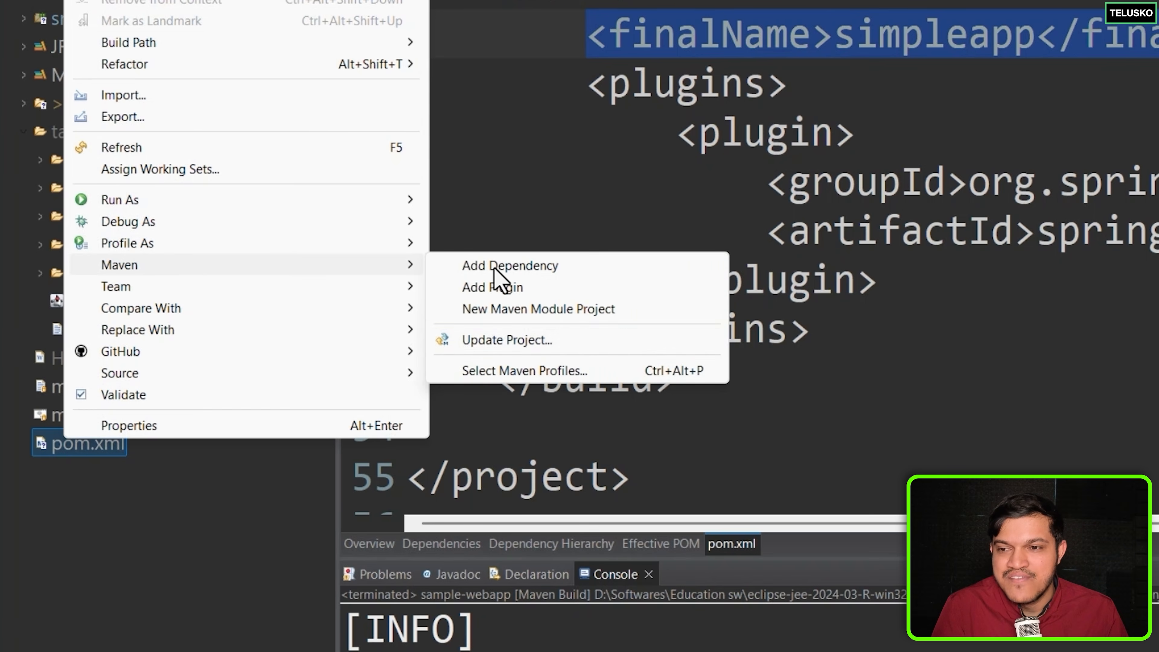
click(453, 339)
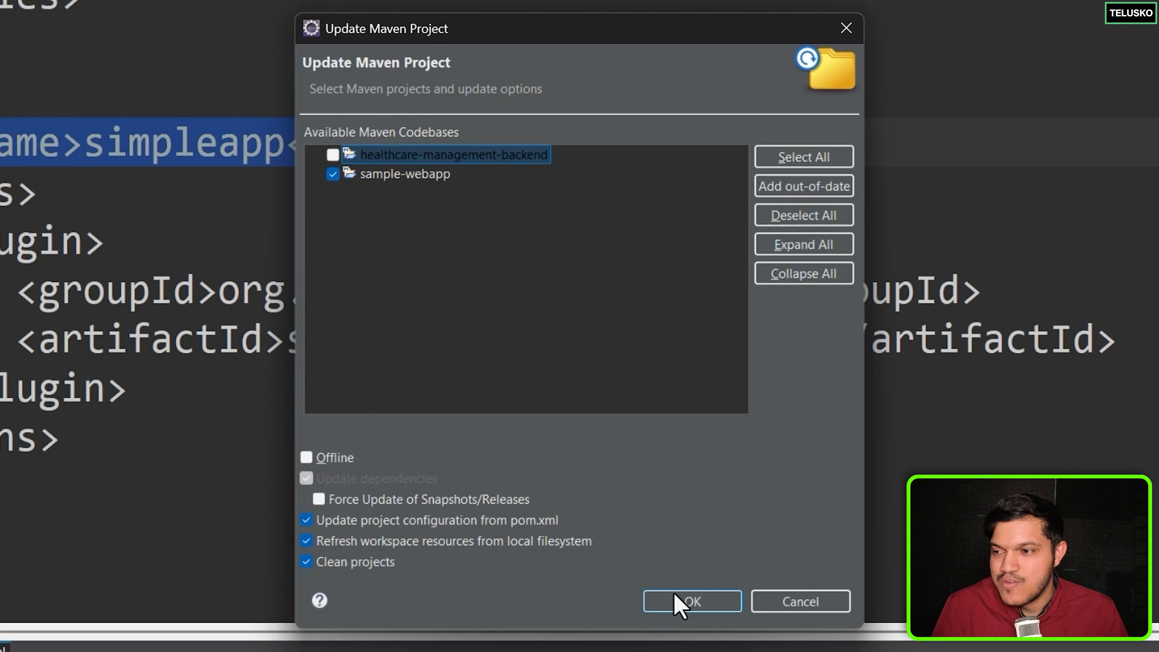
click(685, 602)
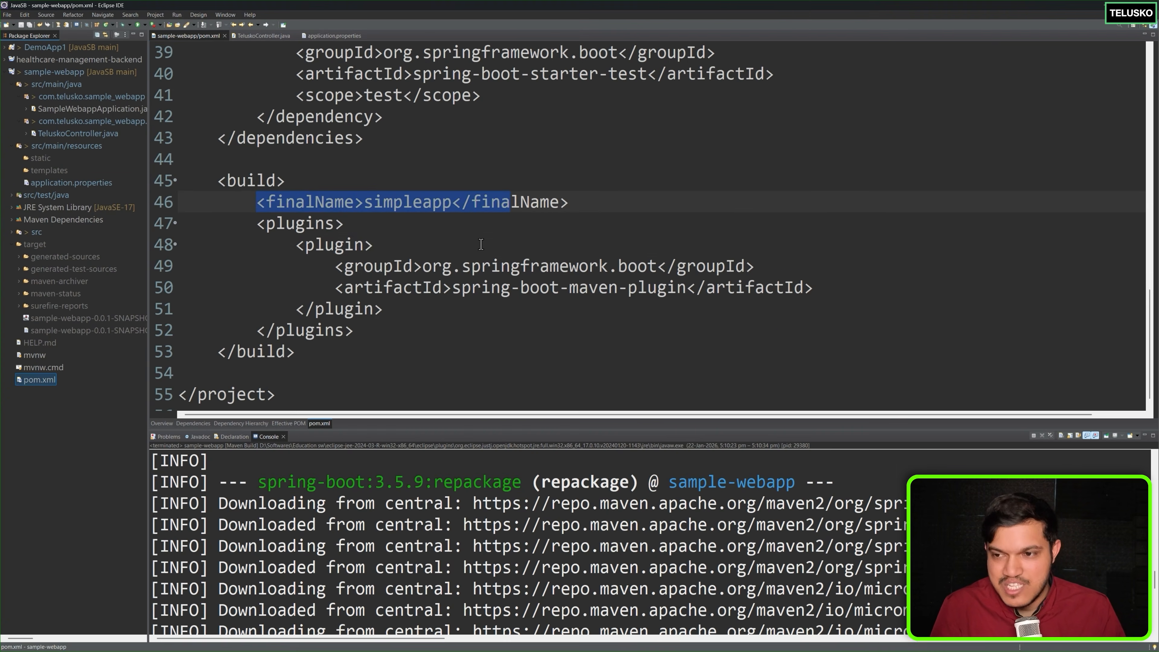
click(481, 245)
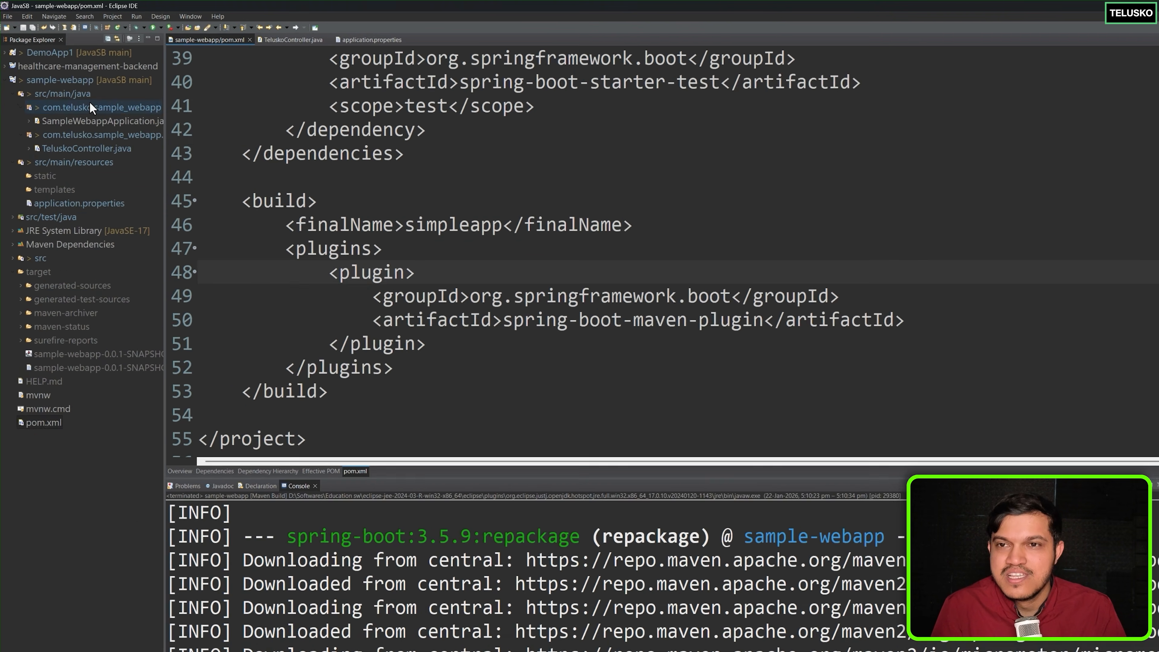
- Rebuild sample-webapp with a new Maven build using the goals clean package, and check the build result
click(54, 72)
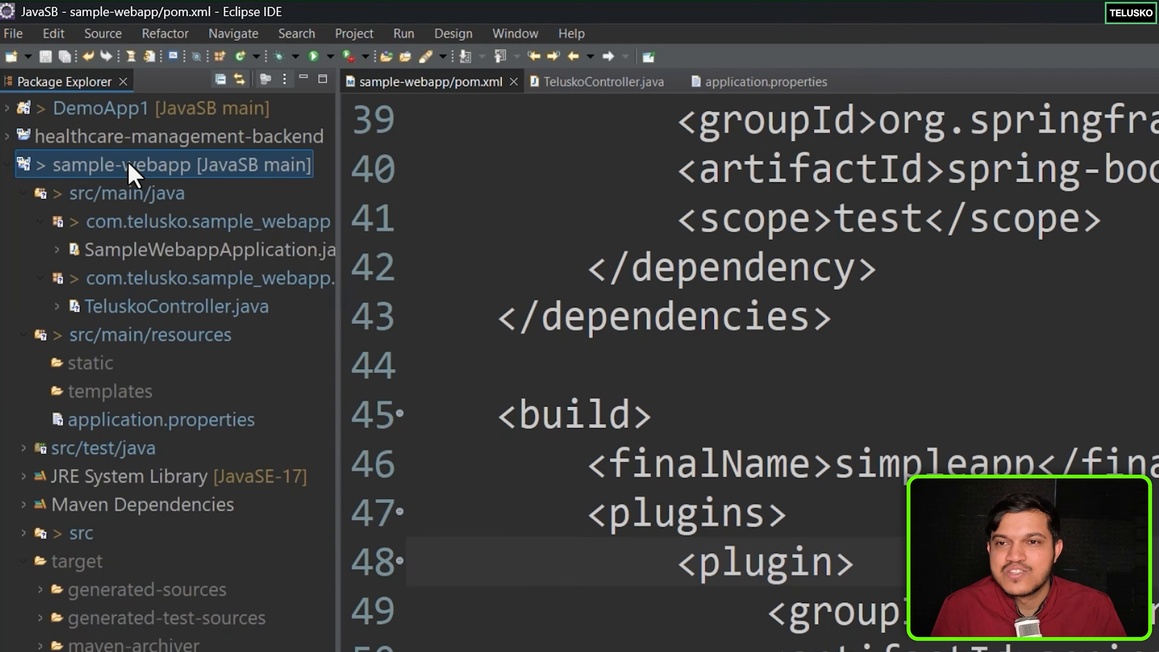
right_click(57, 71)
mouse_move(335, 262)
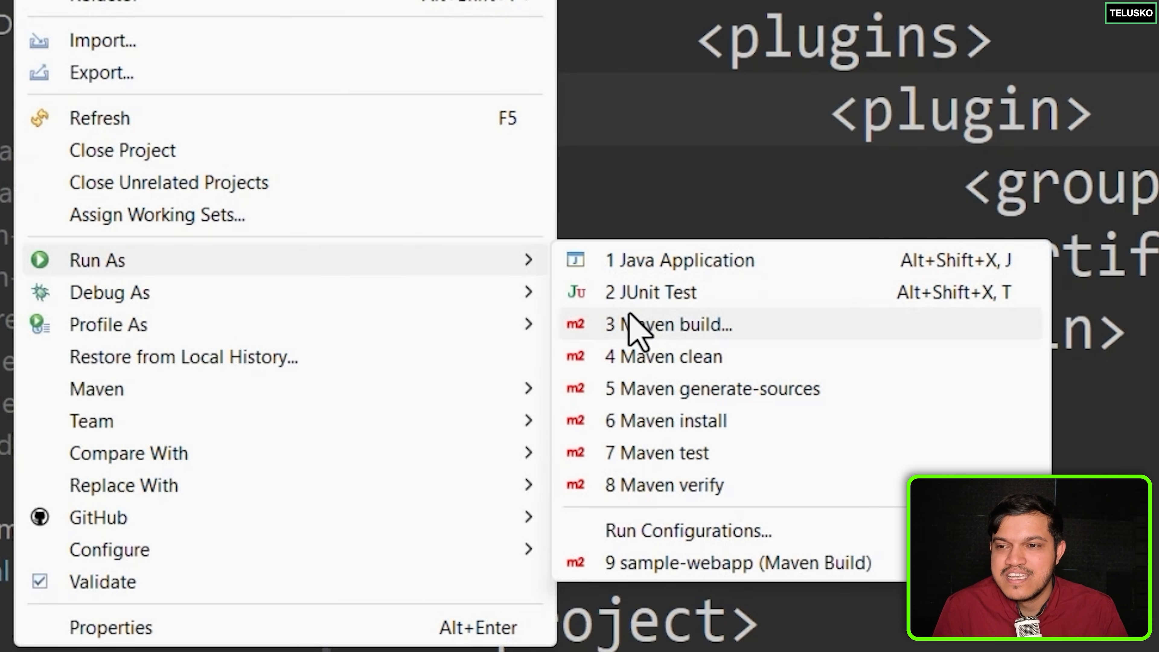
click(634, 327)
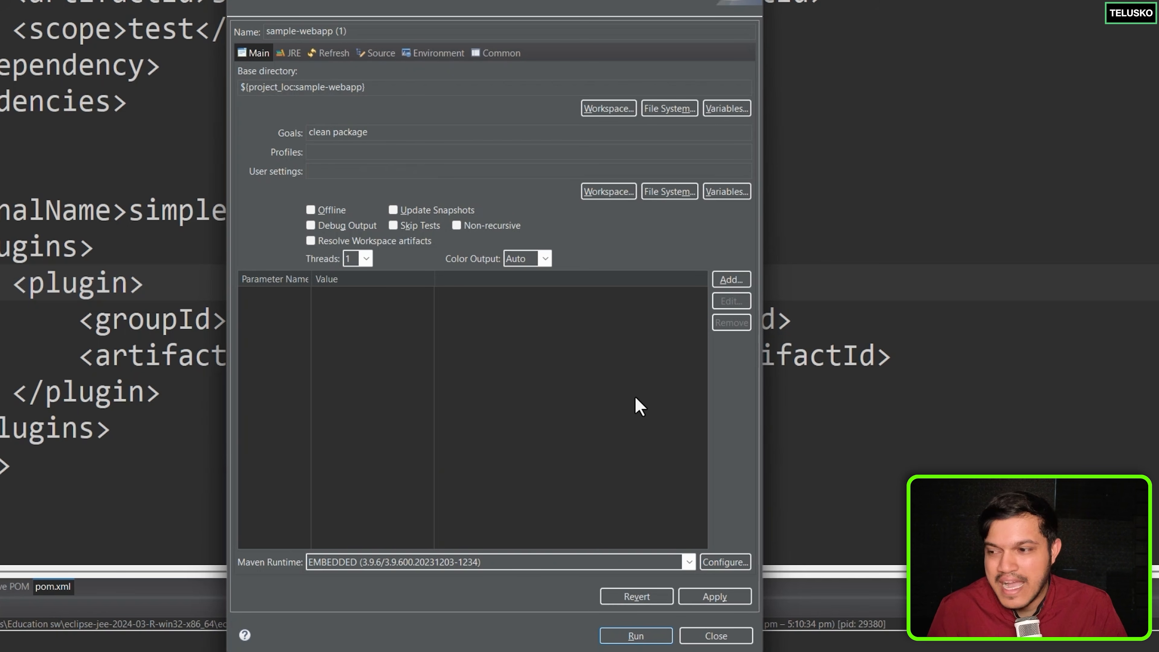
click(698, 598)
click(636, 635)
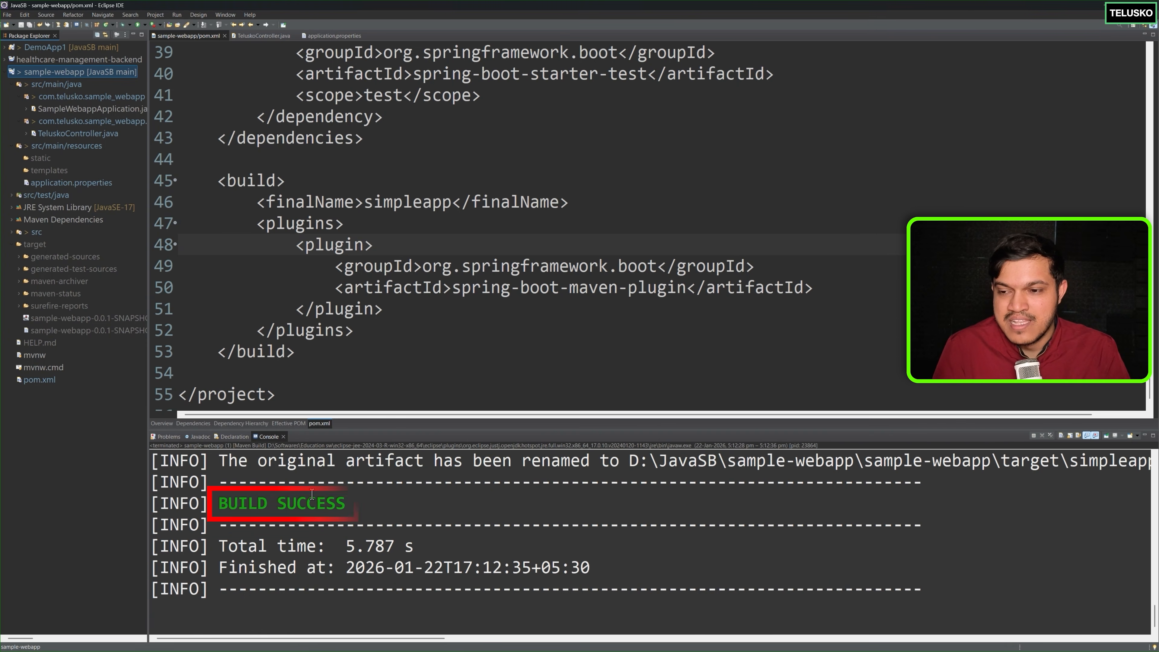
drag(345, 503, 230, 504)
- Refresh the sample-webapp project and find simpleapp.jar in its target folder
click(36, 72)
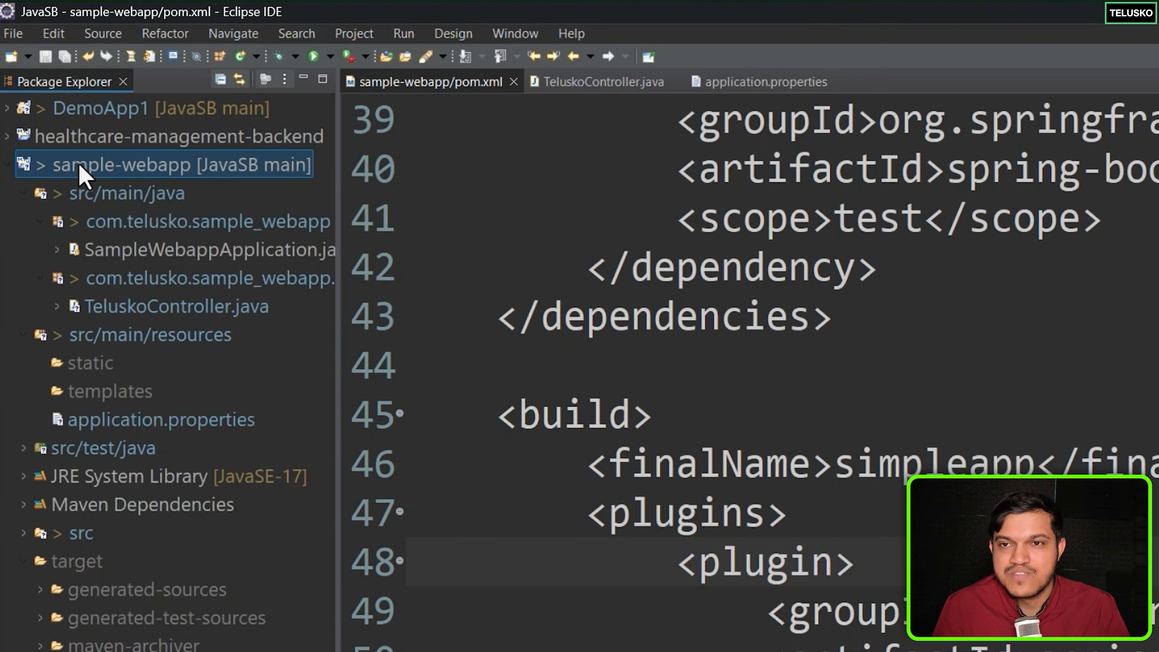
right_click(85, 176)
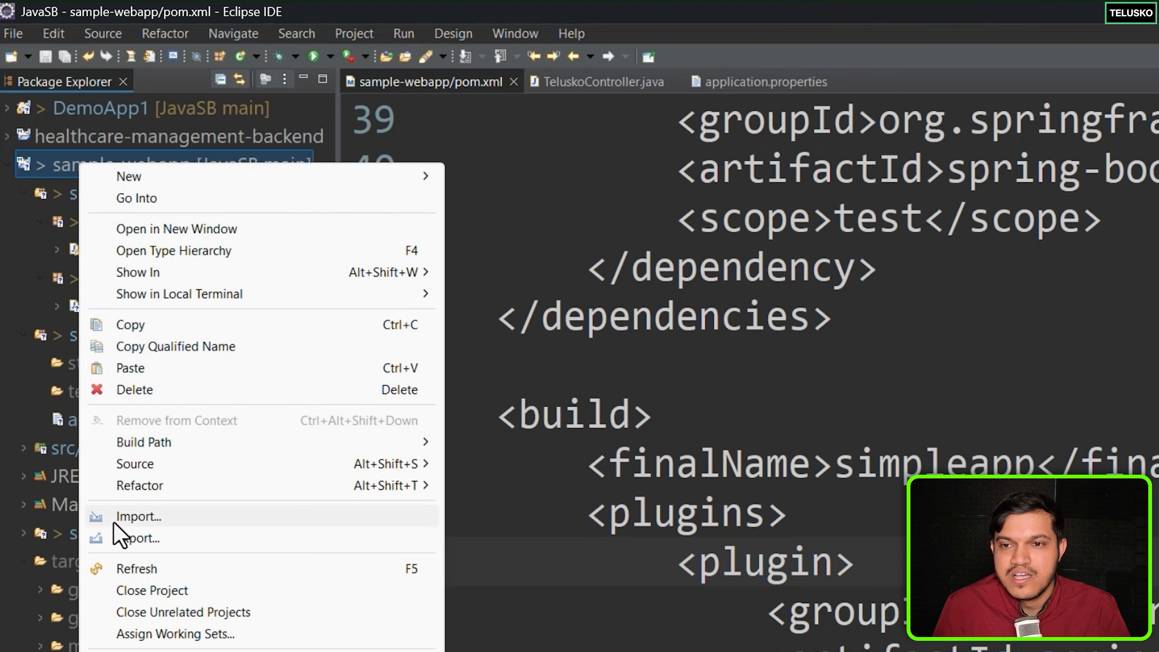
click(129, 570)
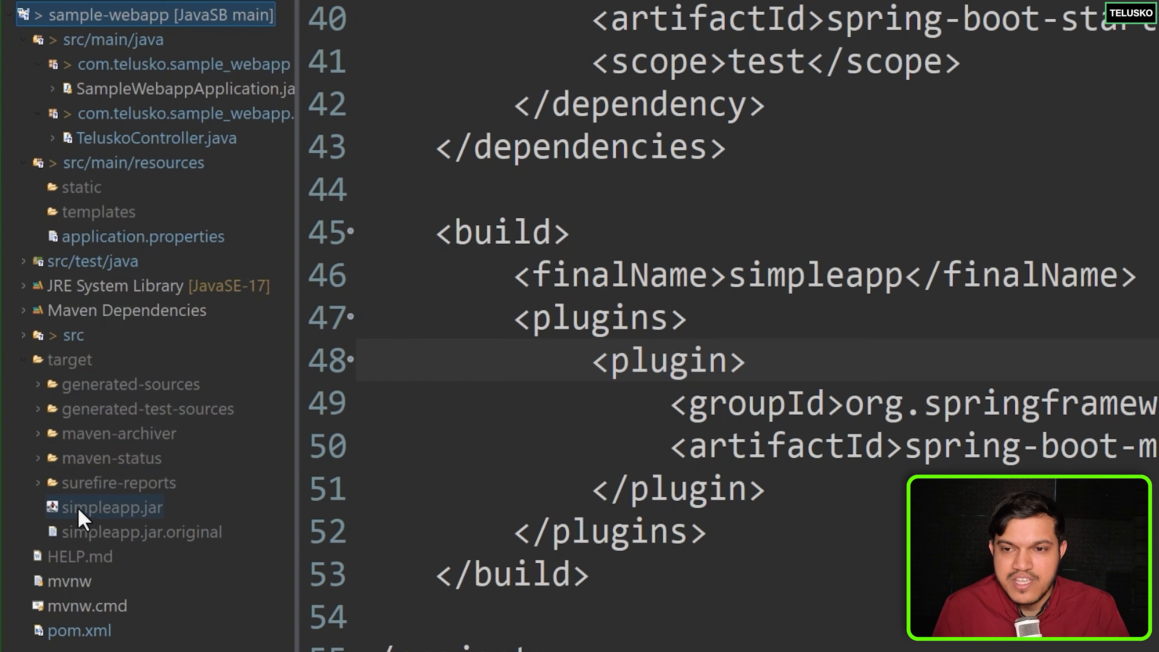
click(24, 360)
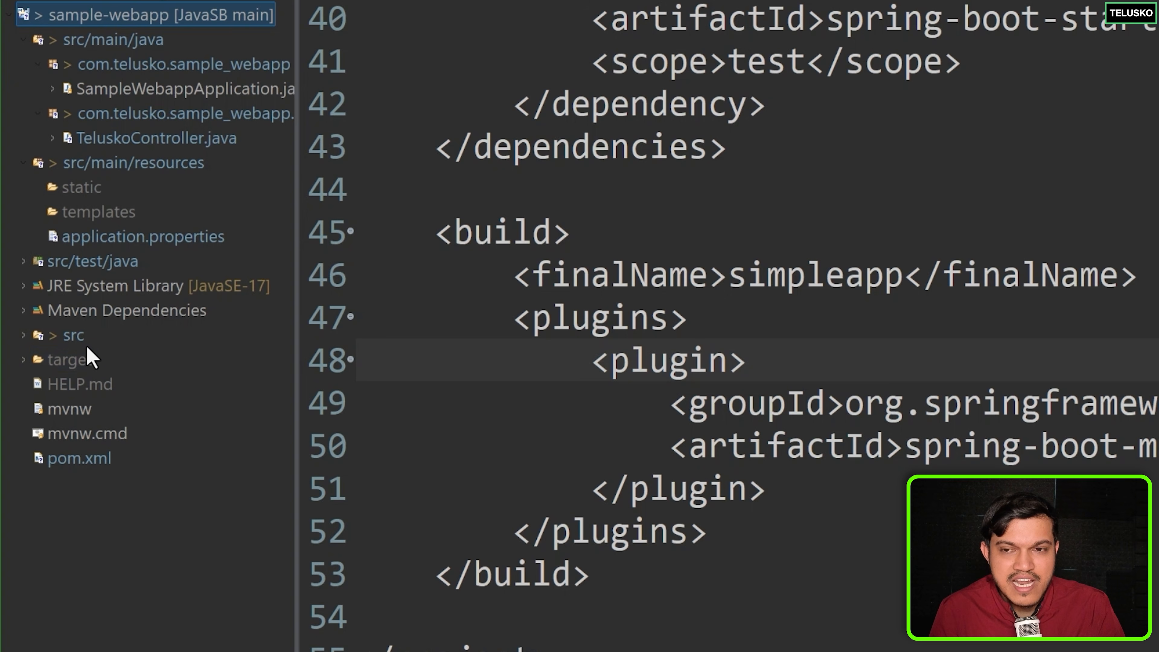
click(23, 360)
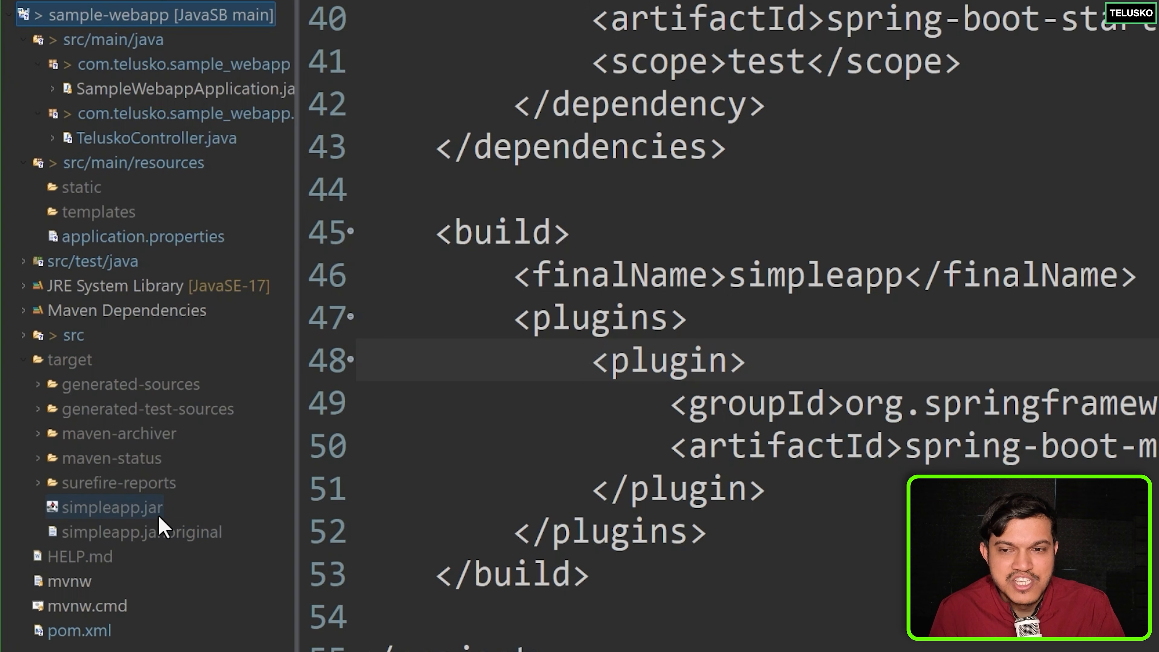
- Switch to the Elastic Beanstalk page in the browser, start creating a web server application and name it SimpleApp
click(573, 417)
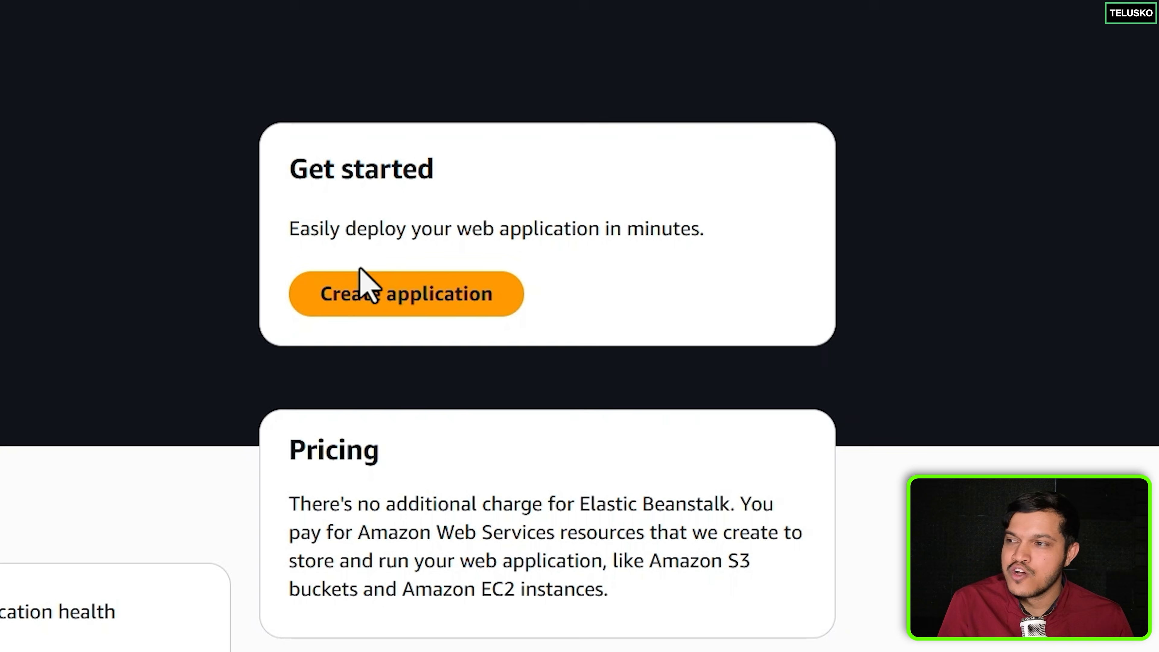
click(792, 316)
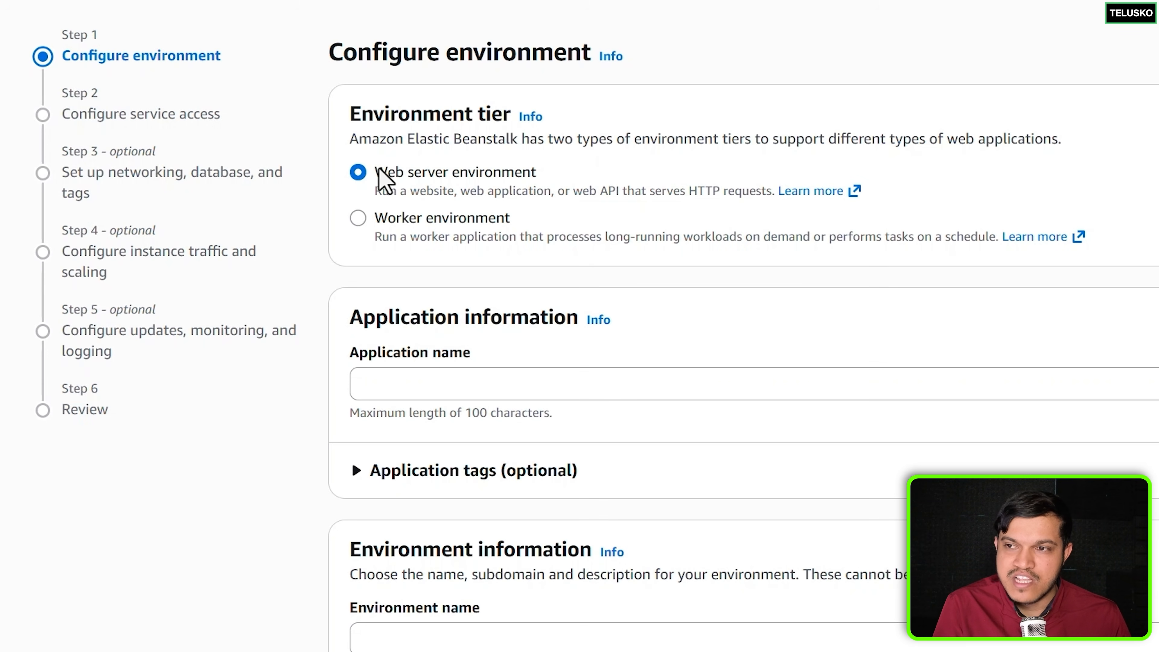
click(407, 381)
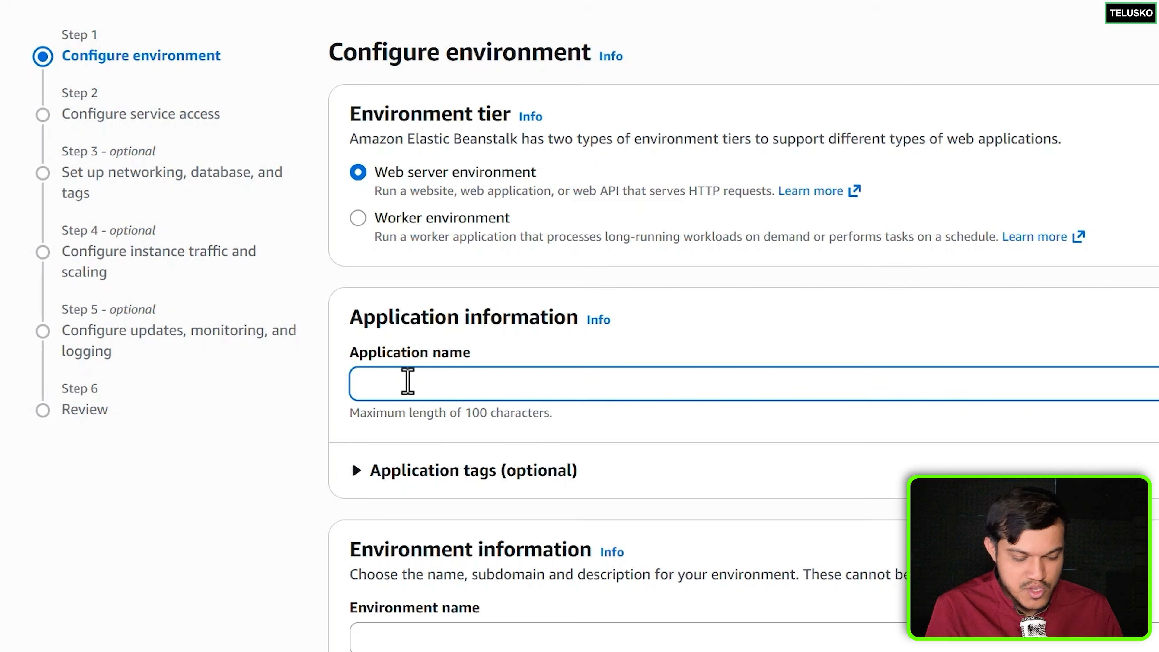
text(S)
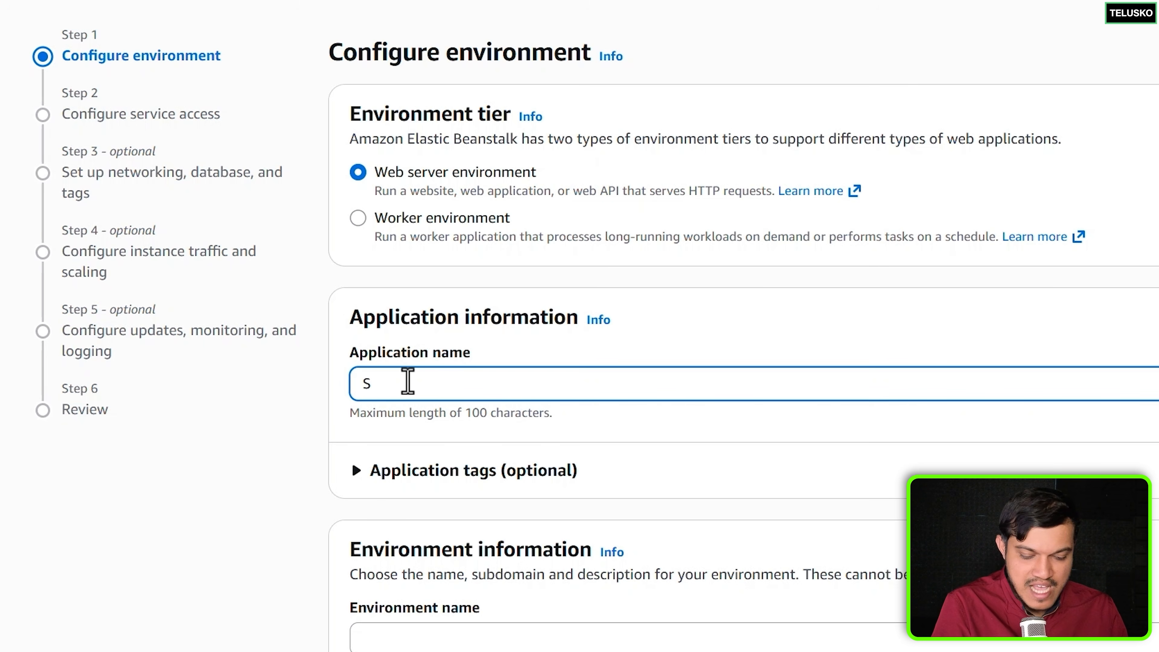
text(impleAp)
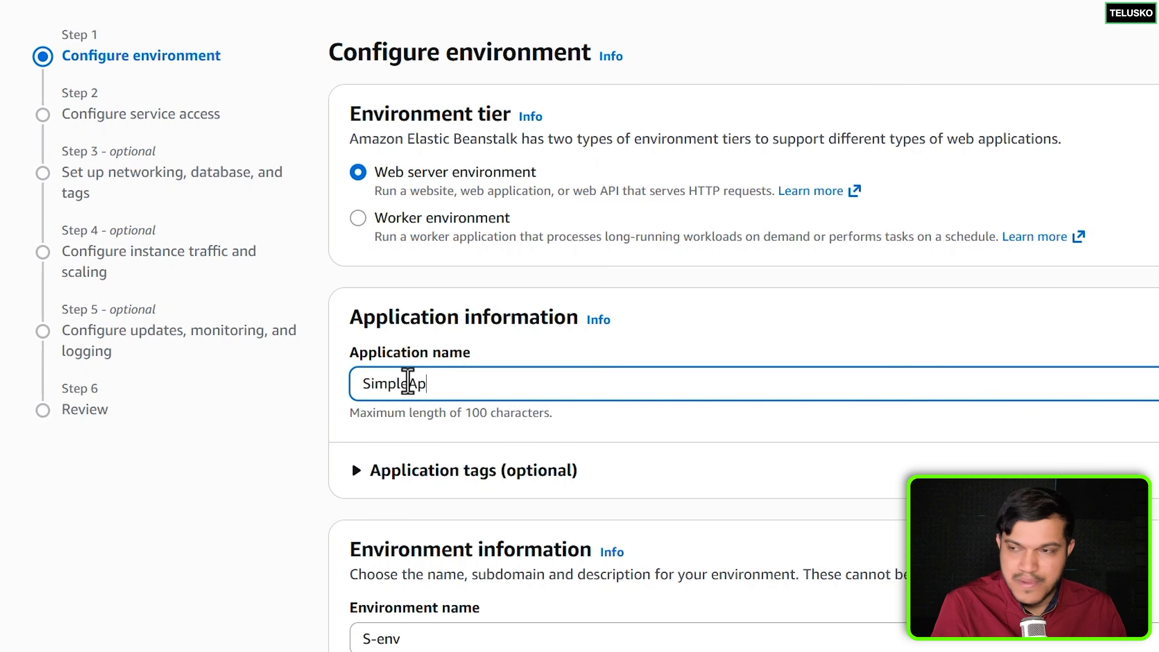
text(p)
- Replace the application name with the all-lowercase simpleapp and review the environment information
key(ctrl+a)
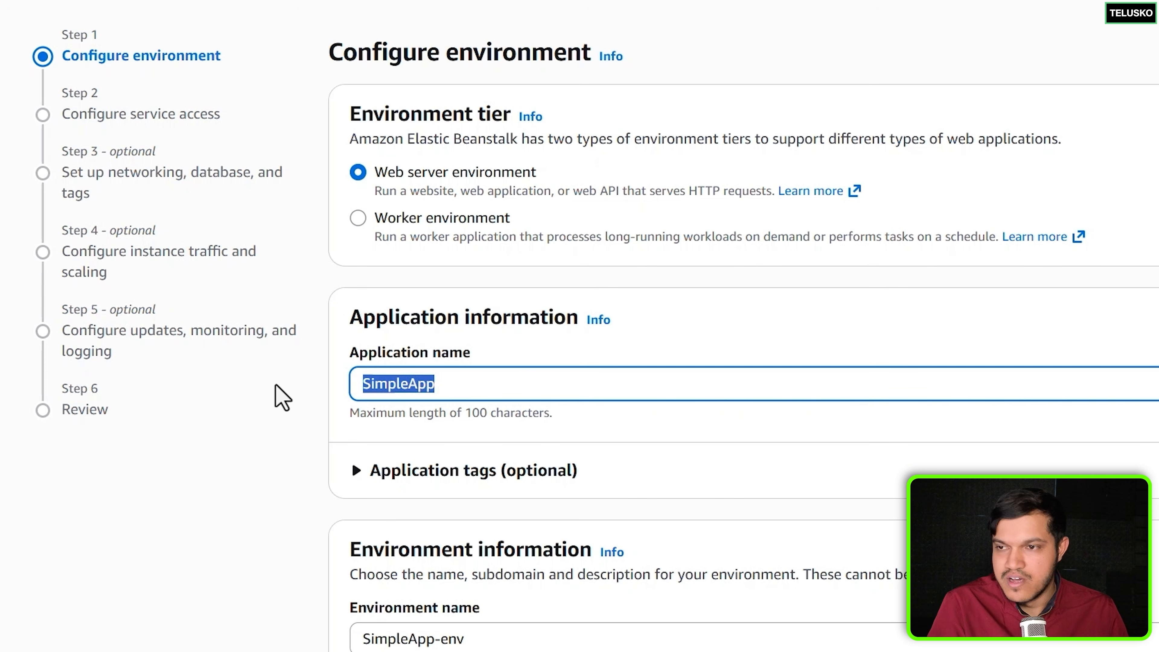
text(si)
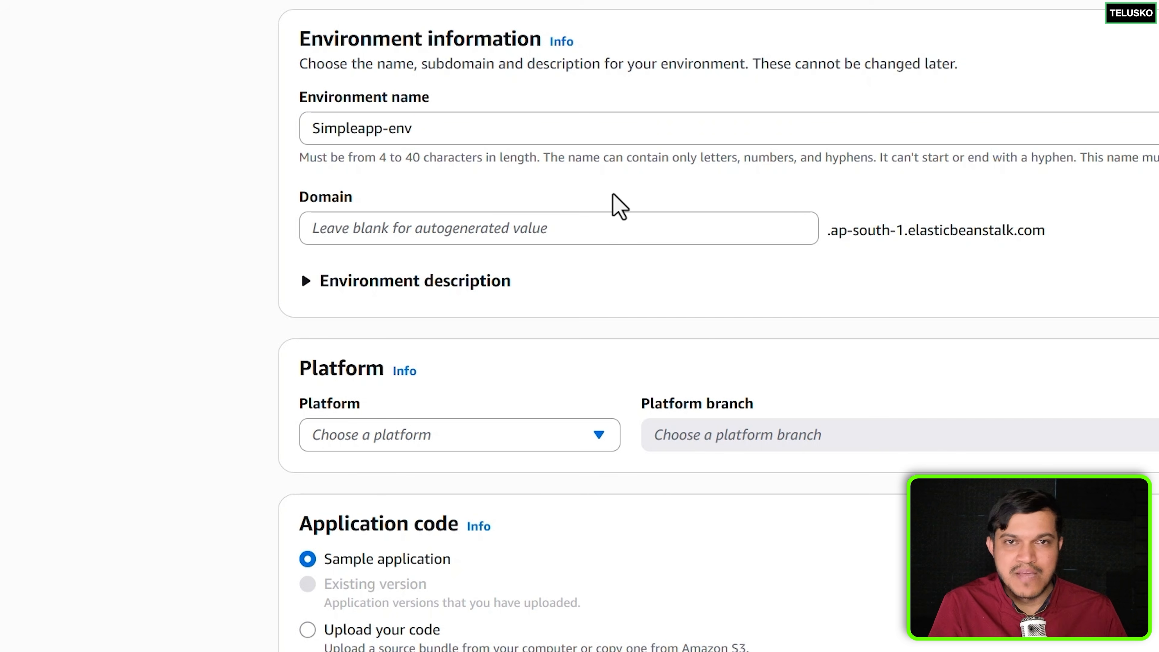
scroll(548, 203, down, 1)
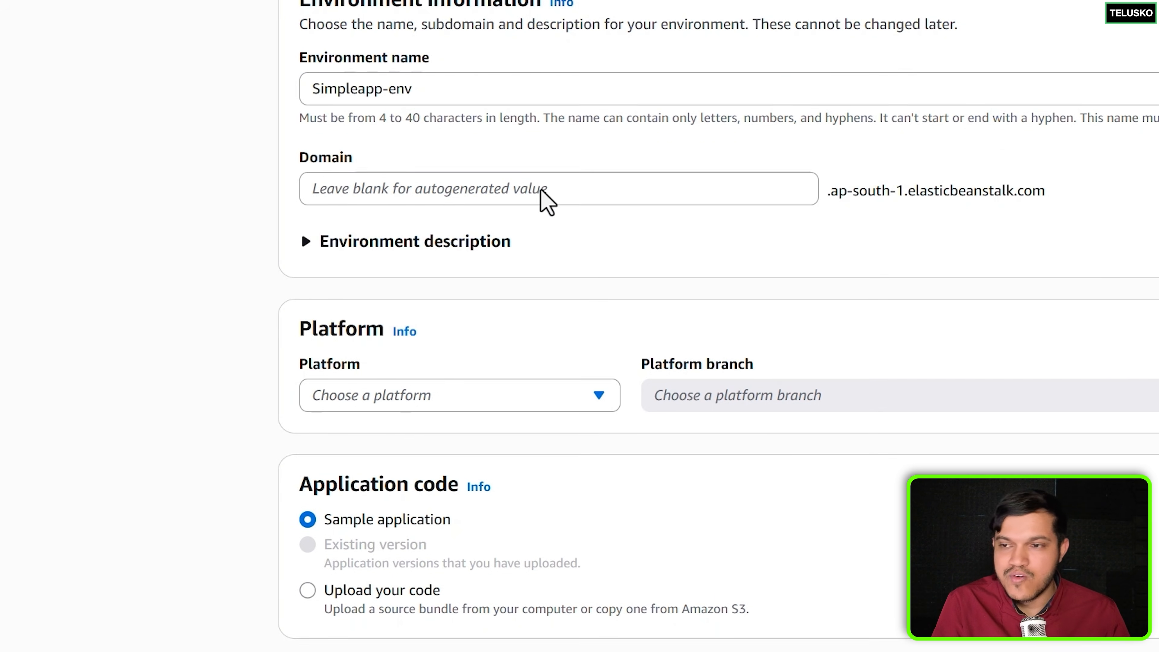
scroll(433, 182, down, 2)
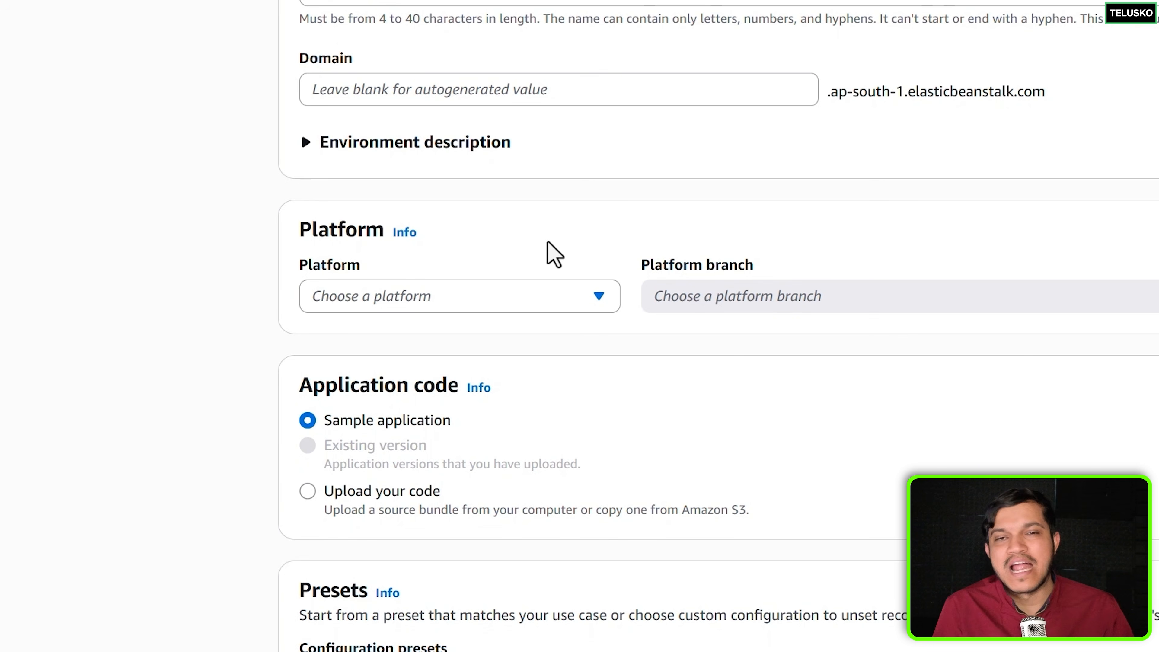
- Choose the Java platform and set the application code to upload from a local file with version label v1
click(540, 304)
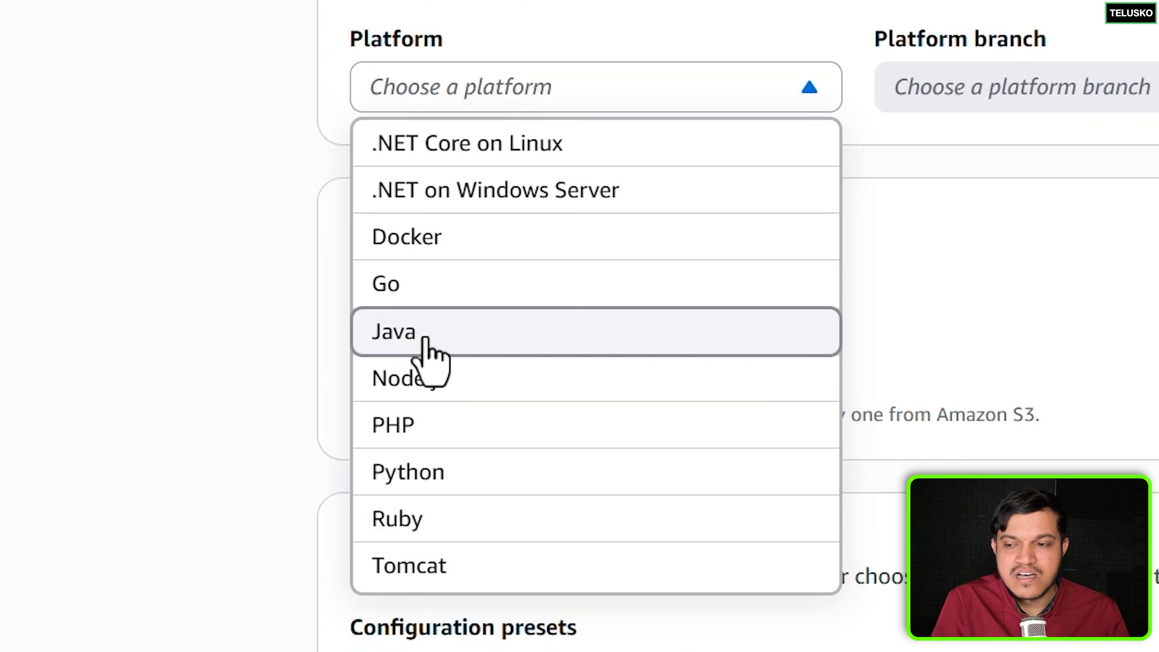
click(412, 340)
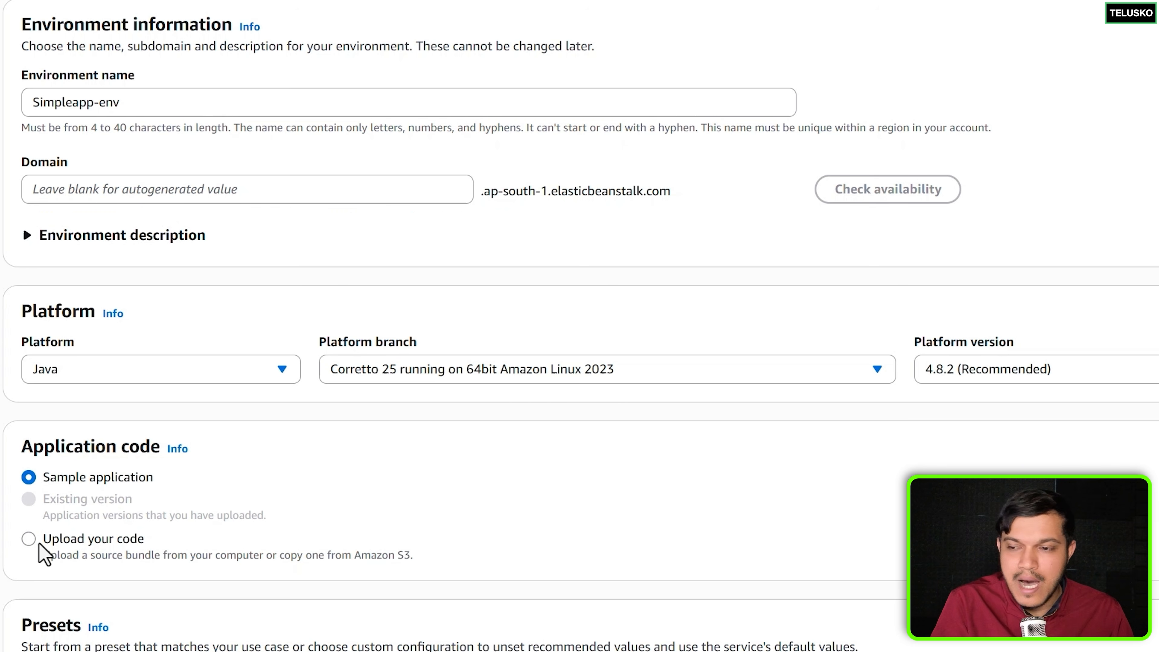
click(29, 539)
scroll(217, 603, down, 3)
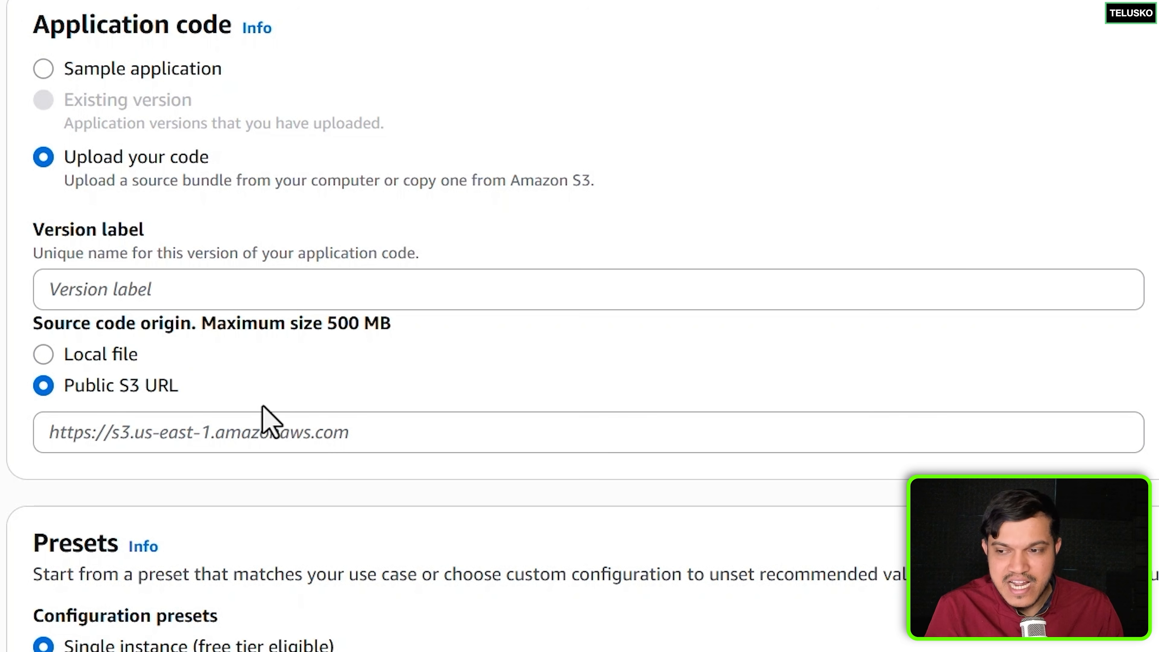
click(100, 359)
scroll(218, 361, down, 1)
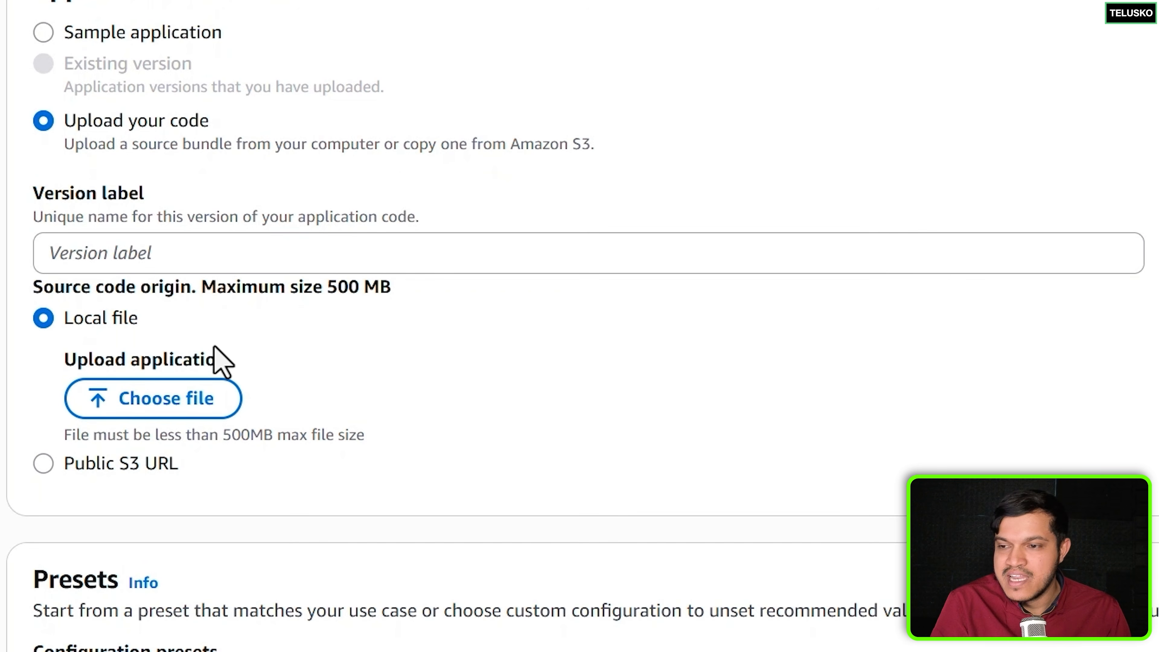
click(138, 254)
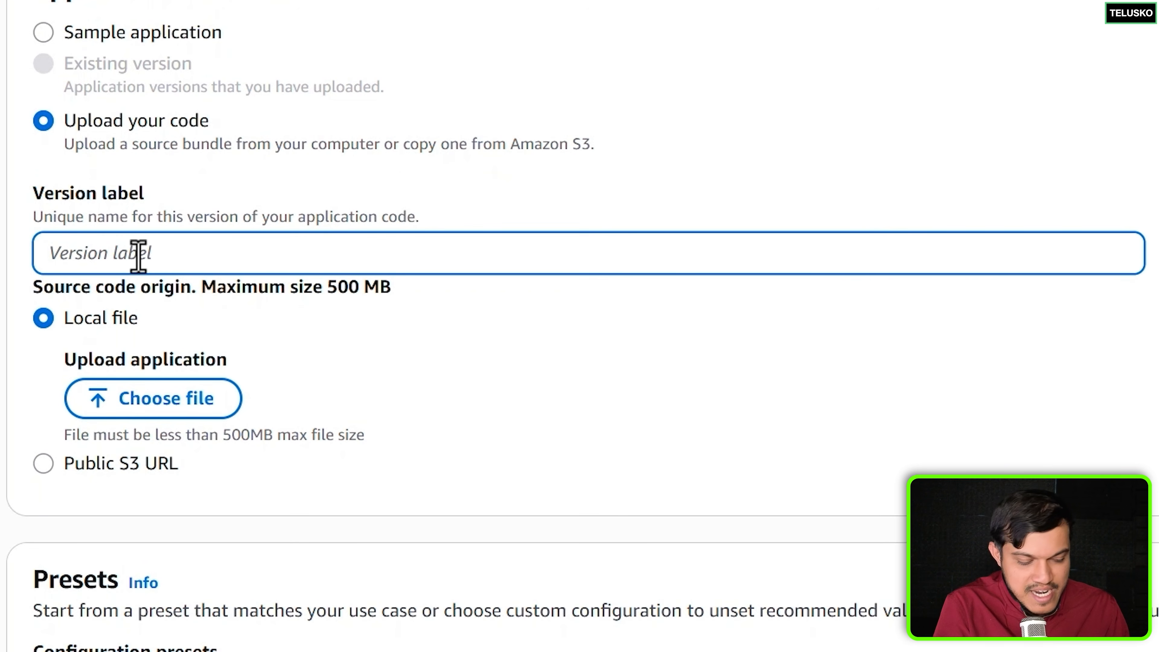
text(v1)
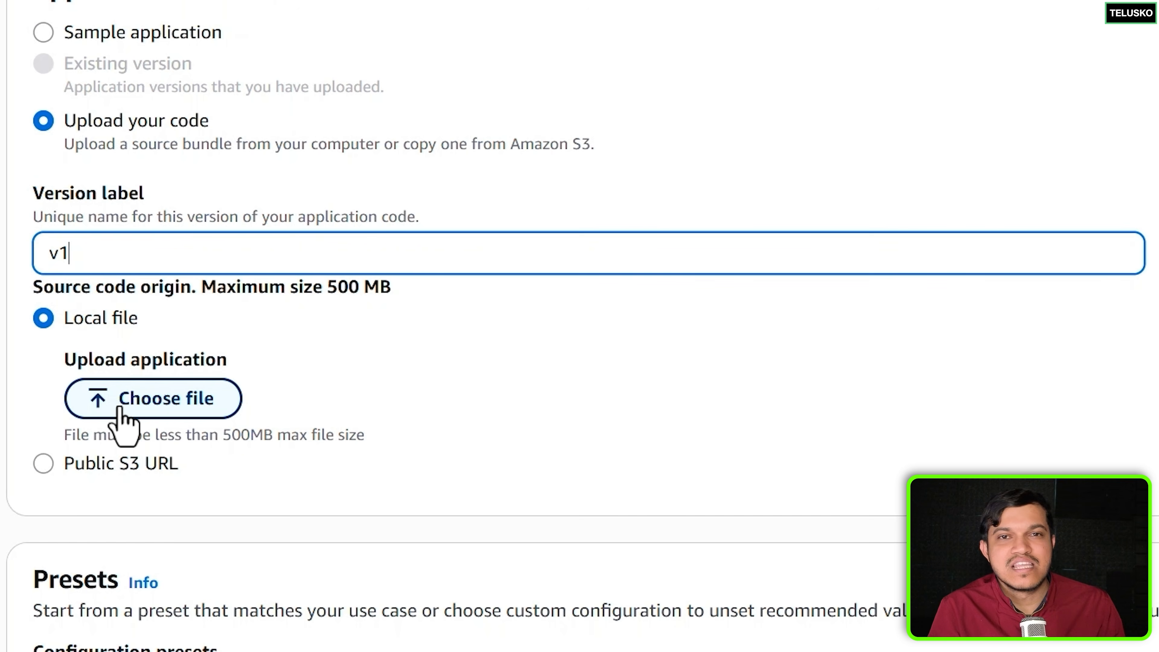
- Start choosing the application file to upload and open the JavaSB folder on the D: drive
click(137, 398)
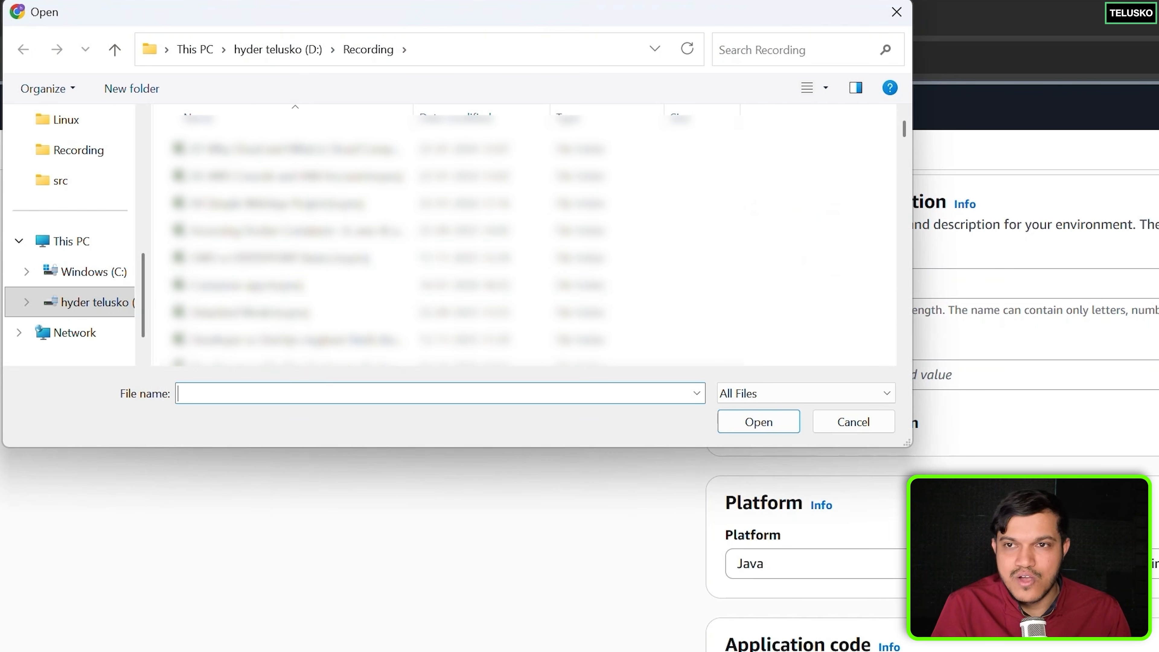
click(118, 304)
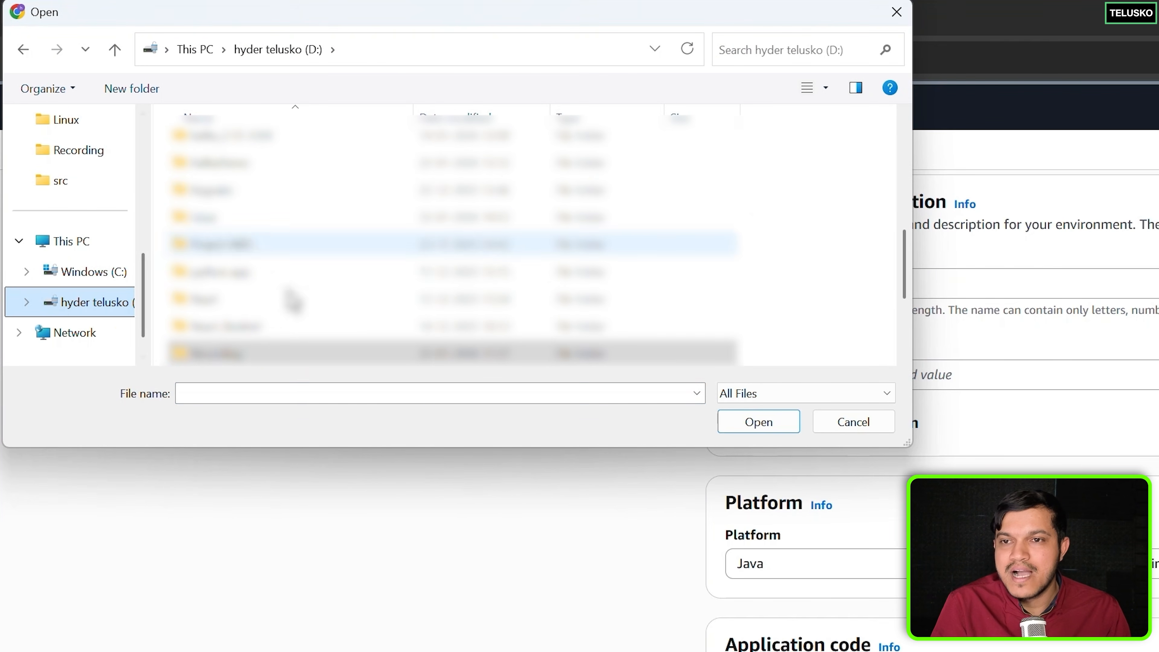
scroll(295, 315, down, 1)
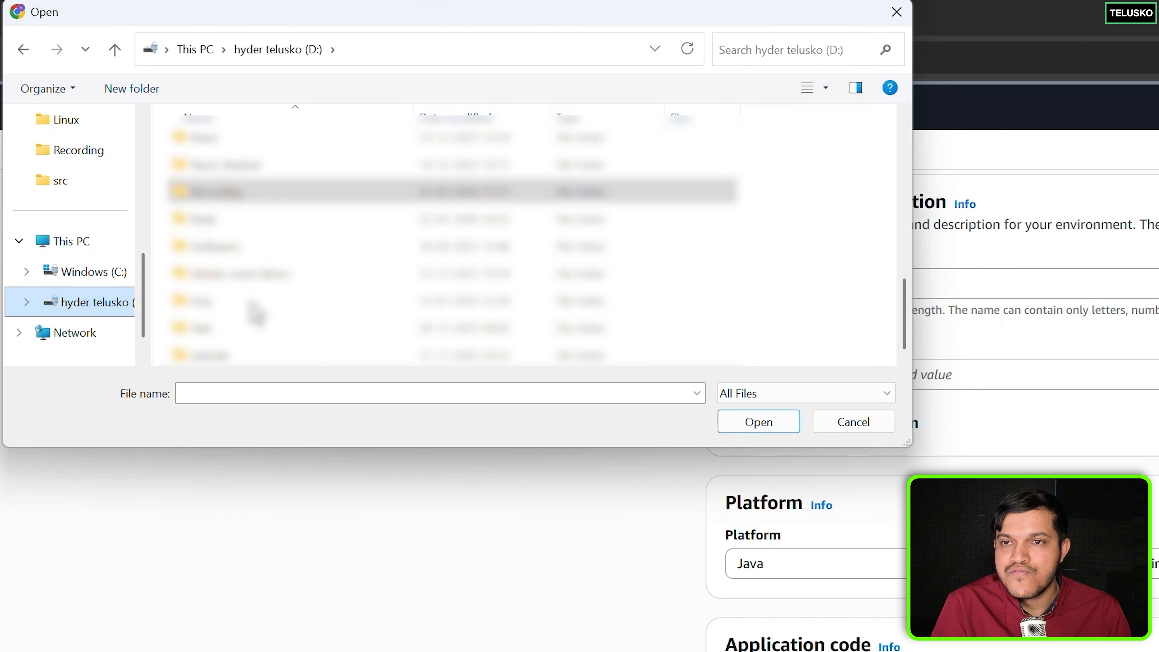
scroll(326, 191, up, 2)
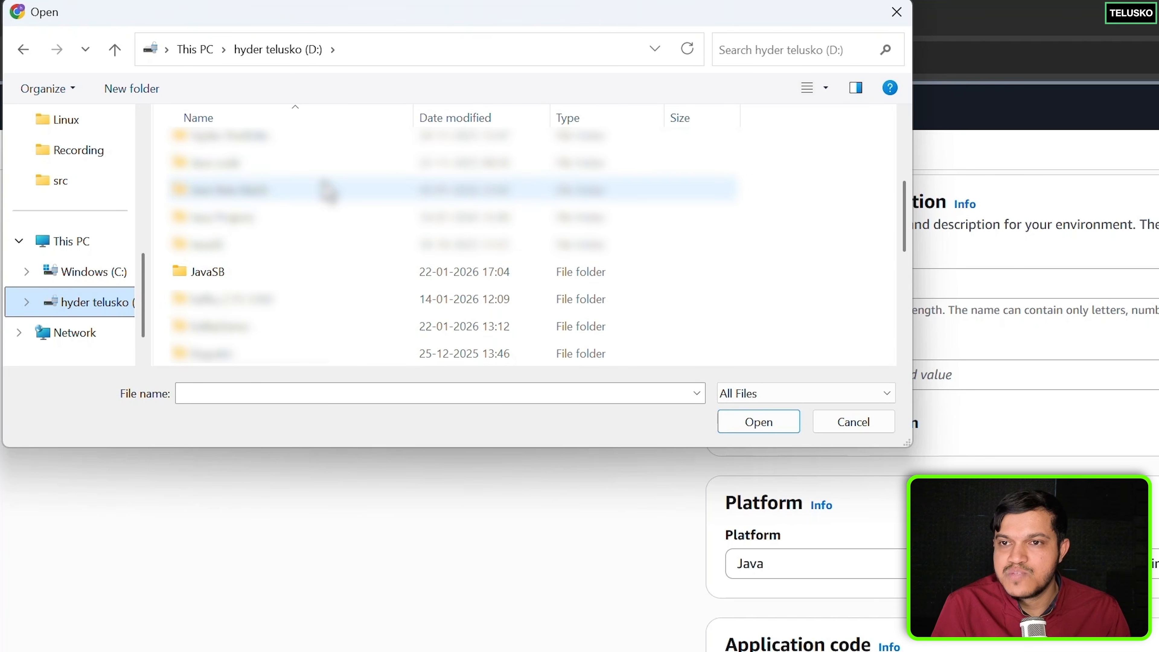
click(213, 273)
double_click(213, 273)
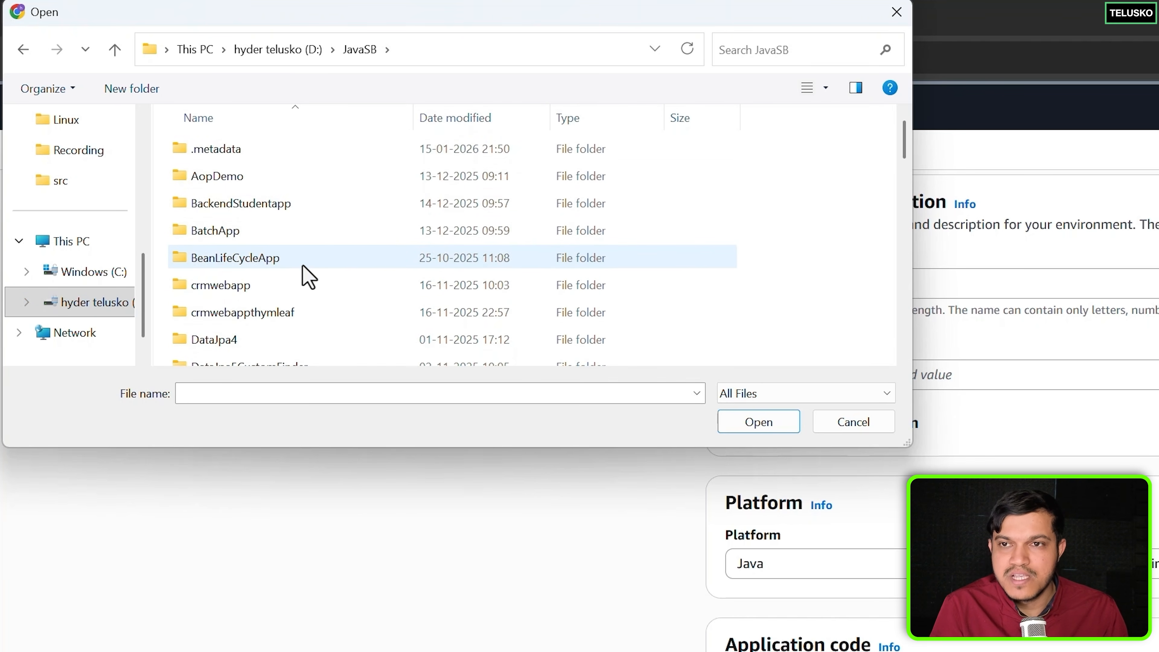
- Locate and select the sample-webapp folder inside JavaSB, checking the project name in Eclipse
scroll(306, 277, down, 5)
scroll(308, 276, down, 5)
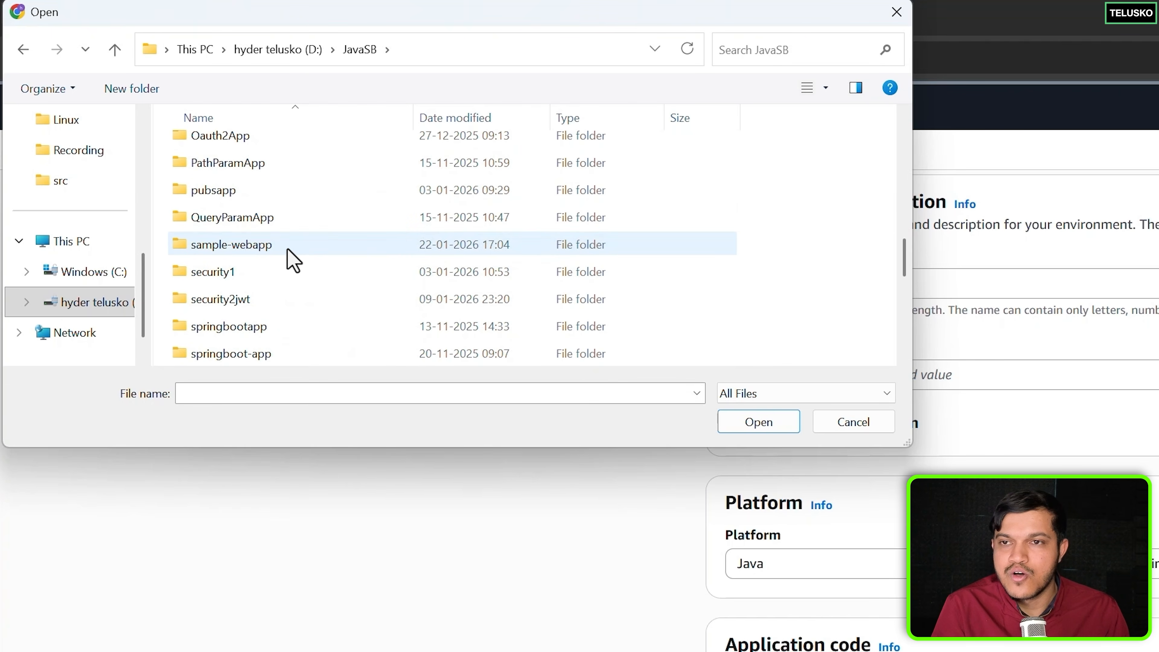
scroll(292, 310, down, 2)
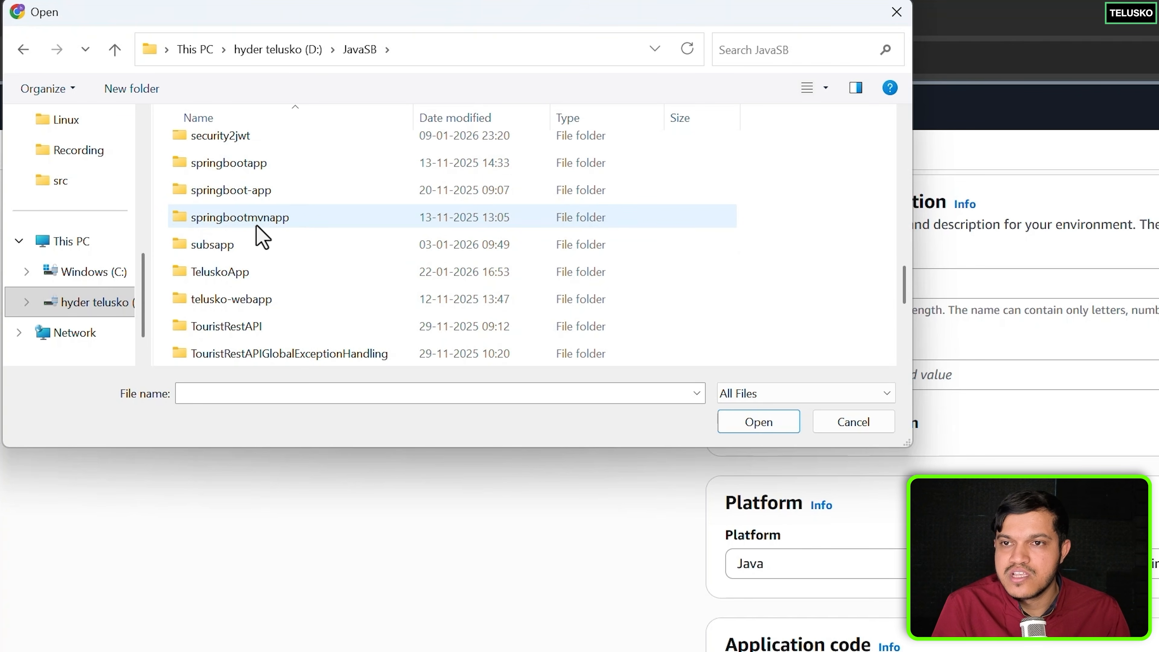
scroll(256, 243, up, 1)
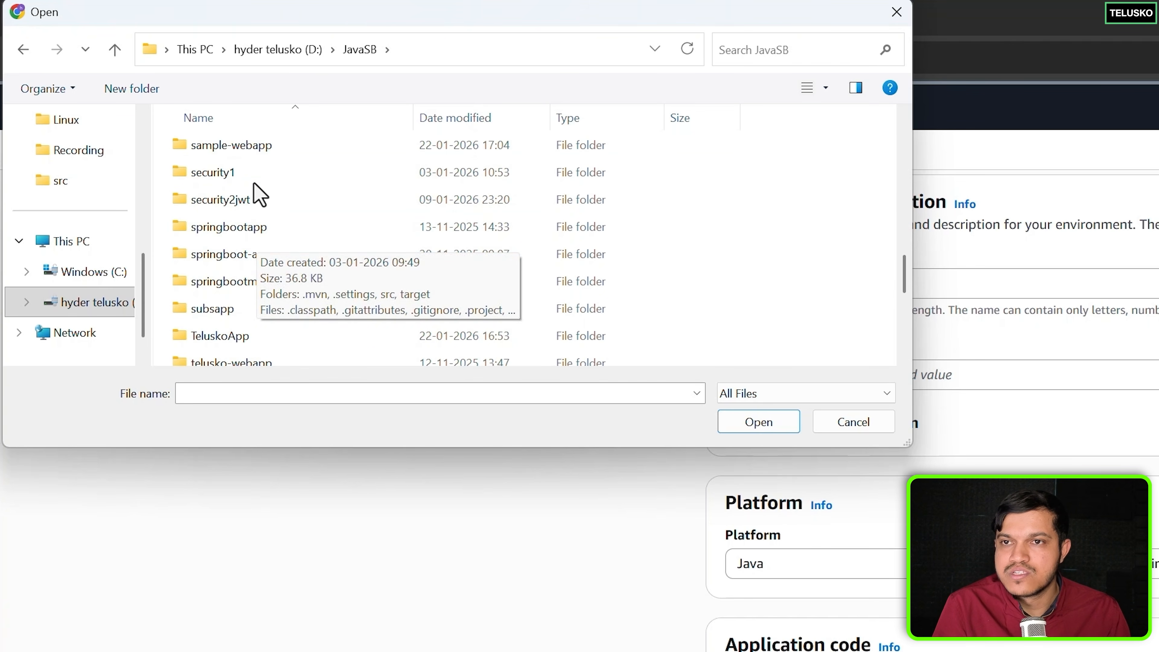
scroll(256, 188, up, 1)
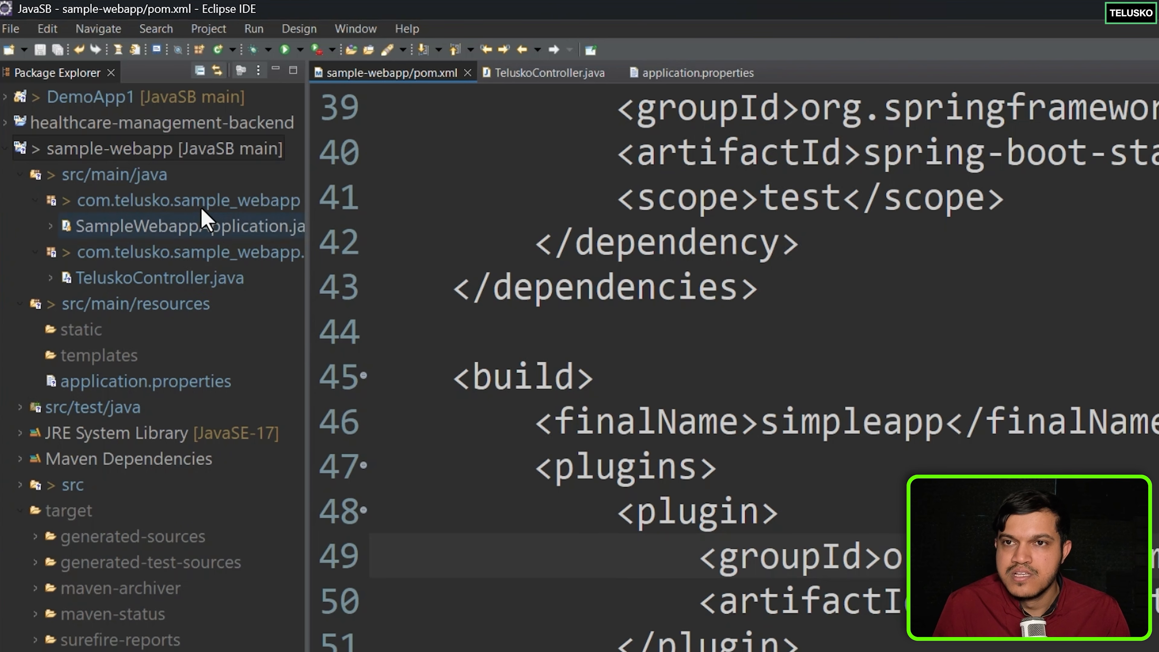
click(130, 151)
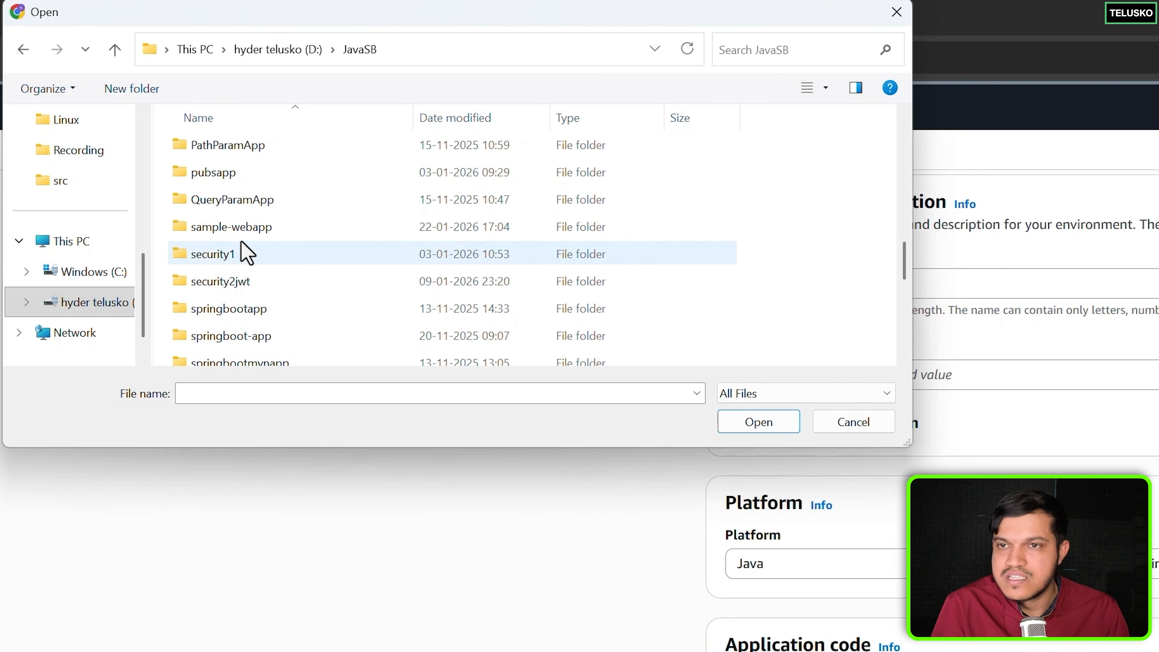
click(239, 228)
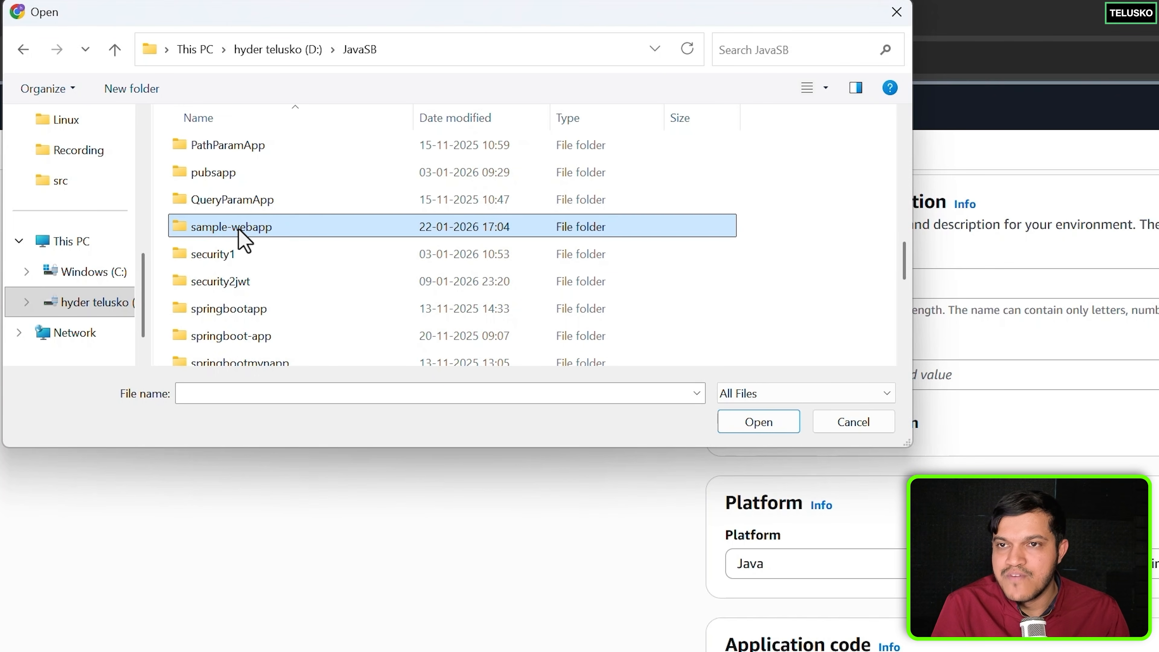
- Upload the simpleapp JAR file from the inner sample-webapp project's target folder and continue to the service access settings
double_click(241, 231)
double_click(223, 148)
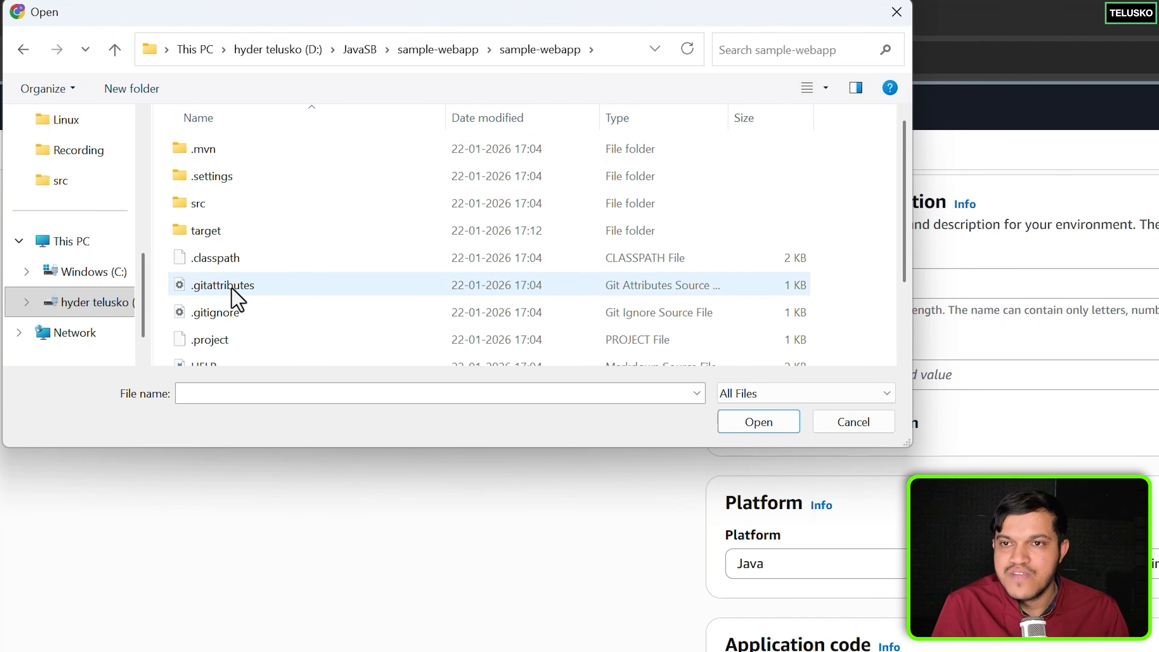
scroll(235, 300, down, 1)
double_click(210, 173)
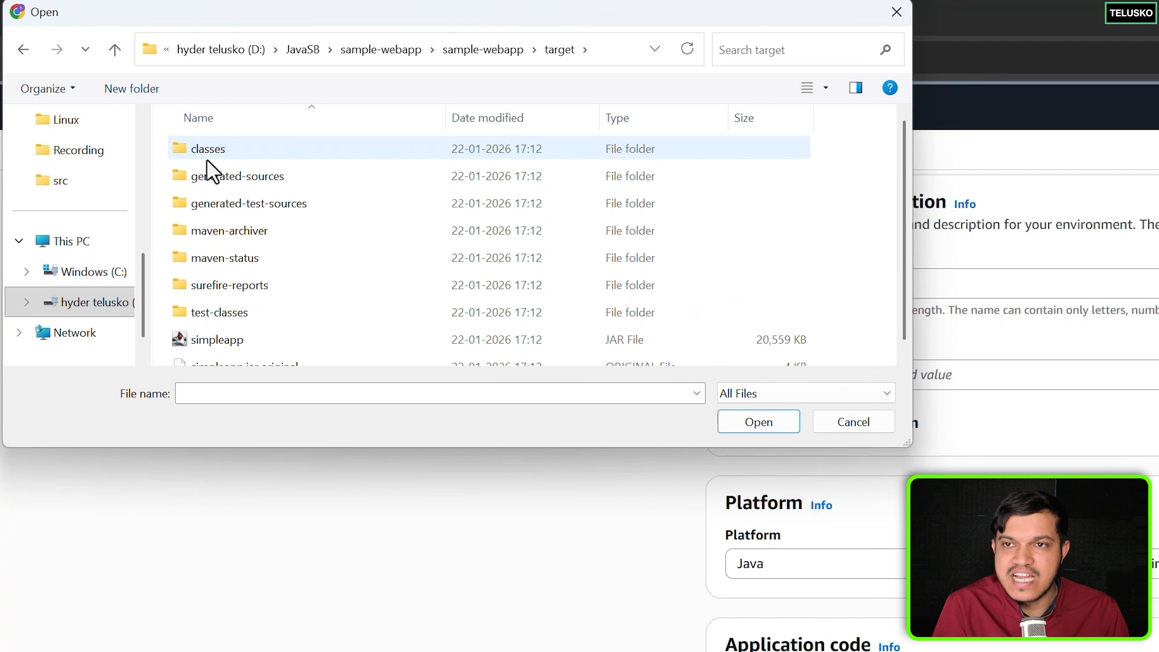
scroll(256, 278, down, 1)
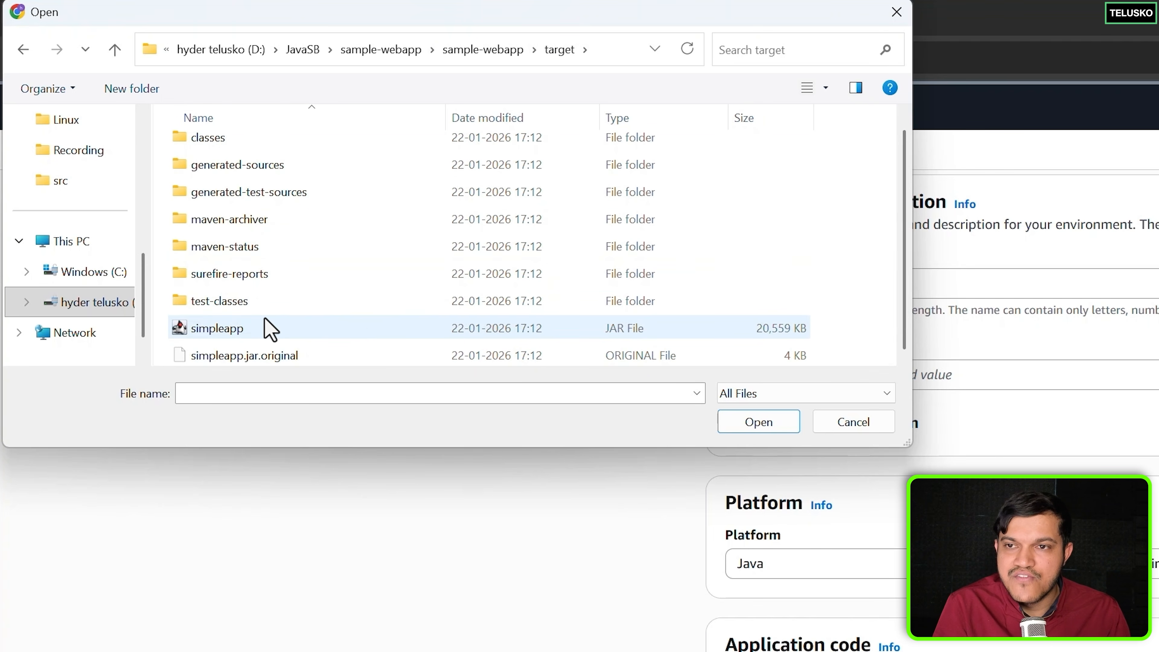
click(220, 329)
click(759, 427)
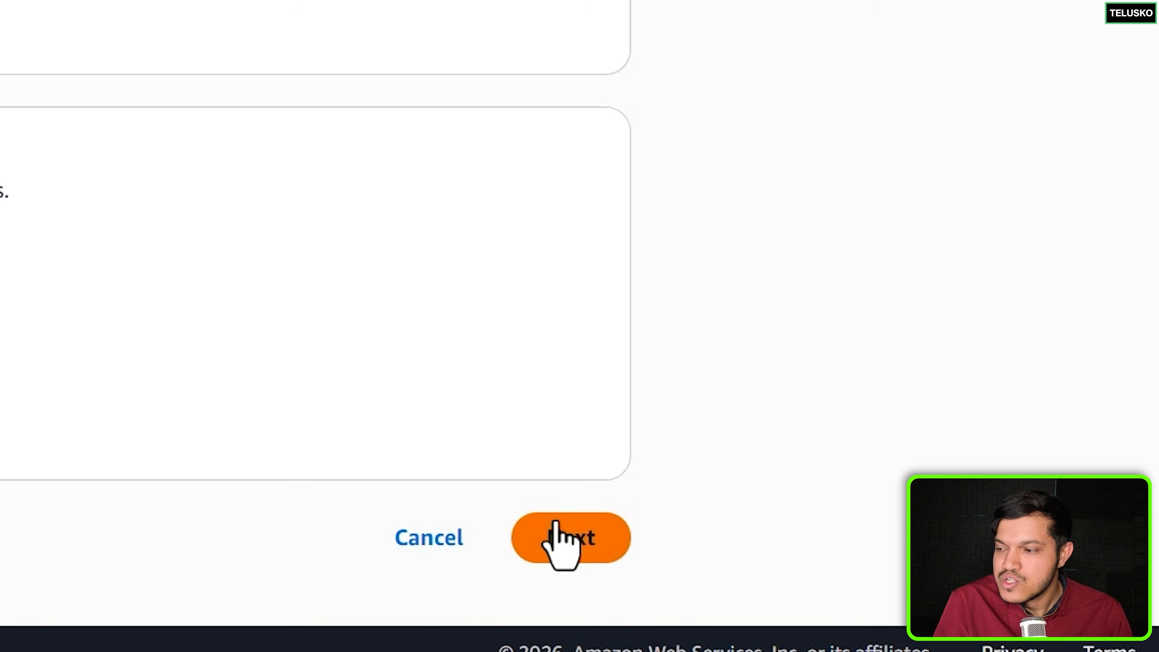
click(555, 524)
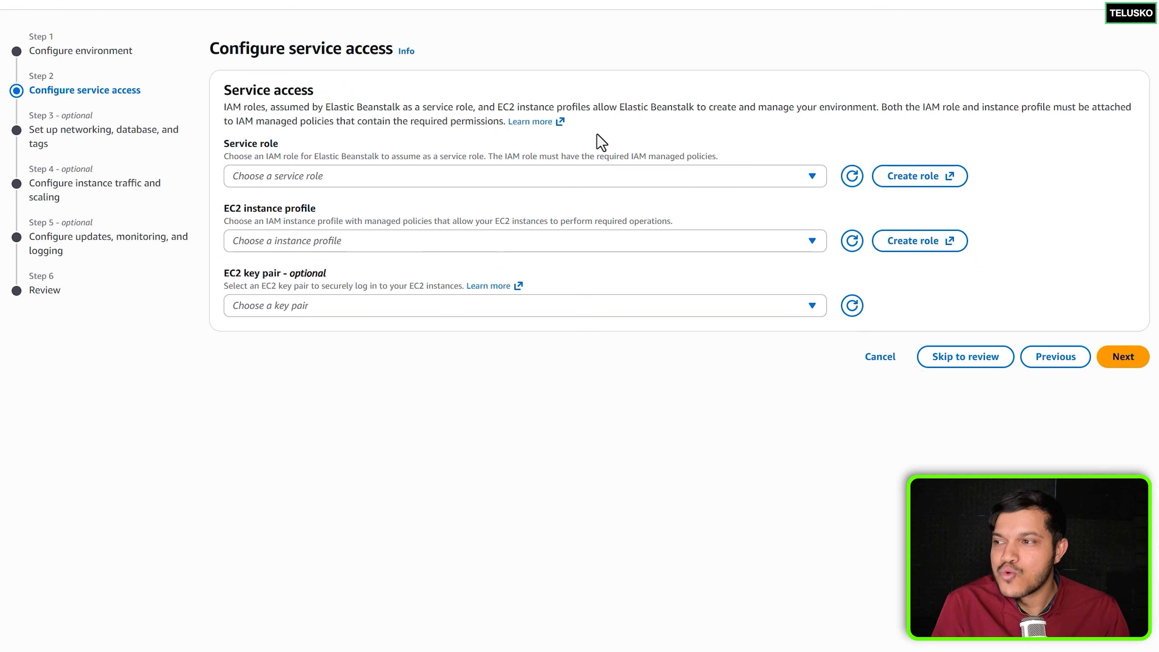
- Create the IAM service role aws-elasticbeanstalk-service-role for the Elastic Beanstalk - Environment use case with its two default managed policies
click(805, 179)
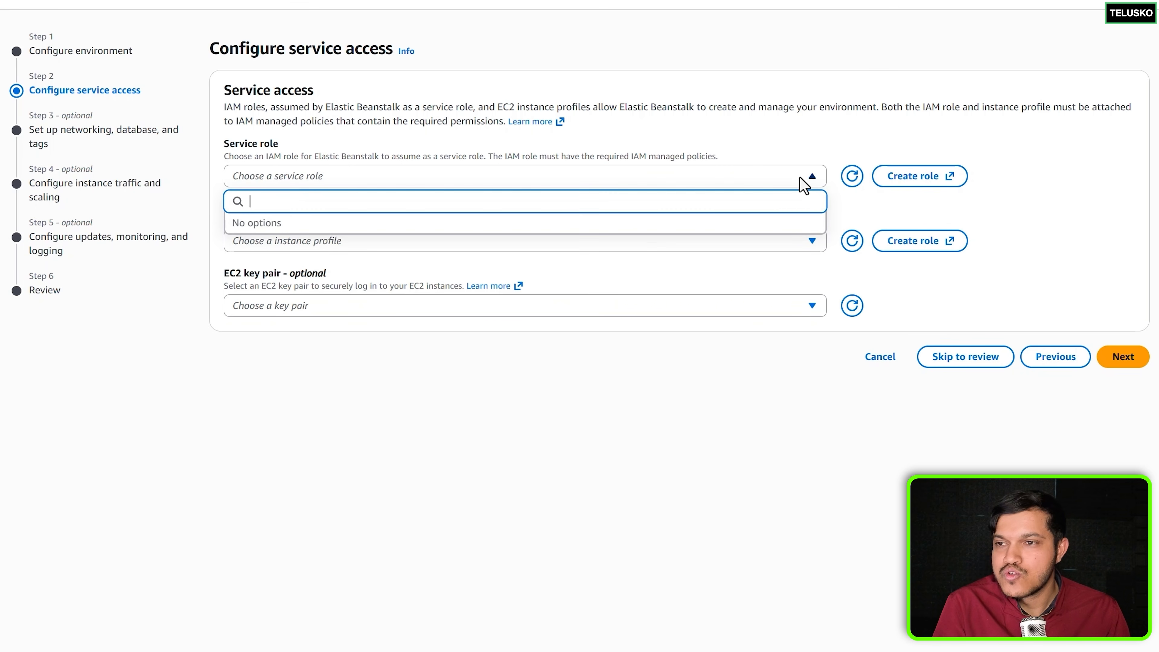
click(878, 178)
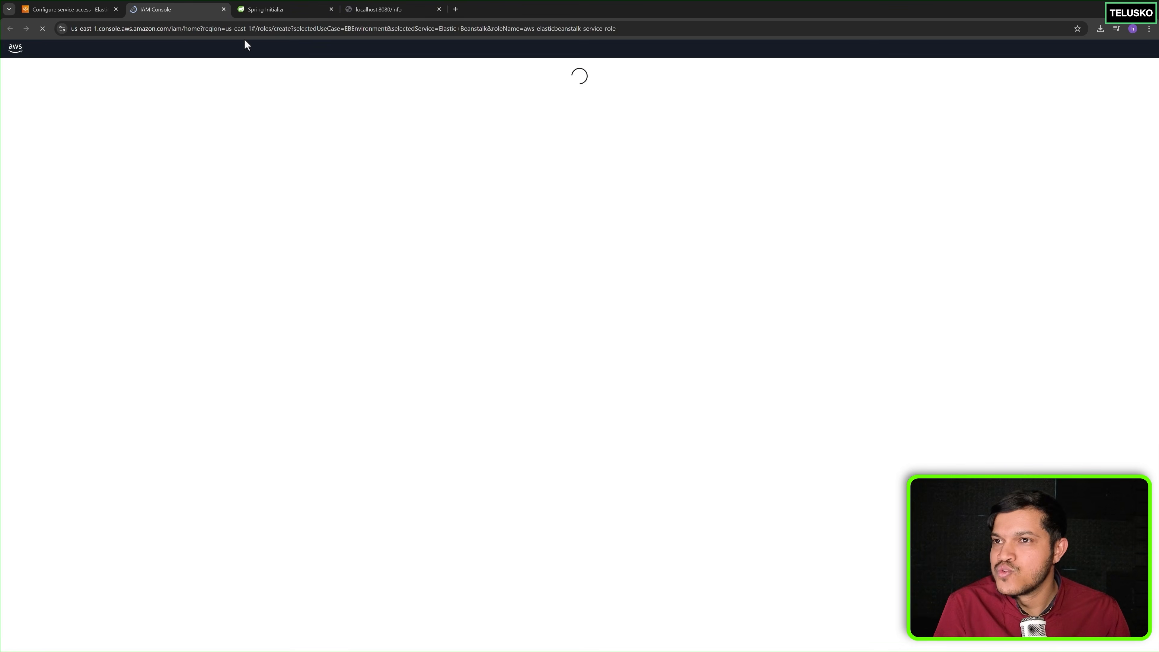
click(72, 8)
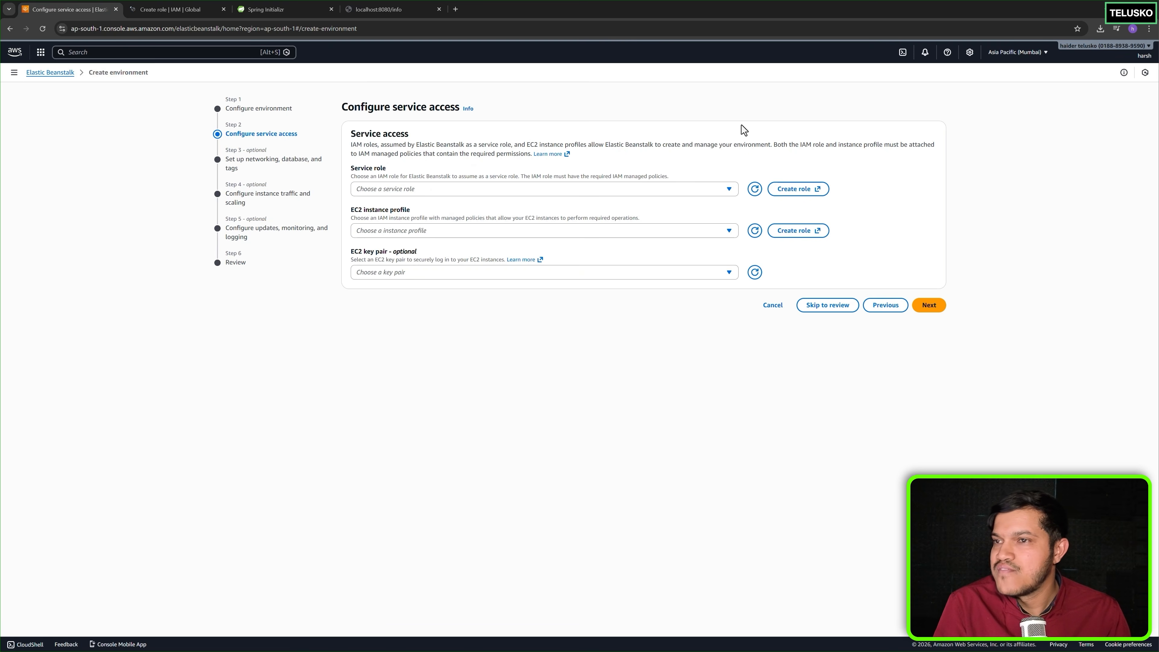
click(171, 9)
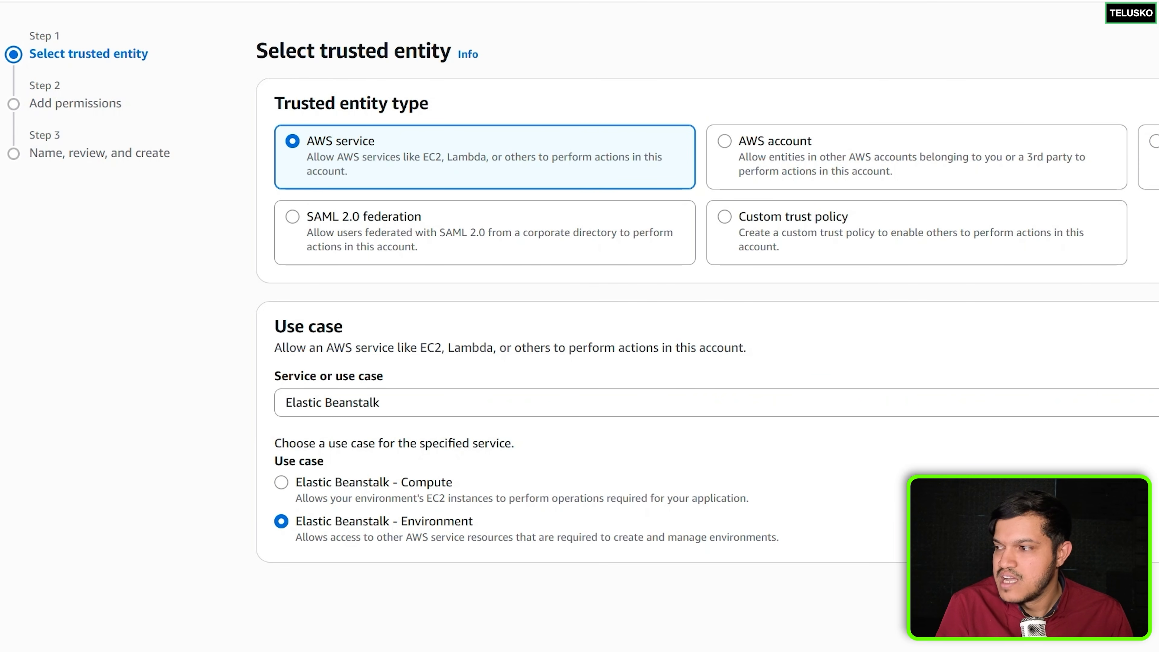
click(1131, 385)
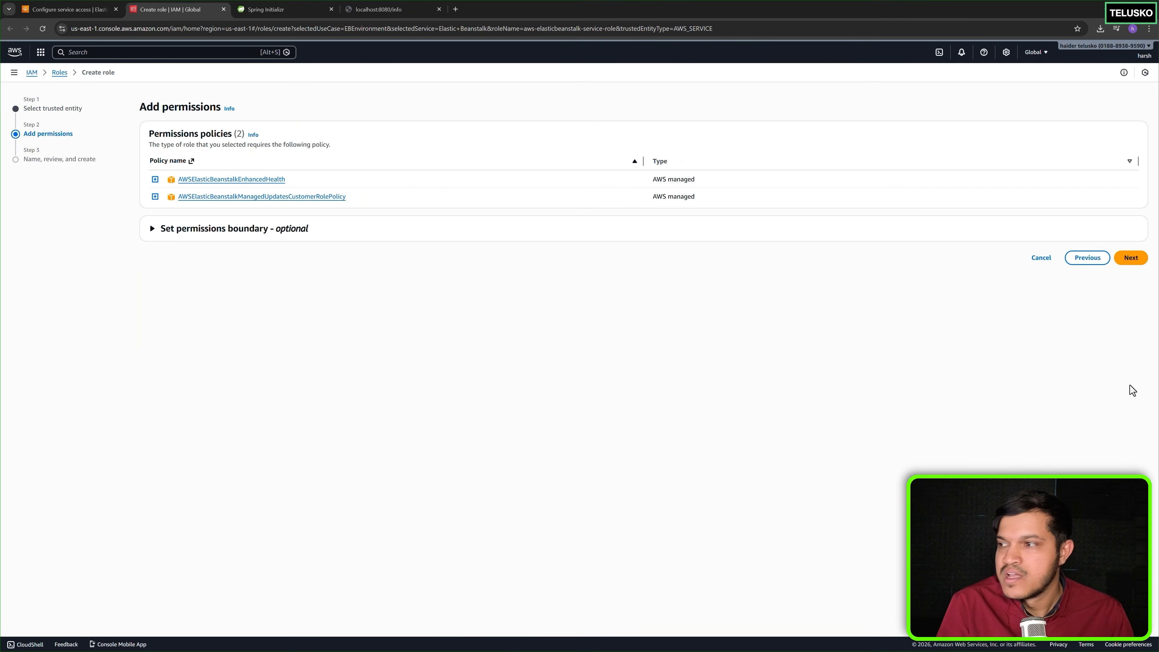
click(1131, 259)
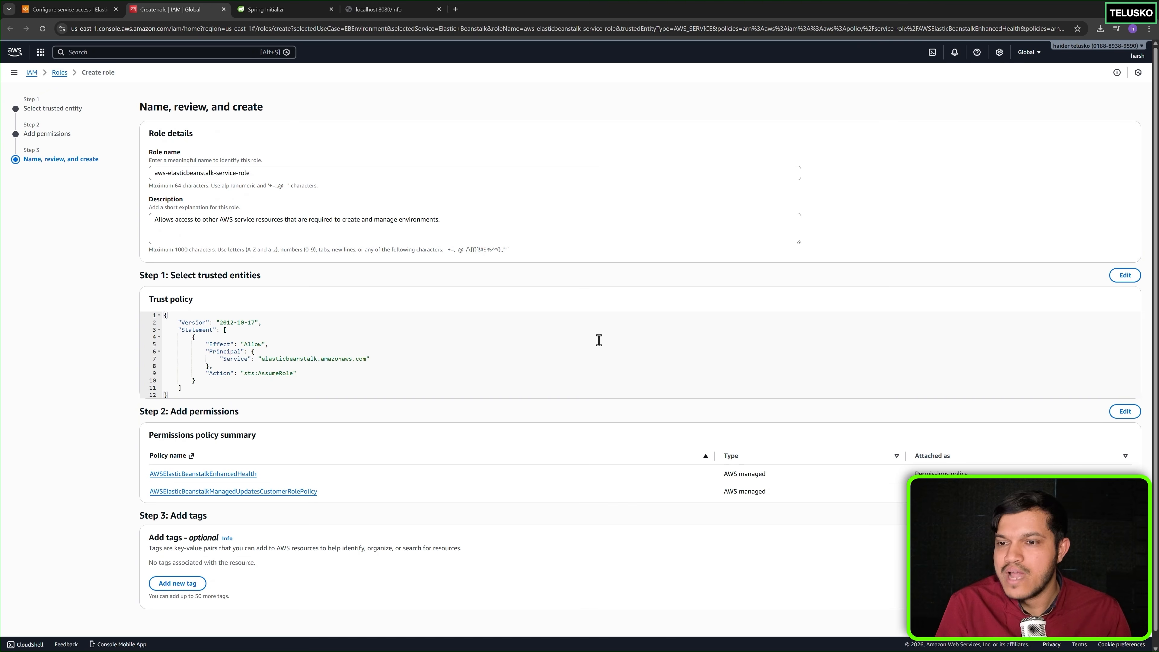
scroll(593, 400, down, 2)
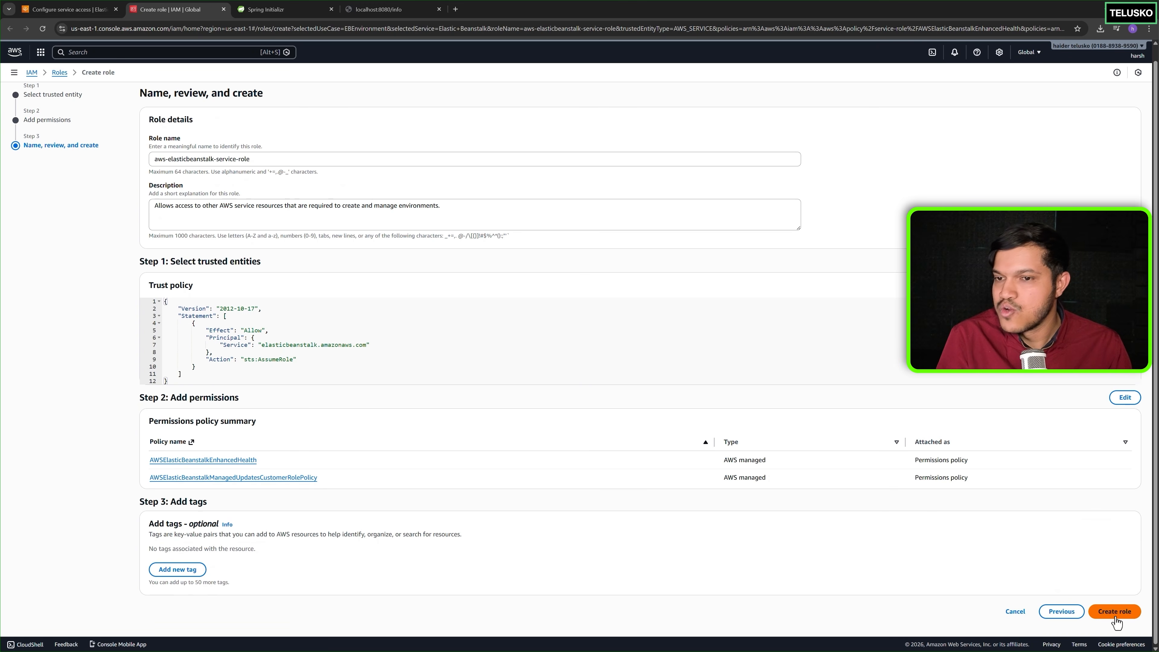
click(1113, 614)
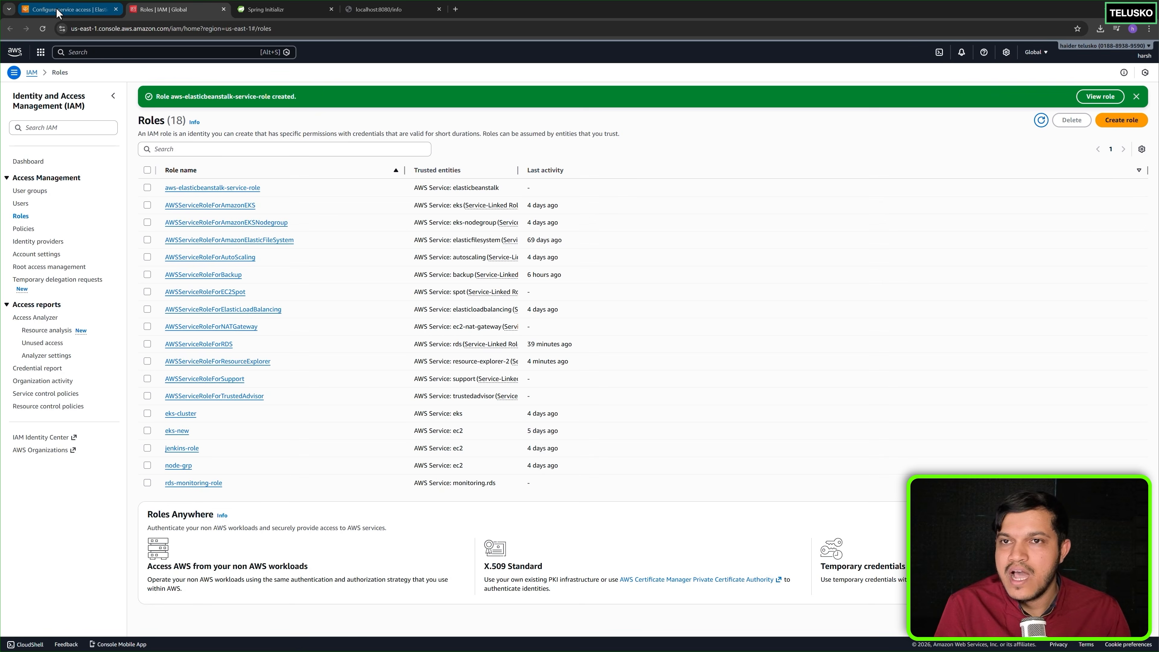
- Back in the service access settings, refresh the service roles, select aws-elasticbeanstalk-service-role and check the available EC2 instance profiles
click(60, 10)
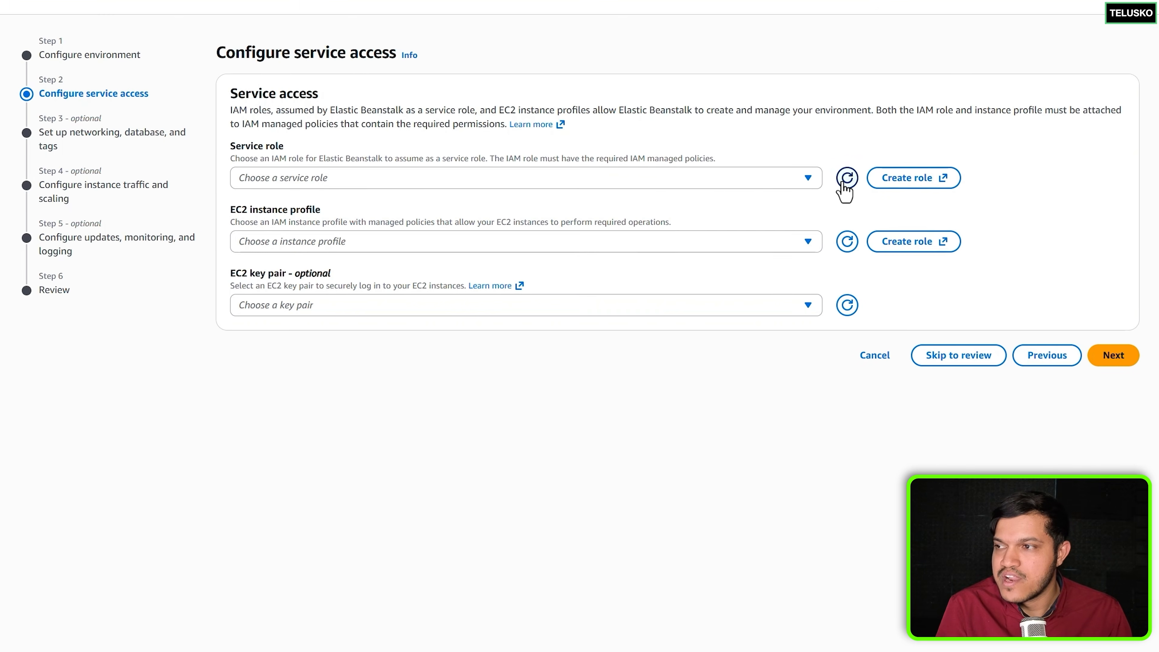
click(754, 189)
click(808, 179)
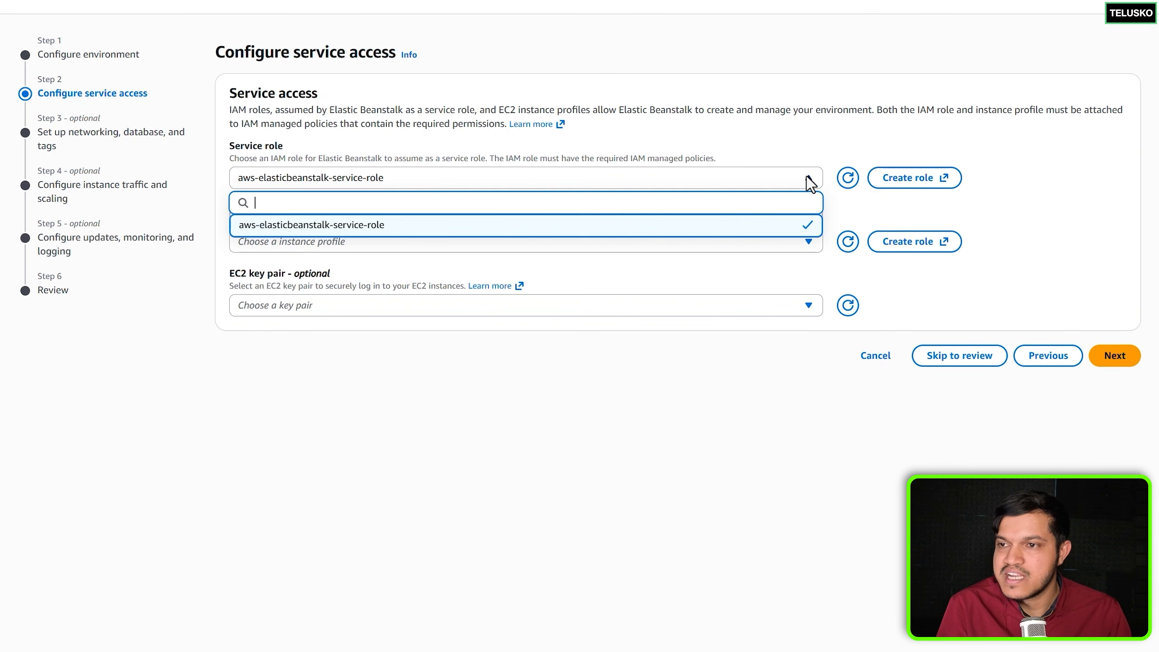
click(519, 228)
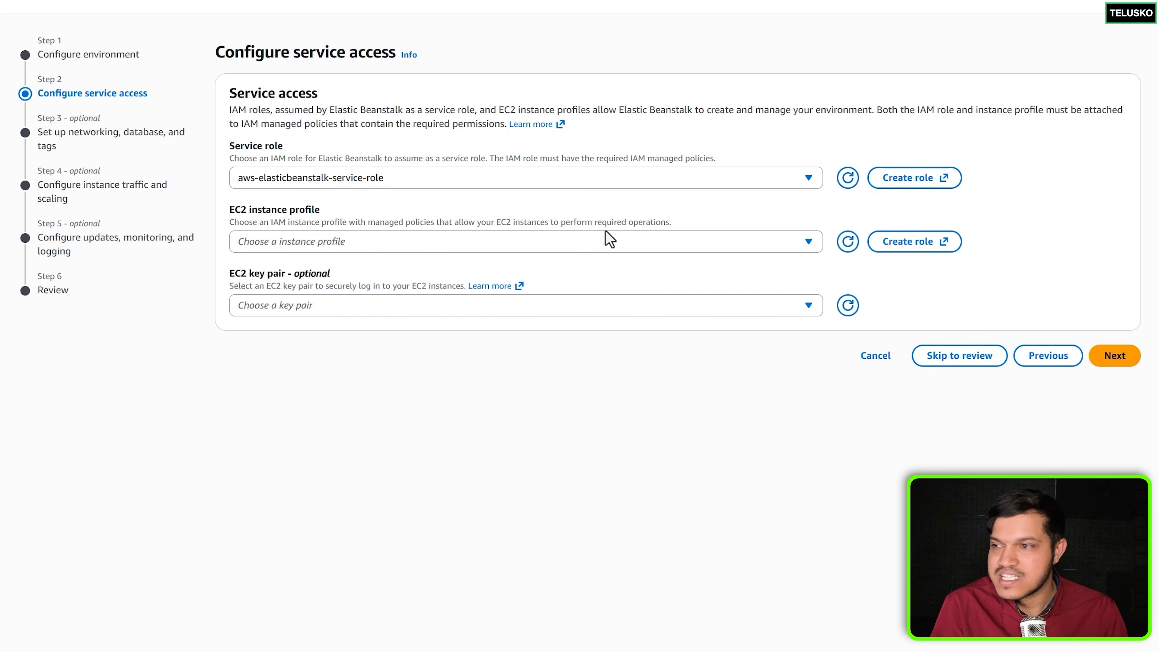
click(815, 243)
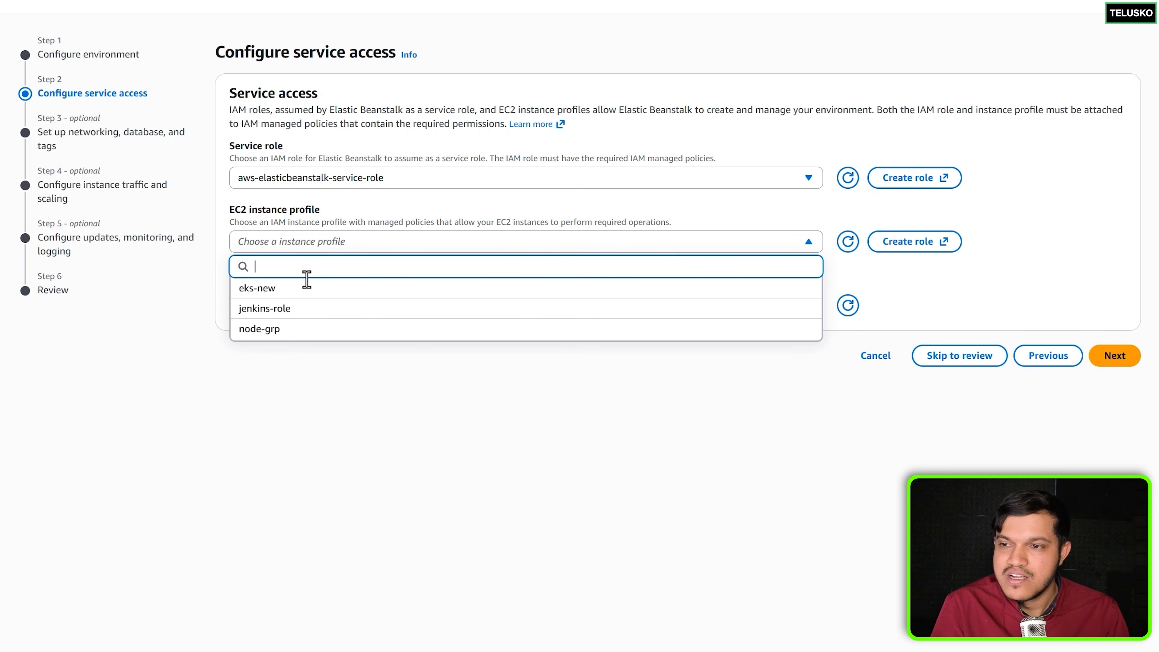
click(465, 221)
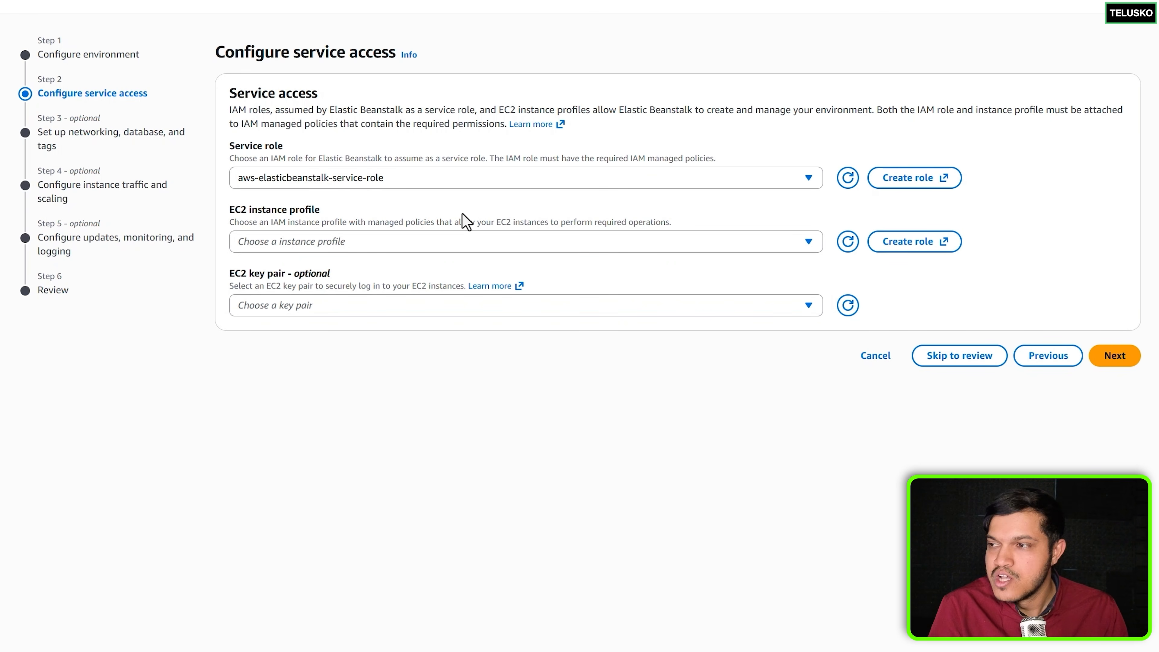
- Start creating an IAM role for the EC2 instance profile, using the EC2 service and EC2 use case, and proceed to its permissions
click(901, 247)
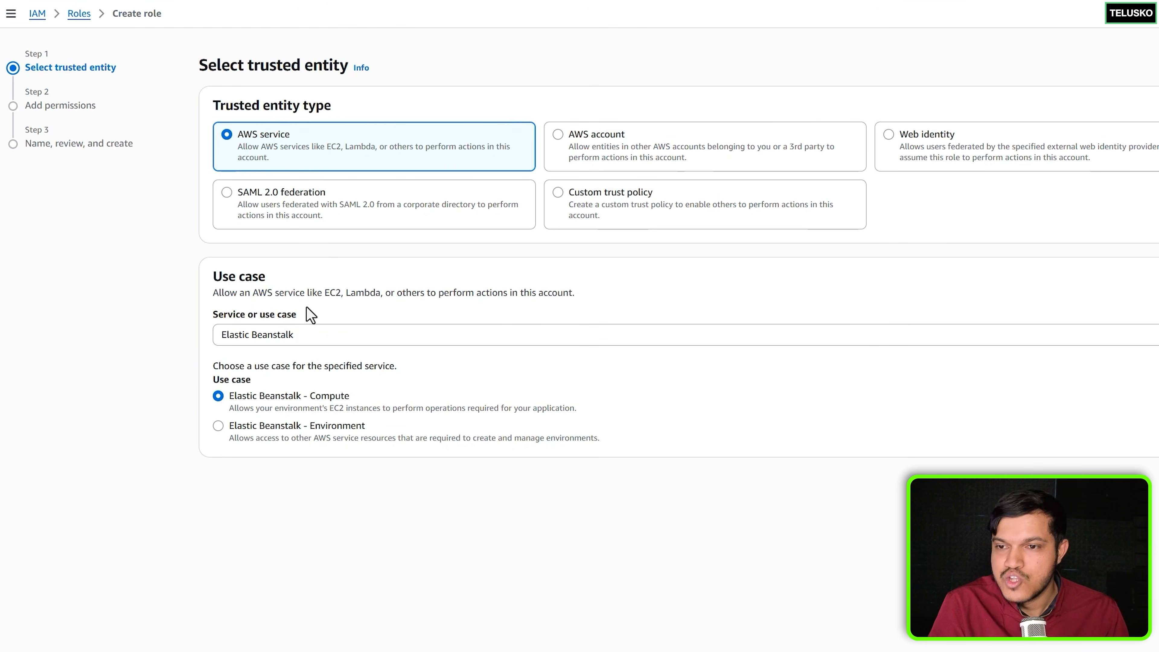
click(310, 337)
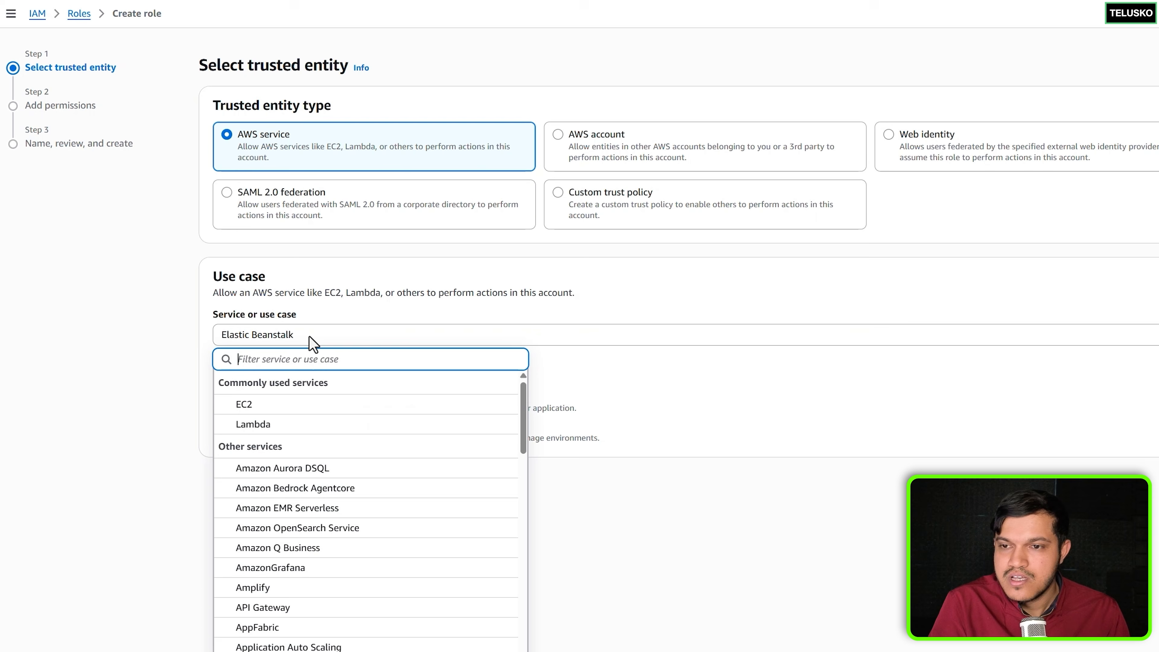
click(252, 405)
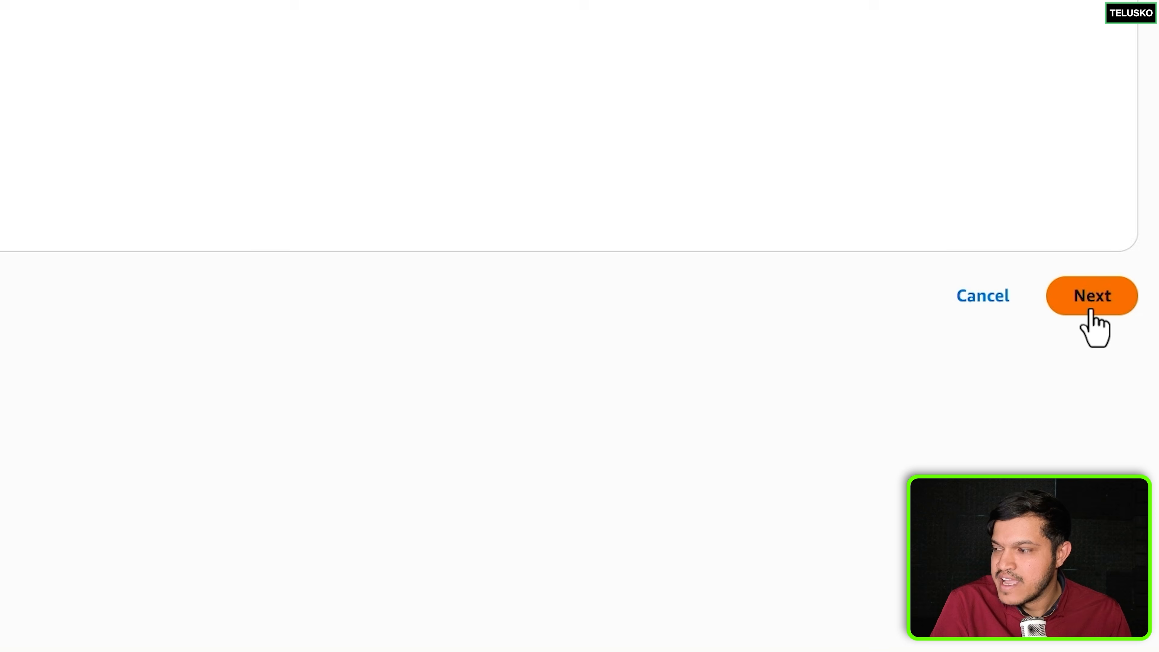
click(1092, 311)
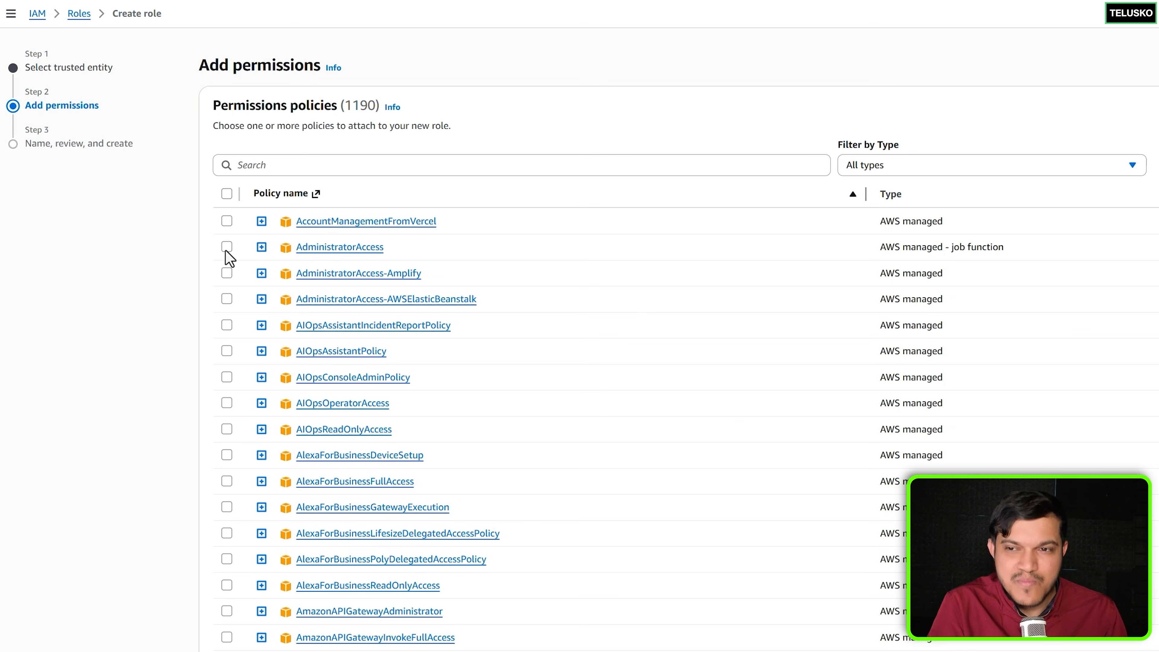
- Select the AdministratorAccess, AdministratorAccess-AWSElasticBeanstalk, and AWSElasticBeanstalk WebTier, WorkerTier, Service, RoleSNS, RoleRDS and RoleECS policies for the new role
click(227, 247)
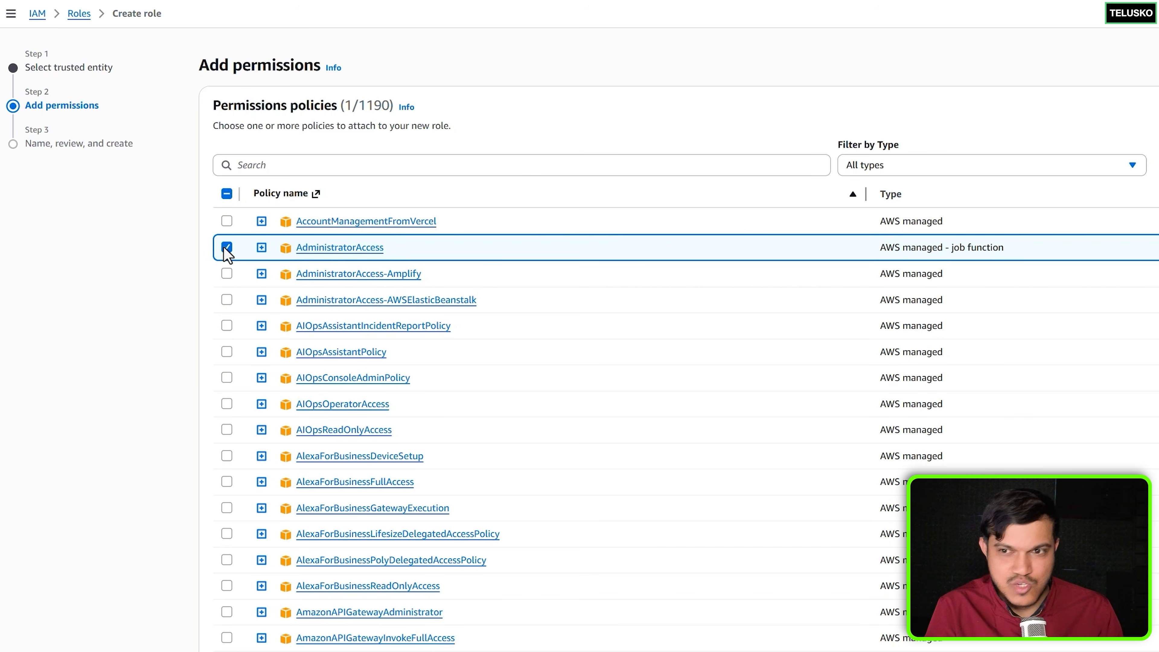
click(291, 165)
text(bean)
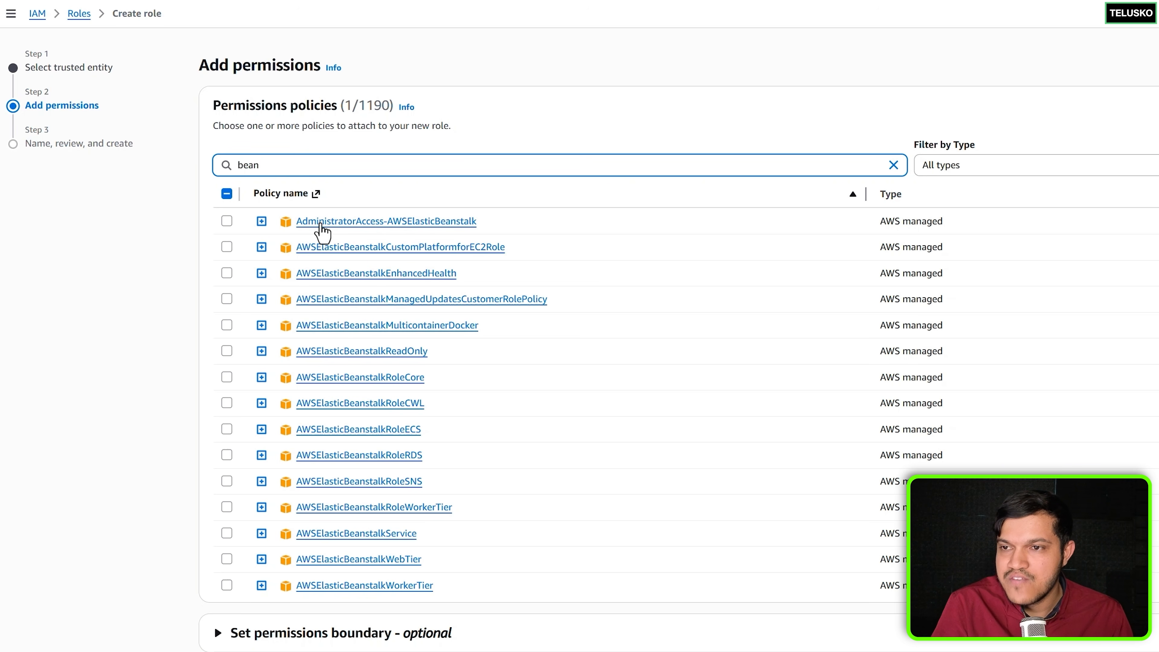
click(227, 222)
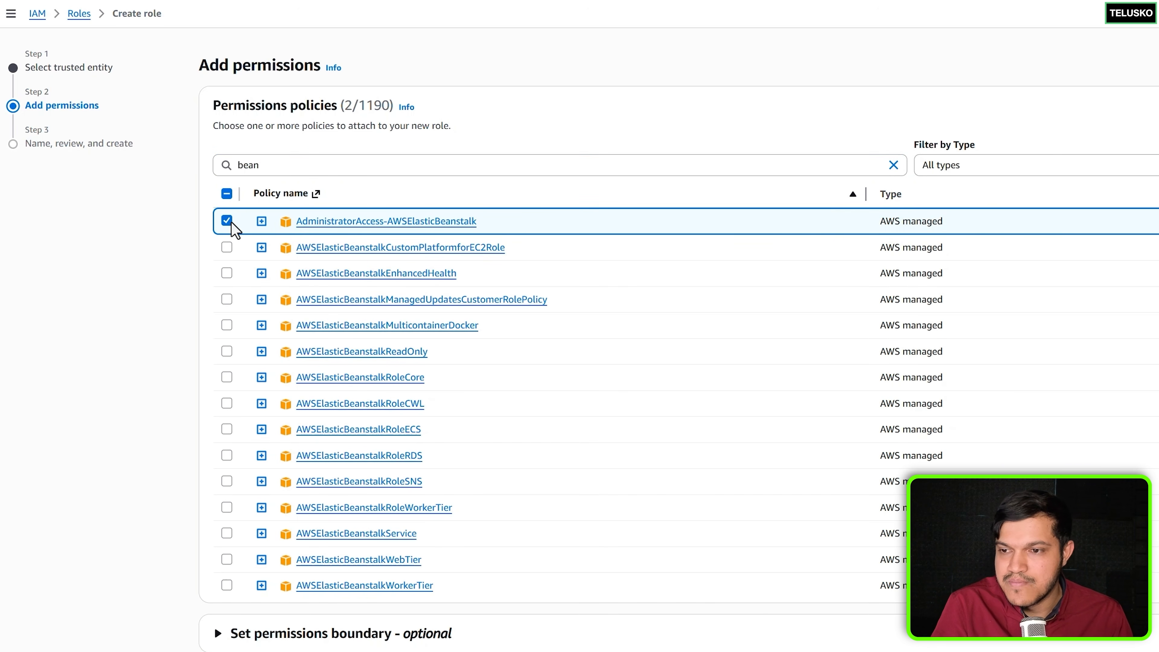
click(227, 561)
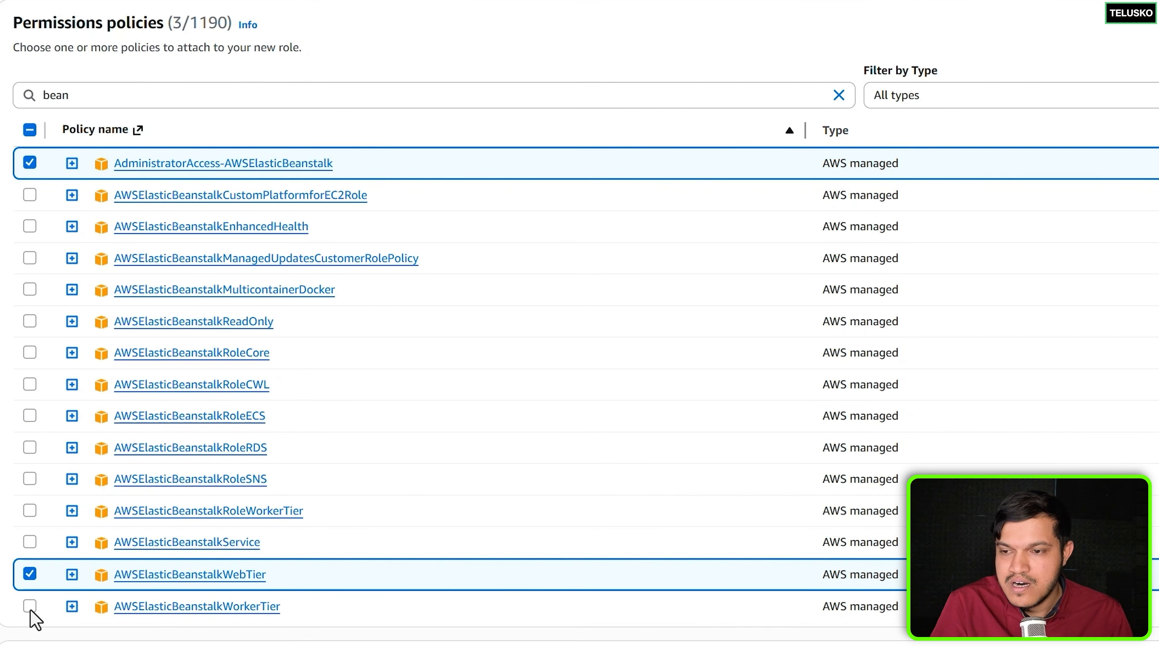
click(31, 608)
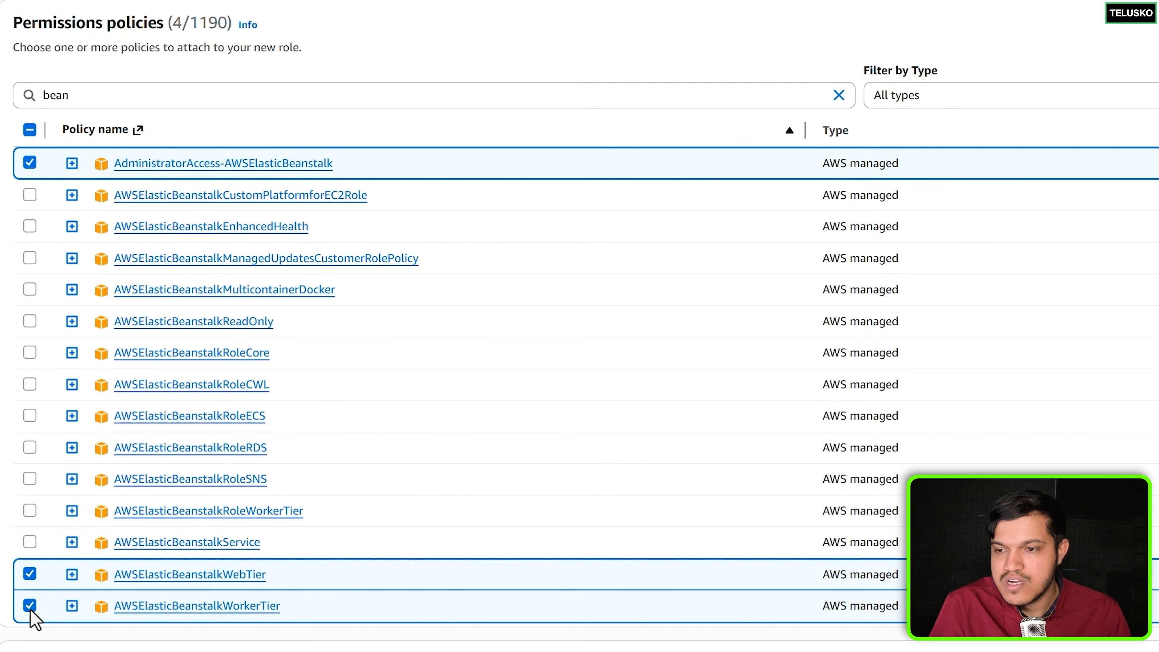
click(30, 543)
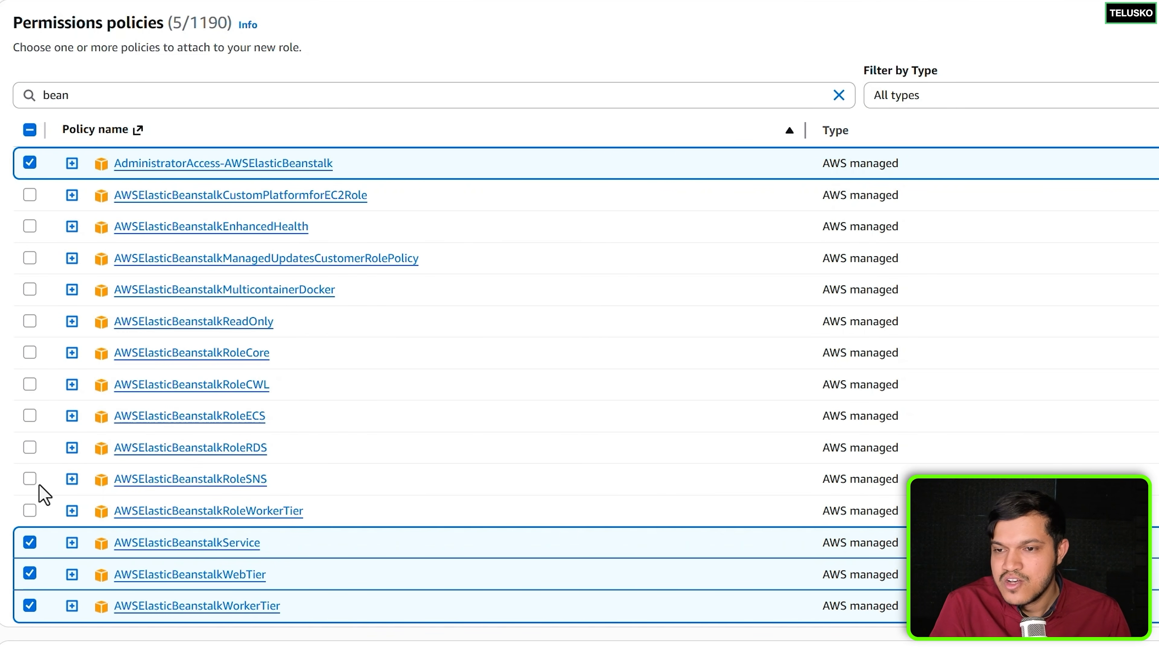
click(30, 480)
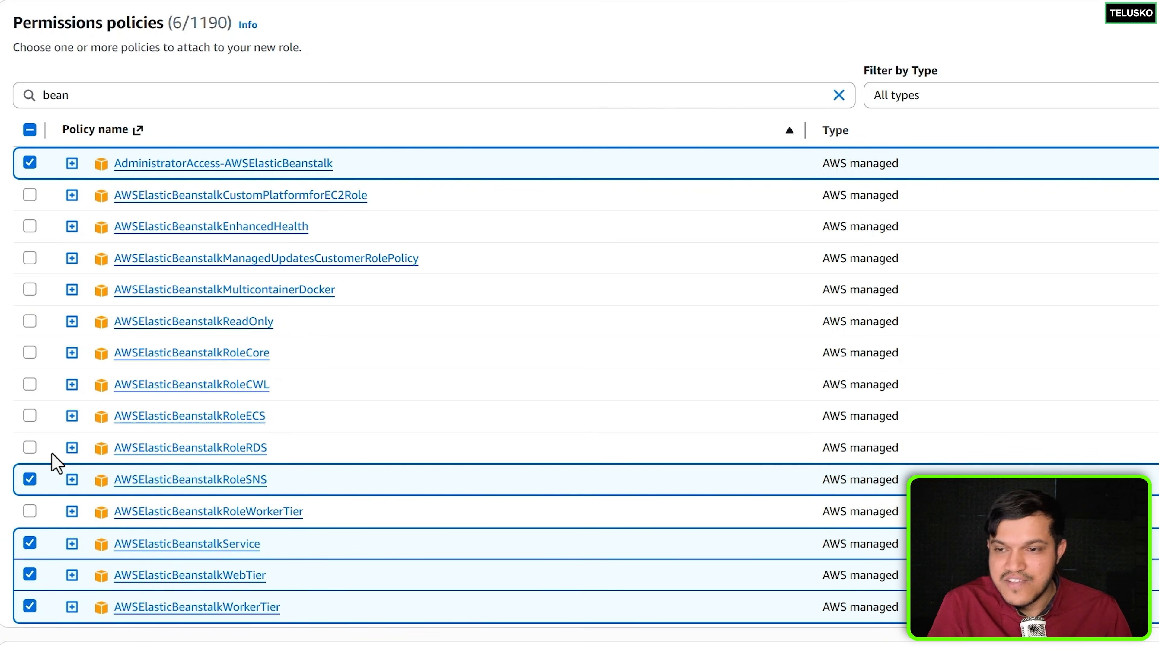
click(30, 447)
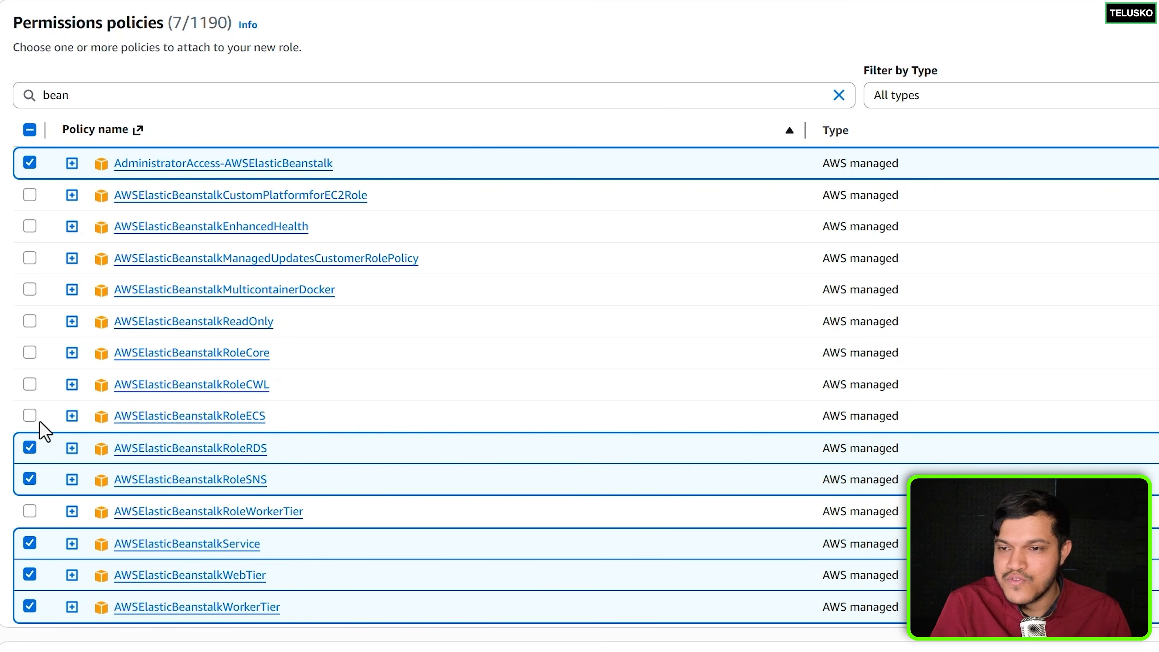
click(30, 416)
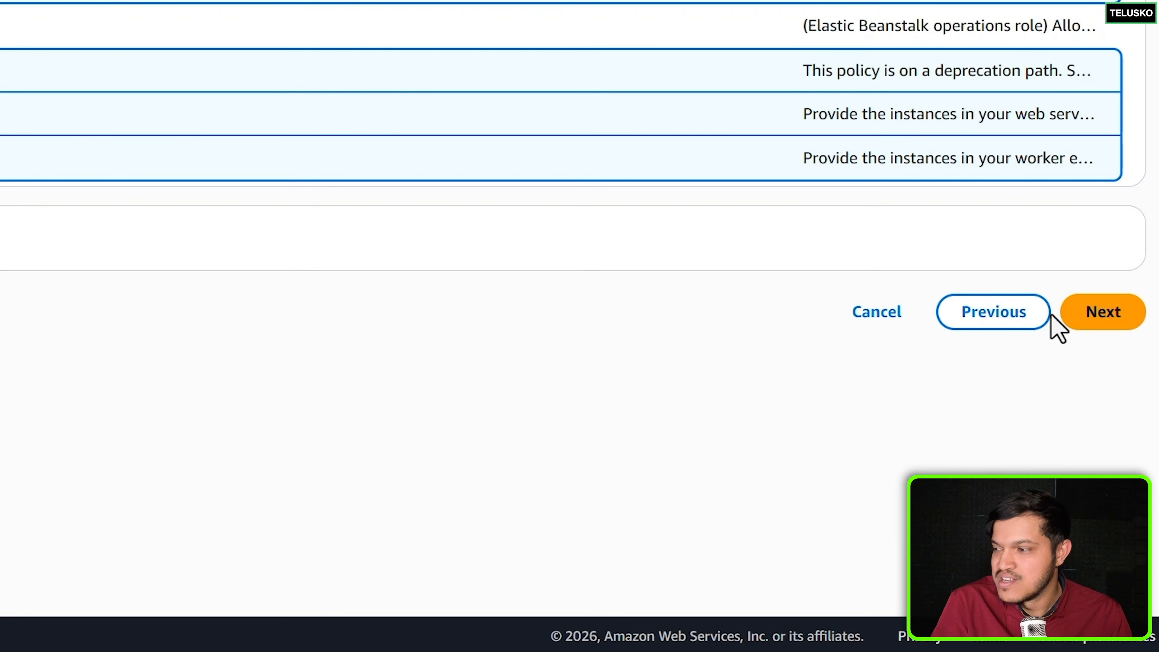
- Review the role name aws-elasticbeanstalk-ec2-role and its attached policies, and create the role
click(1098, 315)
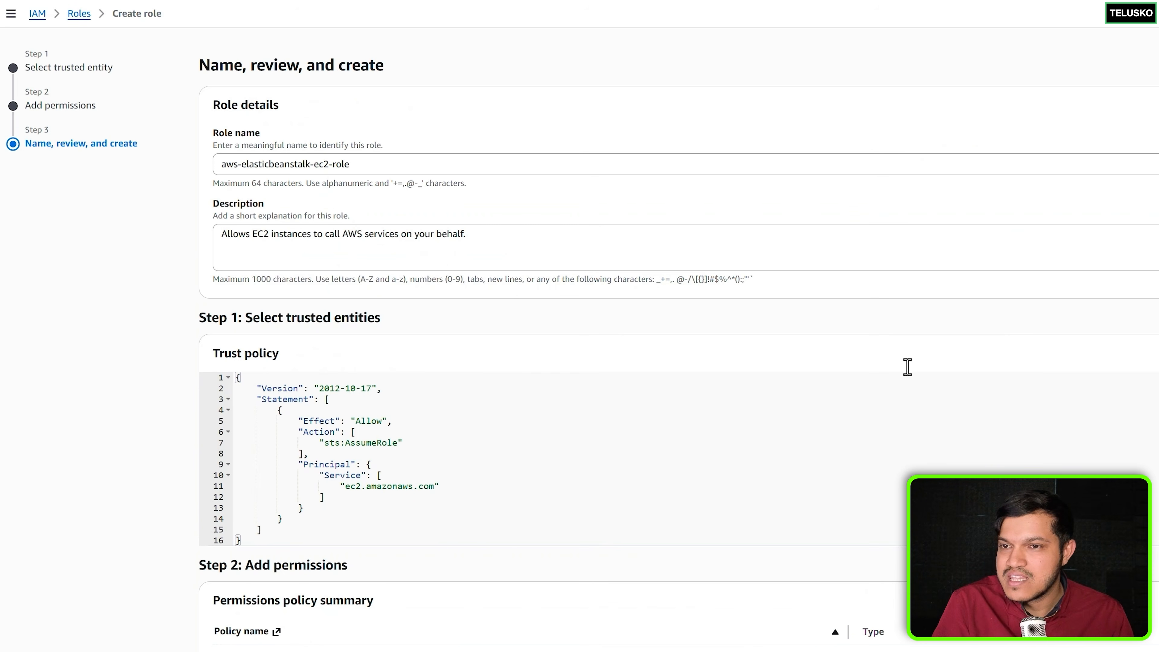
scroll(970, 367, down, 1)
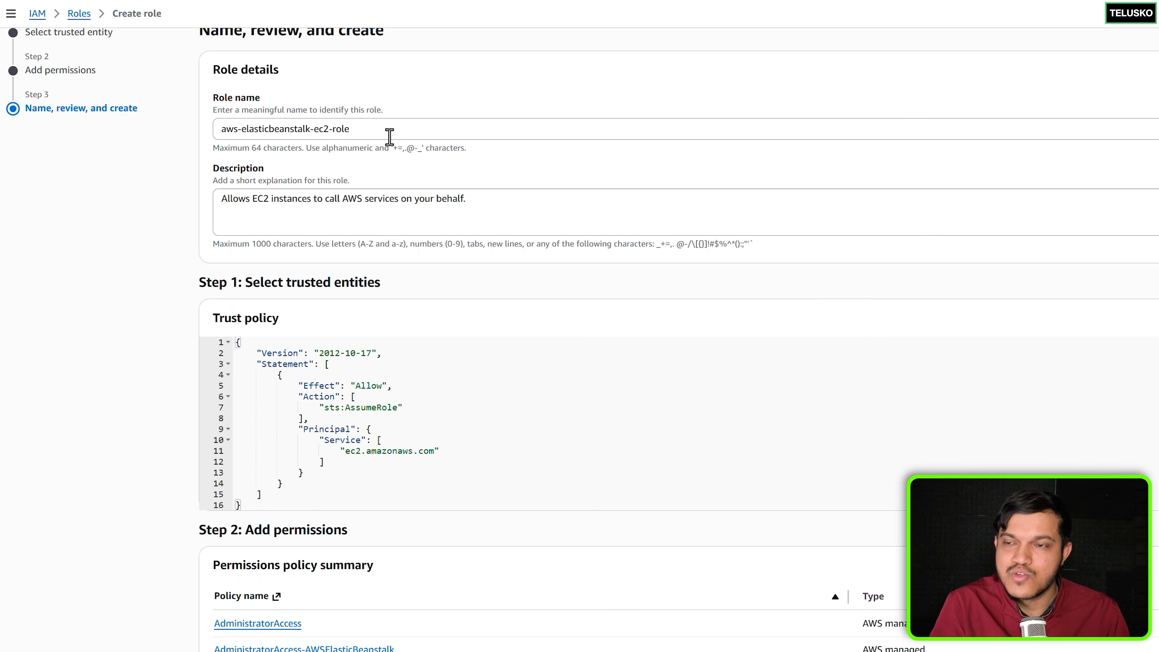
scroll(858, 413, down, 3)
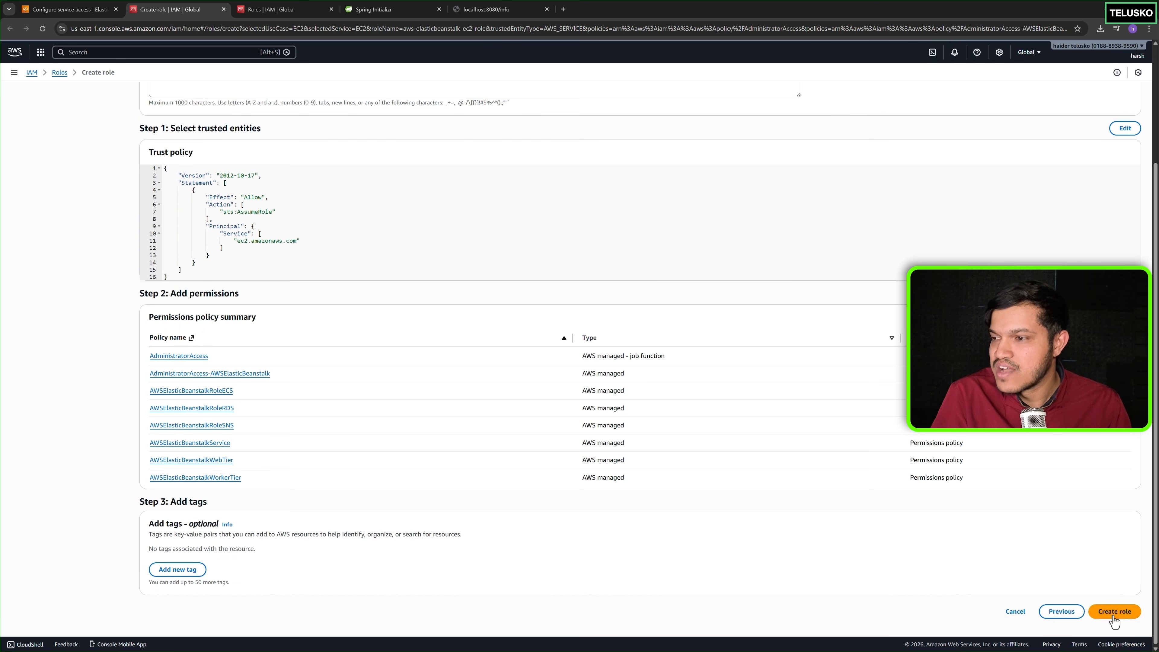
click(1110, 610)
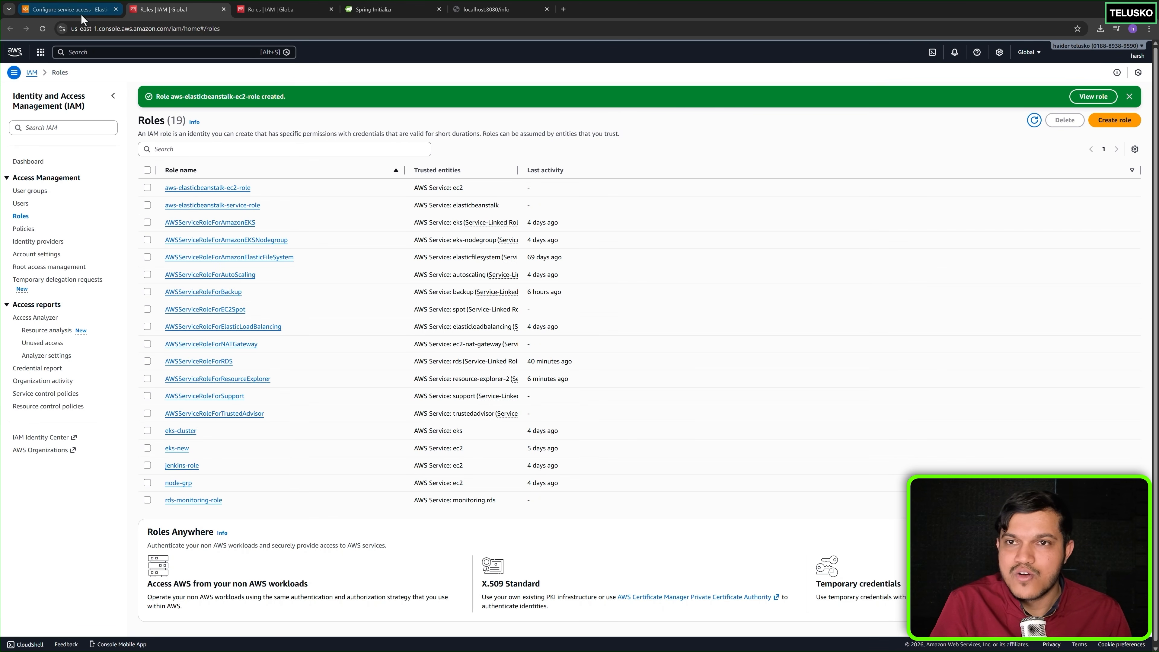
- Back in the service access settings, choose aws-elasticbeanstalk-ec2-role as the EC2 instance profile, leave the key pair unset and skip ahead to the environment review
click(69, 9)
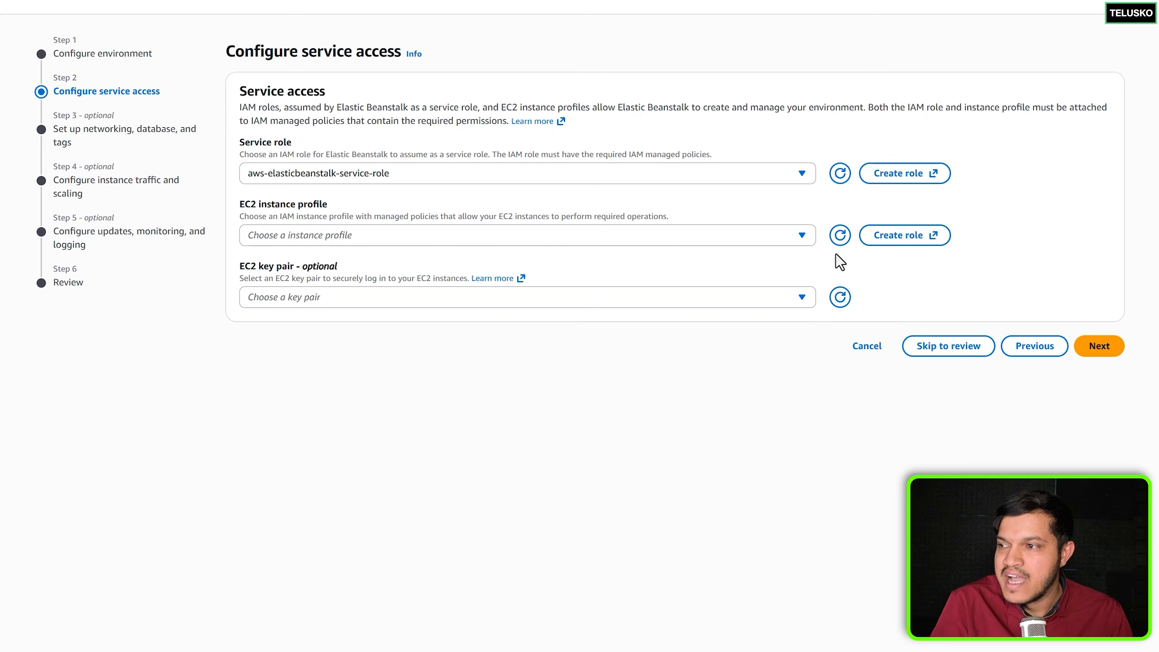
click(805, 233)
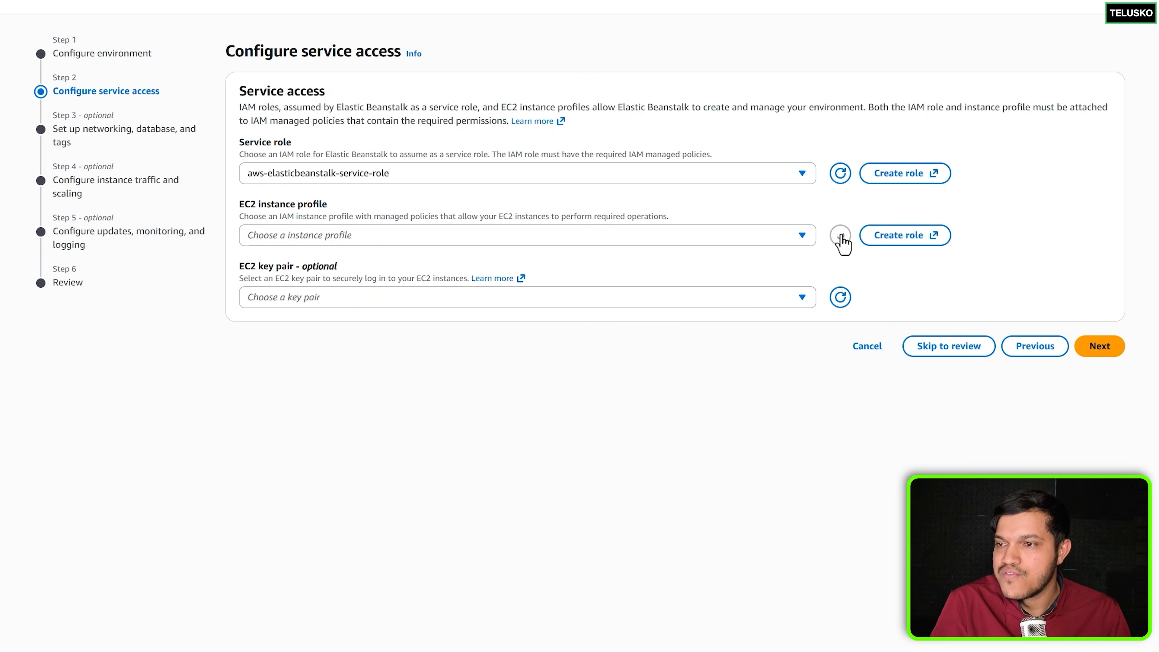
click(802, 235)
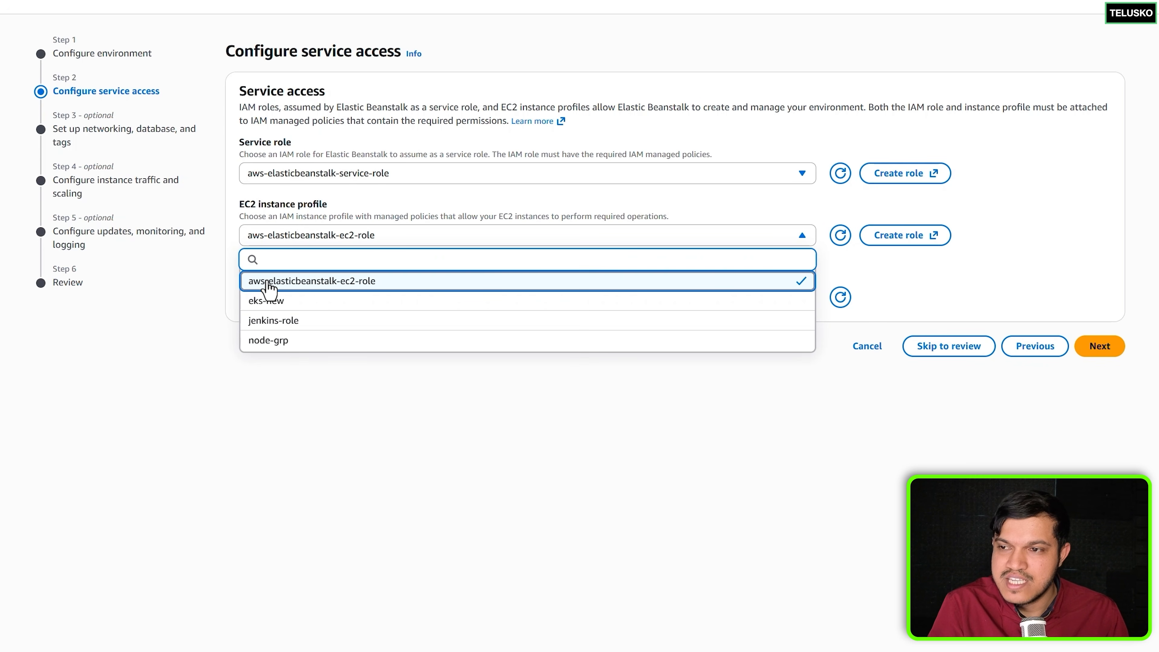
click(336, 287)
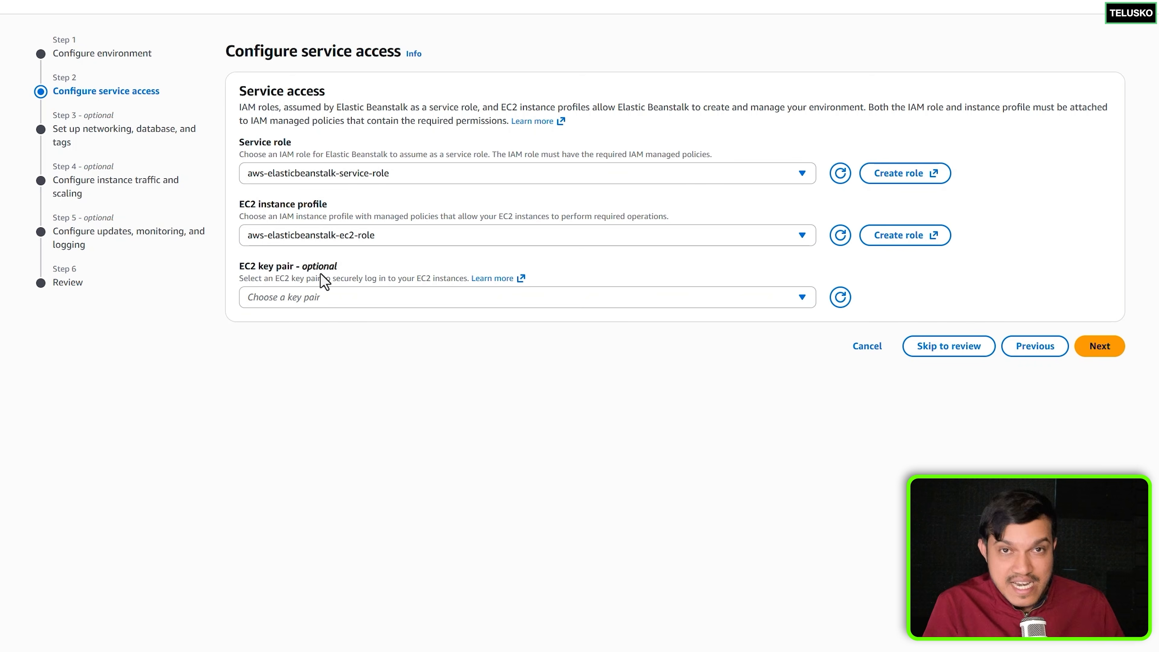
click(312, 303)
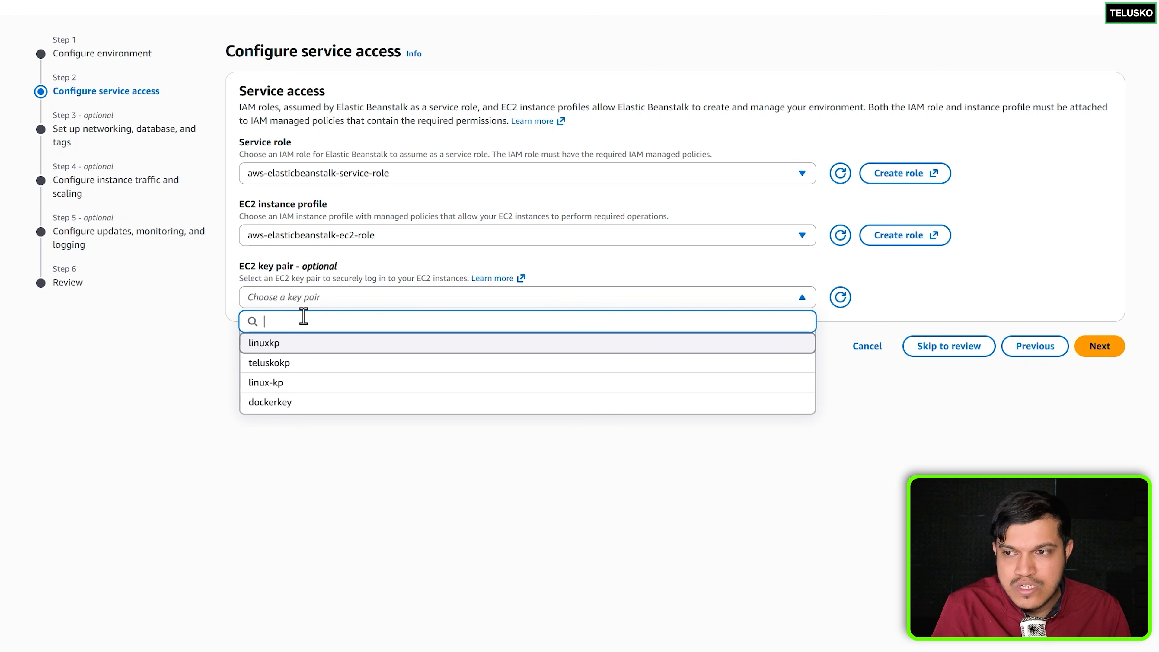
click(122, 344)
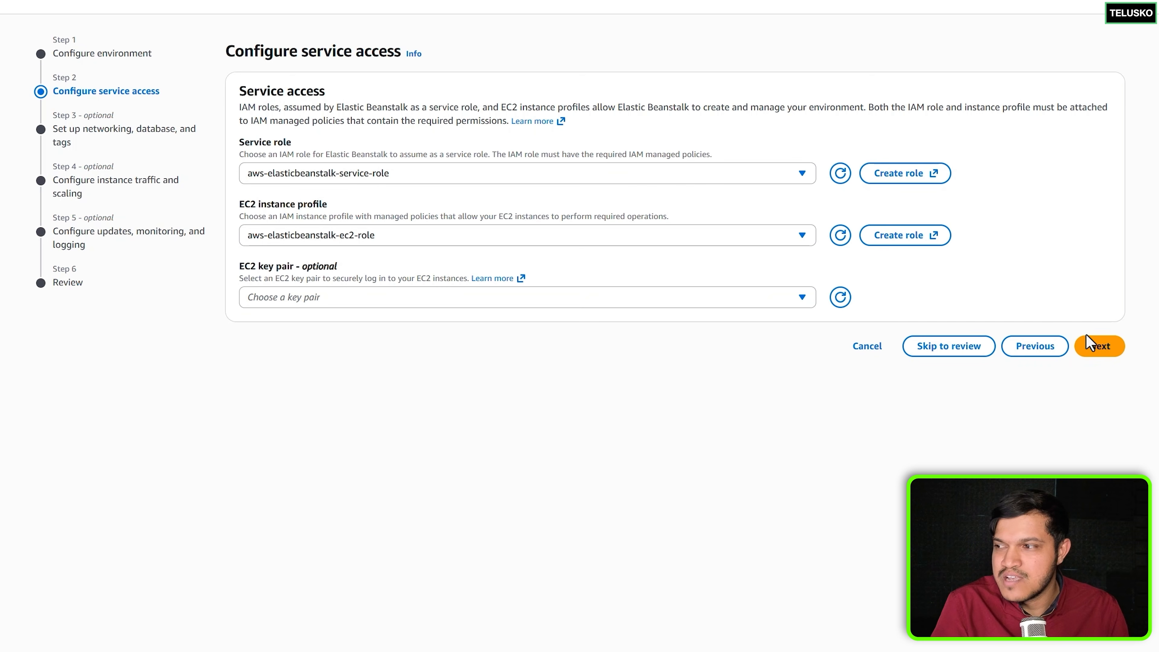
click(1099, 348)
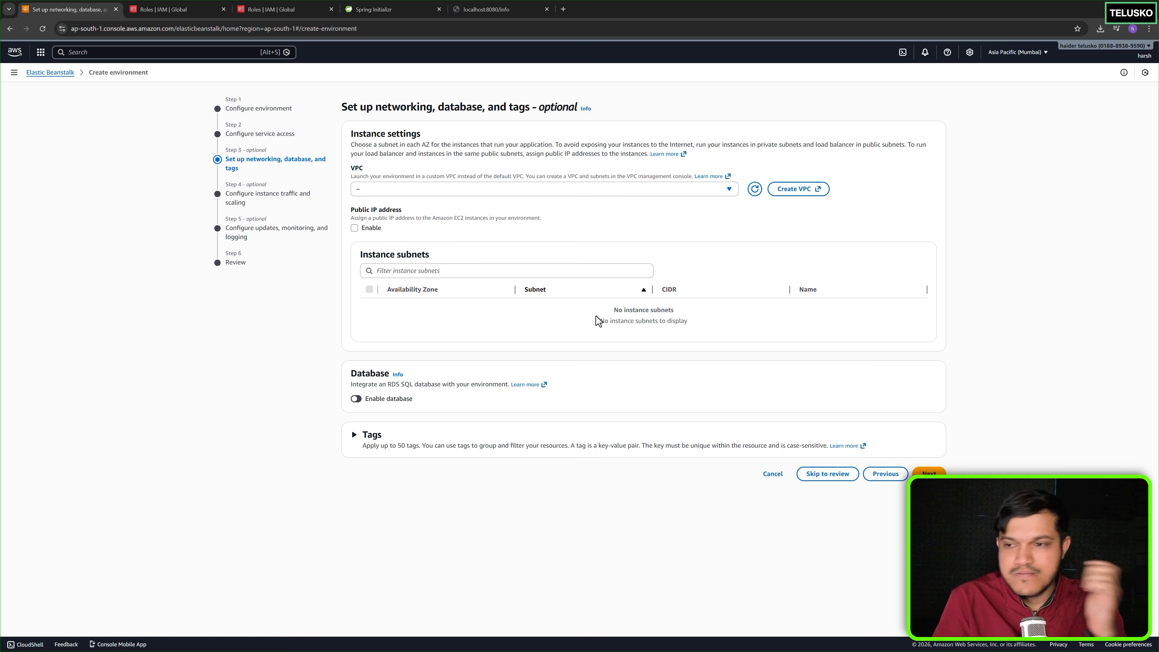
click(818, 479)
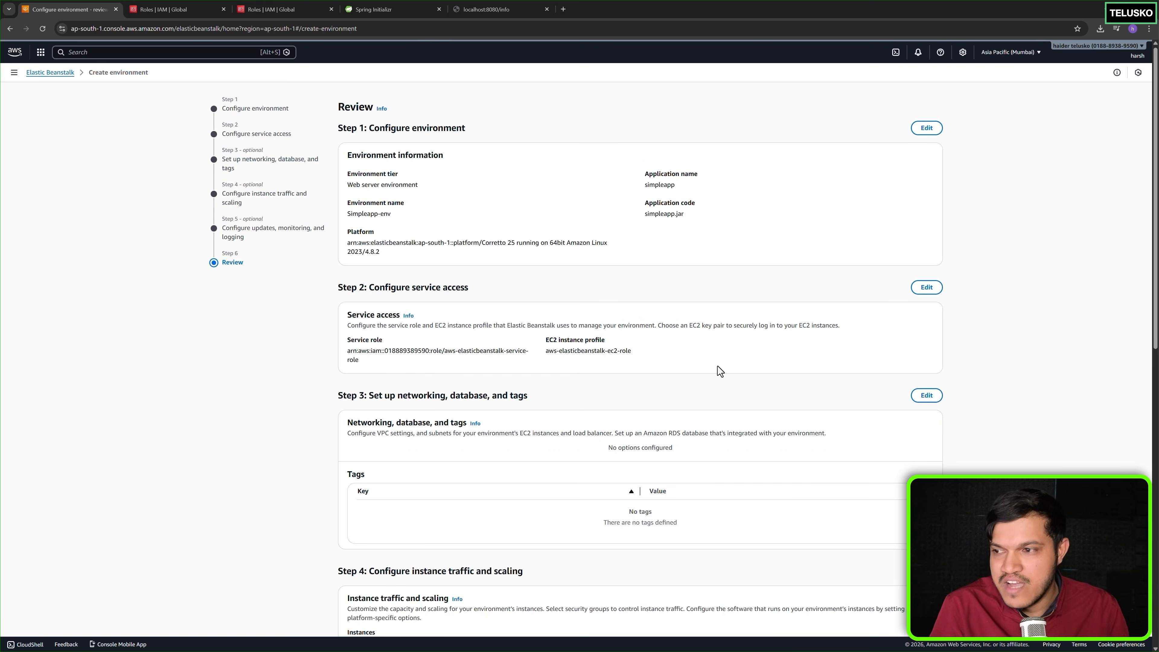
- Examine the environment review, especially the instance types, capacity, networking, monitoring settings and environment properties
scroll(718, 366, down, 10)
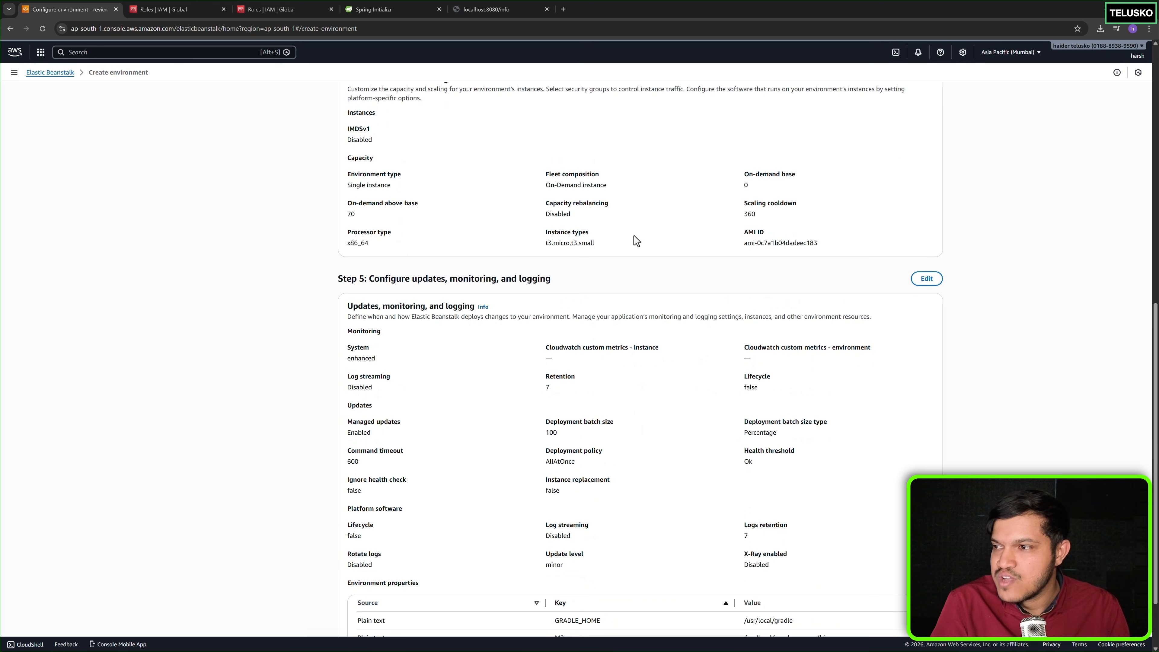
scroll(634, 236, down, 2)
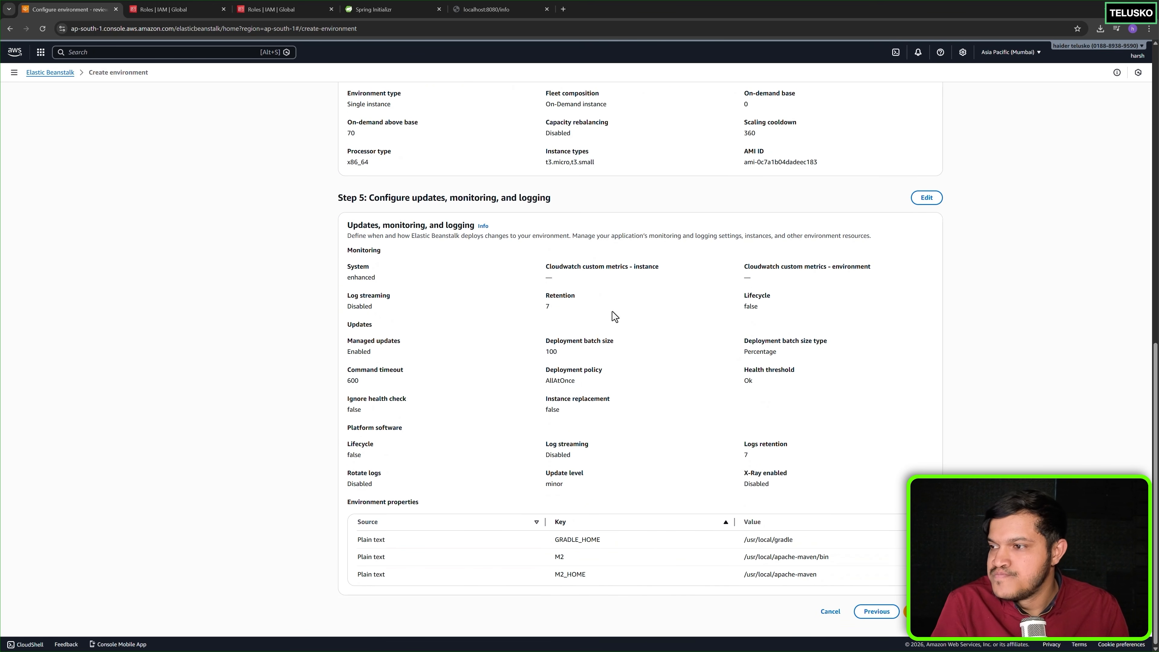
scroll(593, 347, up, 5)
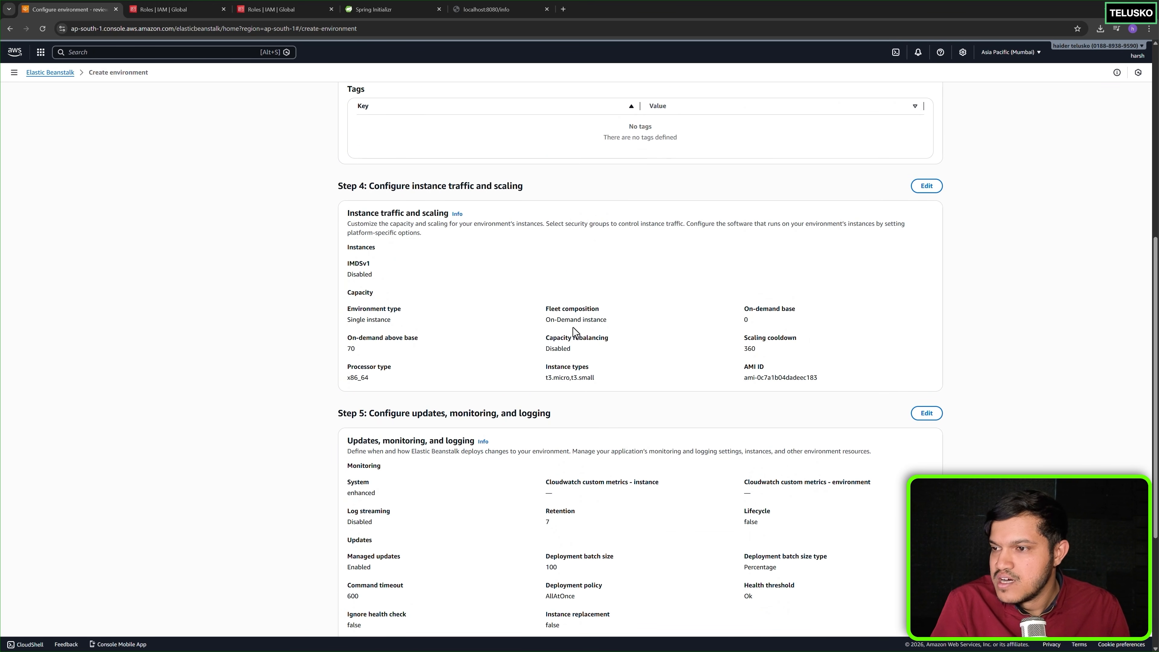
scroll(573, 327, up, 1)
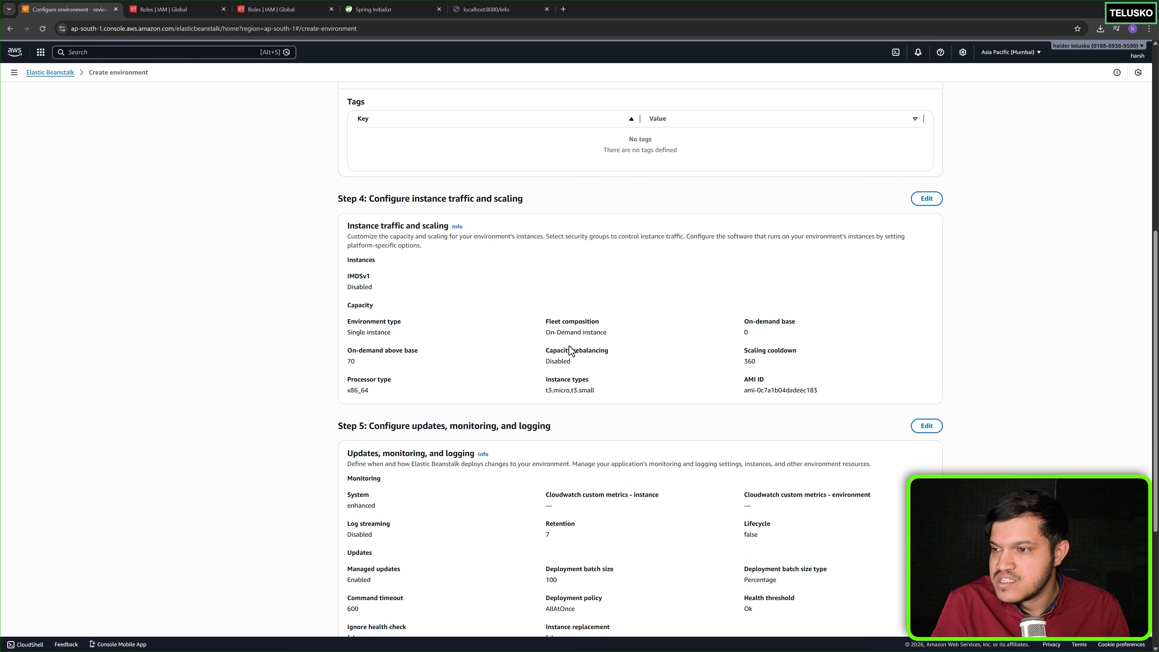
scroll(562, 387, up, 5)
scroll(547, 385, up, 2)
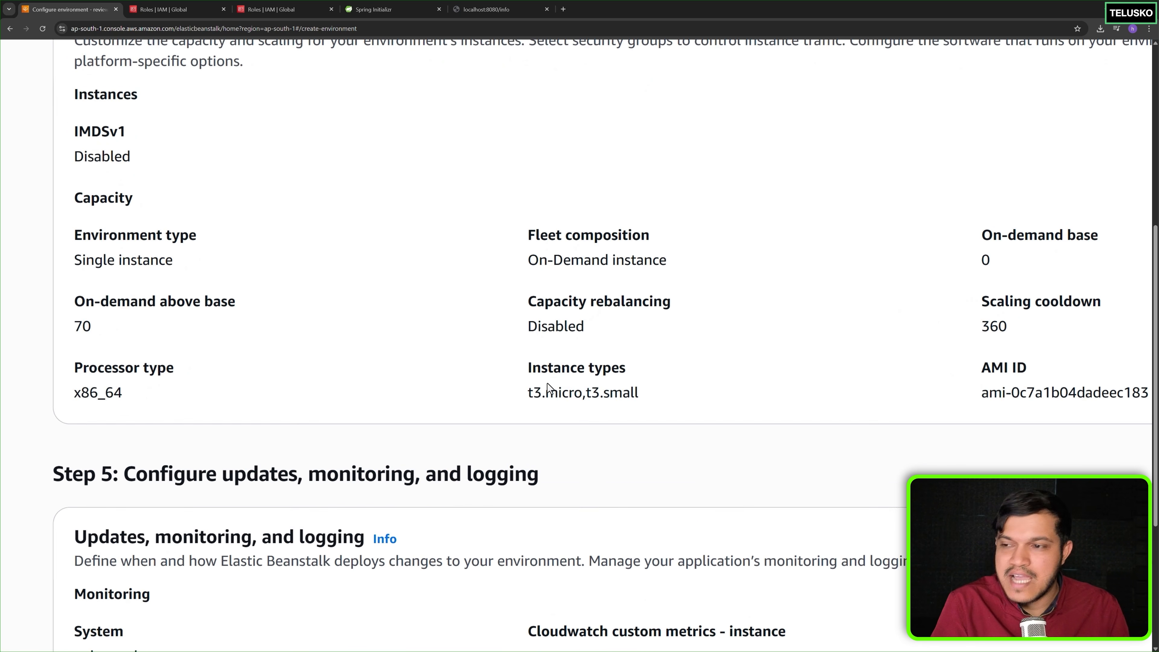
scroll(548, 385, up, 1)
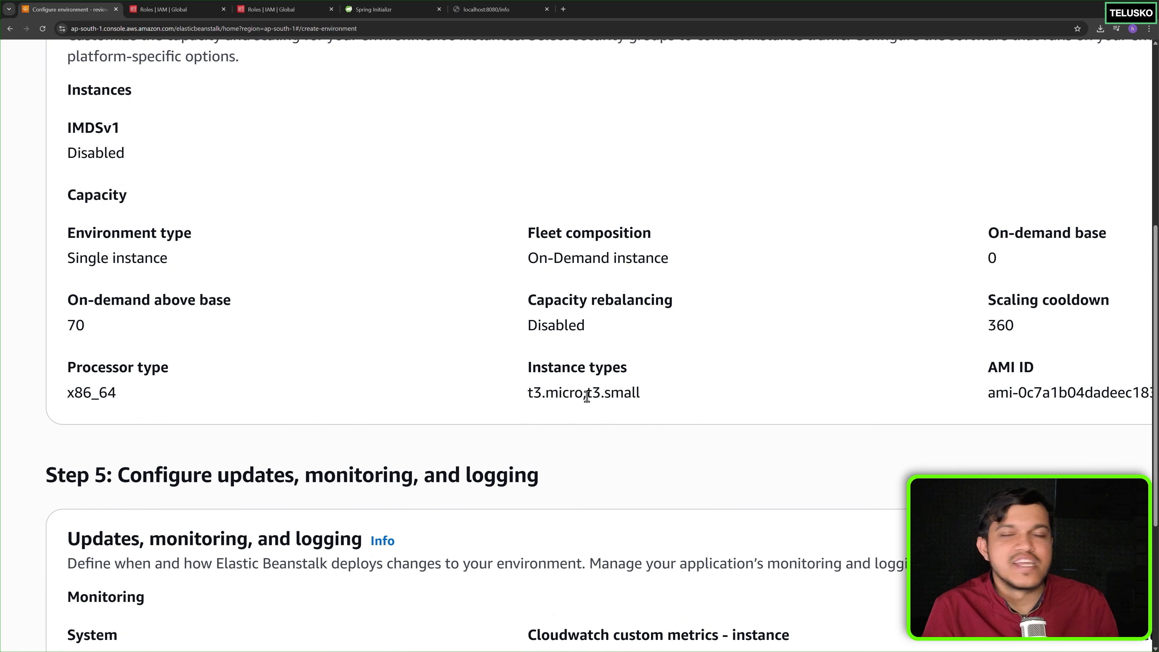
scroll(560, 447, down, 8)
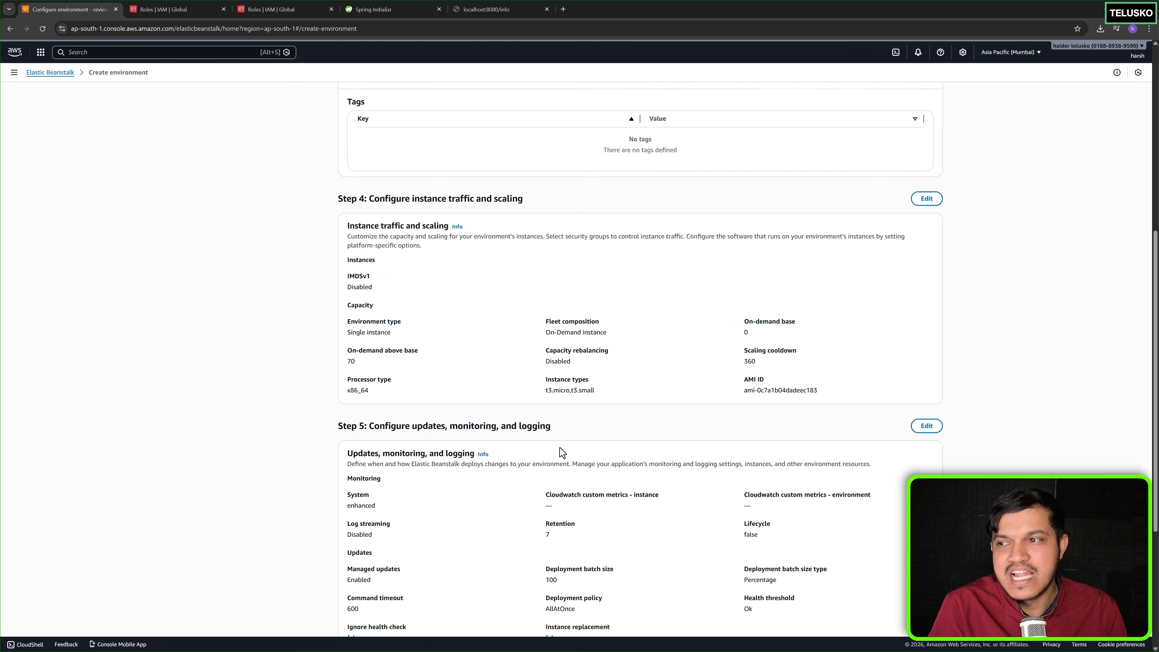
scroll(582, 298, up, 10)
scroll(583, 297, down, 7)
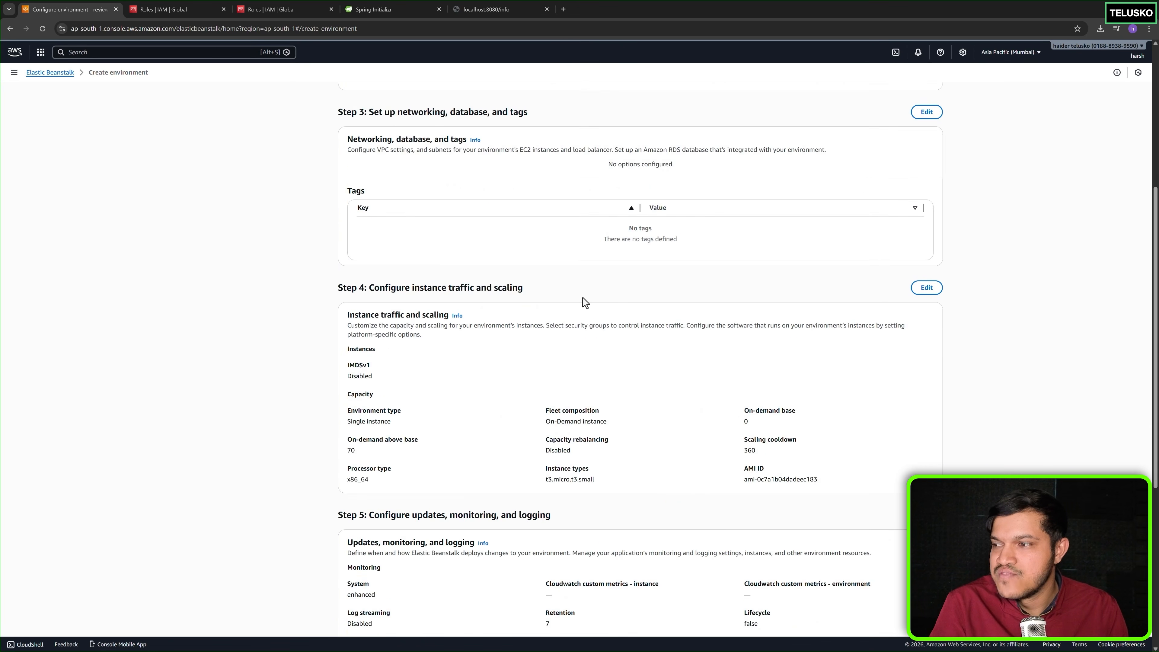
scroll(582, 297, down, 7)
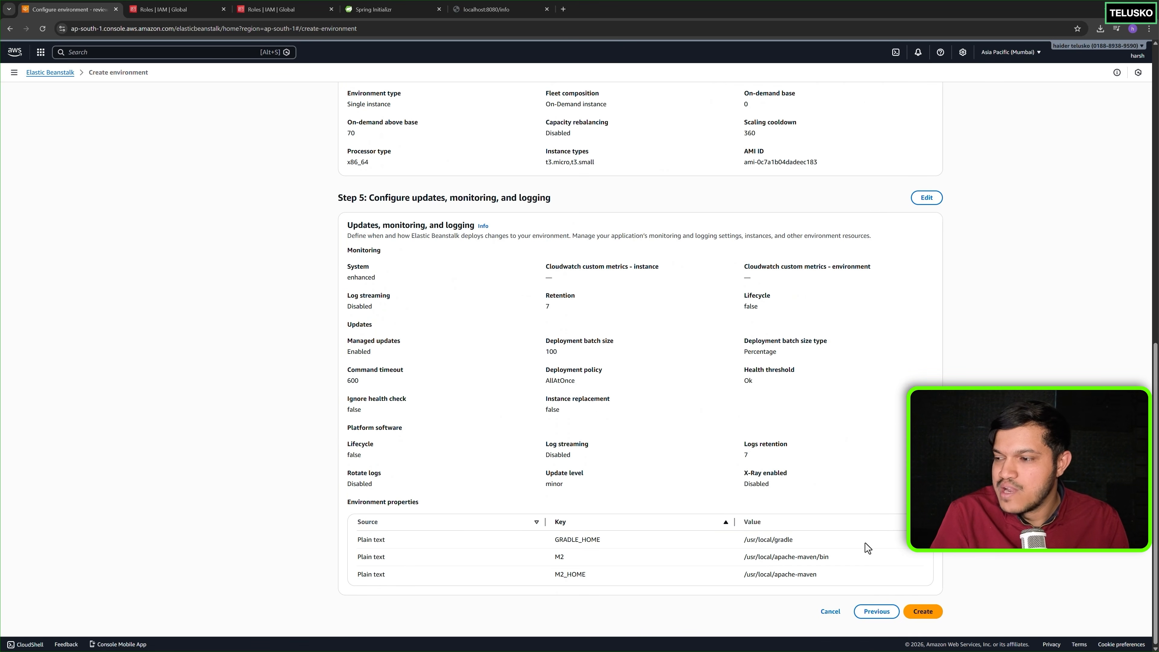
- Create the Simpleapp-env environment and refresh its event list to follow the launch
click(925, 614)
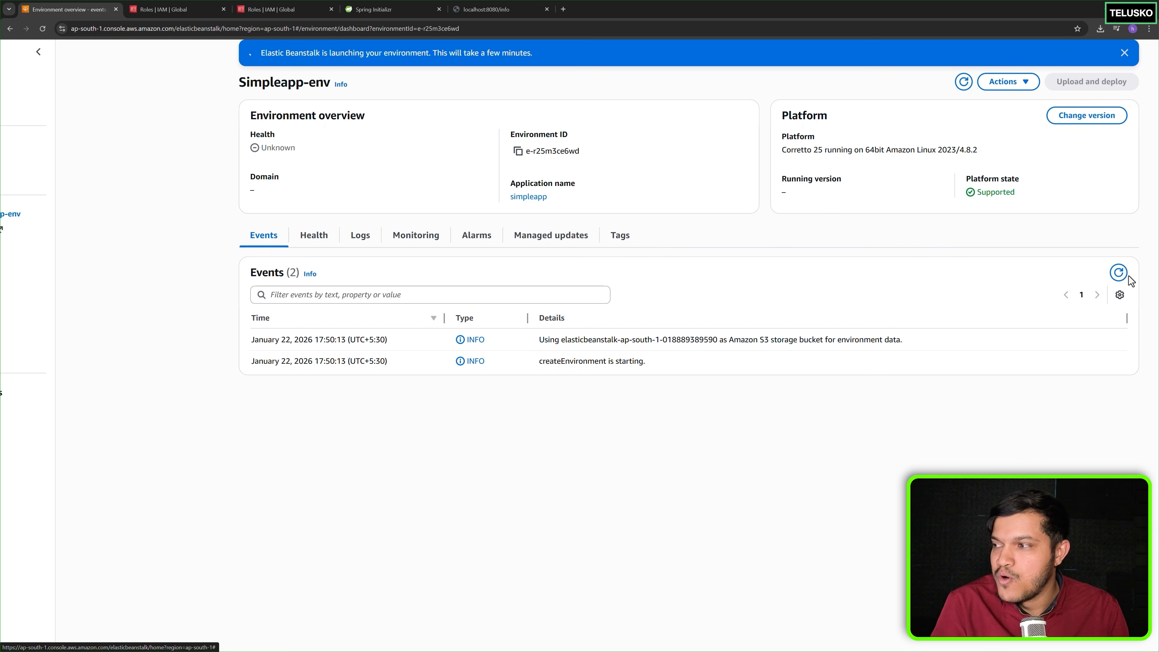
click(1119, 274)
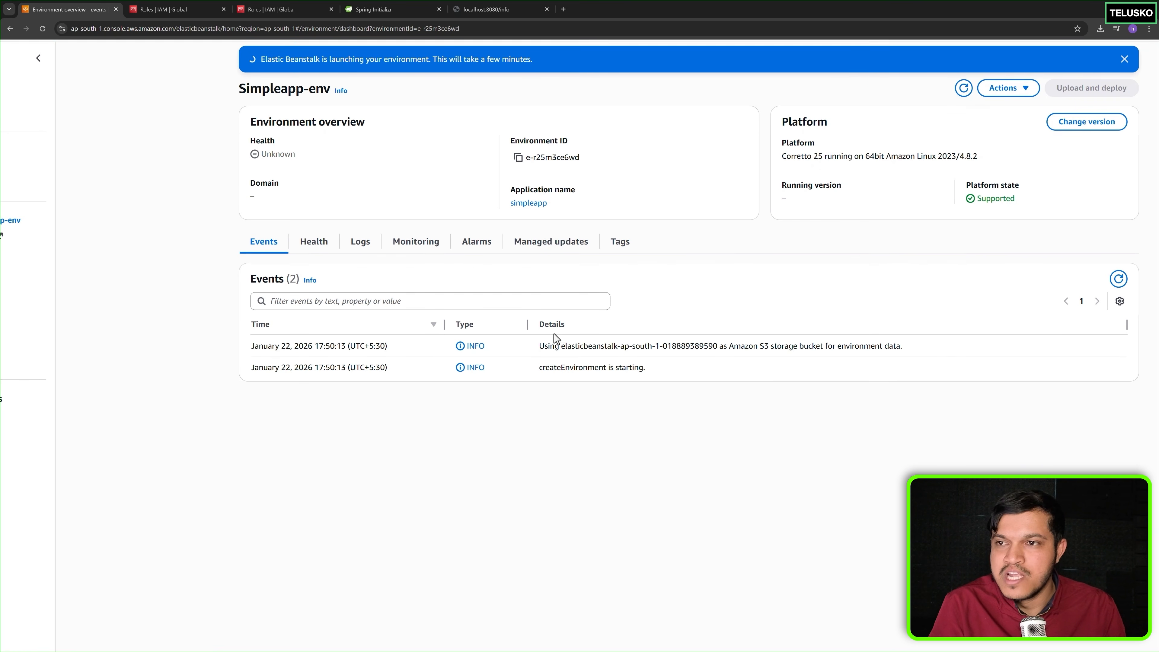
- Review the Simpleapp-env launch events through to the finished deployment and open the environment's domain link to load the deployed application
scroll(554, 334, up, 1)
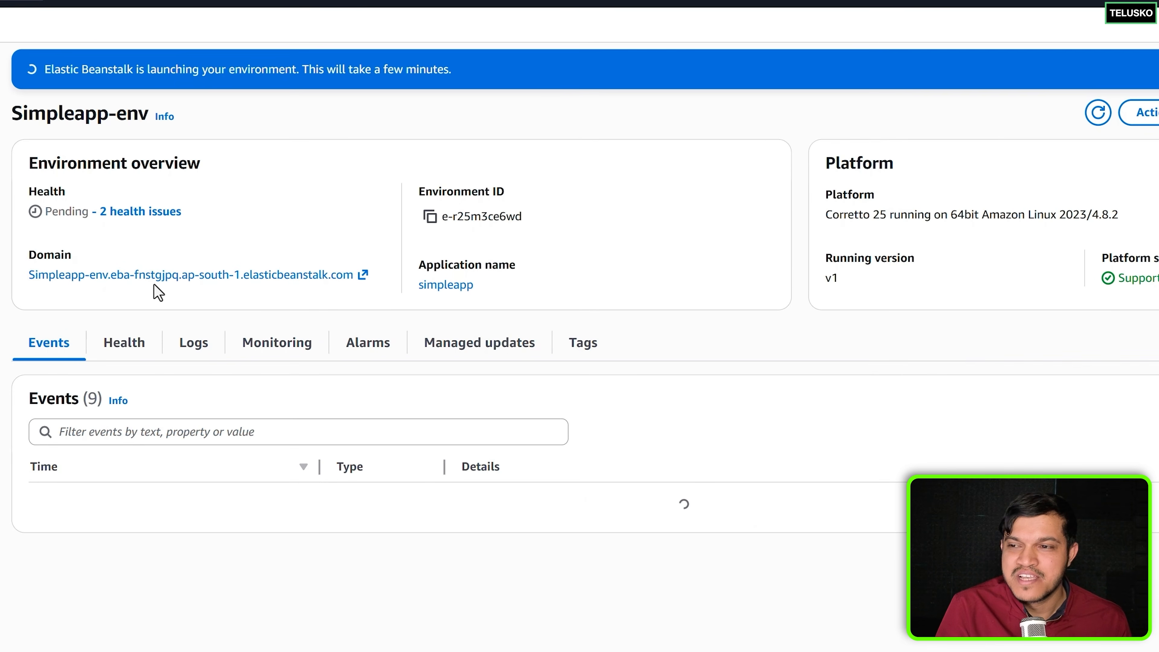
scroll(229, 361, down, 5)
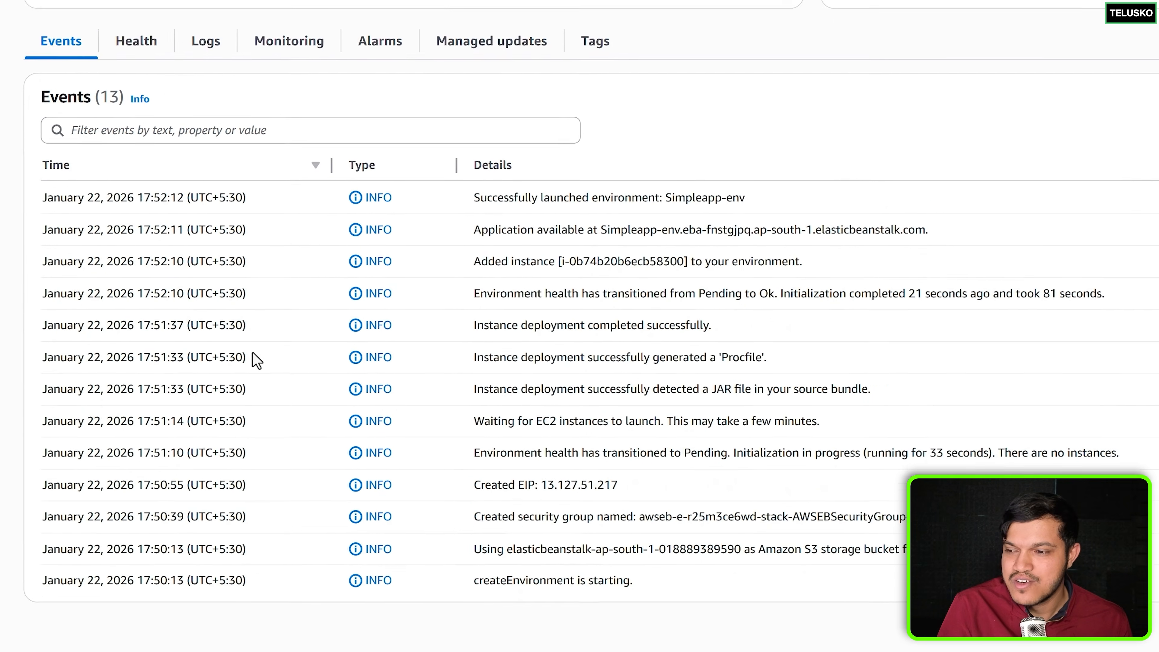
scroll(542, 317, up, 1)
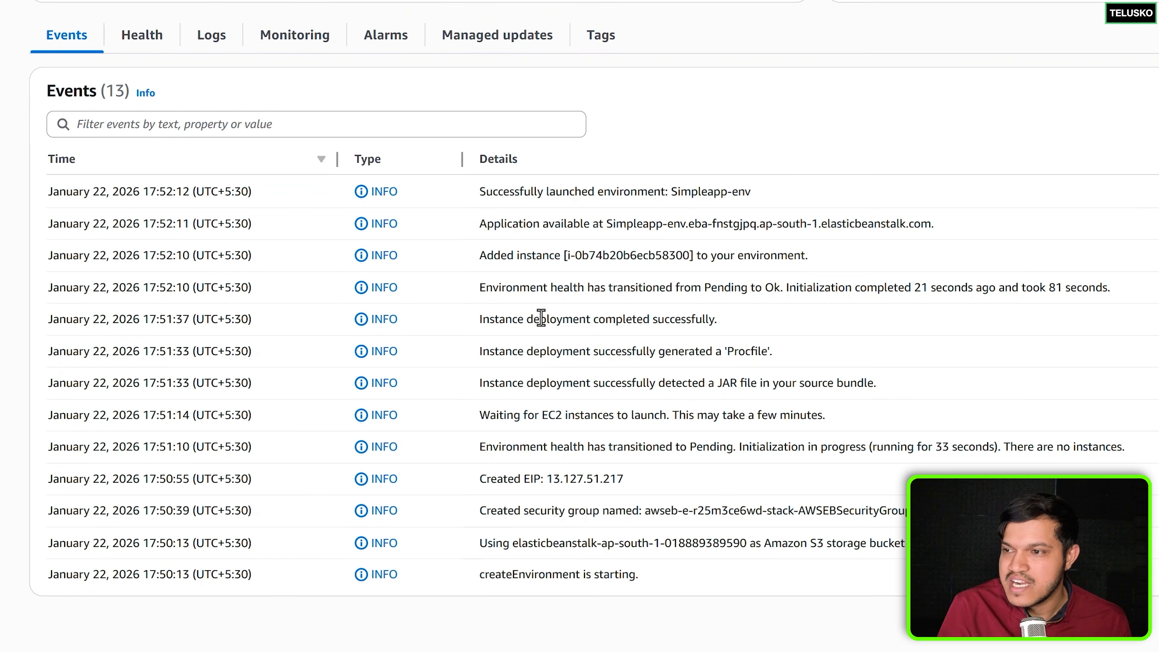
scroll(608, 197, up, 2)
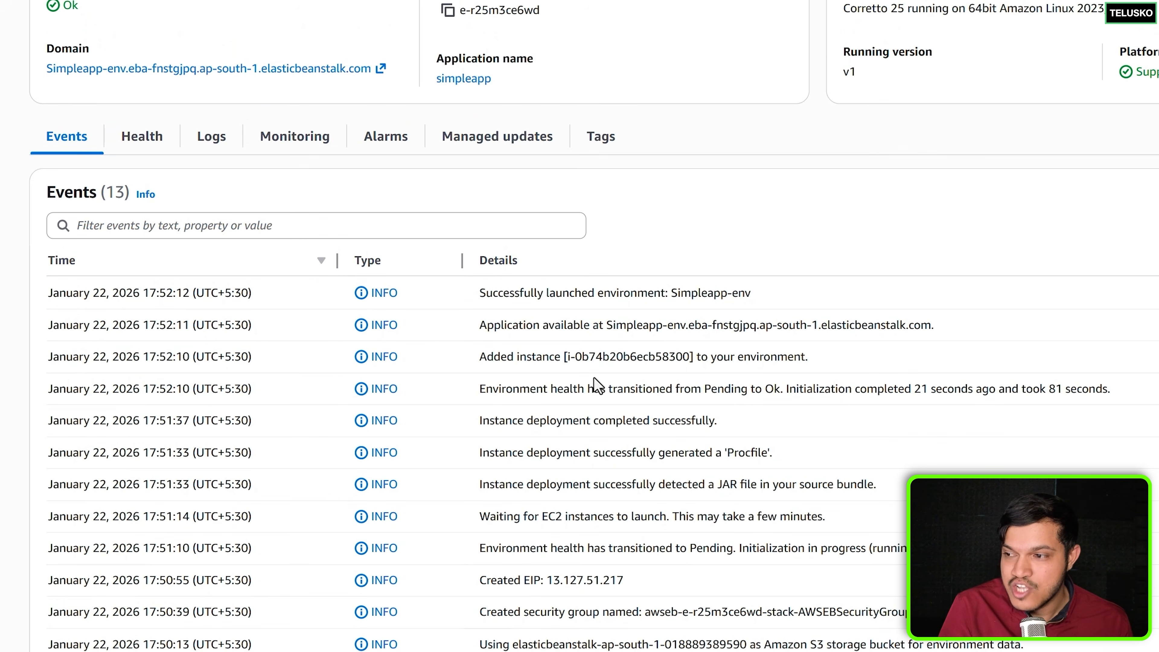
scroll(503, 321, up, 1)
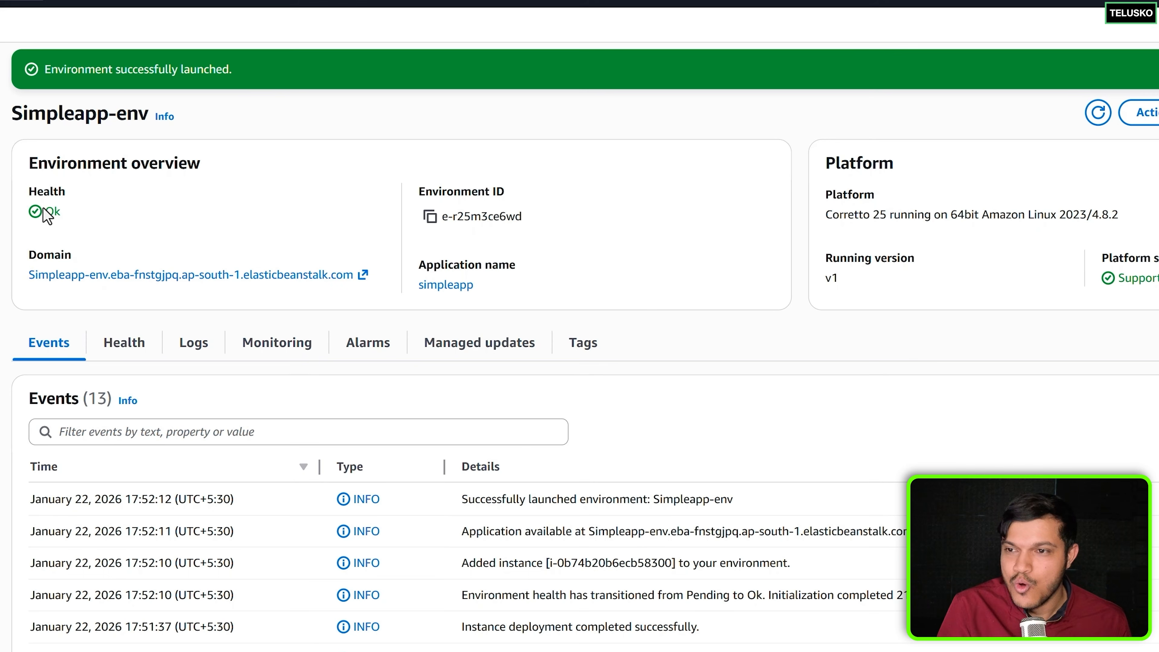
click(180, 276)
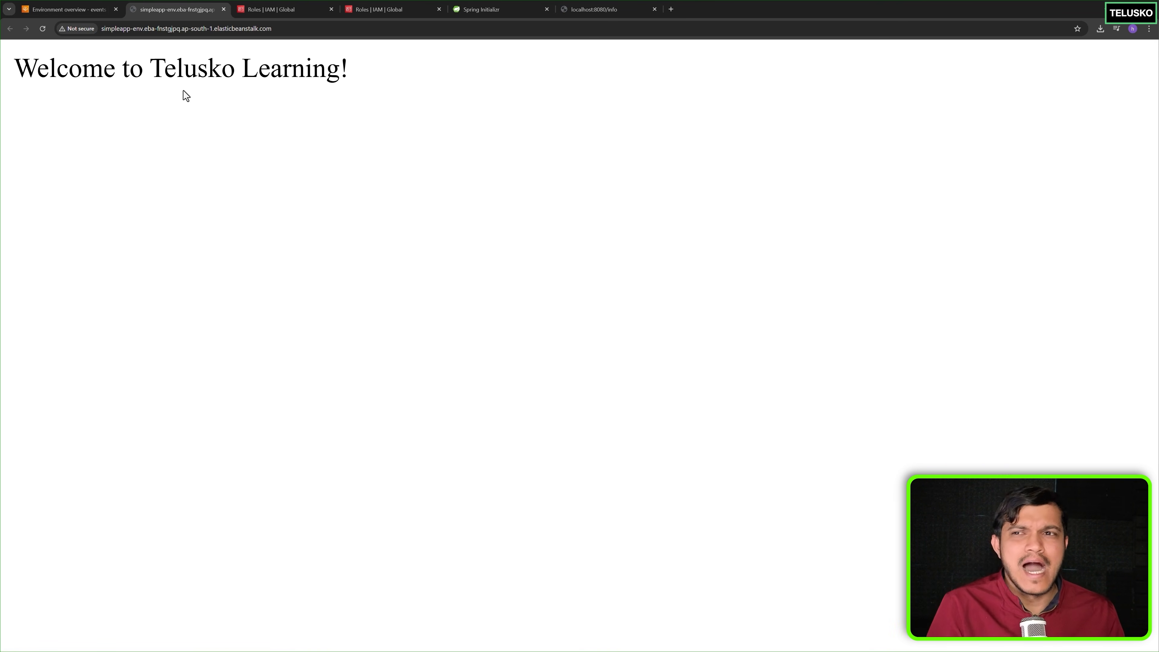
- Load the /info endpoint of the deployed application on its Elastic Beanstalk domain and view the enlarged page text
click(324, 32)
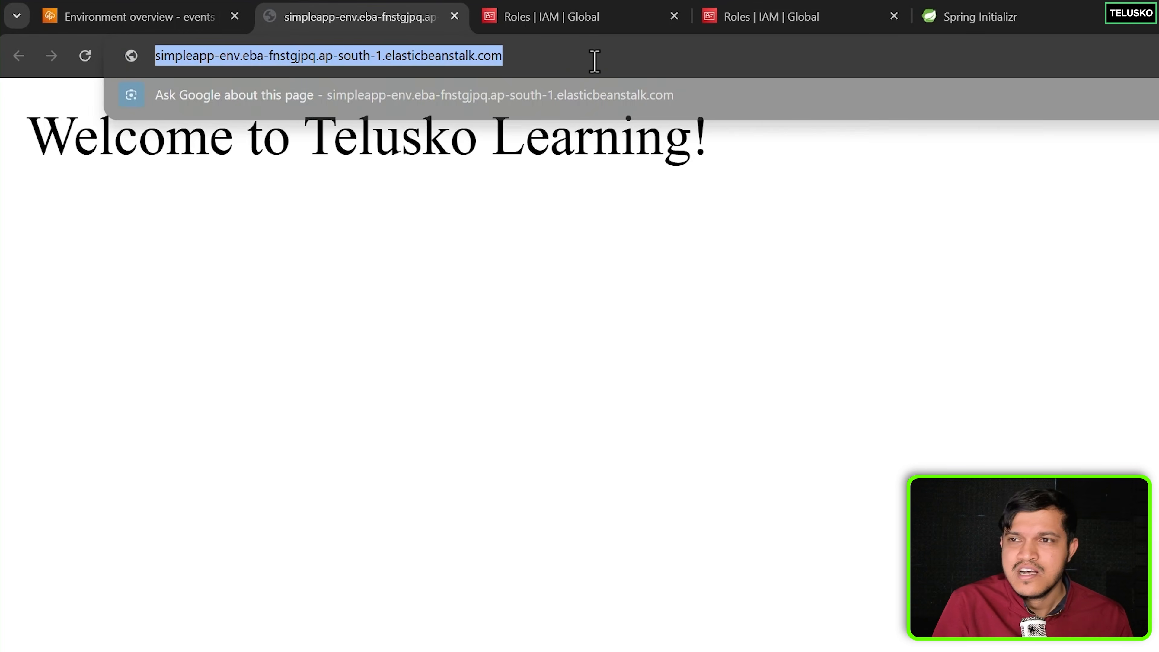
click(596, 62)
text(/info)
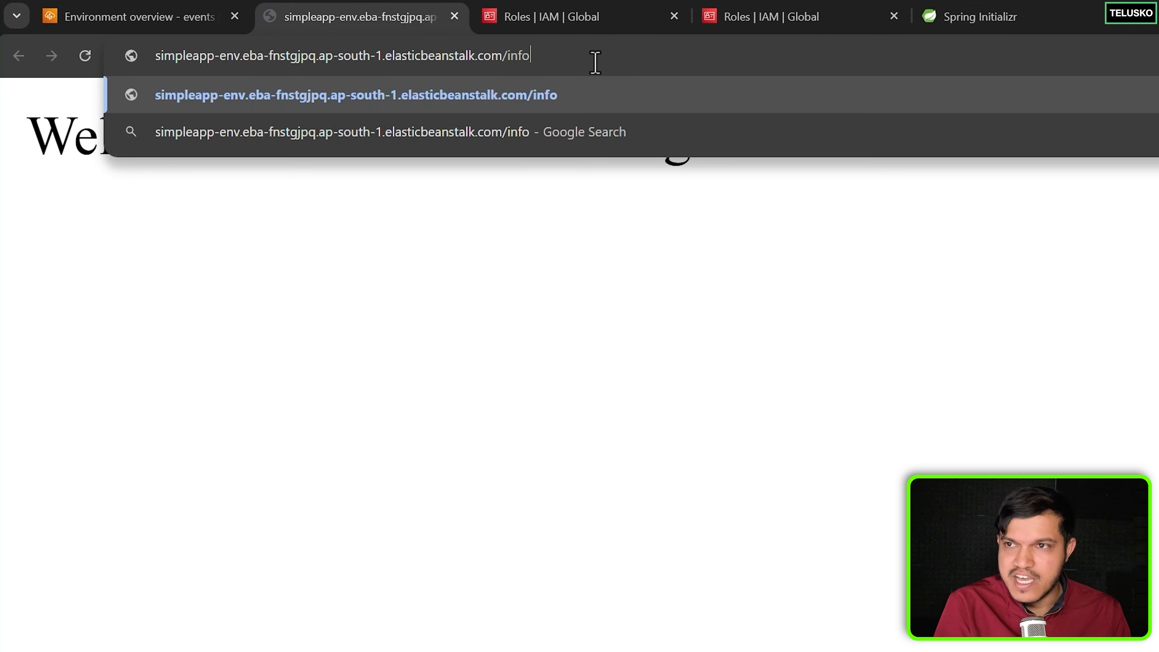
key(Return)
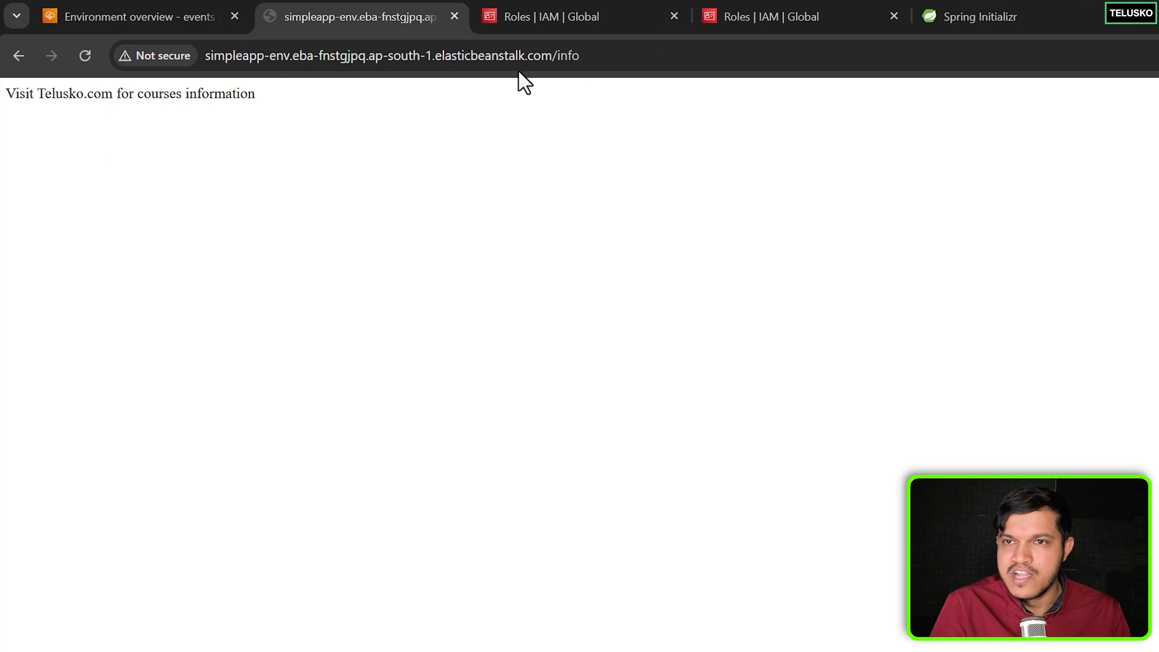
scroll(267, 88, up, 5)
scroll(269, 86, up, 2)
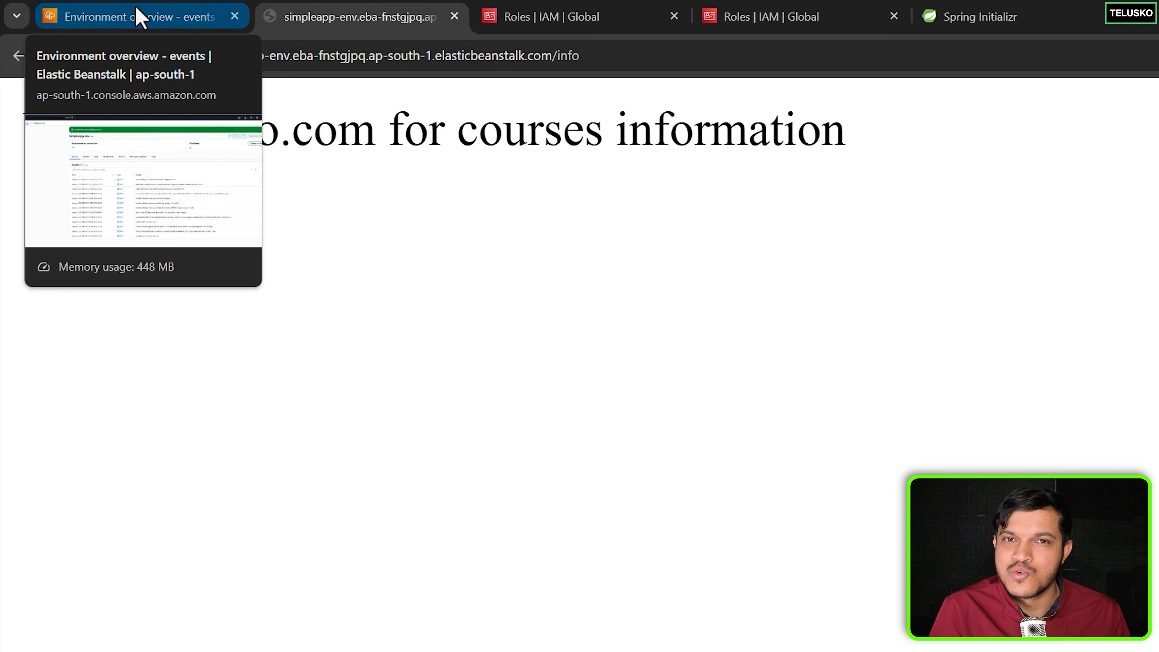
- Return to the AWS console, find the EC2 service and inspect the Simpleapp-env entry in its instances list
click(139, 18)
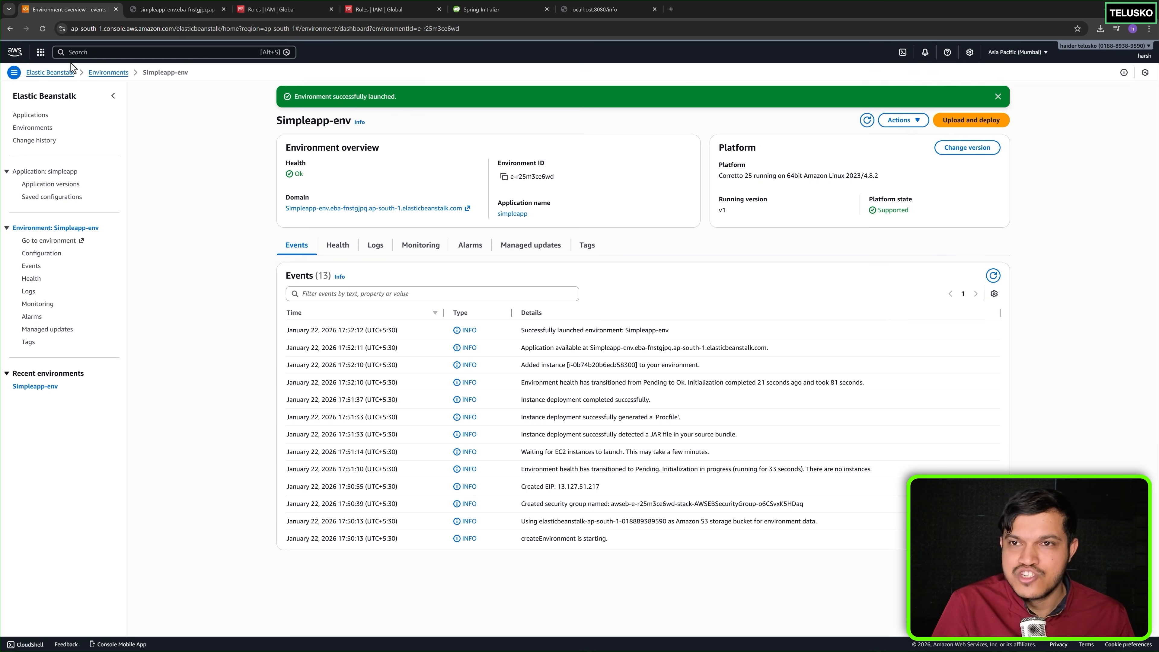
click(75, 52)
text(ec)
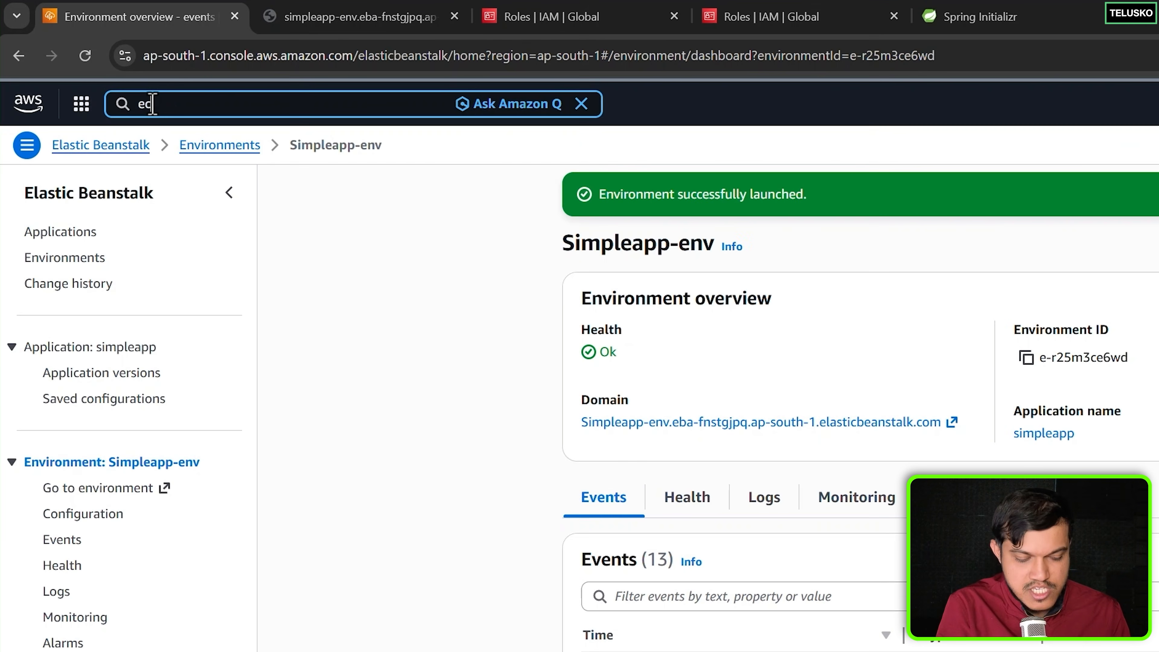
text(R)
click(402, 221)
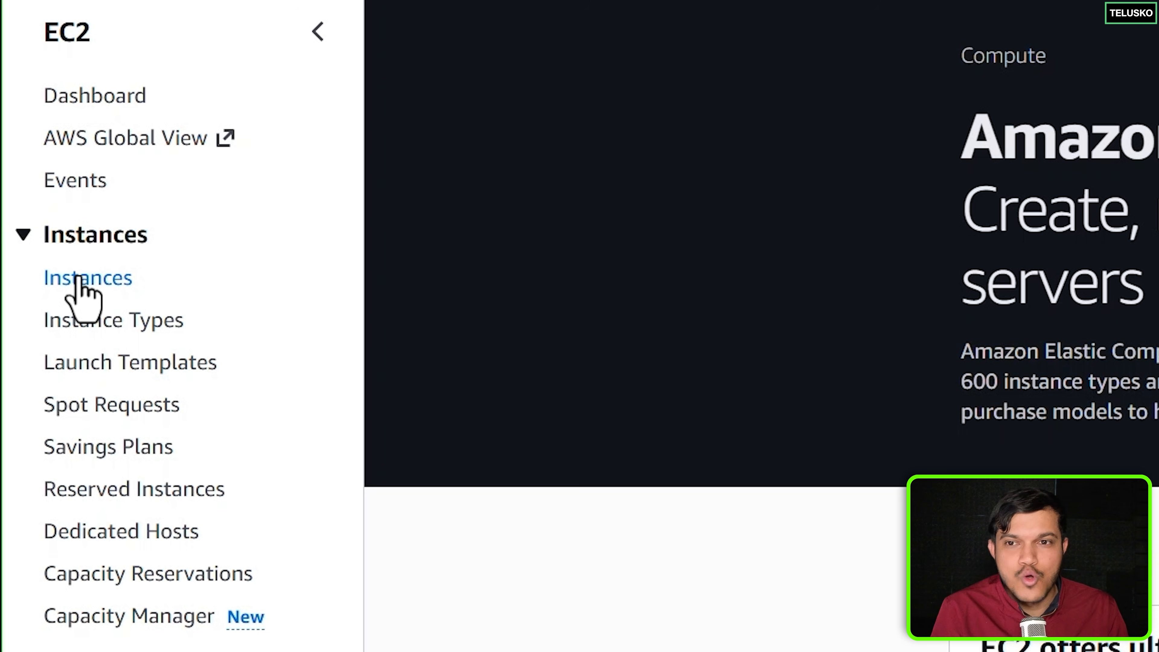
click(78, 278)
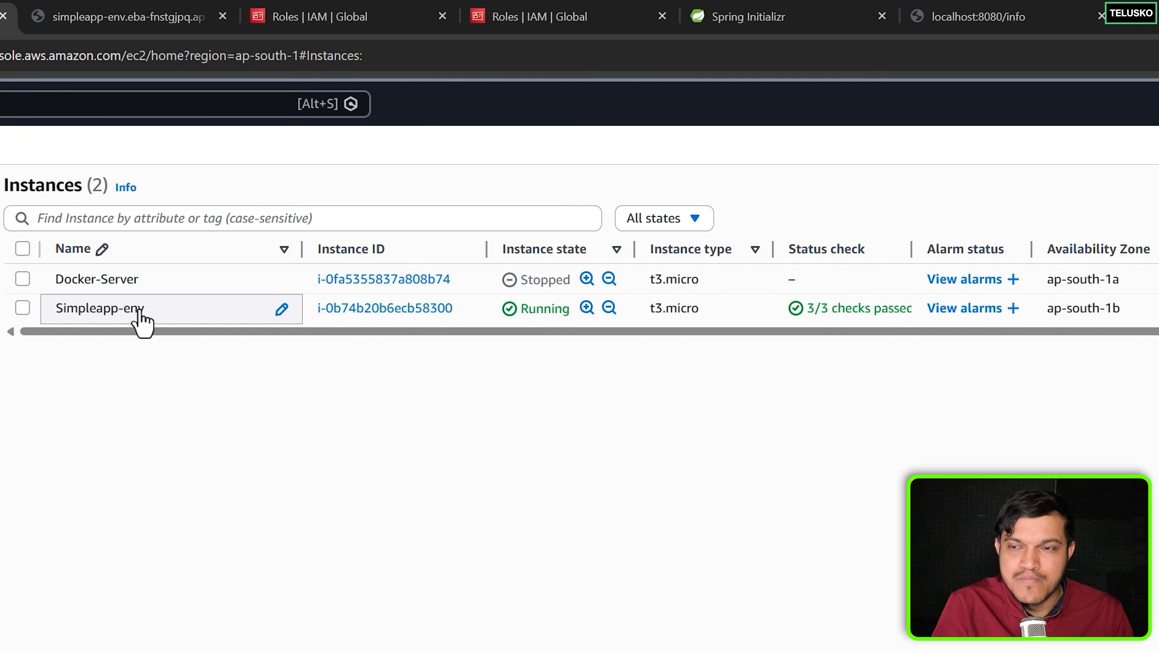
scroll(137, 324, up, 3)
scroll(139, 320, down, 2)
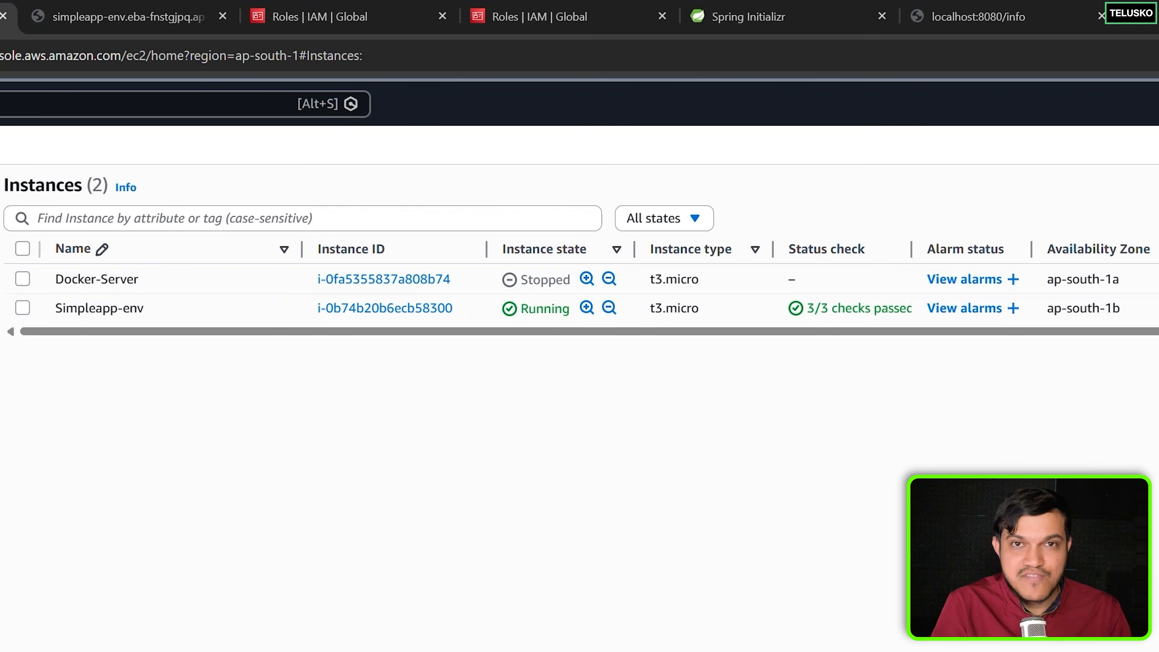
- Search for Elastic Beanstalk to view its environments list, and go back to the deployed application's root page
click(140, 113)
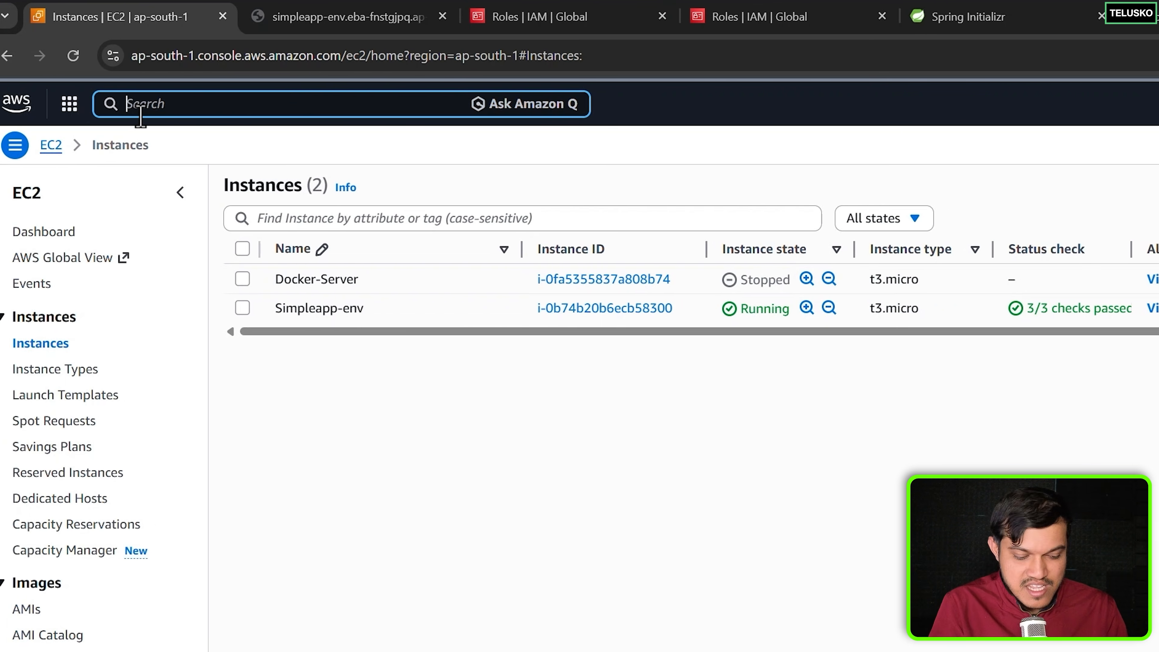
text(elas)
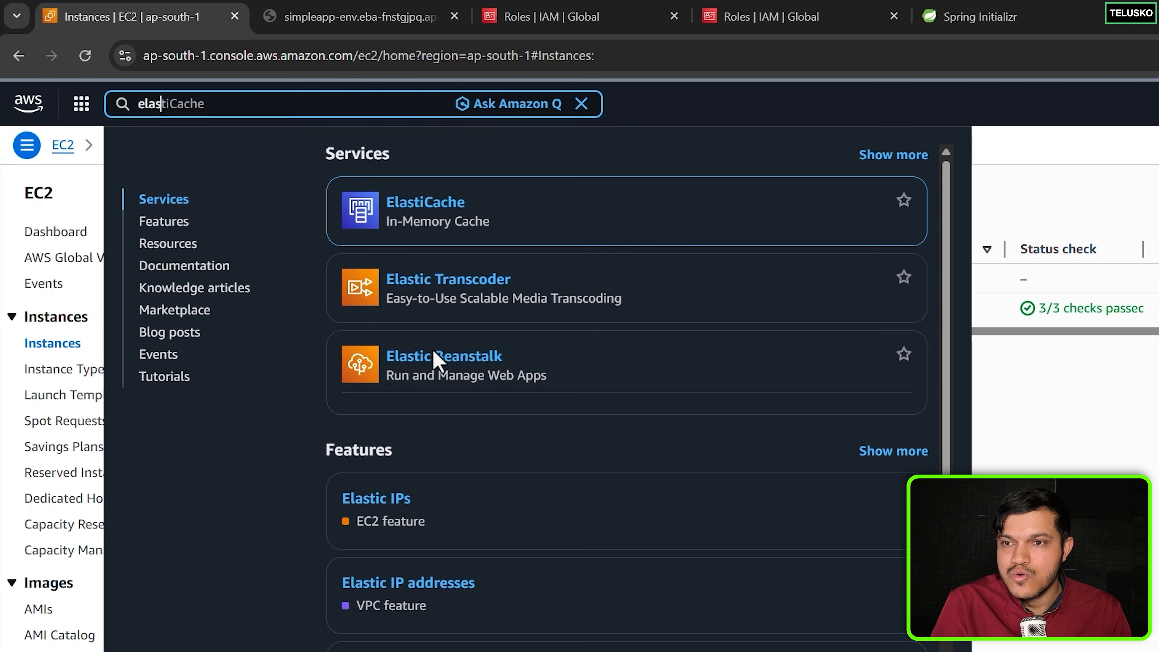
click(433, 360)
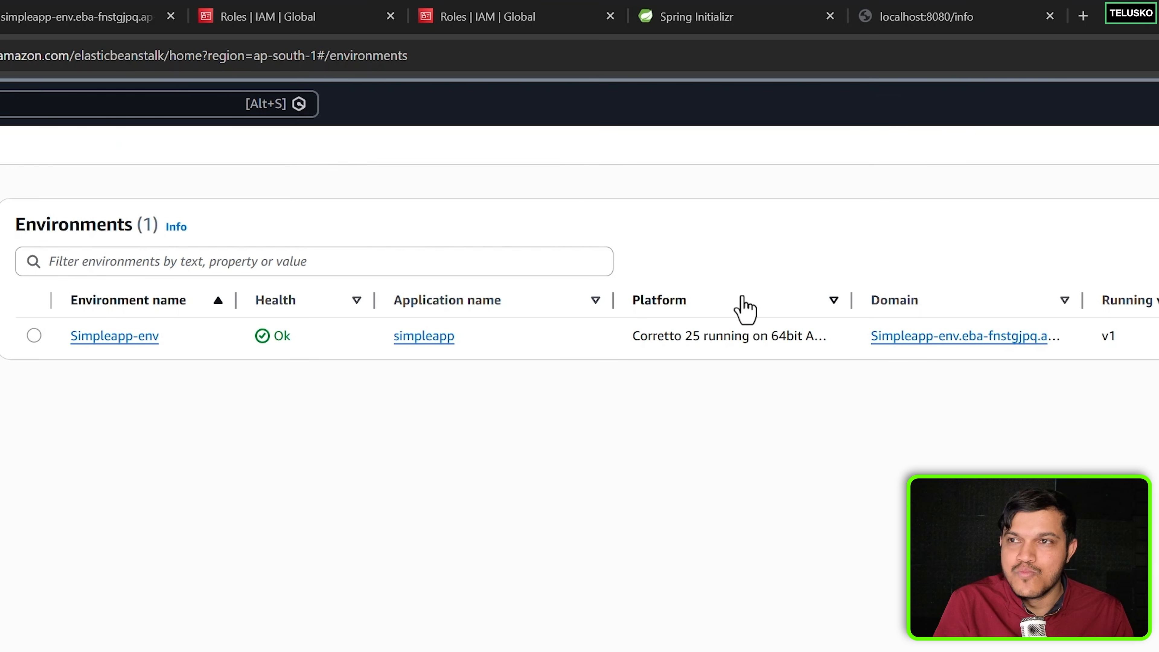
click(55, 14)
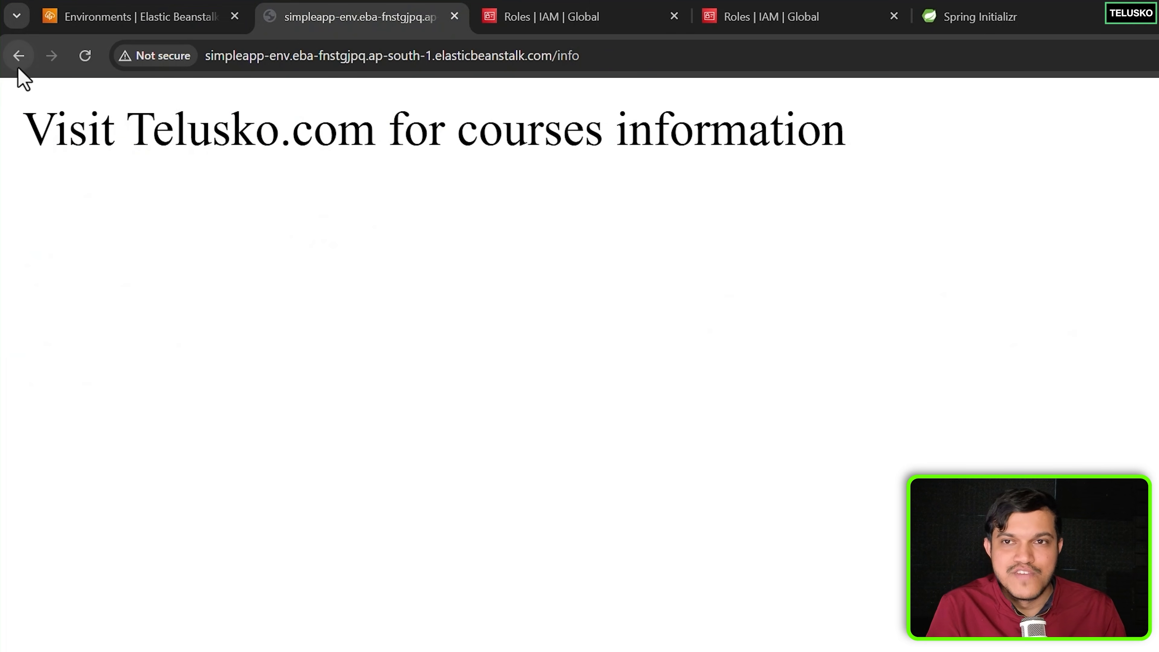
click(18, 56)
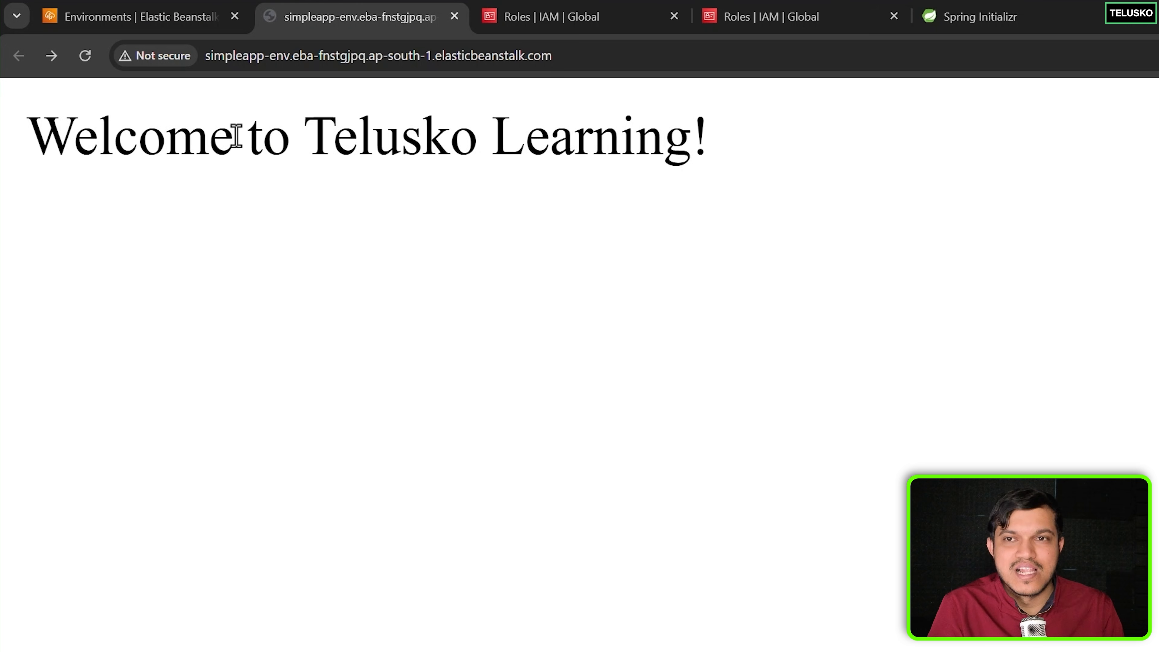
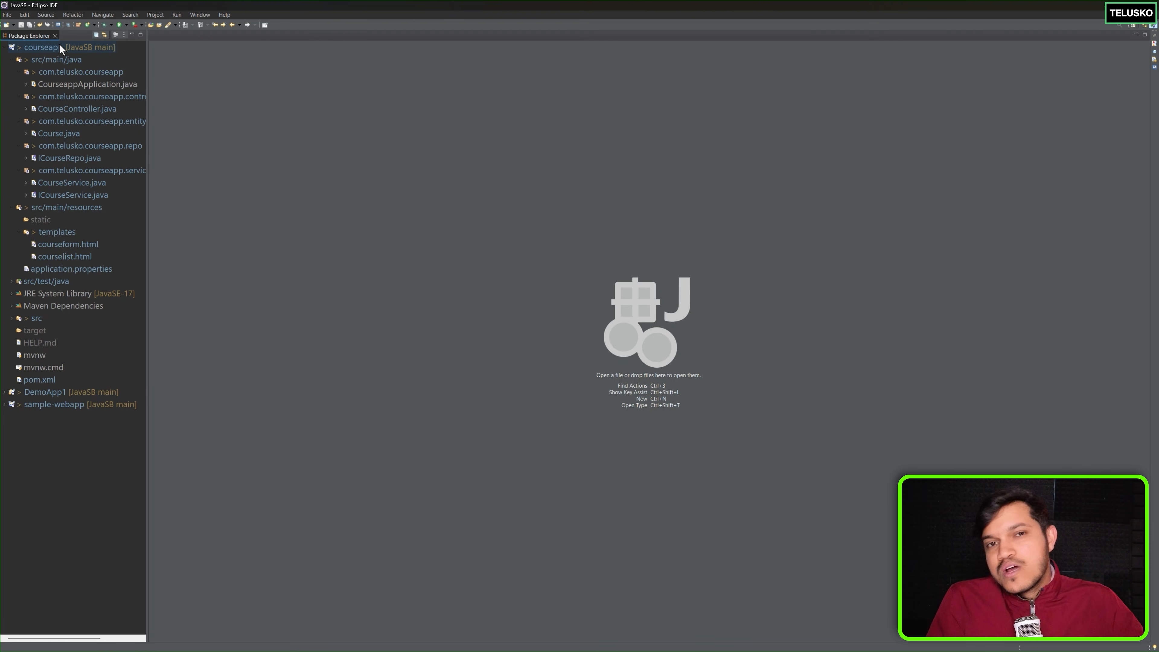
- In Eclipse, open courseapp's CourseappApplication.java and pom.xml, and examine the declared web, devtools and MySQL connector dependencies
click(62, 81)
double_click(61, 81)
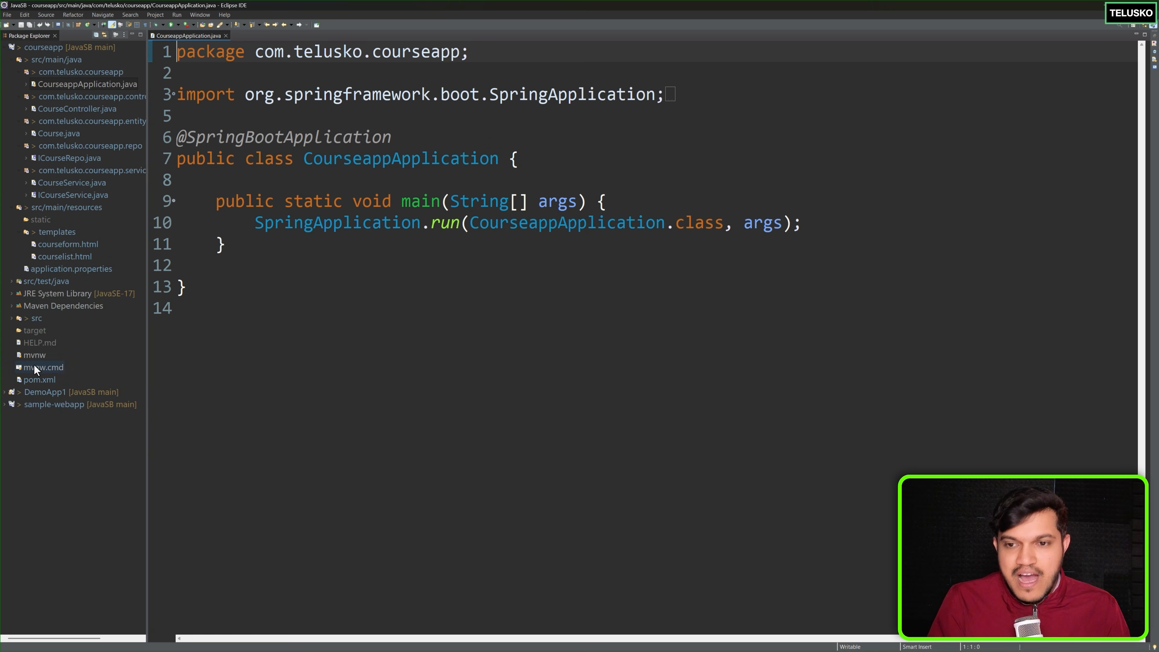
double_click(39, 380)
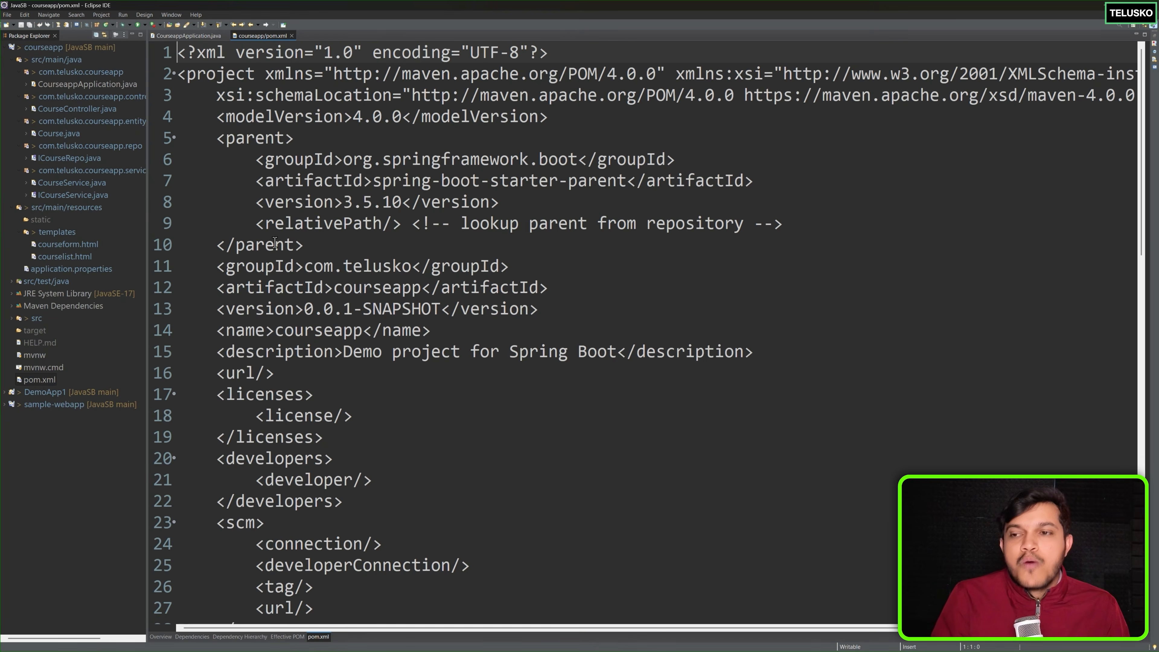
scroll(275, 242, down, 8)
scroll(275, 243, down, 3)
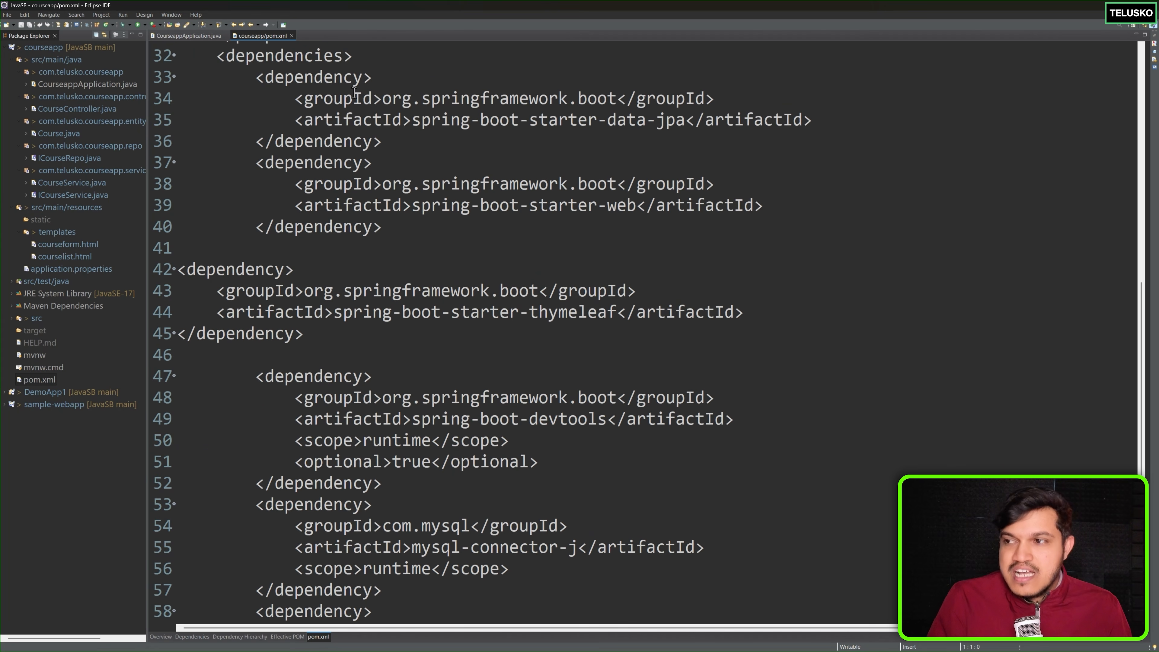
drag(252, 74, 323, 252)
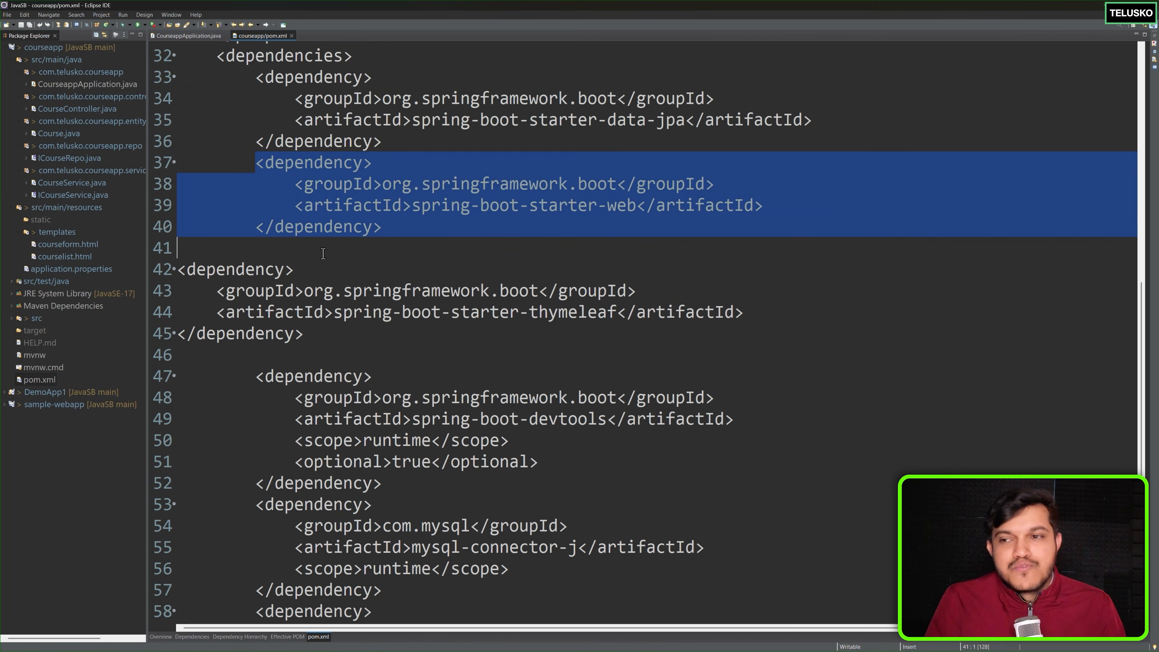
scroll(327, 303, down, 4)
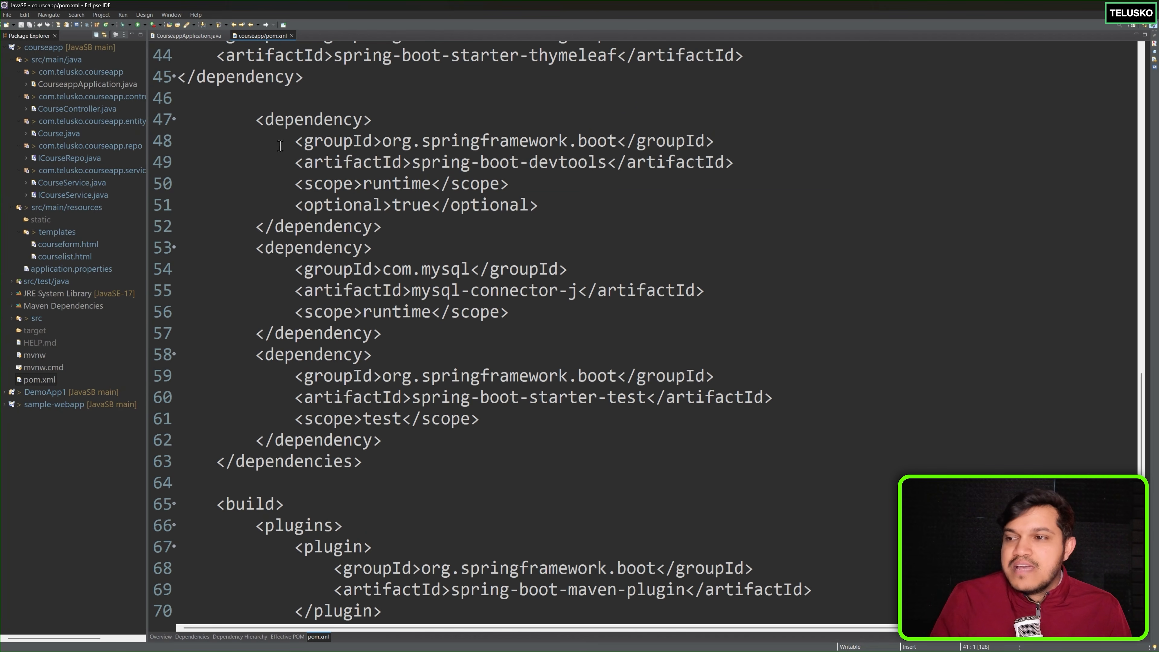
drag(257, 141, 324, 205)
scroll(326, 214, down, 1)
scroll(326, 215, down, 1)
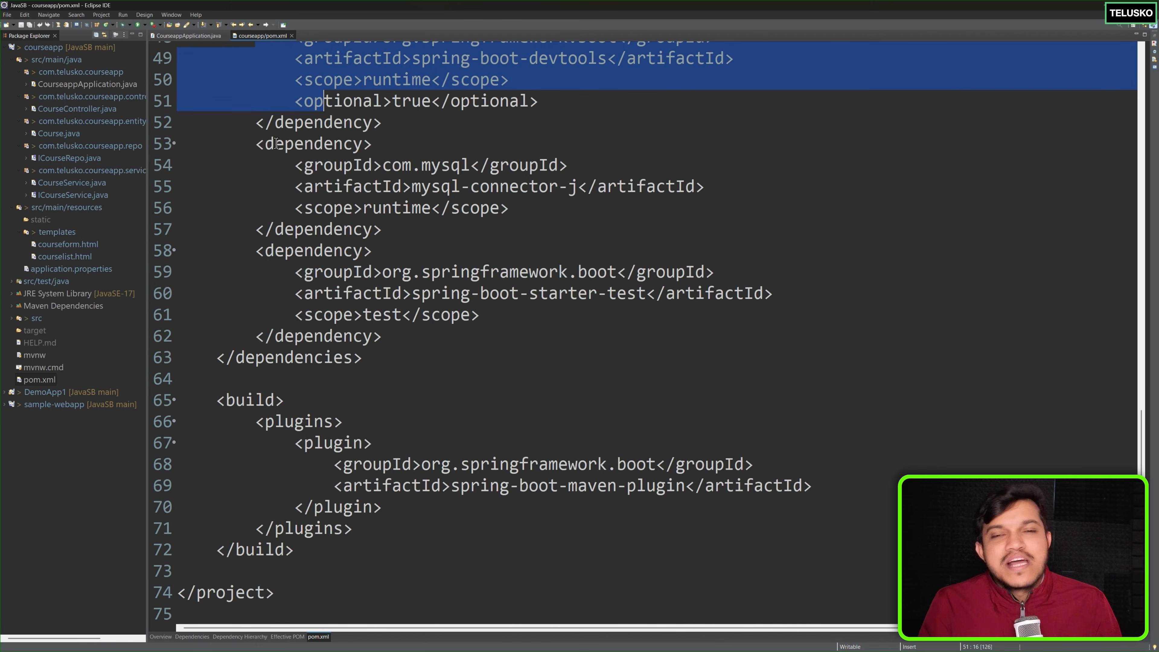
drag(256, 143, 315, 211)
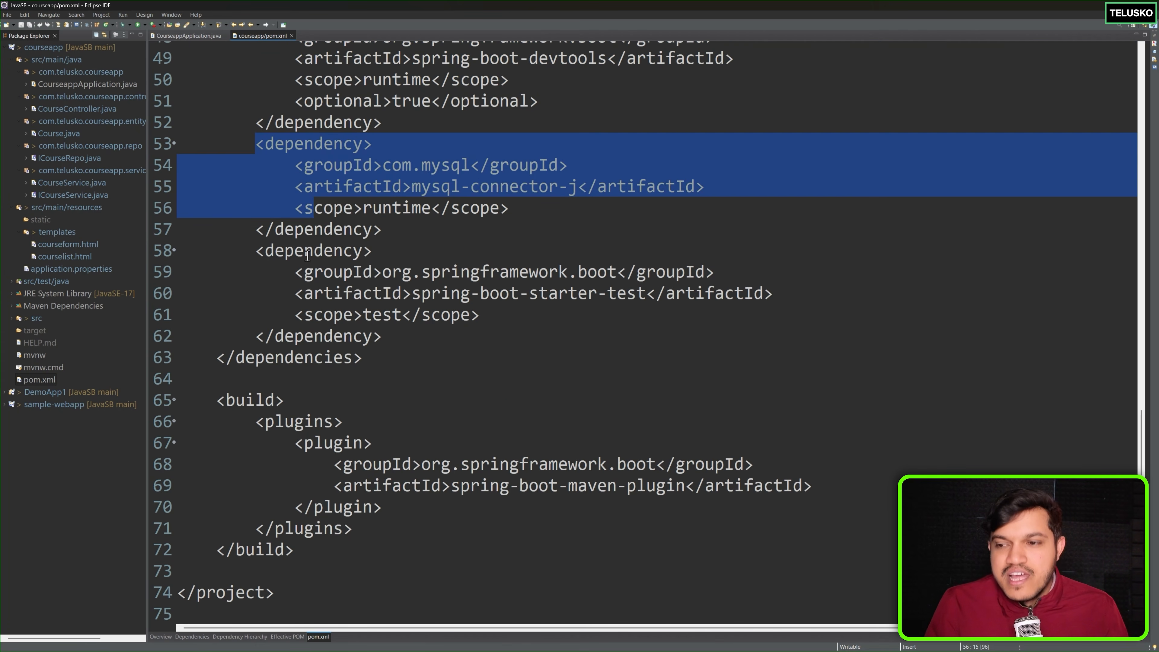
scroll(307, 255, up, 6)
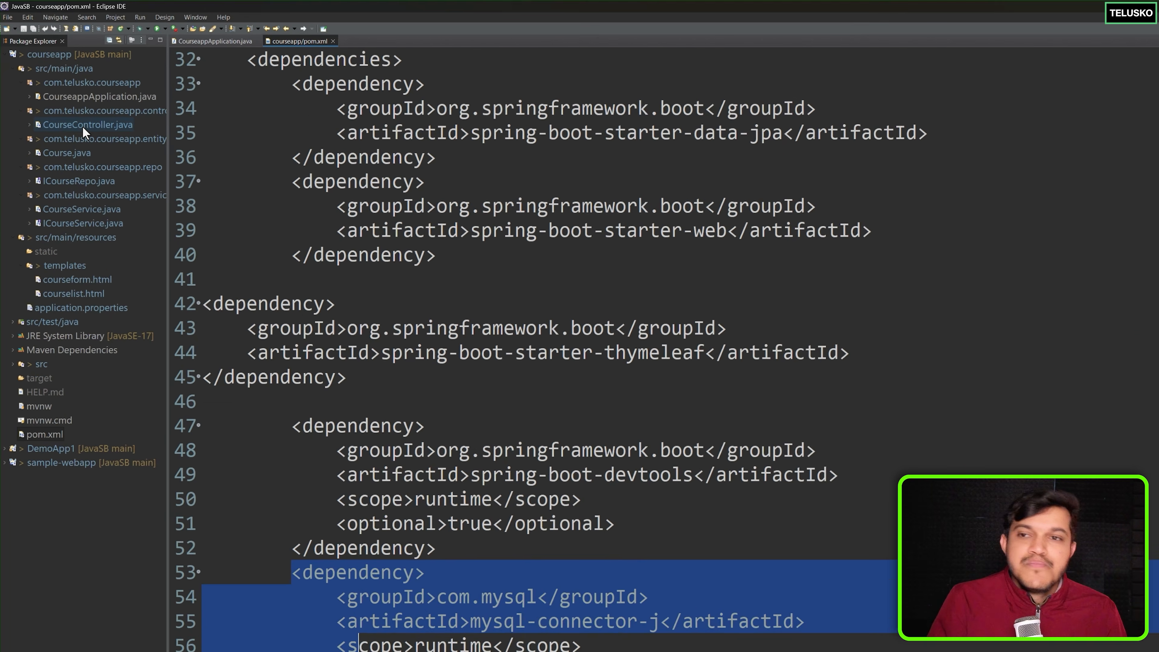
- Open CourseController.java and examine the List Courses method and its /courselist mapping
double_click(83, 127)
scroll(334, 271, down, 3)
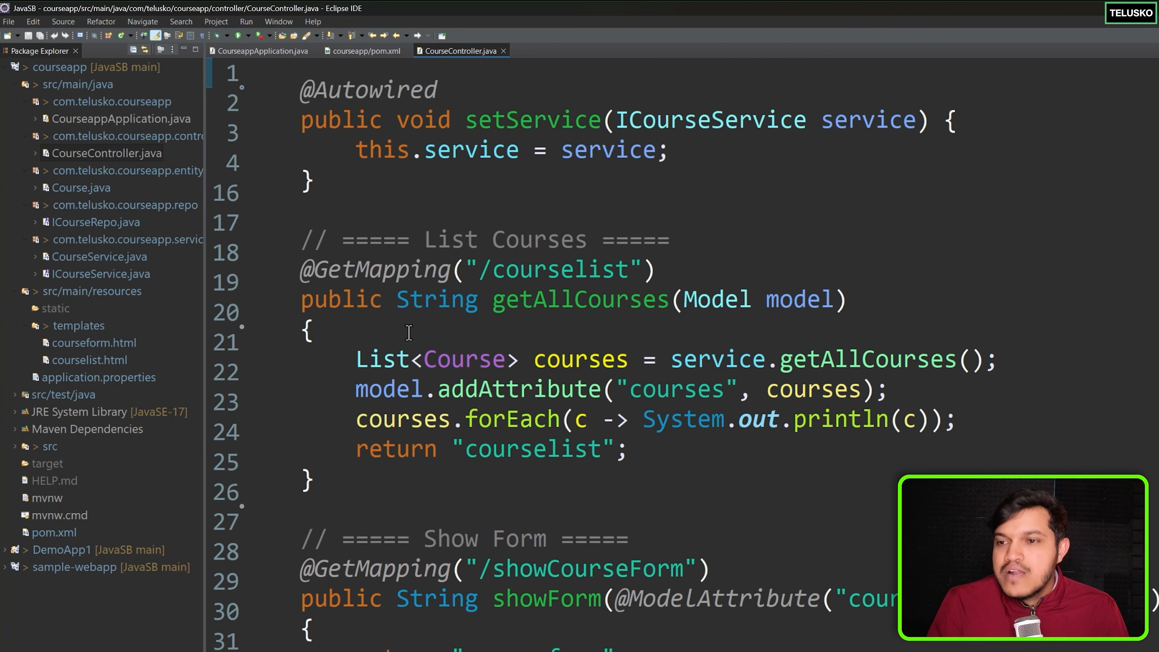
scroll(409, 333, down, 1)
mouse_move(420, 252)
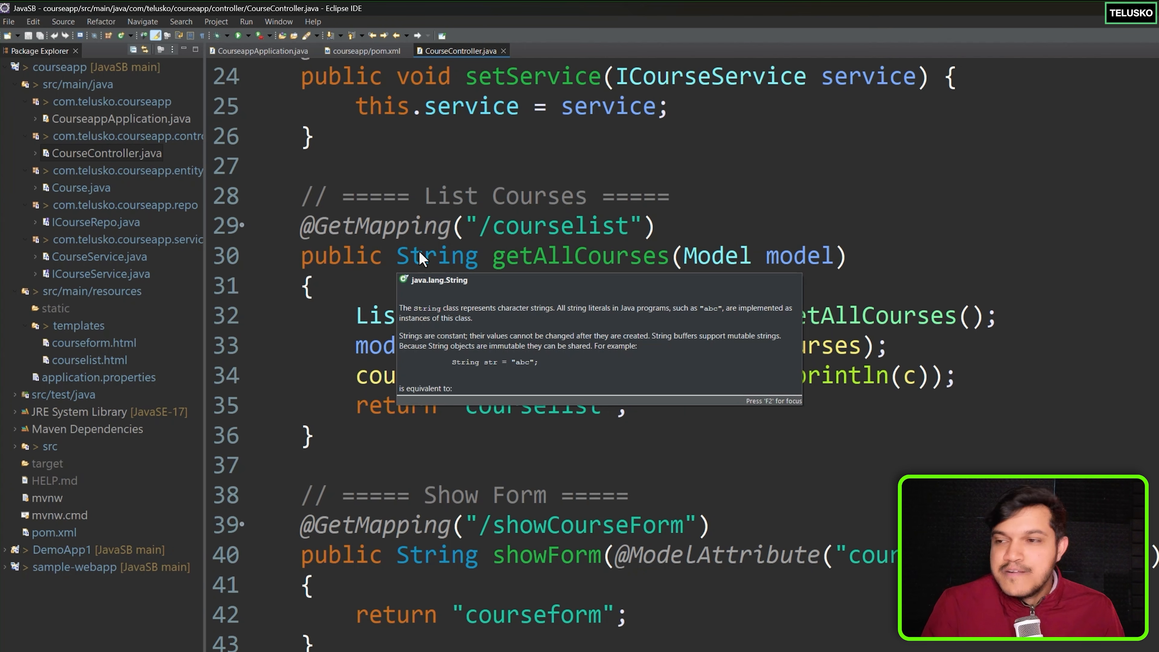
drag(301, 195, 341, 422)
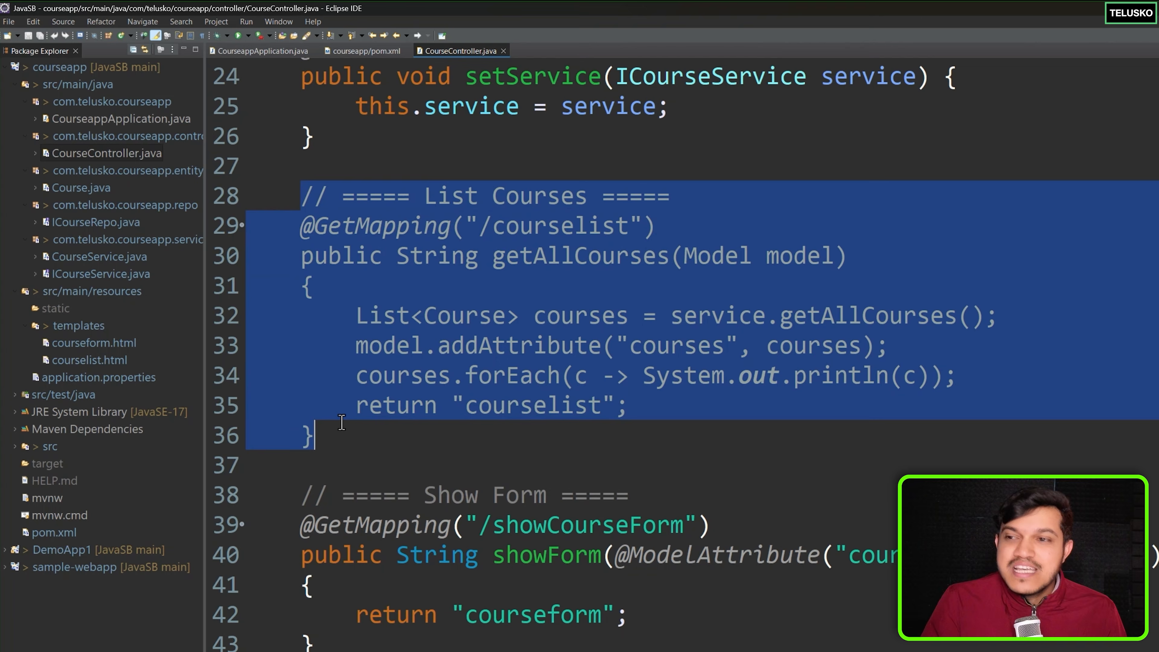
click(404, 284)
drag(637, 213, 575, 214)
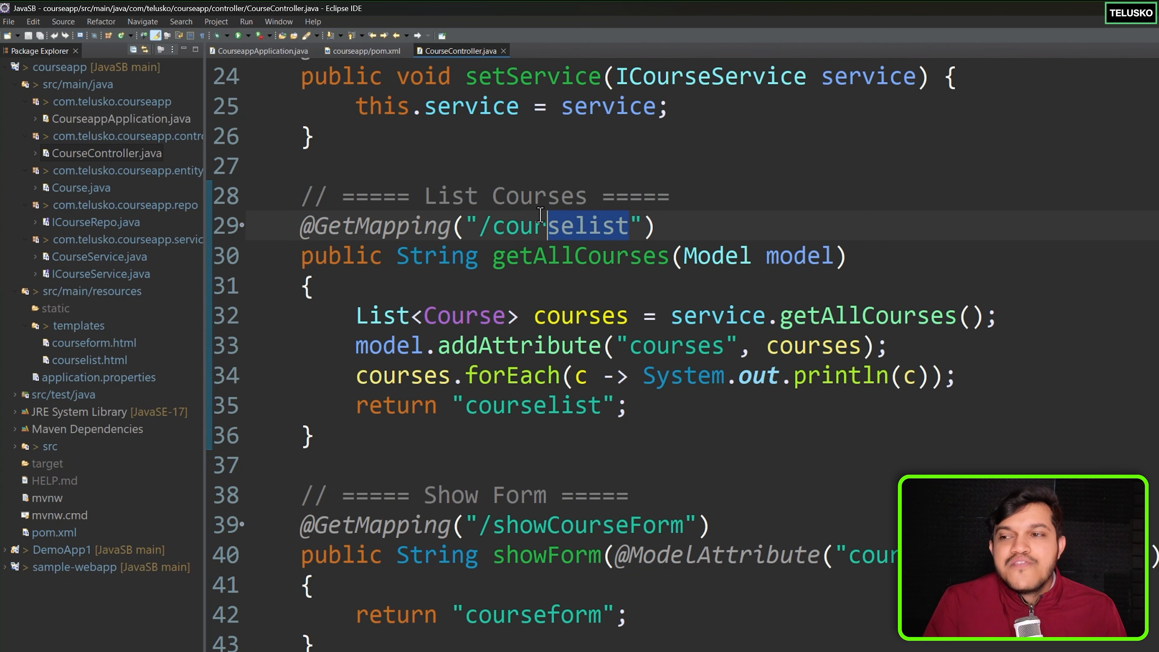
- Review the show form, update, save and delete course handlers in CourseController.java
scroll(417, 322, down, 2)
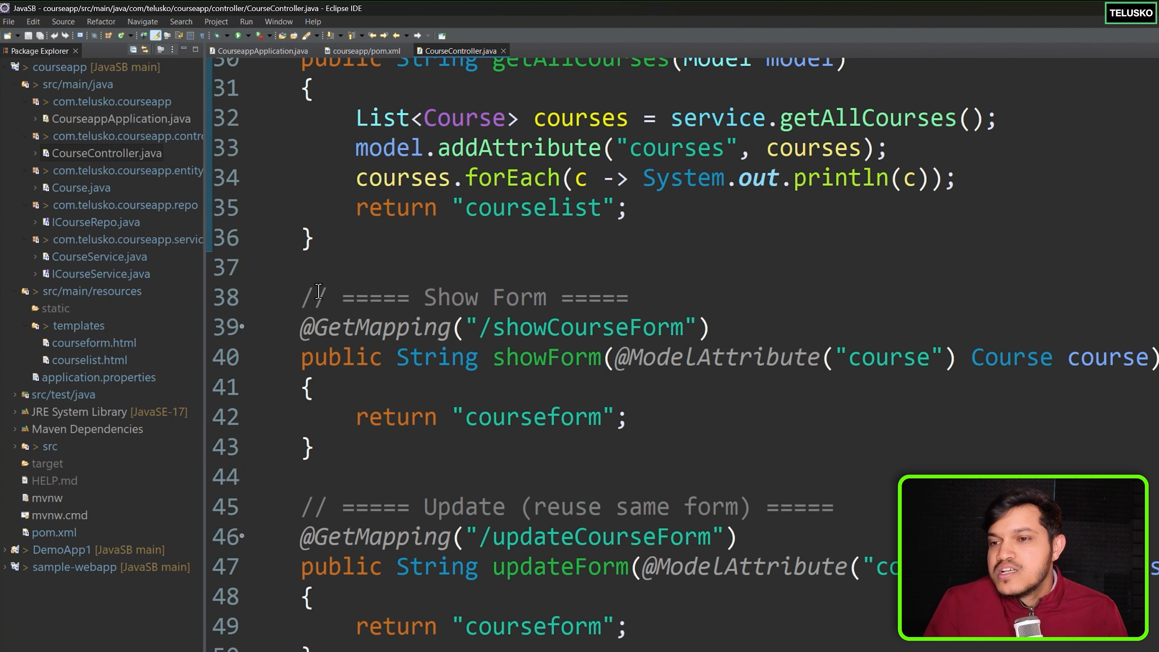
drag(296, 298, 313, 449)
scroll(315, 450, down, 3)
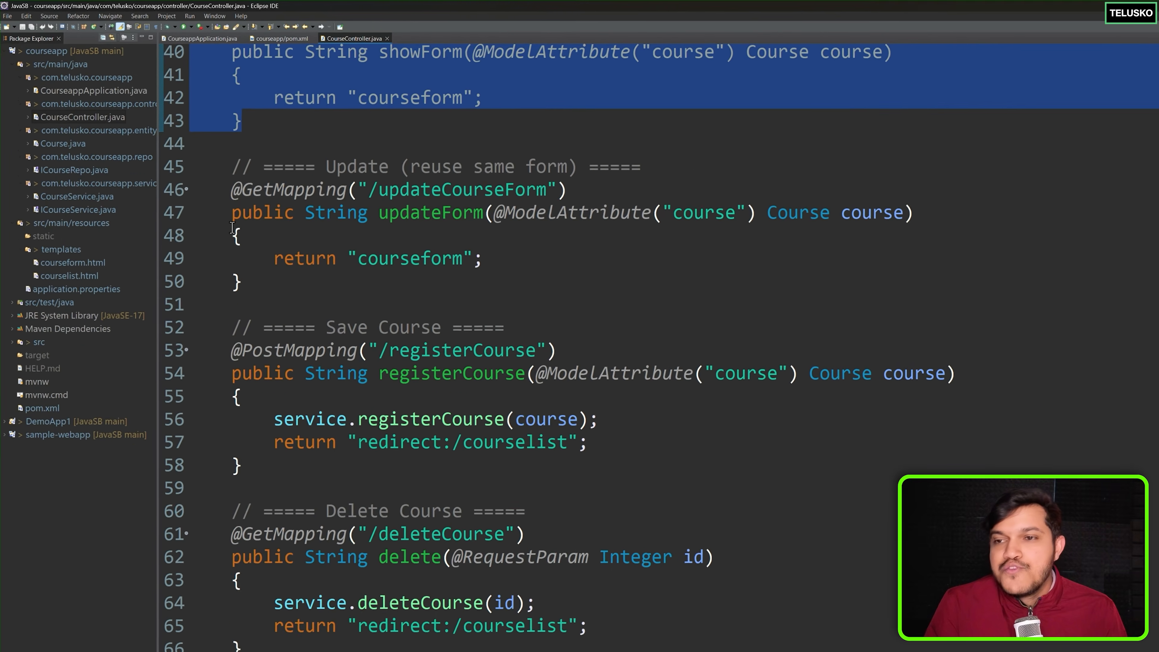
drag(294, 244, 311, 363)
scroll(312, 356, down, 1)
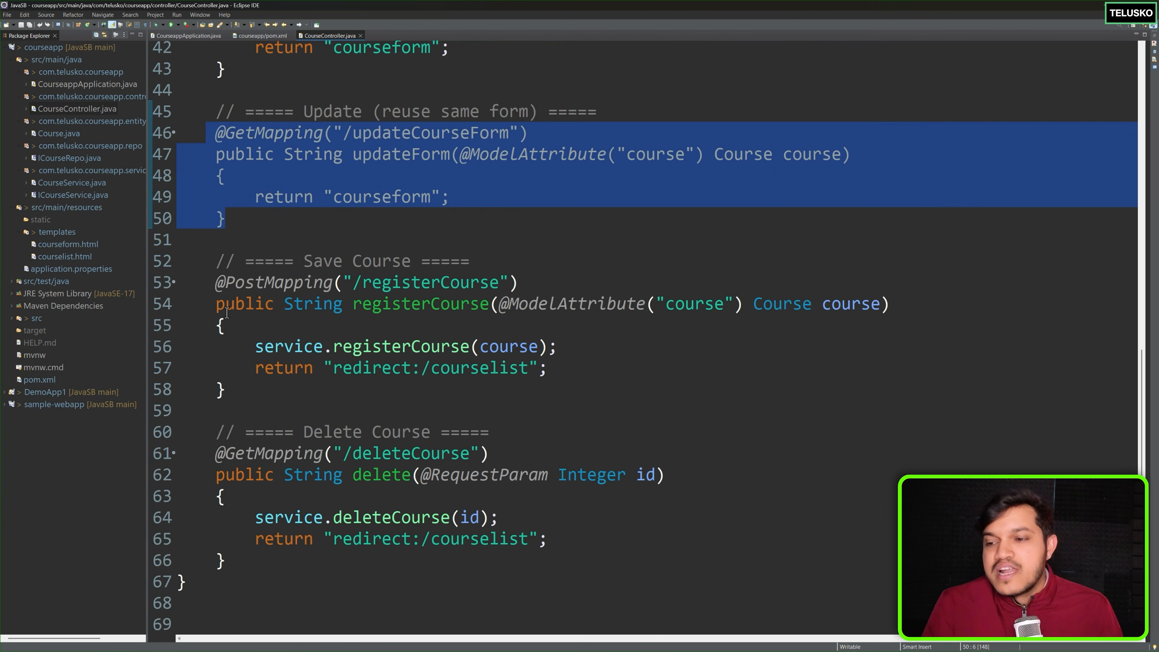
drag(199, 433, 250, 569)
scroll(342, 232, up, 10)
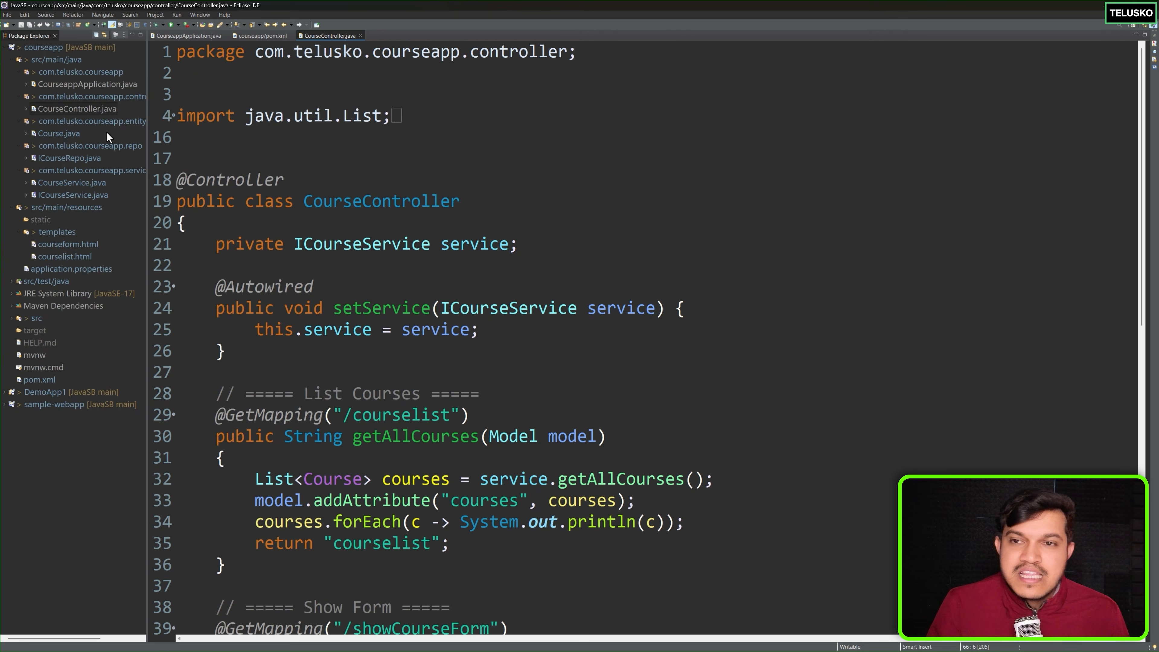
- Open the Course.java entity and read through its fields, getters and setters
double_click(53, 134)
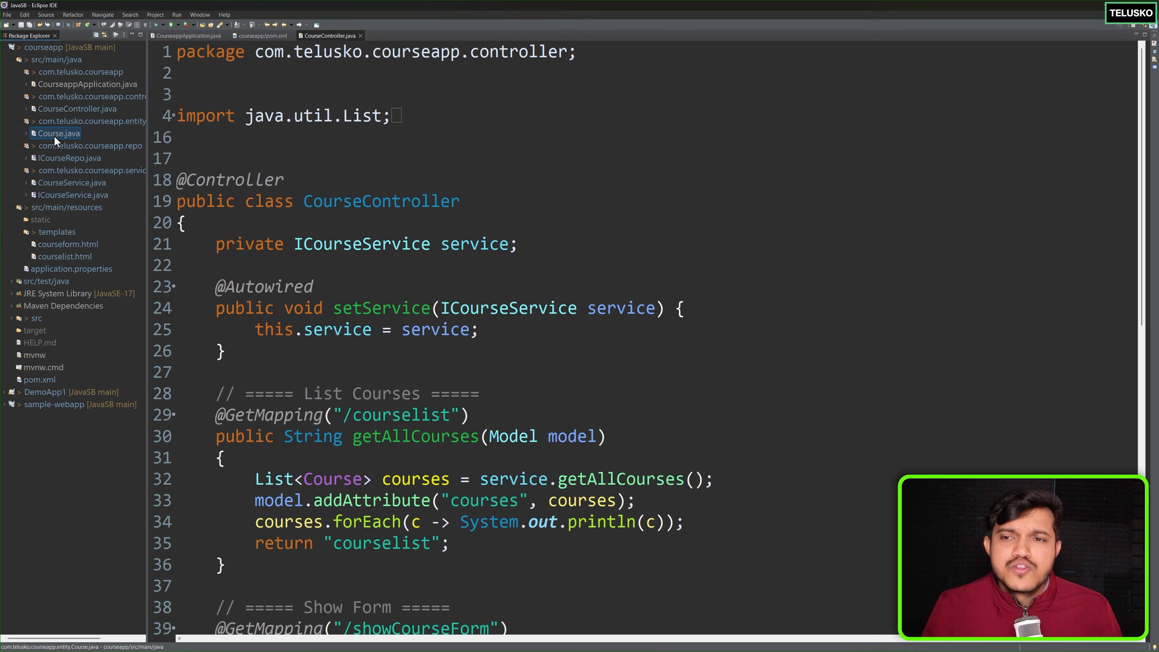
scroll(291, 255, down, 5)
scroll(291, 255, up, 3)
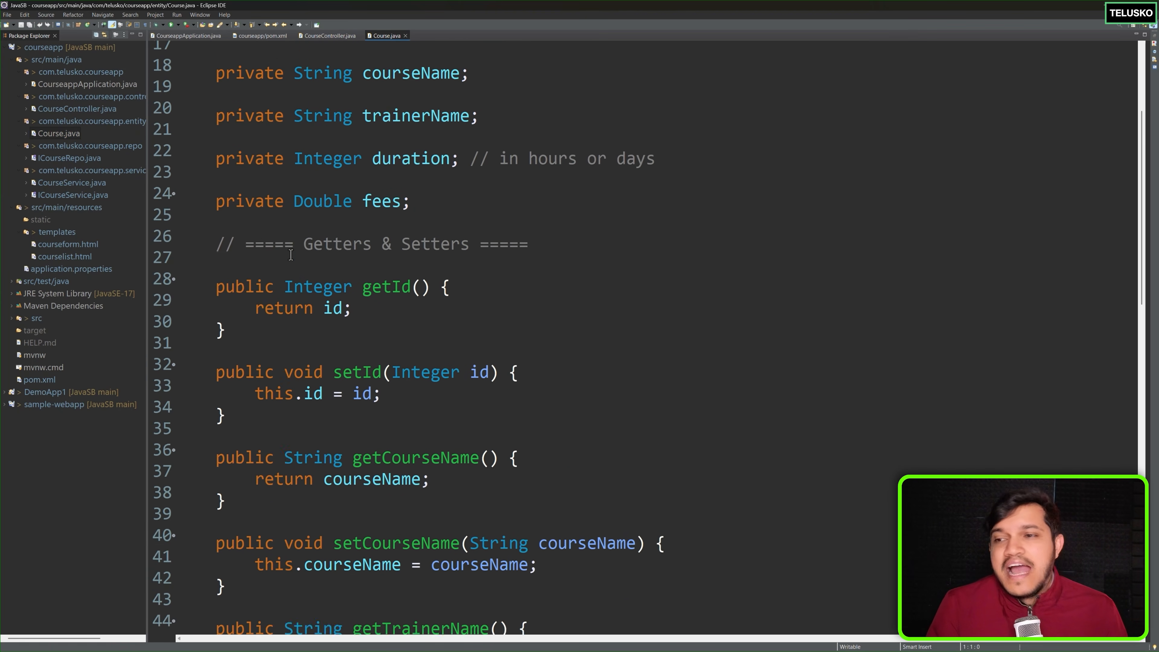
scroll(291, 254, down, 2)
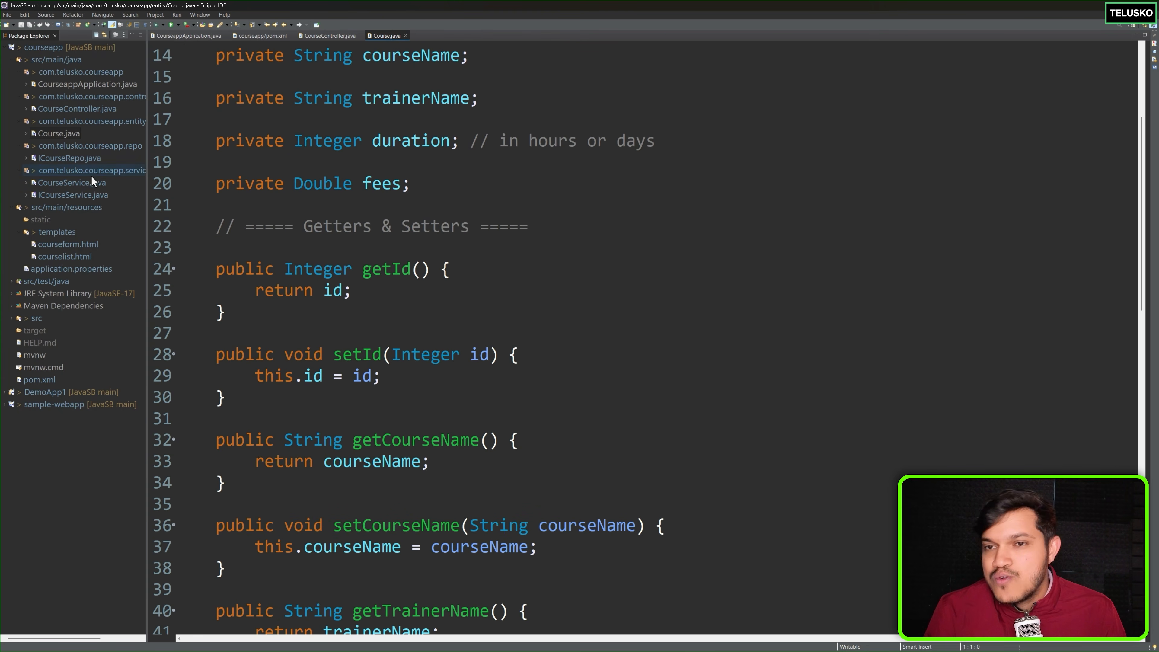
double_click(70, 157)
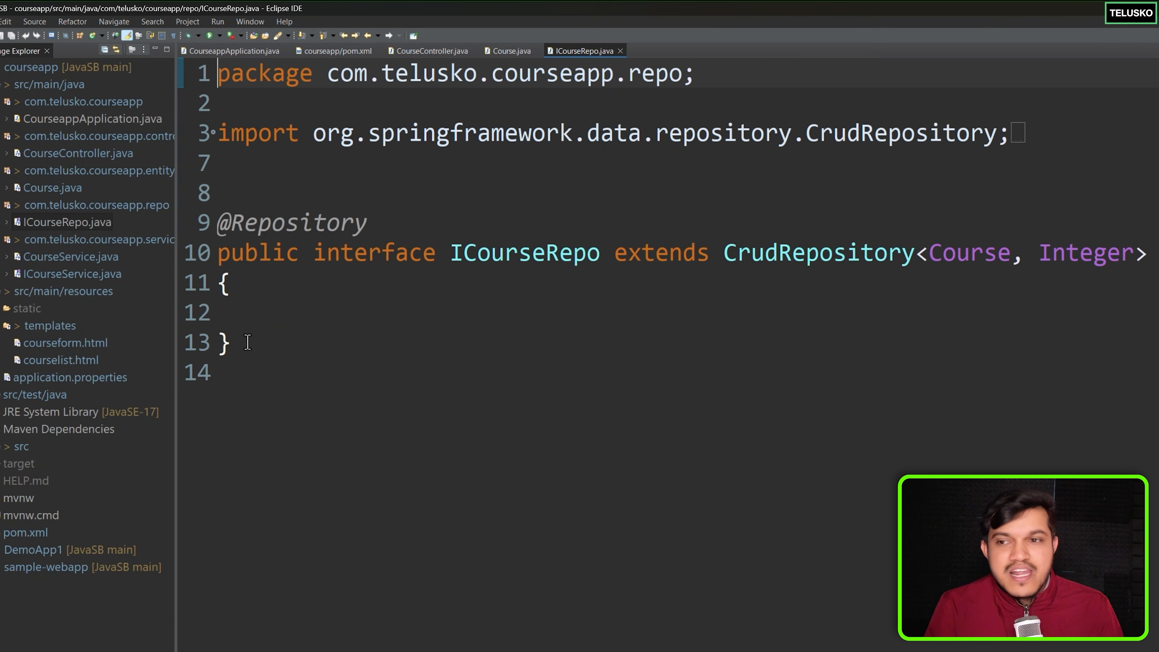
drag(246, 344, 224, 221)
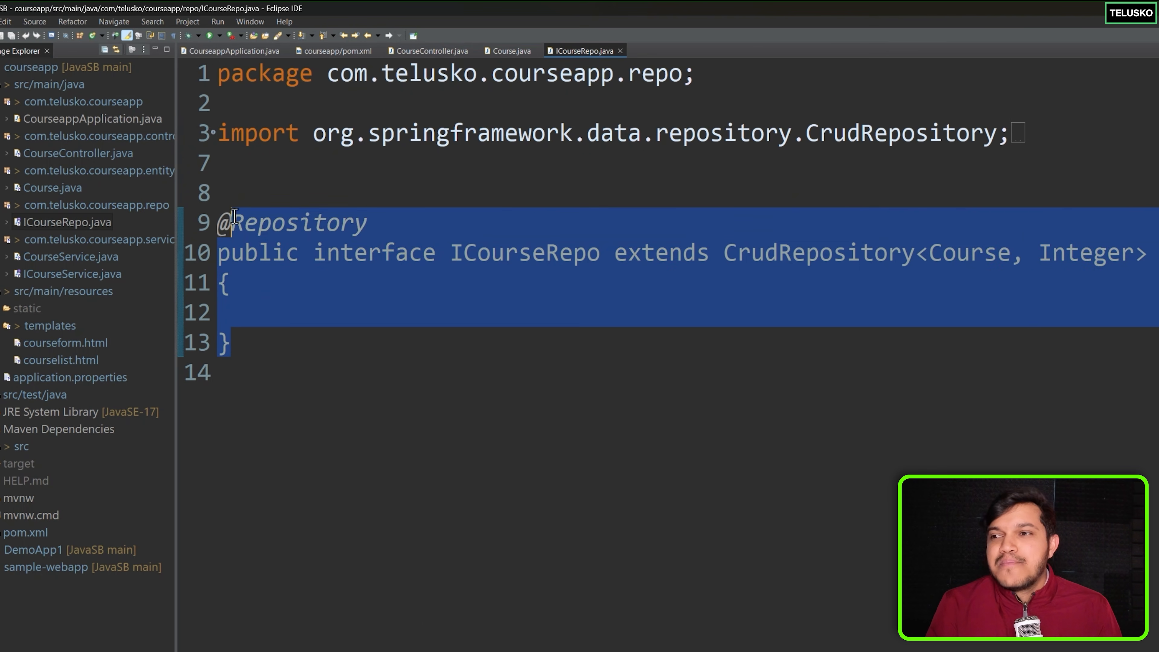
click(719, 214)
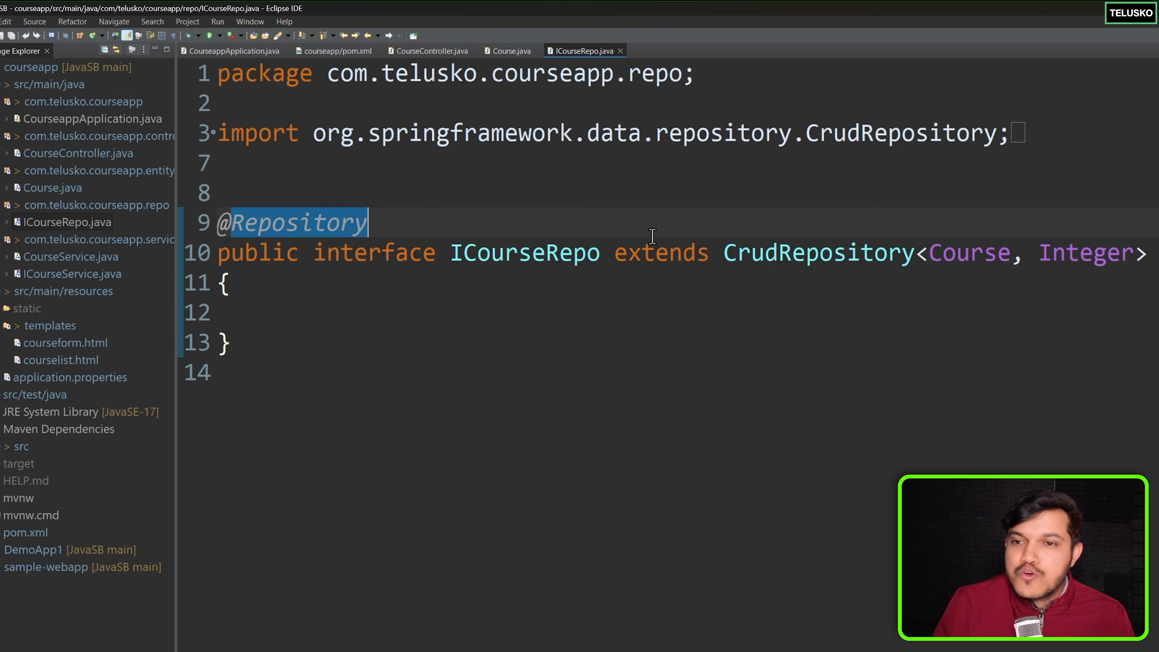
- Open CourseService.java and review its repository injection and its list, register and delete course methods
double_click(68, 257)
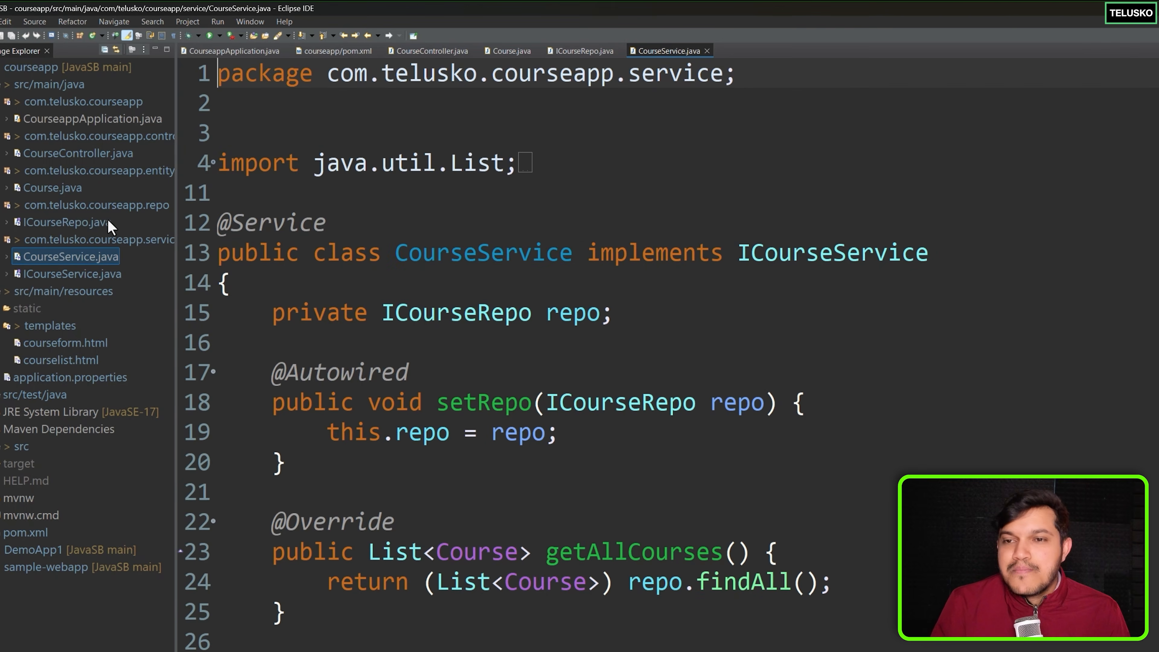
scroll(410, 390, down, 3)
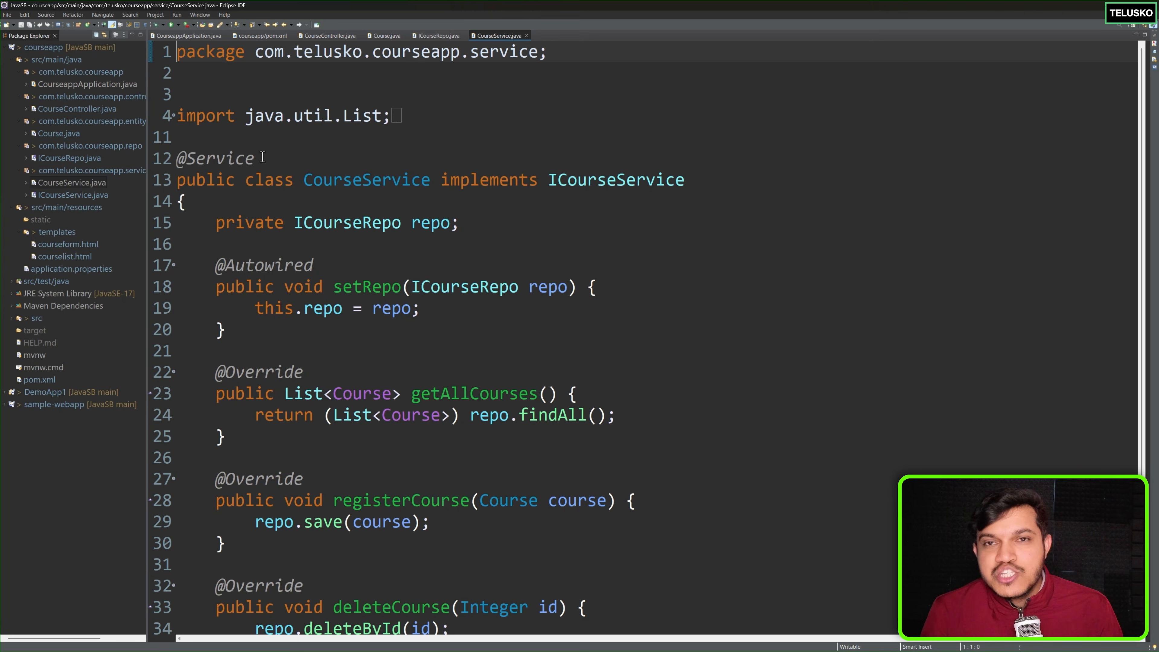
scroll(239, 197, down, 2)
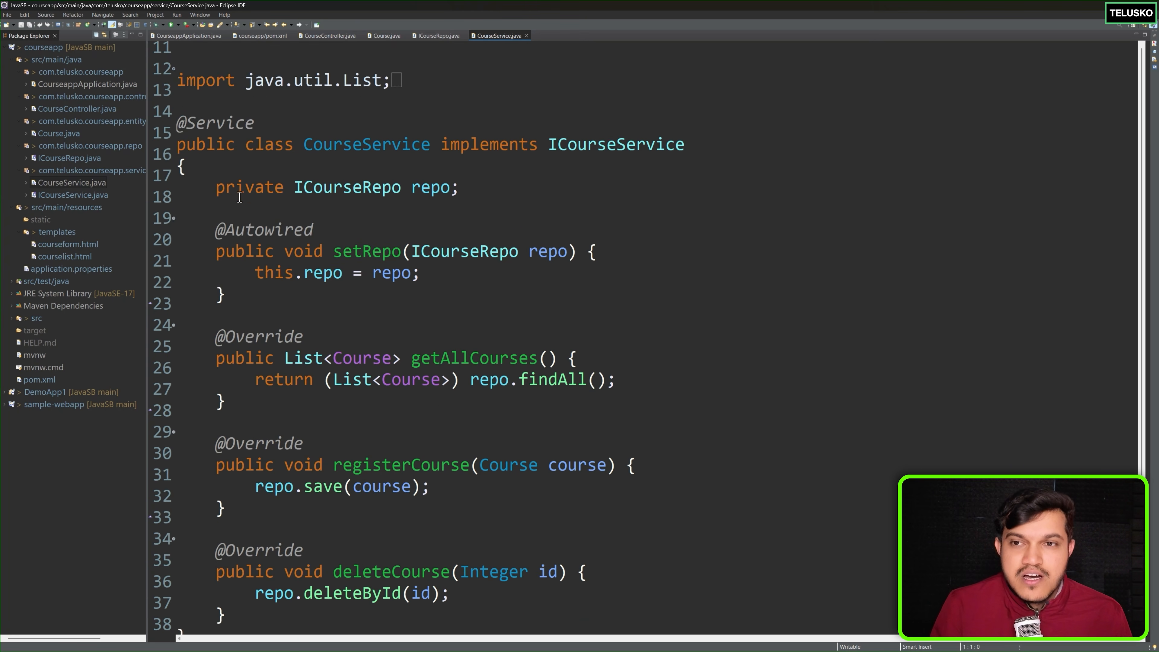
scroll(239, 197, up, 3)
- Return to CourseController.java and read through its request mappings down to the save and delete course methods
double_click(92, 109)
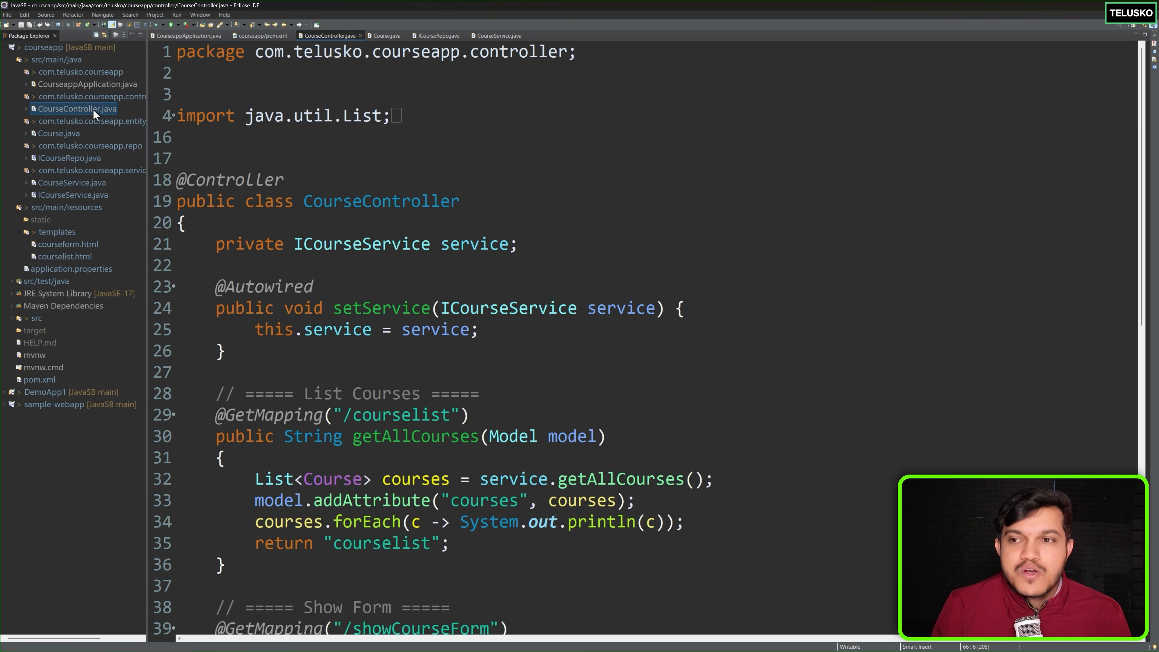
scroll(281, 251, down, 4)
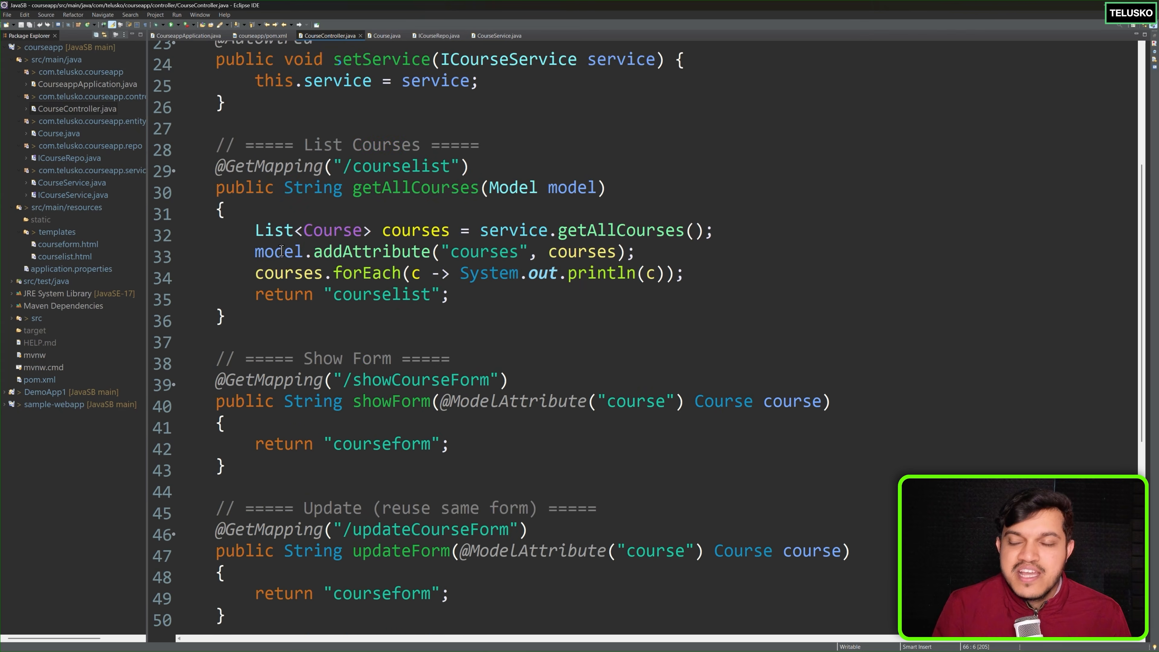
scroll(282, 251, down, 5)
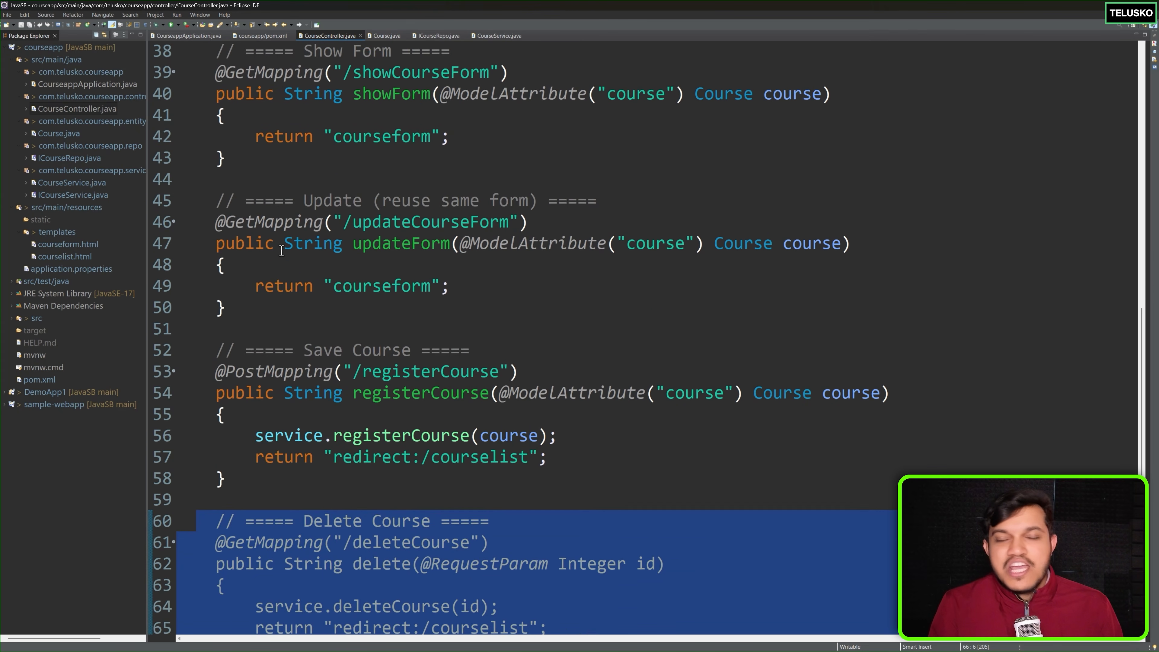
scroll(282, 250, down, 1)
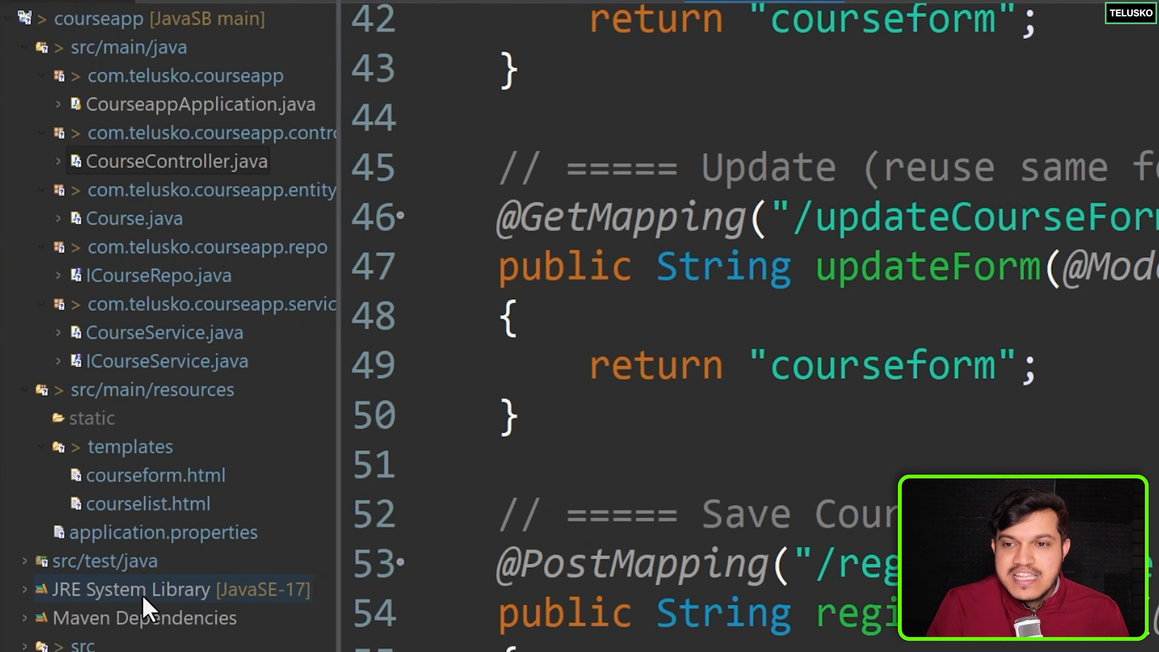
- Open application.properties and examine the MySQL datasource URL, username and password settings
double_click(112, 576)
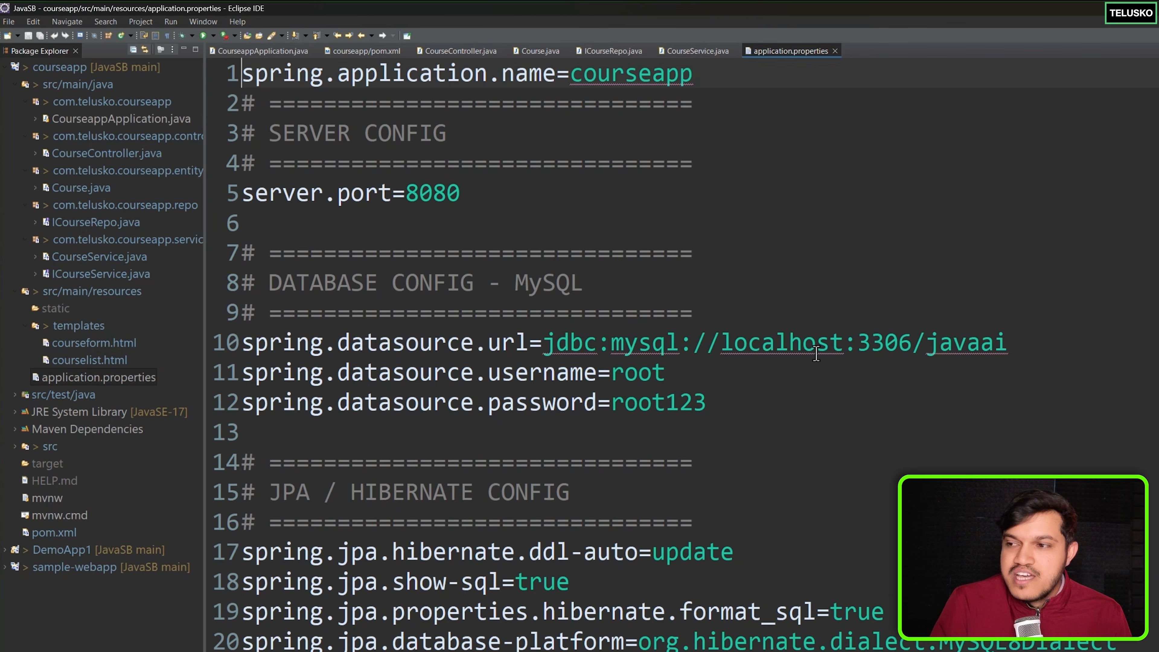
drag(861, 343, 616, 363)
click(720, 374)
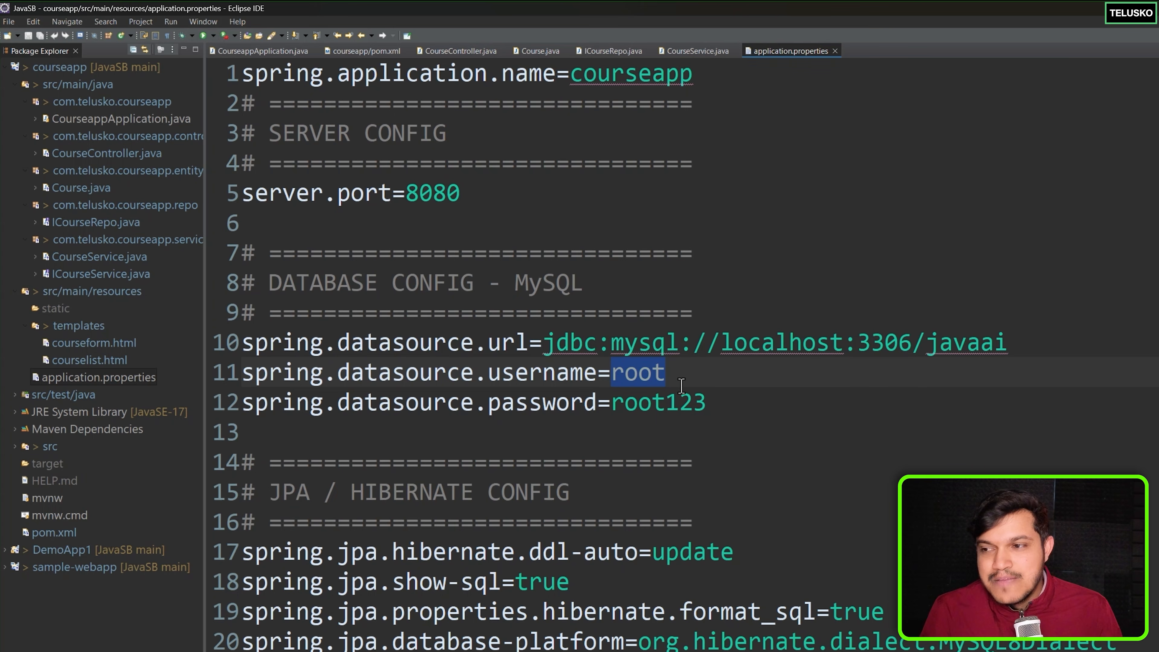
drag(710, 402, 585, 402)
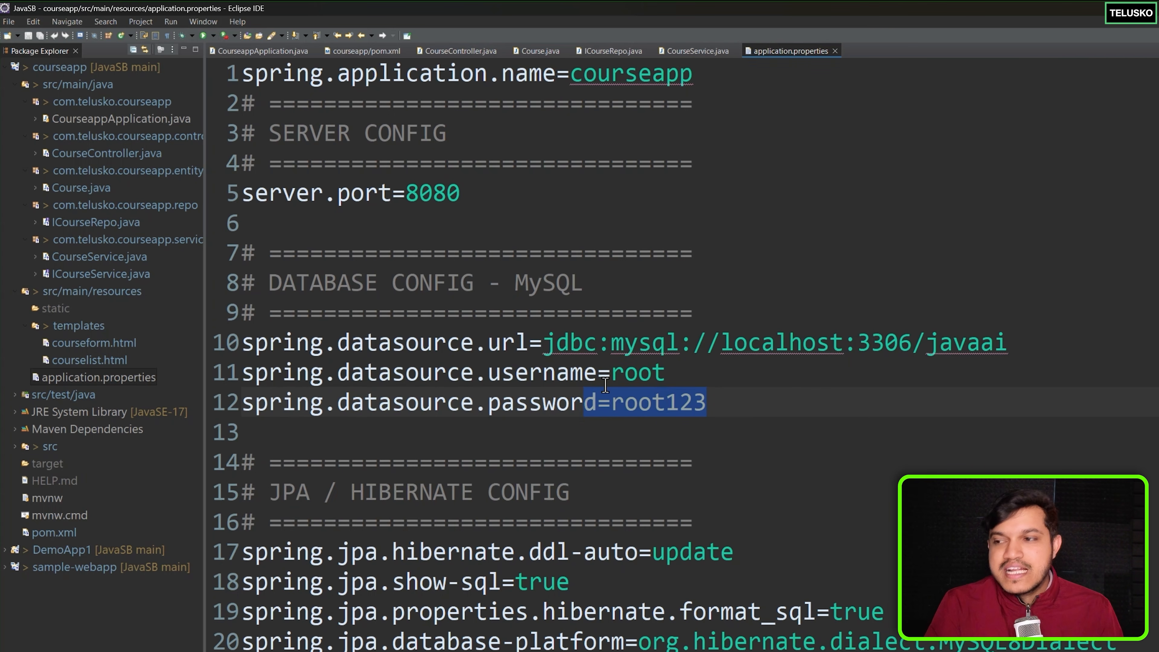
drag(843, 343, 657, 328)
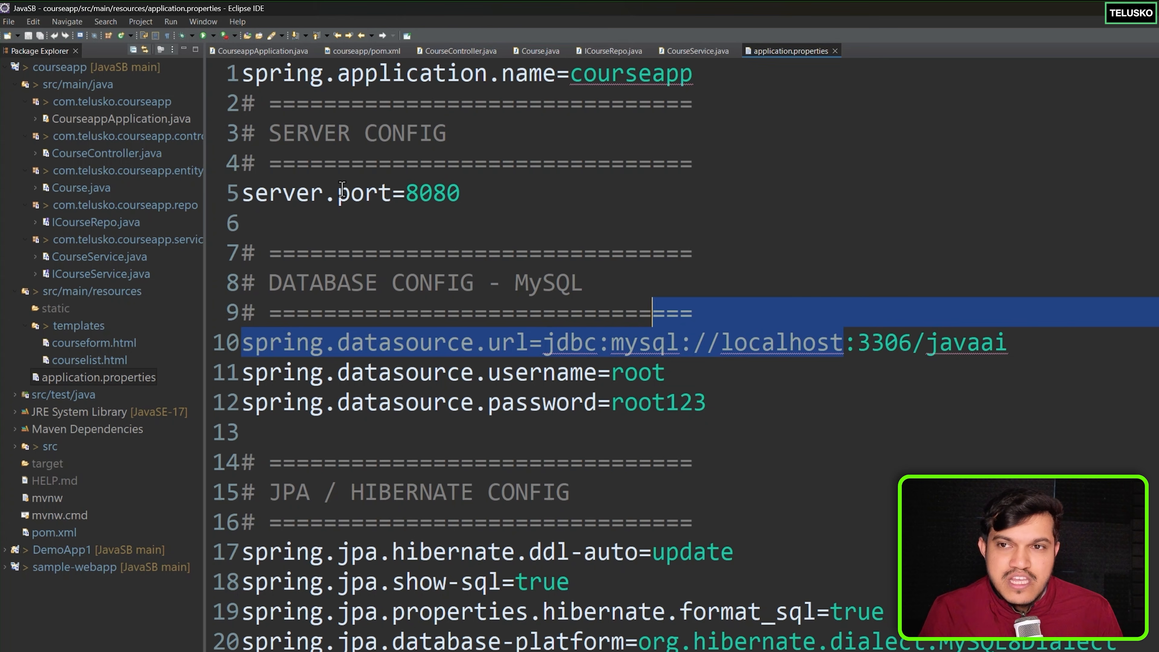
- Run CourseappApplication.java as a Java application and check its startup log in the console
right_click(101, 120)
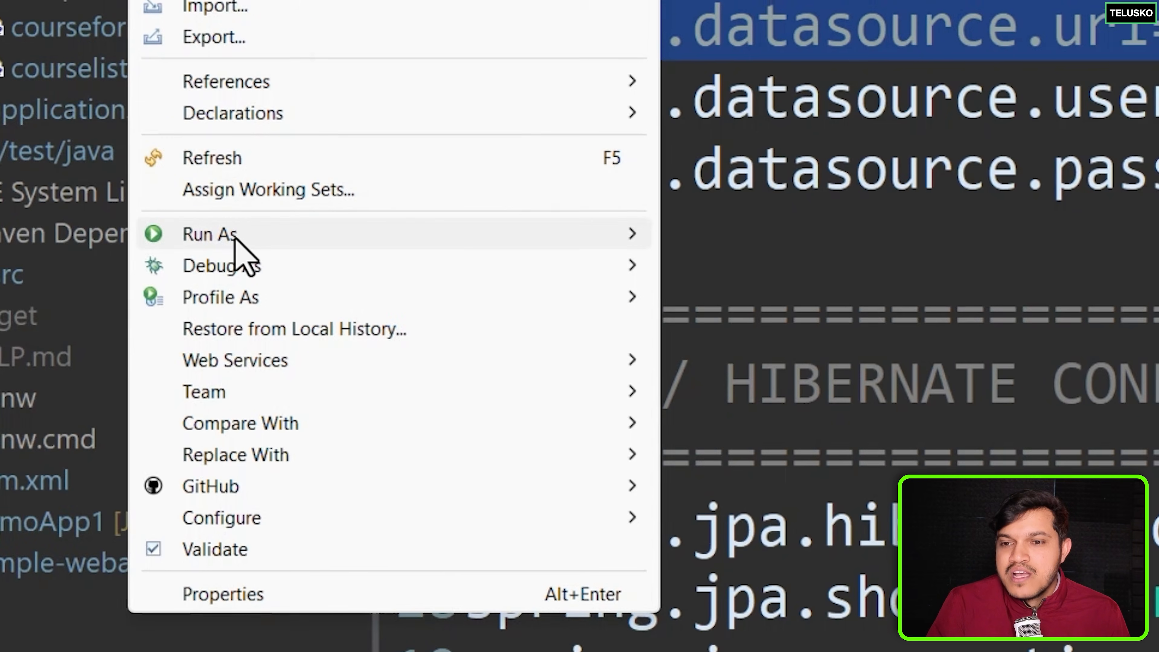
mouse_move(257, 638)
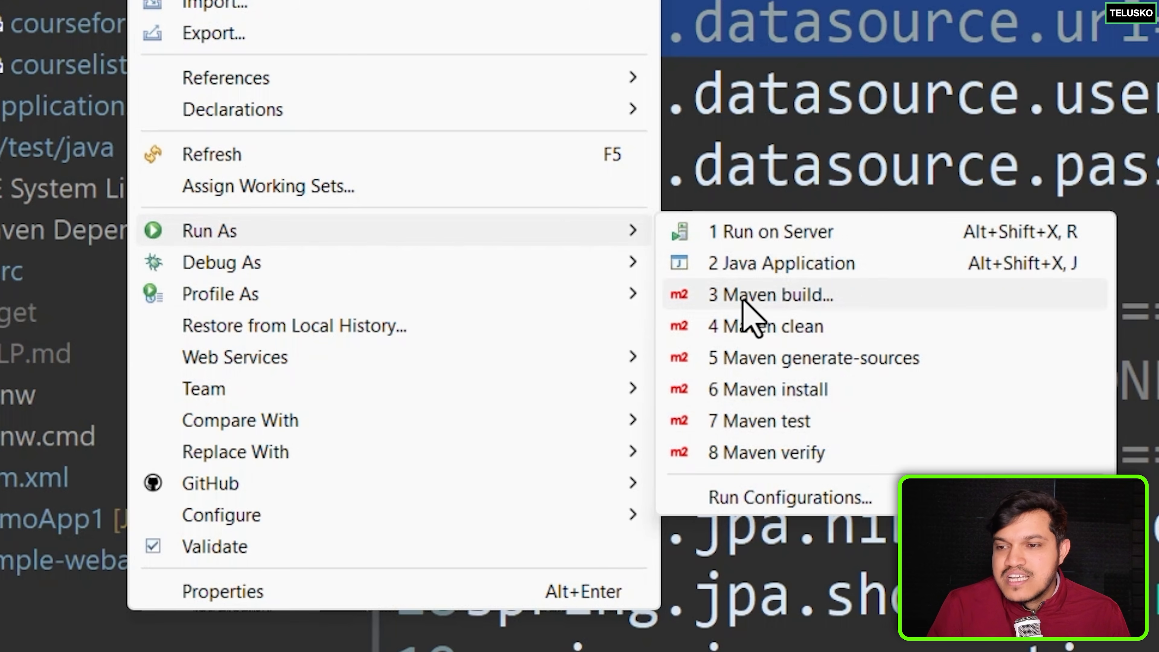
click(788, 264)
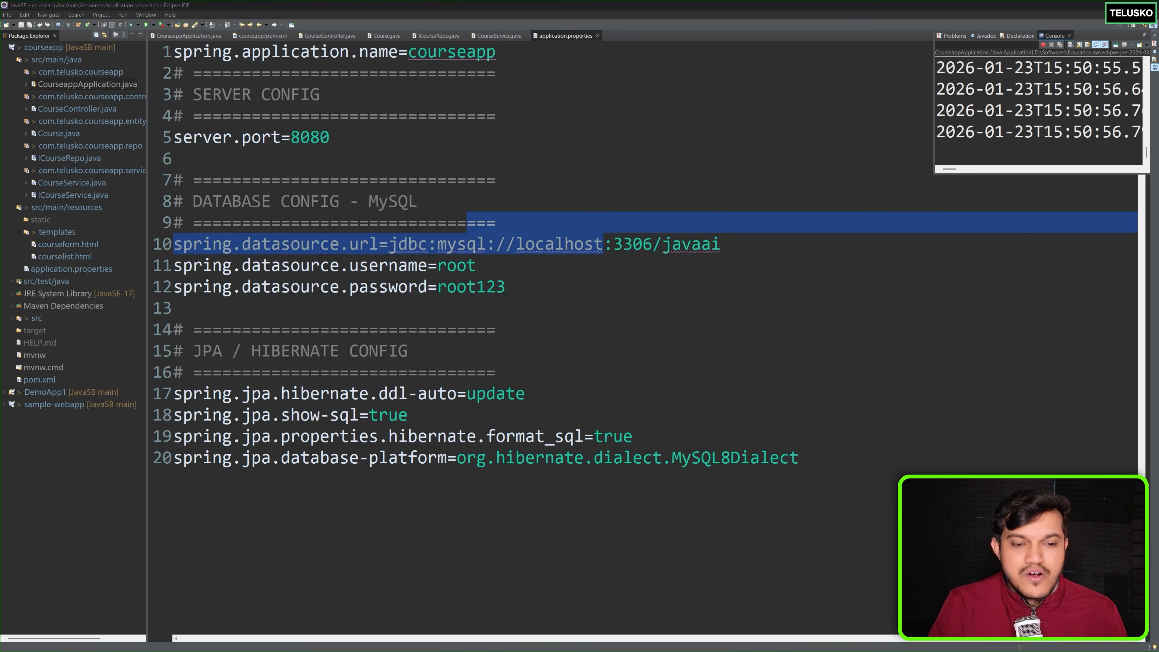
drag(1, 138, 816, 172)
click(850, 173)
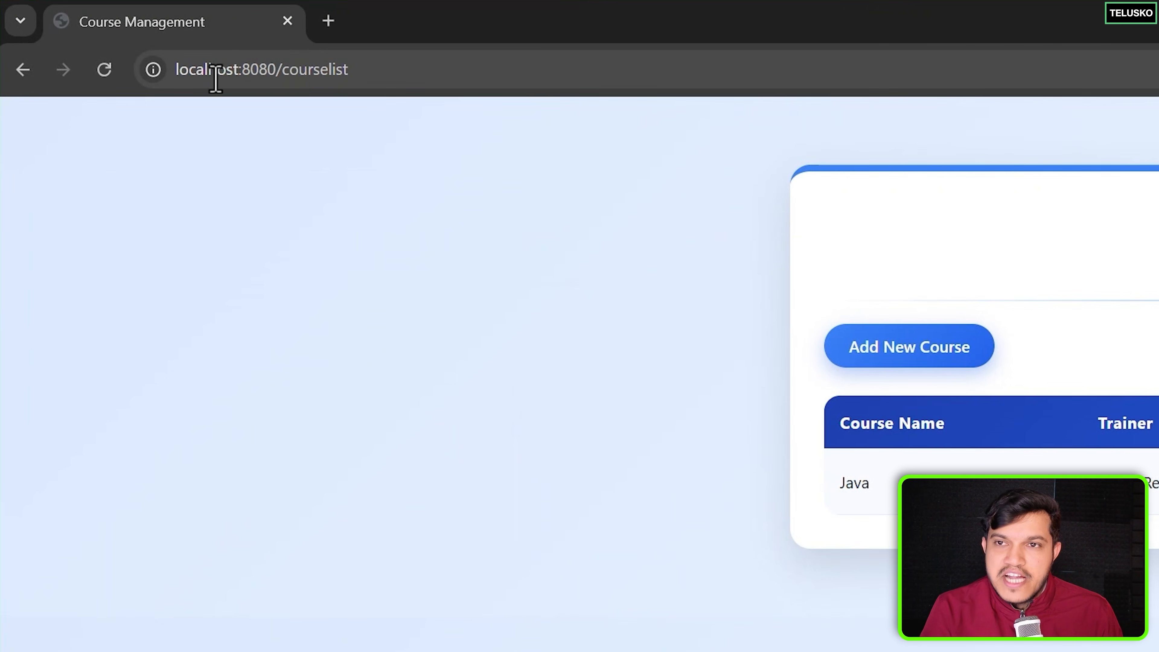
- Switch to the browser and load the running application's course list at localhost:8080/courselist
click(371, 75)
click(376, 75)
key(Return)
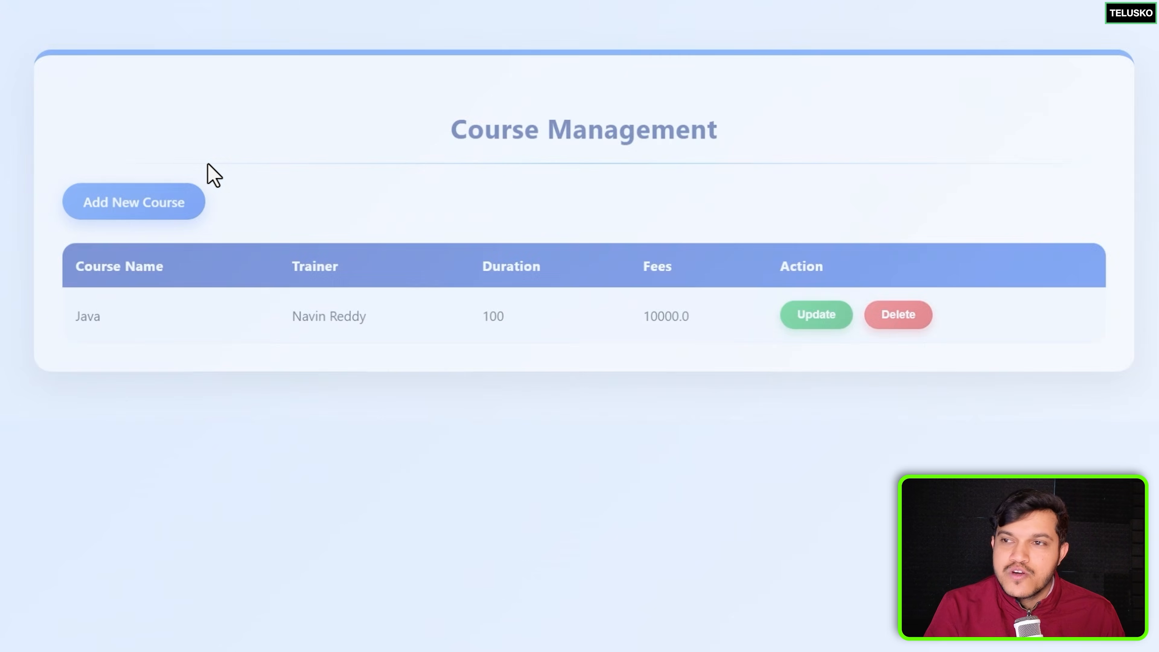
- Add a course named DevOps with the trainers' names, a duration of 100 hours and fees of 6000, and save it
click(133, 202)
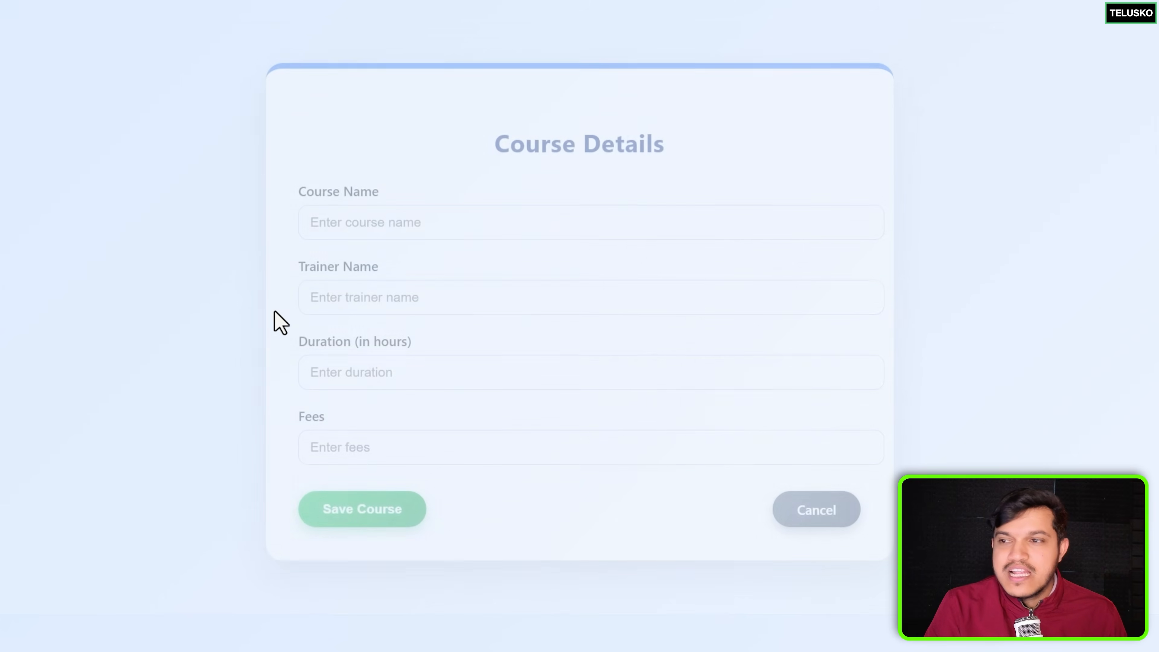
click(401, 211)
text(DevOps)
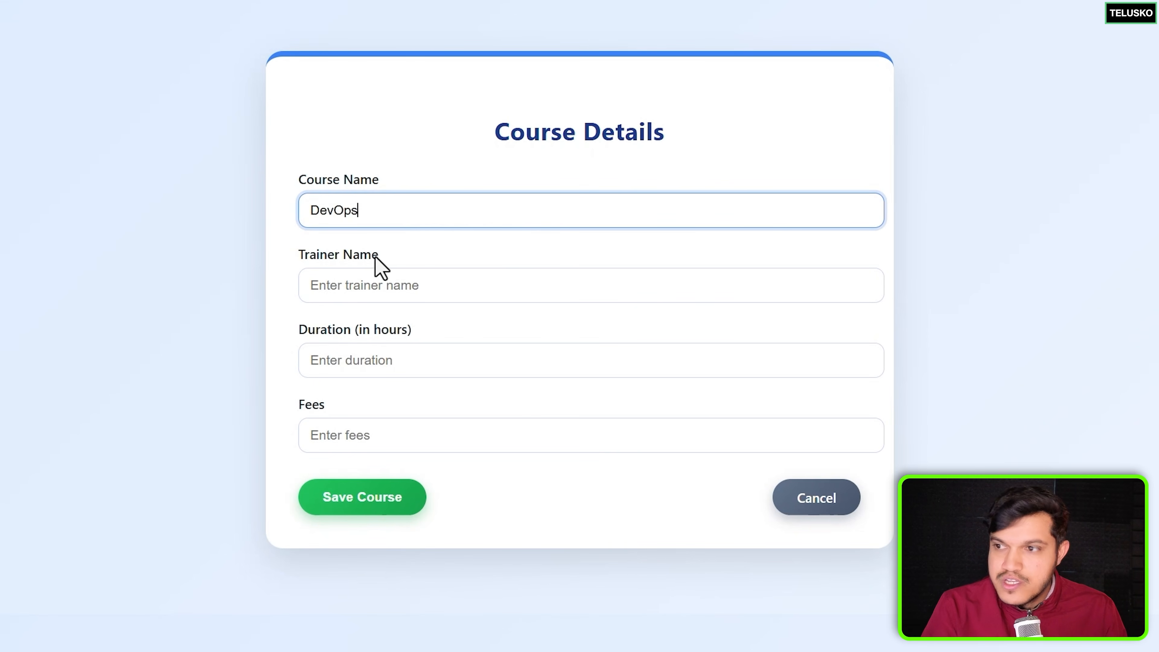
click(344, 288)
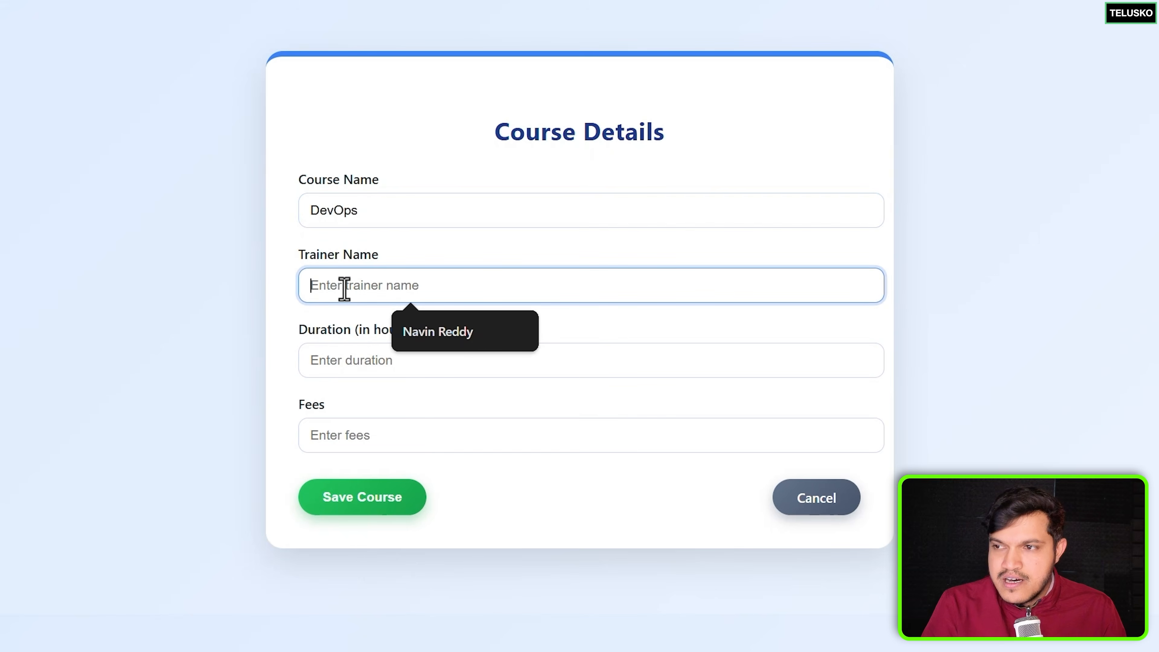
click(430, 331)
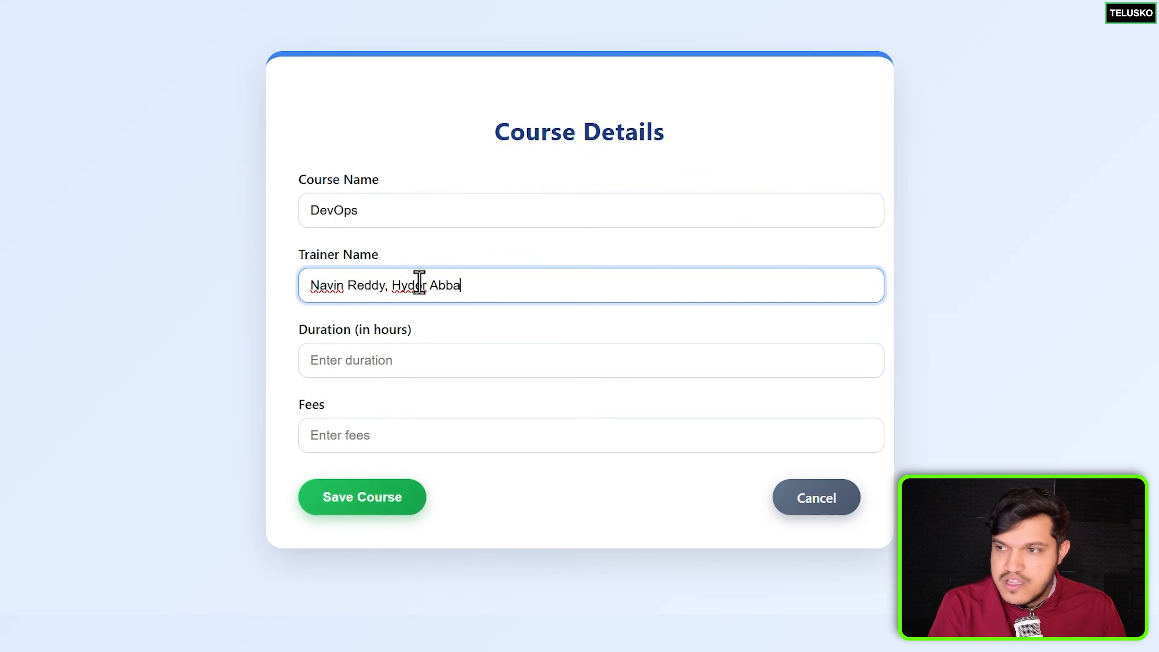
click(357, 369)
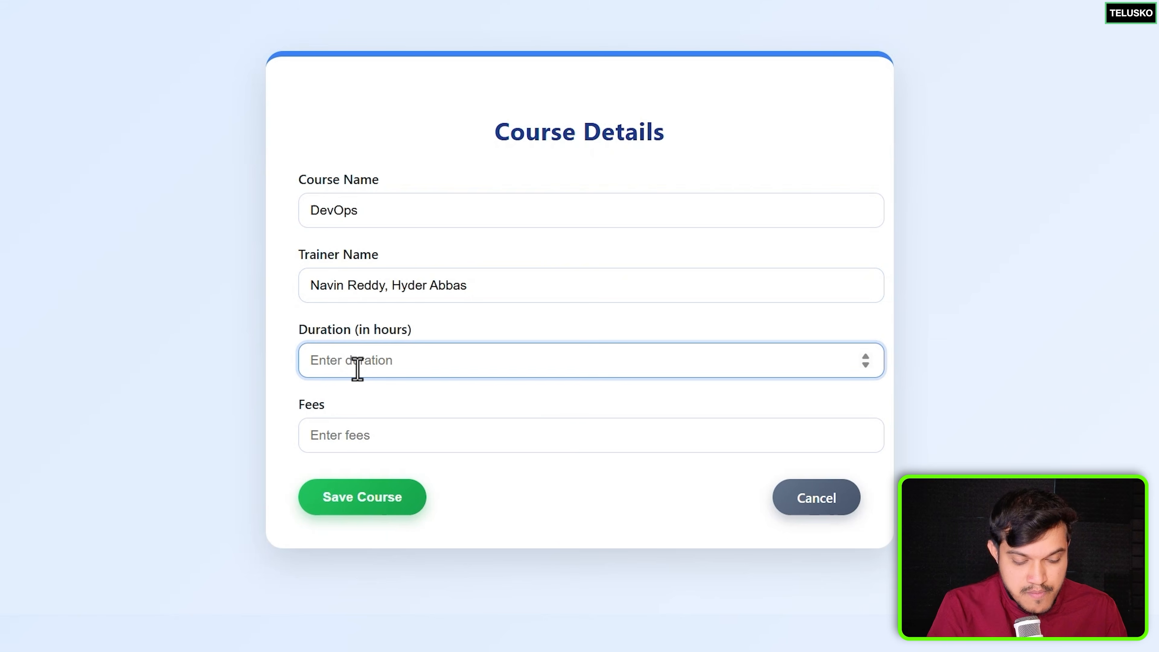
text(100)
click(344, 439)
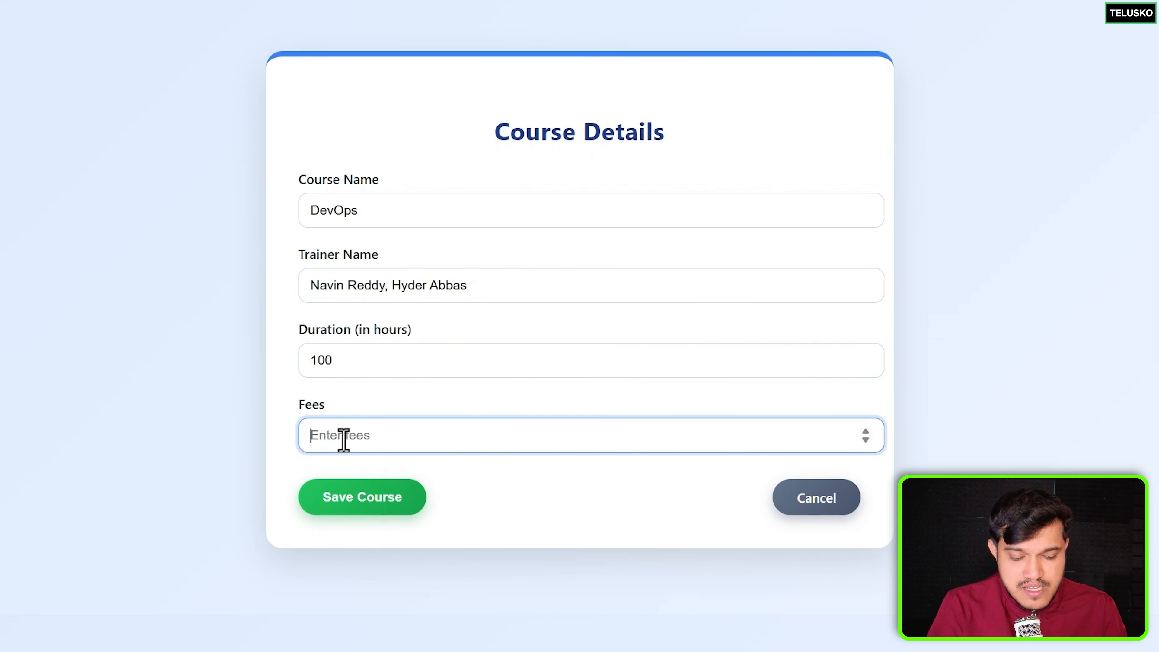
text(6000)
click(355, 510)
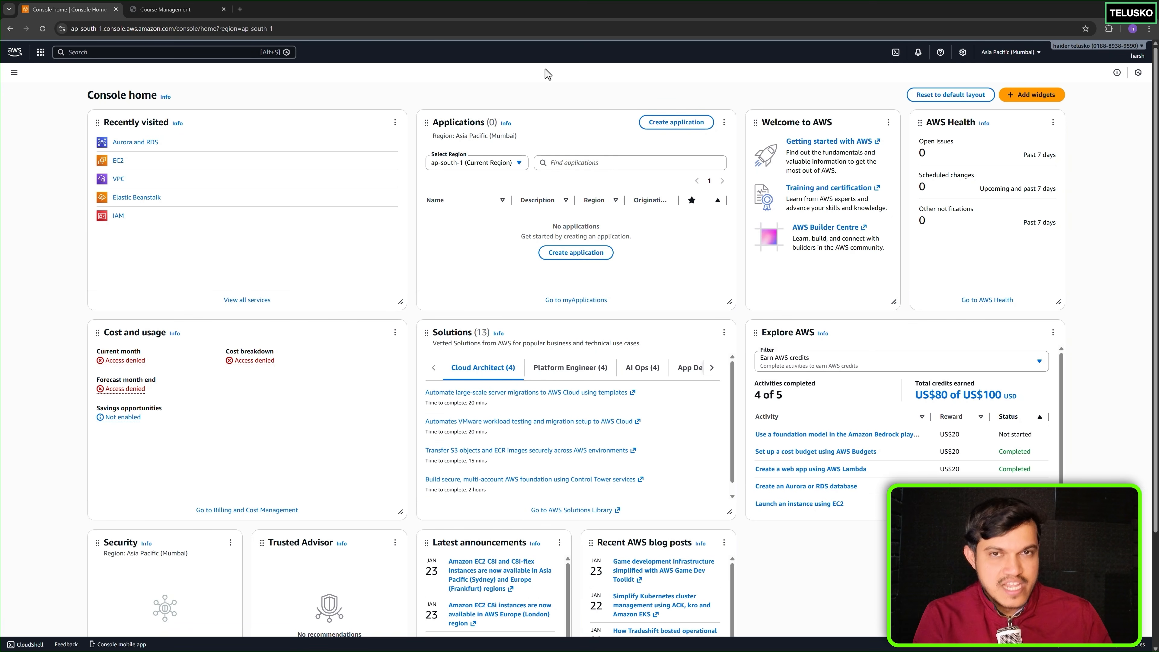
- Find the Aurora and RDS service in the AWS console by searching for rds, open its dashboard and enlarge the page
click(94, 52)
text(rds)
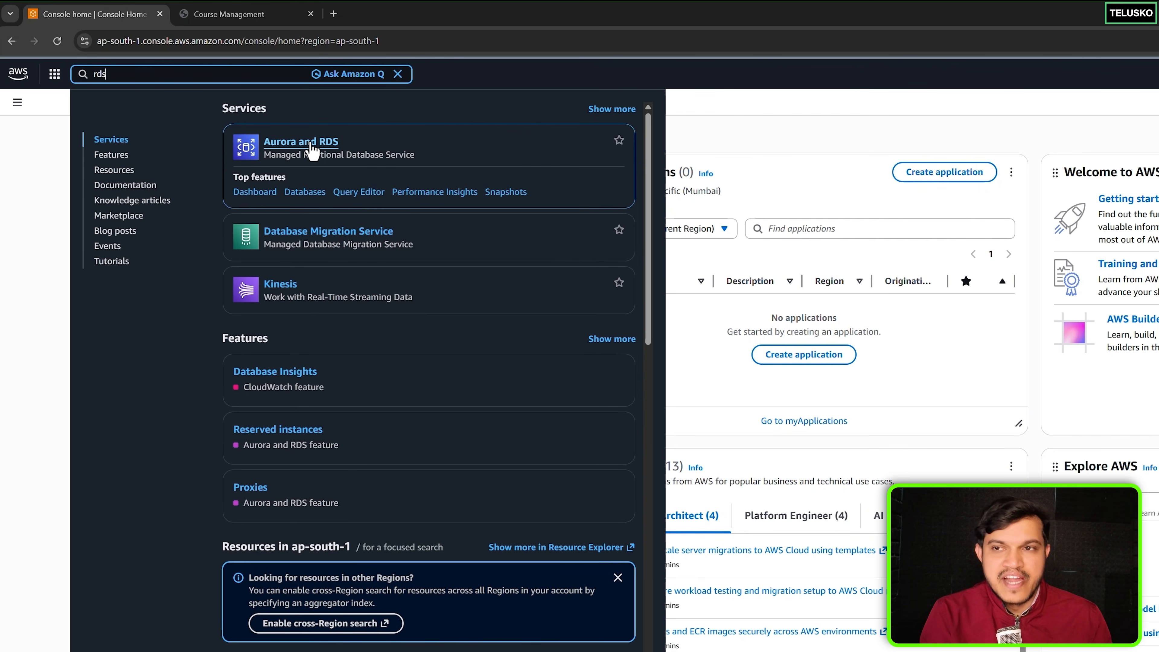
click(311, 145)
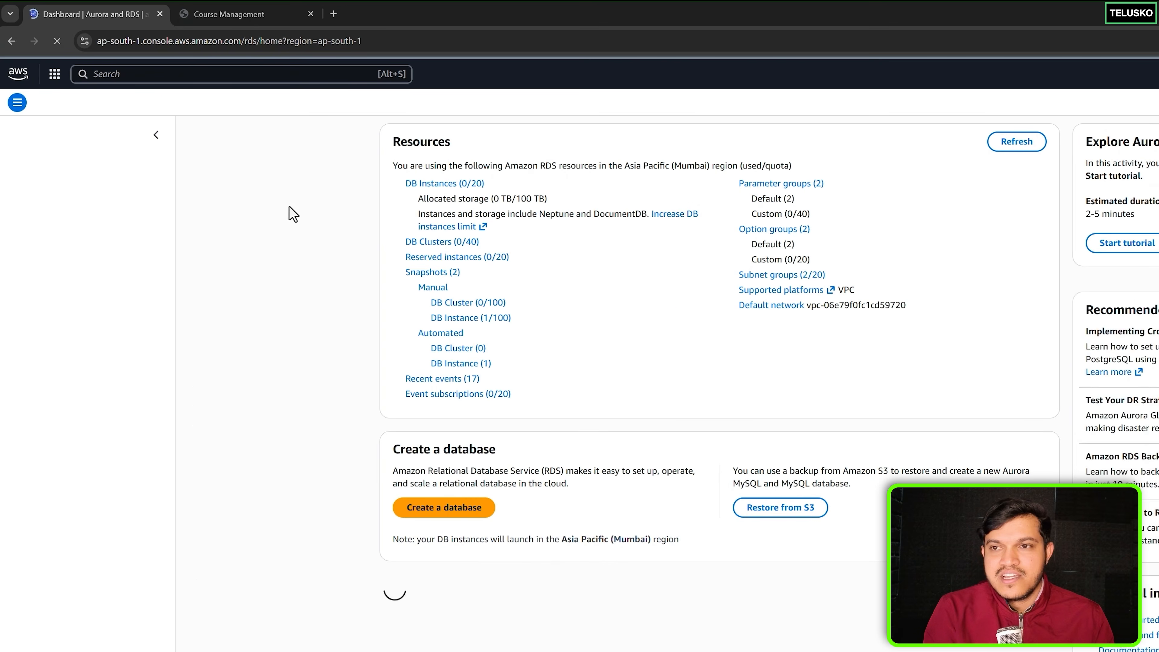
key(ctrl+plus)
key(ctrl+plus)
key(ctrl+plus)
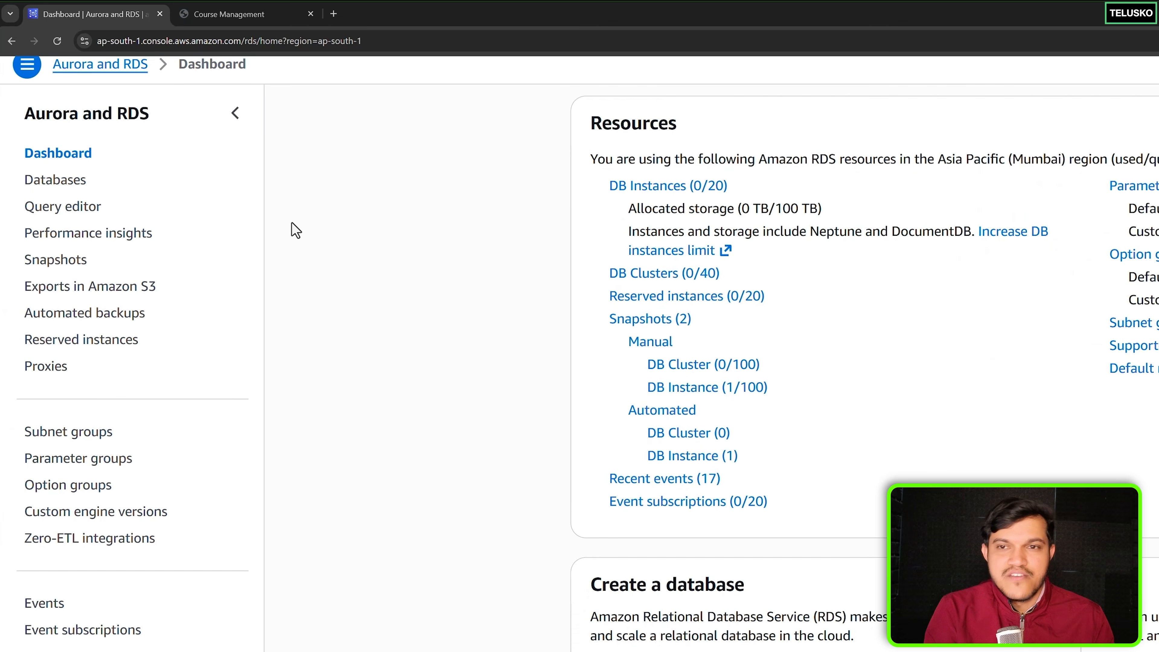
scroll(274, 228, up, 2)
- Open the RDS databases list and start creating a new database
click(60, 246)
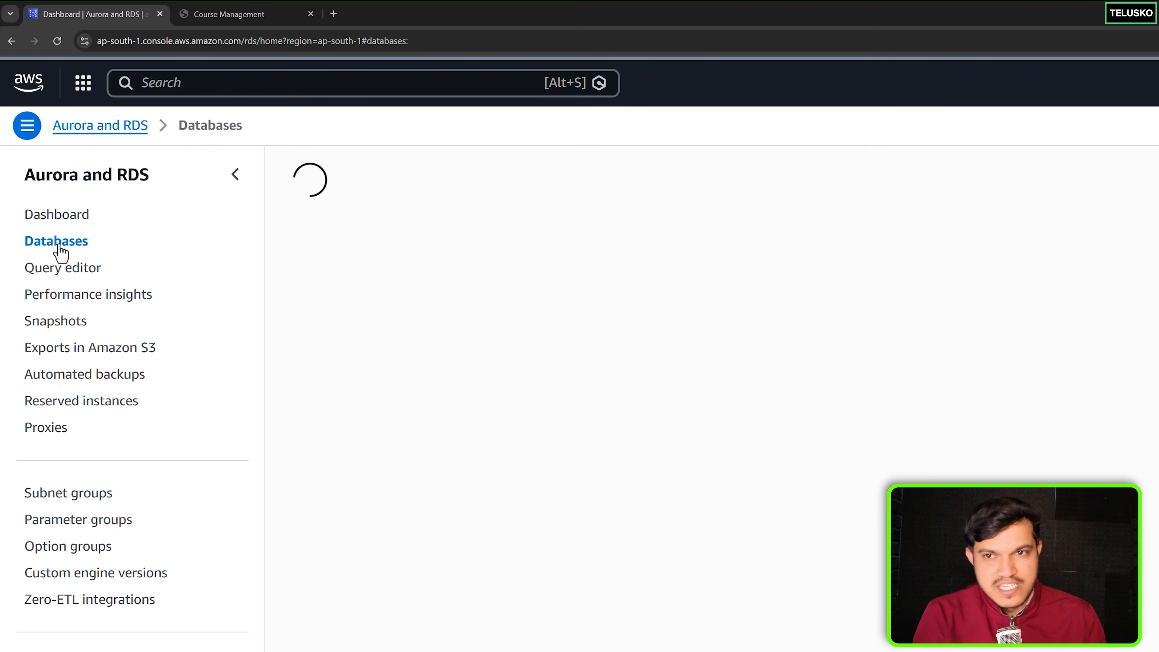
scroll(477, 302, right, 2)
scroll(477, 301, down, 3)
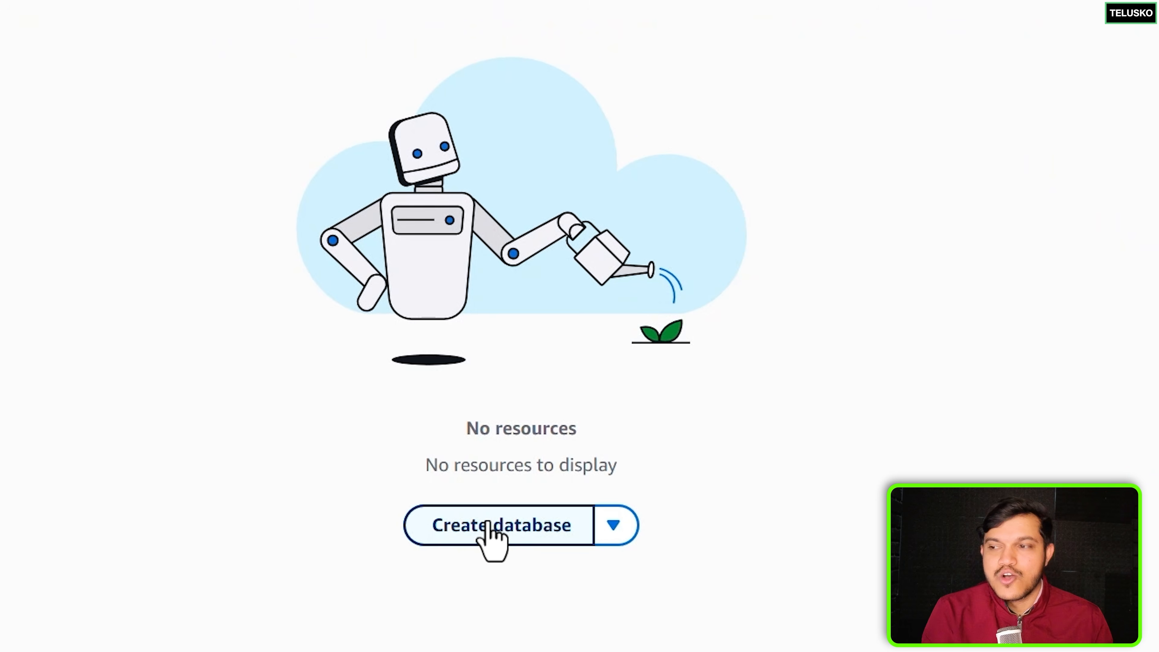
click(489, 524)
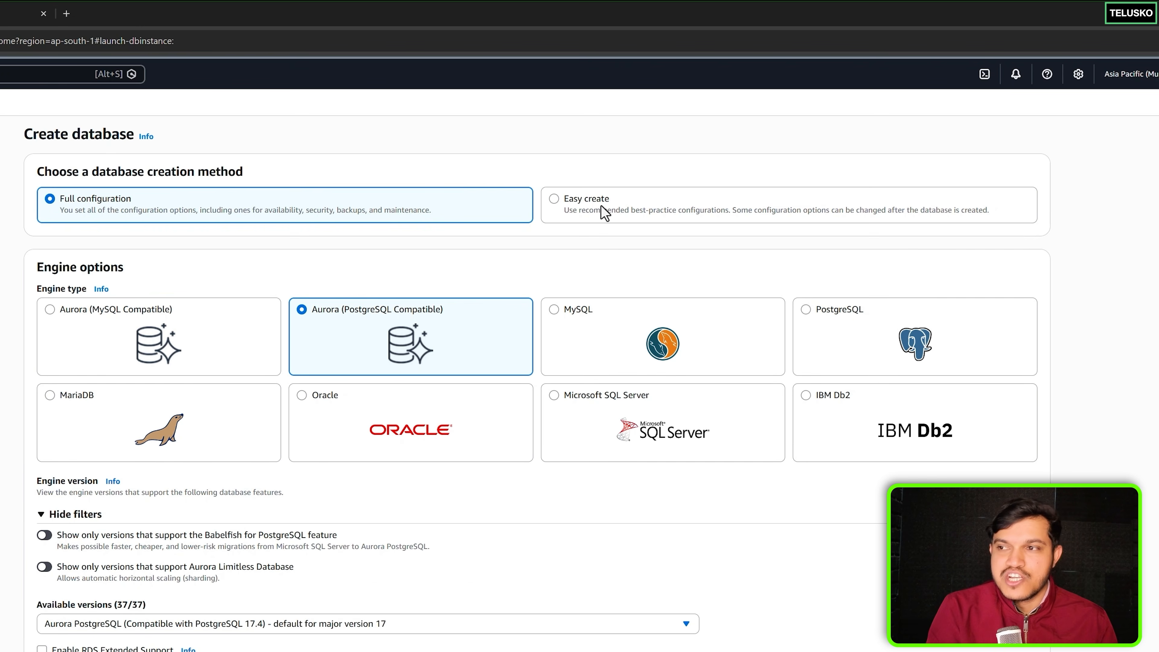
- Compare the Easy create method, keep Full configuration as the creation method, and choose MySQL as the engine type
click(602, 212)
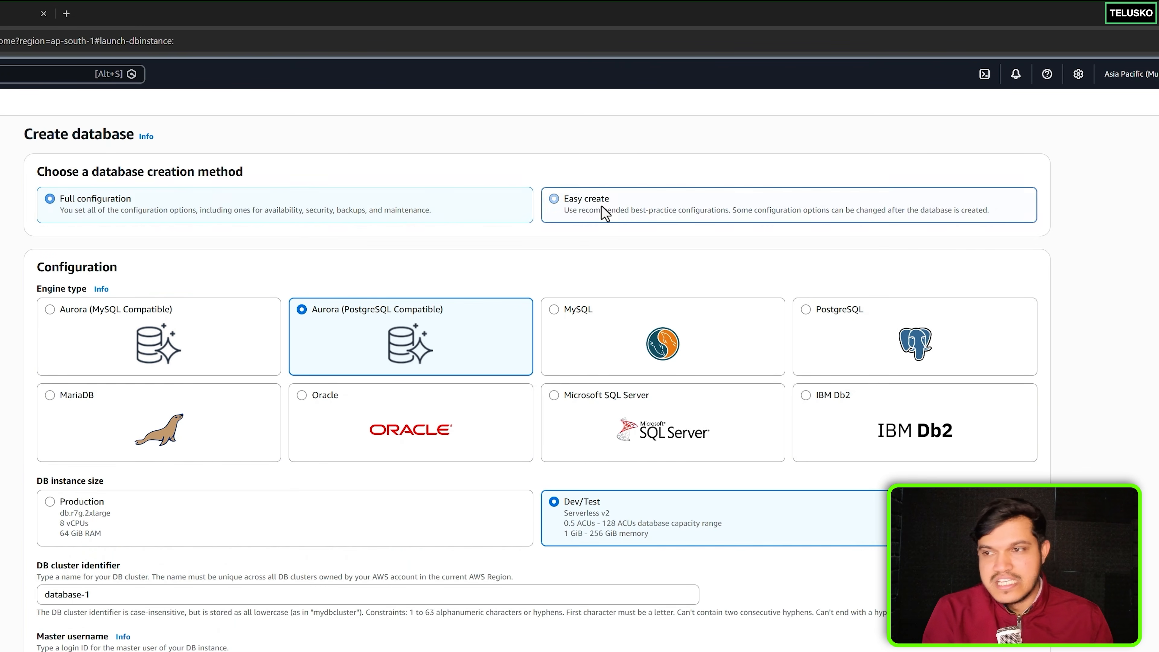
click(327, 224)
scroll(476, 301, down, 3)
scroll(609, 239, up, 3)
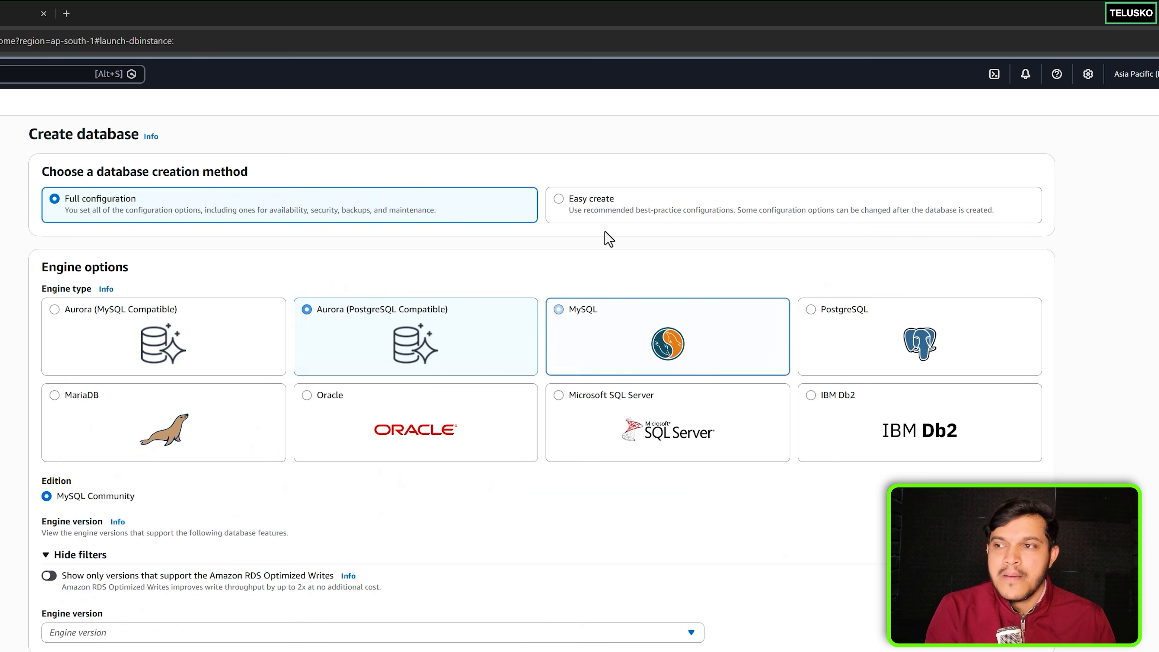
click(625, 334)
scroll(578, 338, down, 5)
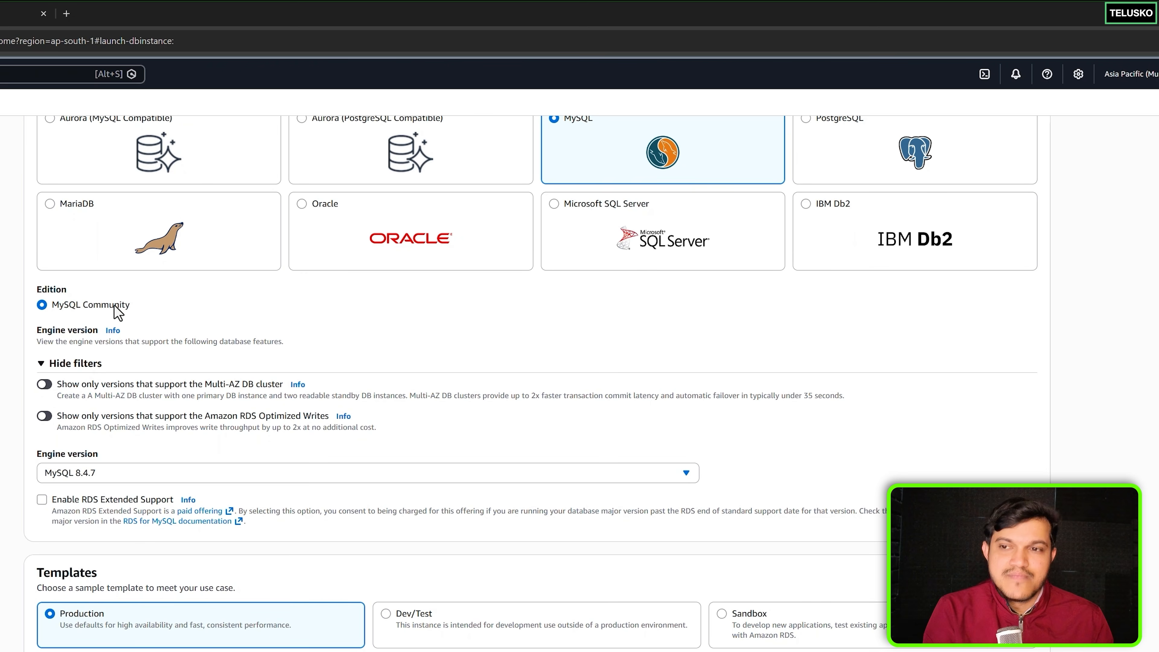
scroll(94, 312, down, 5)
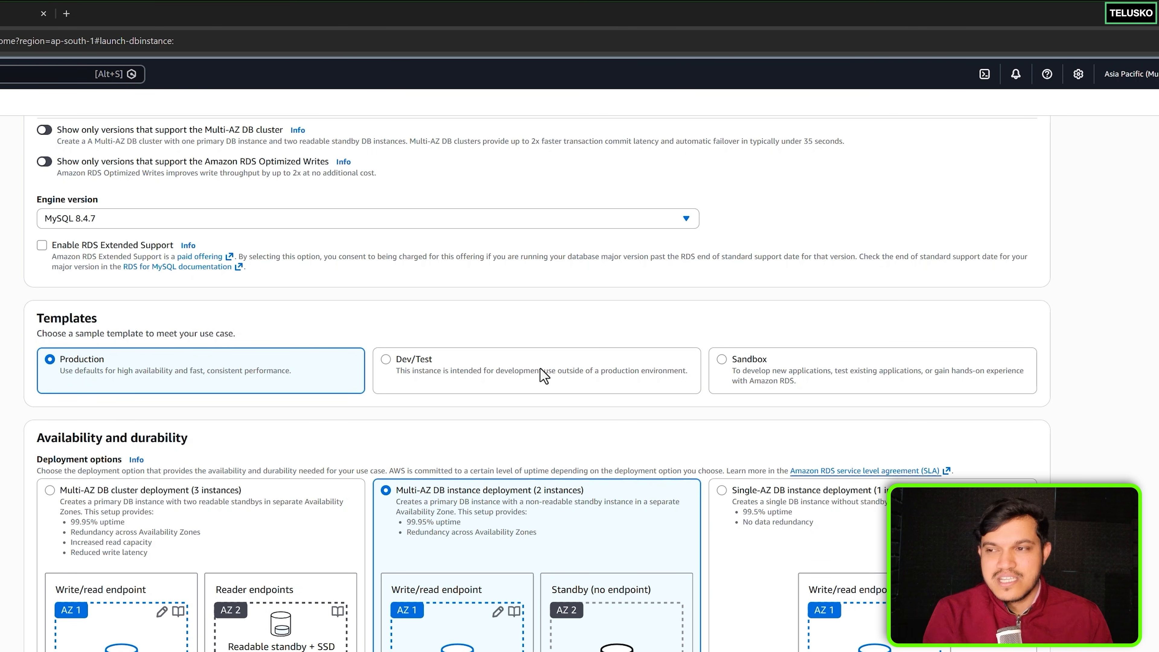
- Choose the Dev/Test template and the Multi-AZ DB instance deployment with 2 instances
click(430, 365)
scroll(508, 323, down, 3)
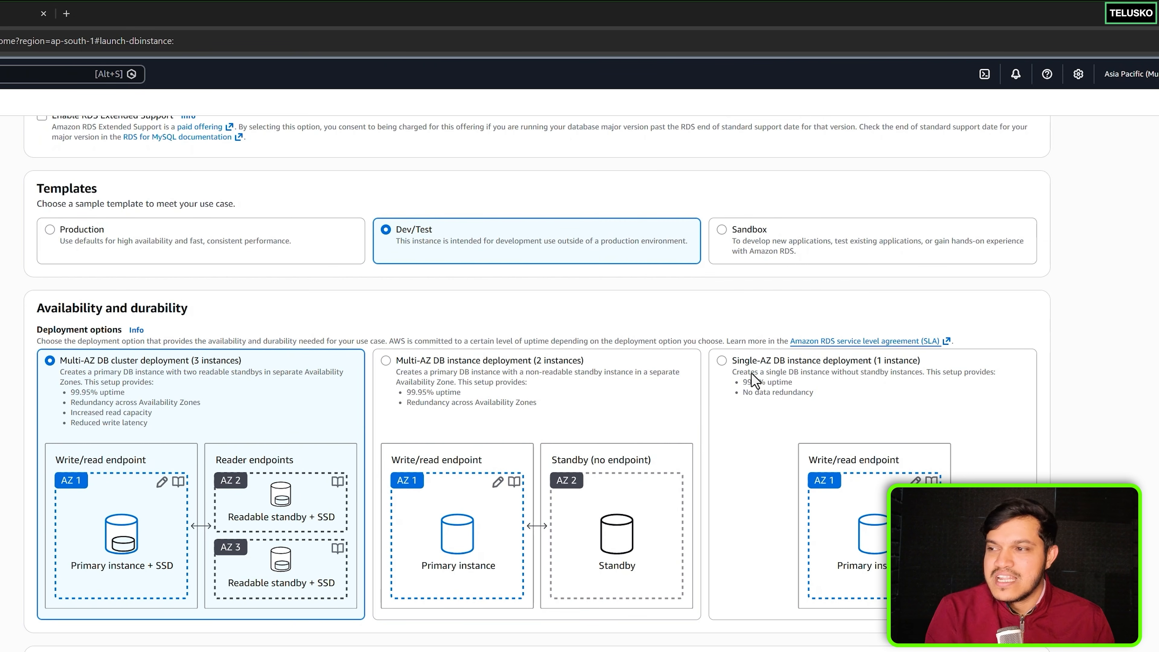
click(448, 387)
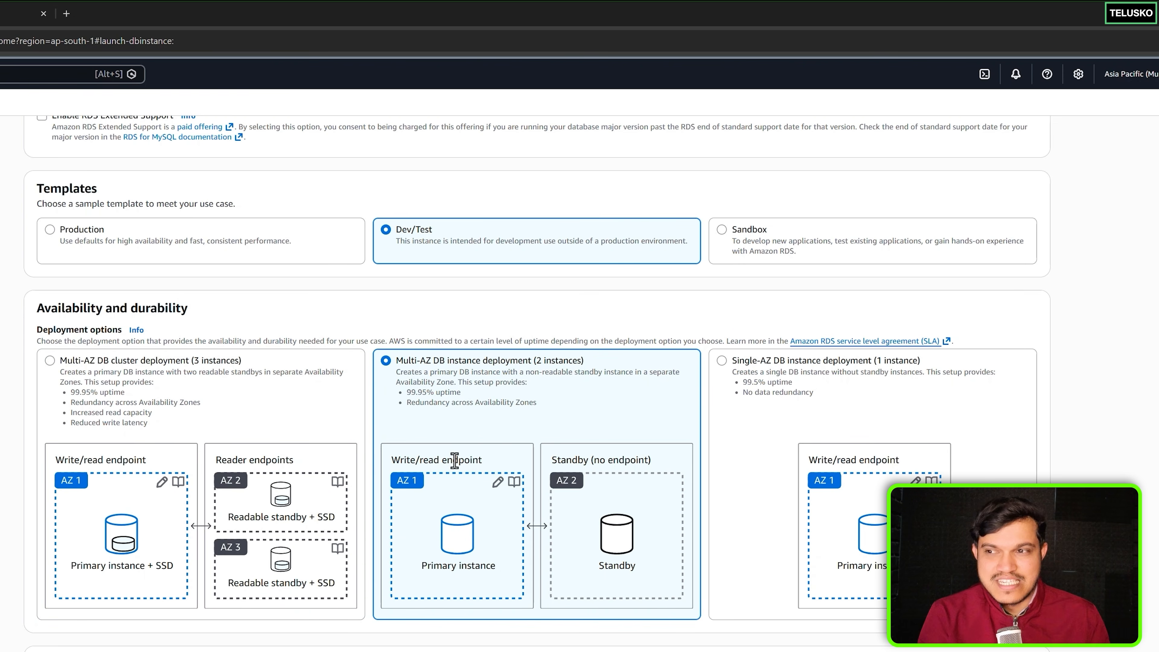
- Set the DB instance identifier to telusko in the database settings
scroll(478, 457, down, 2)
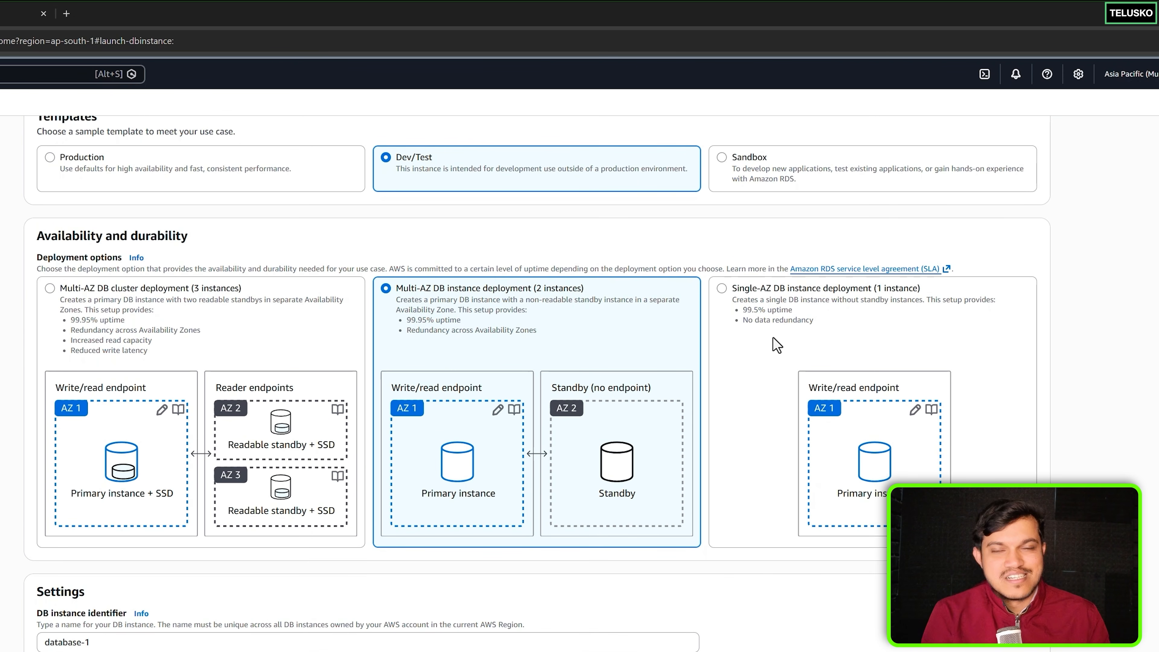
scroll(502, 453, down, 4)
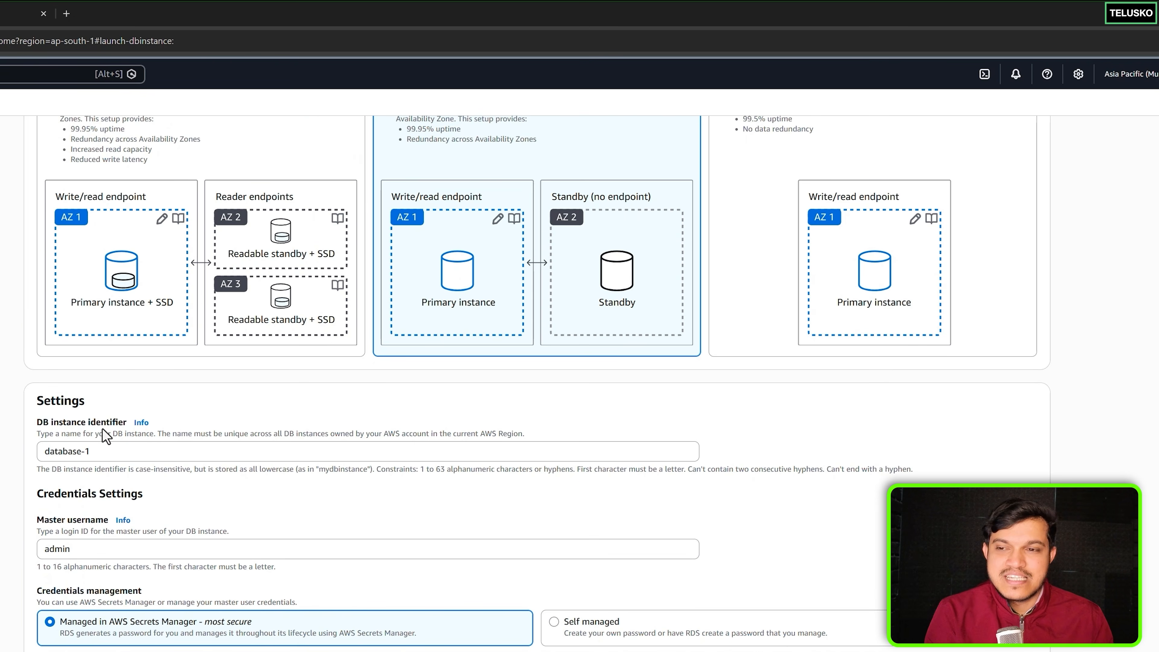
scroll(103, 456, down, 1)
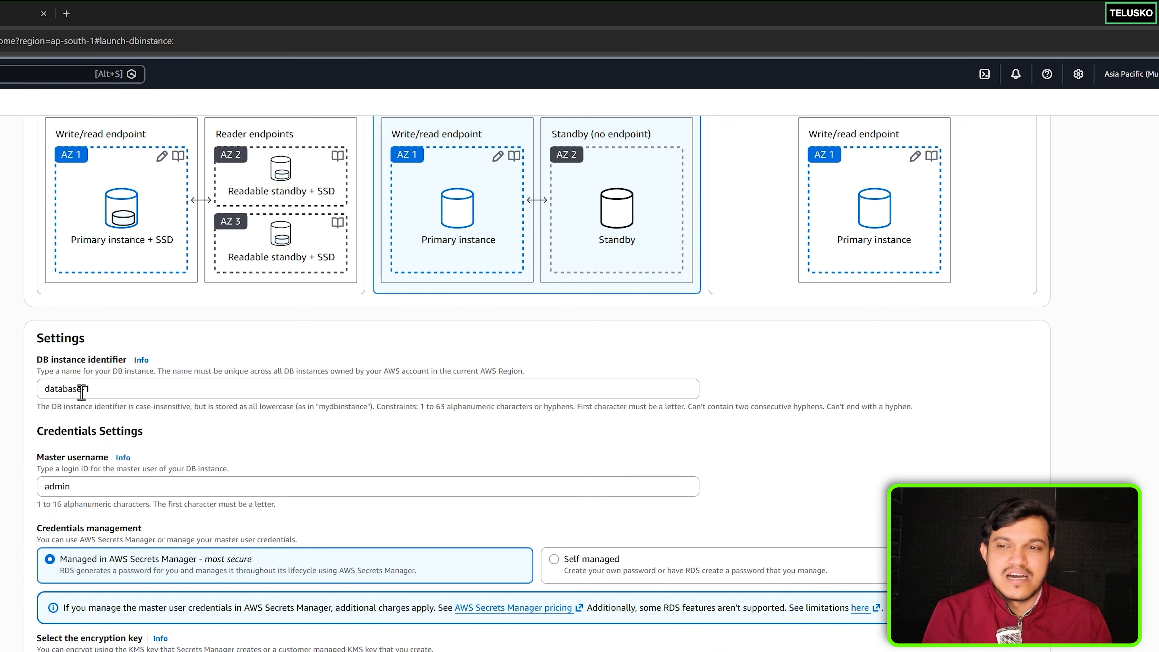
drag(101, 392, 10, 397)
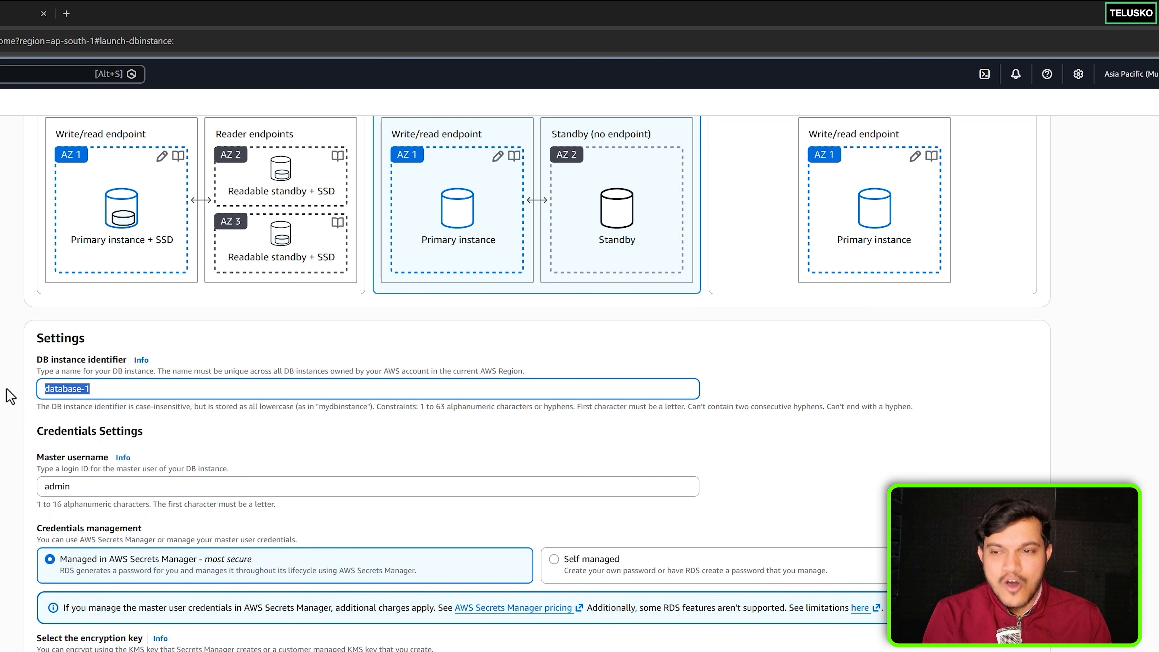
text(telusko)
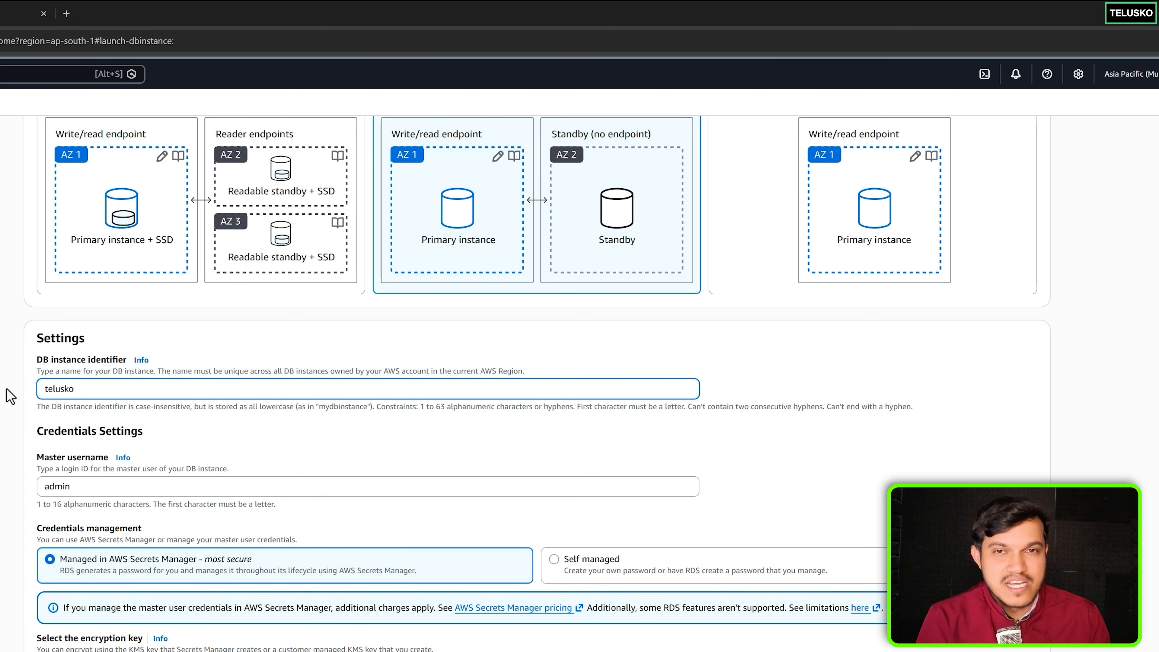
- Switch credentials management to Self managed, then enter and confirm the master password
scroll(142, 404, down, 1)
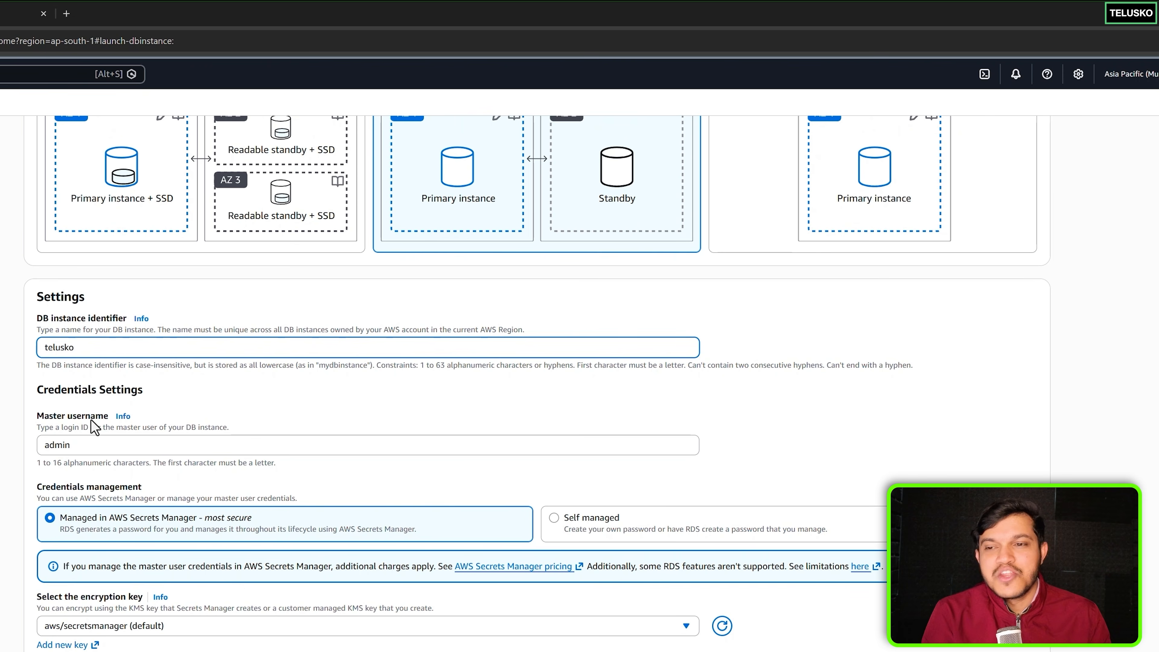
scroll(119, 451, down, 2)
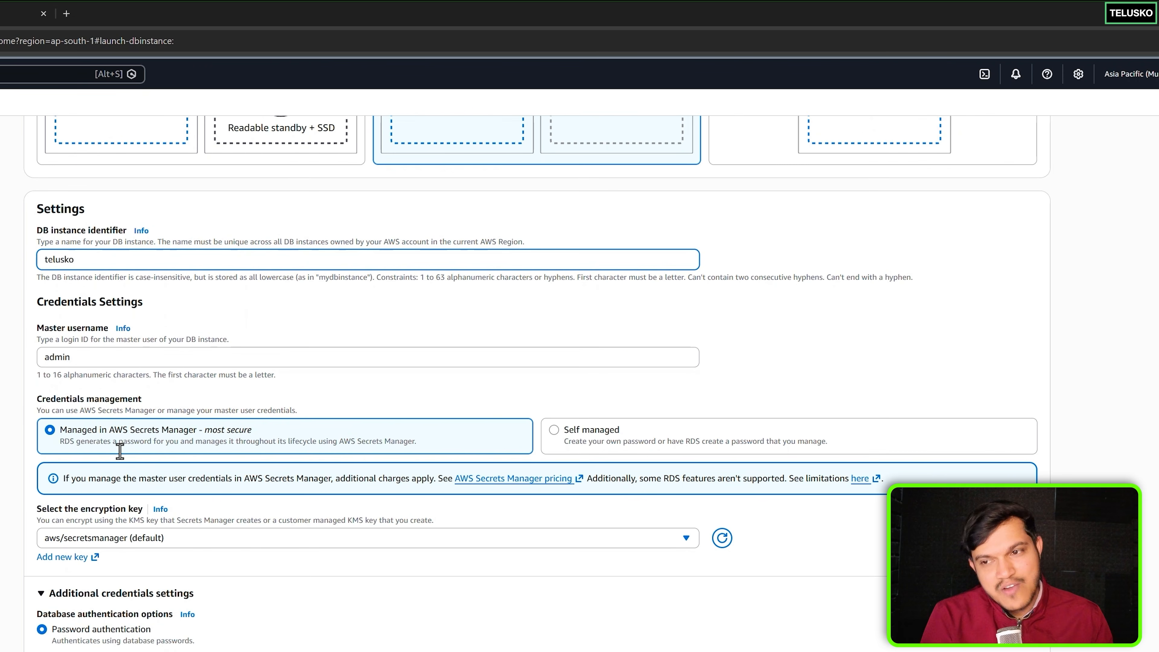
click(555, 430)
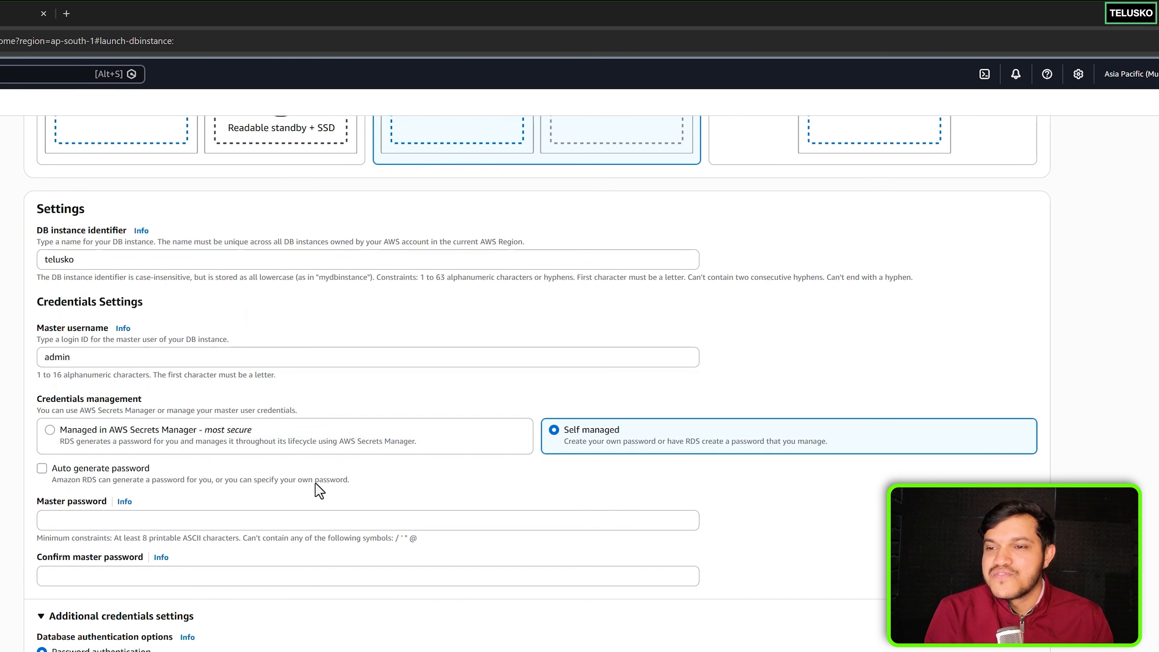
scroll(227, 471, down, 2)
click(87, 436)
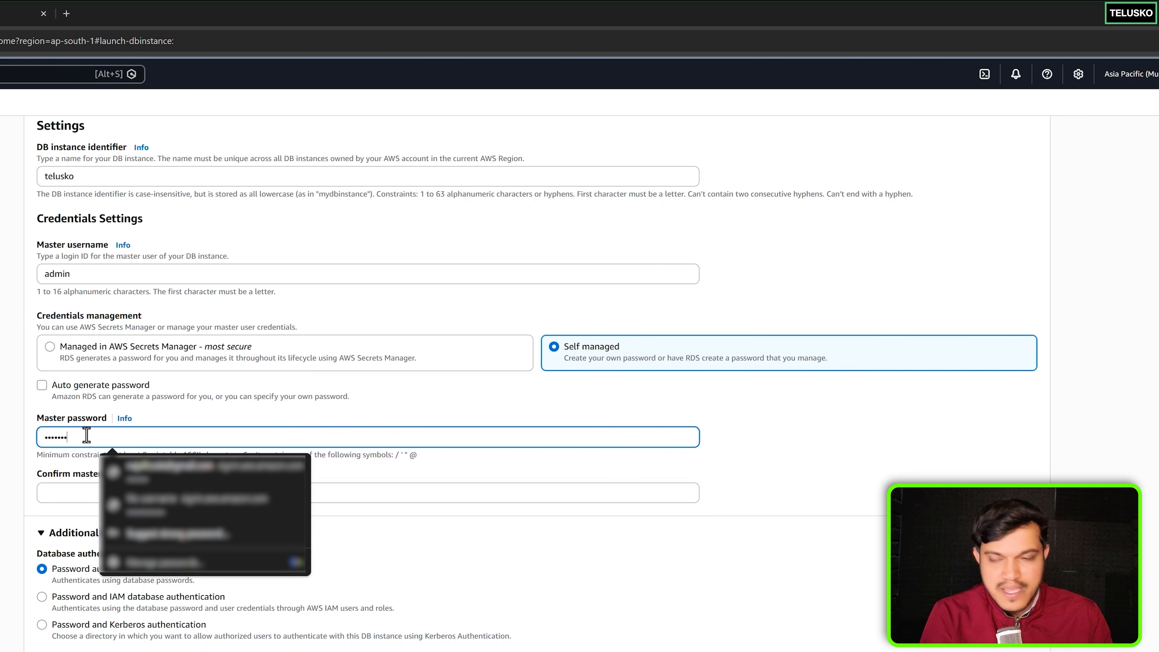
click(64, 494)
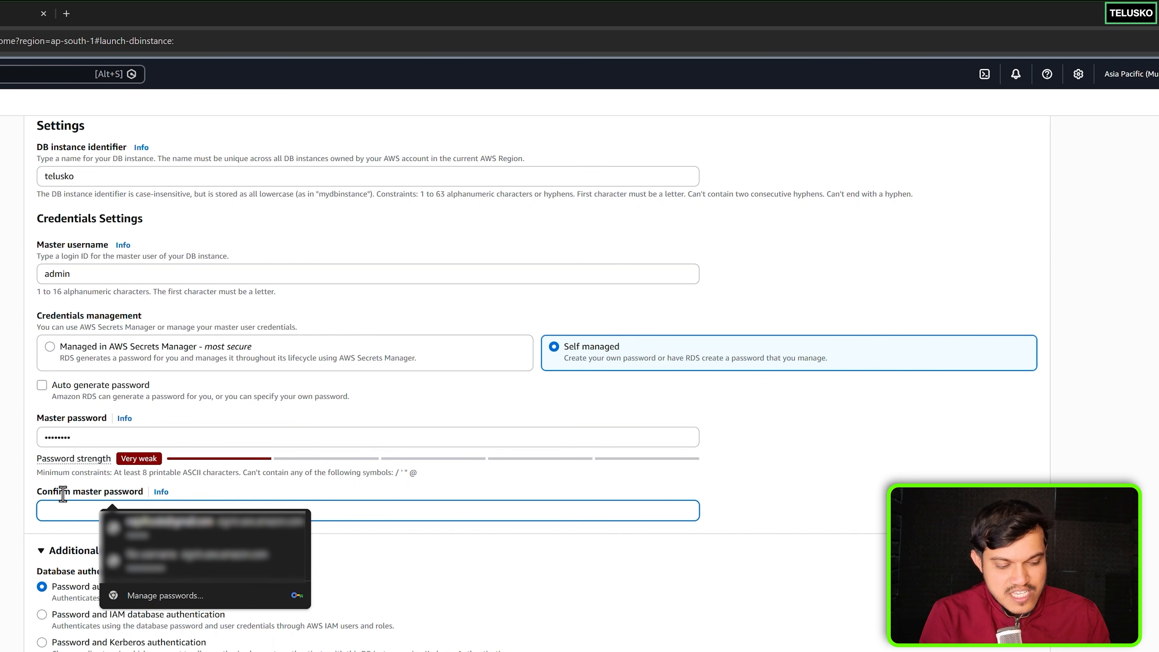
text(••)
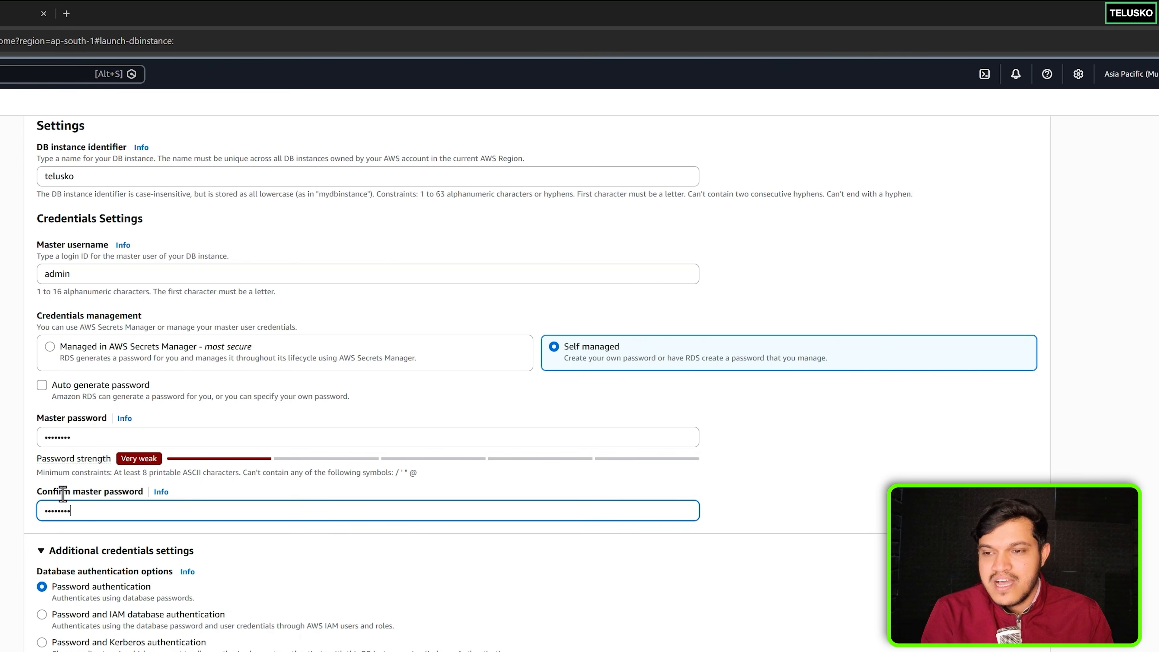
- Keep password authentication and switch the DB instance class to Burstable classes with db.t3.micro
scroll(63, 494, down, 2)
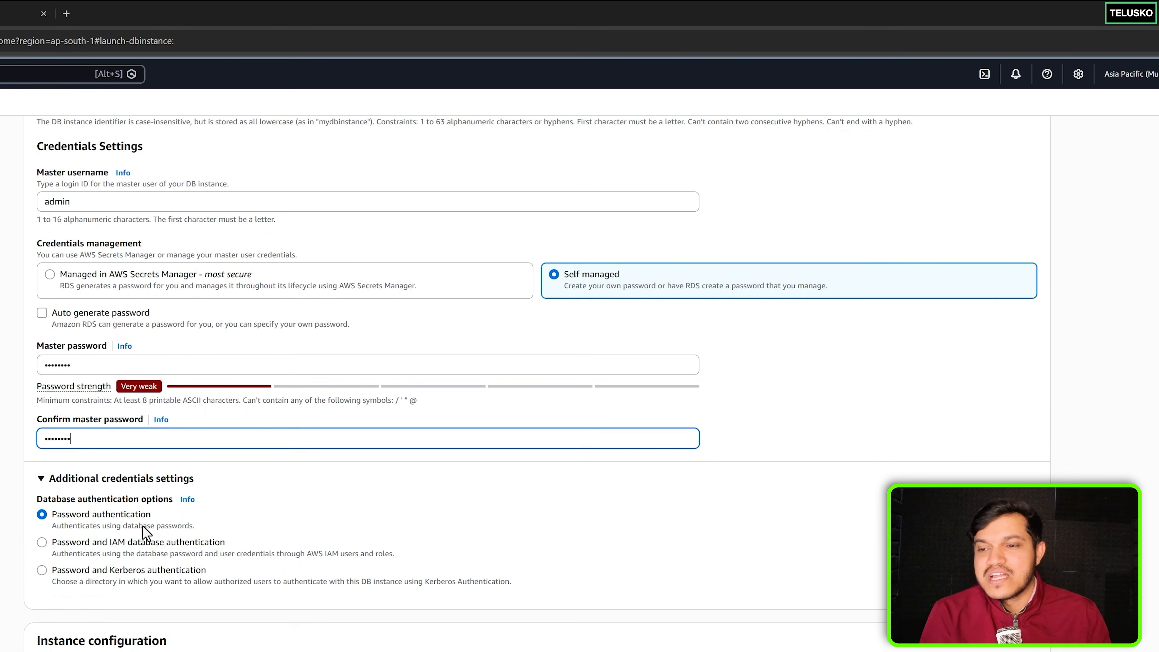
scroll(142, 526, down, 4)
scroll(143, 526, down, 2)
key(ctrl+plus)
key(ctrl+plus)
scroll(143, 525, down, 4)
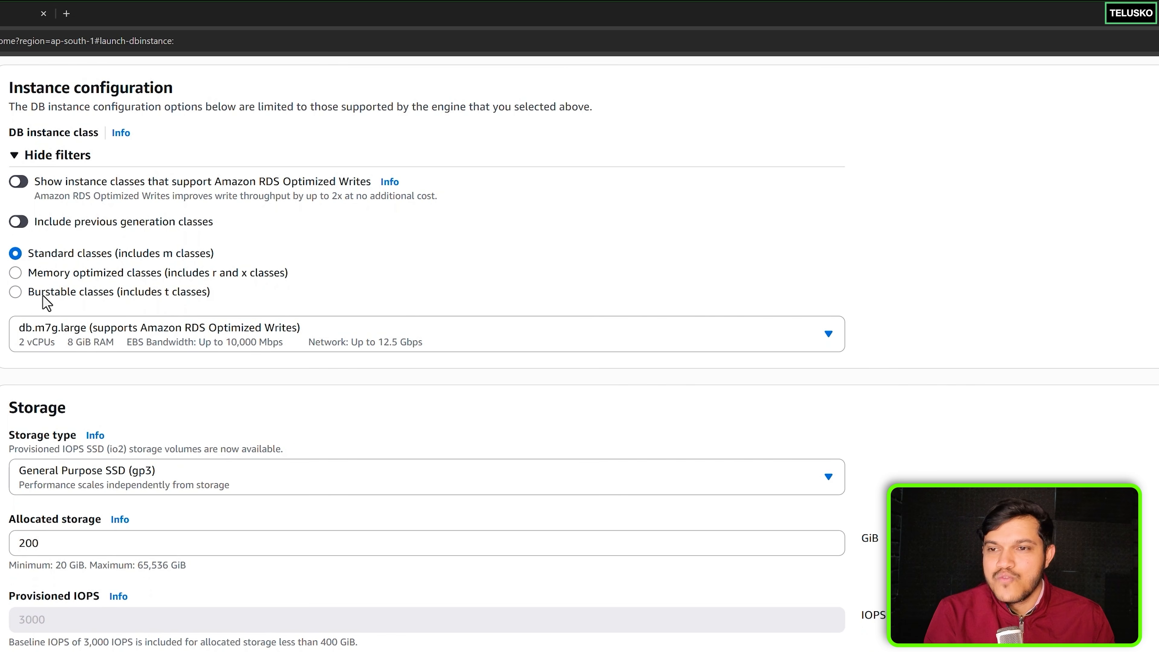
click(66, 295)
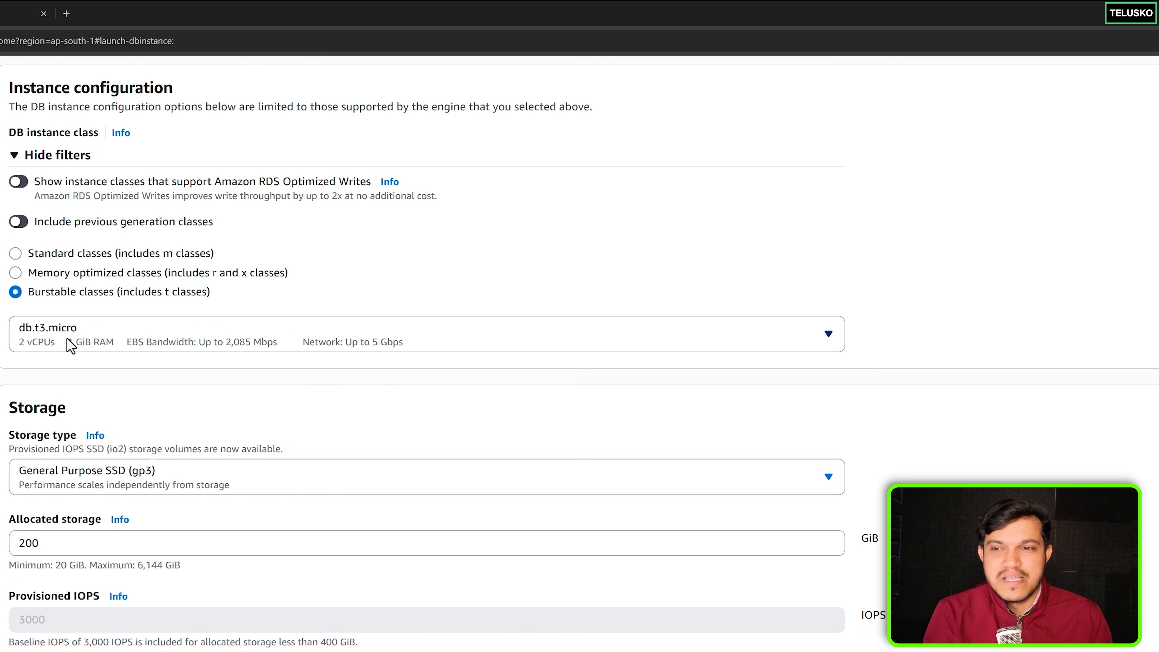
- Set the database's allocated storage to 20 GiB, keeping General Purpose SSD (gp3) as the storage type
scroll(96, 343, down, 2)
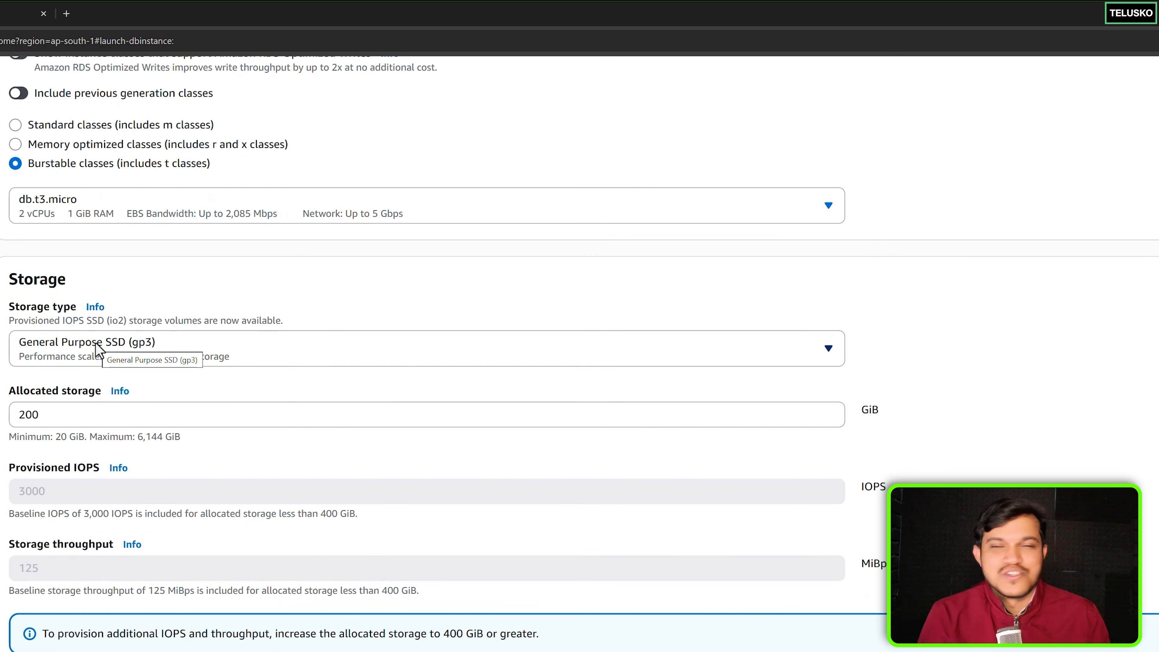
scroll(96, 343, down, 2)
scroll(116, 481, down, 1)
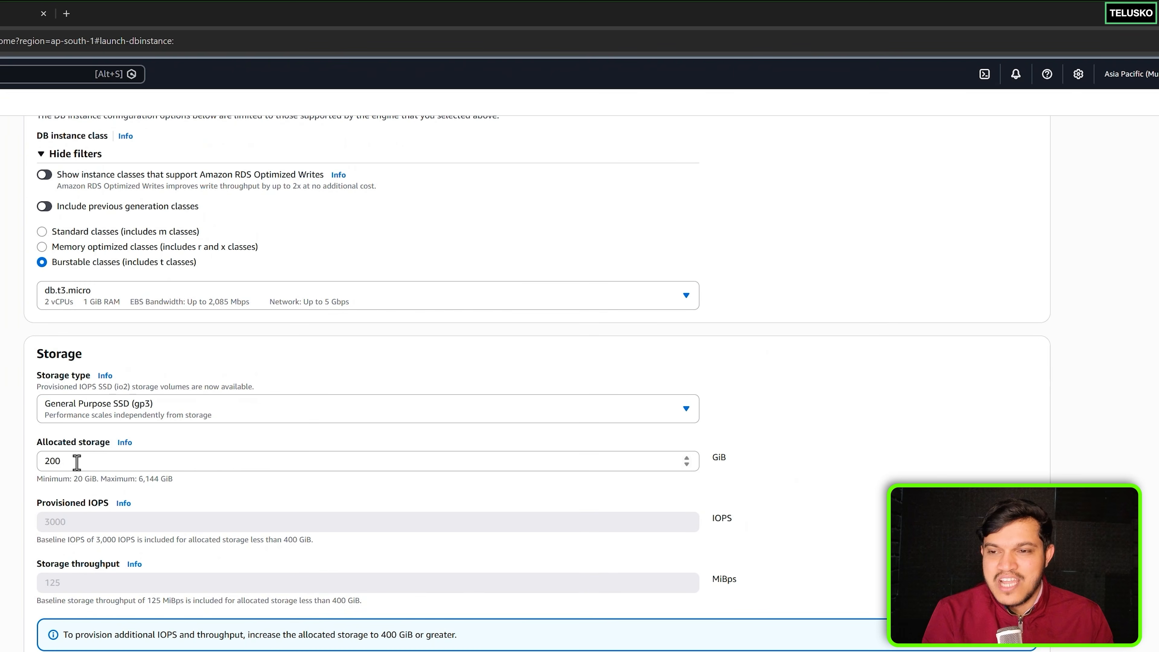
click(77, 463)
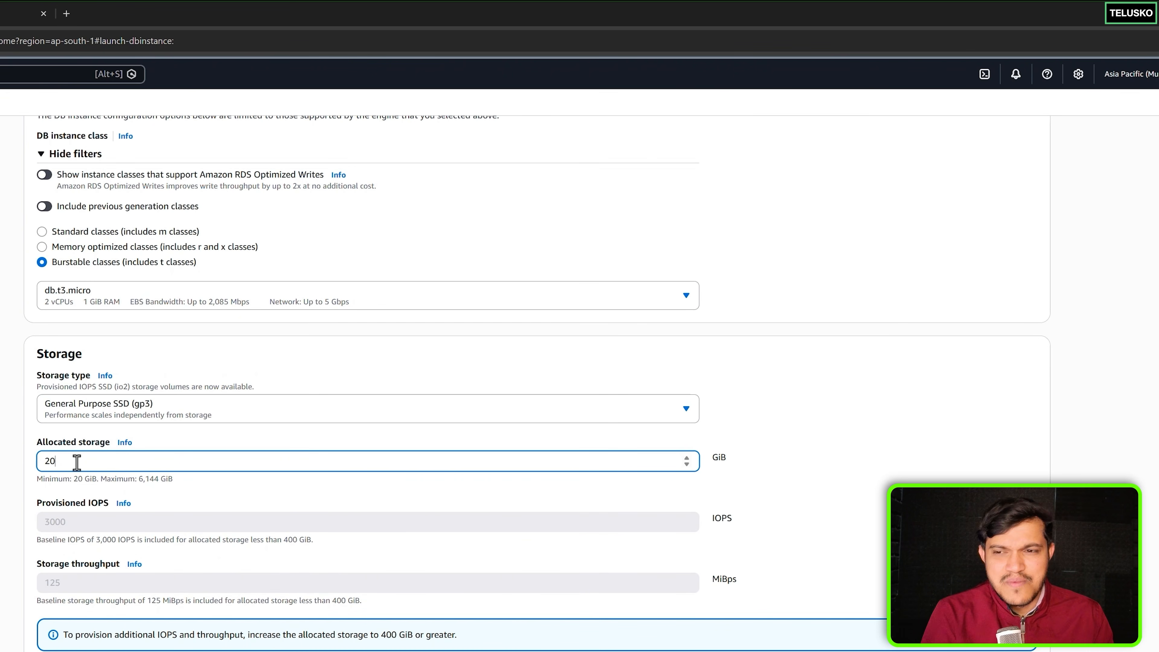
- Allow public access to the database in the connectivity settings, without connecting to an EC2 compute resource
scroll(90, 456, down, 5)
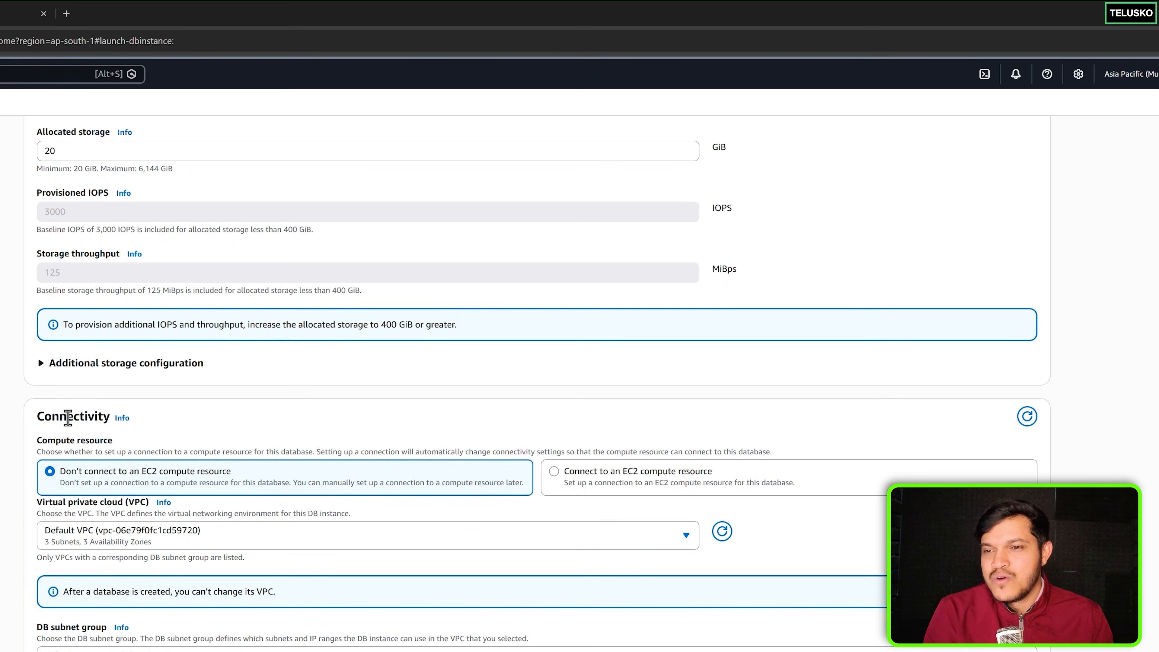
scroll(68, 417, down, 2)
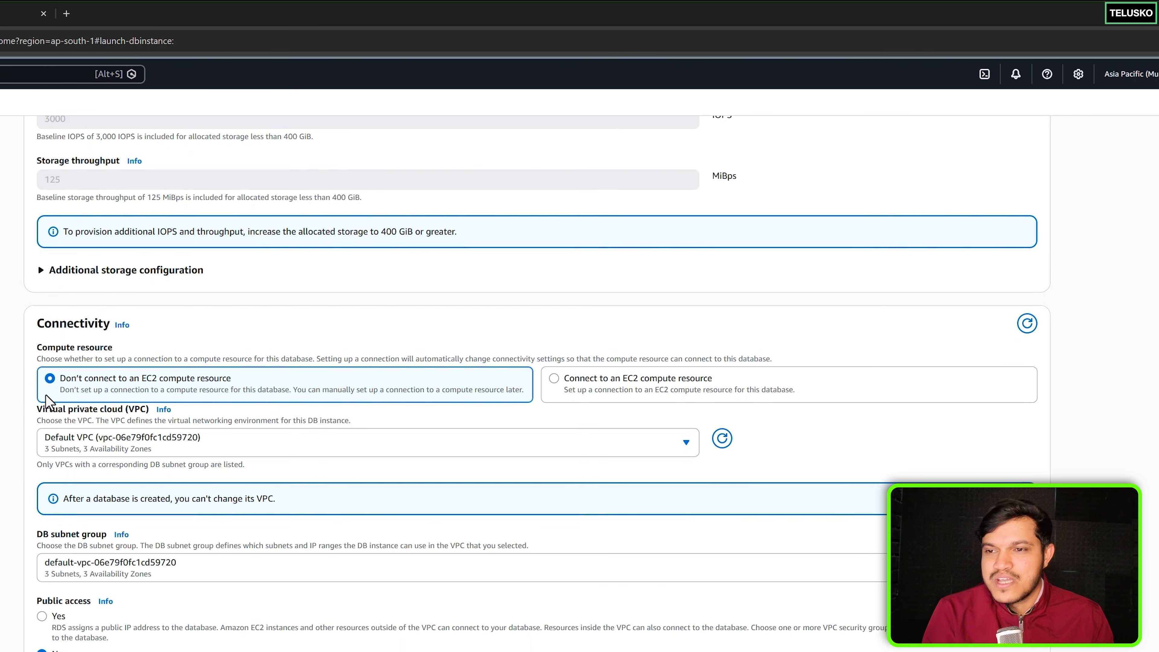
scroll(165, 398, down, 2)
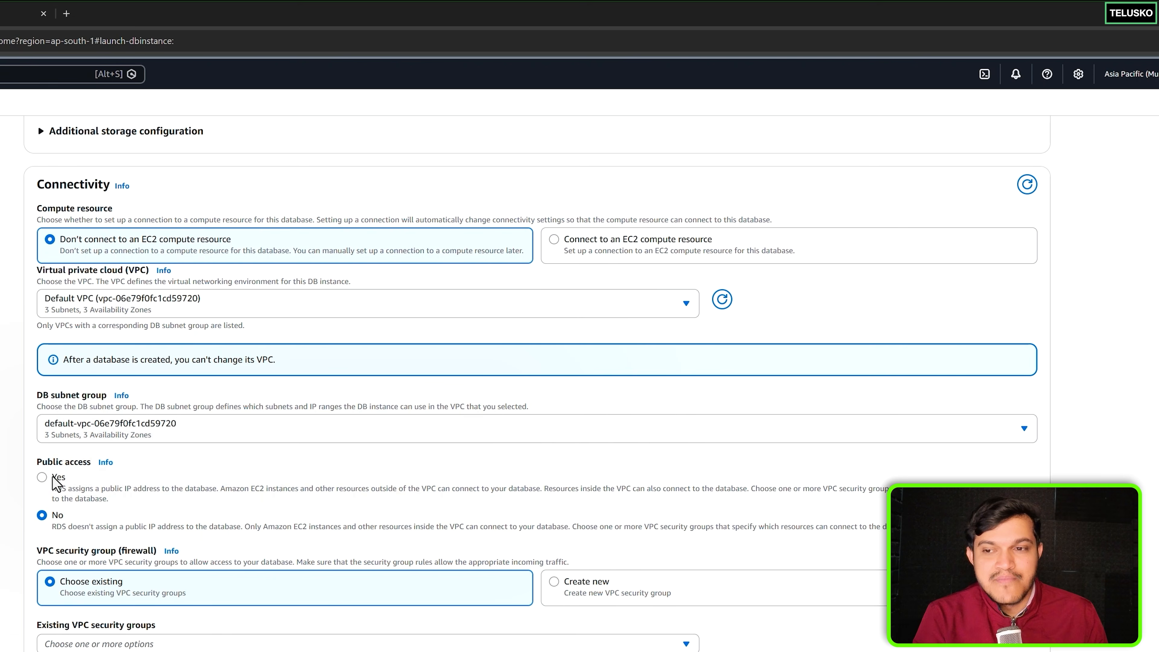
click(42, 477)
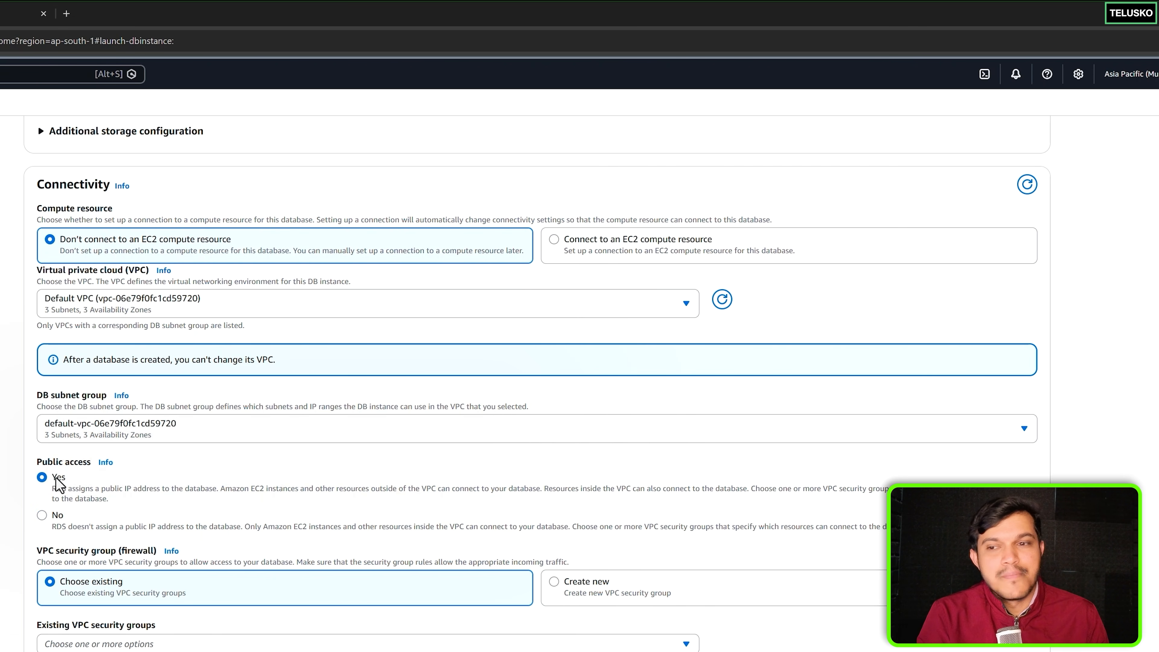
- Keep the default VPC security group and turn off Enhanced monitoring for the database
scroll(59, 484, down, 2)
scroll(185, 443, down, 3)
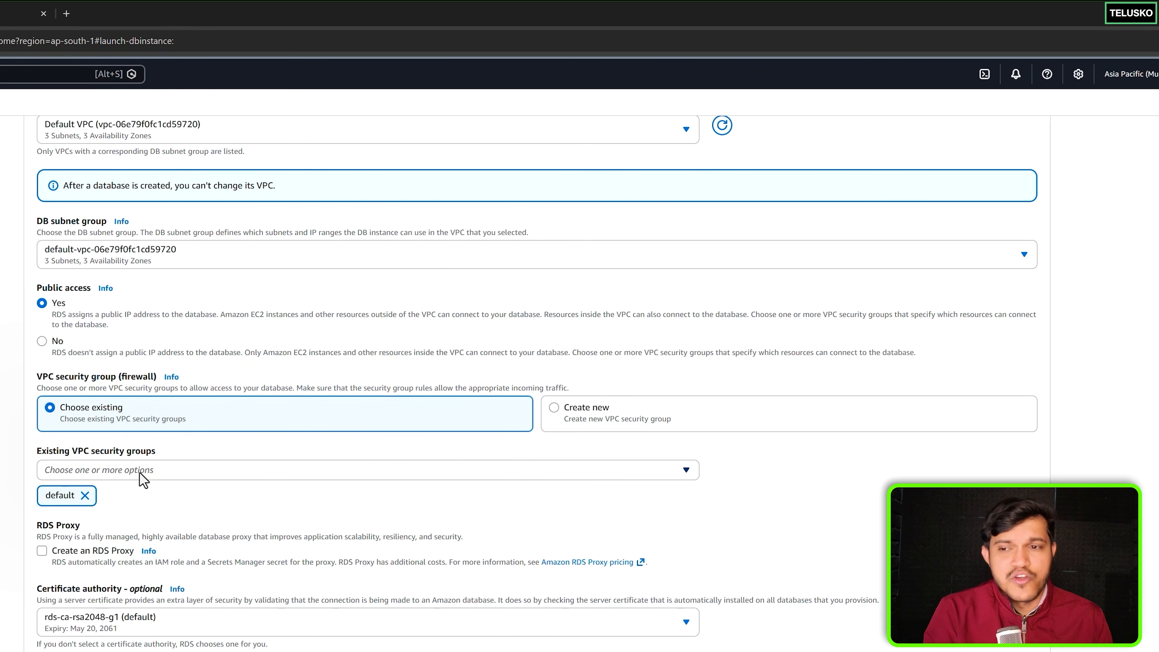
scroll(139, 474, down, 1)
scroll(152, 550, down, 7)
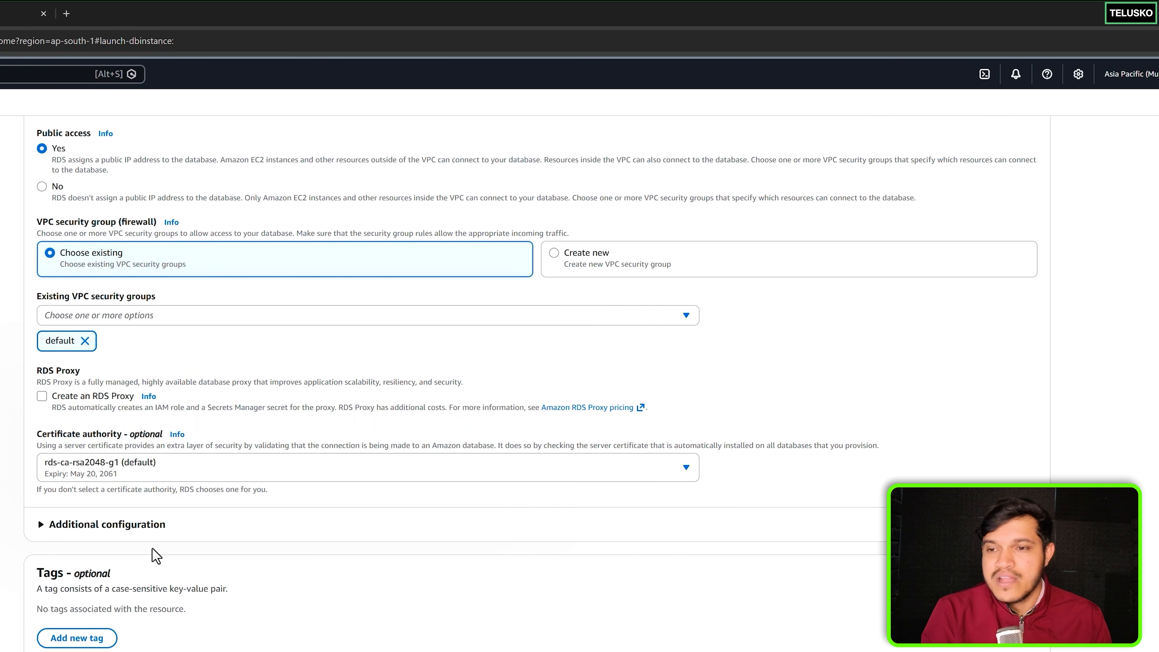
scroll(152, 548, down, 2)
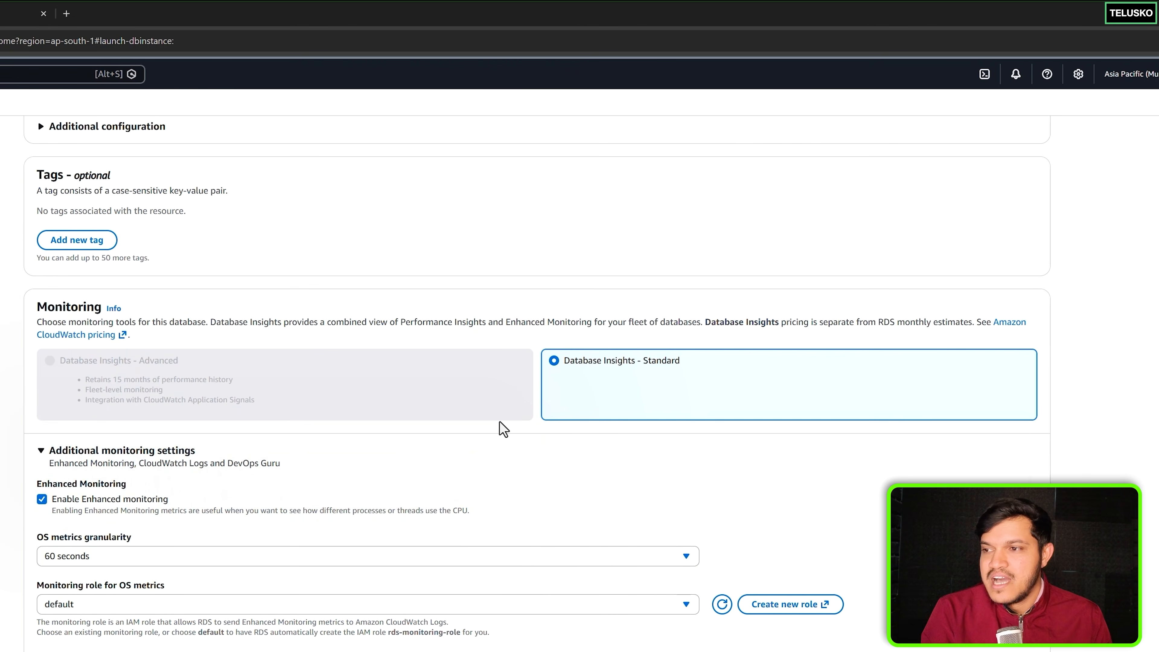
scroll(347, 483, down, 1)
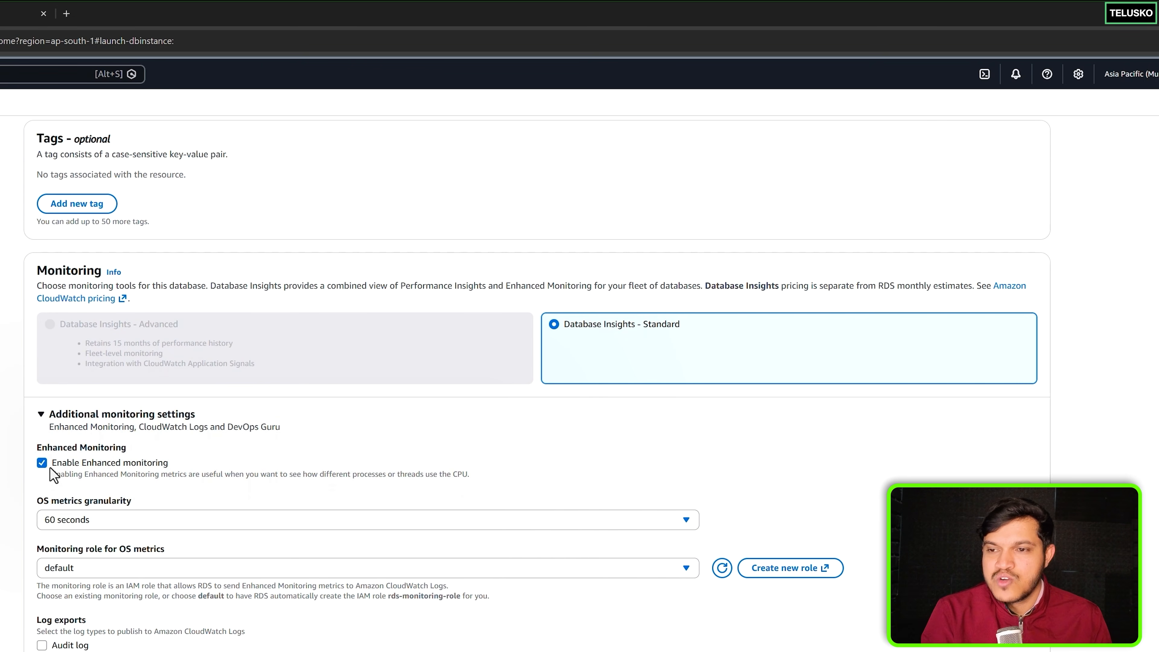
click(42, 464)
- Expand the database's additional configuration and turn off automated backup
scroll(155, 504, down, 2)
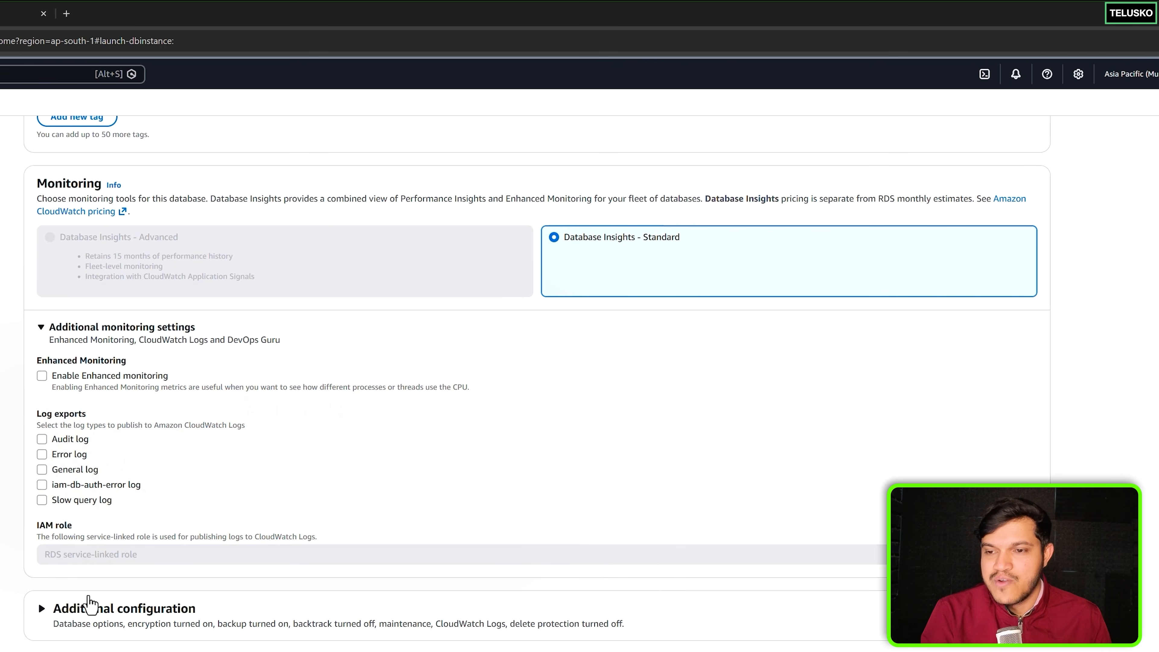
click(66, 609)
scroll(64, 612, down, 8)
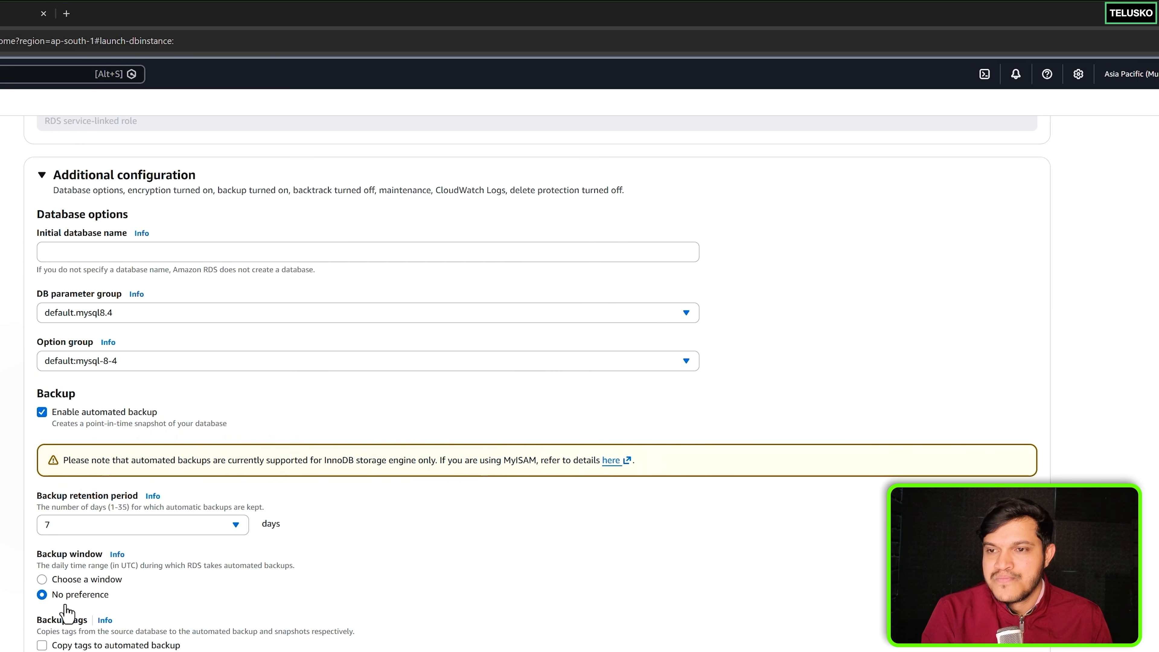
click(43, 414)
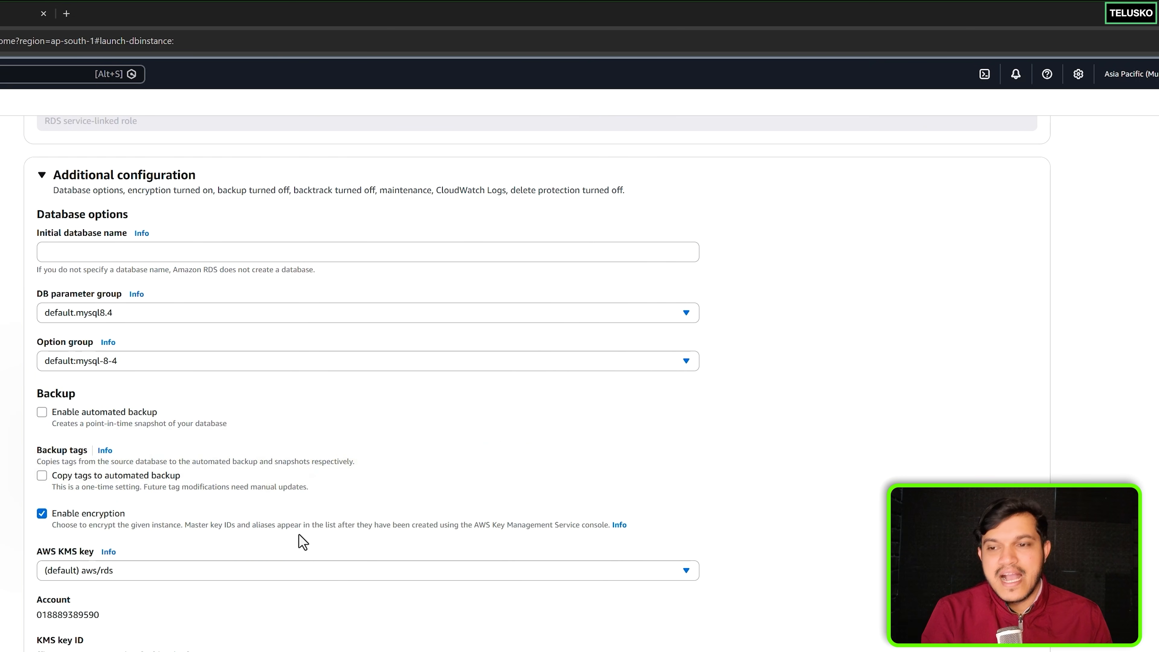
scroll(301, 539, down, 3)
scroll(302, 541, down, 2)
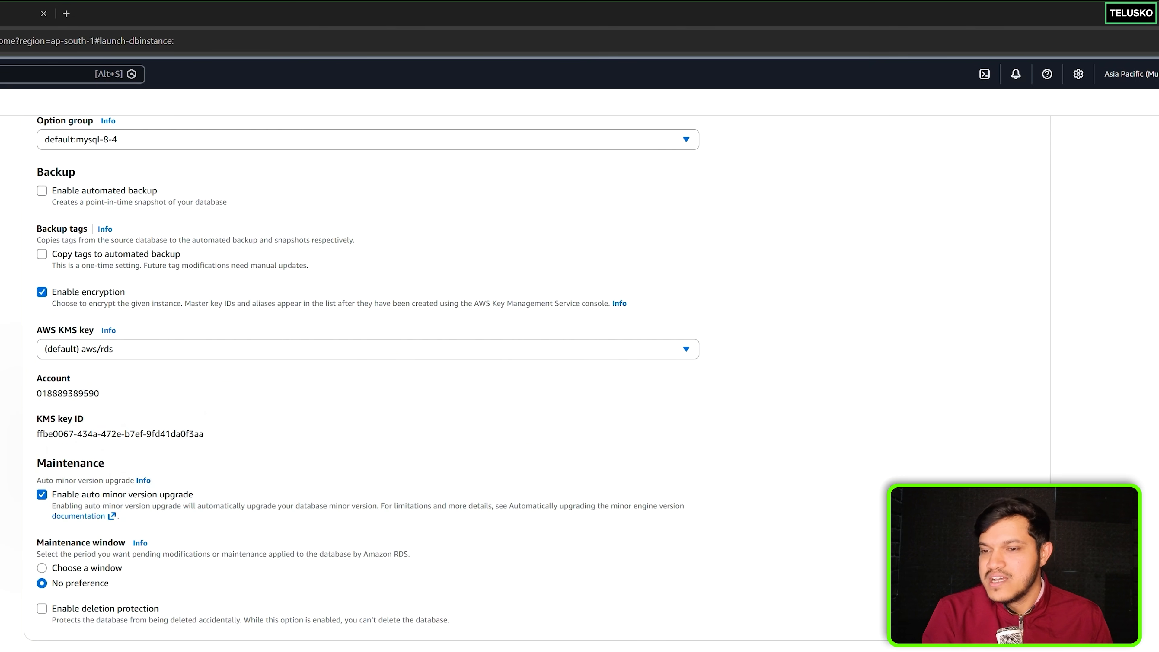
- Turn Enhanced monitoring back on in the additional monitoring settings
scroll(471, 500, up, 17)
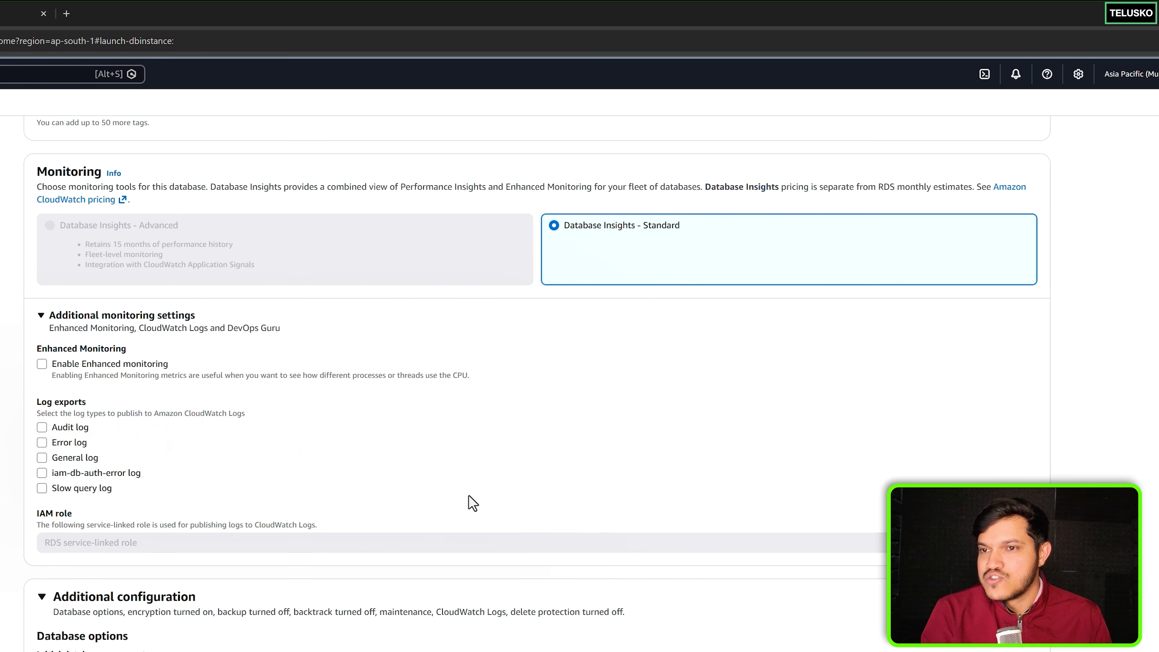
scroll(472, 502, up, 6)
scroll(473, 502, down, 8)
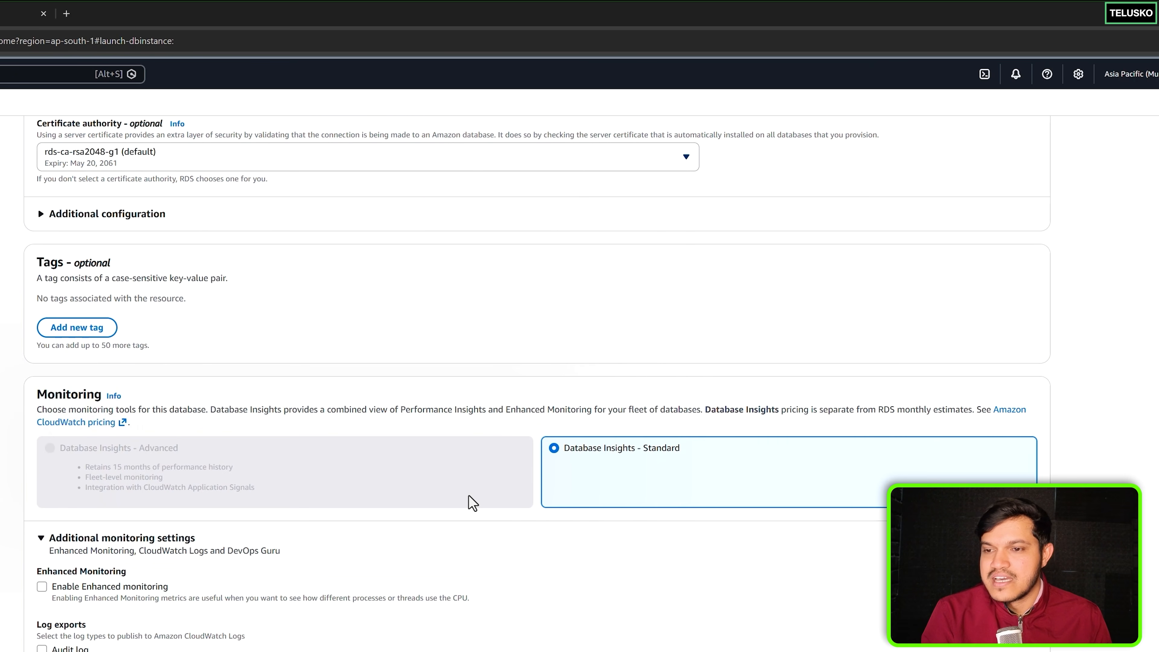
scroll(472, 503, down, 2)
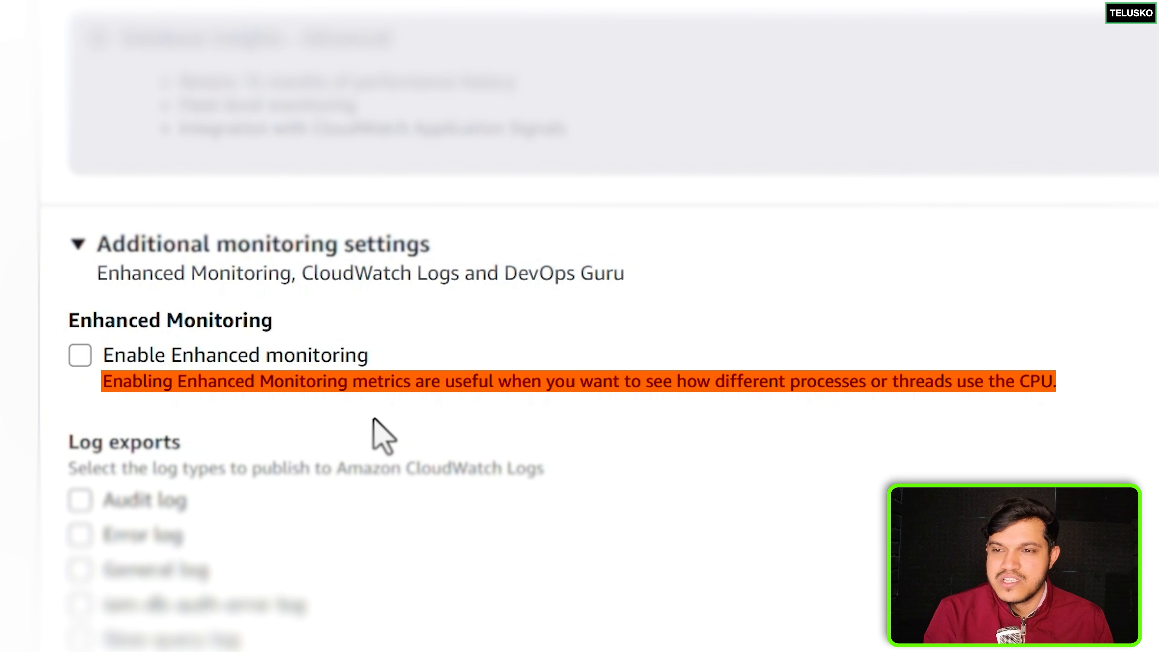
click(101, 382)
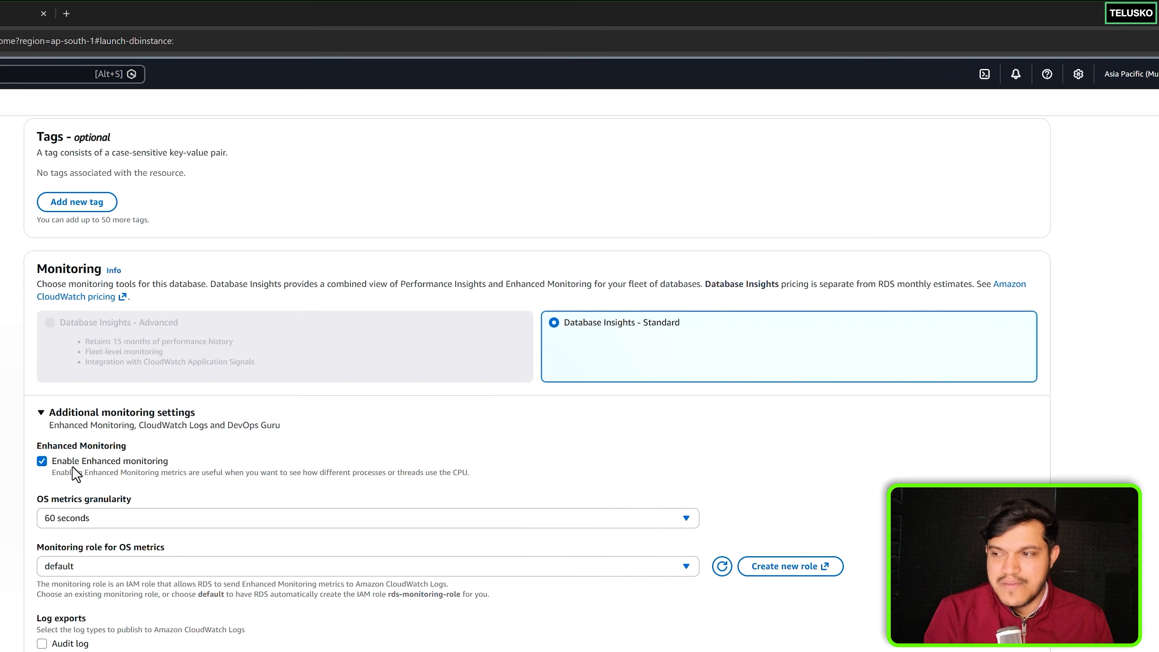
- Create the telusko database and dismiss the browser's password check and save-password prompts
scroll(76, 475, down, 10)
scroll(76, 475, up, 10)
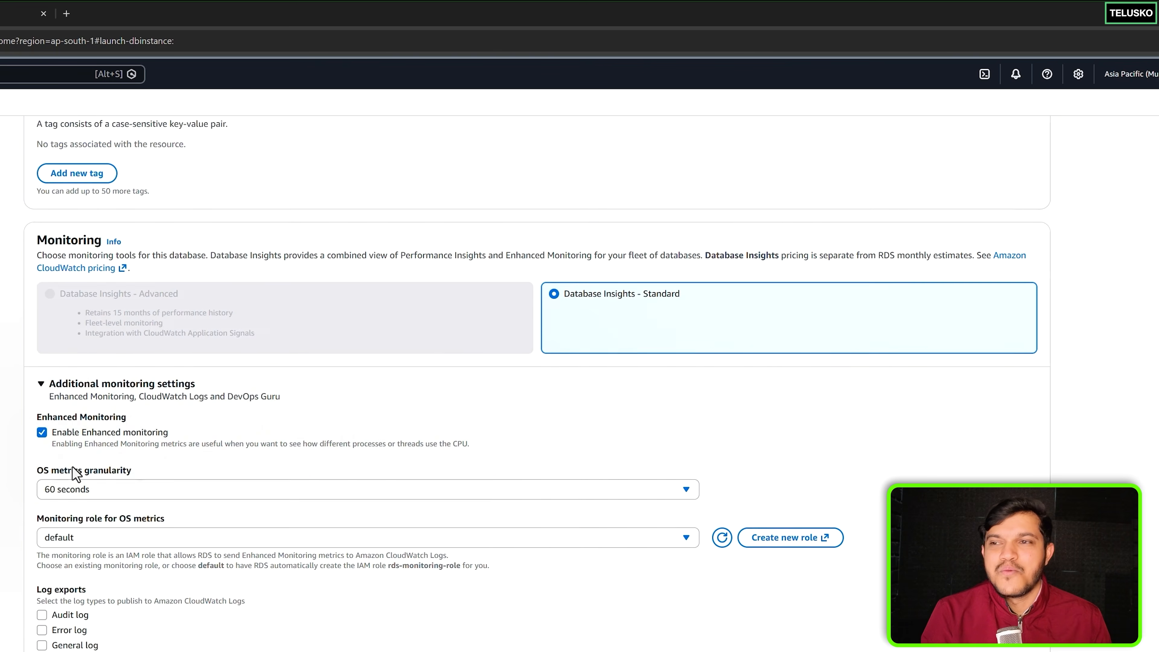
scroll(75, 475, up, 12)
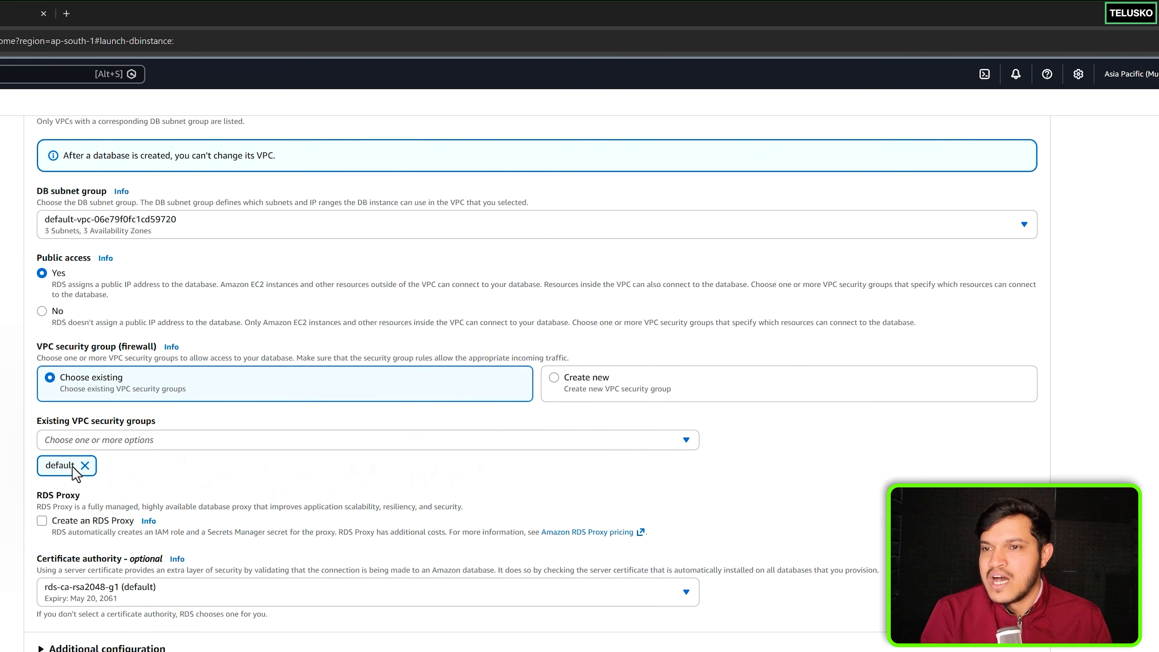
scroll(74, 473, up, 5)
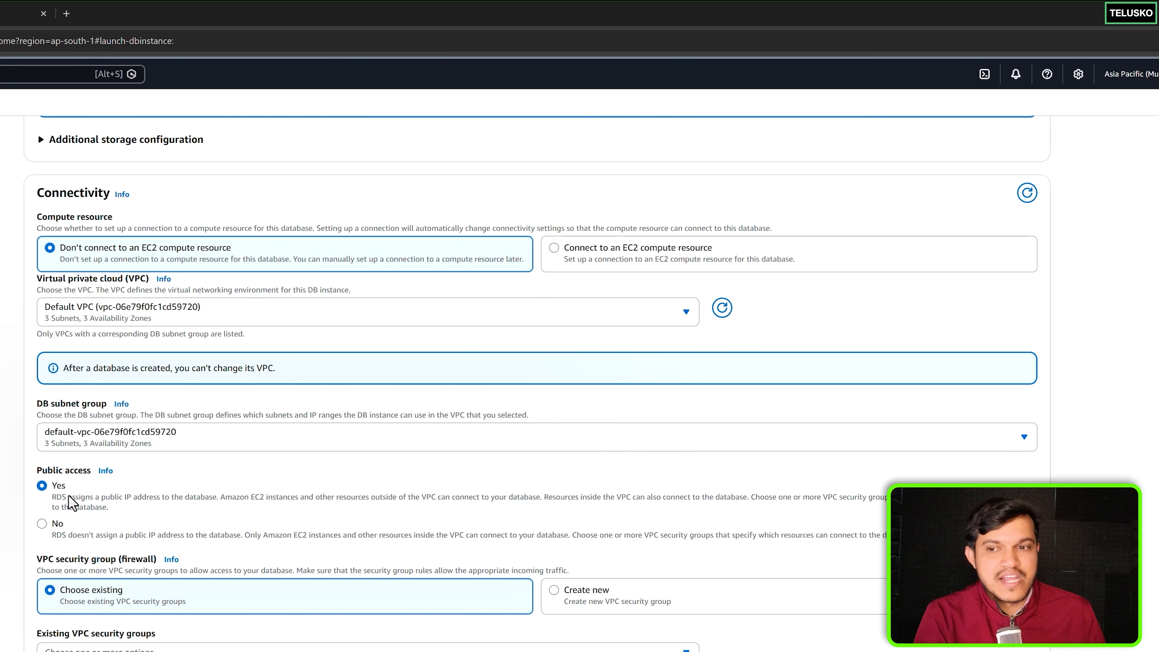
scroll(195, 534, down, 3)
scroll(195, 535, down, 20)
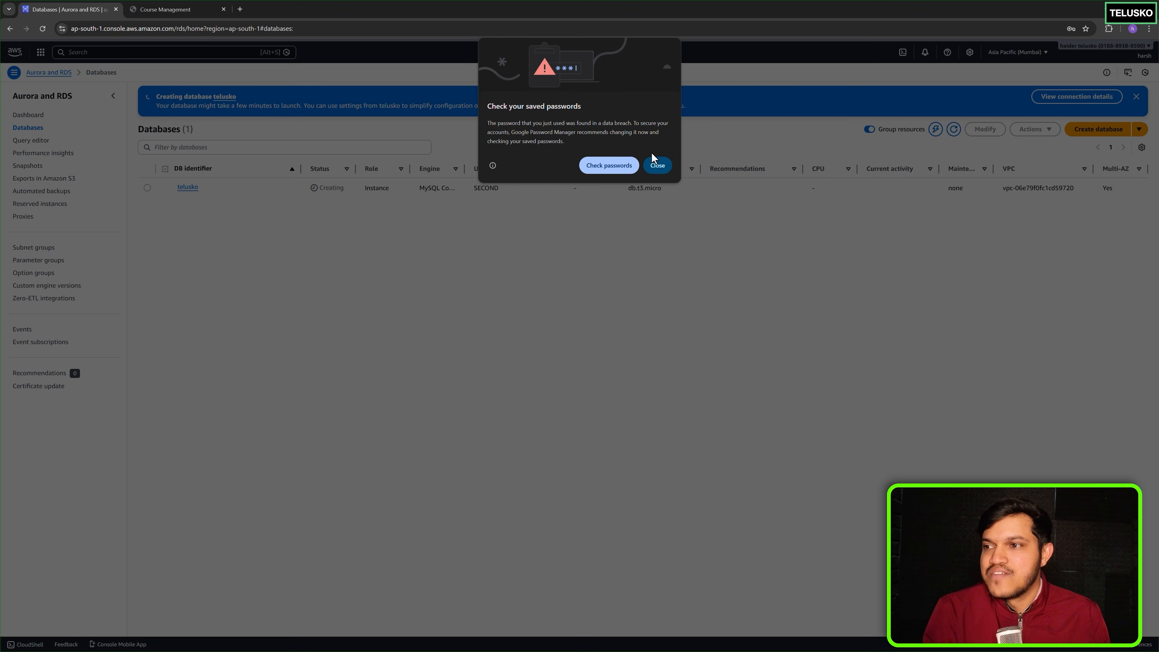
click(654, 169)
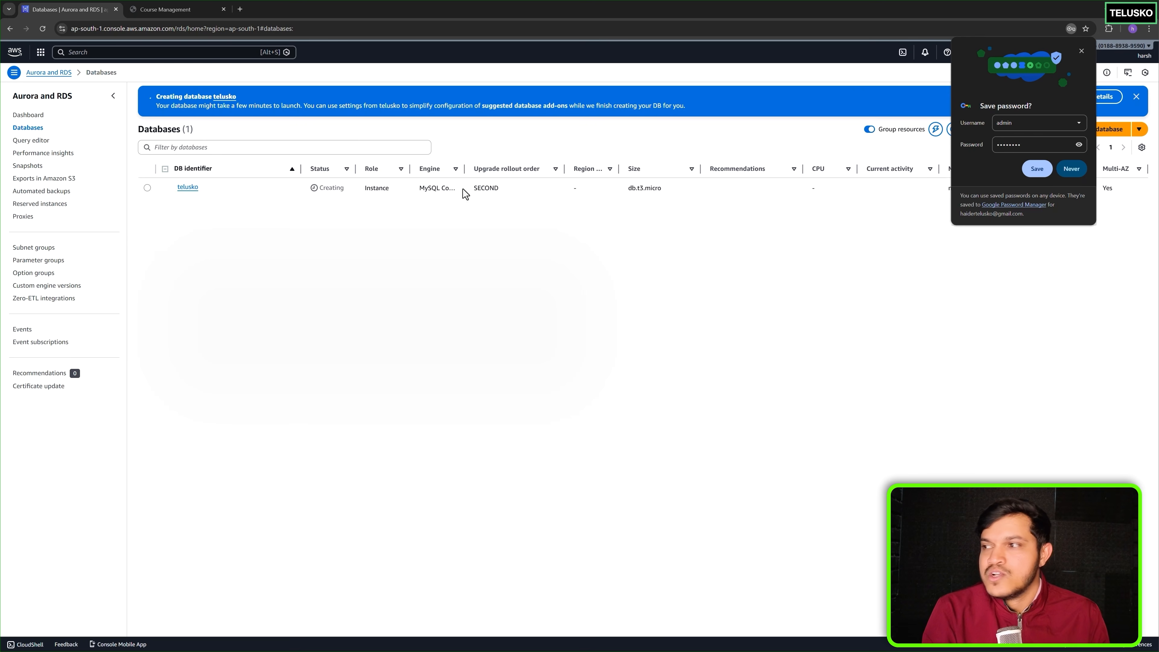
click(1082, 51)
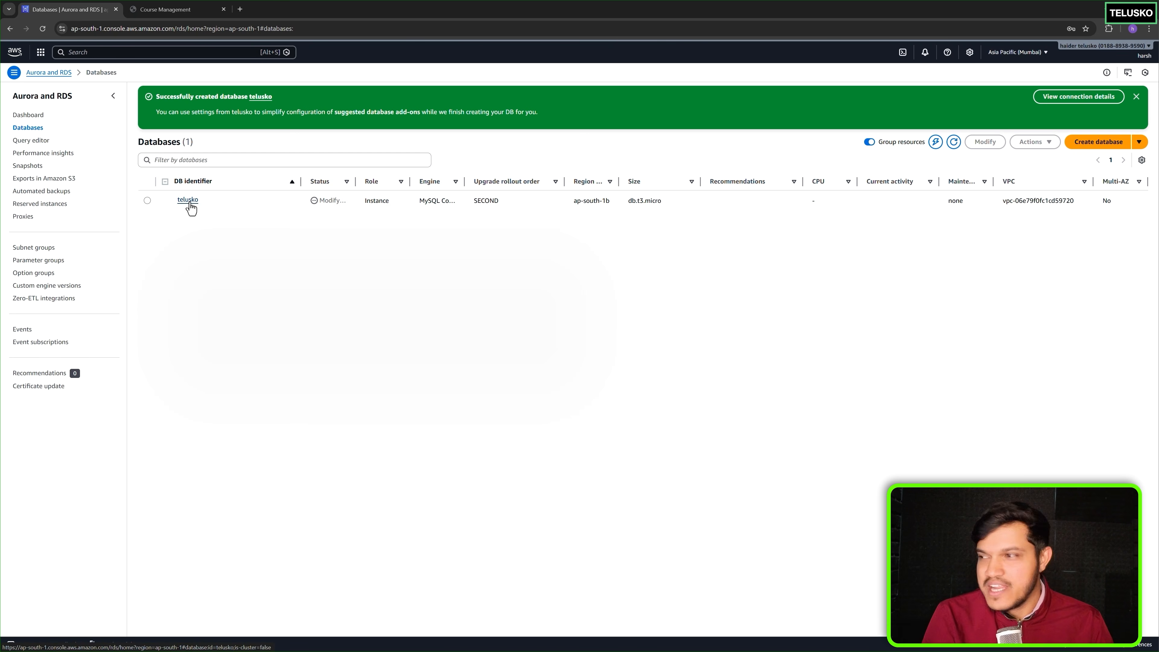
- Open the telusko database's details, select Endpoints as the connection method, and copy the instance endpoint
click(189, 203)
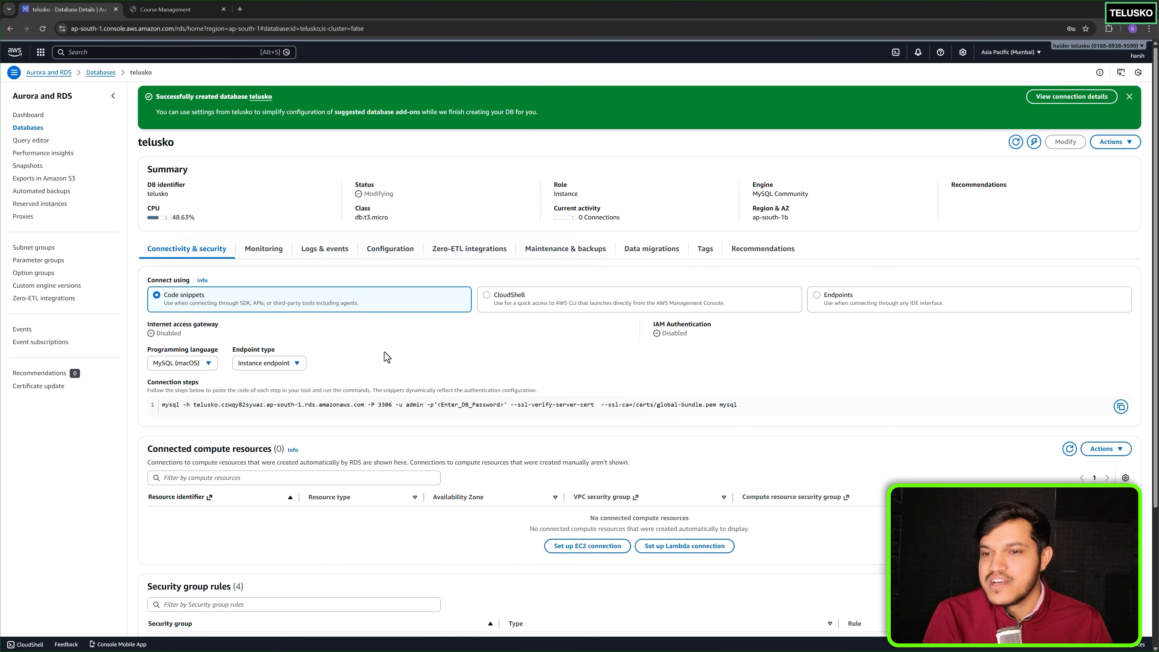
scroll(385, 350, down, 2)
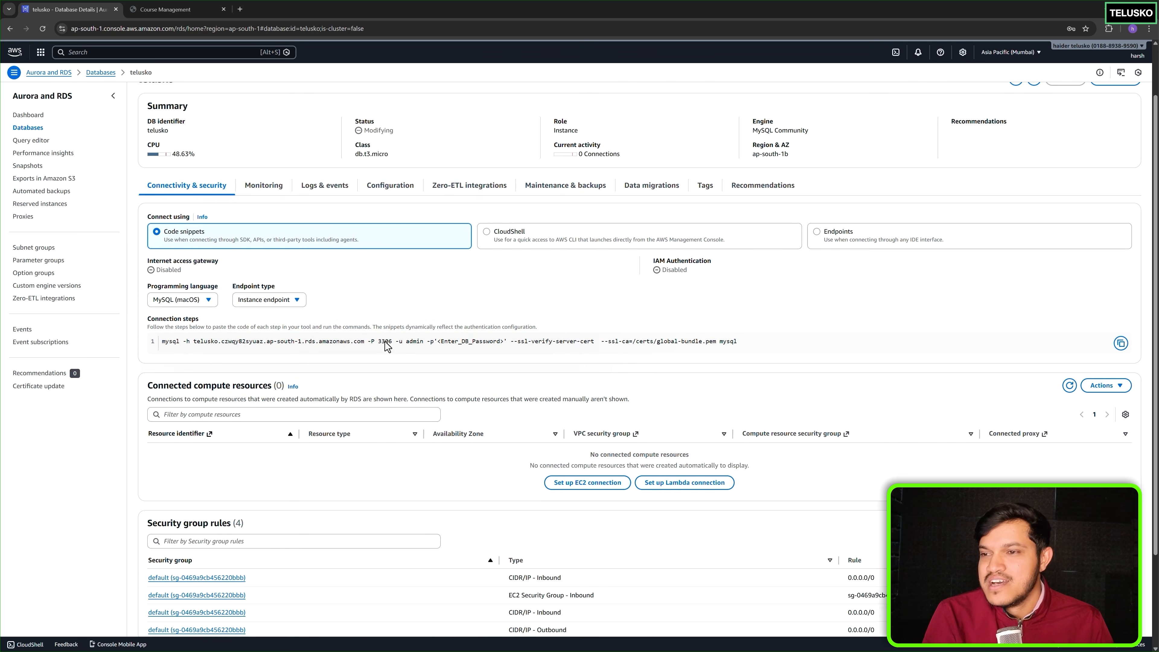
click(838, 233)
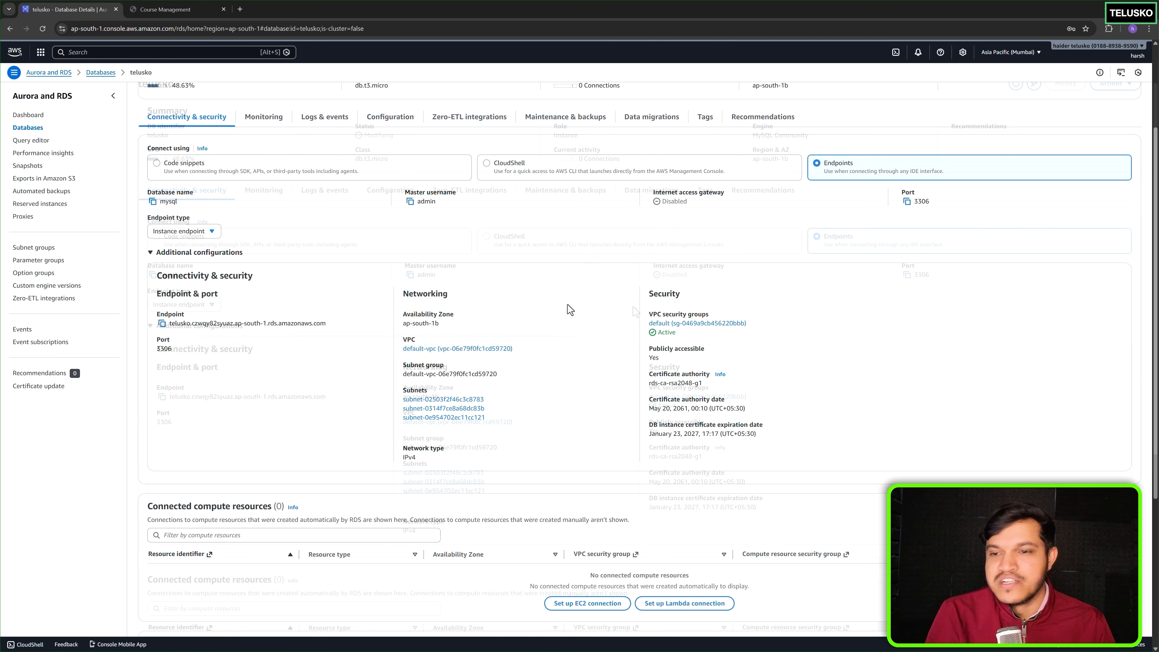
scroll(259, 375, down, 2)
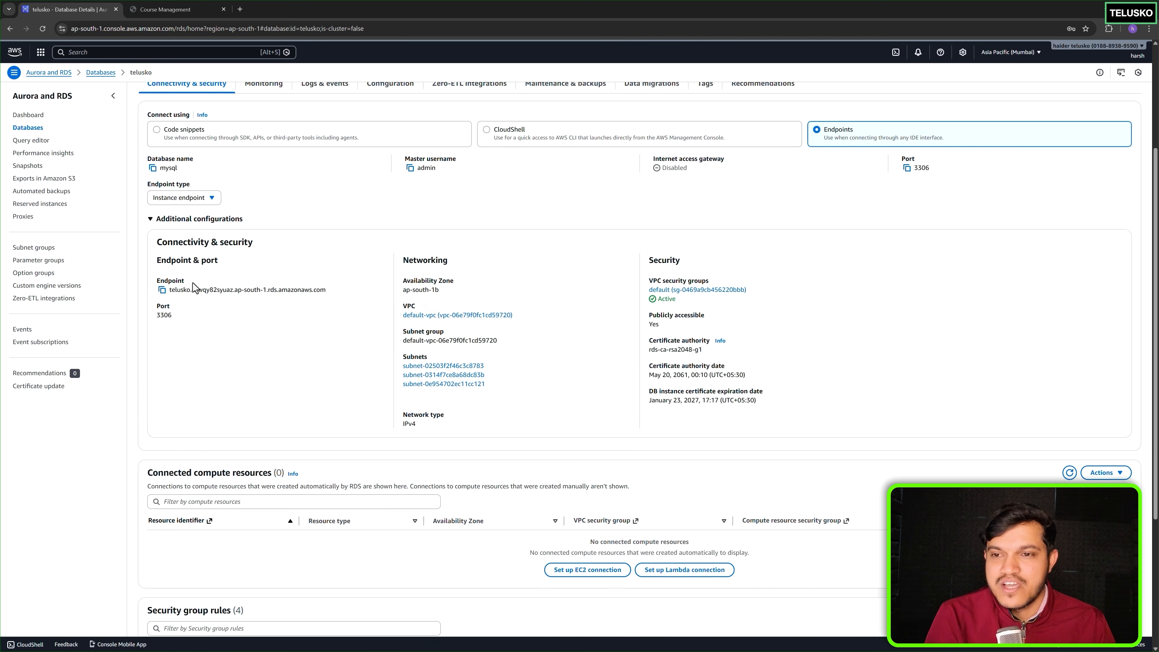
click(164, 290)
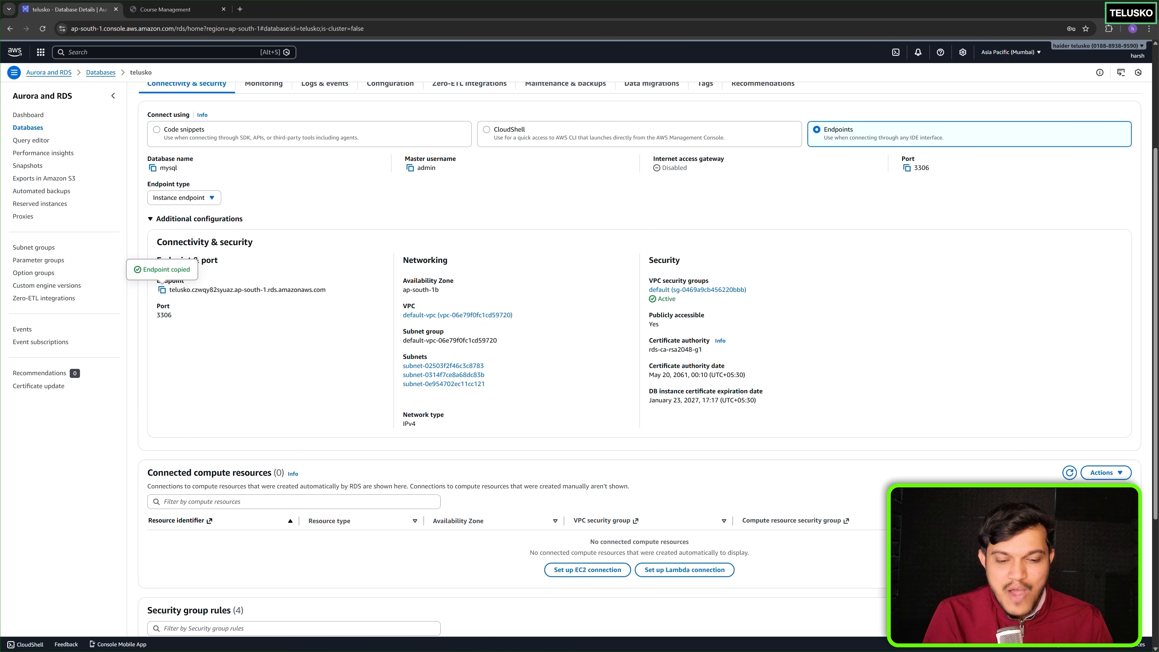
- Switch to MySQL Workbench and start a new MySQL connection named aws-rds
key(alt+Tab)
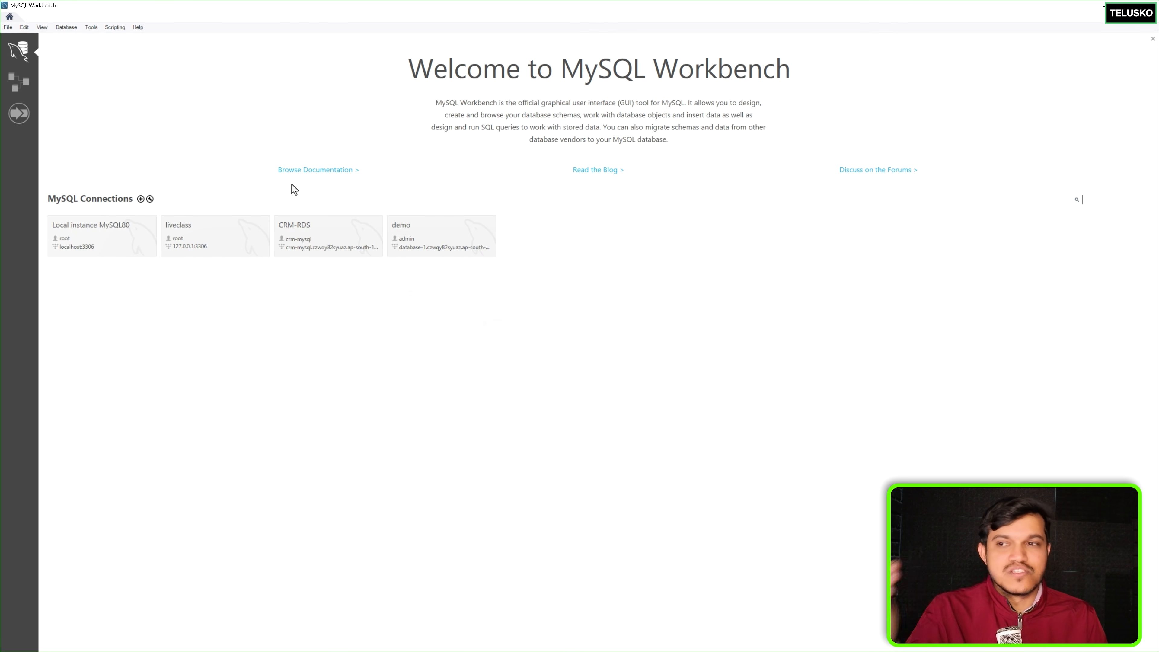
click(141, 199)
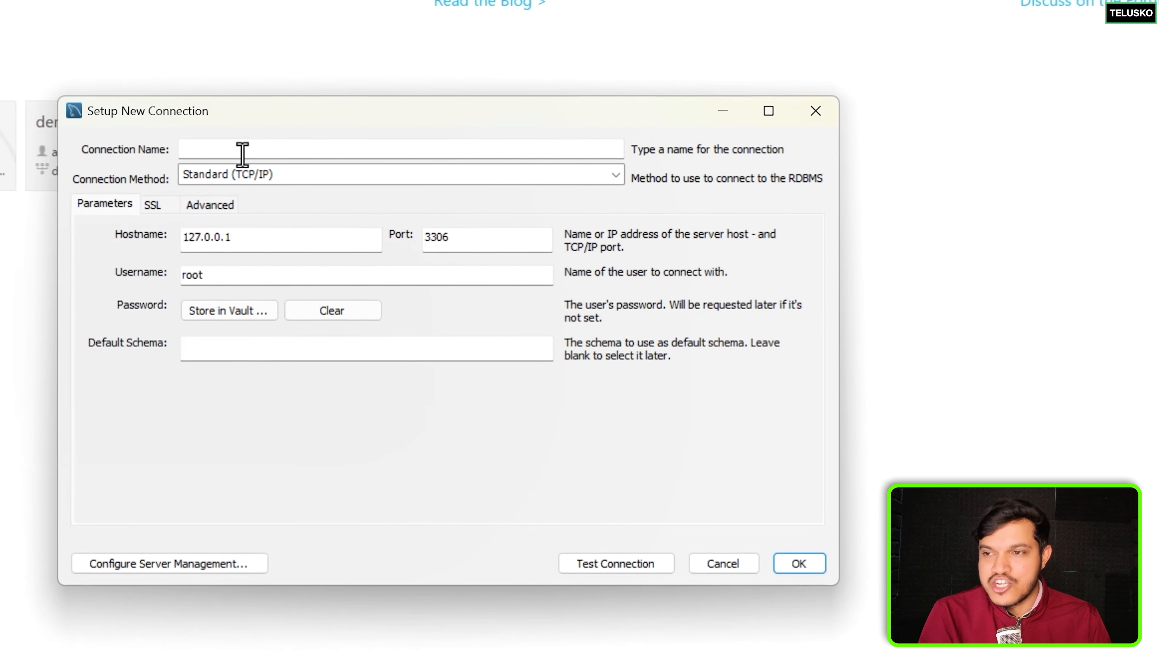
click(401, 207)
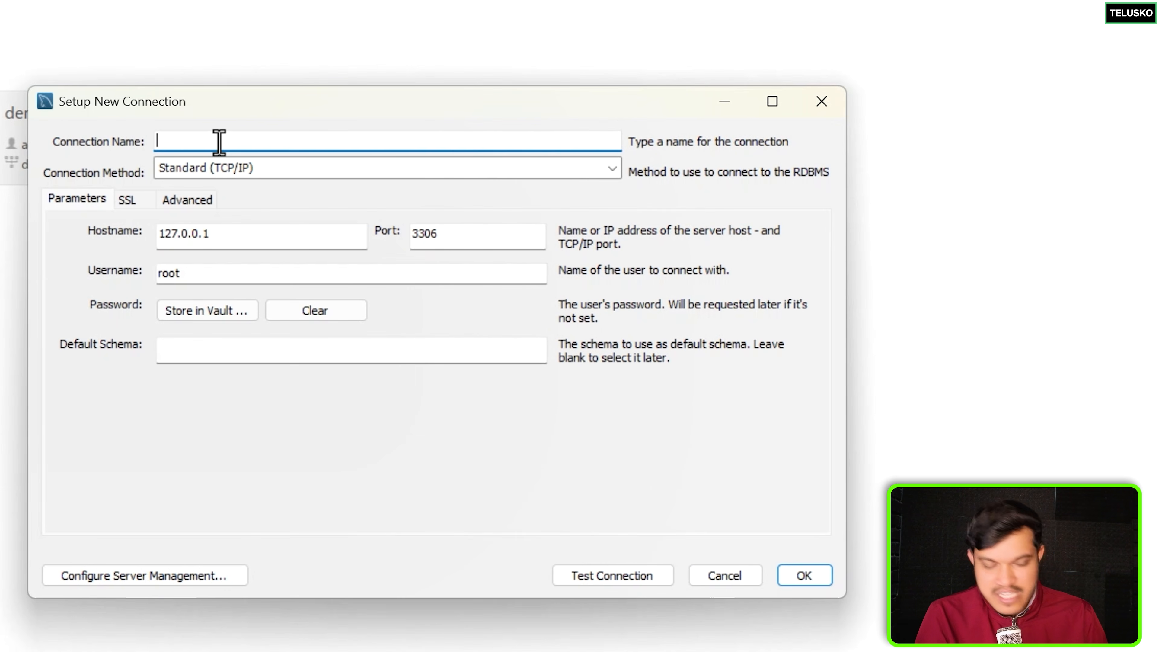
text(aws)
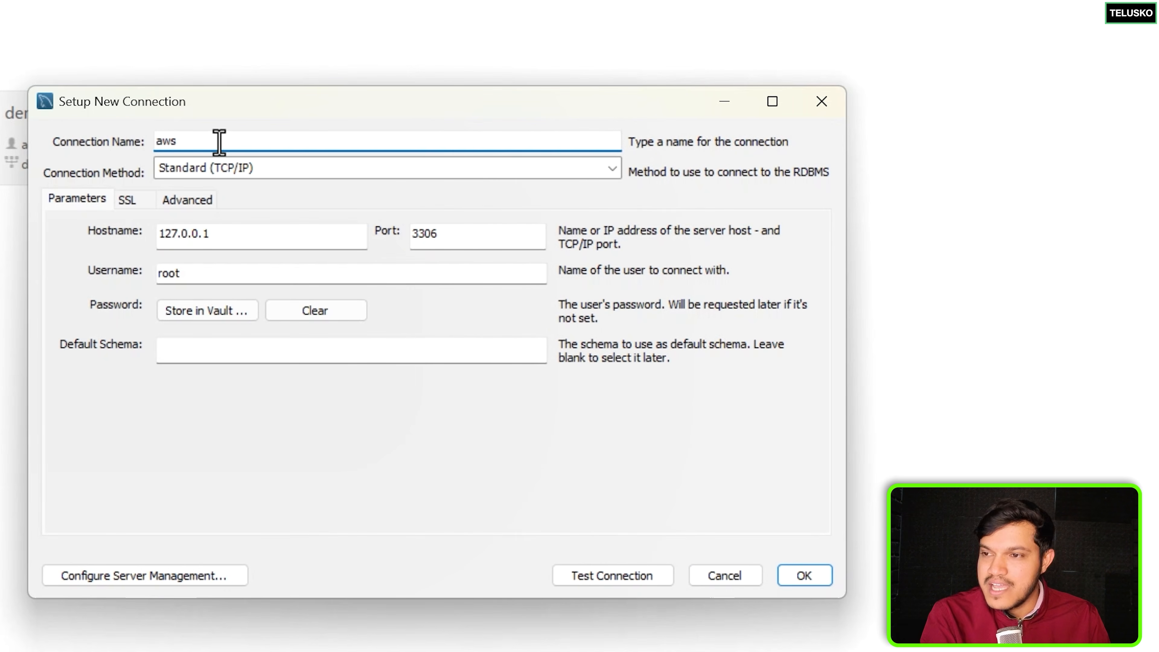
text(-rds)
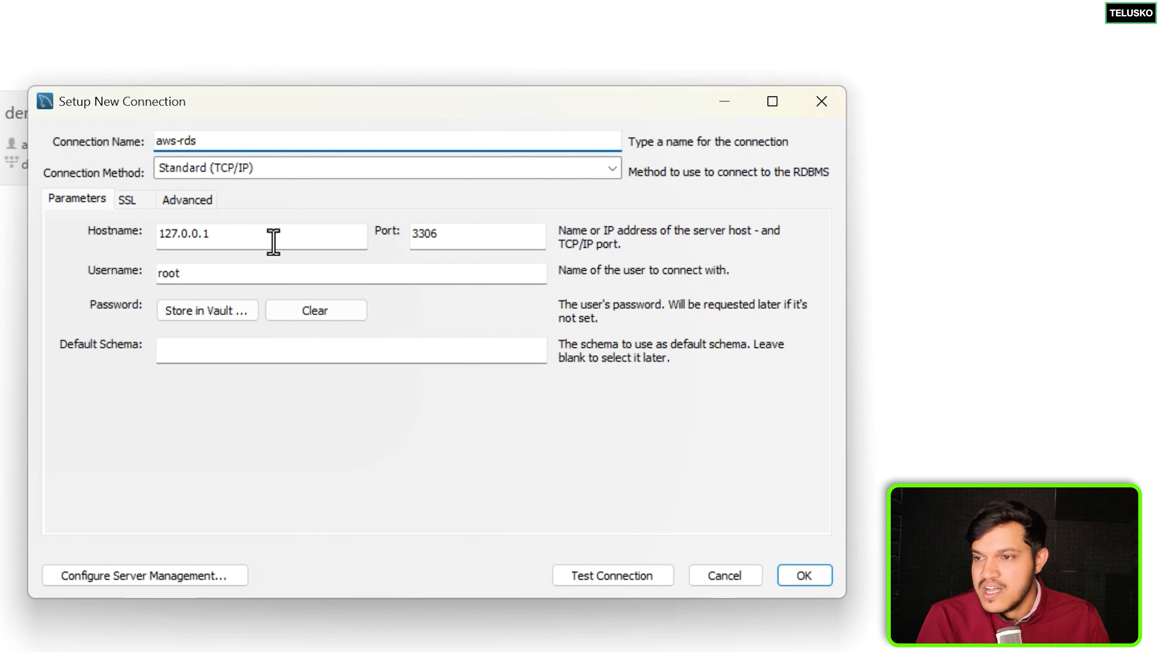
- Set the connection's hostname to the copied endpoint telusko.czwqy82syuaz.ap-south-1.rds.amazonaws.com and its username to admin
drag(272, 241, 54, 247)
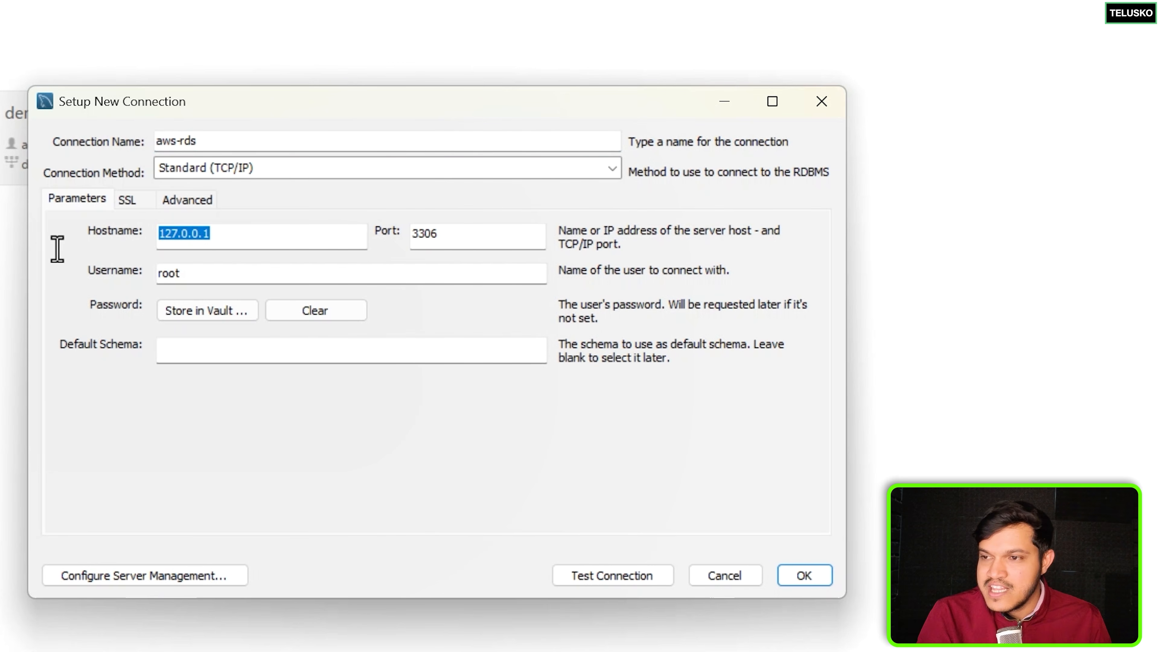
key(ctrl+v)
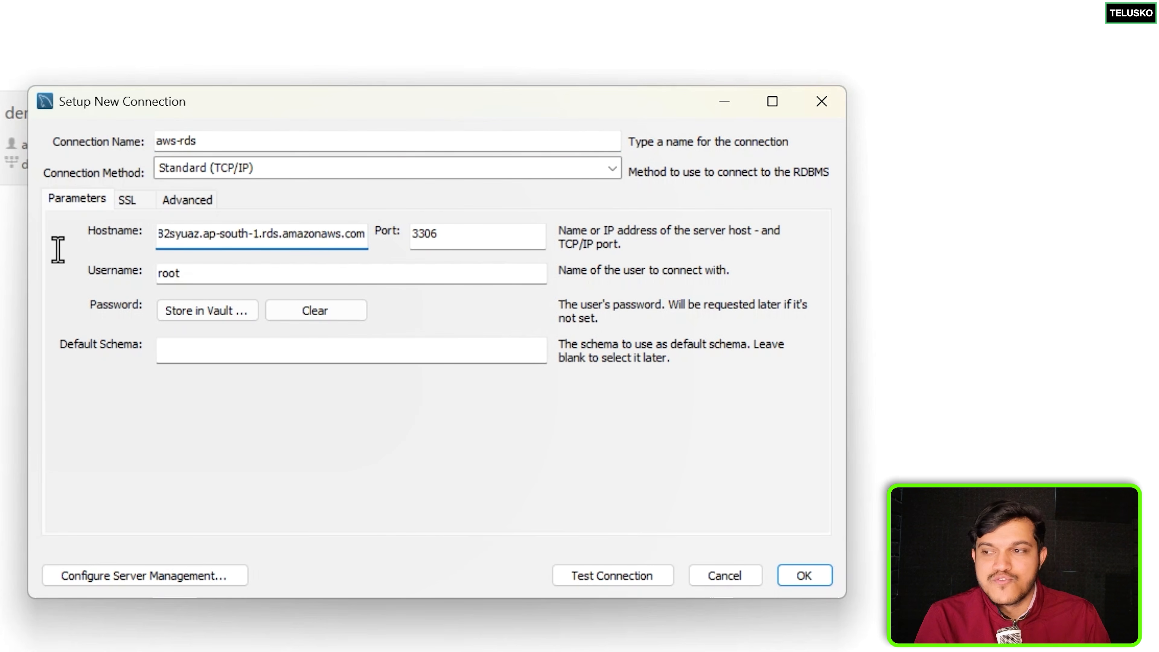
drag(193, 283, 70, 278)
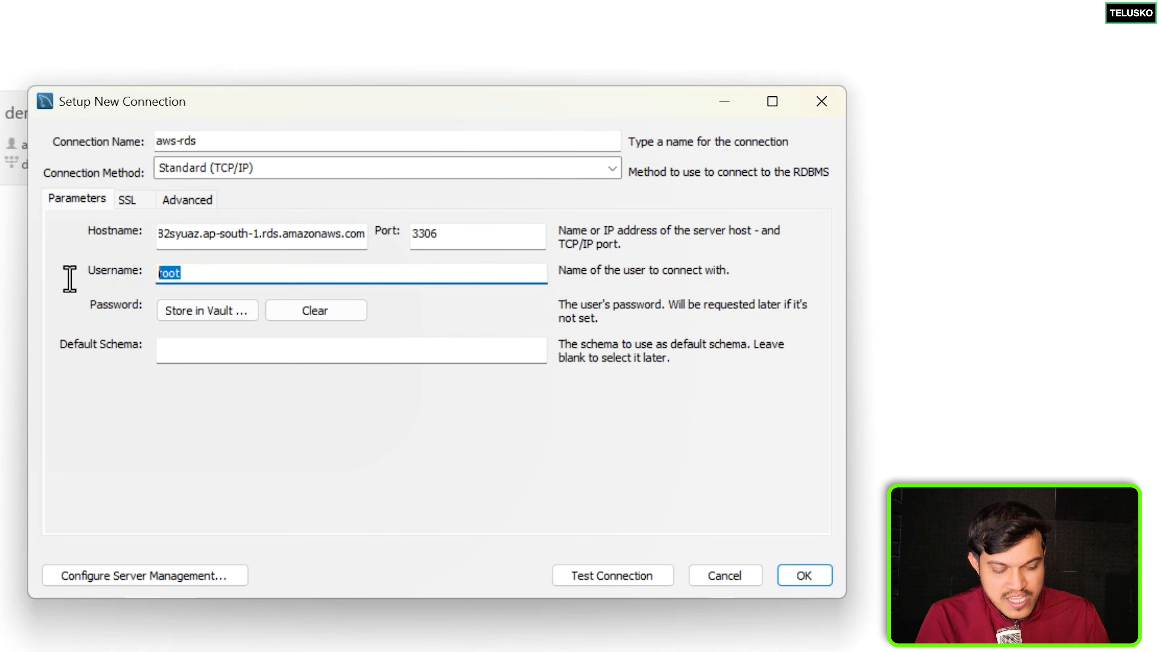
text(admin)
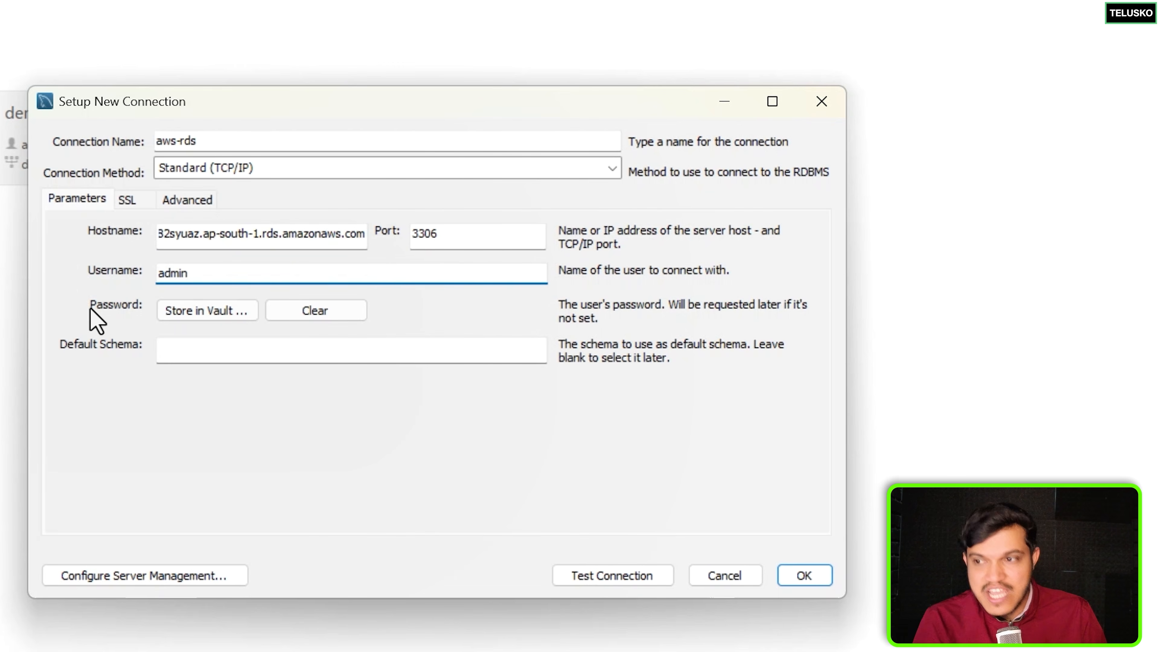
- Store the database user's password in the vault for the new connection
click(183, 313)
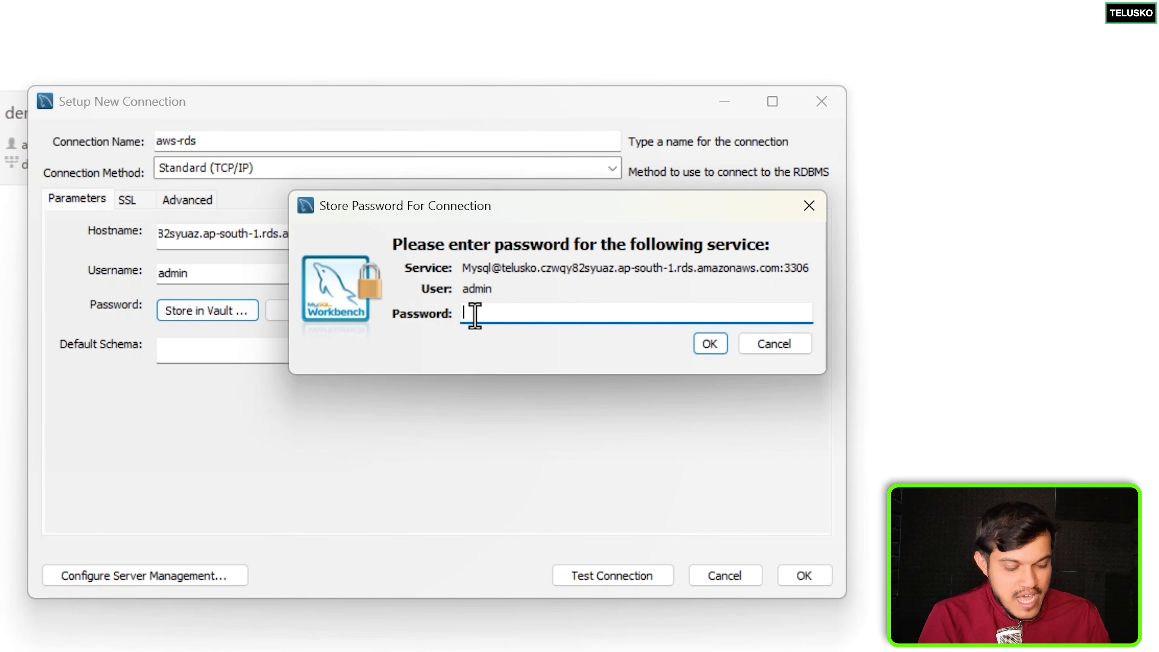
text(**)
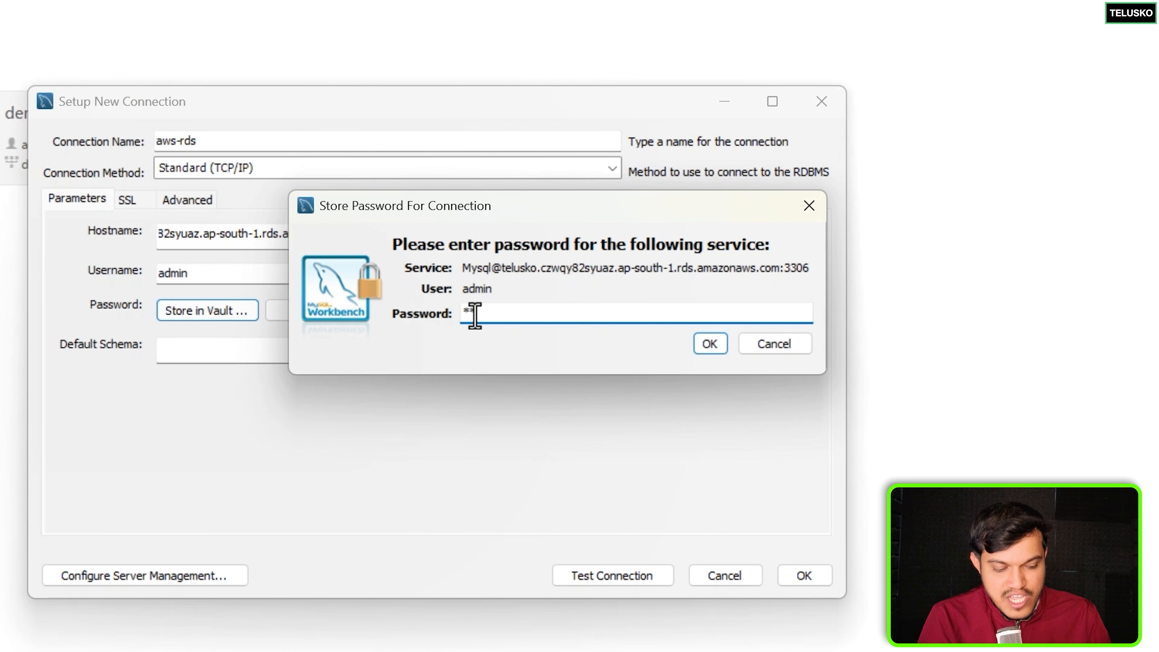
text(*******)
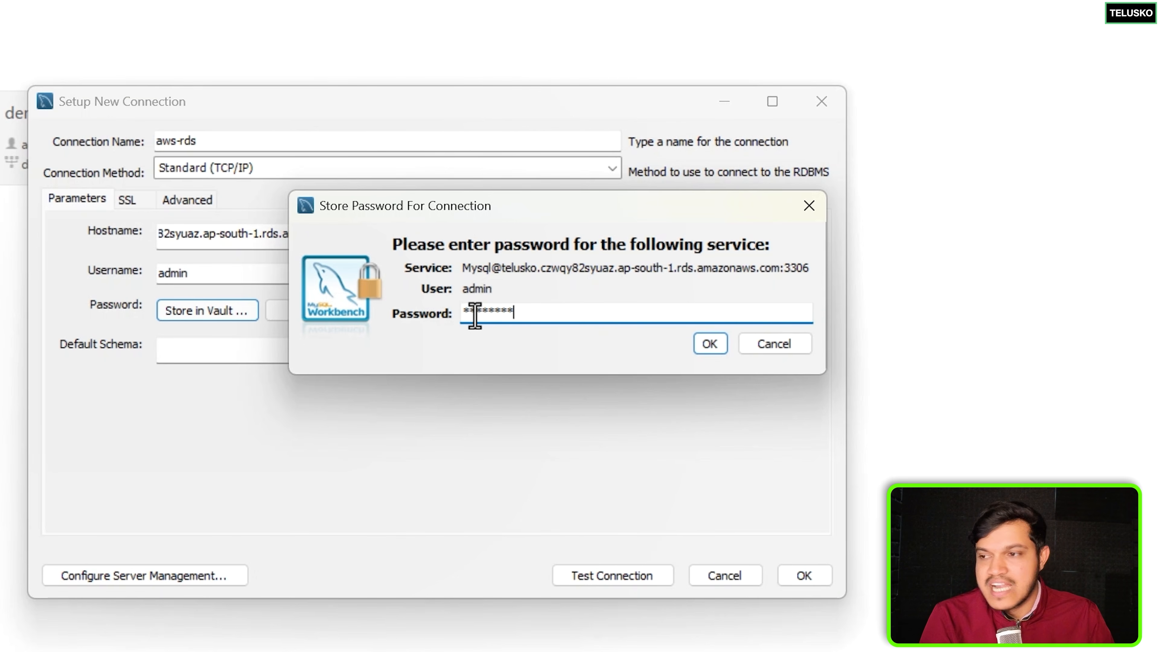
click(708, 346)
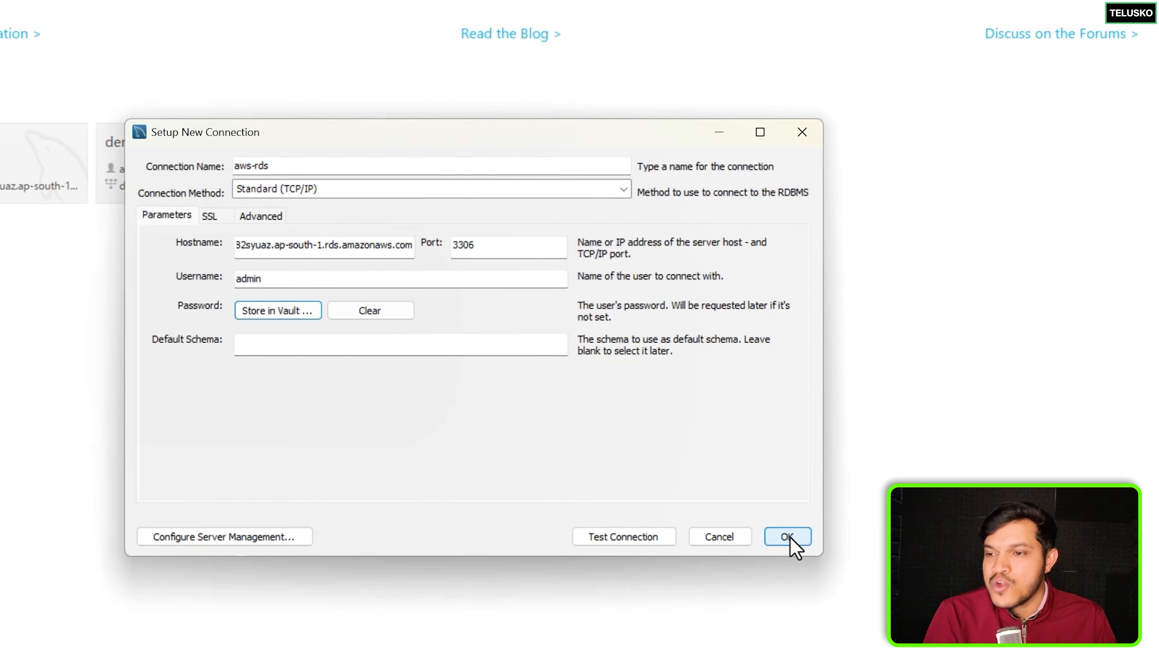
- Save the new connection and open aws-rds, continuing past the server version compatibility warning
click(804, 576)
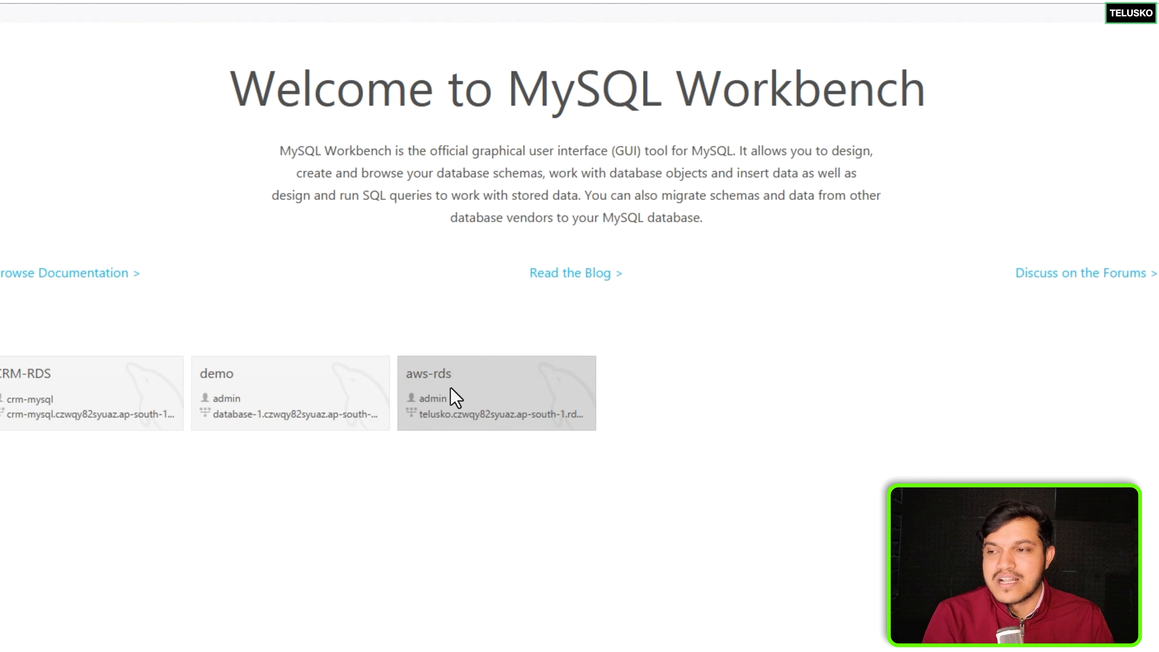
click(456, 398)
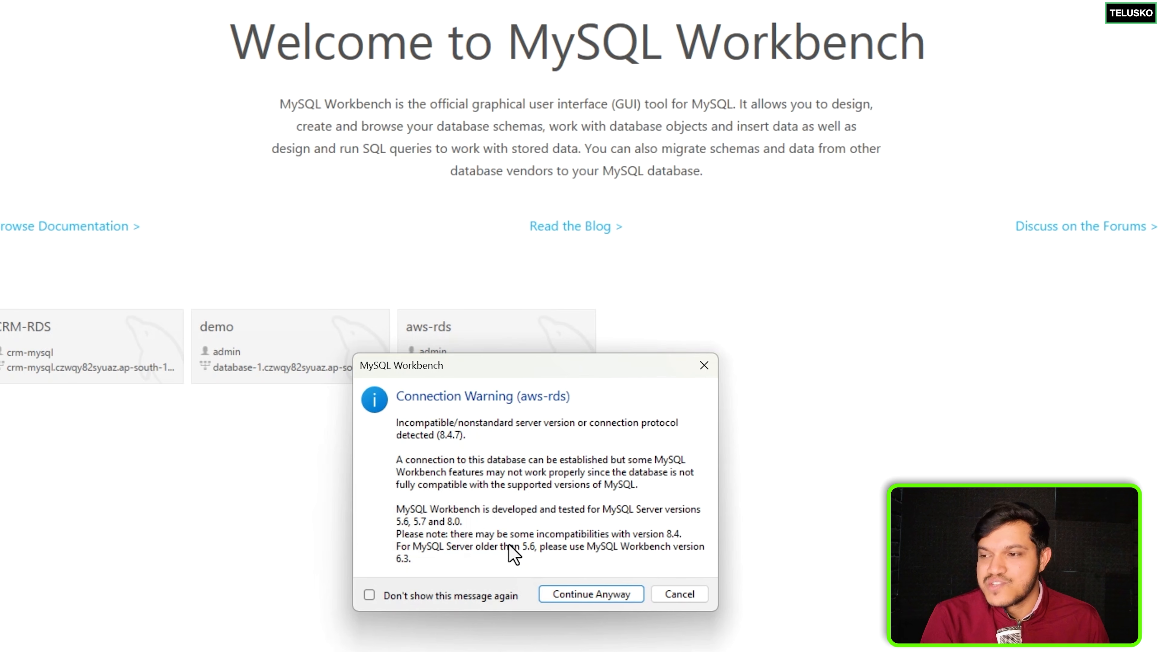
click(566, 596)
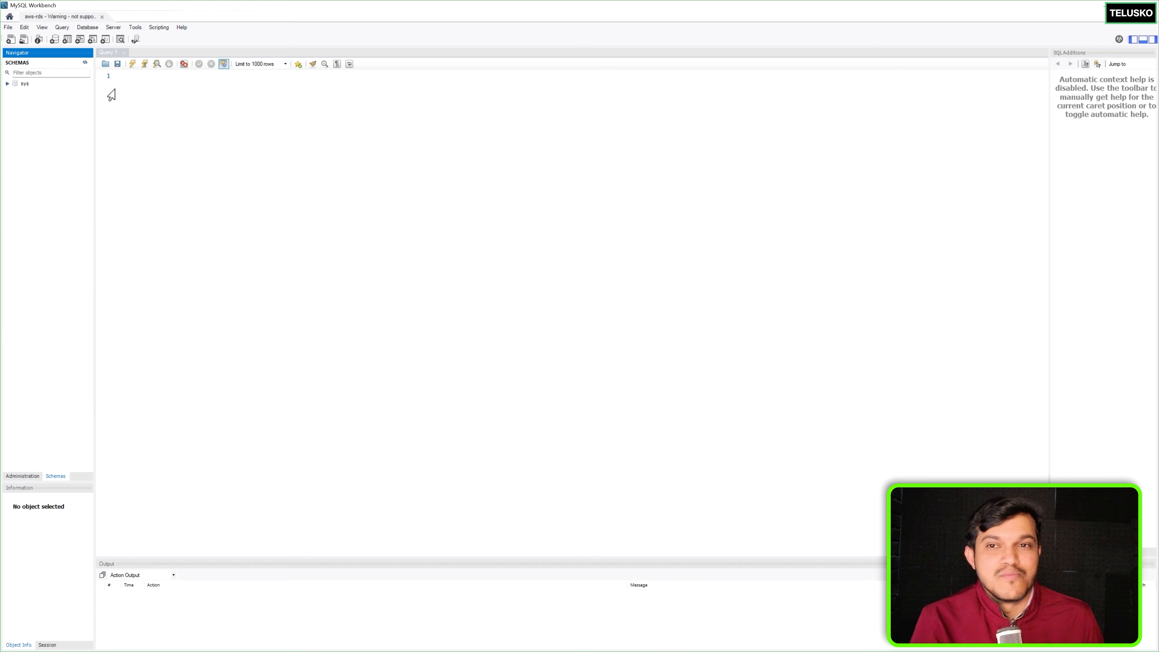
- Create the schema by running "create database teluskodb;", refresh the schema list and expand teluskodb
click(117, 81)
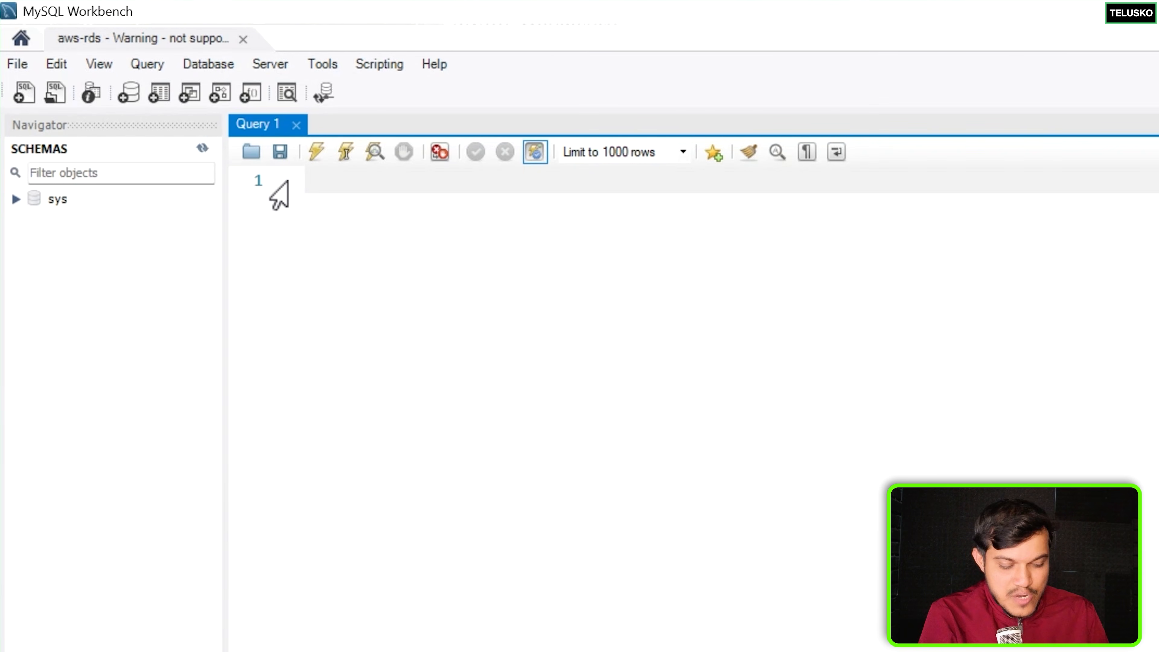
text(creat)
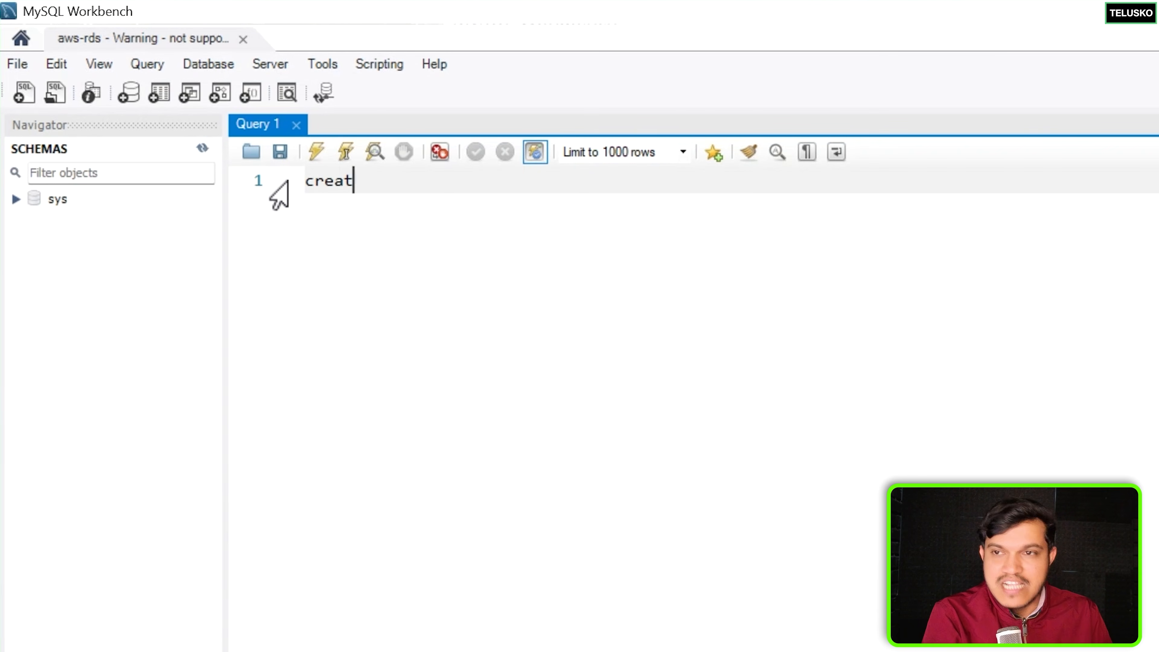
text(e database )
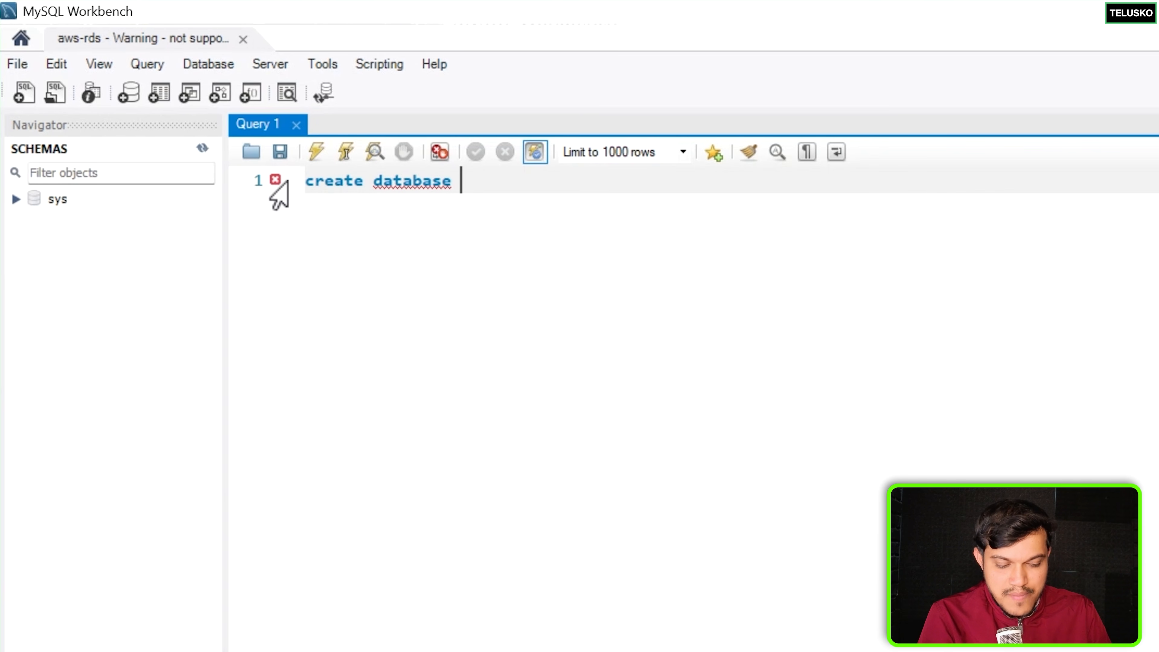
text(telusko)
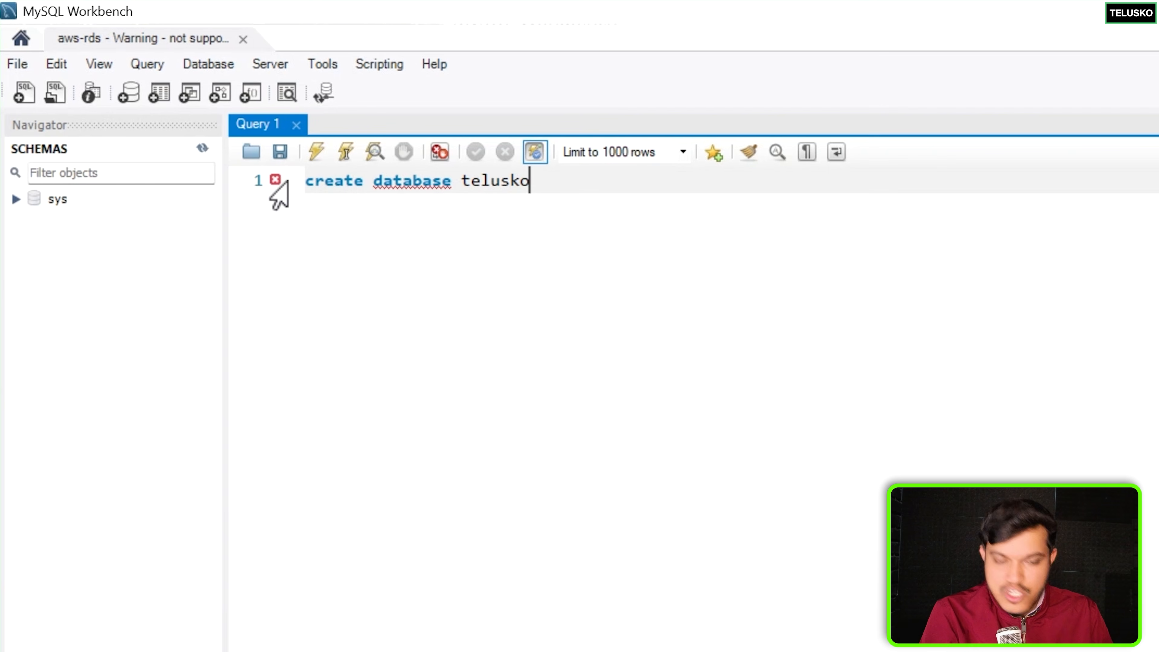
text(db;)
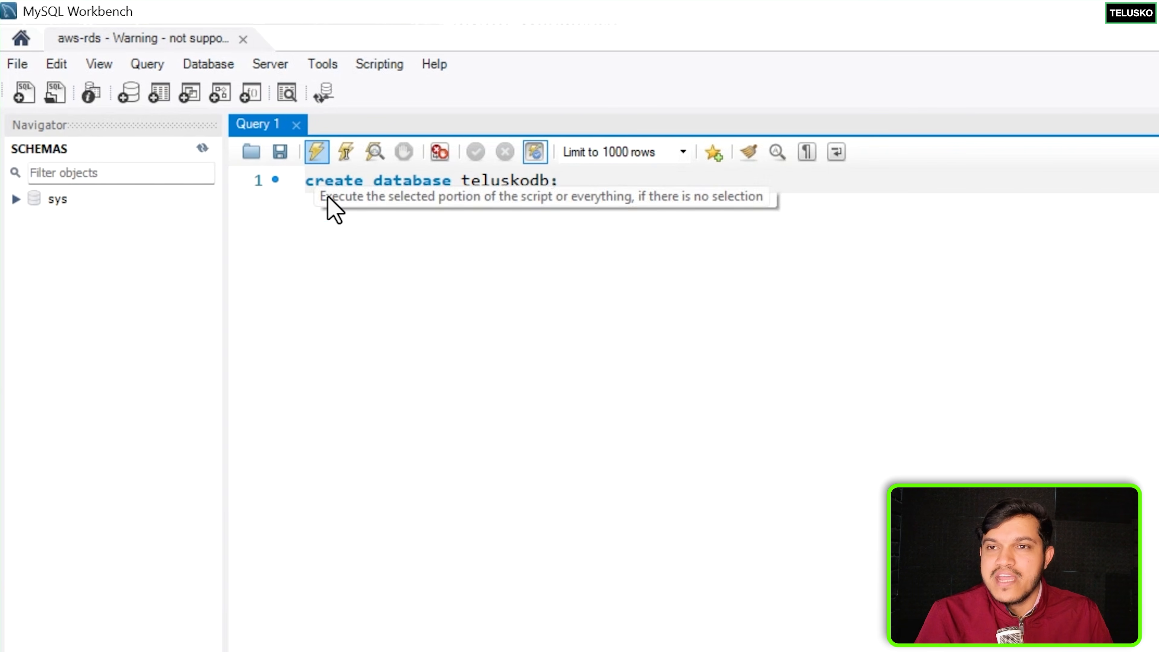
click(202, 148)
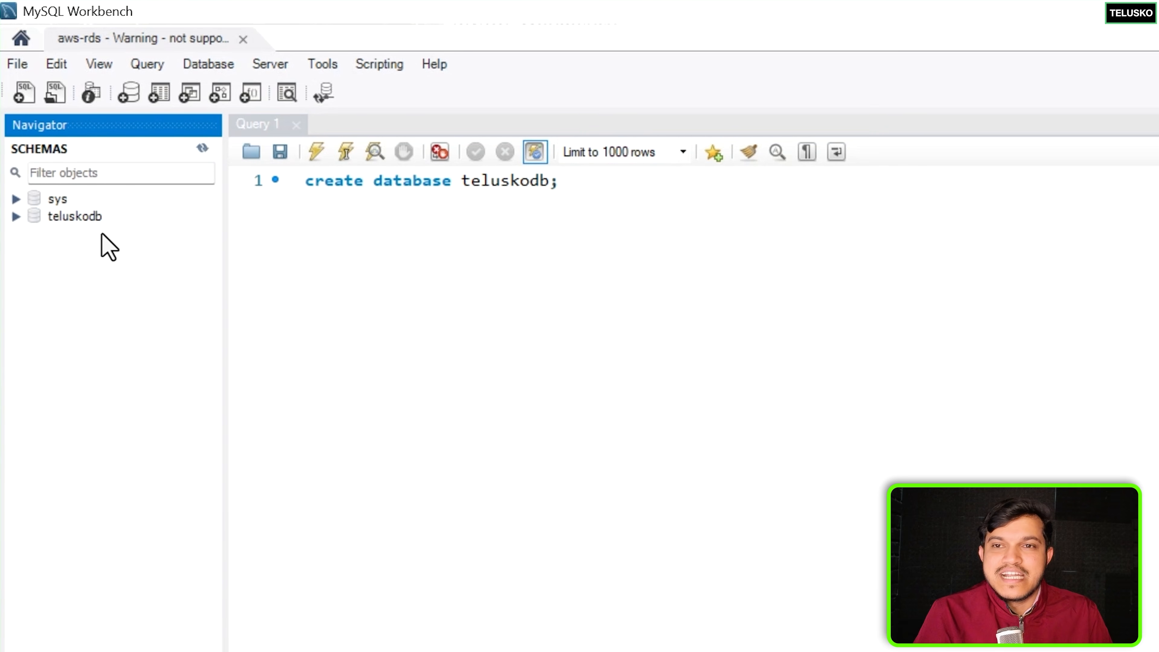
click(16, 217)
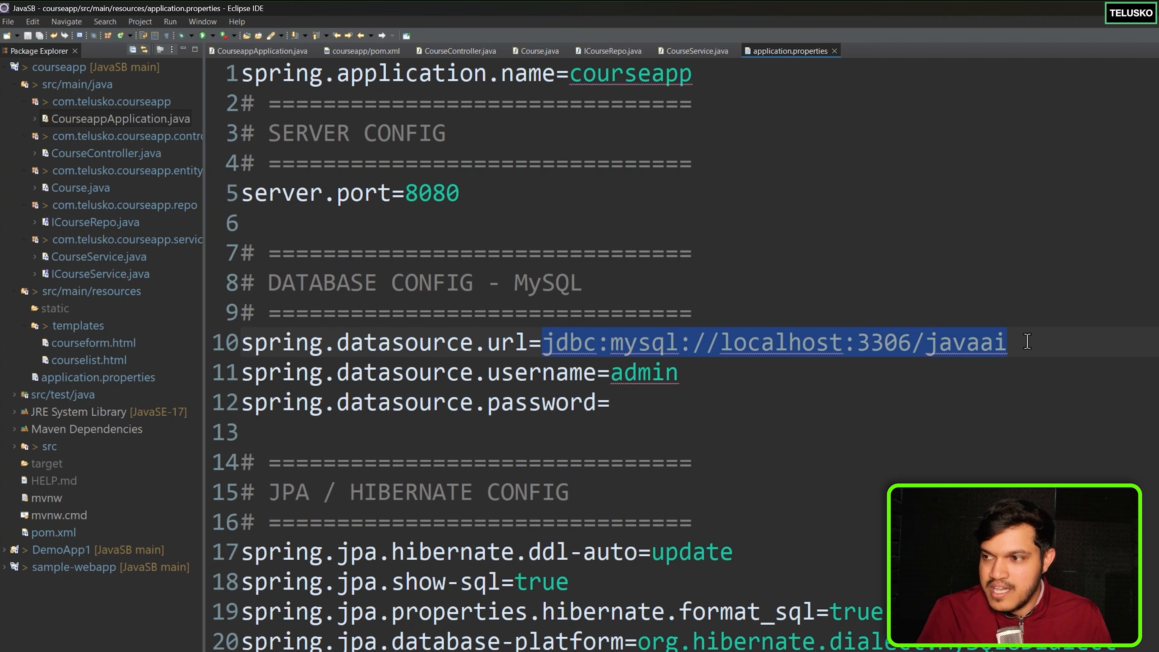
- In Eclipse, change the database name at the end of spring.datasource.url in application.properties to teluskodb
click(1024, 342)
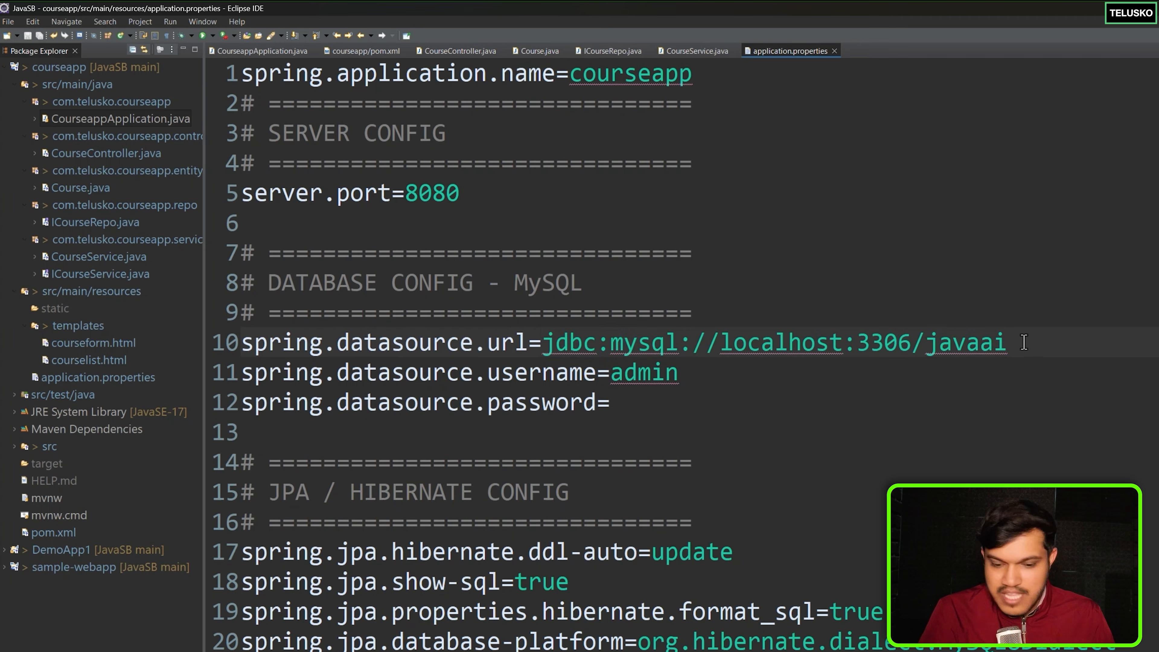
key(BackSpace)
key(BackSpace)
key(BackSpace)
key(BackSpace)
key(BackSpace)
key(BackSpace)
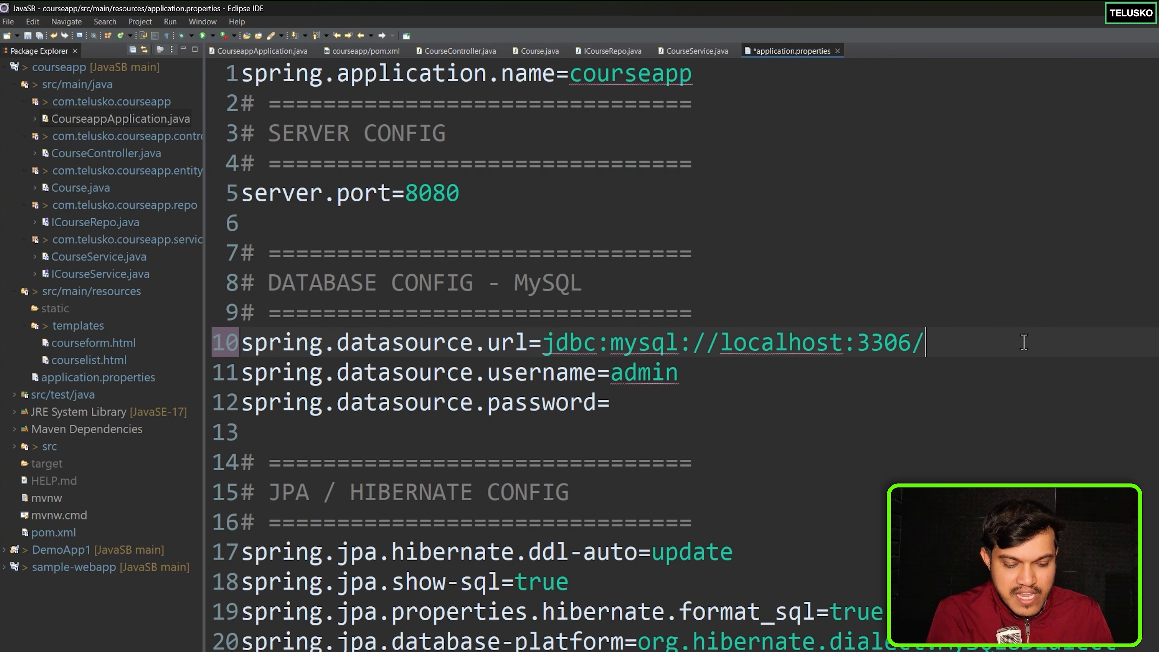
text(telusko)
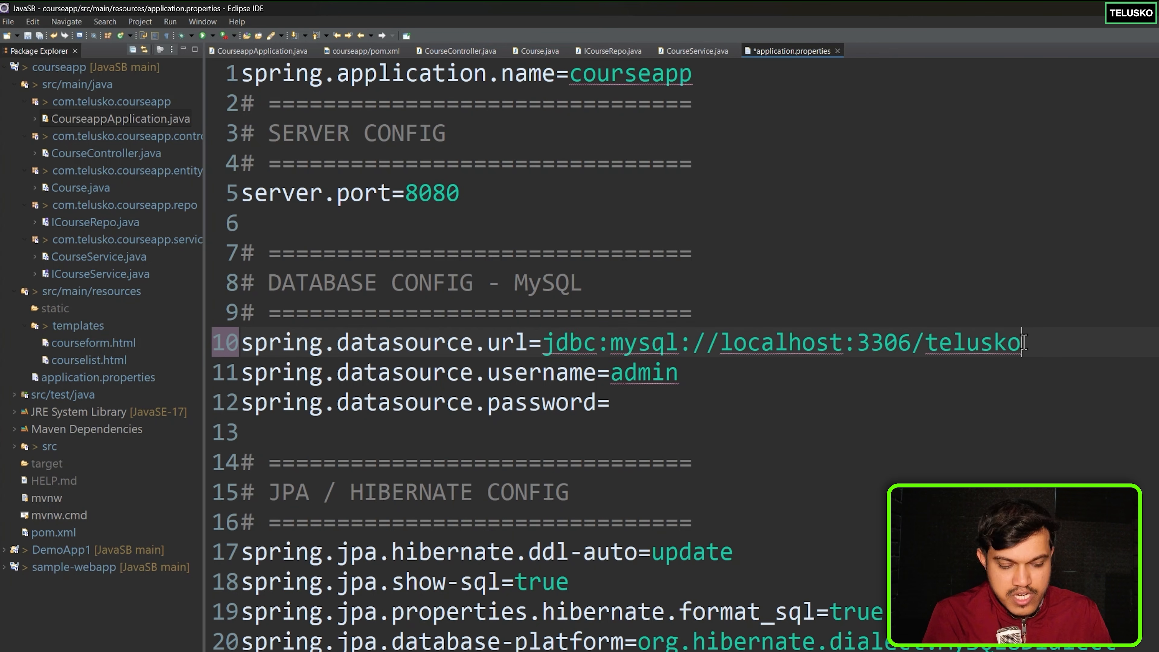
text(db)
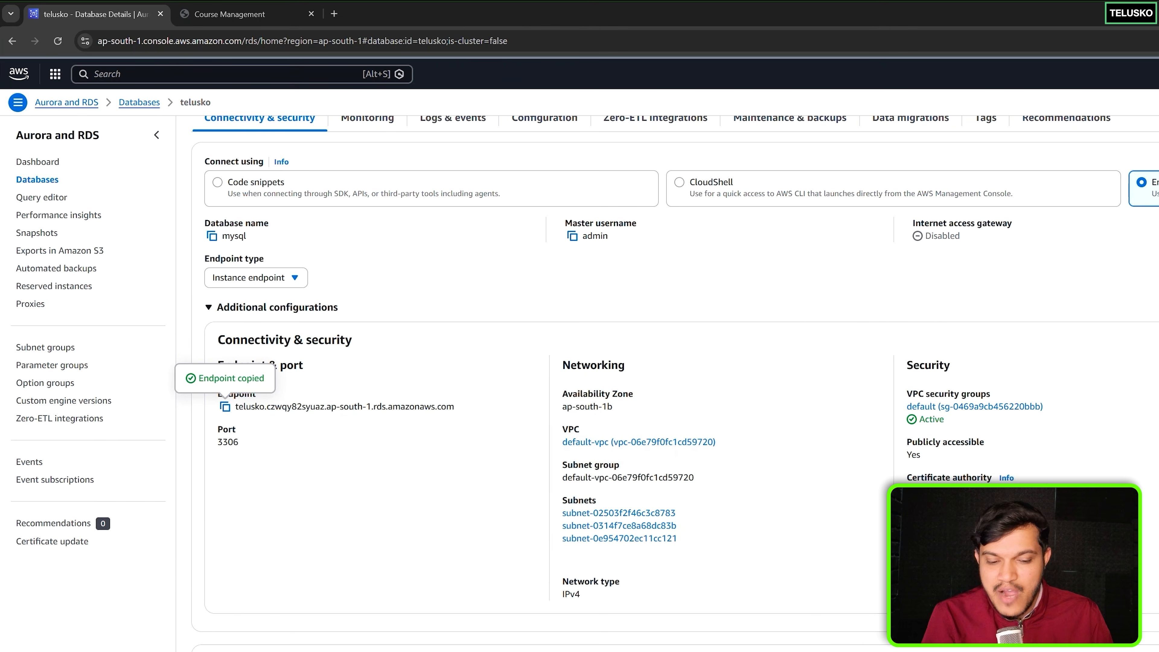
- Replace localhost in the datasource URL with the copied RDS endpoint telusko.czwqy82syuaz.ap-south-1.rds.amazonaws.com
key(alt+Tab)
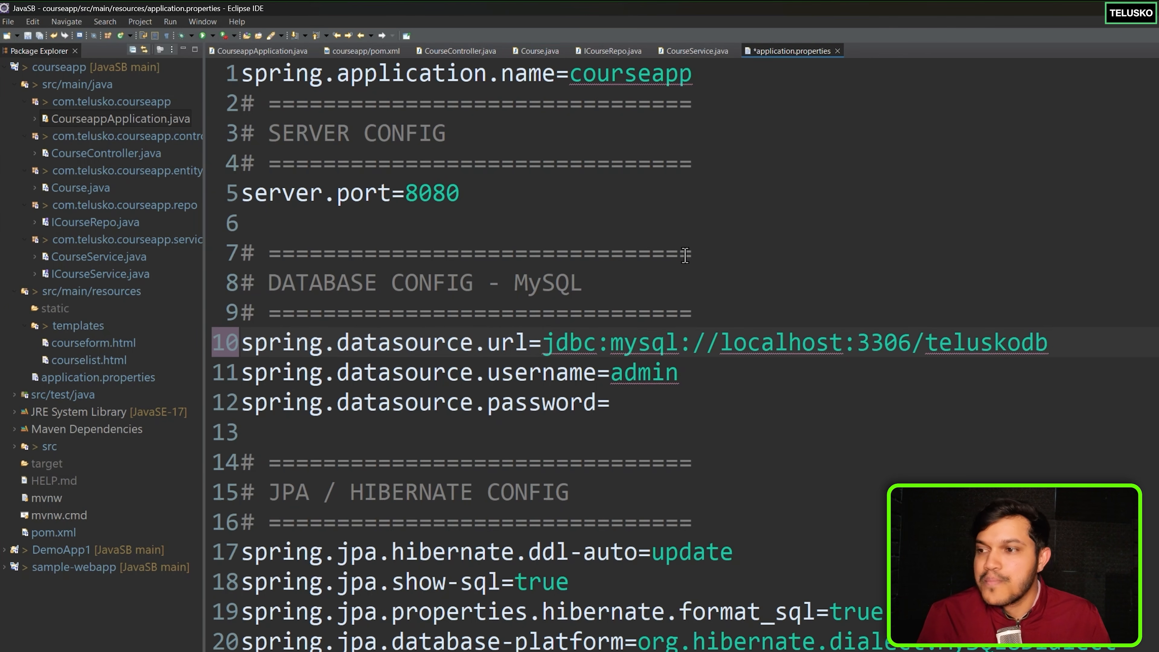
click(842, 343)
drag(821, 343, 721, 351)
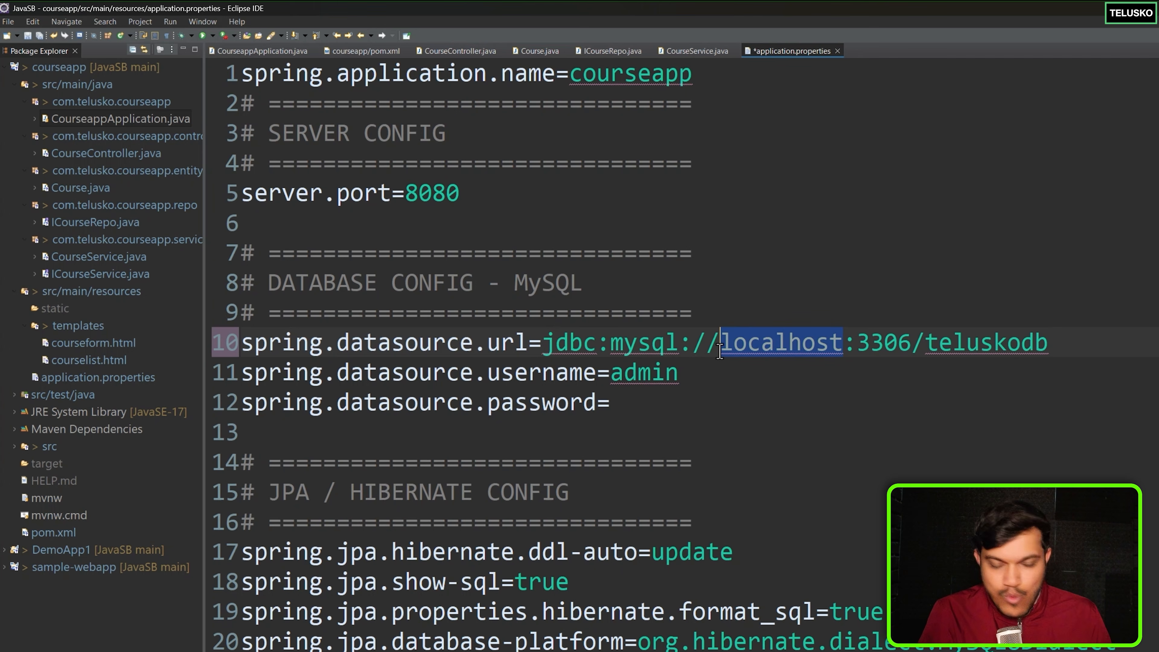
key(ctrl+v)
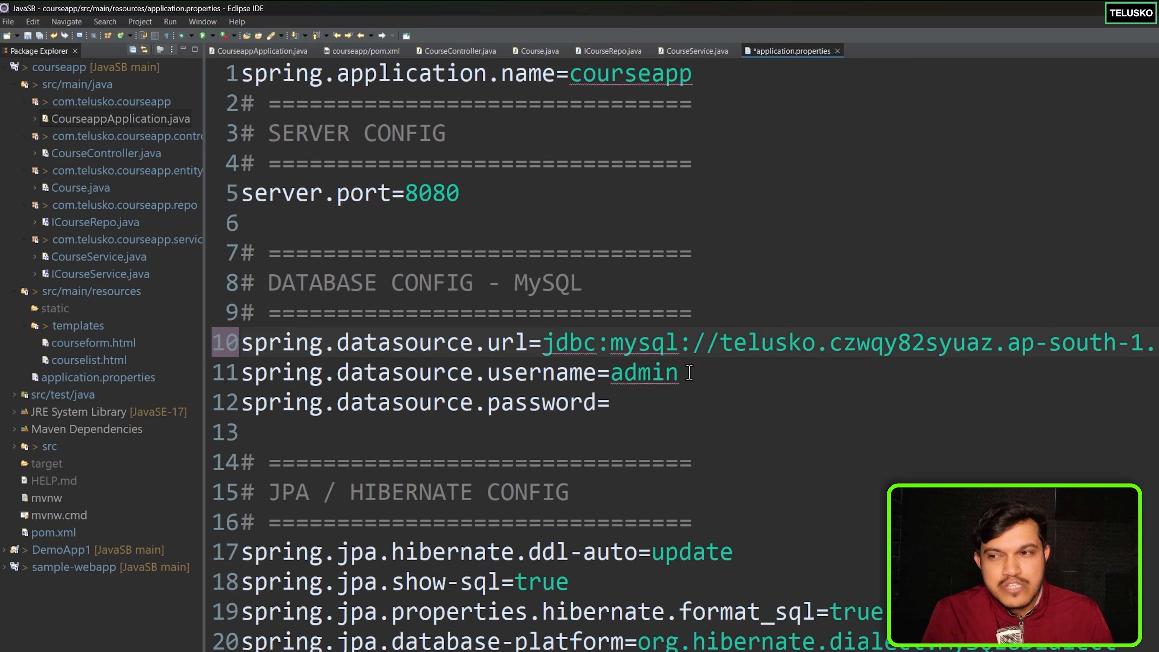
- Enter the database password for spring.datasource.password and save application.properties
click(630, 400)
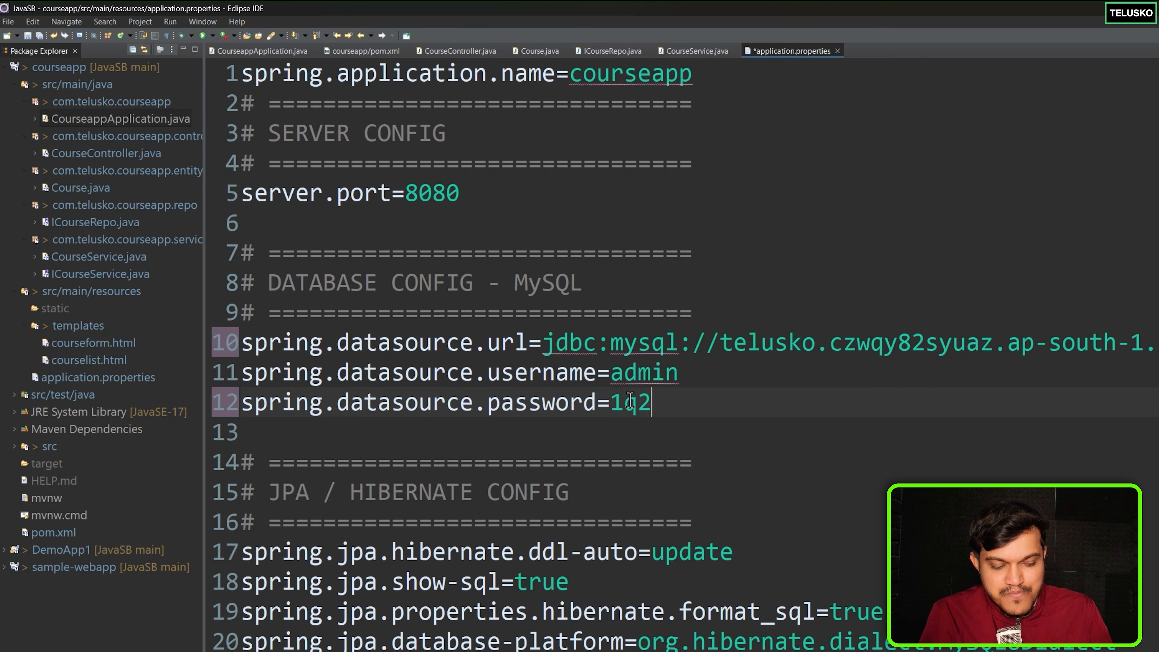
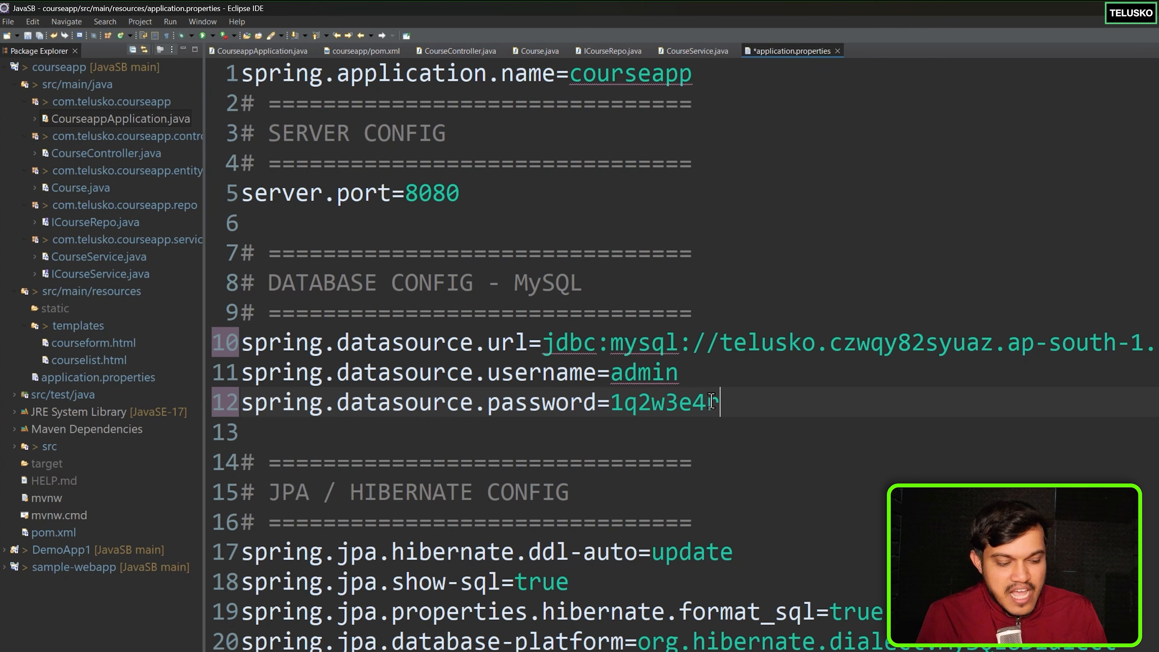
key(ctrl+s)
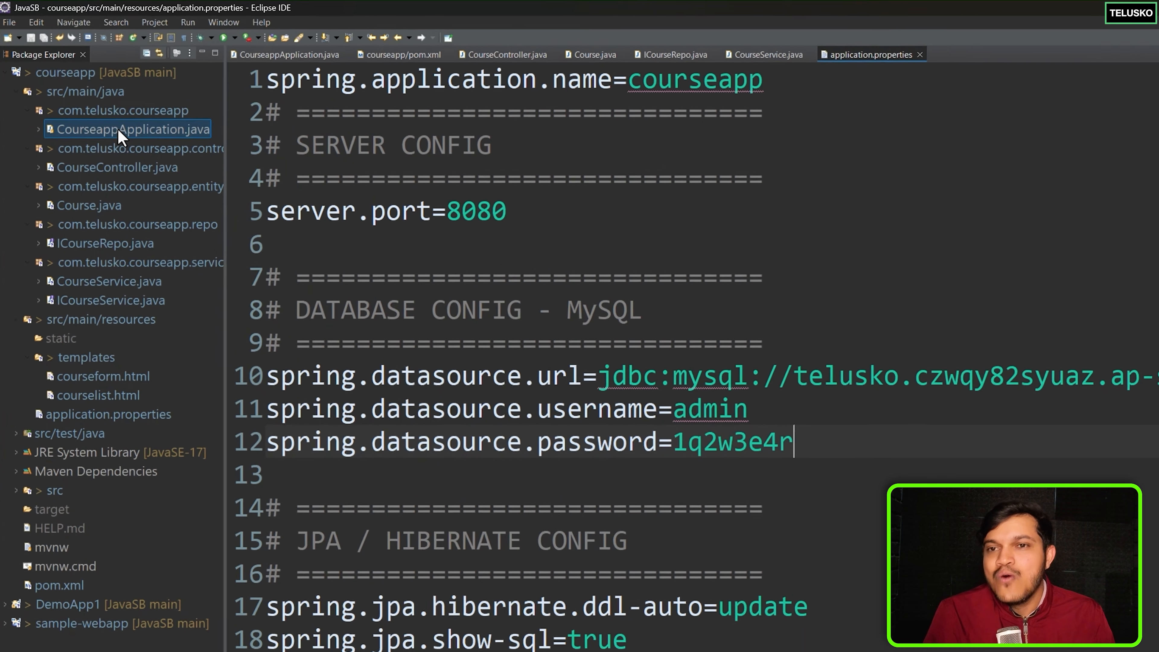
- Run CourseappApplication.java as a Java application and review its startup log in the console
right_click(119, 130)
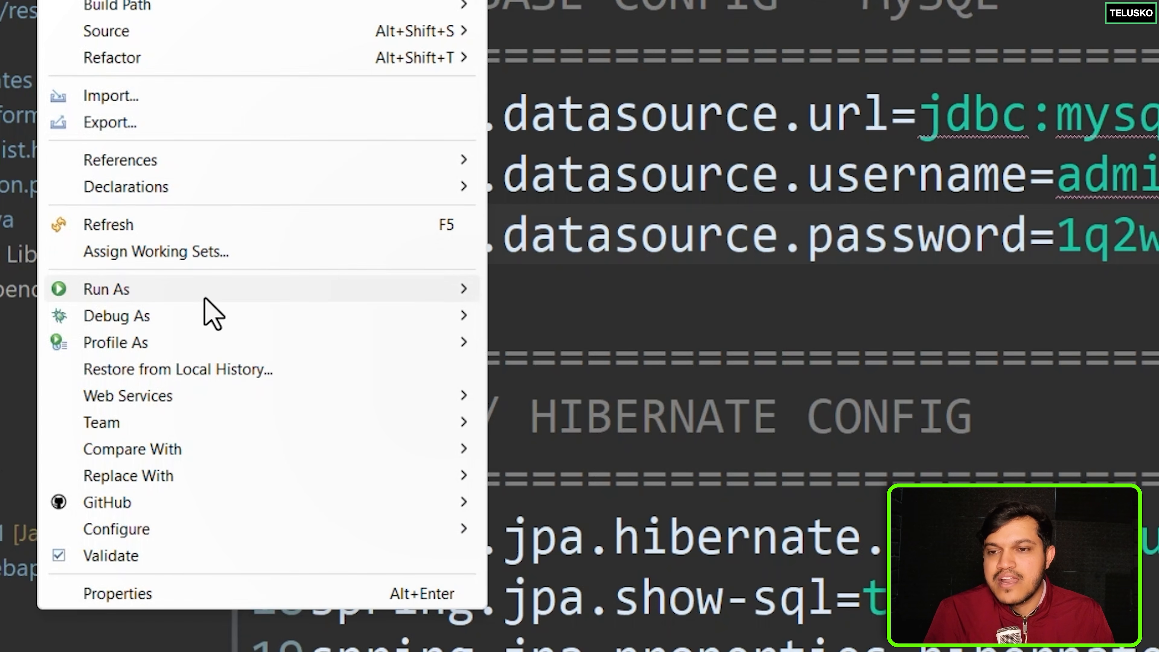
mouse_move(432, 605)
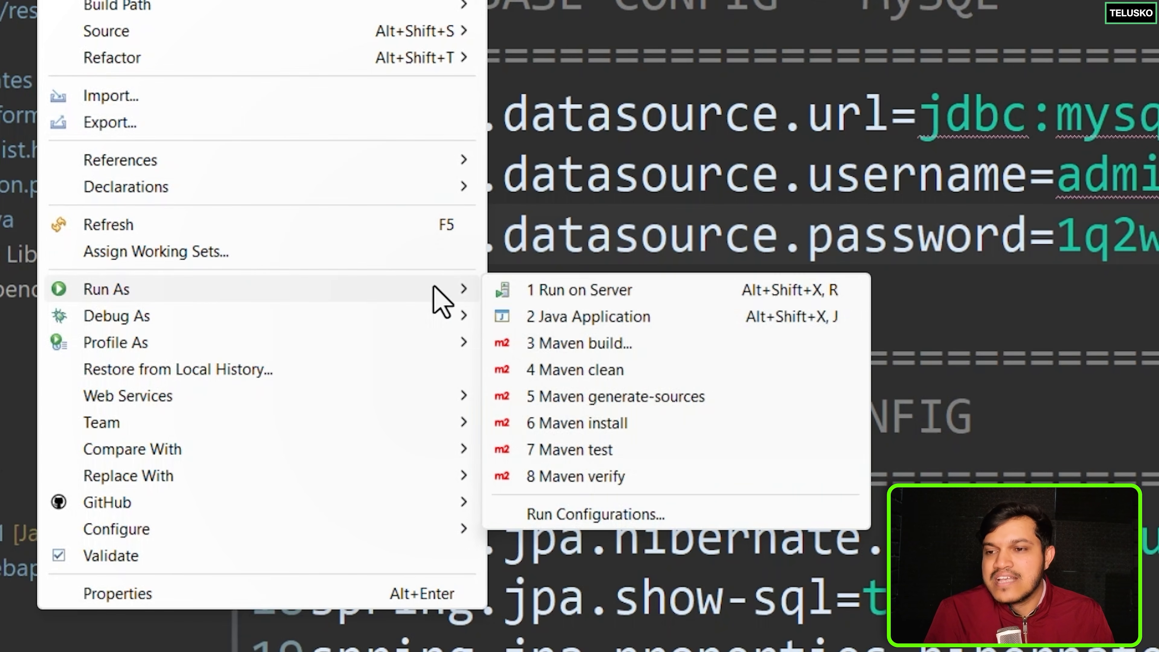
click(539, 317)
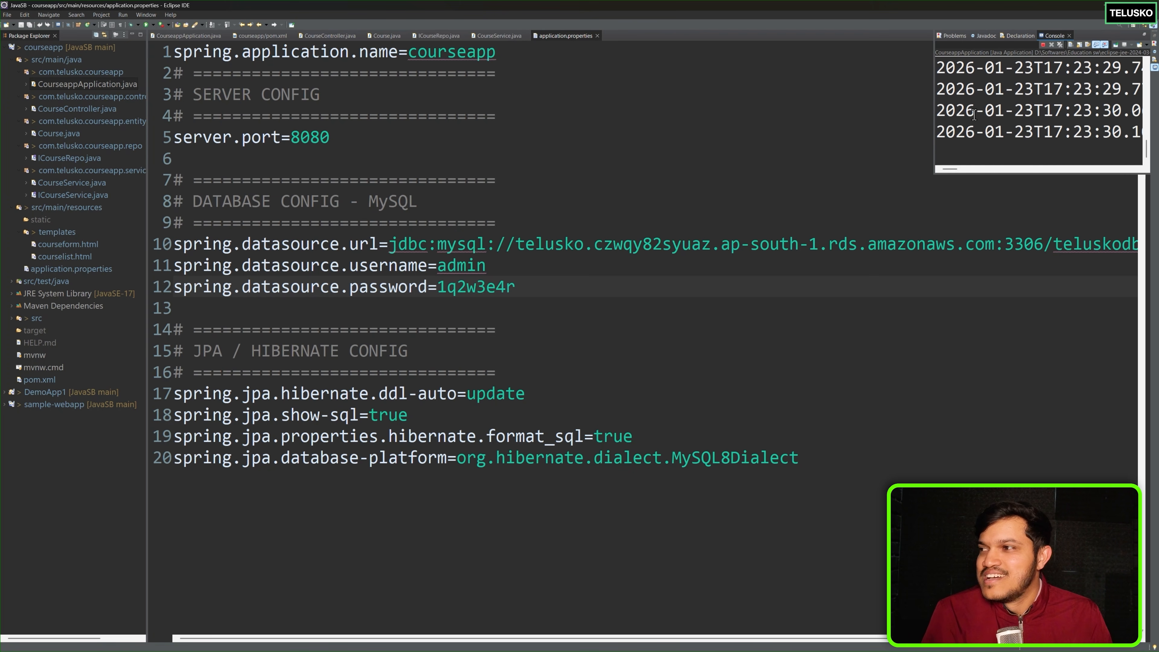
scroll(975, 115, up, 5)
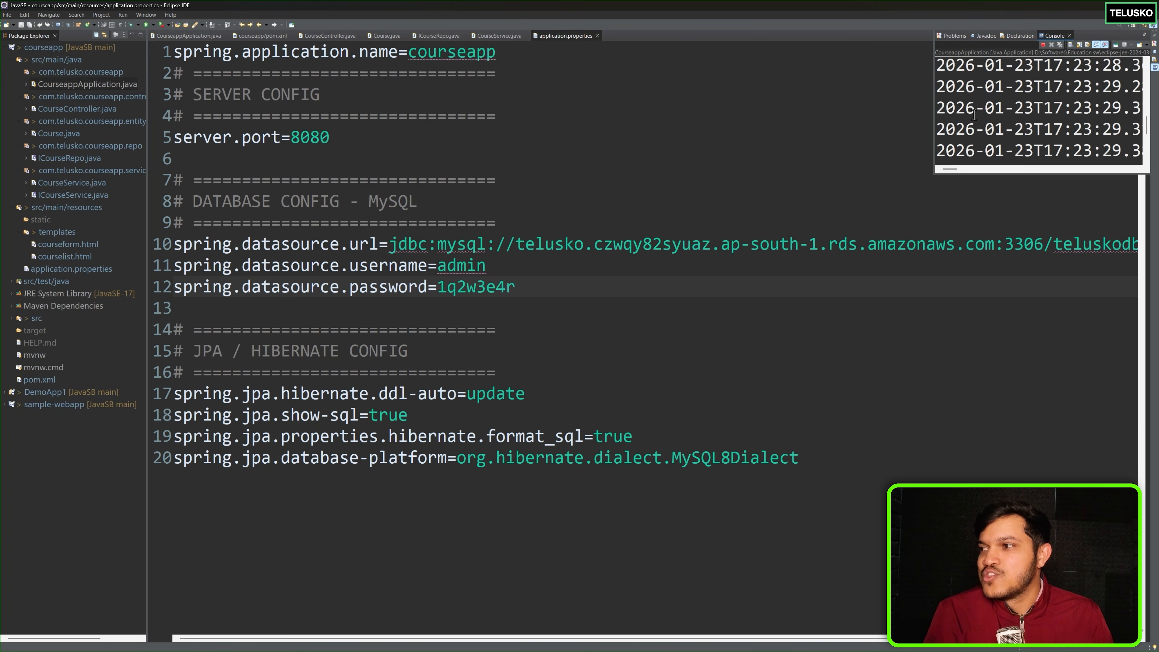
- Scan the latest courseapp startup entries in the enlarged Eclipse console and restore the console to its normal size
scroll(975, 114, down, 5)
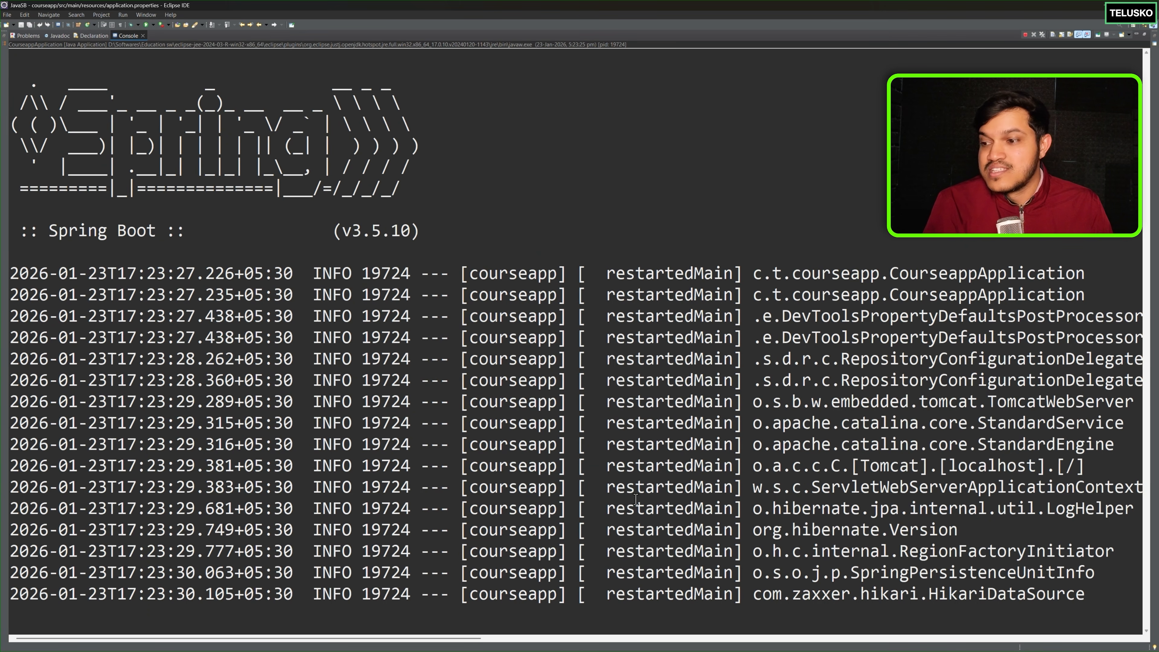
double_click(130, 35)
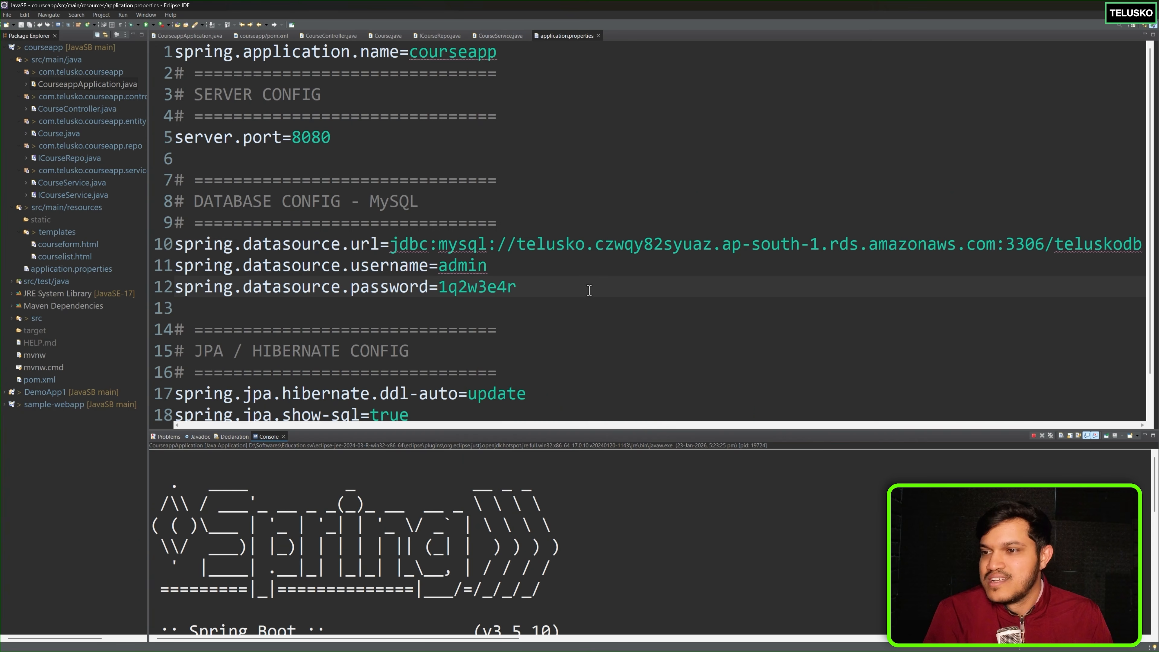
scroll(577, 296, down, 1)
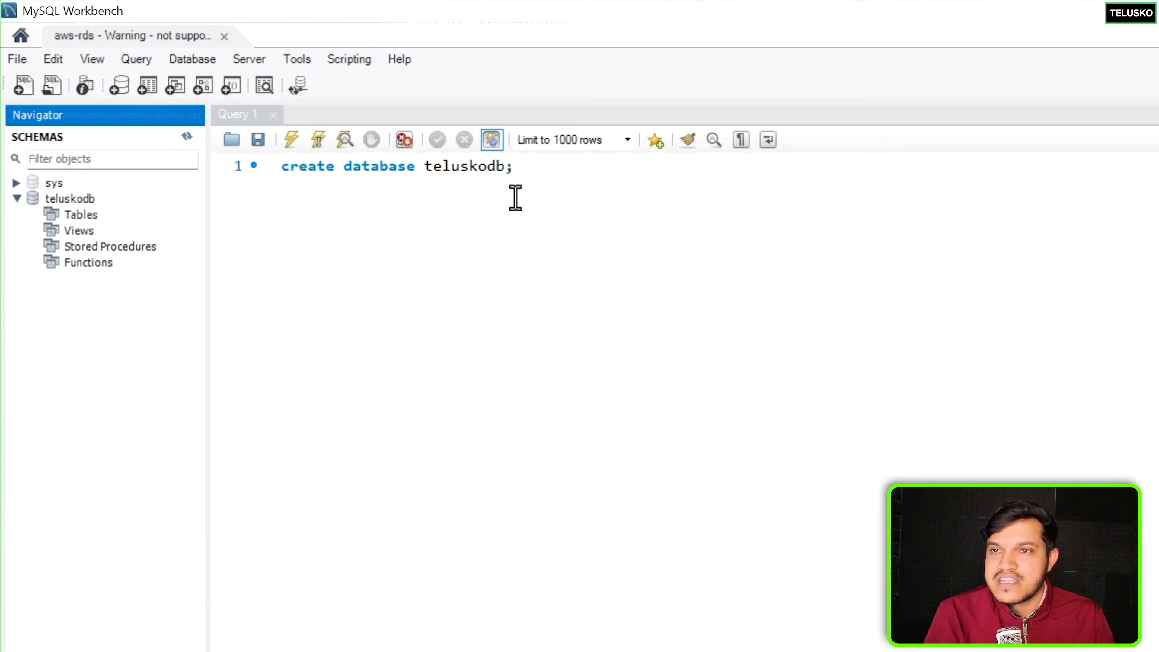
- Copy the database name teluskodb from the create database statement in MySQL Workbench, and examine the exception stack trace in the Eclipse console
drag(502, 170, 425, 172)
key(ctrl+c)
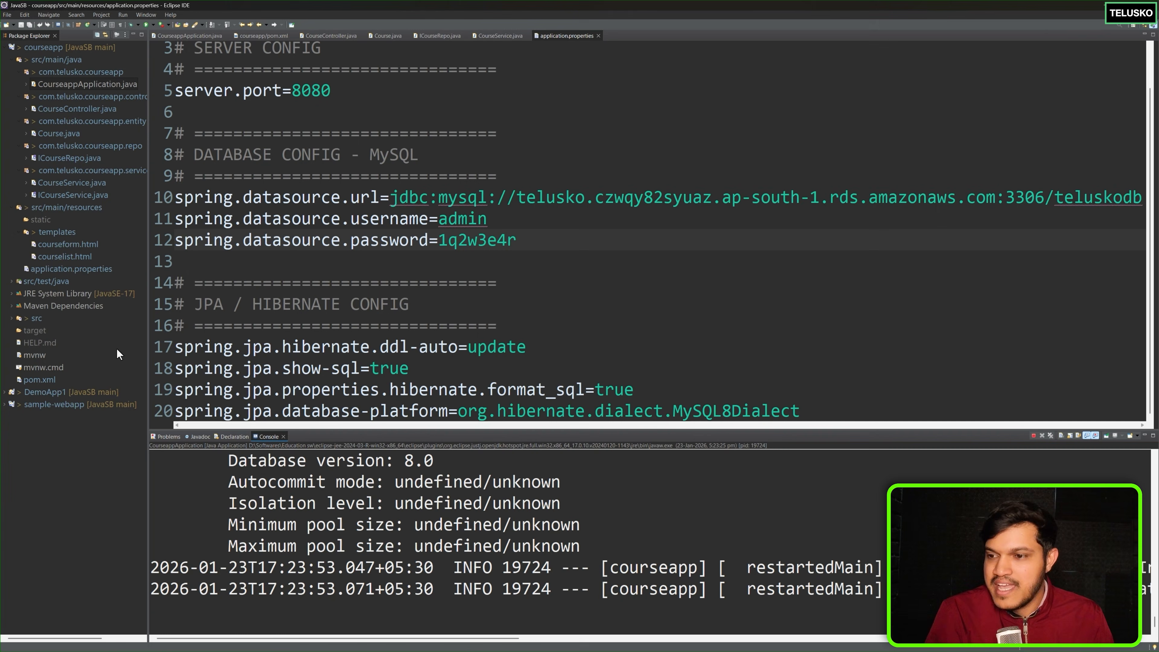
scroll(428, 581, up, 1)
scroll(428, 581, right, 10)
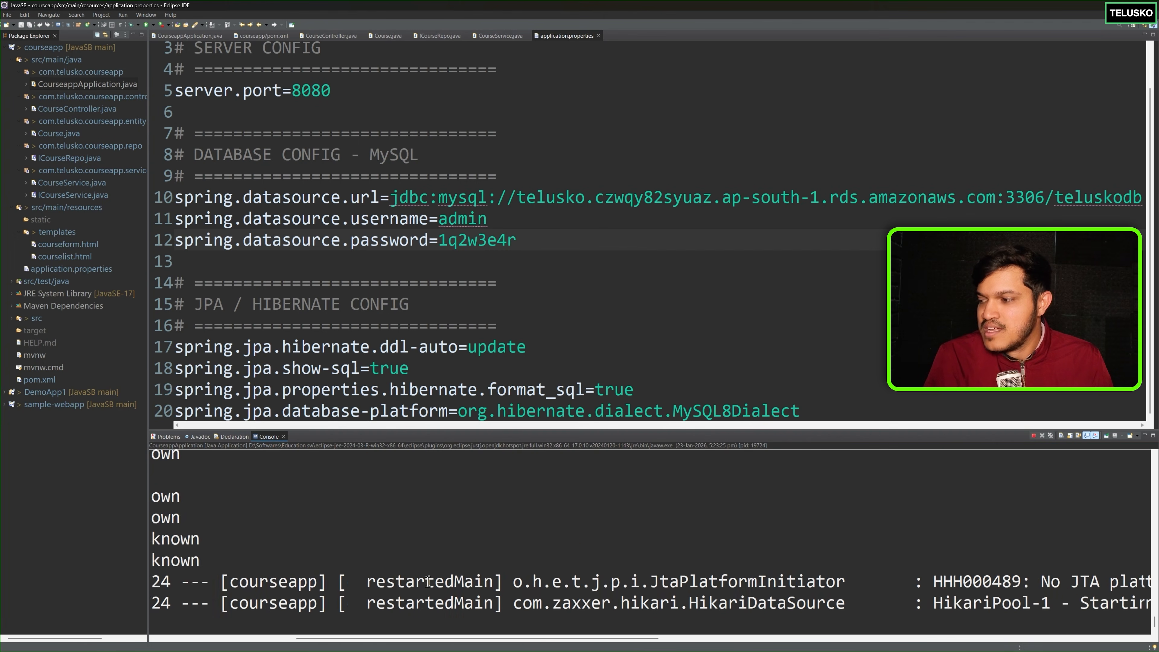
scroll(428, 581, left, 10)
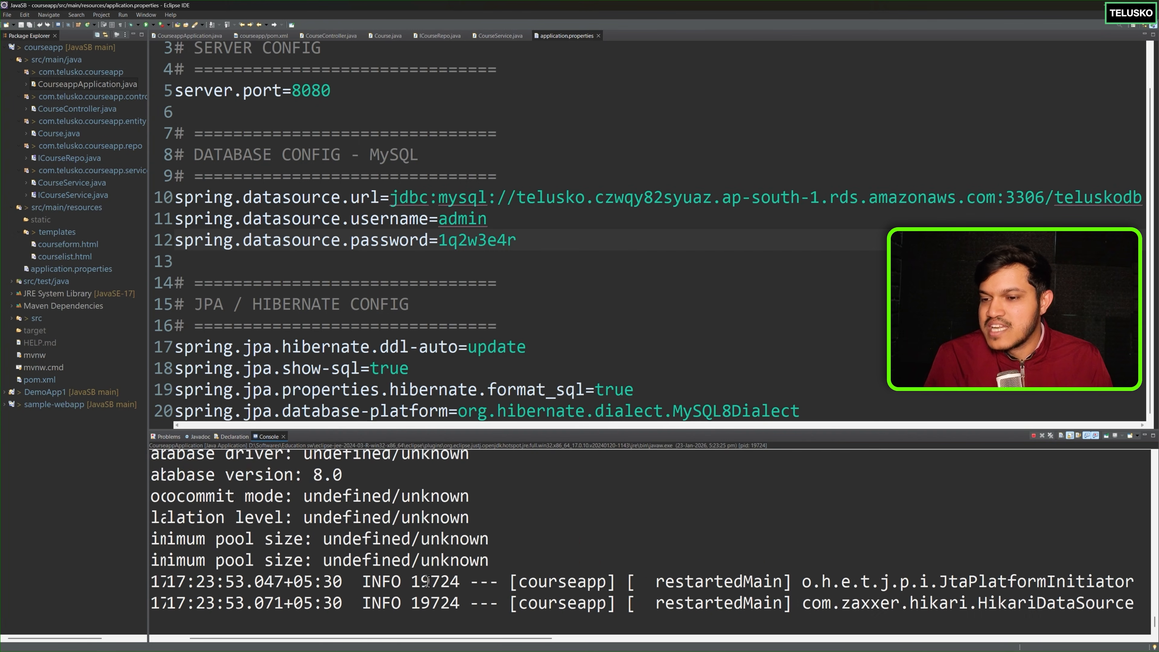
scroll(453, 548, up, 12)
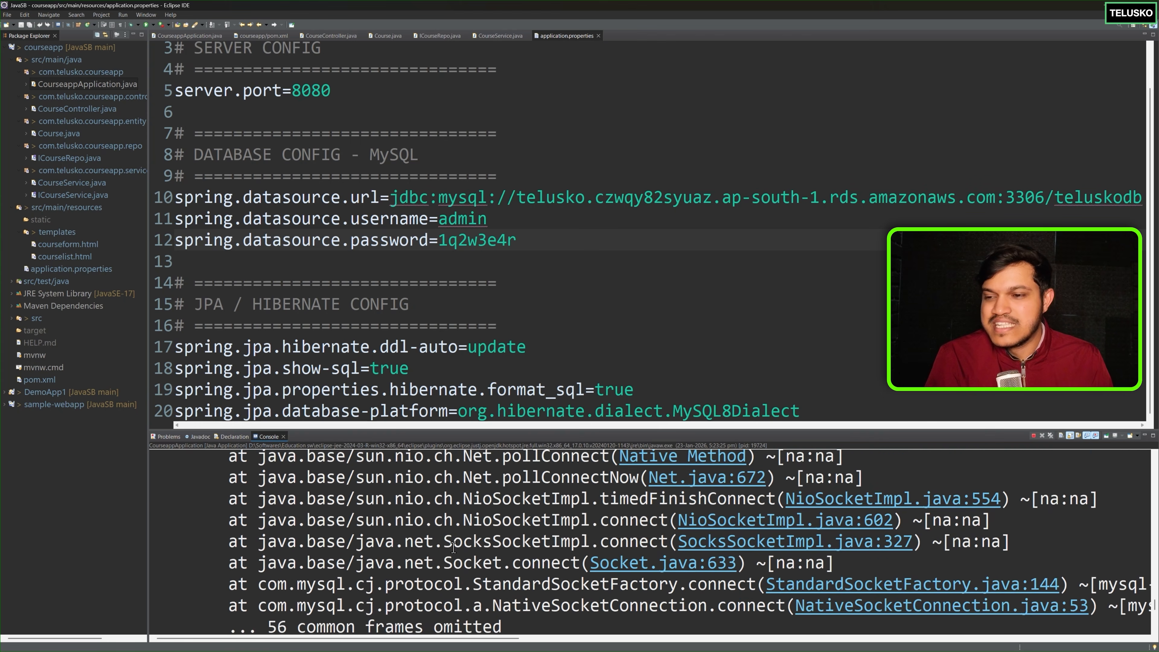
scroll(453, 548, up, 5)
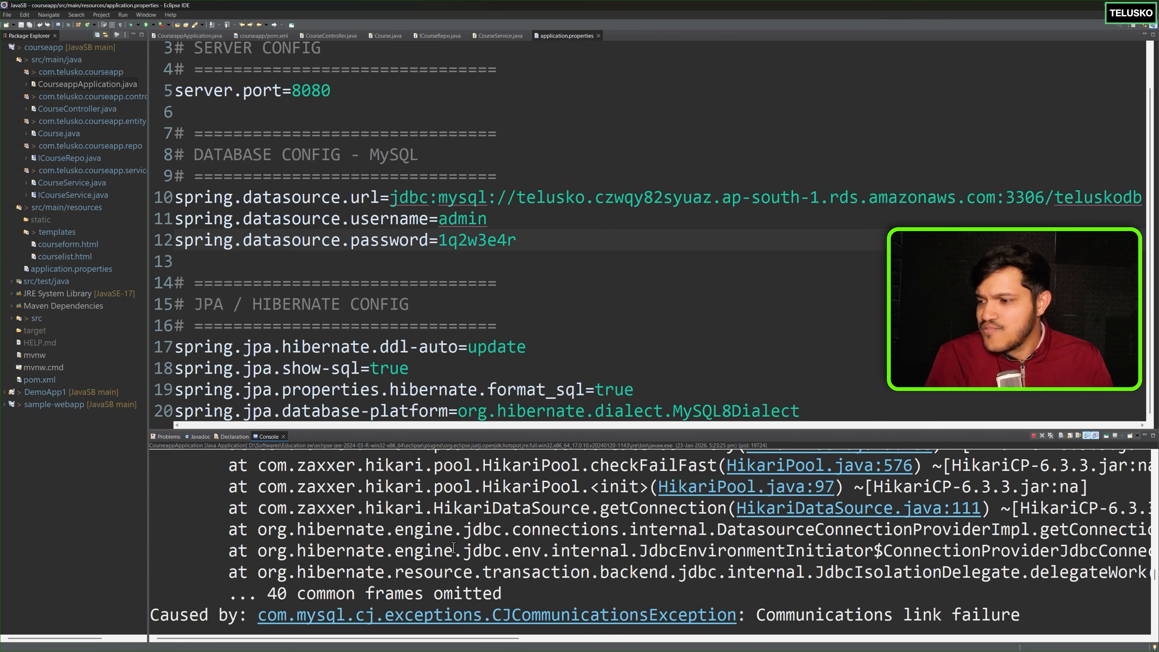
scroll(453, 548, down, 2)
scroll(453, 547, up, 15)
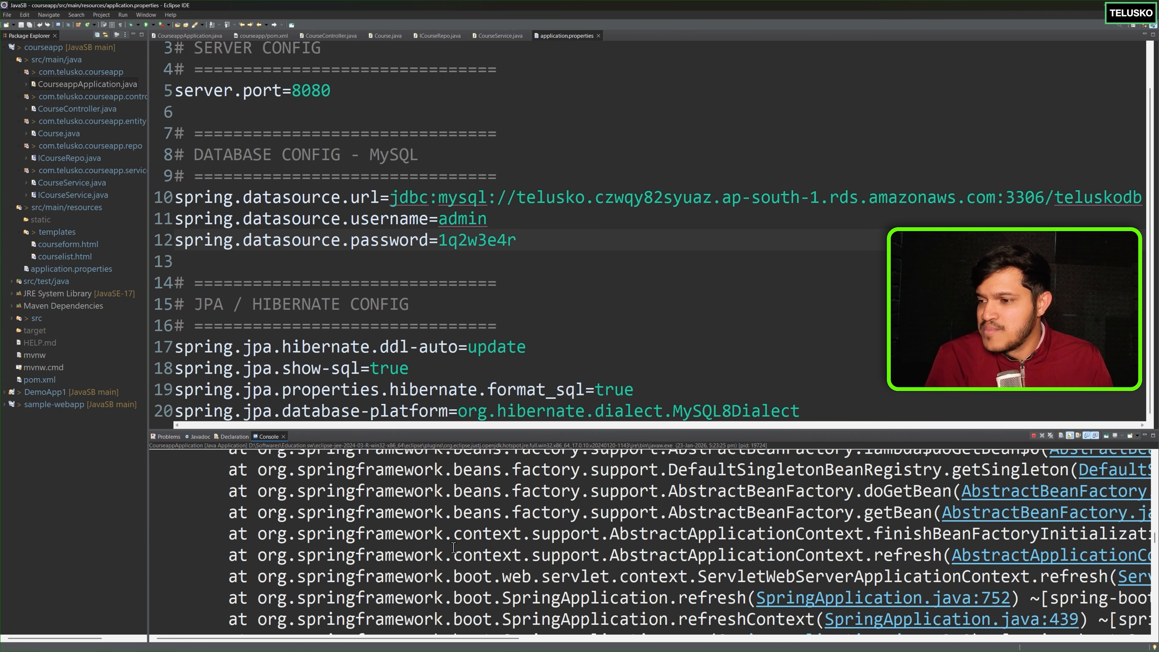
scroll(454, 547, down, 4)
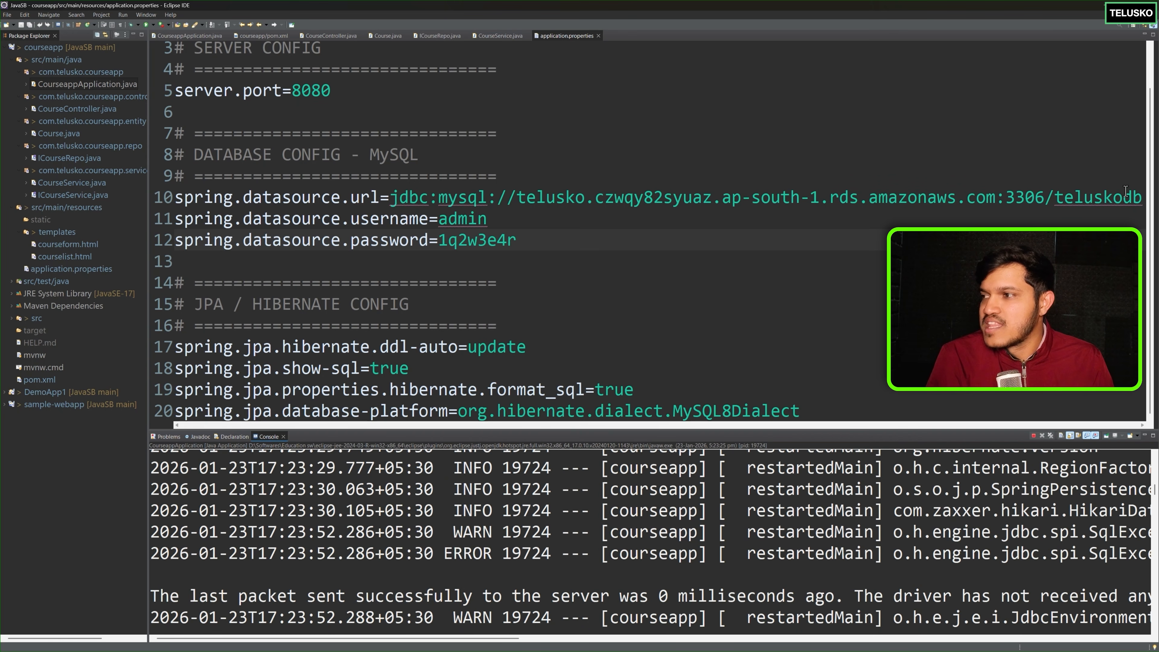
- Repaste the database name teluskodb and the endpoint telusko.czwqy82syuaz.ap-south-1.rds.amazonaws.com into spring.datasource.url, and save application.properties
drag(1139, 200, 1058, 204)
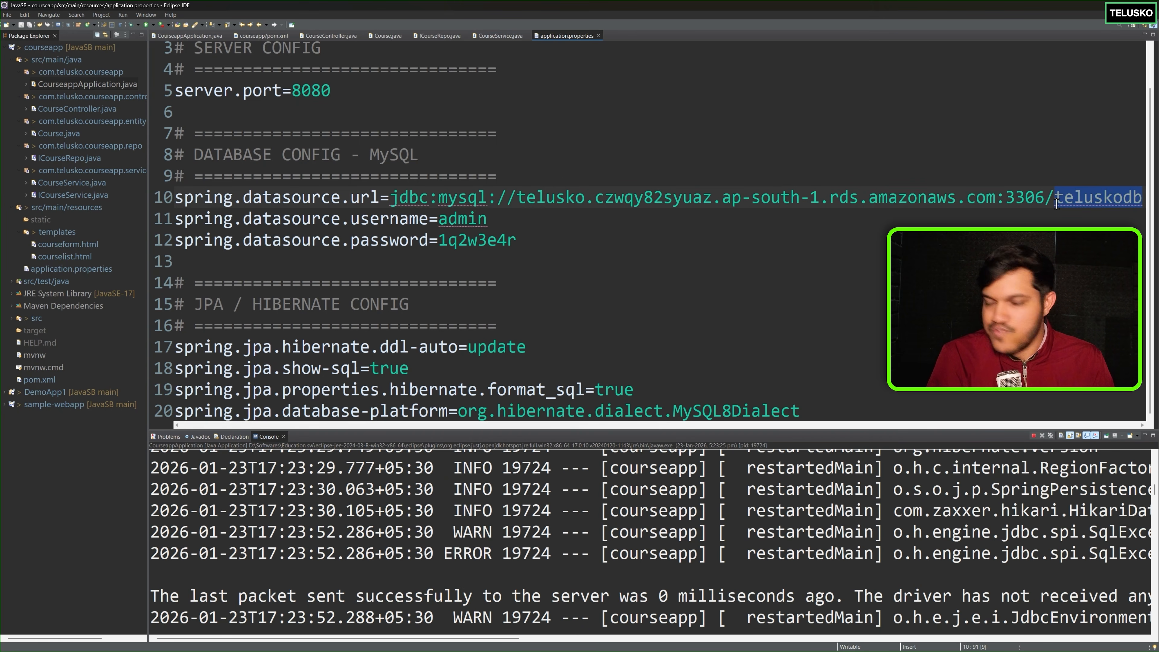
key(ctrl+v)
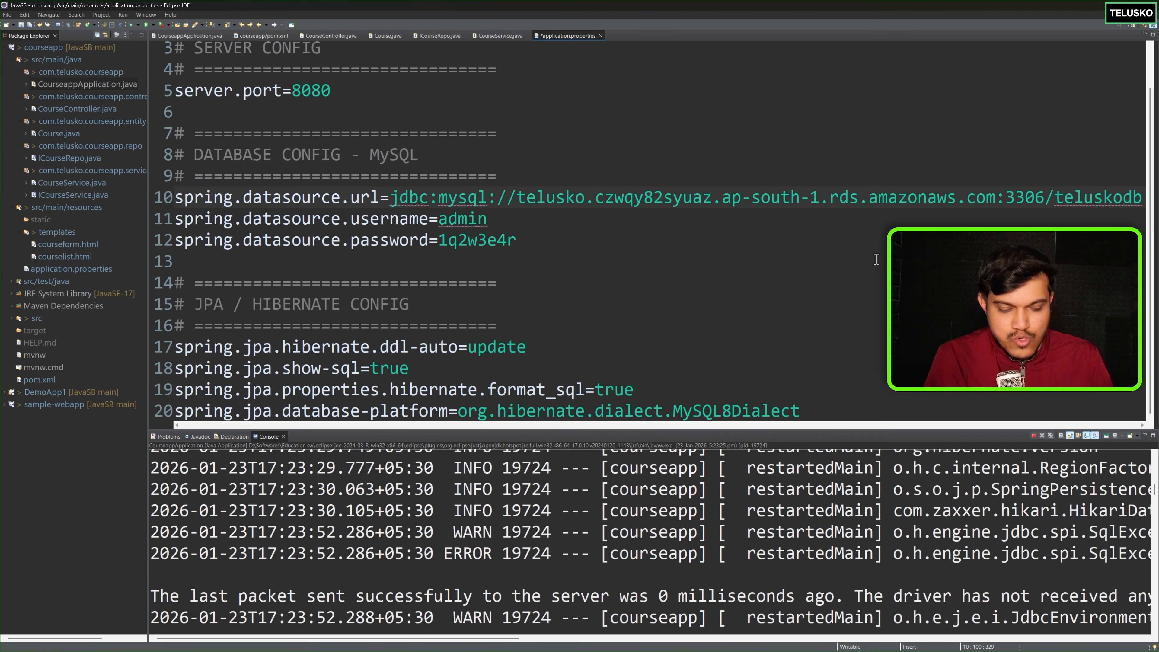
key(ctrl+s)
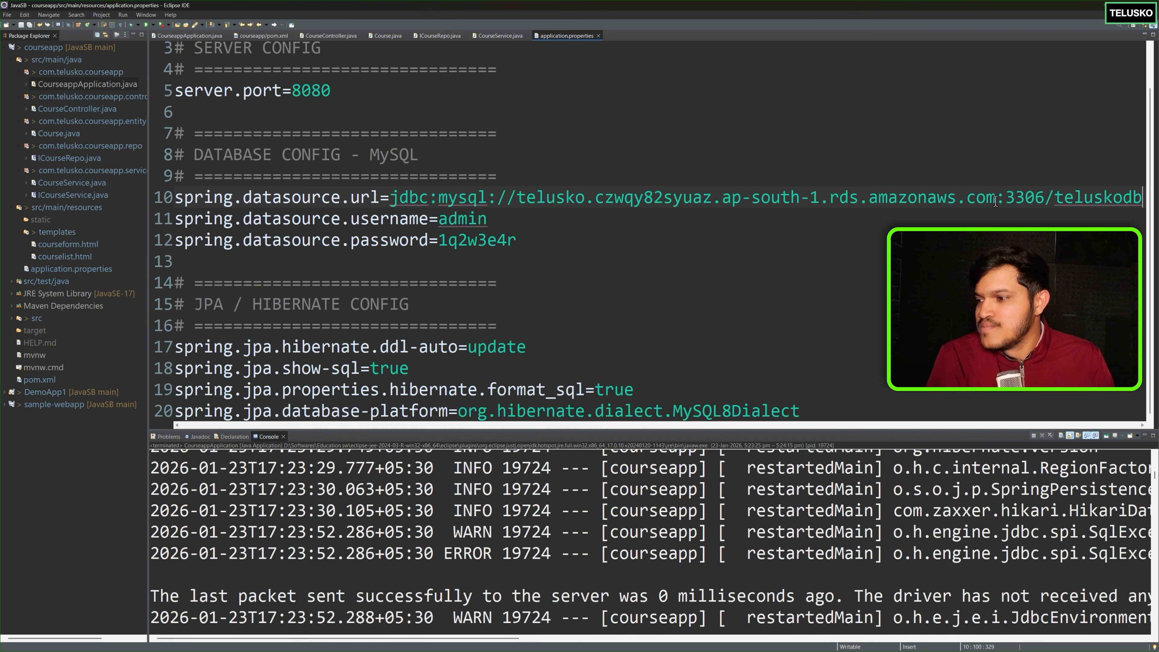
drag(995, 201, 518, 201)
text(telusko.czwqy82syuaz.ap-south-1.rds.amazonaws.com)
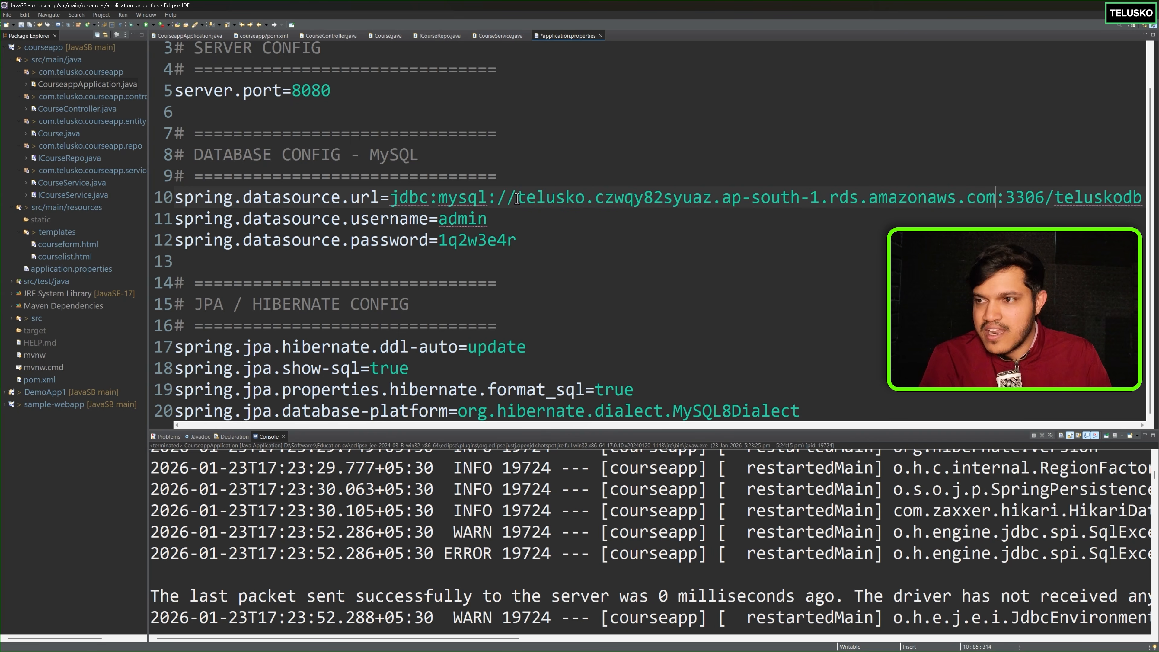
key(ctrl+s)
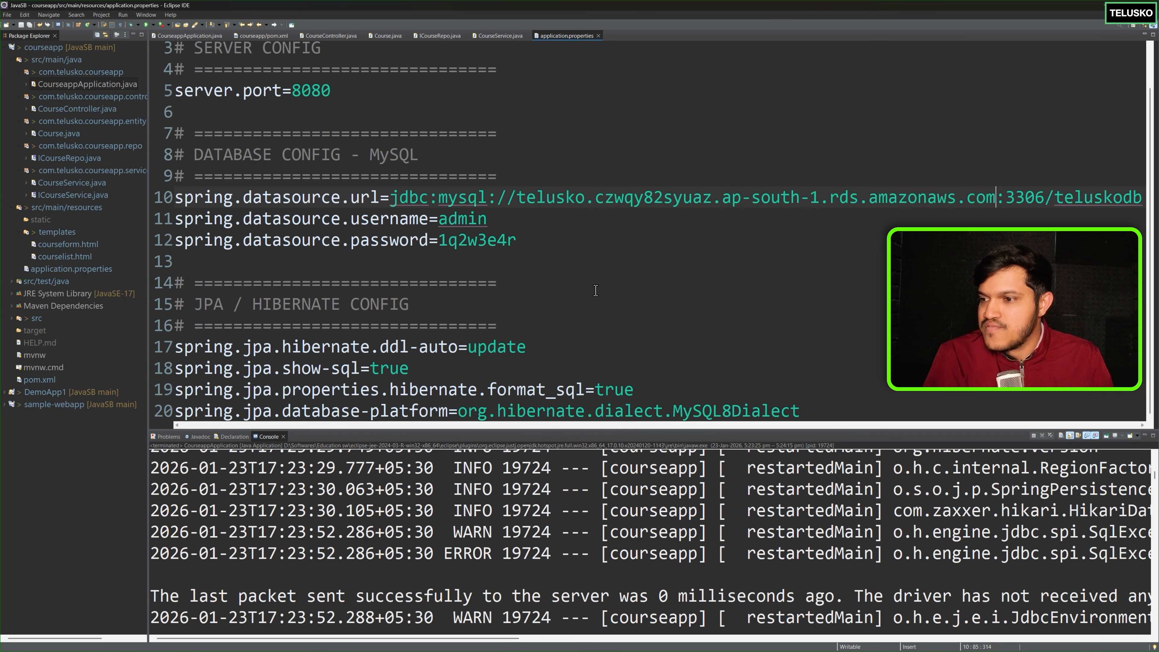
- Rerun CourseappApplication.java as a Java application and inspect Hibernate's create table statements in the console
scroll(528, 561, down, 15)
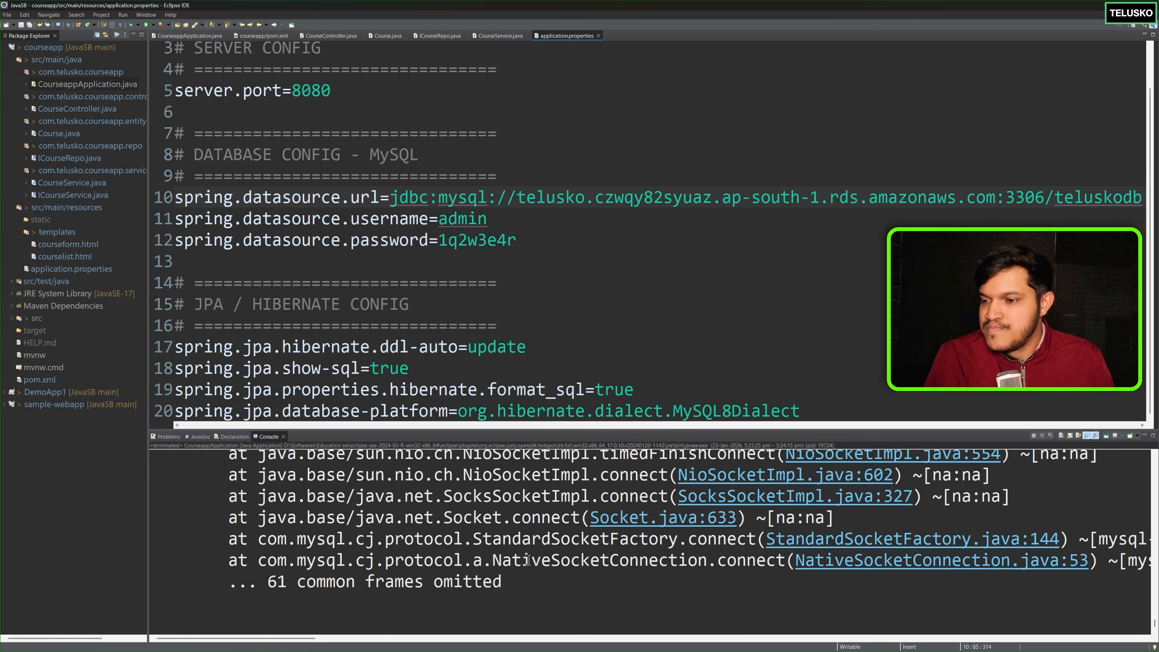
scroll(771, 541, right, 5)
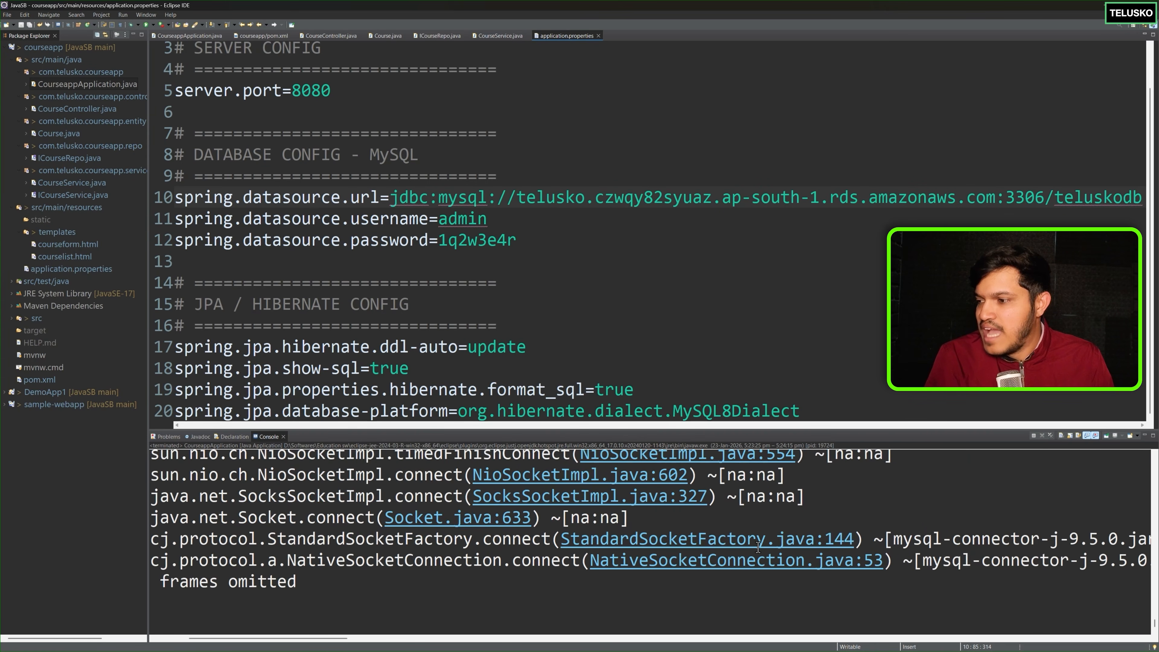
scroll(757, 547, left, 4)
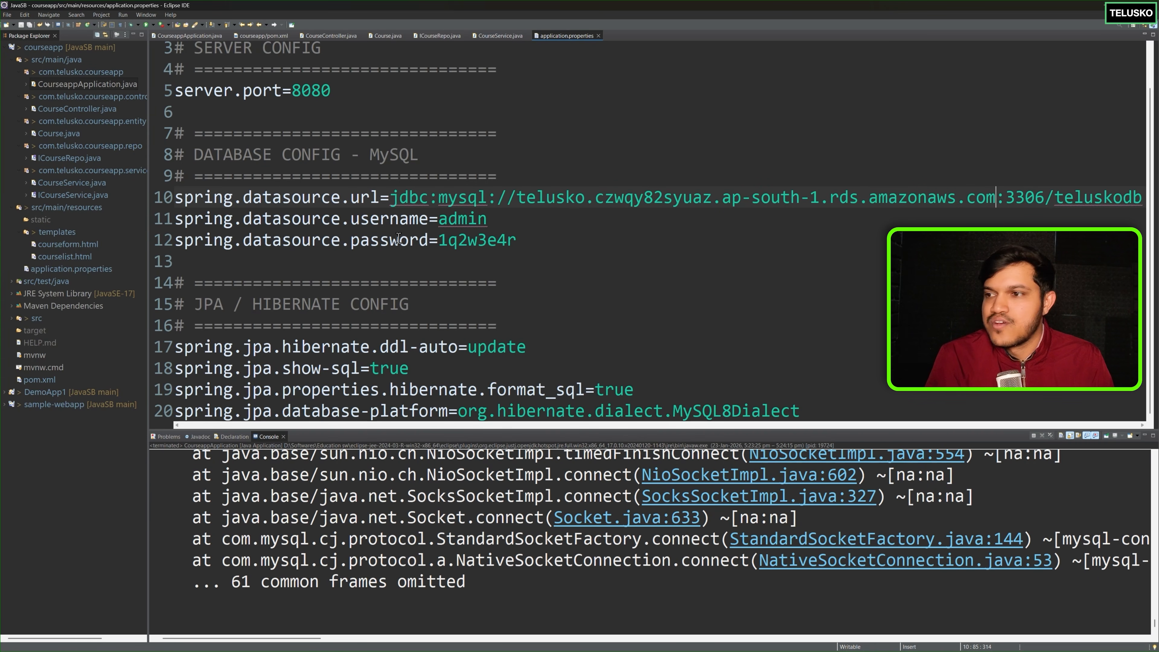
click(624, 243)
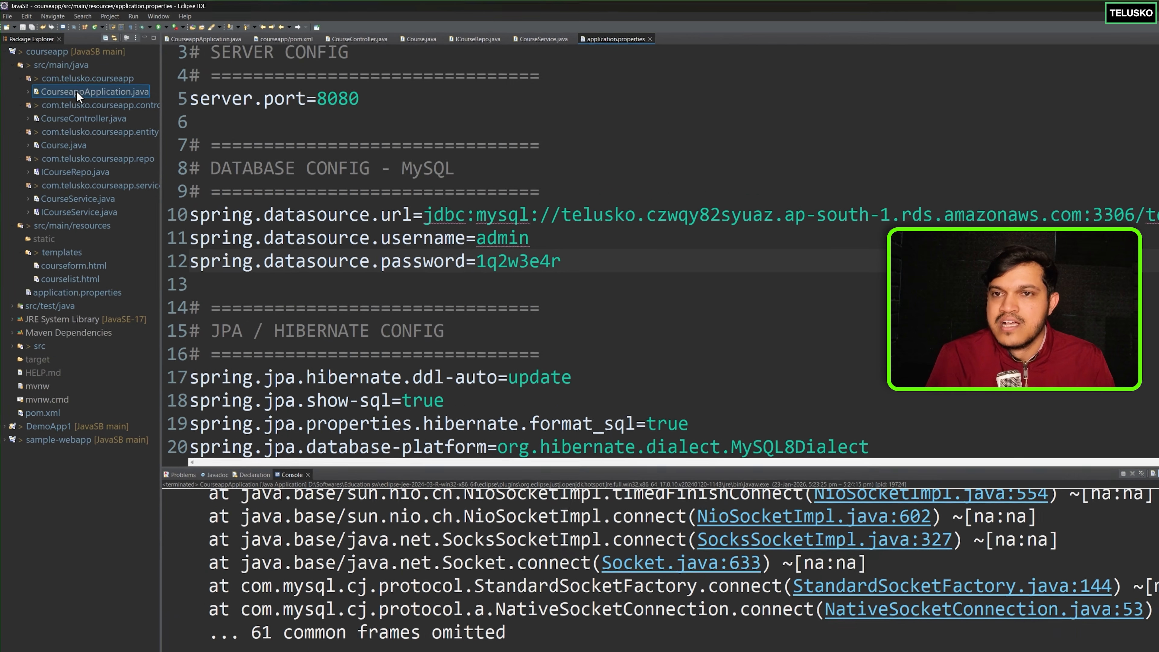
right_click(70, 84)
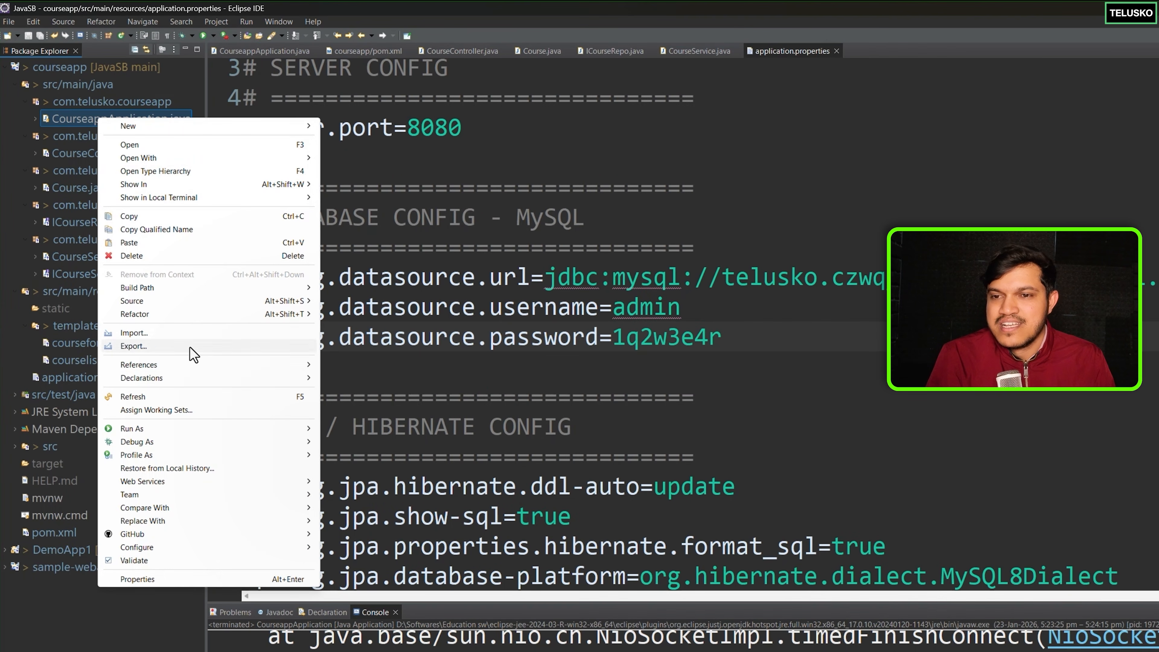
mouse_move(297, 429)
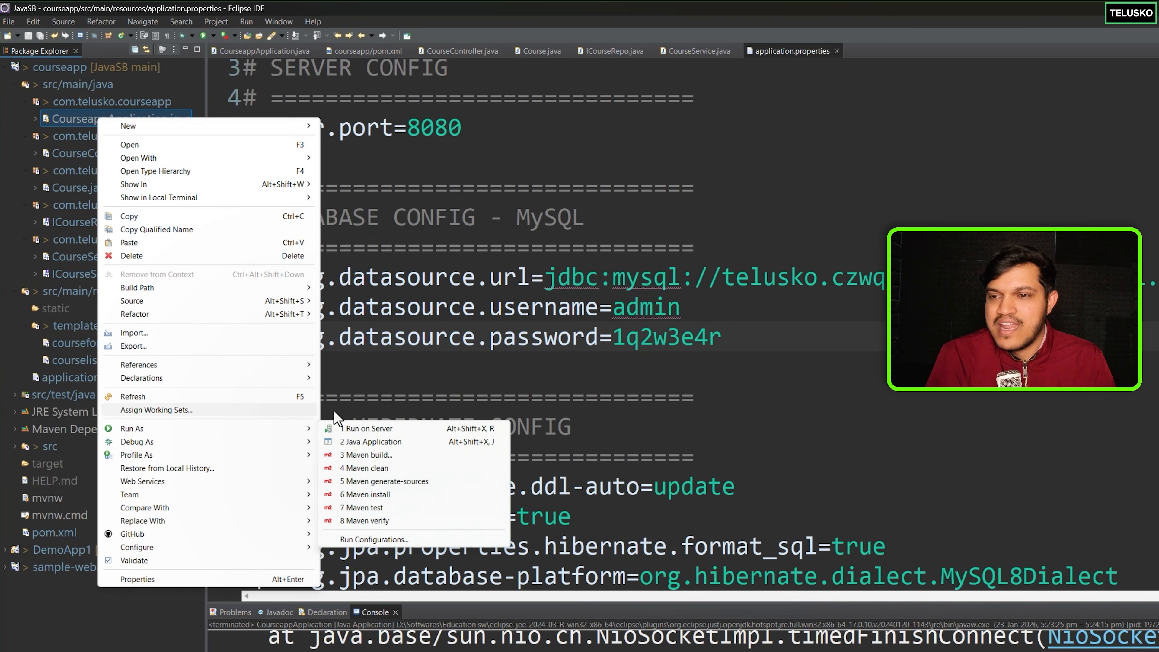
click(376, 442)
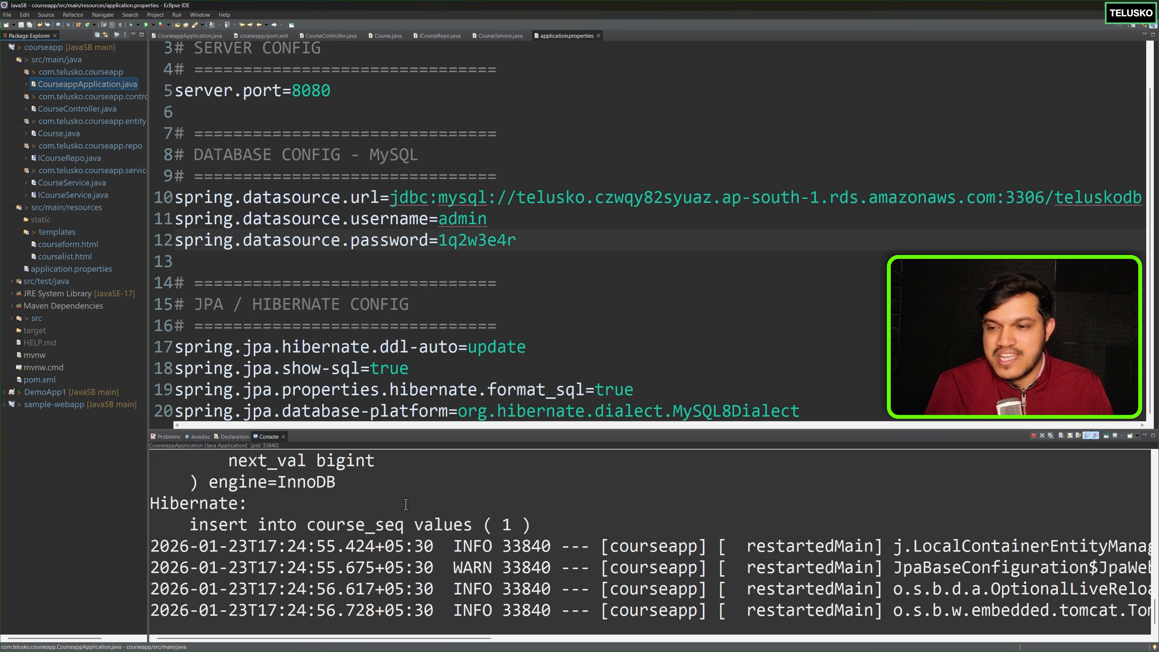
scroll(405, 504, up, 2)
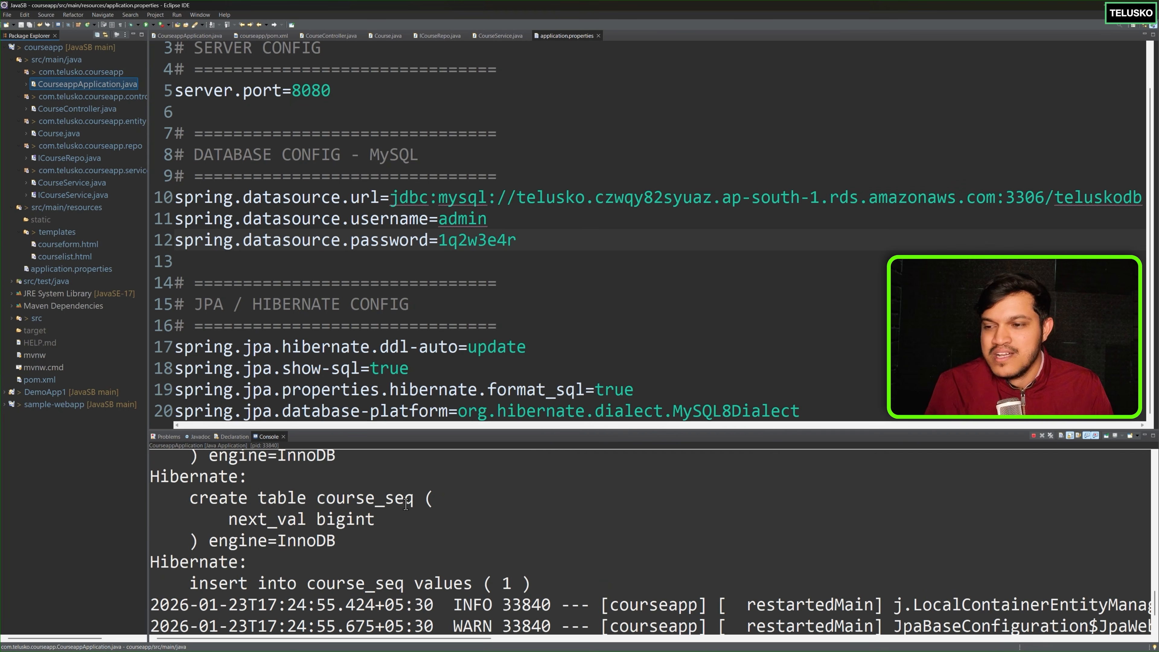
scroll(406, 505, up, 3)
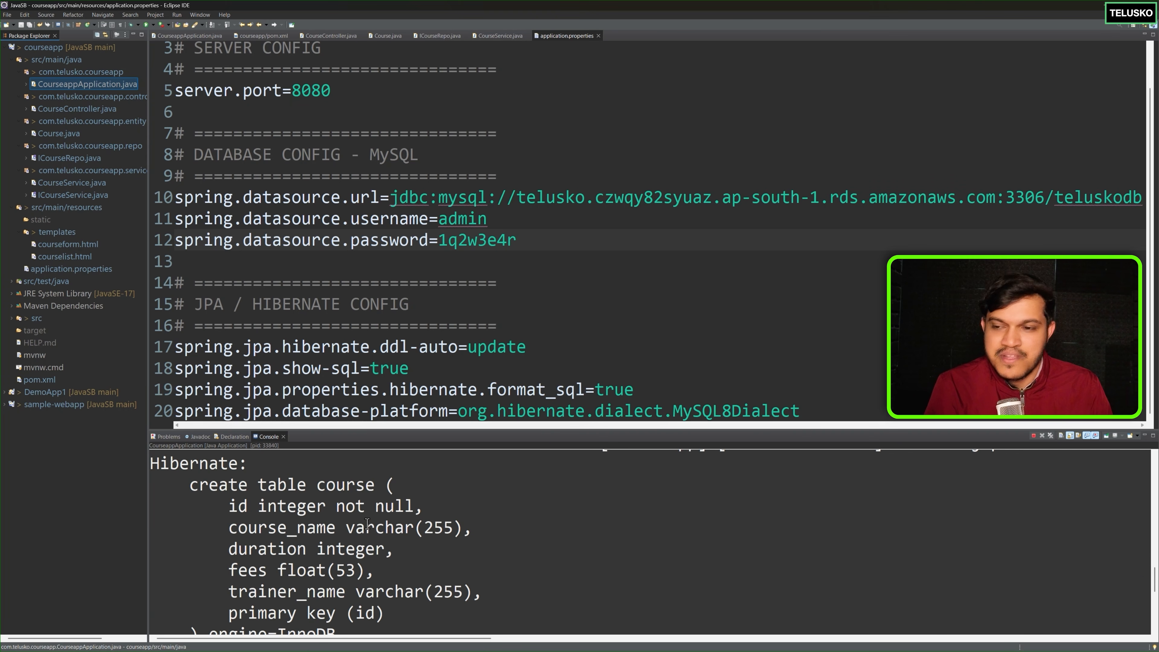
scroll(280, 533, down, 3)
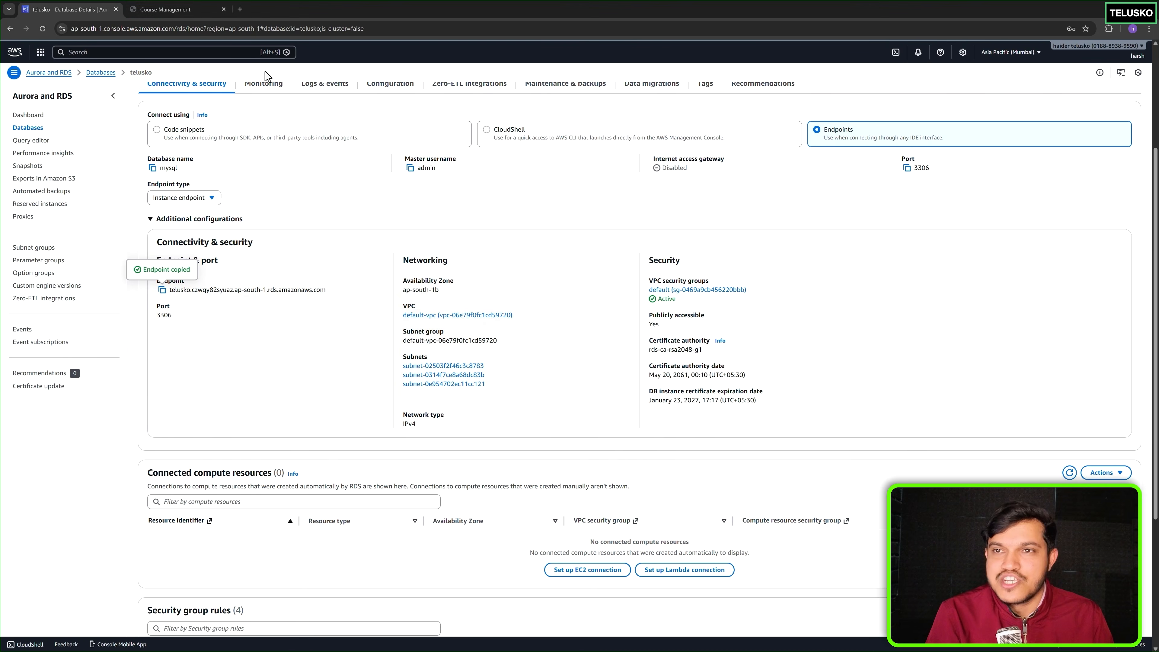
- Switch to the browser, reload the Course Management page, and save a new course Java with the trainer's name, duration 100 and fees 6000
click(165, 9)
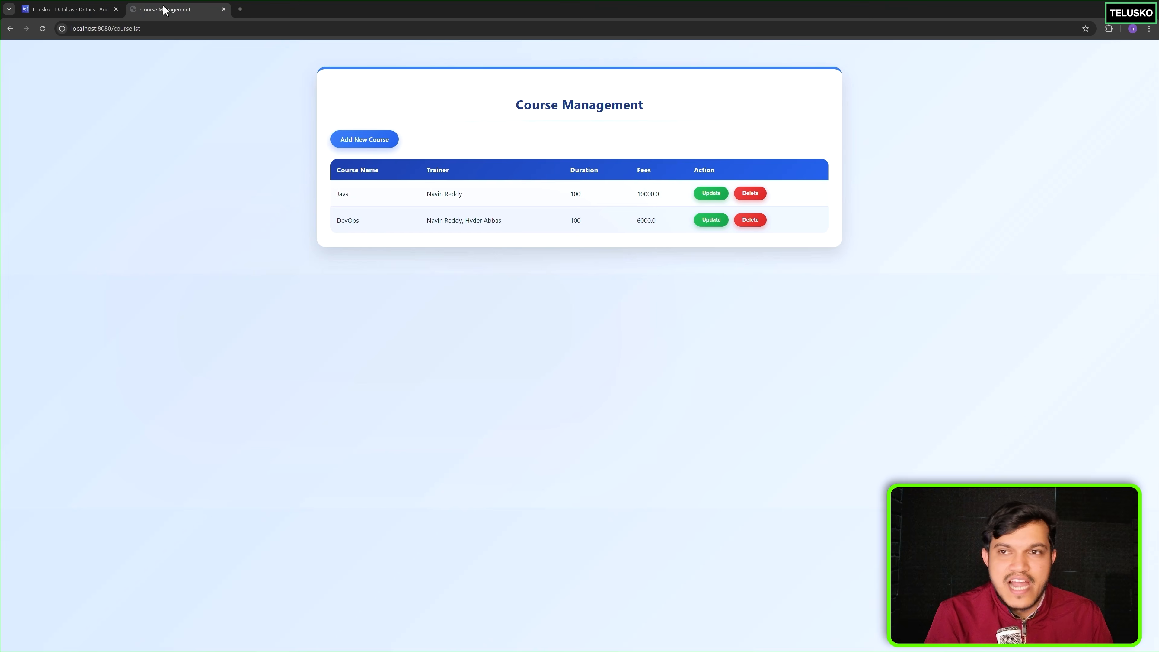
click(43, 28)
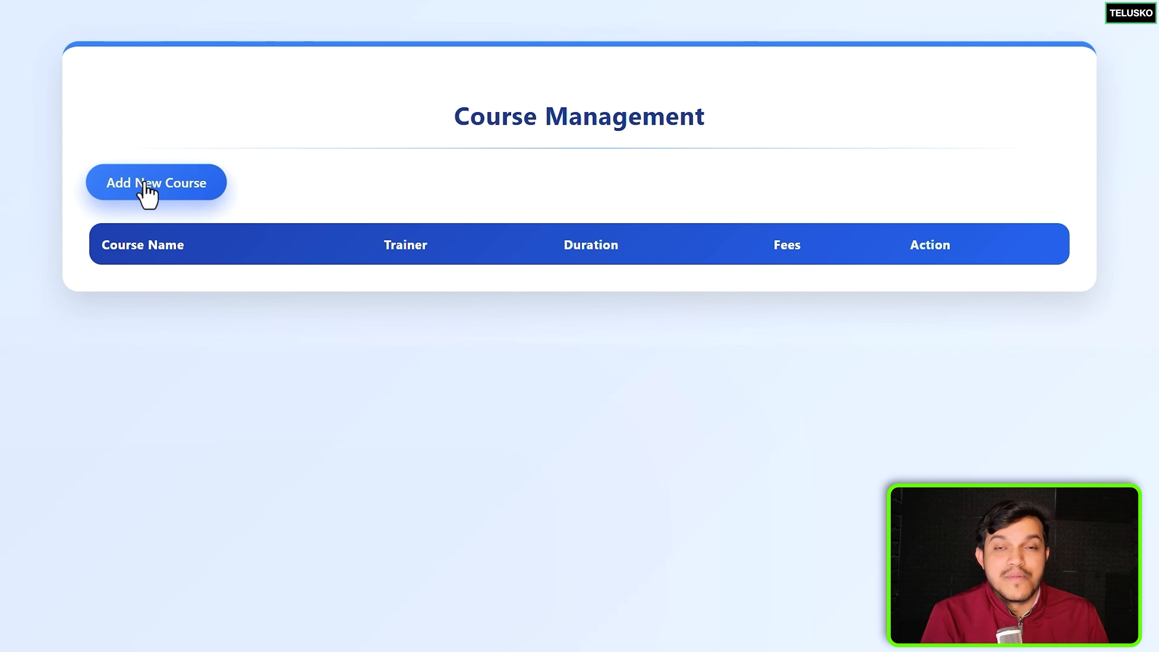
click(147, 194)
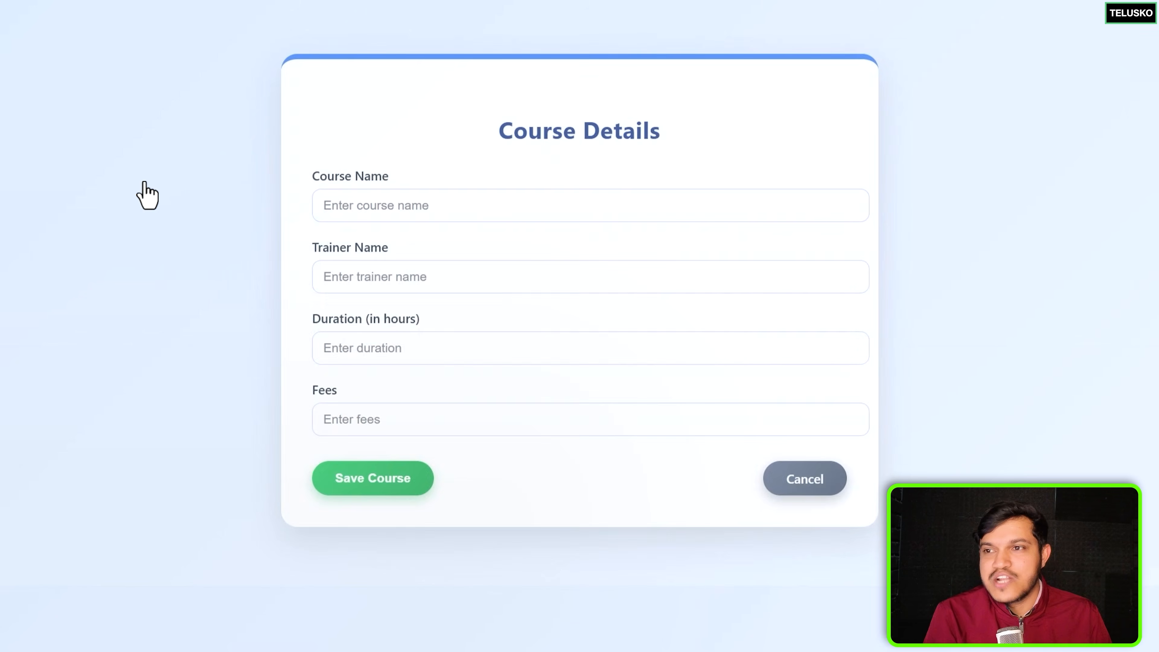
click(393, 207)
click(449, 249)
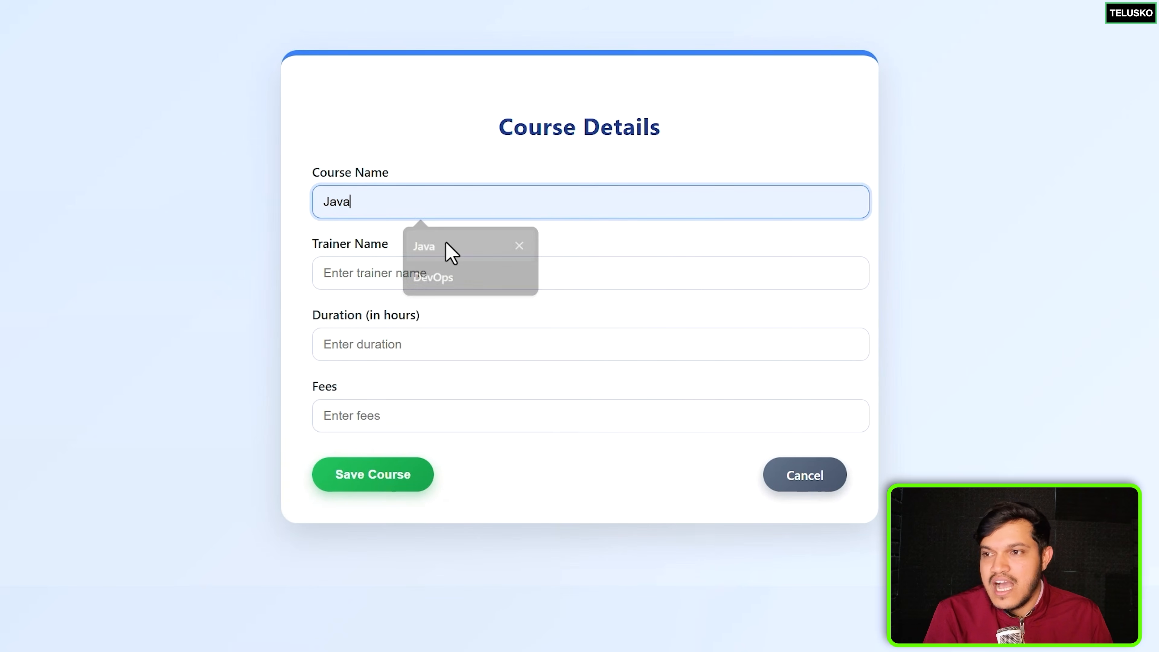
click(383, 270)
click(447, 331)
click(390, 351)
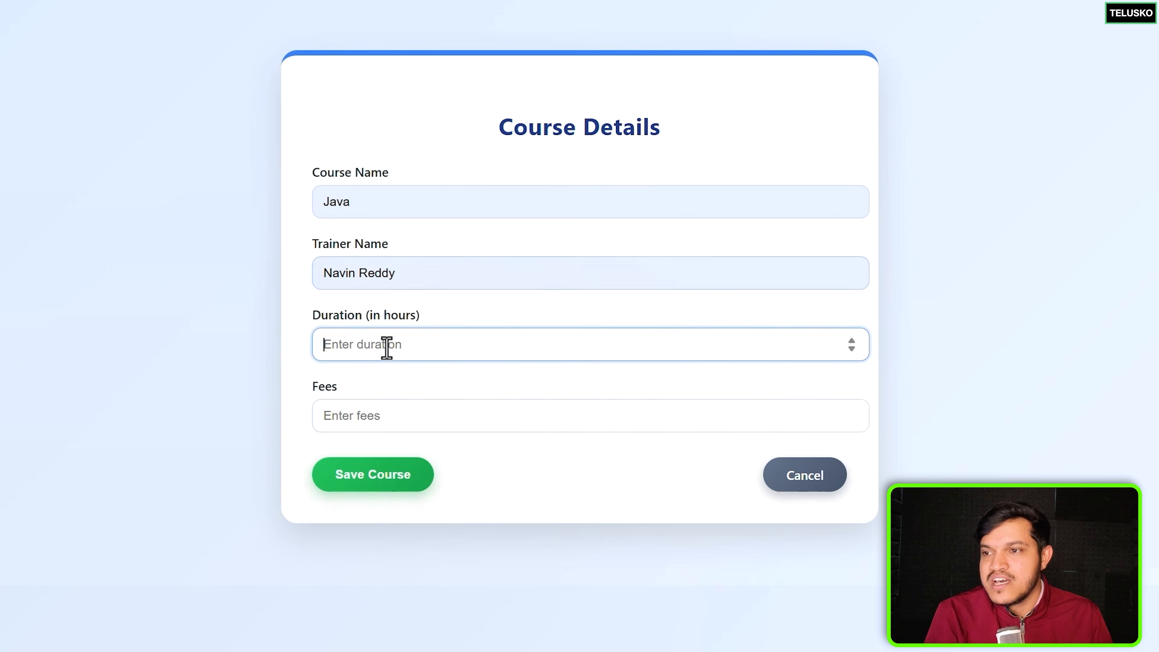
text(100)
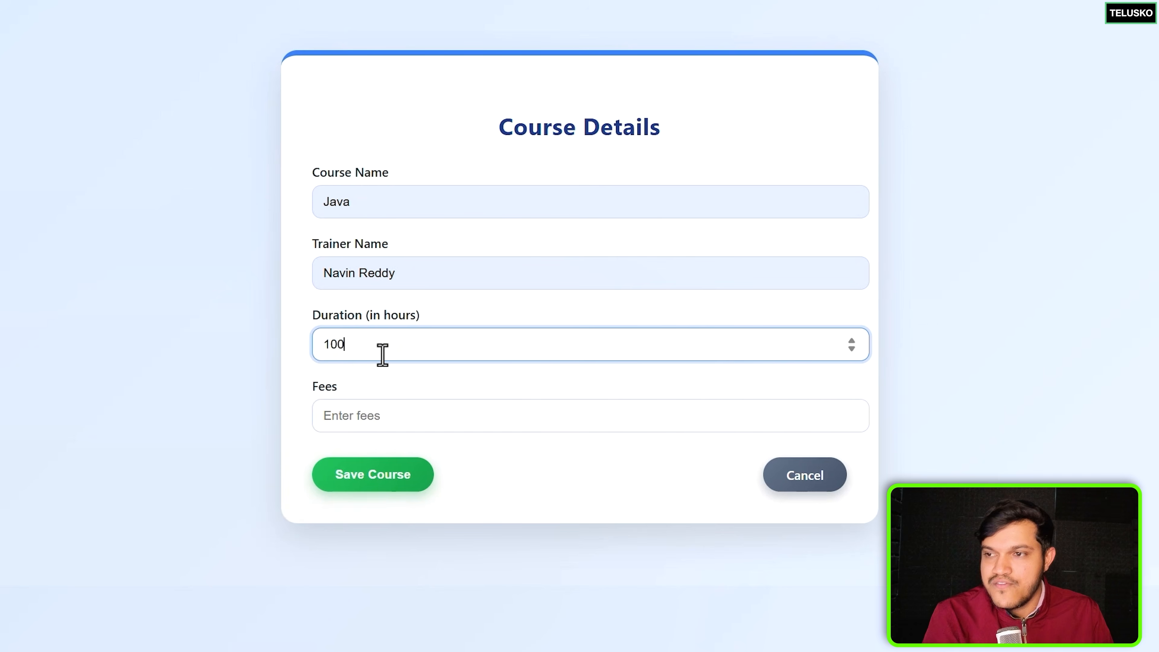
click(358, 414)
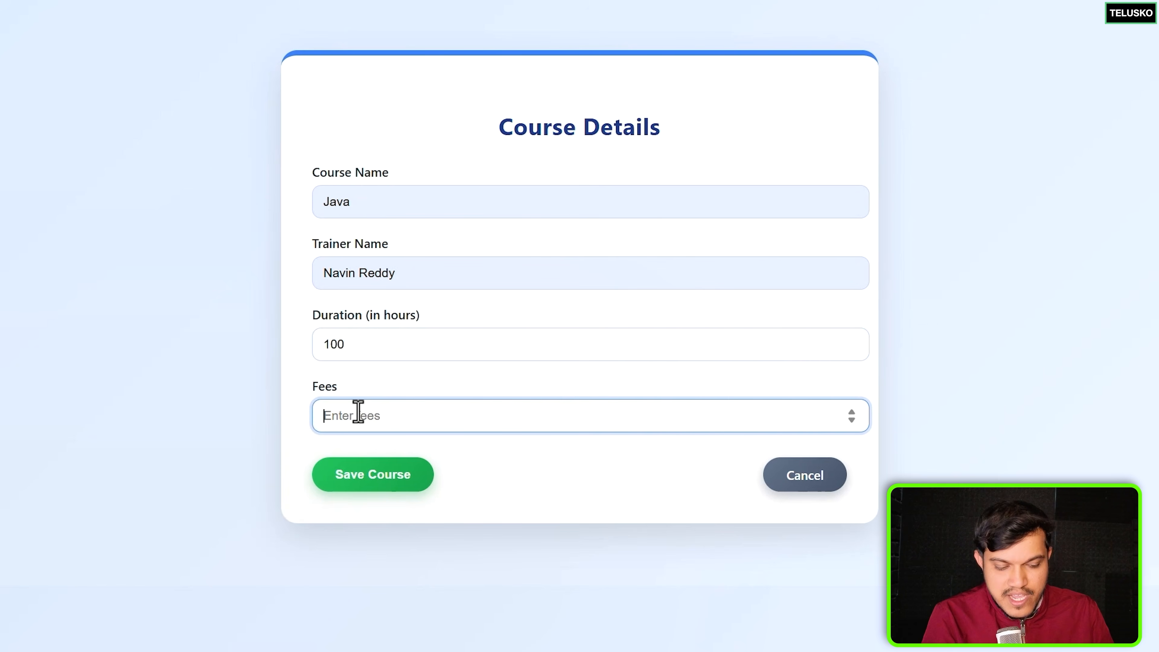
text(6000)
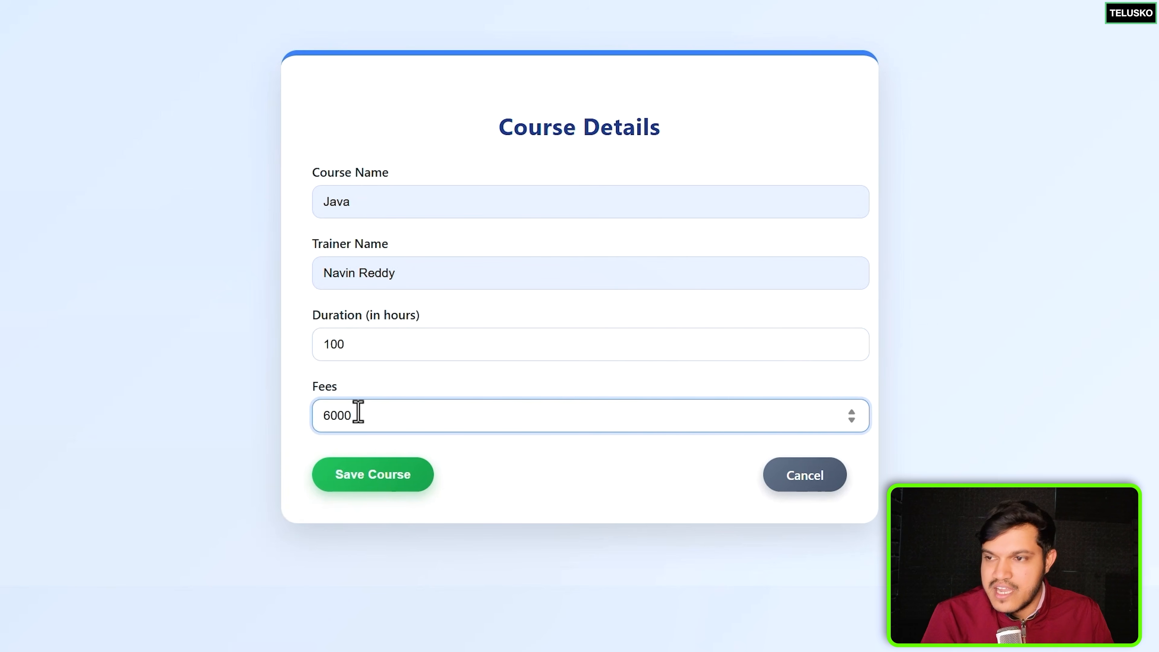
click(373, 484)
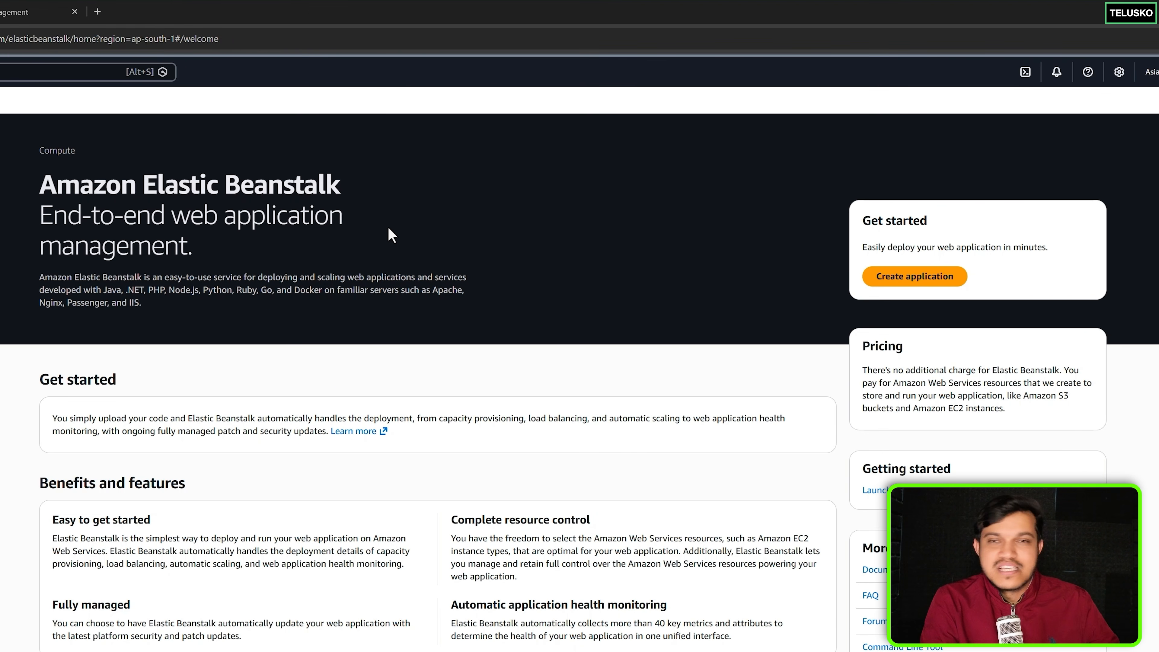
- Start creating an Elastic Beanstalk web server environment and name the application telusko-app
click(910, 280)
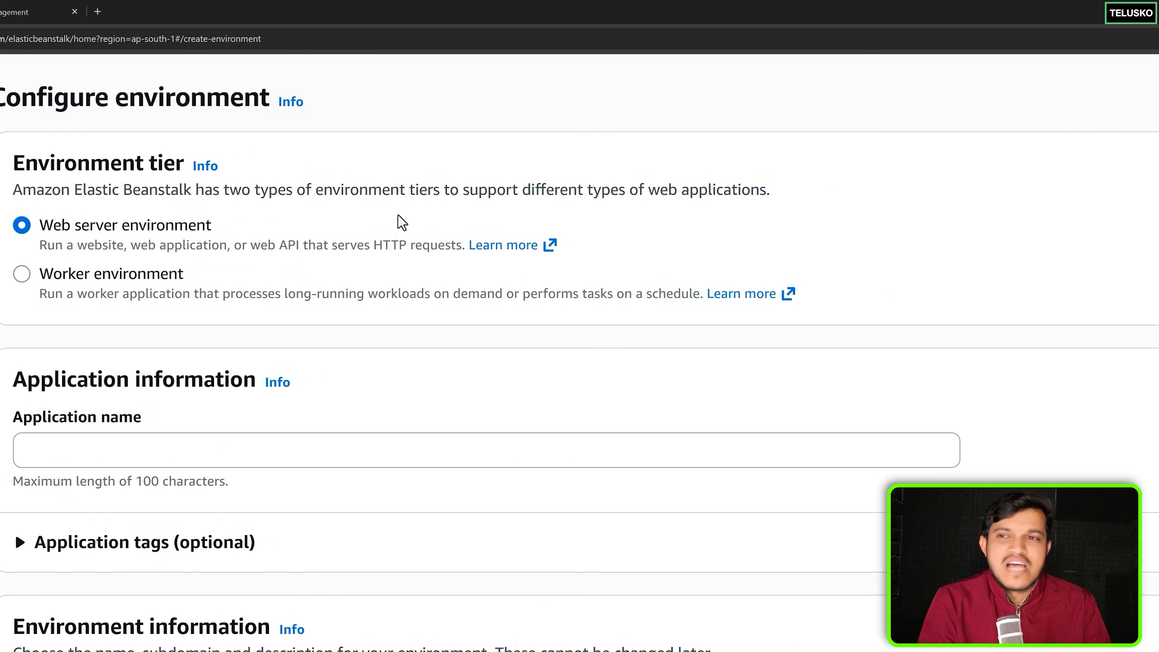
scroll(164, 249, down, 1)
click(58, 378)
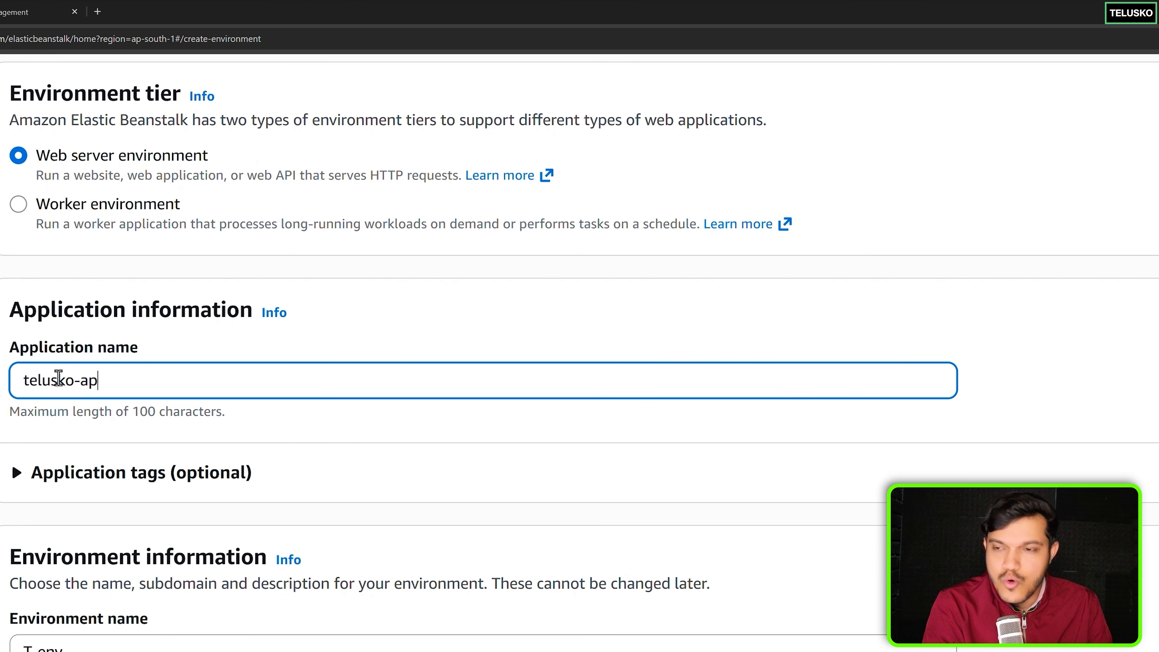
- Review the environment information and choose Java as the environment's platform
scroll(279, 545, down, 7)
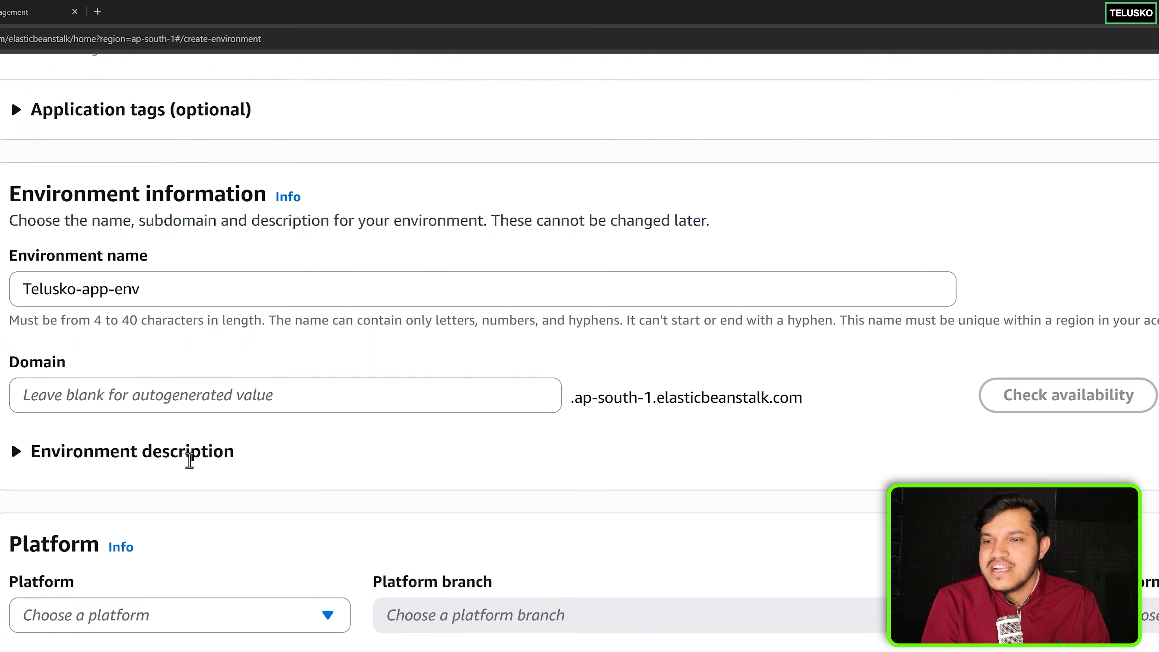
scroll(255, 228, down, 4)
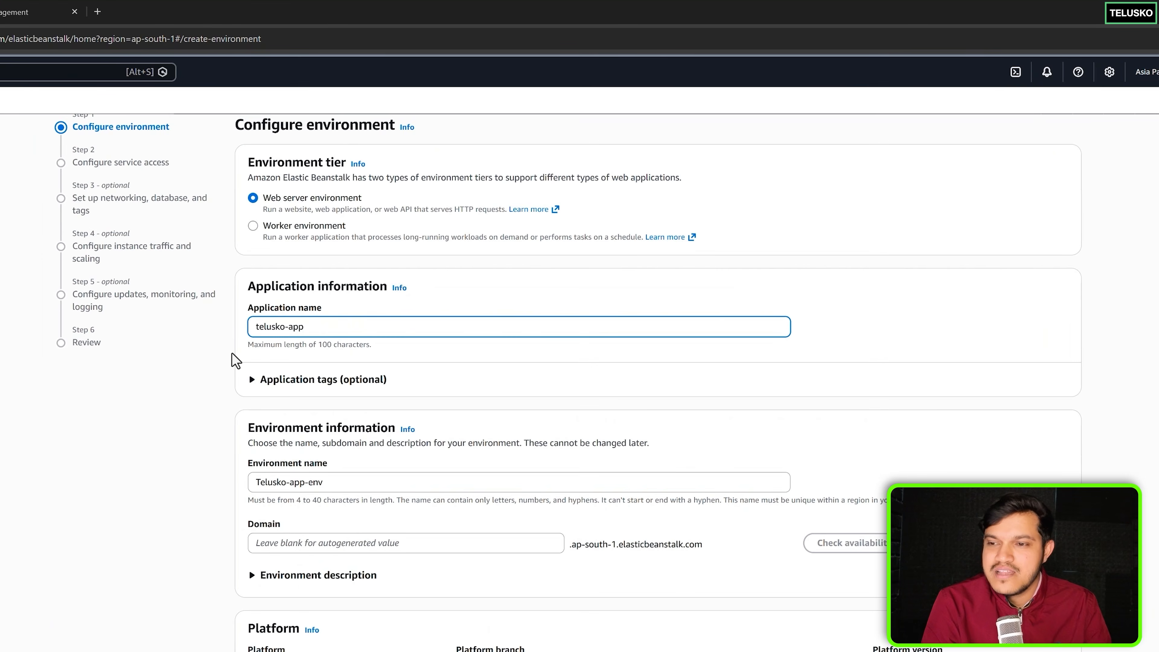
scroll(237, 362, down, 1)
scroll(297, 436, up, 3)
scroll(298, 437, down, 4)
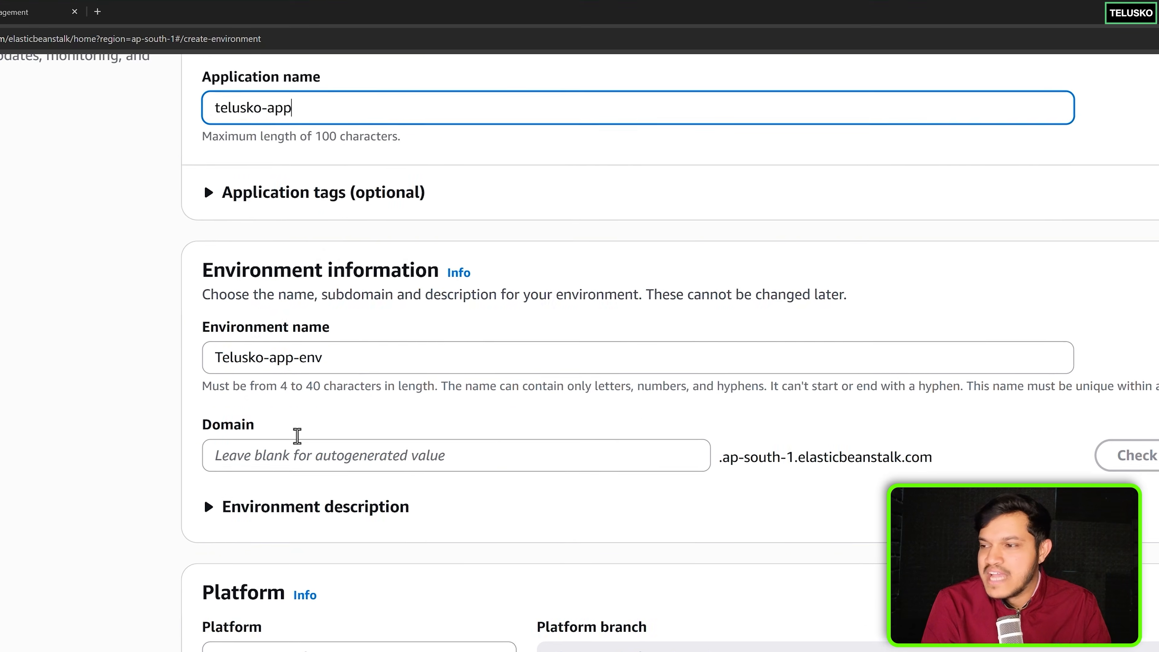
scroll(267, 316, down, 2)
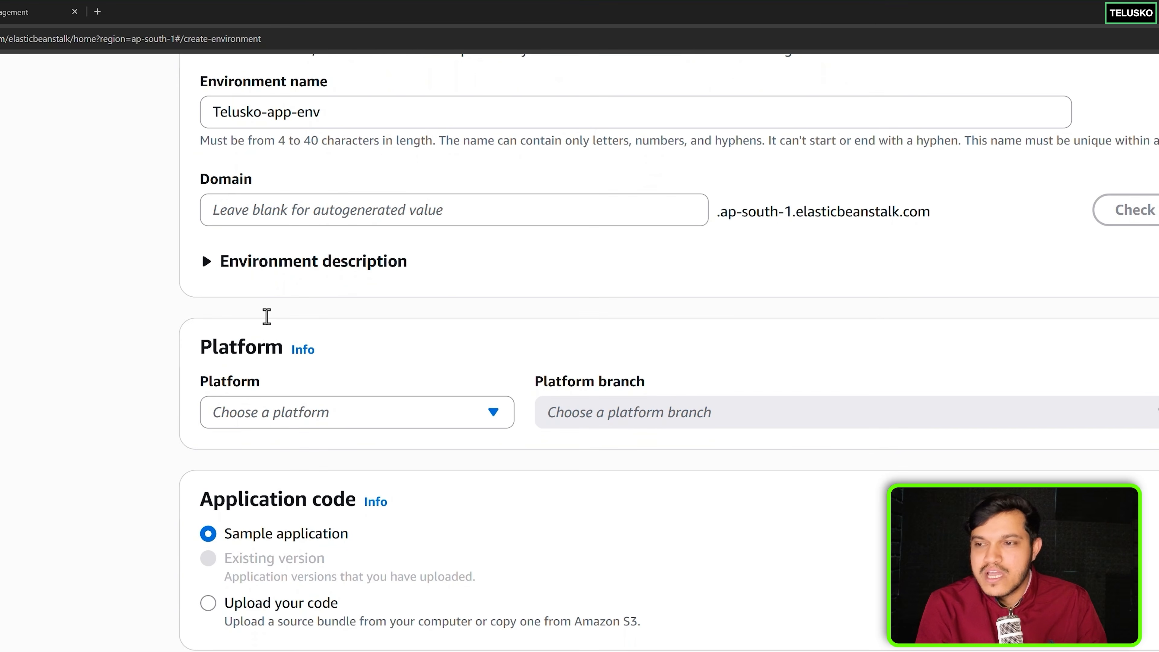
scroll(351, 348, down, 2)
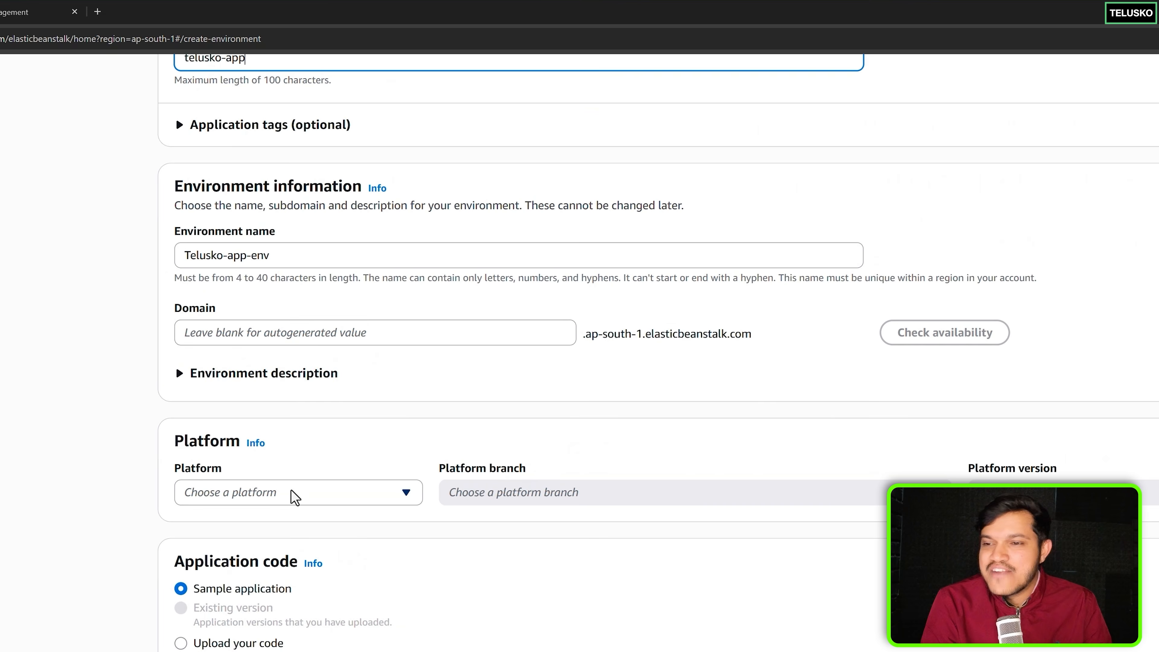
click(287, 498)
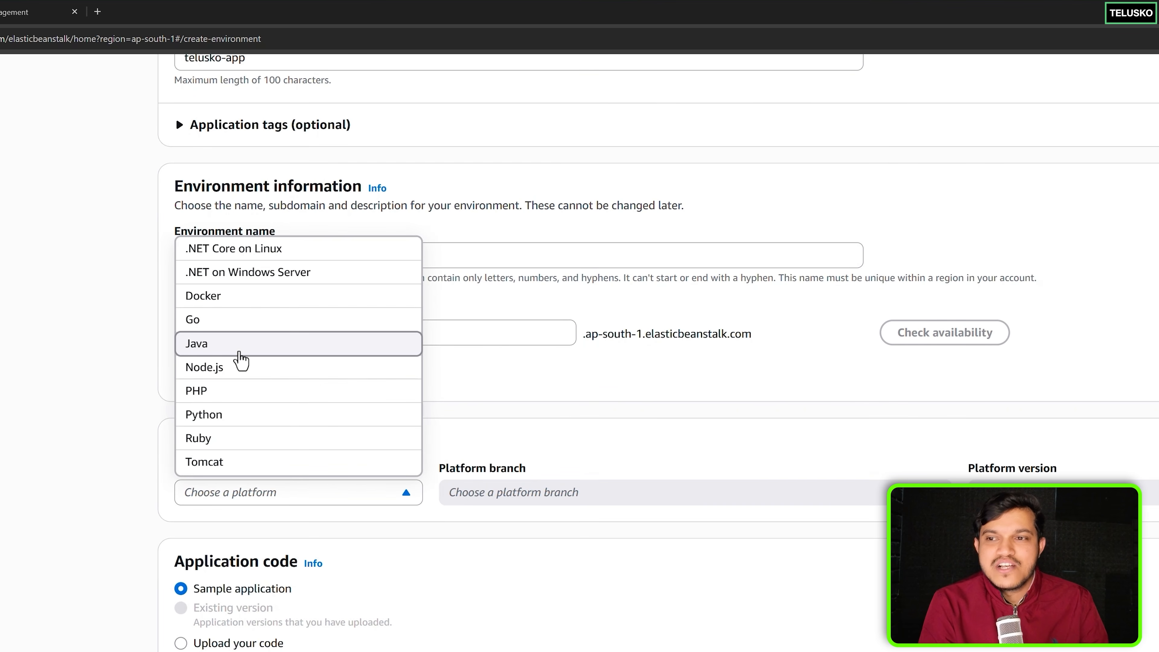
click(200, 345)
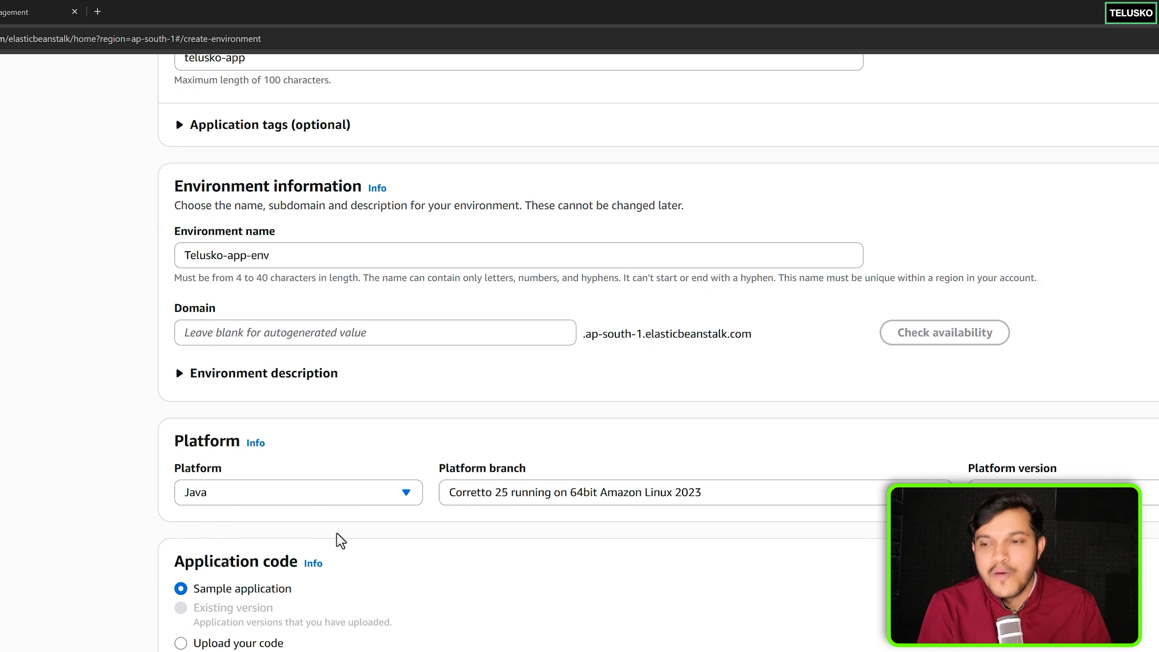
- Set the application code to be uploaded from a local file, with the version label vi
scroll(340, 541, down, 2)
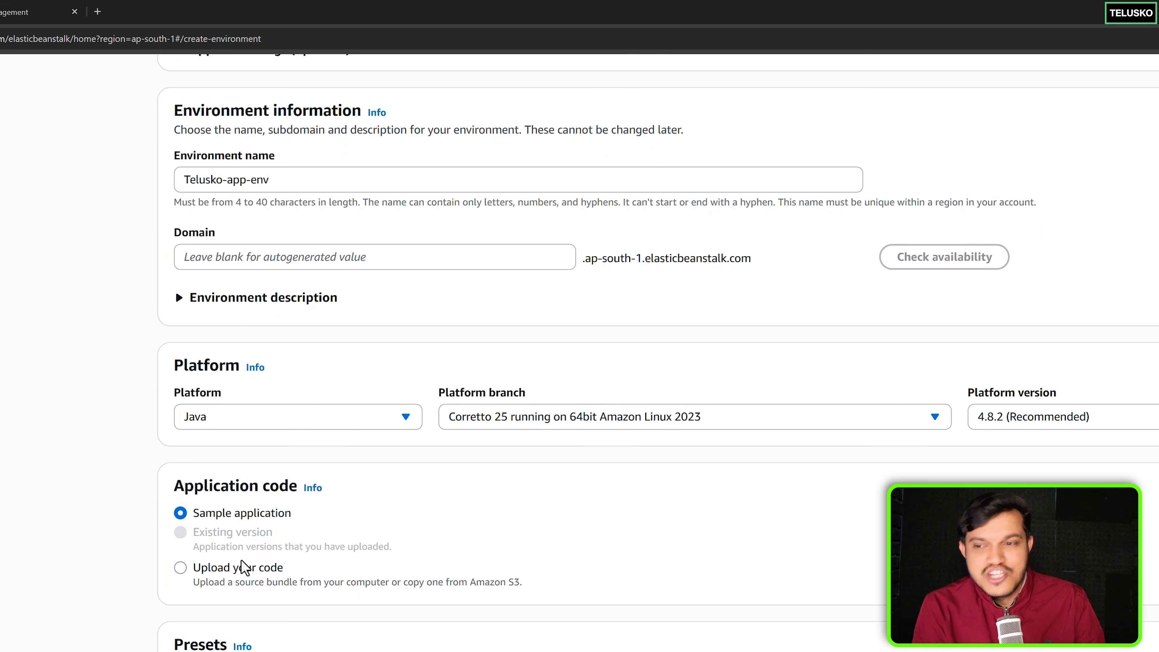
click(211, 572)
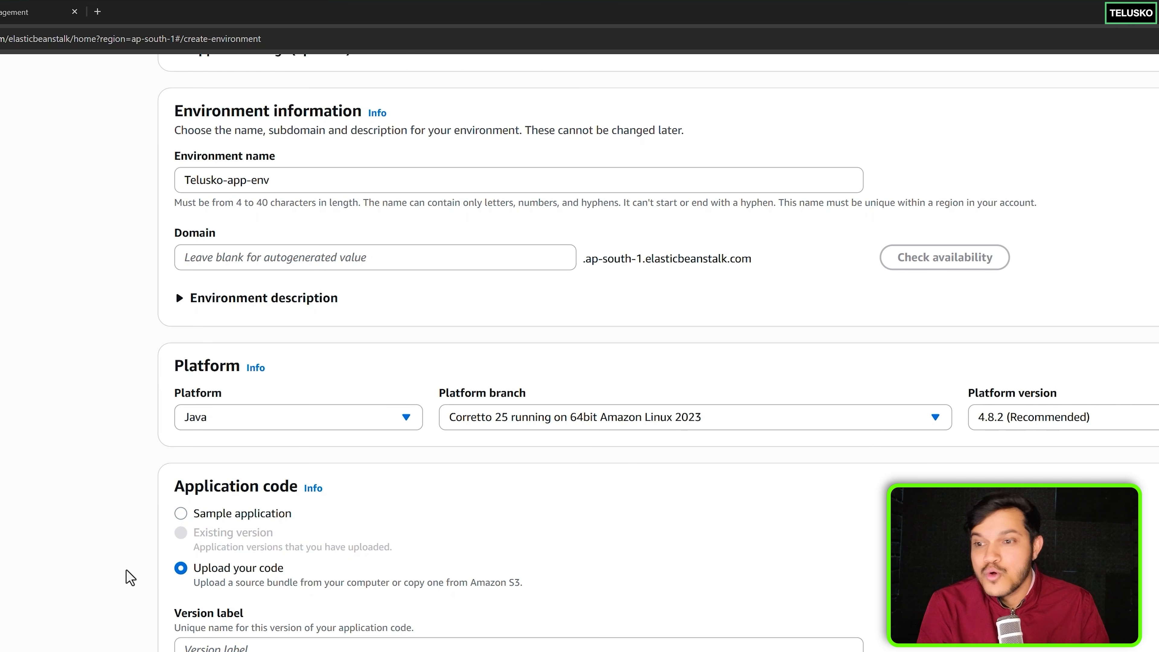
click(192, 648)
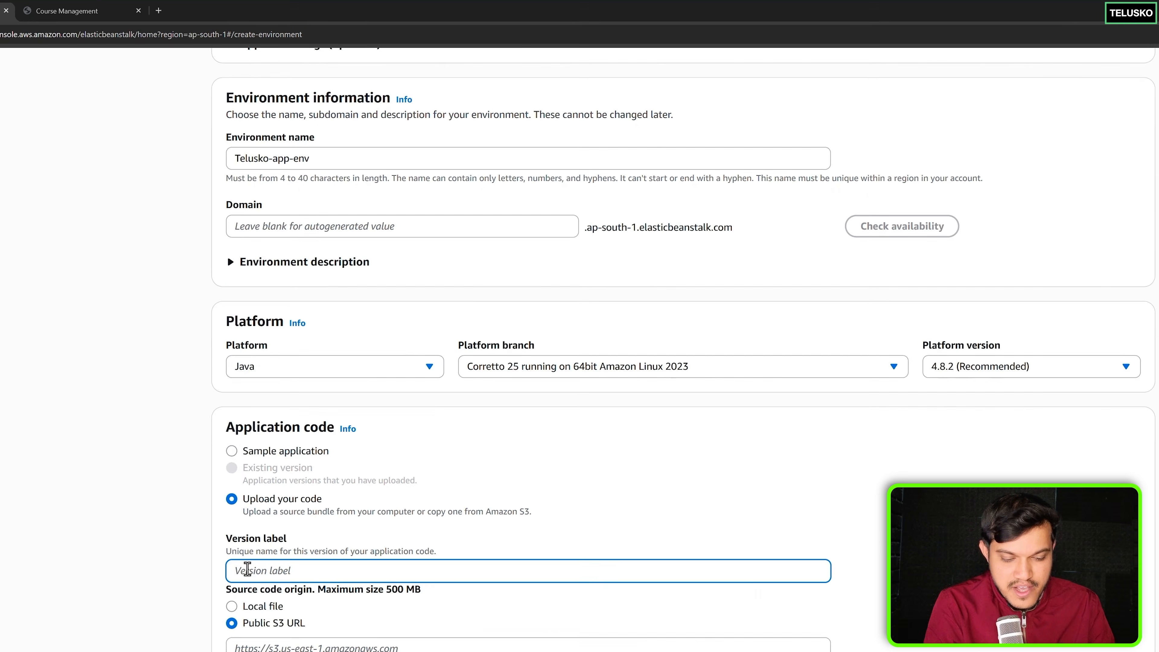
text(vi)
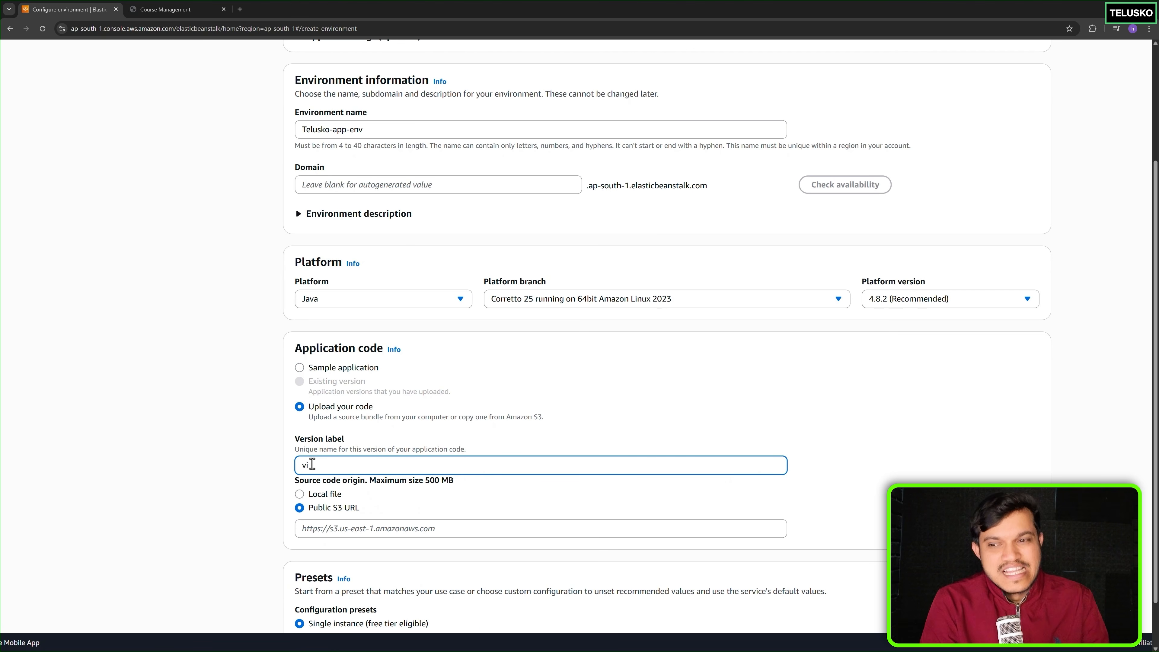
click(324, 495)
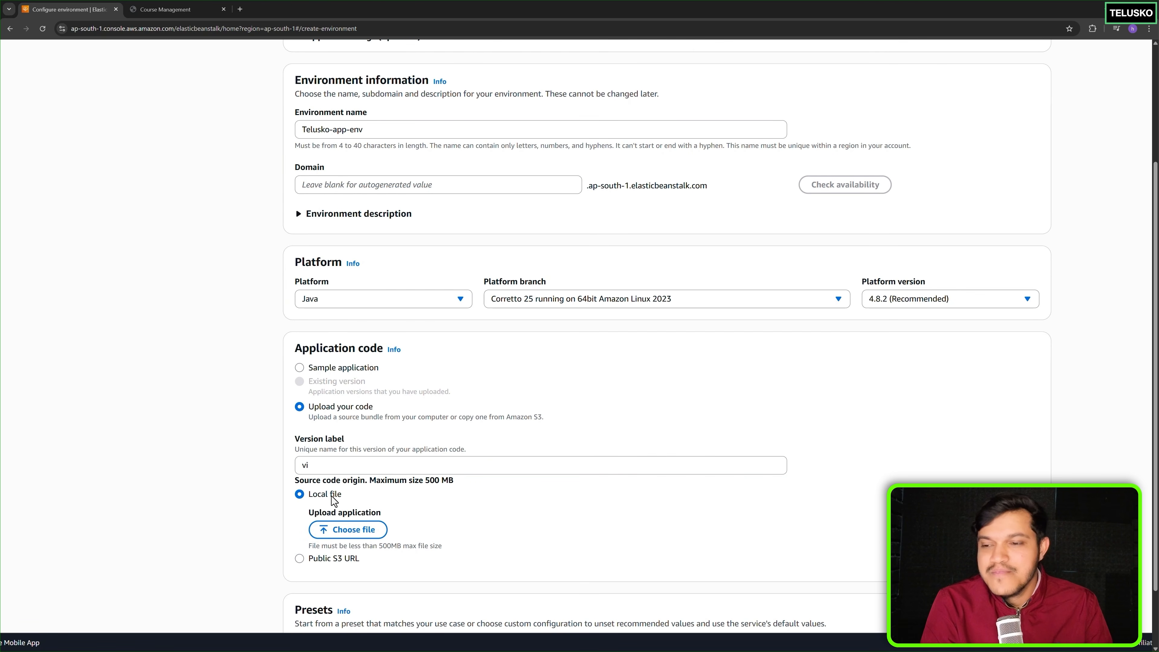
scroll(333, 500, down, 1)
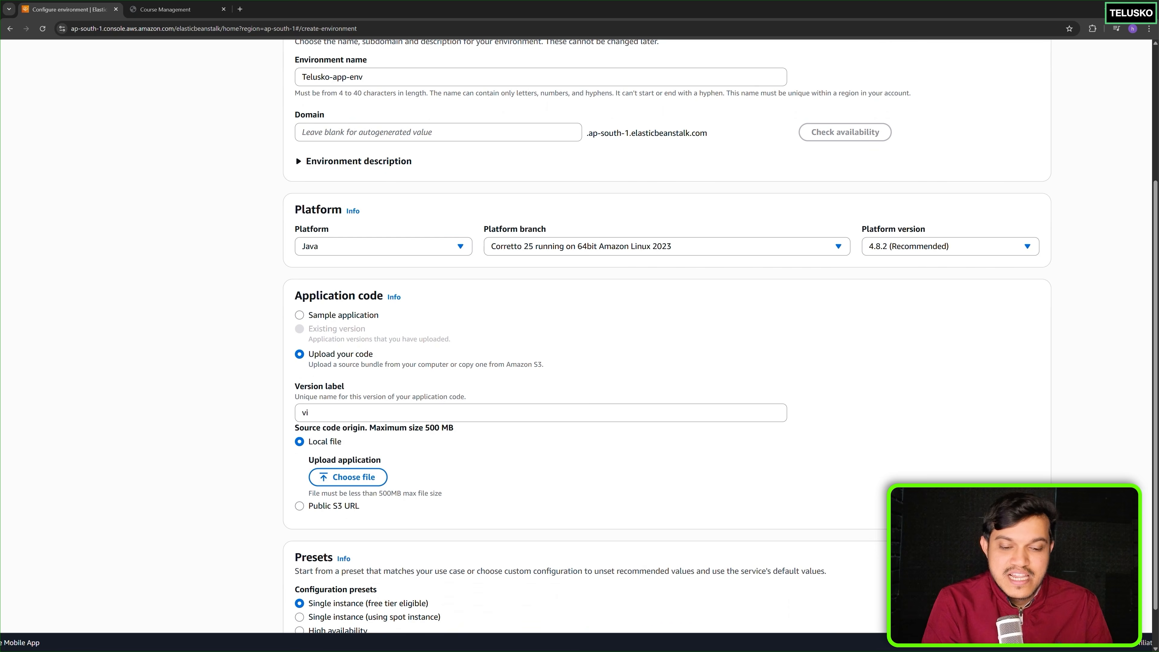
- Switch to Eclipse, set server.port to 5000 in application.properties, and save the file
key(alt+Tab)
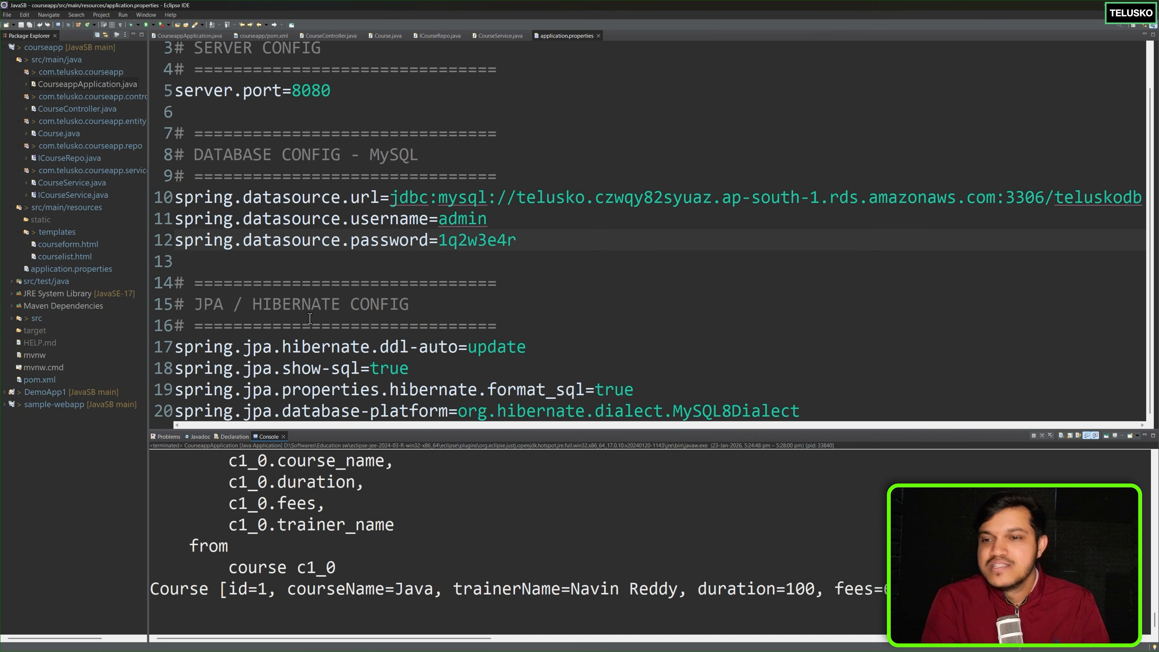
click(332, 91)
key(BackSpace)
key(BackSpace)
key(BackSpace)
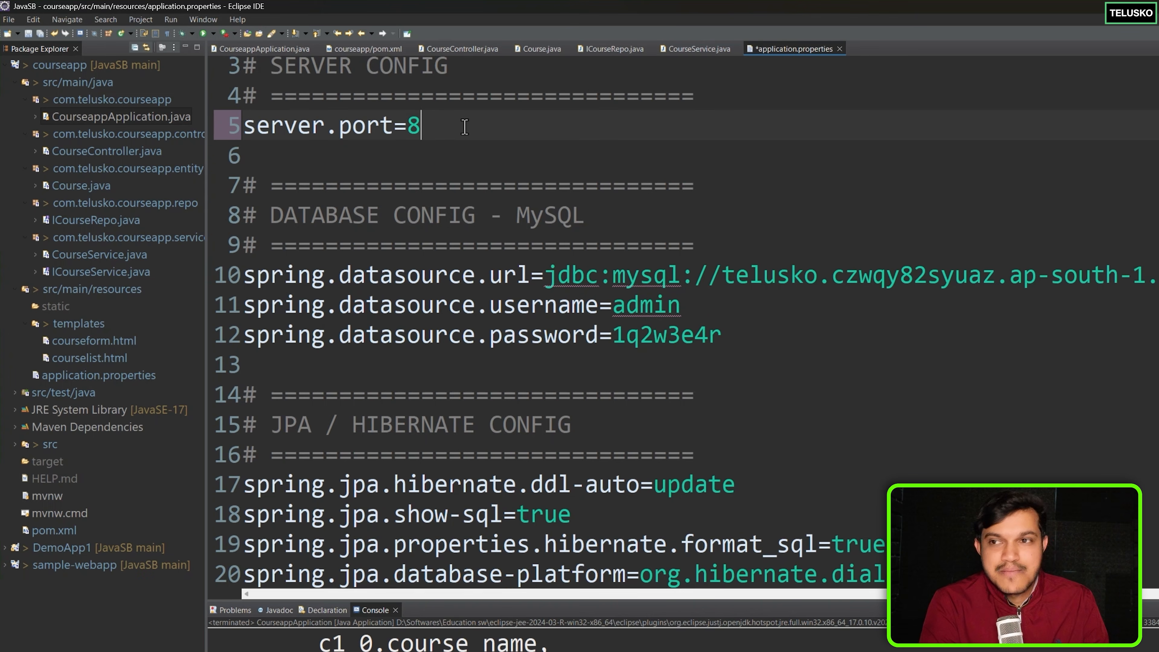
key(BackSpace)
text(5000)
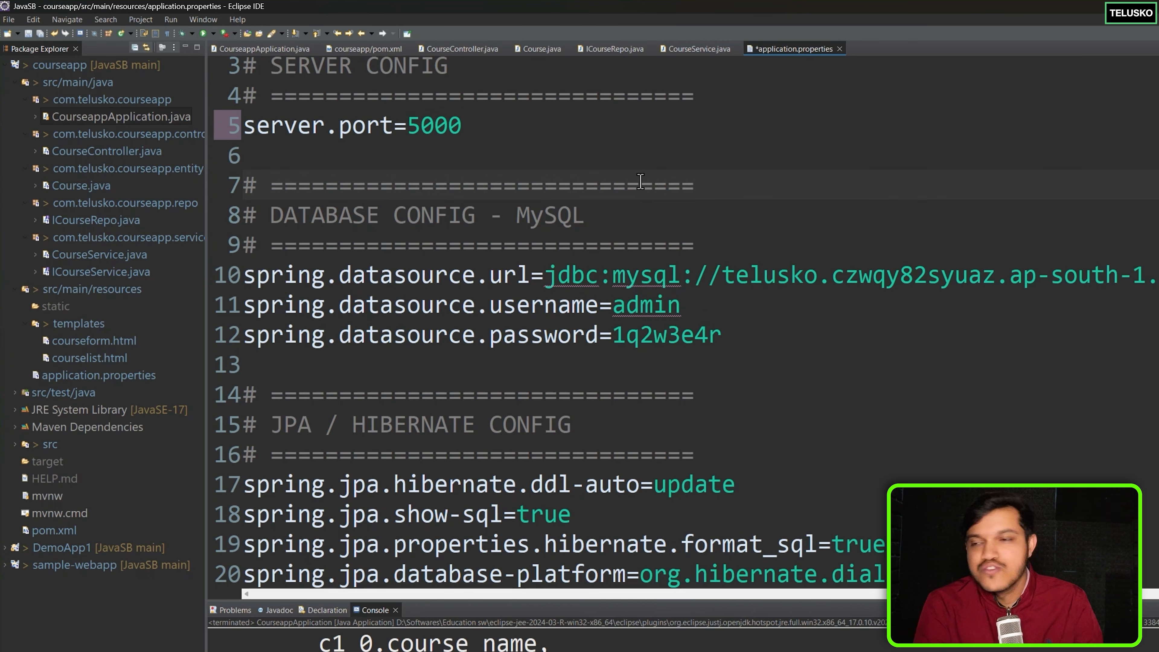
key(ctrl+s)
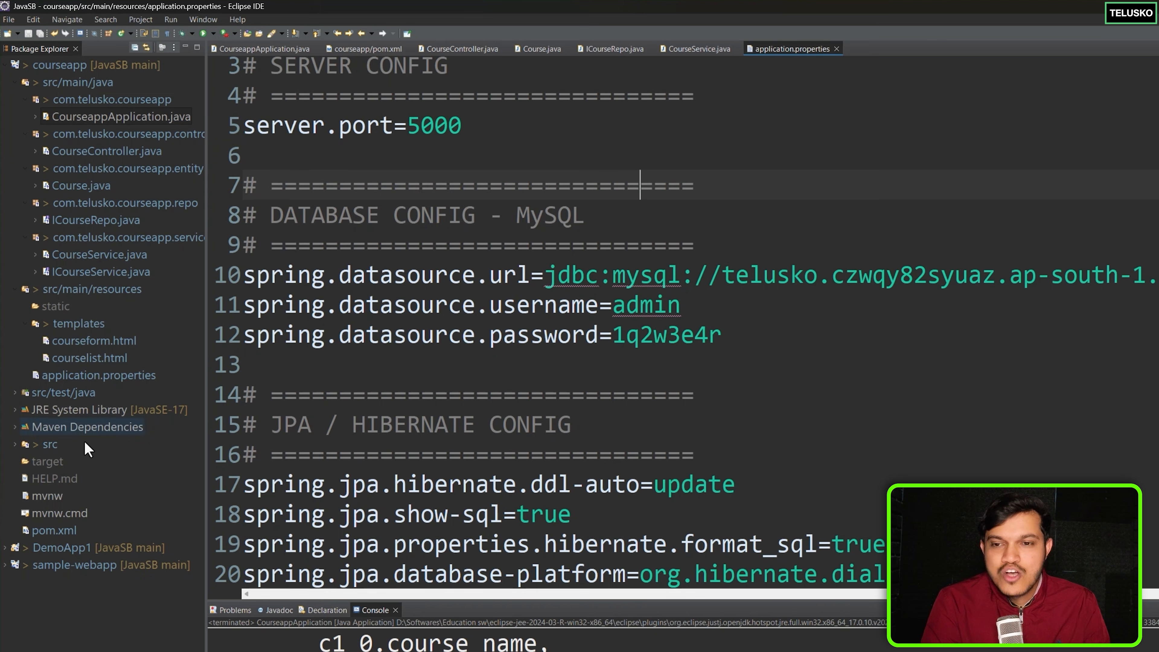
- Add <finalName>courseapp</finalName> inside the build element of pom.xml, above the plugins, and save the file
double_click(48, 530)
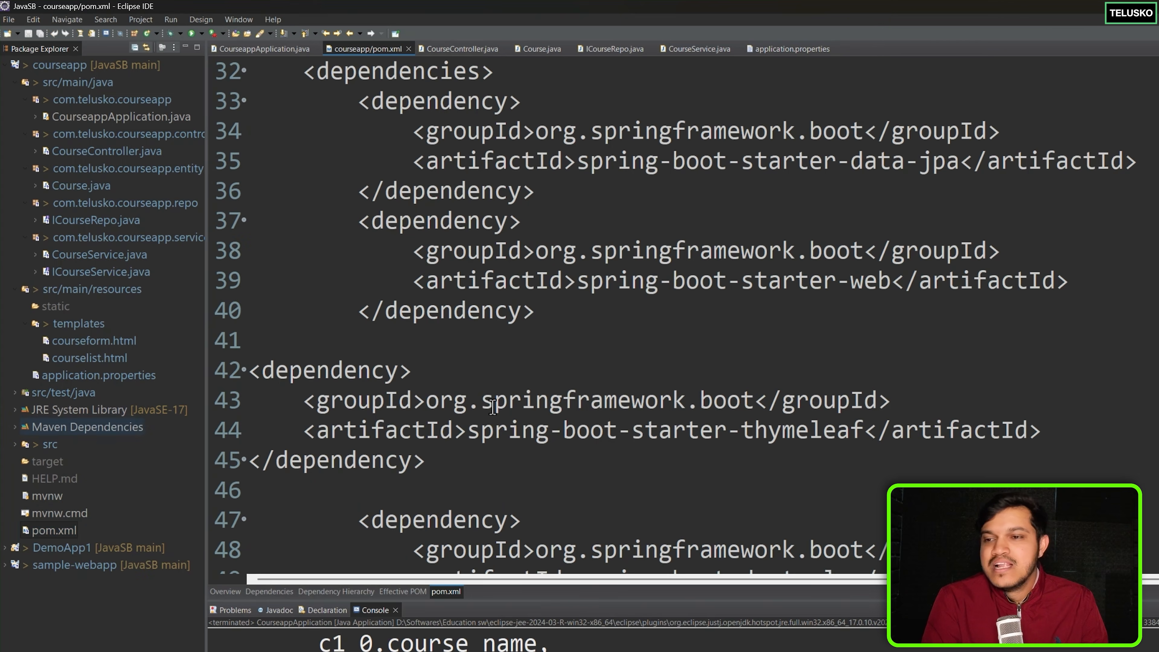
scroll(492, 408, down, 9)
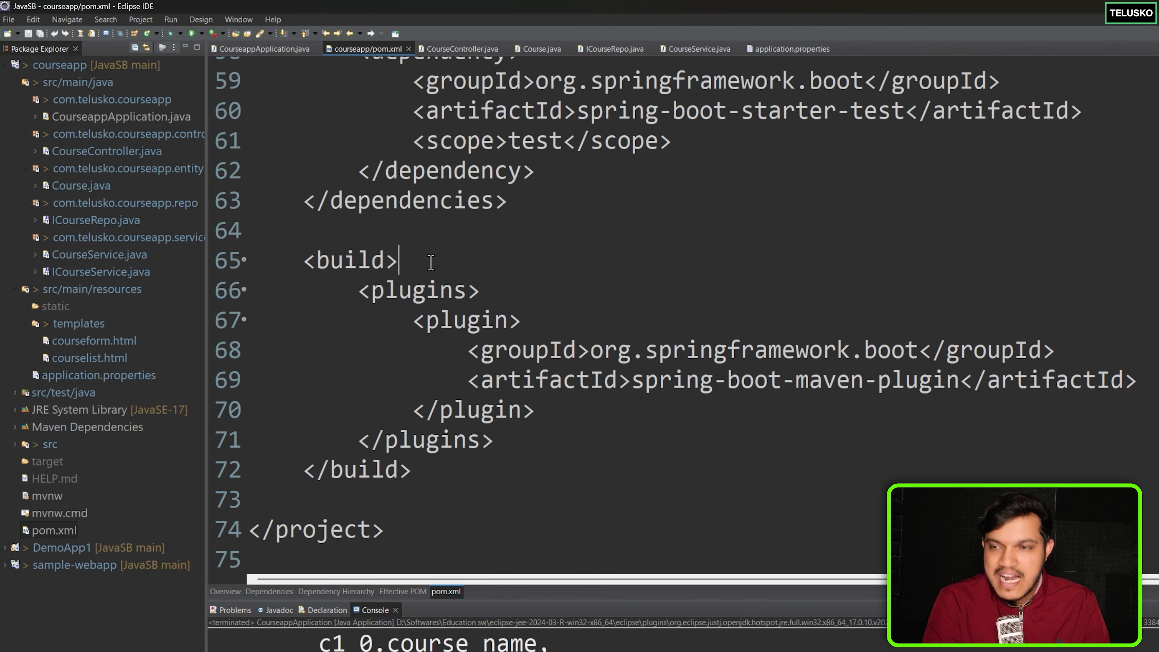
key(Return)
scroll(431, 262, down, 1)
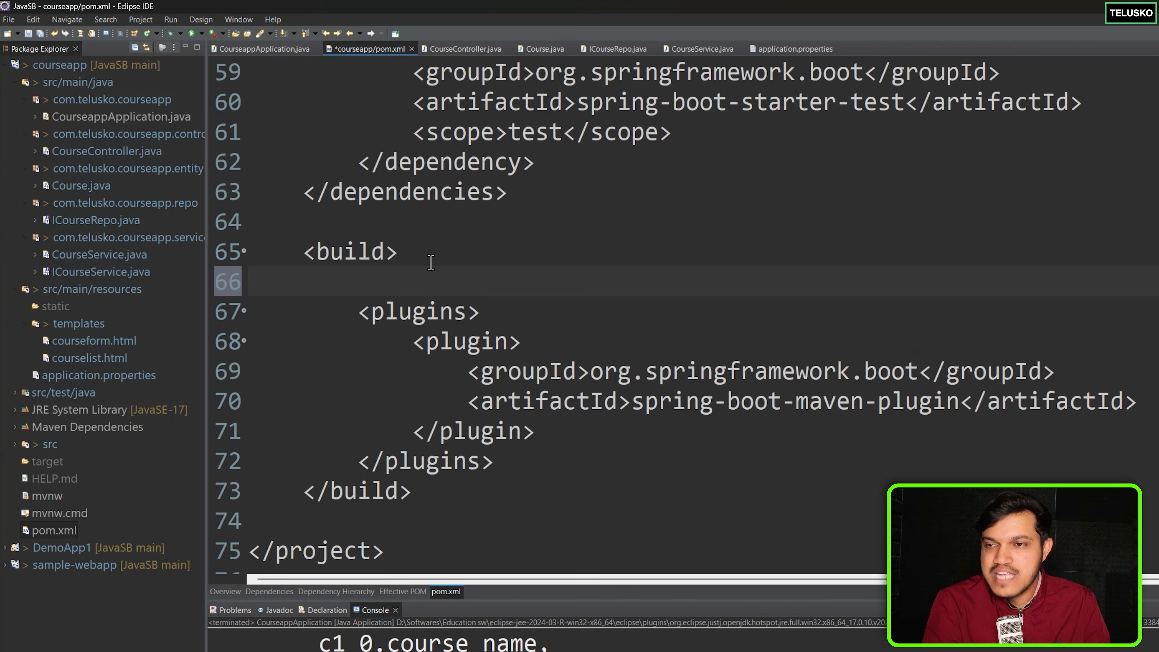
text(<finalName>courseapp</finalName>)
click(740, 328)
key(ctrl+s)
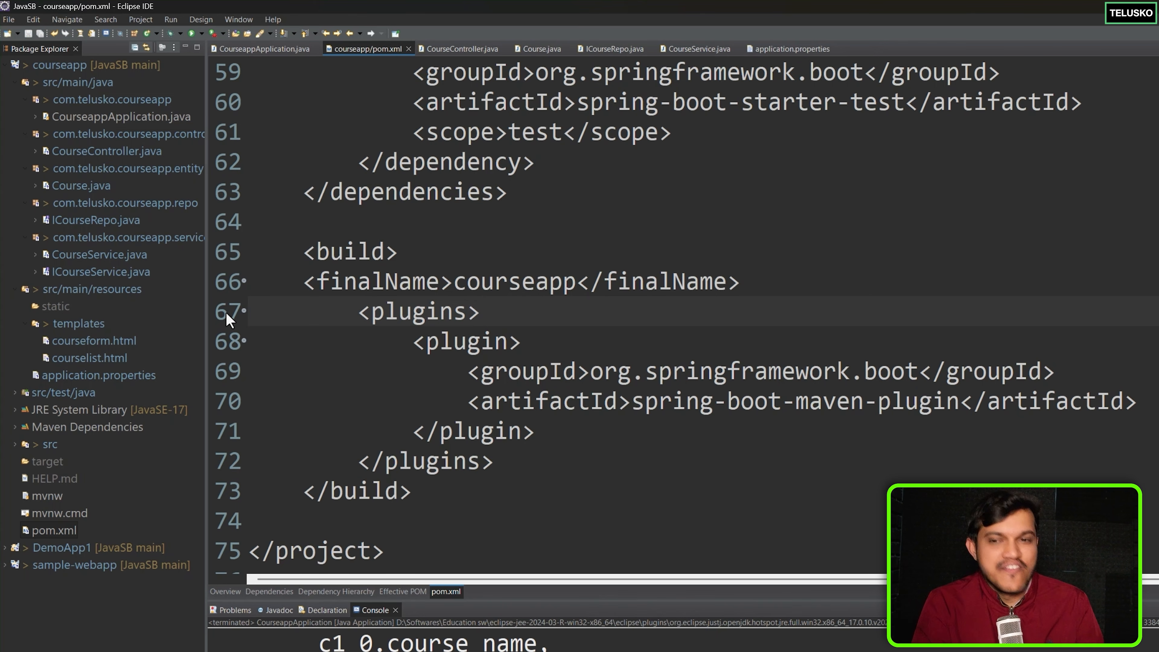
- Update the courseapp Maven project from its pom.xml, keeping the default update options
right_click(47, 528)
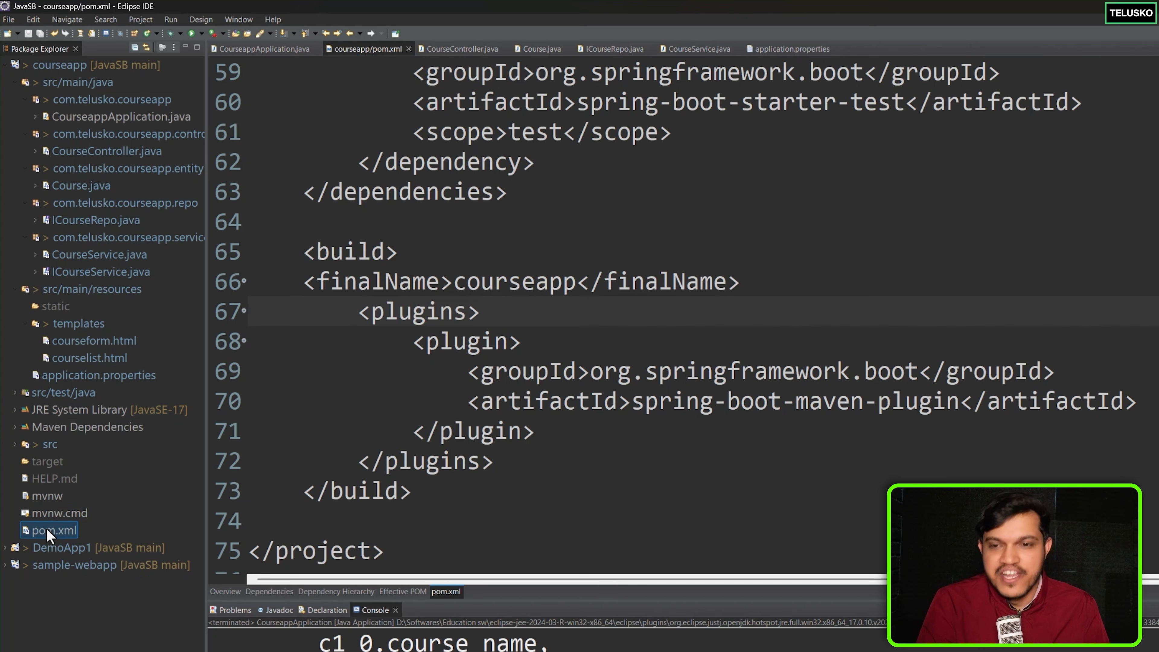
mouse_move(92, 425)
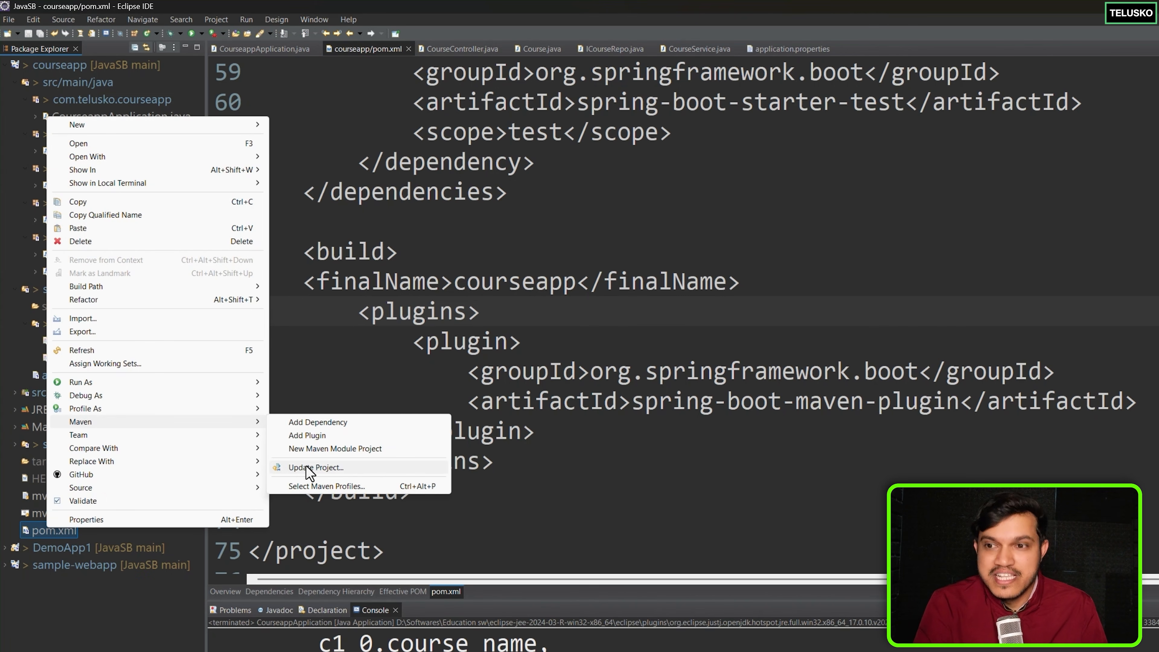
click(315, 467)
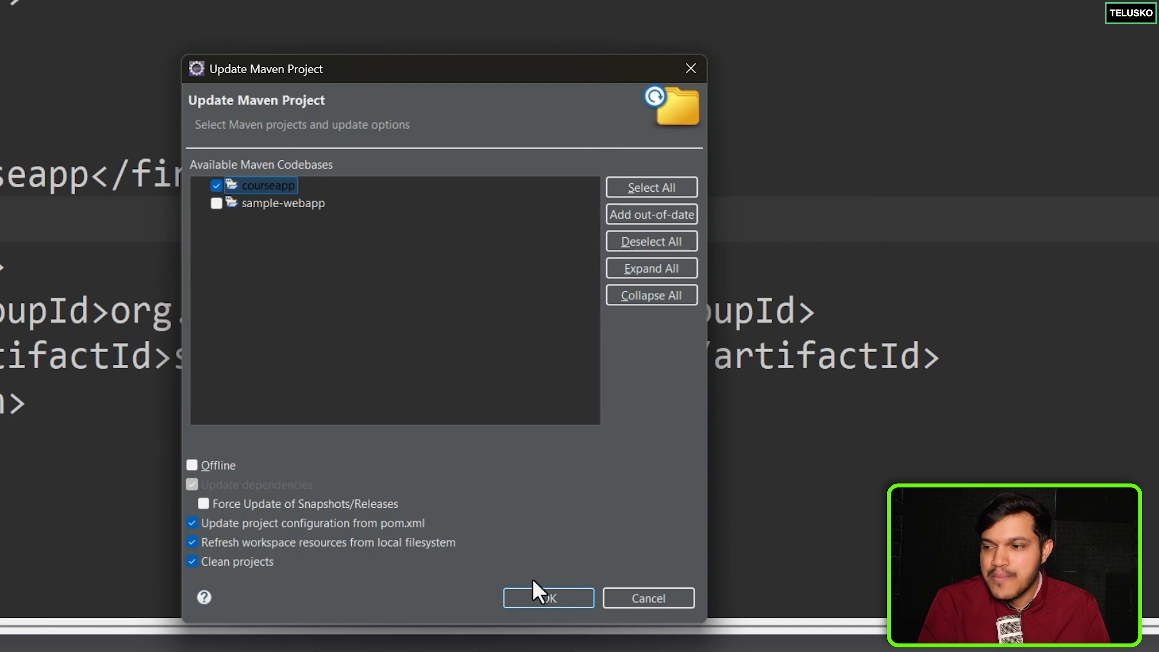
click(538, 597)
scroll(686, 265, up, 12)
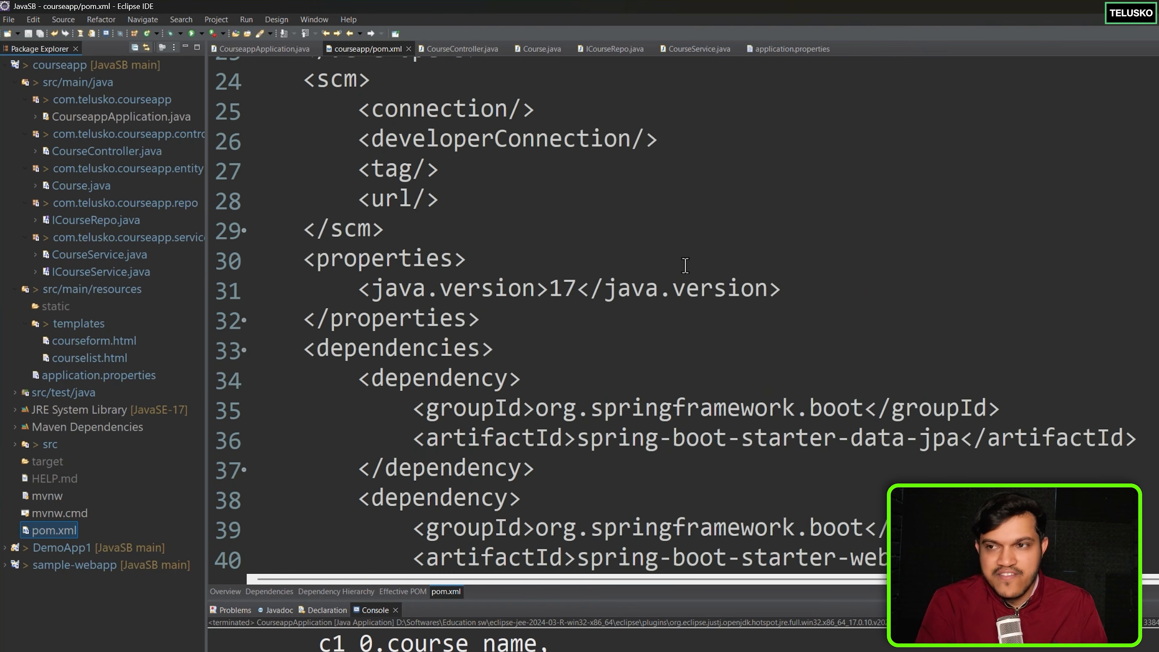
scroll(685, 265, up, 7)
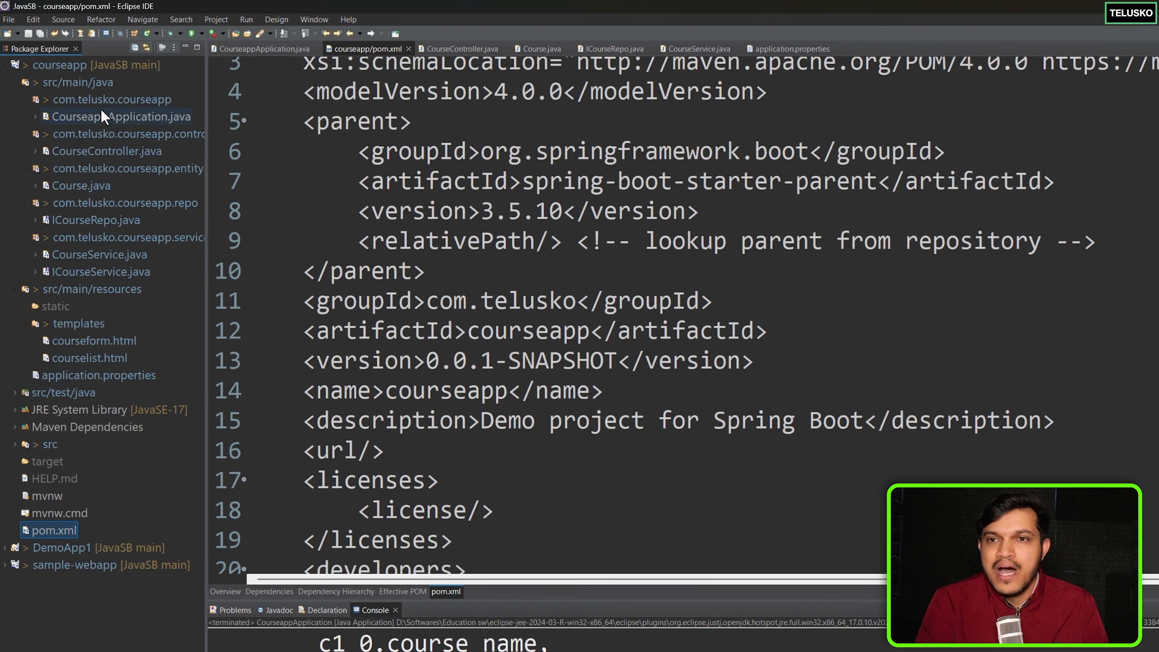
- Run a Maven build on the courseapp project with the goals clean package, and refresh the project
right_click(56, 69)
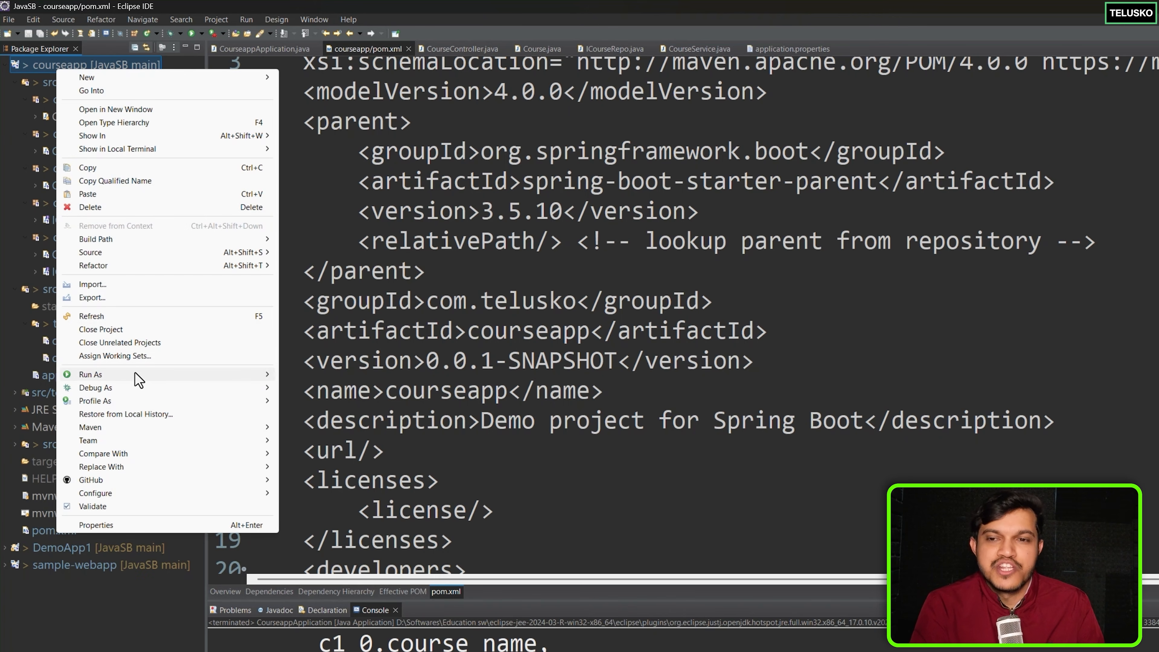
mouse_move(134, 373)
click(314, 400)
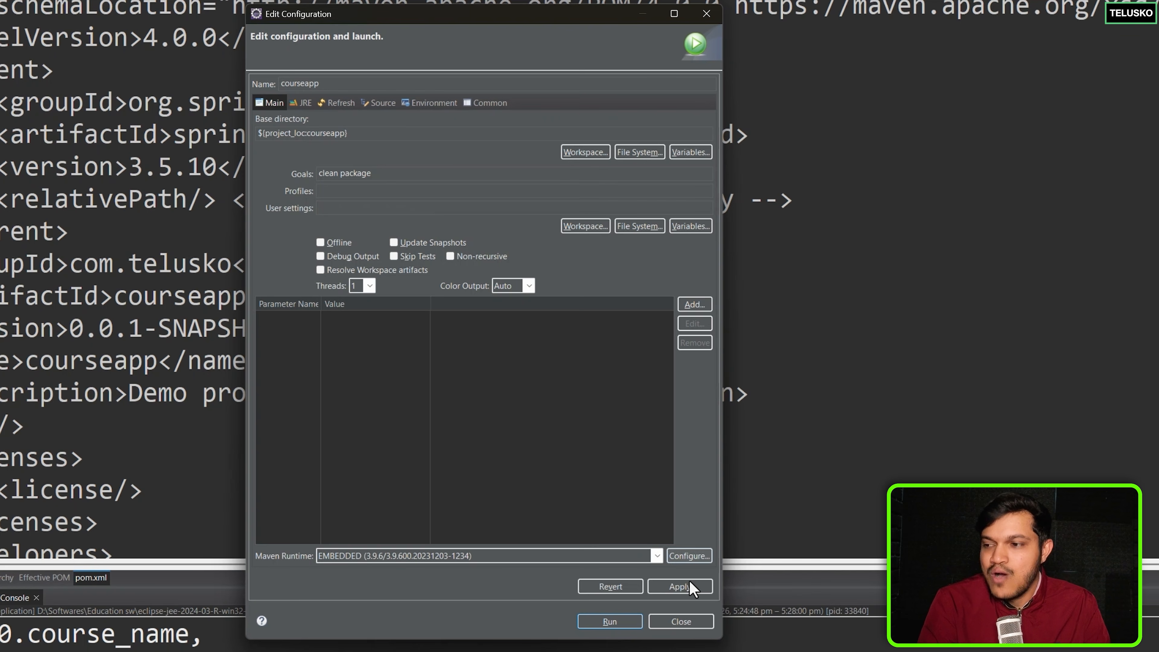
click(610, 622)
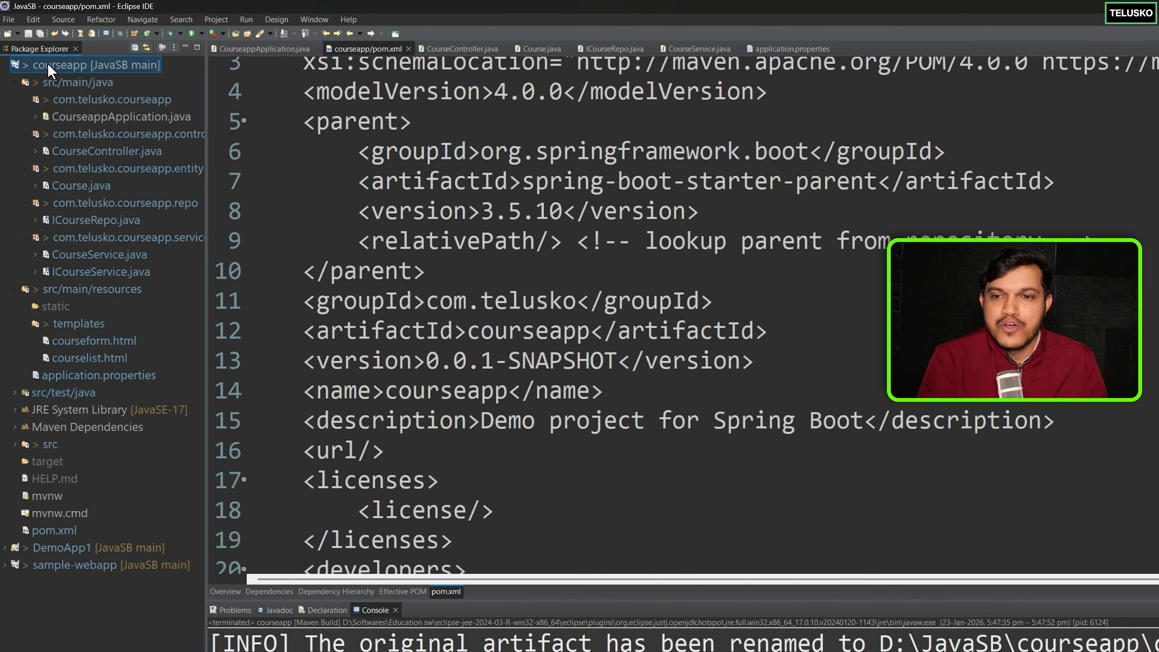
right_click(35, 47)
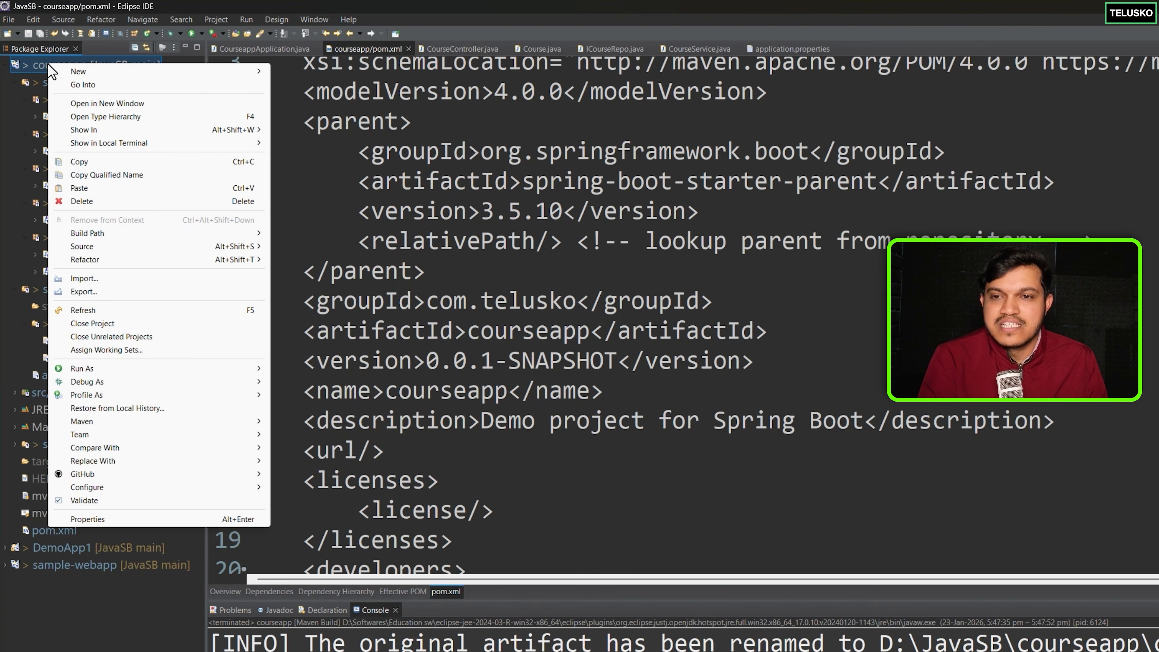
click(79, 310)
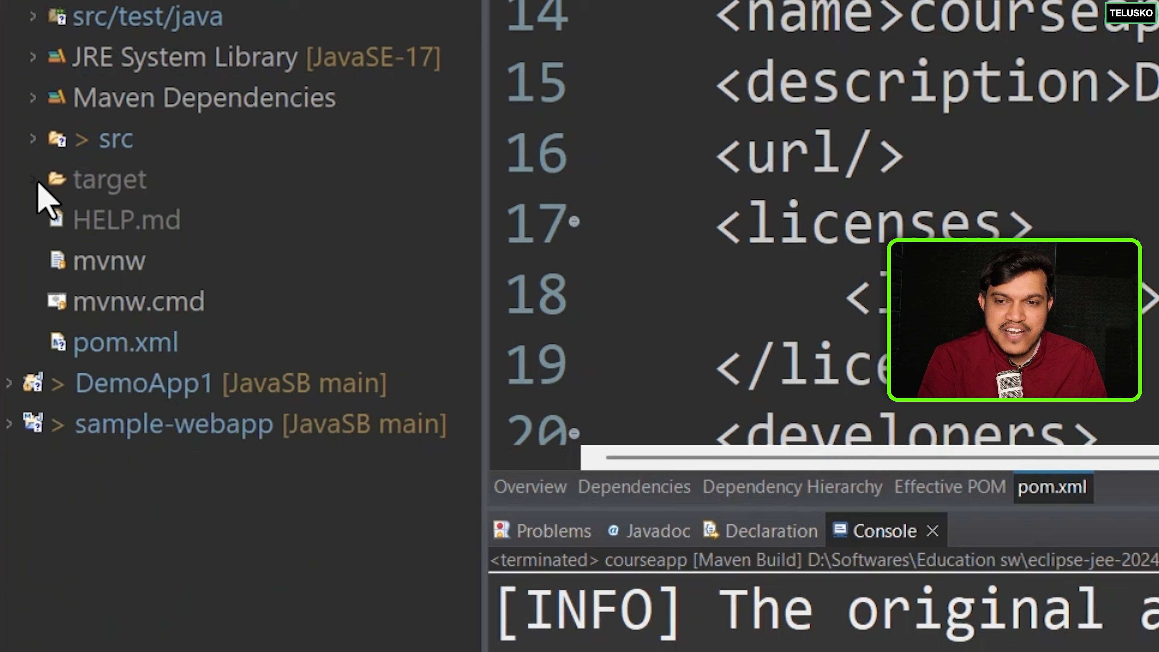
click(19, 402)
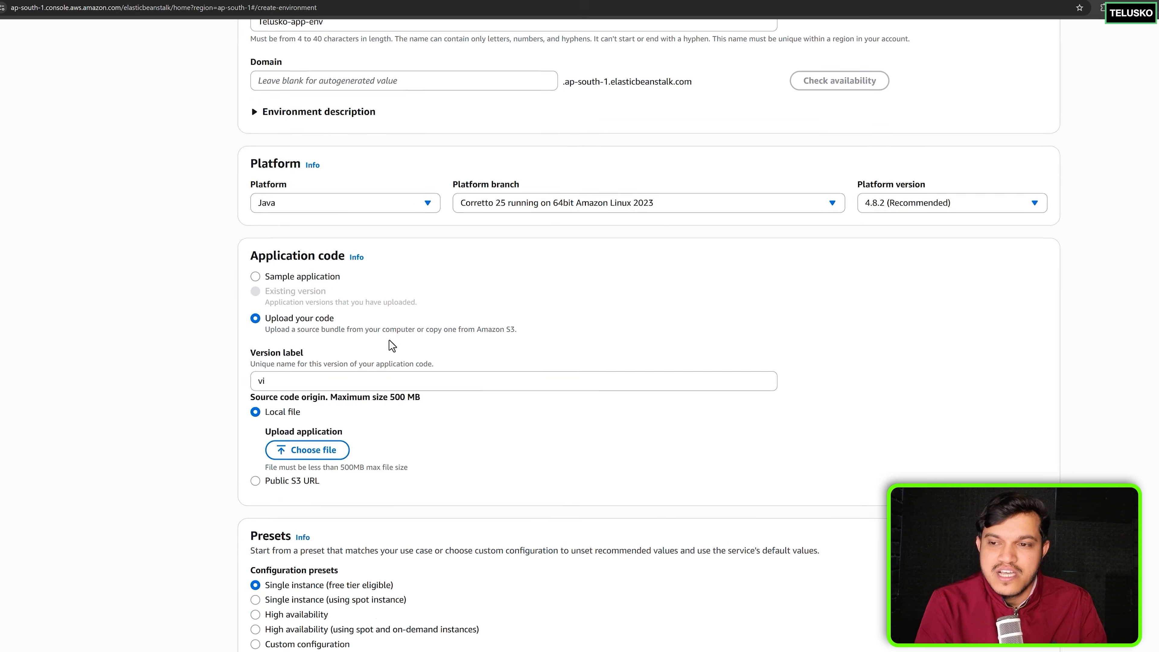
- Back in the browser, correct the version label of the application code to v1
click(273, 382)
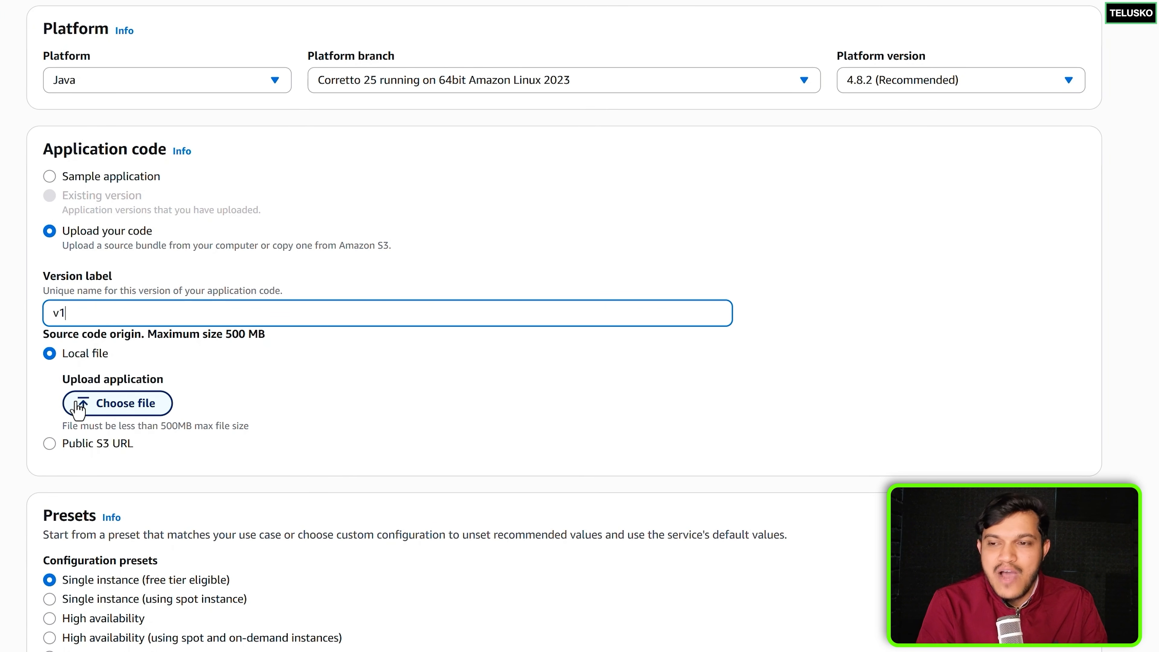
- Choose courseapp.jar from the target folder of the courseapp project on drive D: as the local application file to upload
click(111, 411)
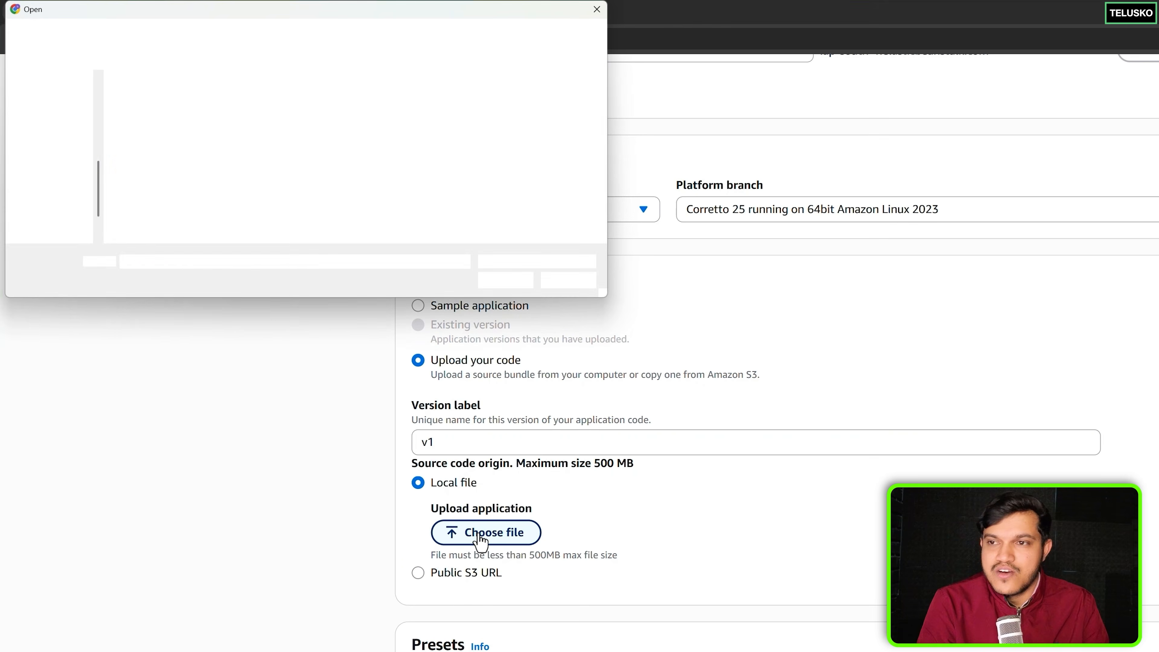
click(68, 222)
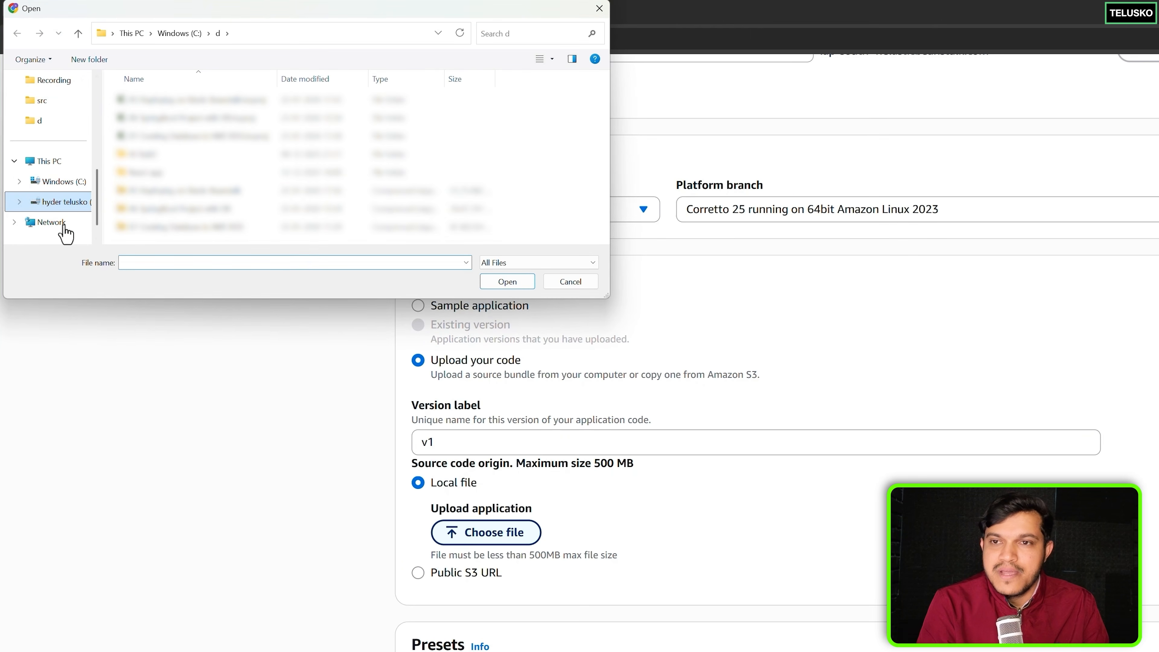
scroll(223, 146, down, 2)
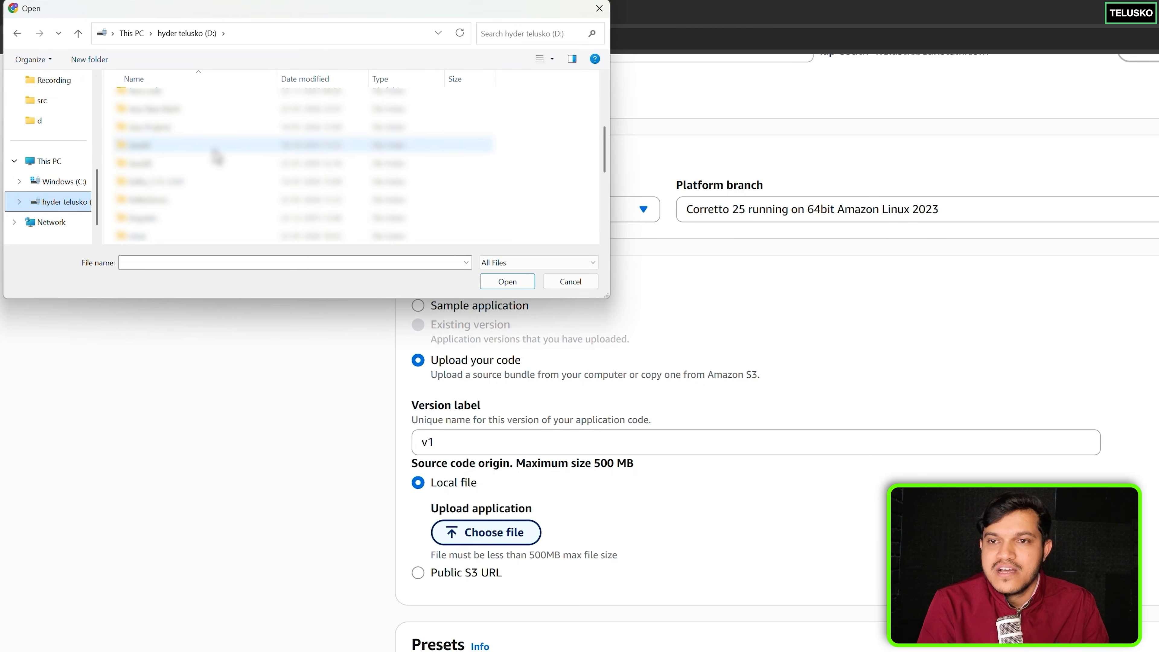
double_click(172, 166)
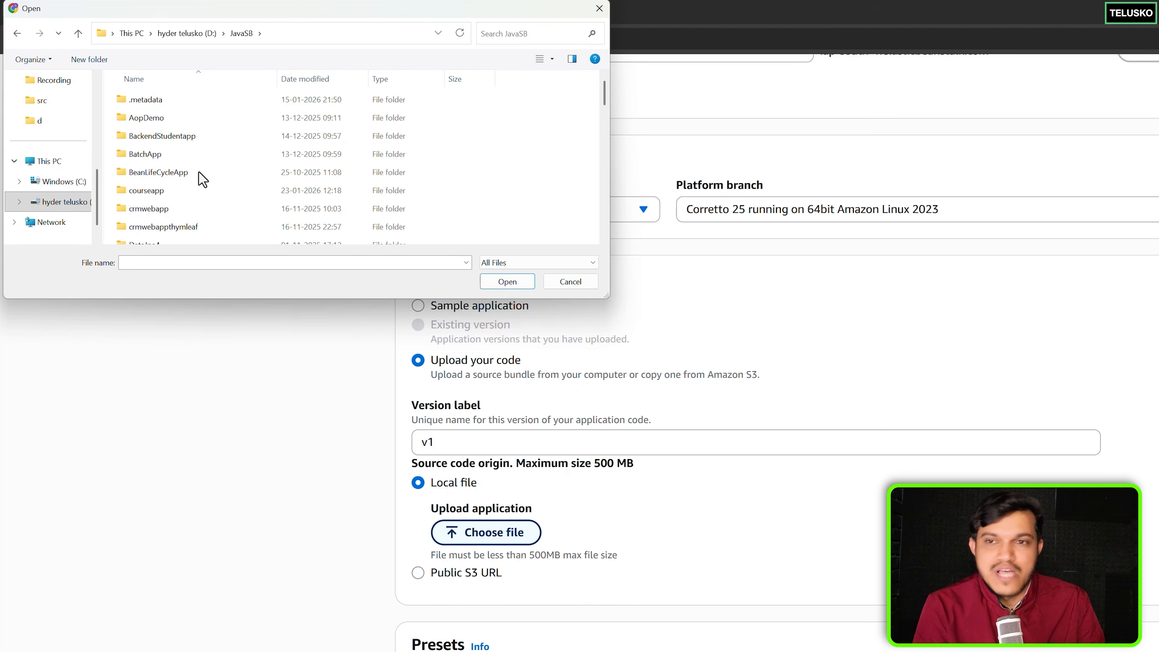
scroll(200, 179, down, 3)
scroll(201, 179, up, 1)
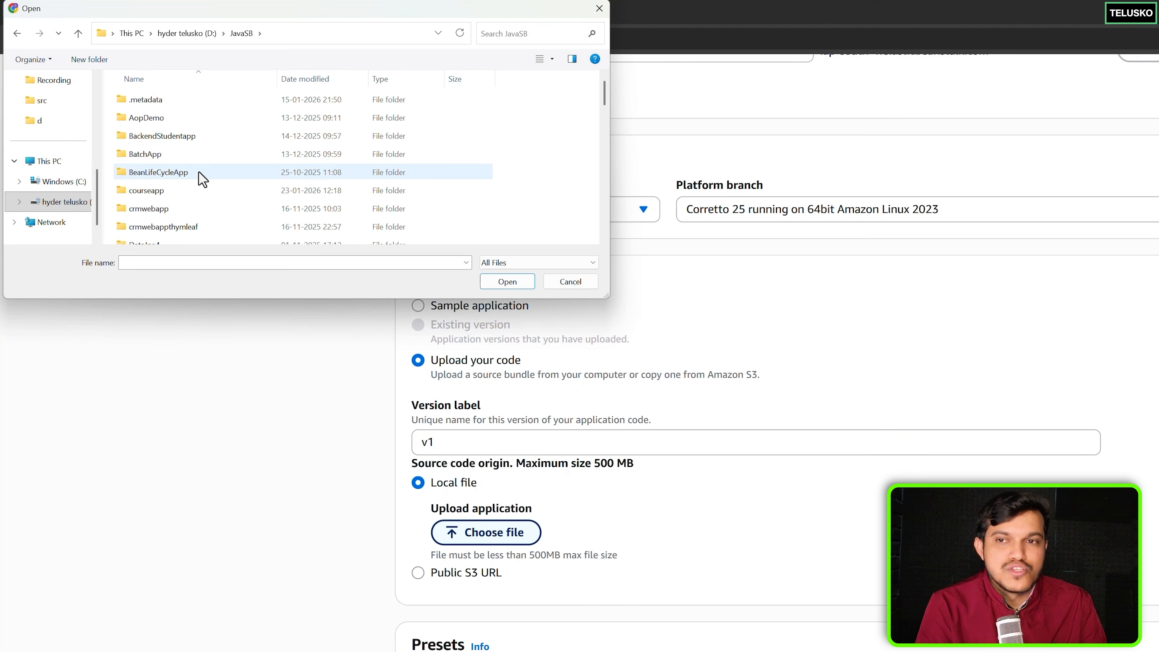
scroll(165, 176, up, 1)
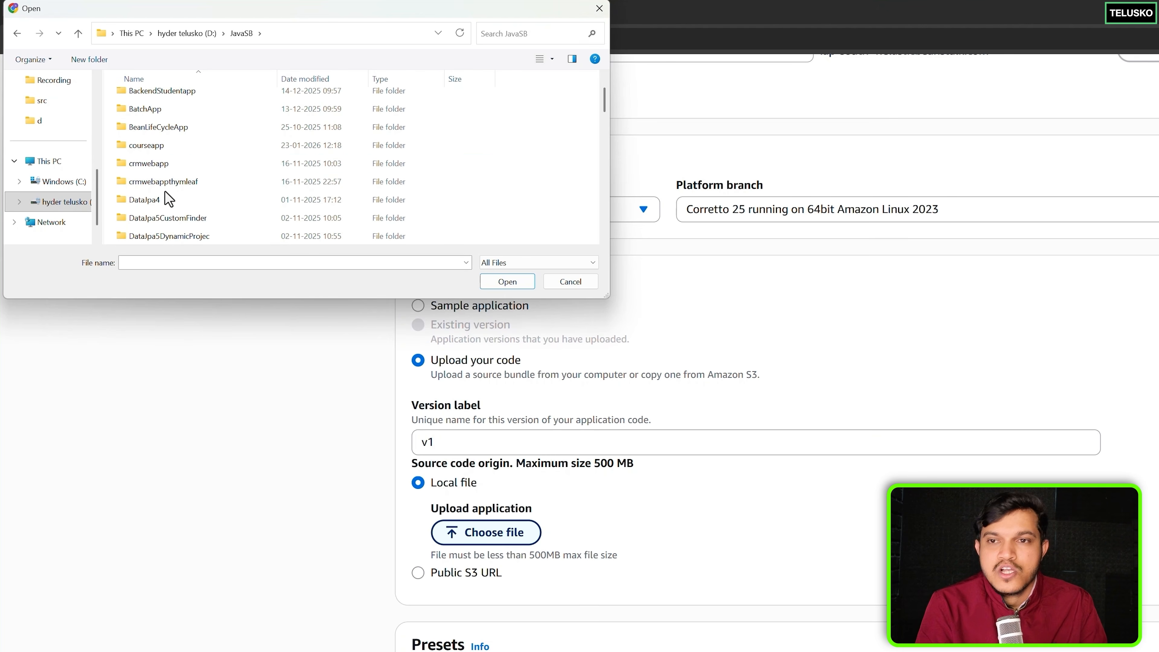
double_click(142, 149)
double_click(156, 101)
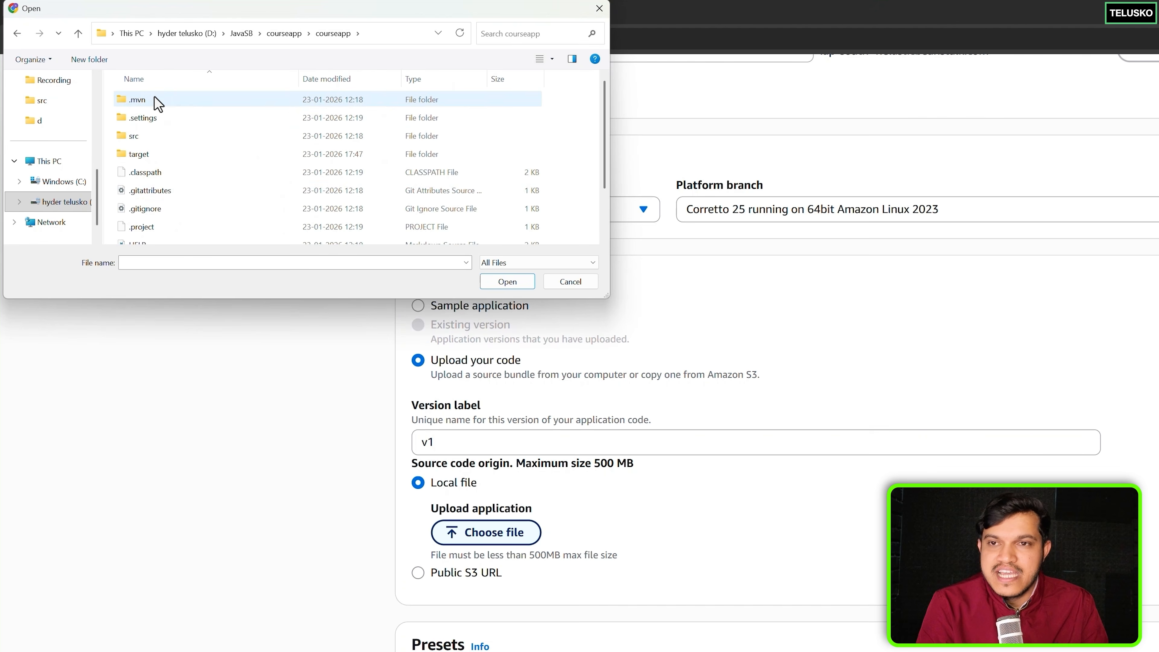
scroll(168, 193, down, 1)
scroll(168, 195, up, 1)
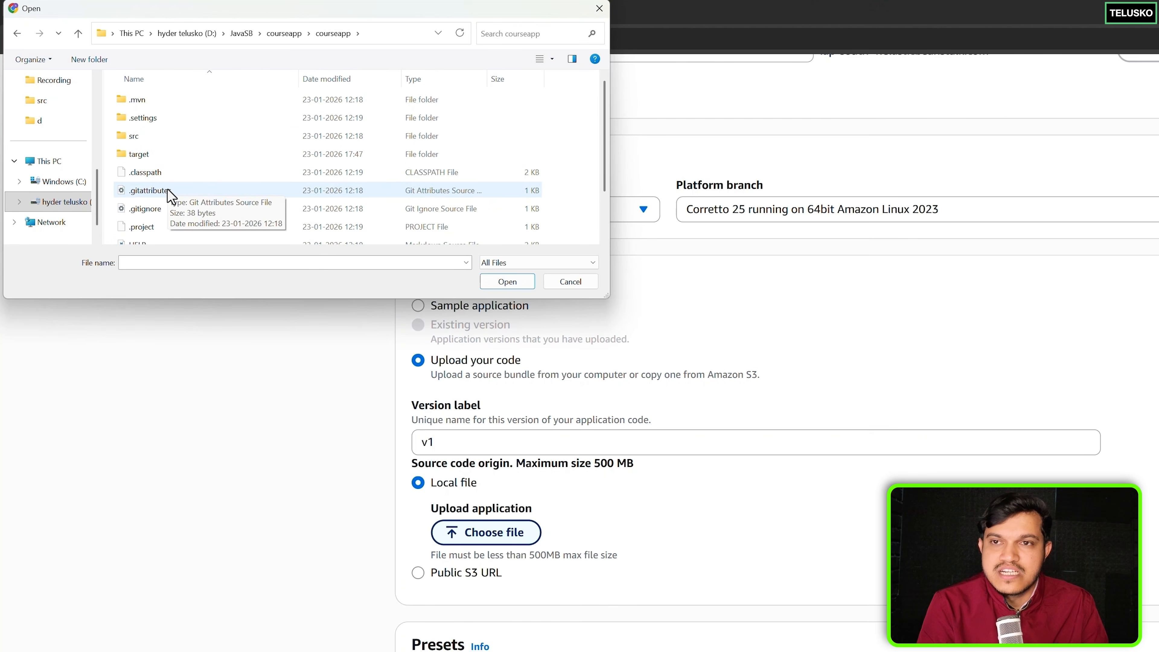
double_click(147, 155)
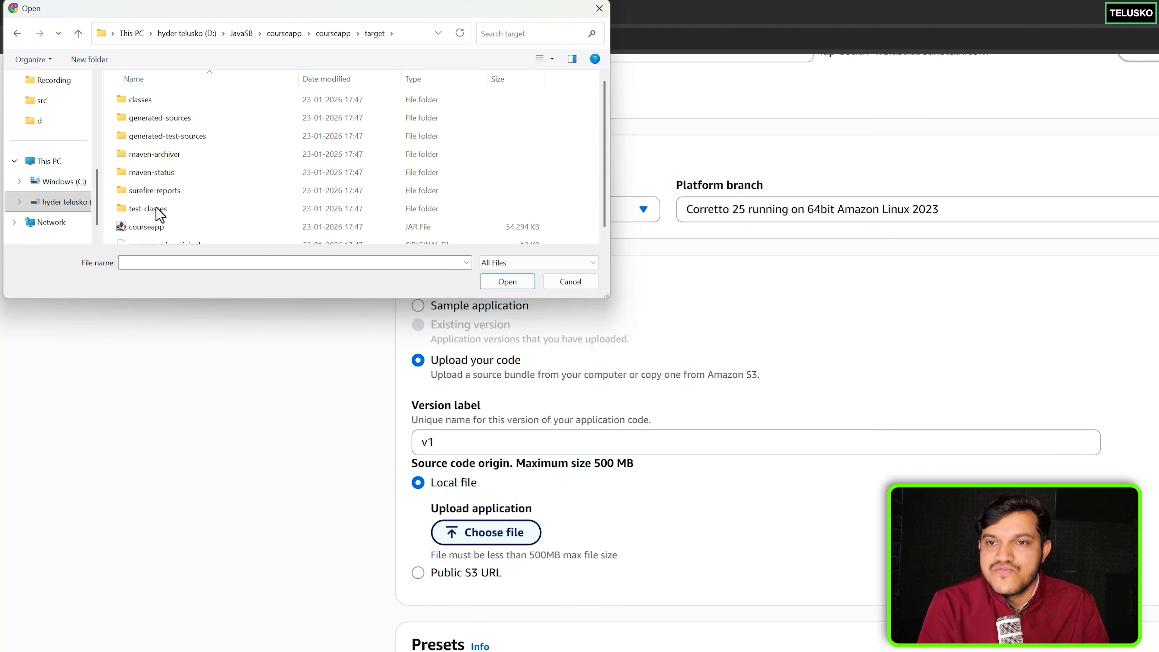
click(227, 229)
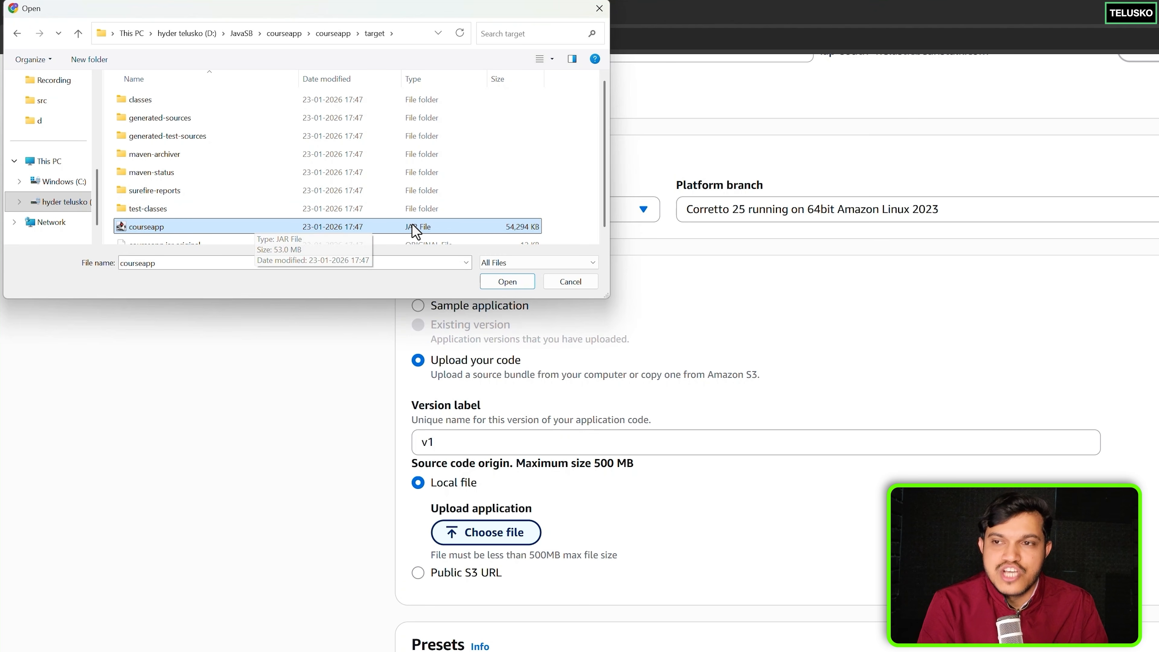
click(507, 282)
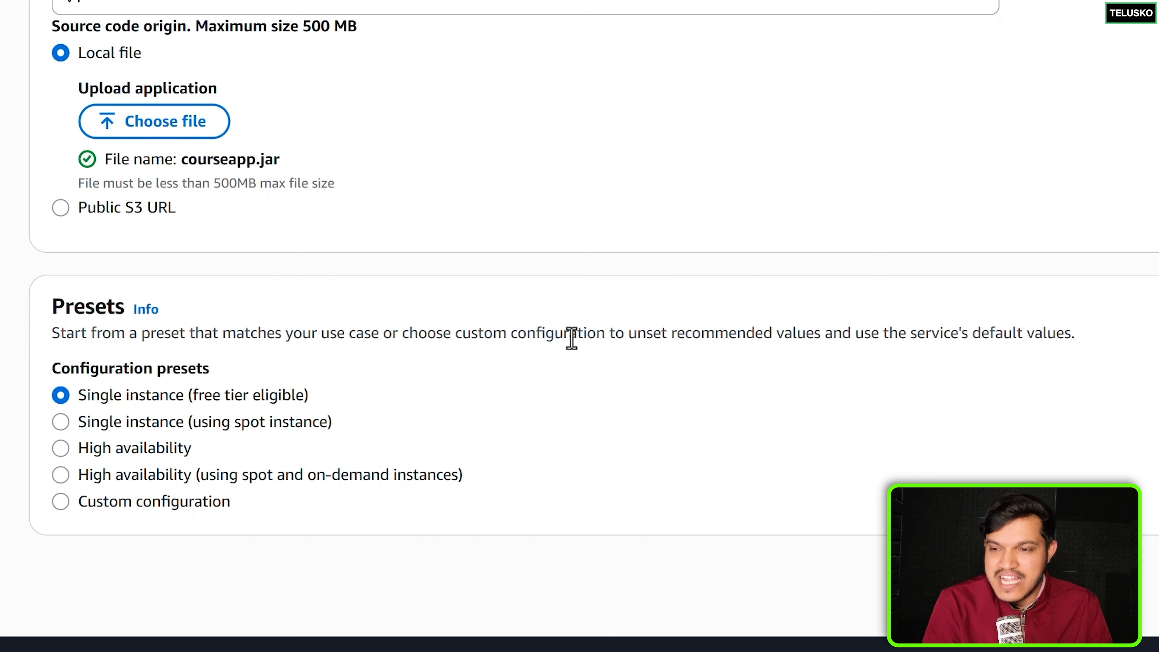
- Continue to service access, keep aws-elasticbeanstalk-service-role and the aws-elasticbeanstalk-ec2-role instance profile, and proceed to the networking settings
click(991, 591)
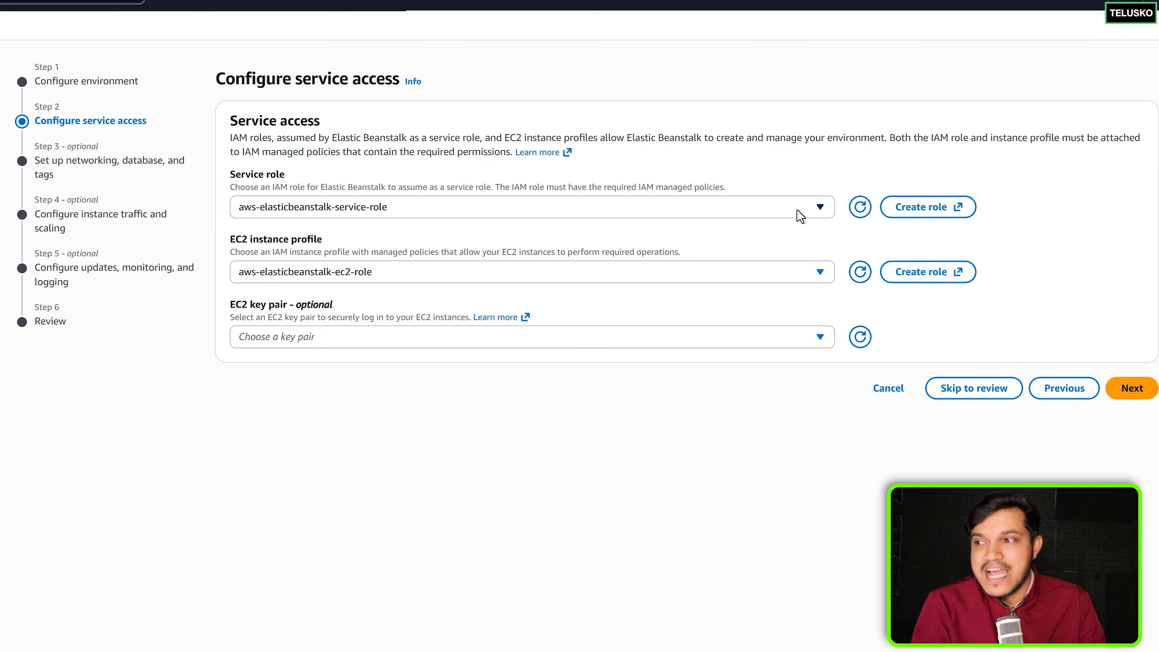
click(797, 209)
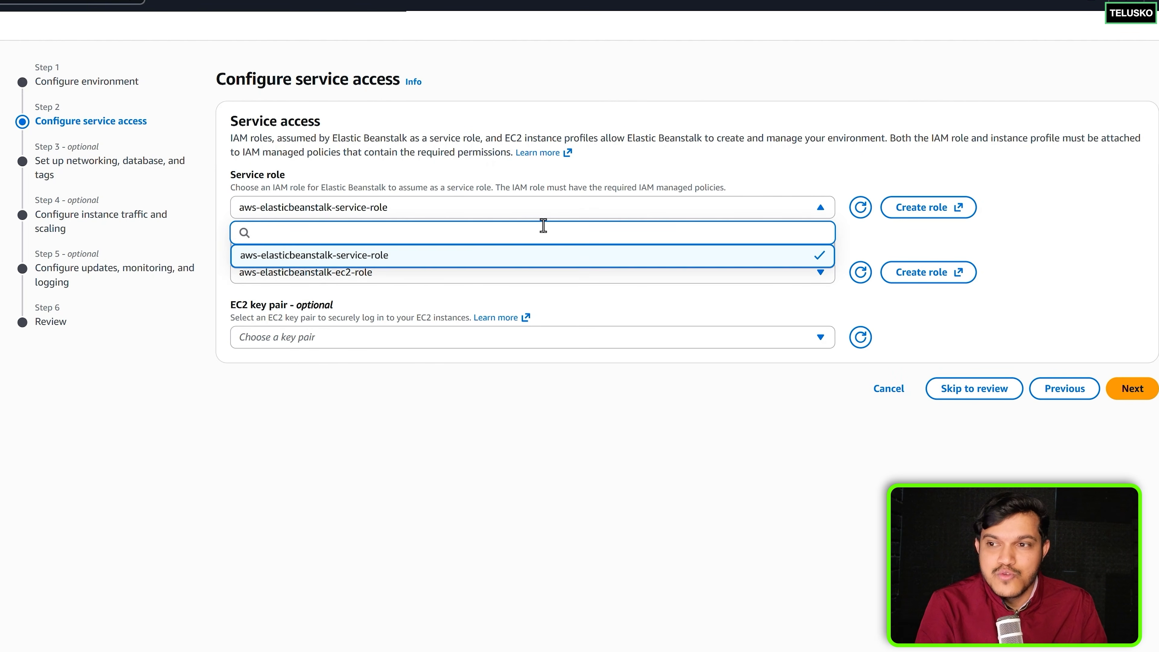
key(Escape)
click(412, 280)
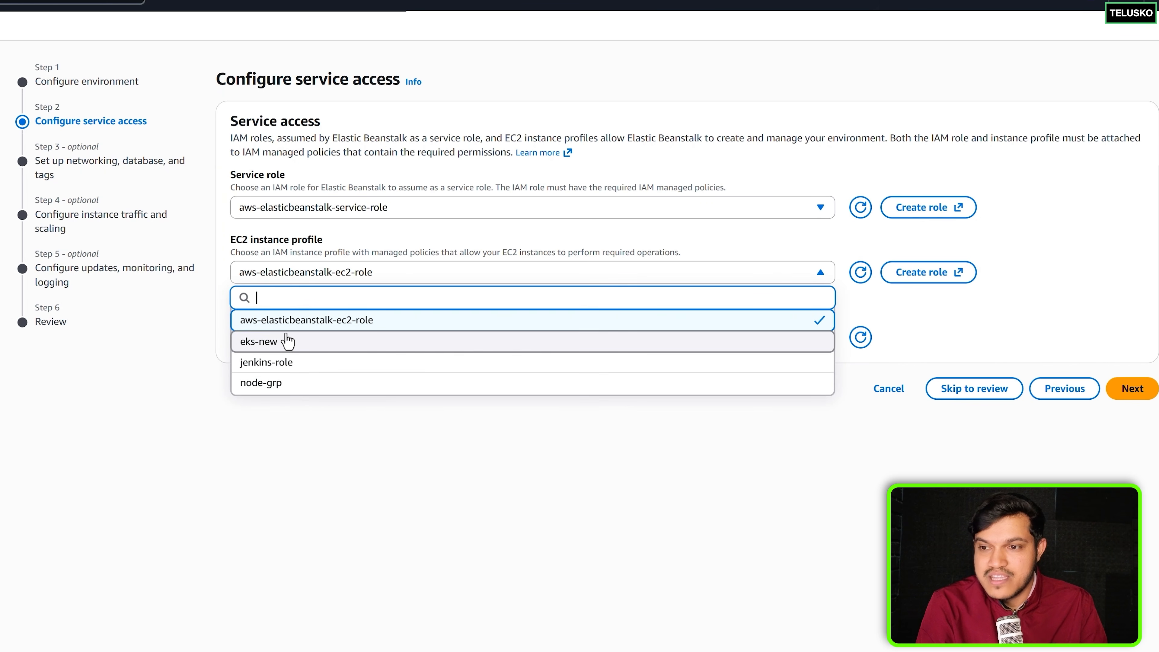
click(310, 325)
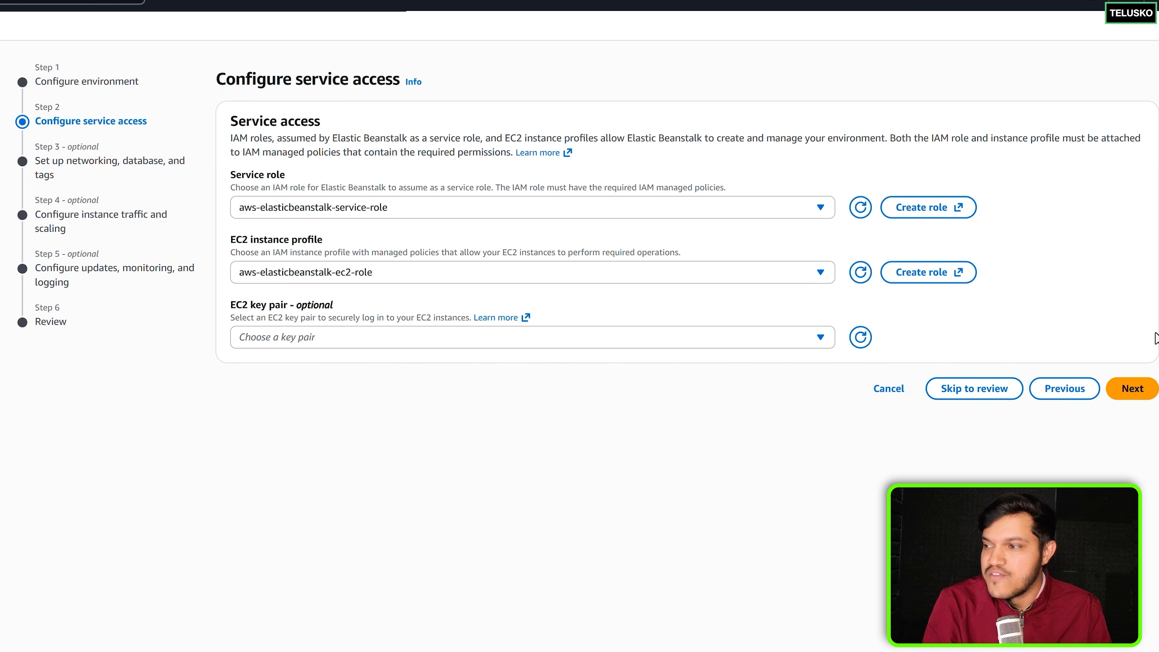
click(1140, 391)
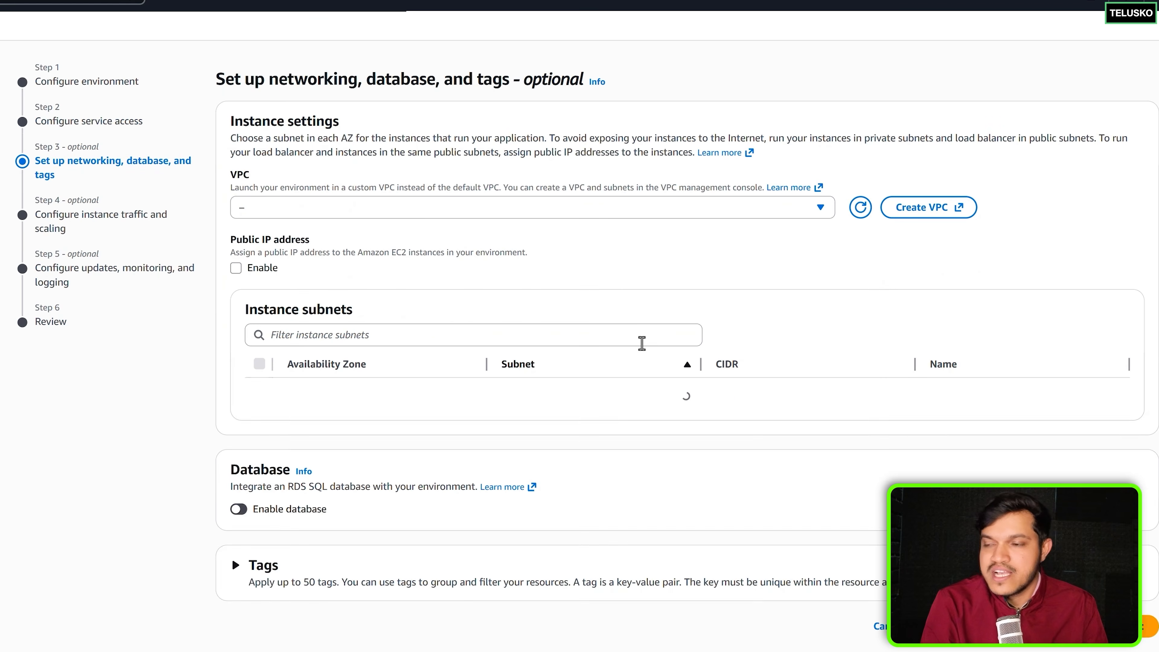
- Try to skip to the review with default-vpc selected as the VPC and no instance subnets chosen
scroll(647, 336, down, 3)
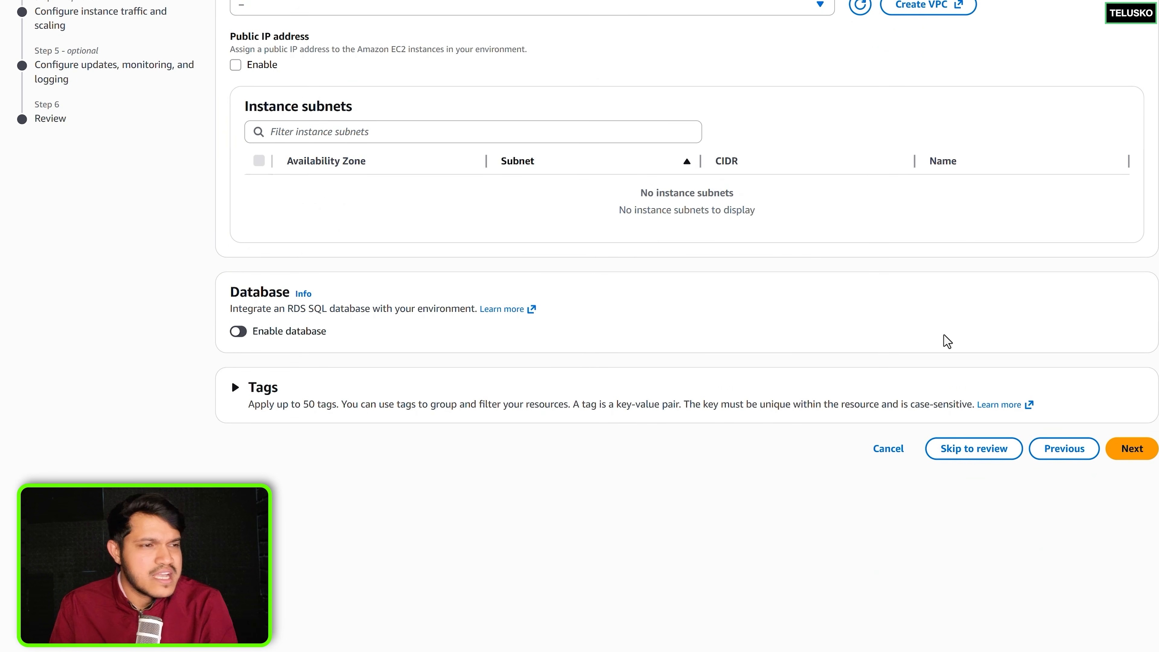
click(750, 7)
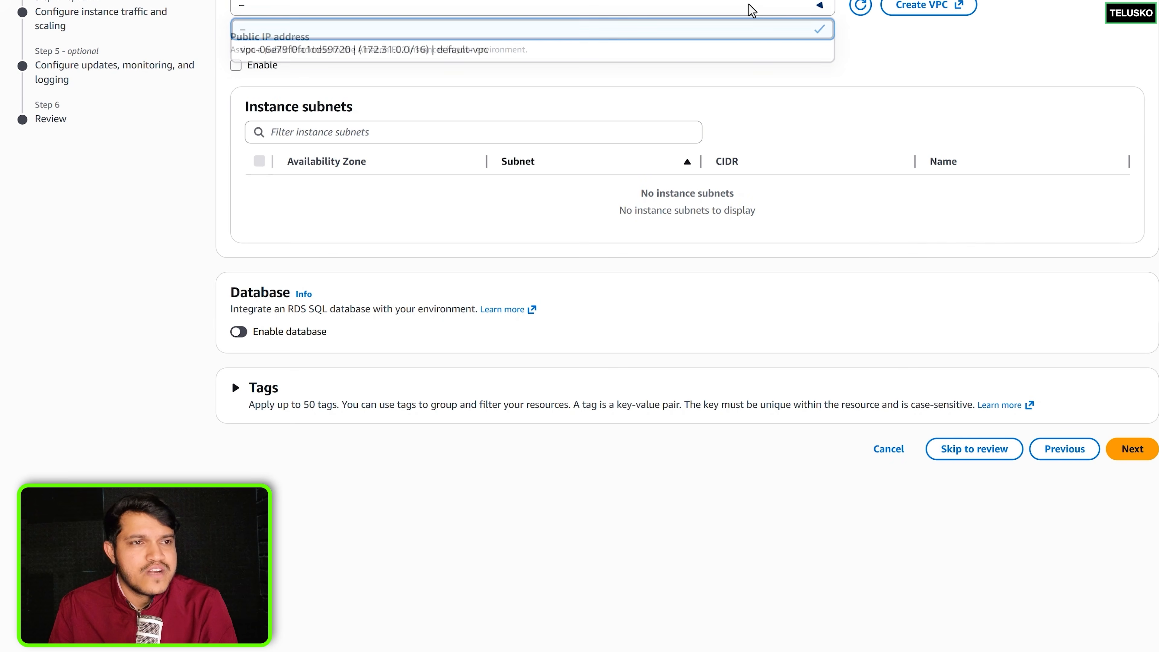
click(479, 50)
scroll(610, 277, up, 3)
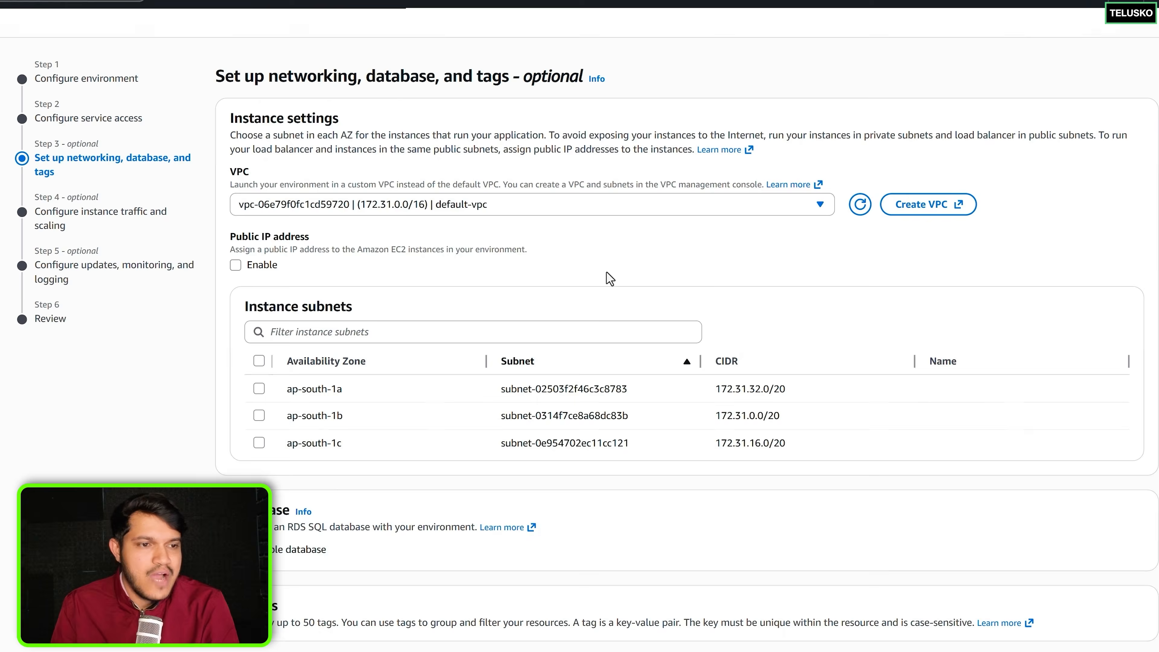
scroll(608, 274, down, 3)
scroll(823, 338, down, 2)
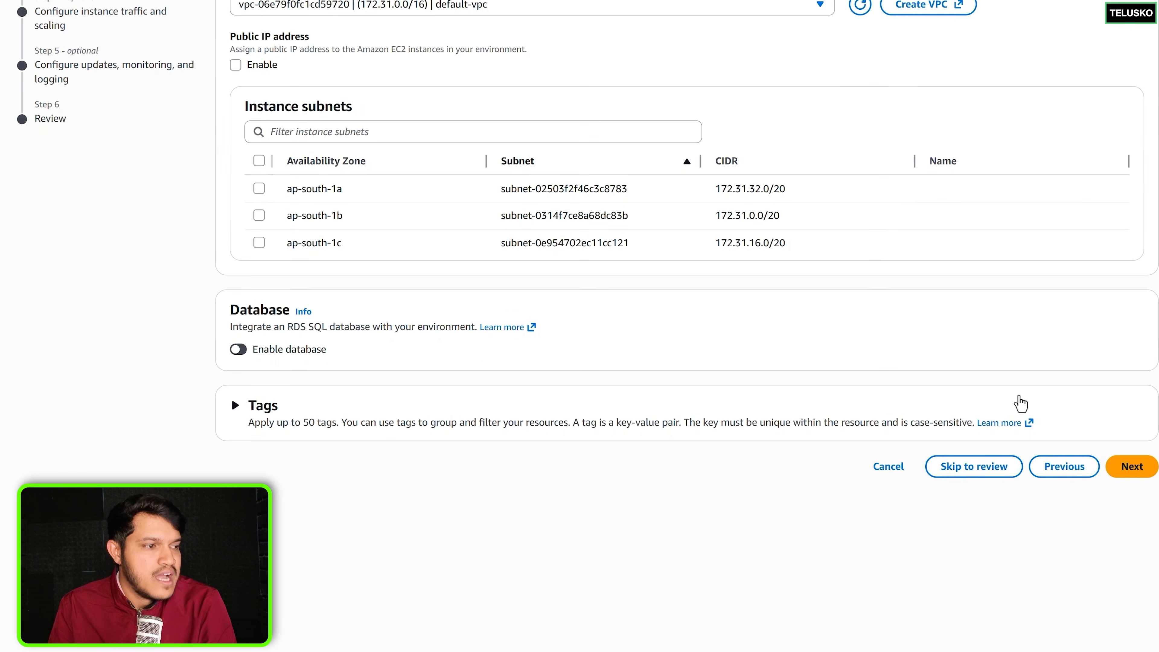
click(984, 470)
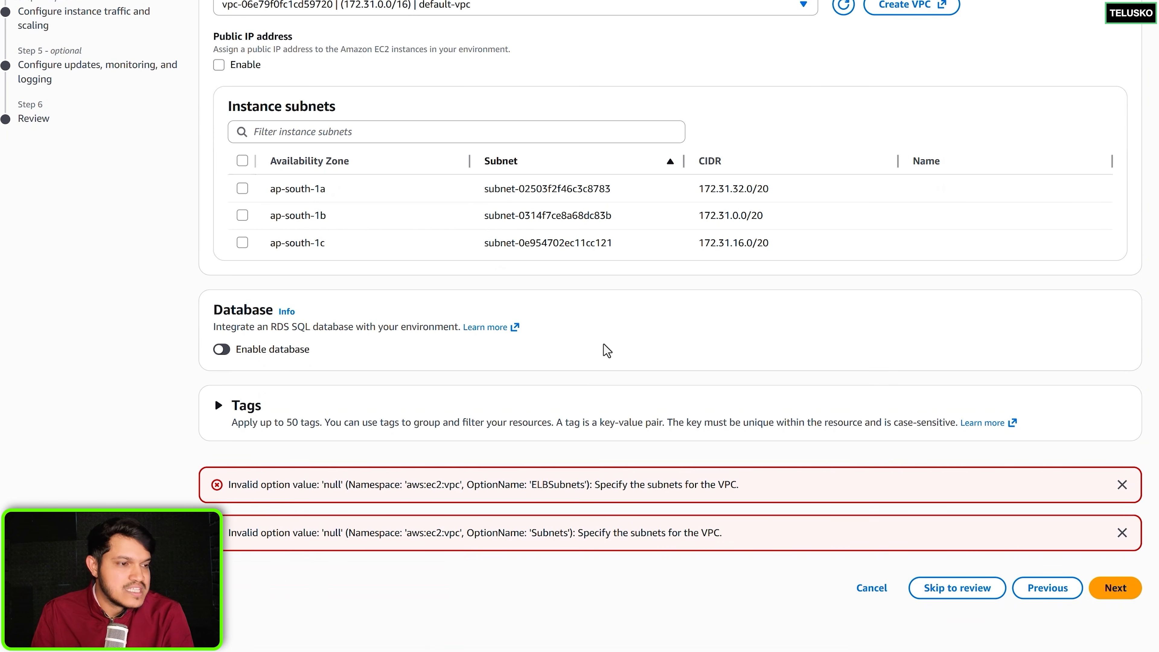
- Reset the environment's VPC to the empty option (–) and skip to the review
scroll(604, 343, up, 3)
click(808, 152)
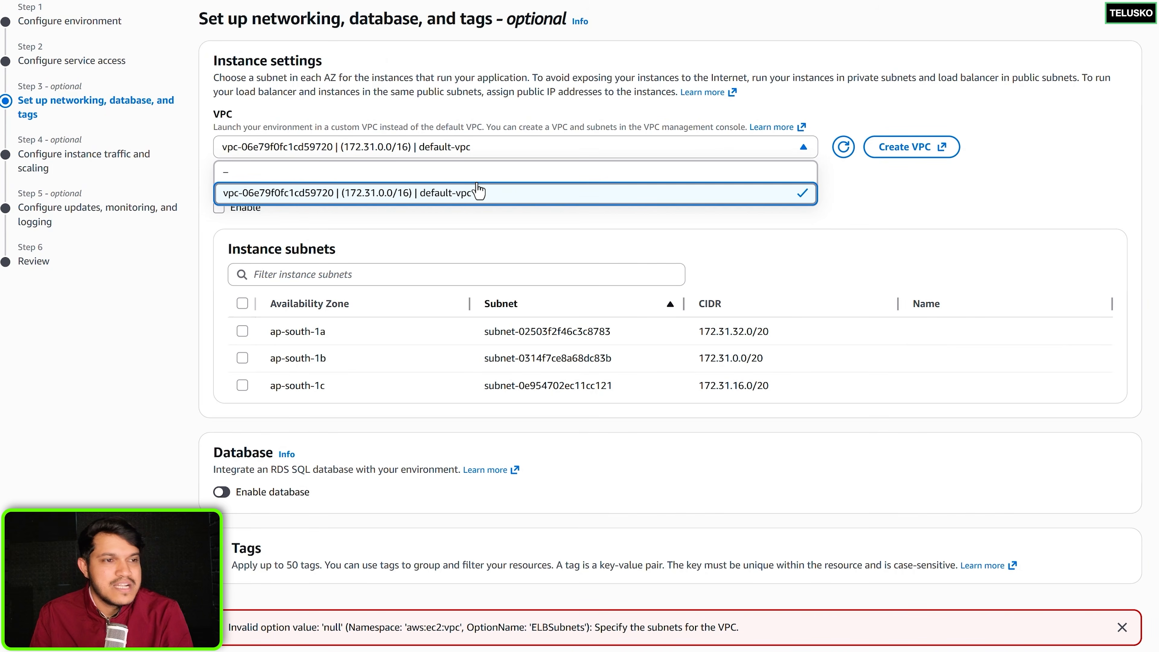
click(461, 173)
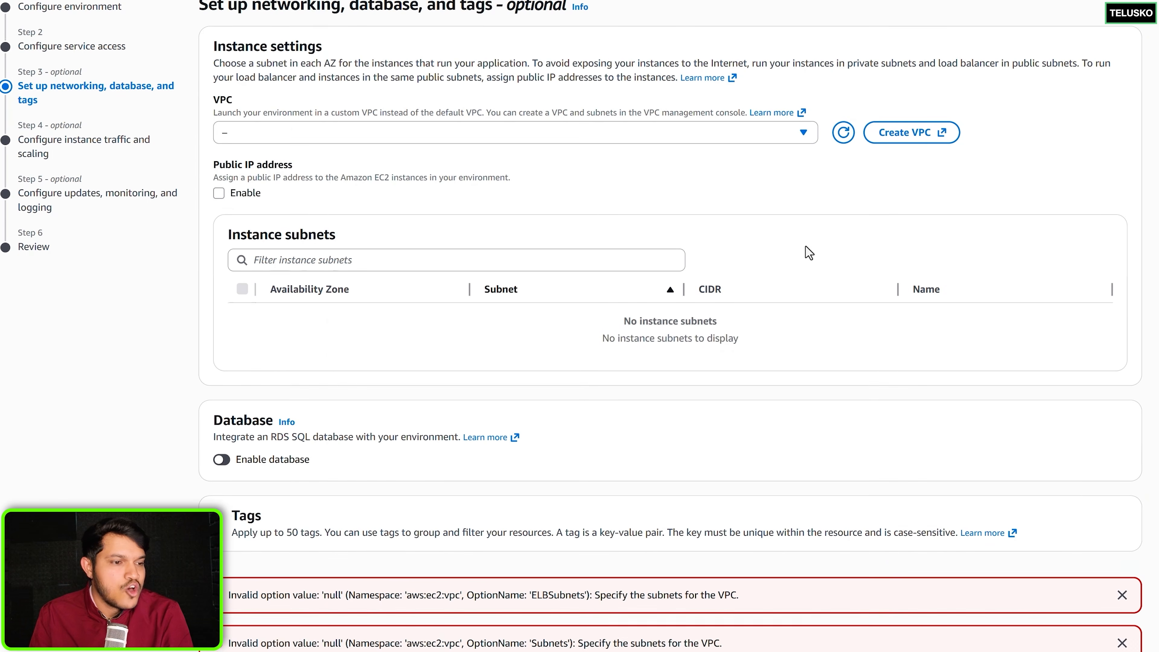
scroll(809, 253, down, 3)
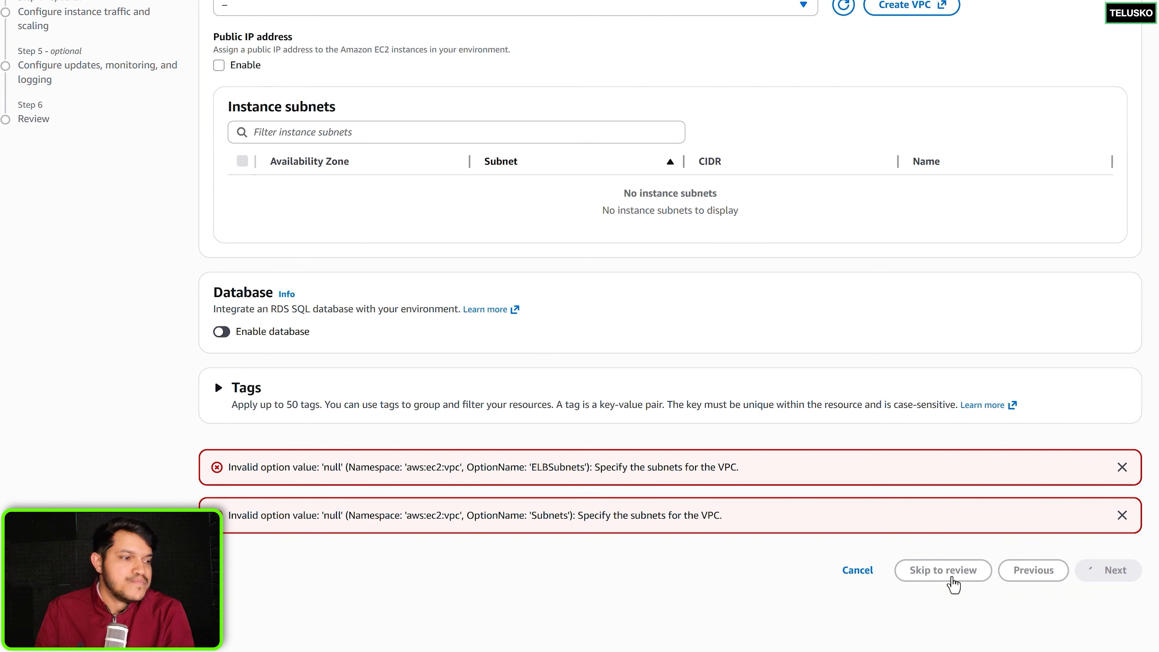
click(953, 583)
- Review the remaining configuration of the environment and create it
scroll(821, 399, down, 10)
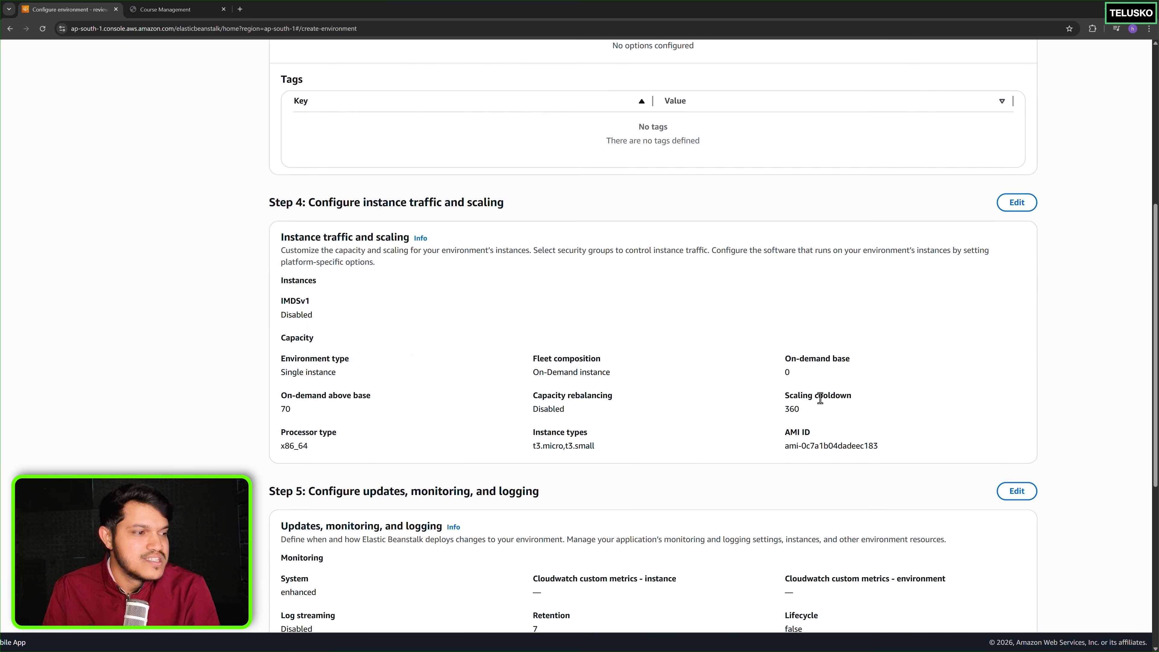
scroll(820, 398, down, 10)
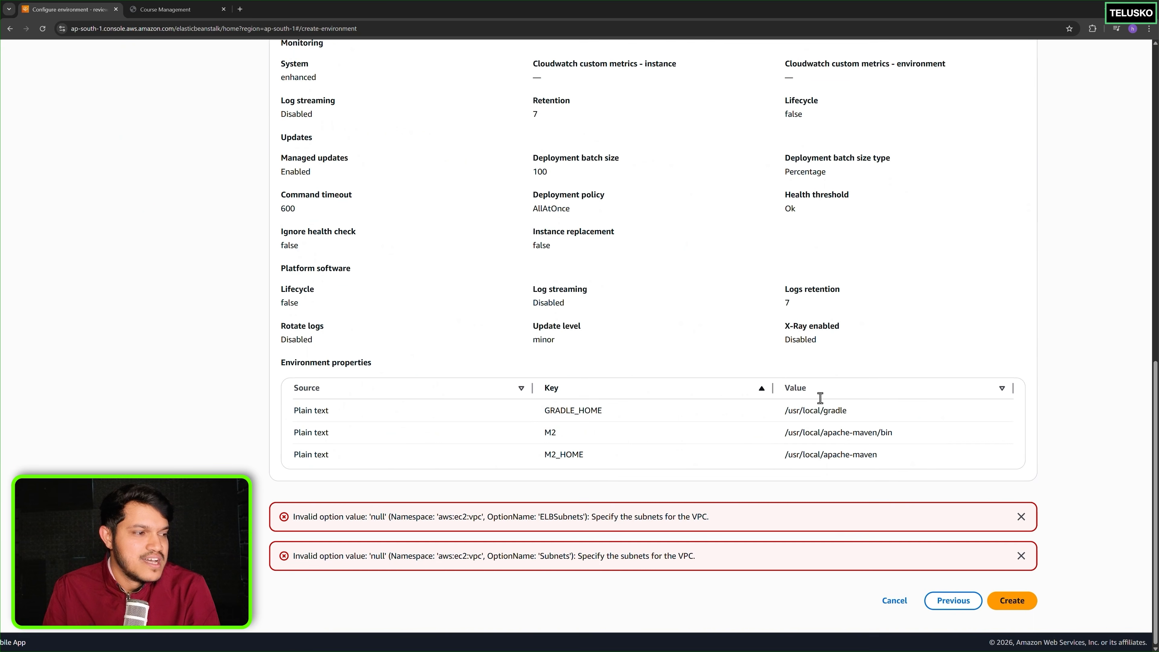
click(1018, 607)
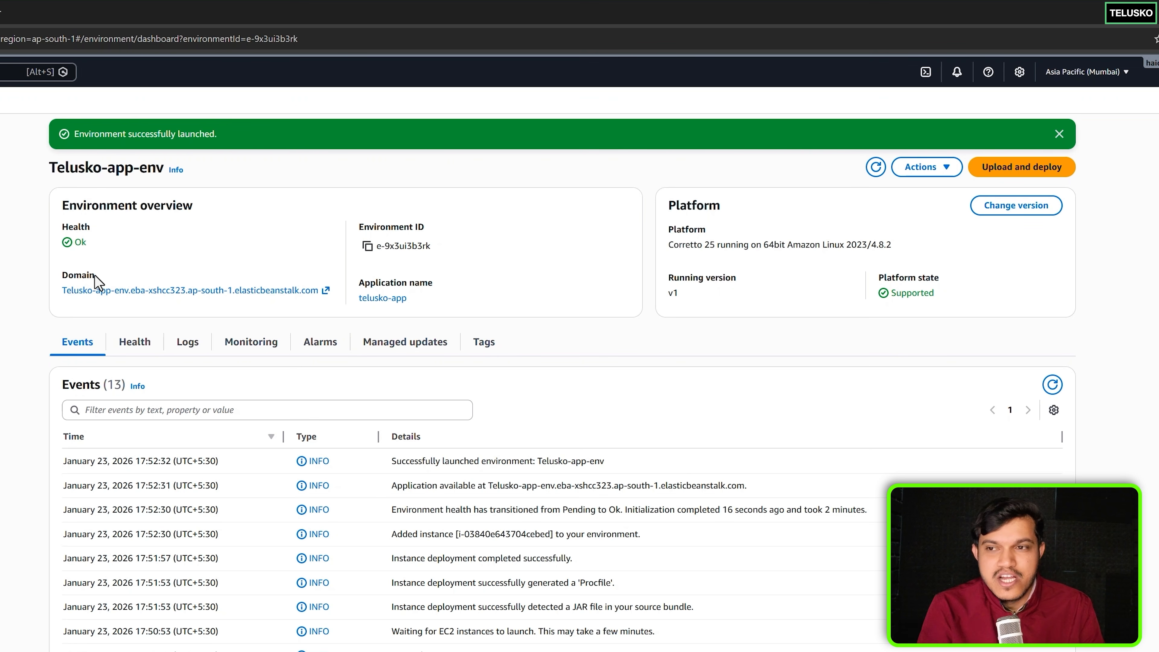
- Open the domain of the launched Telusko-app-env environment and load its /courselist page
click(179, 293)
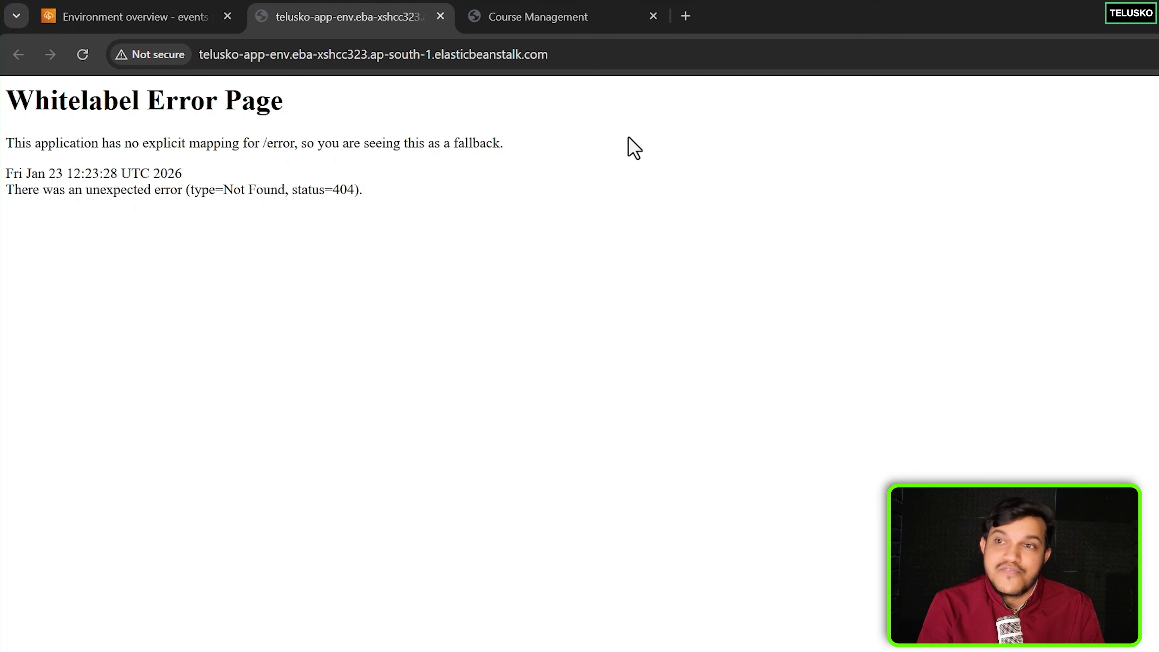
click(562, 13)
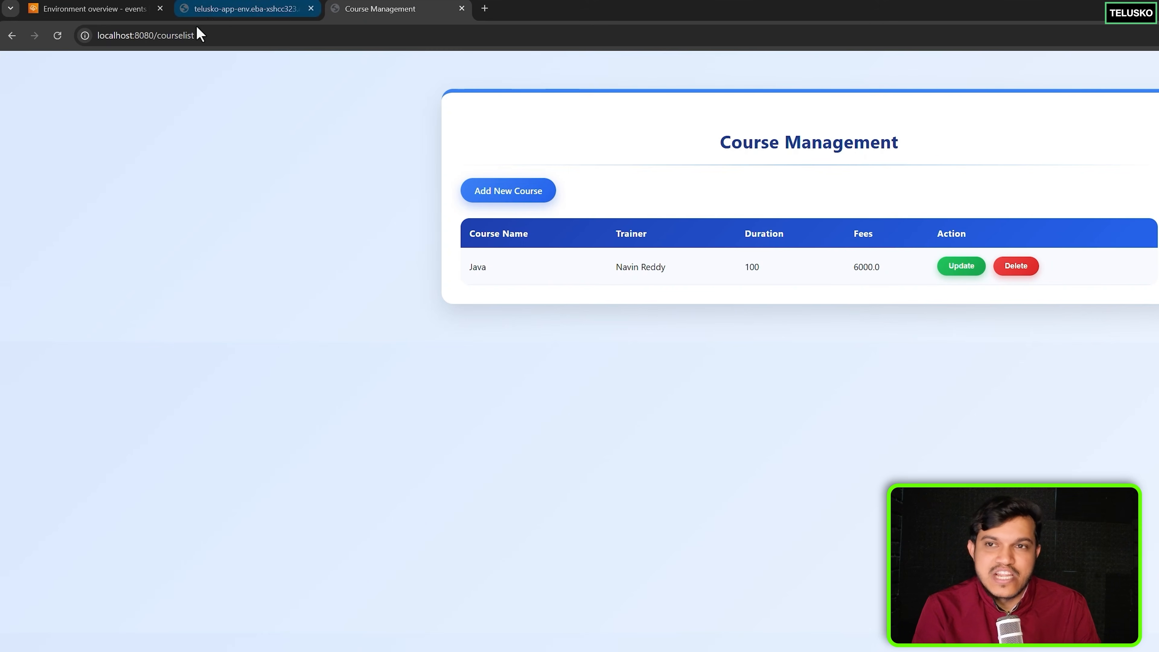
click(227, 10)
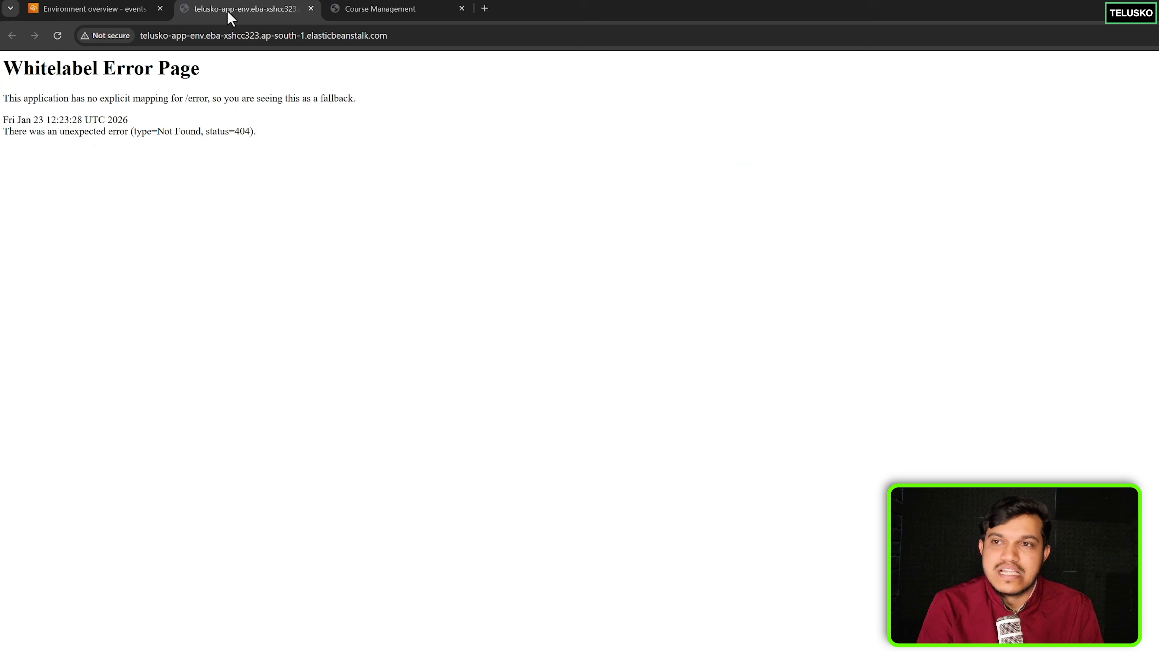
click(437, 37)
click(437, 37)
text(/)
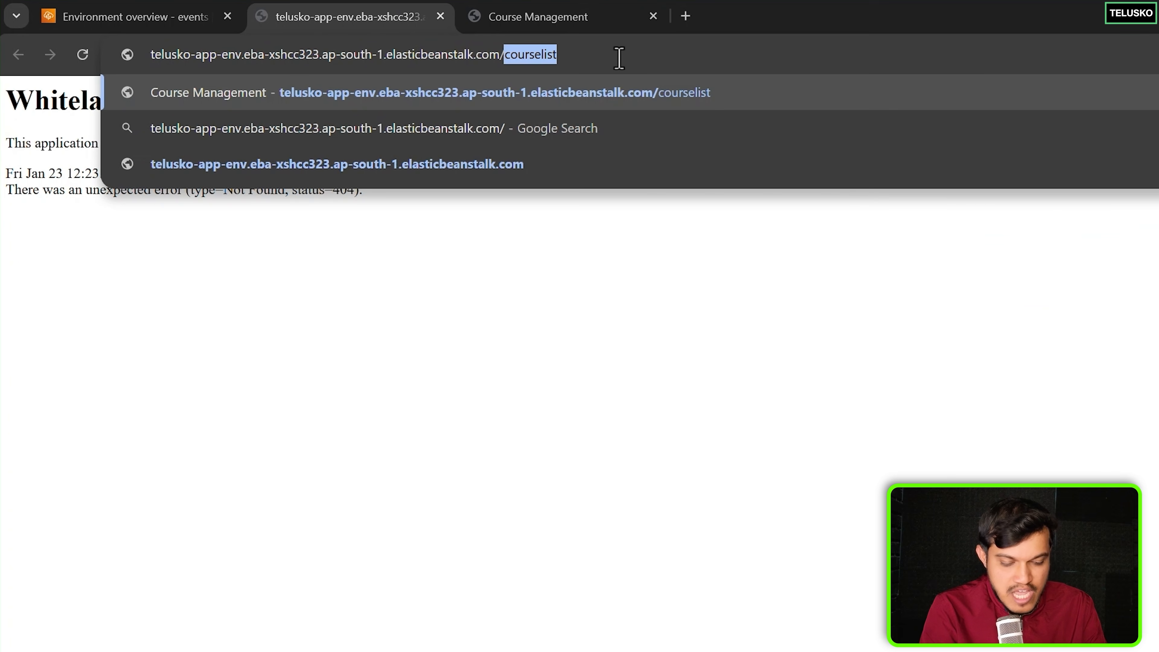
text(courselist)
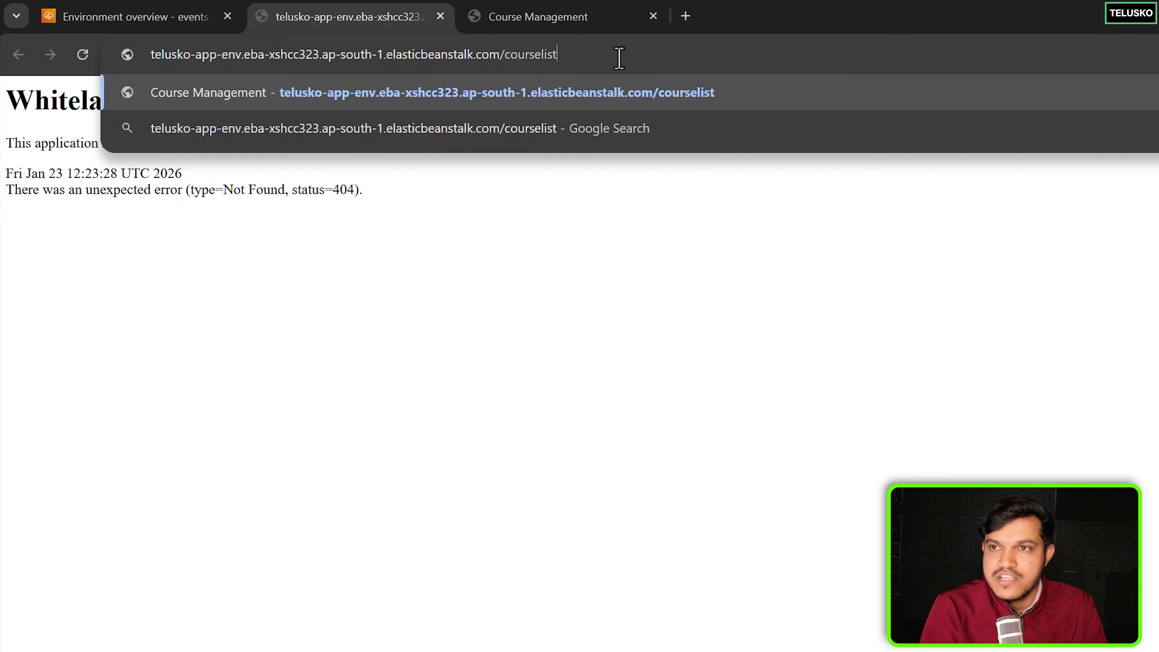
key(Return)
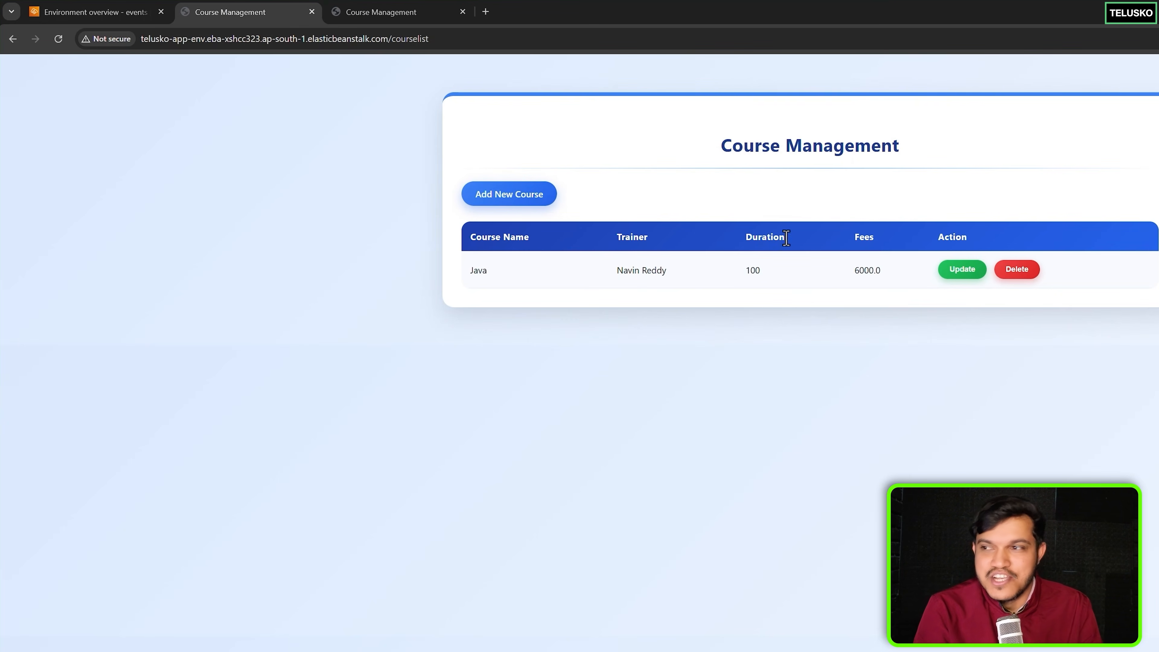
- Add and save a new DevOps course in the deployed app, with both trainers' names, a duration of 100 hours and fees of 8500
click(517, 195)
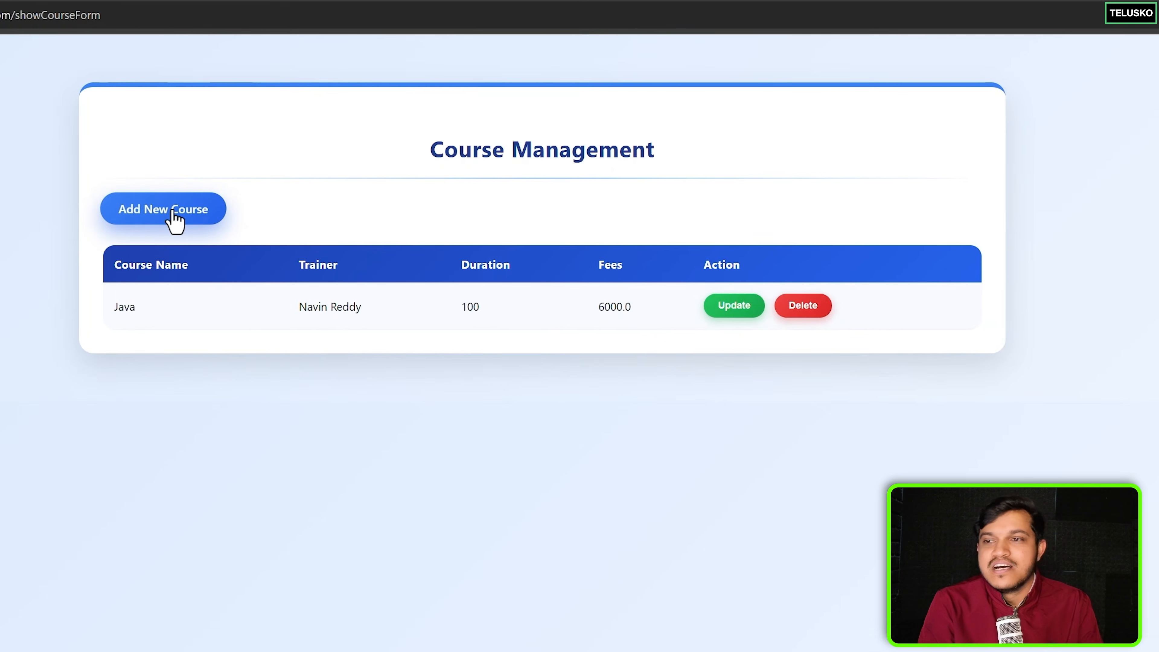
click(331, 225)
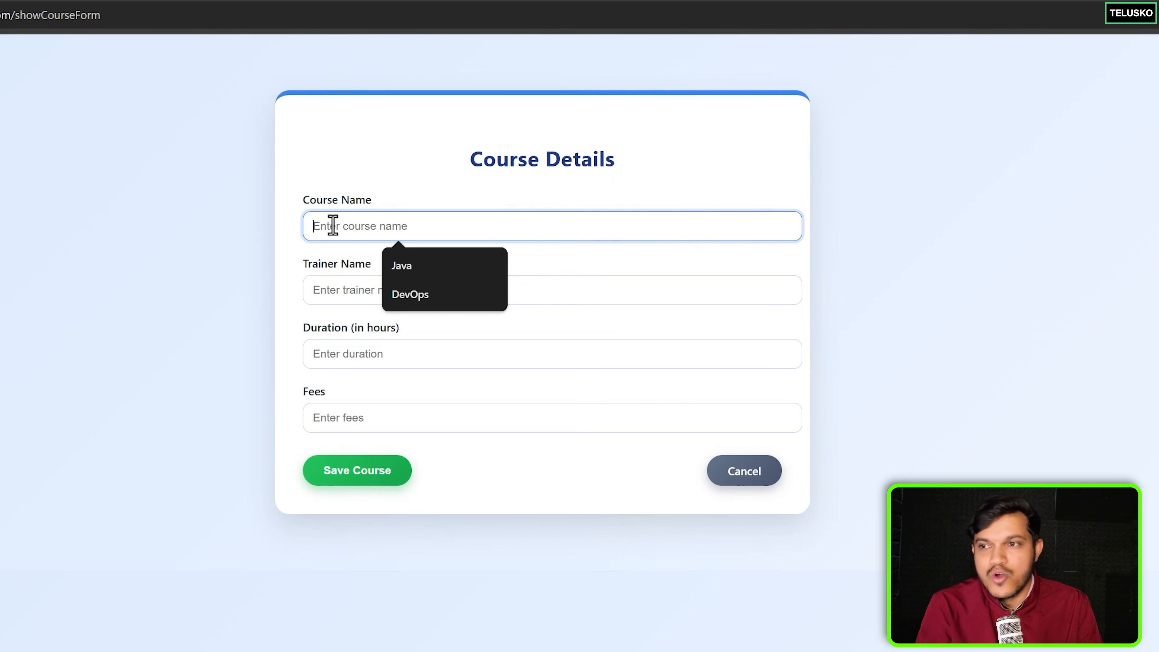
click(427, 296)
click(370, 290)
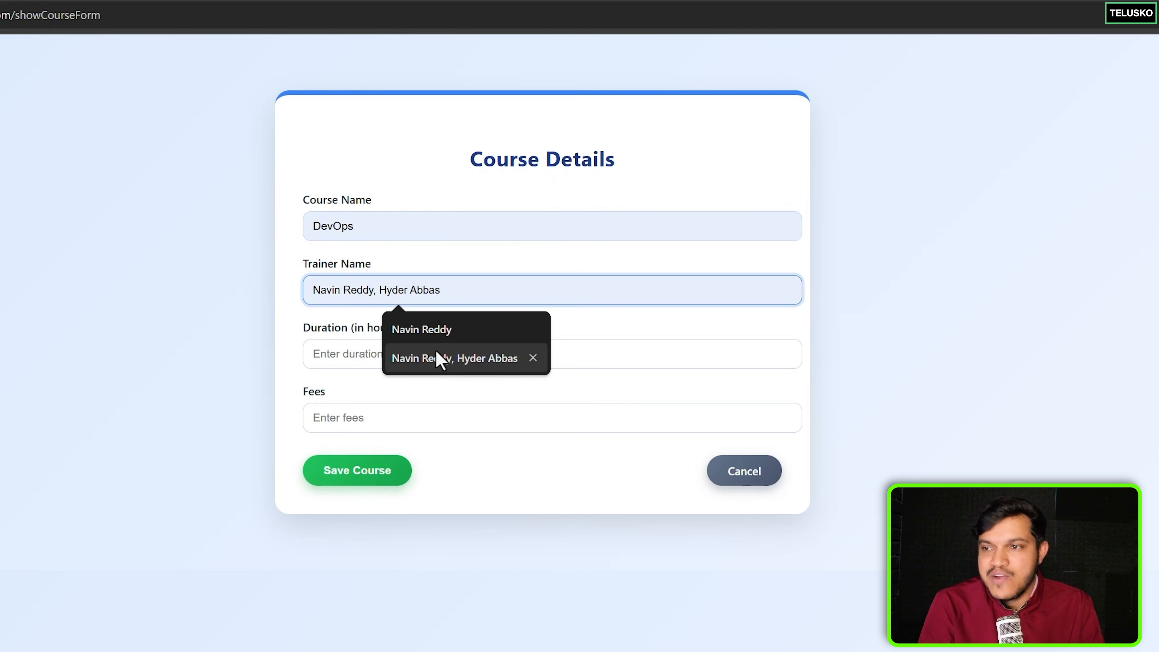
click(438, 359)
click(401, 354)
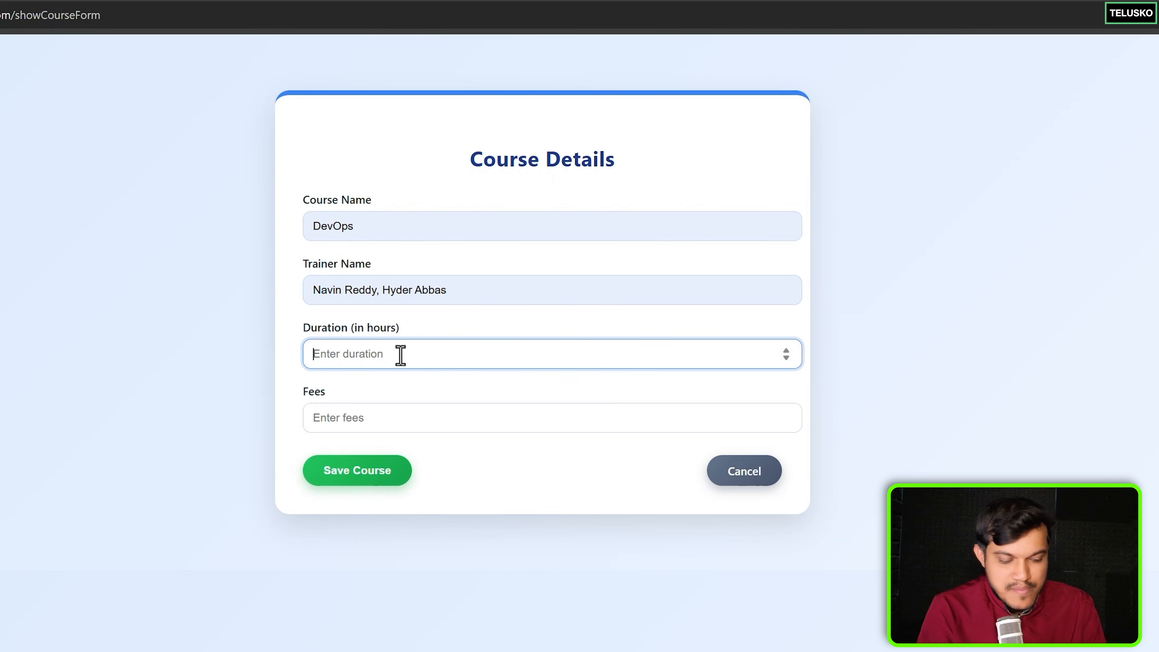
text(100)
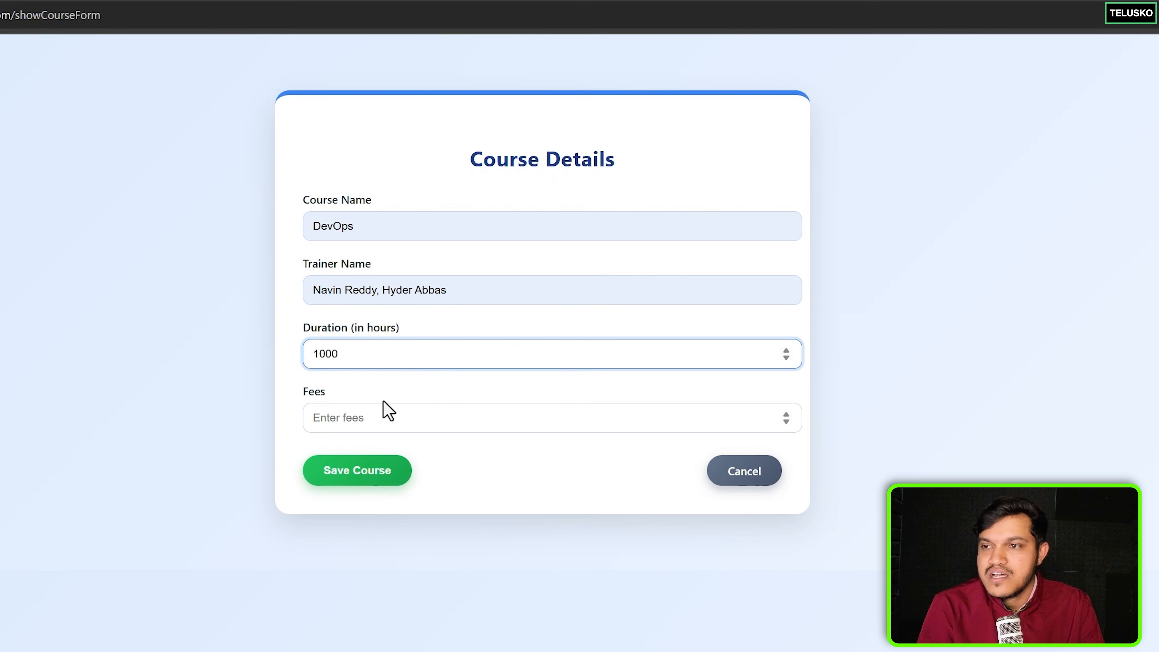
click(339, 418)
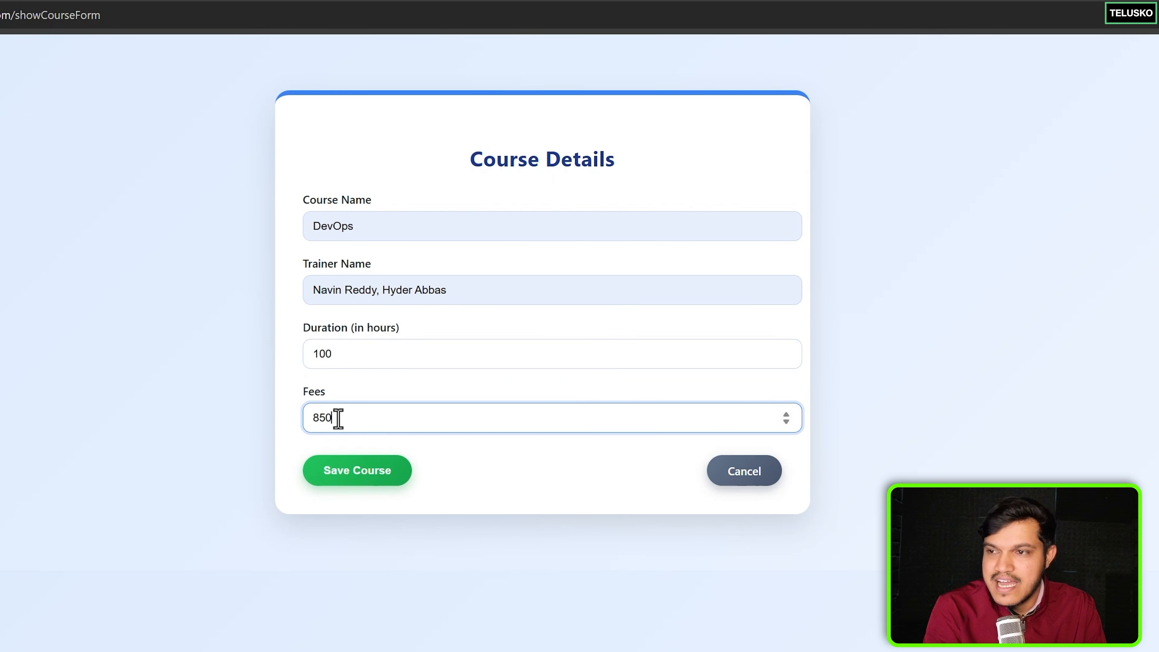
click(343, 480)
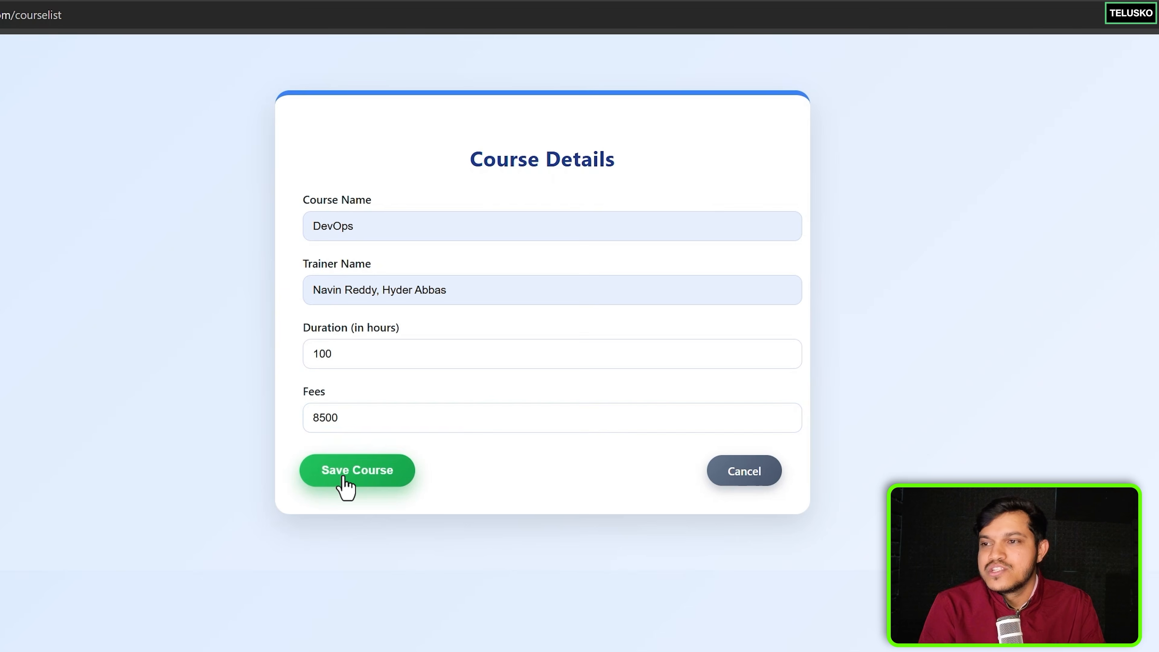
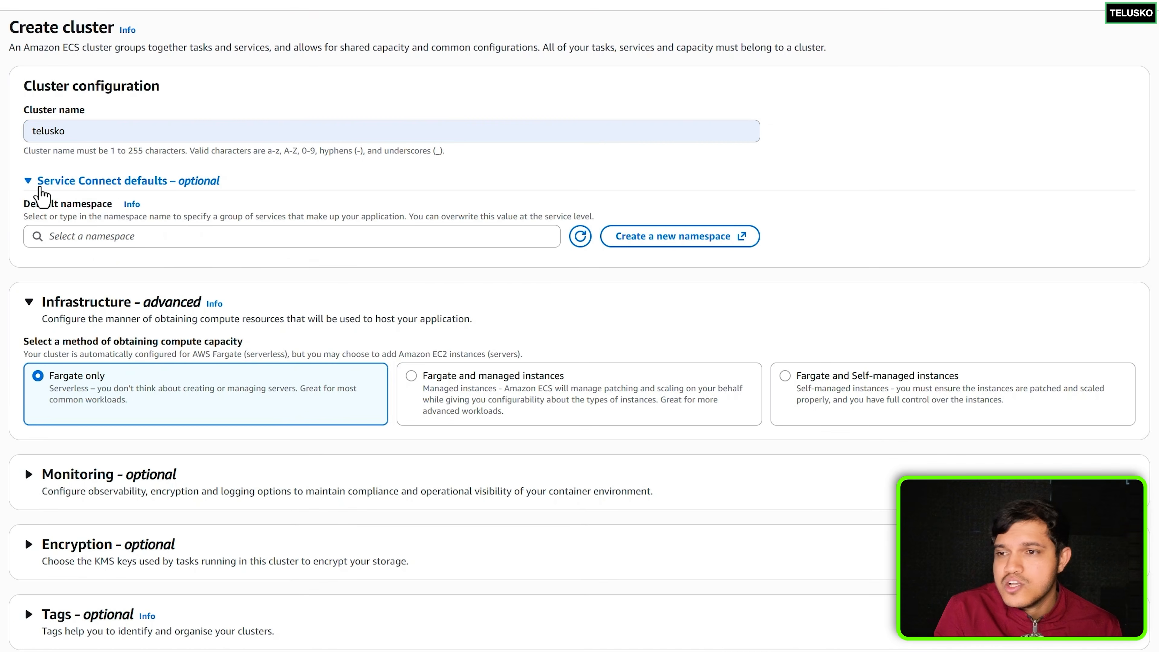
- Collapse the Service Connect defaults and create the ECS cluster telusko with Fargate only capacity
click(40, 188)
scroll(988, 440, down, 4)
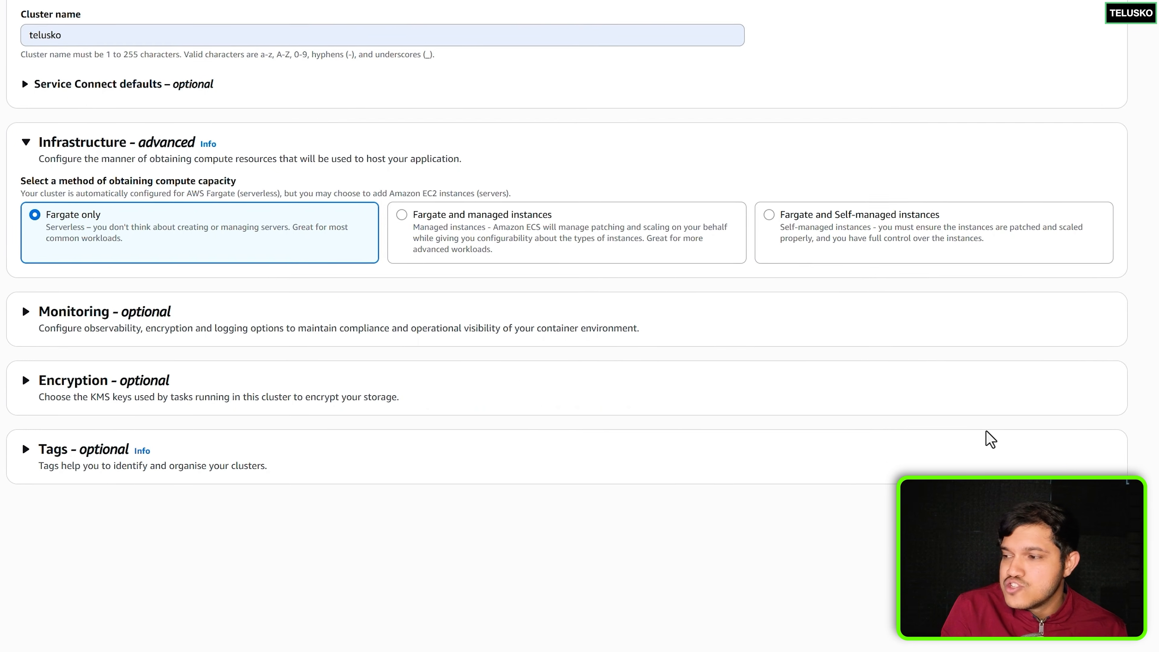
click(1089, 436)
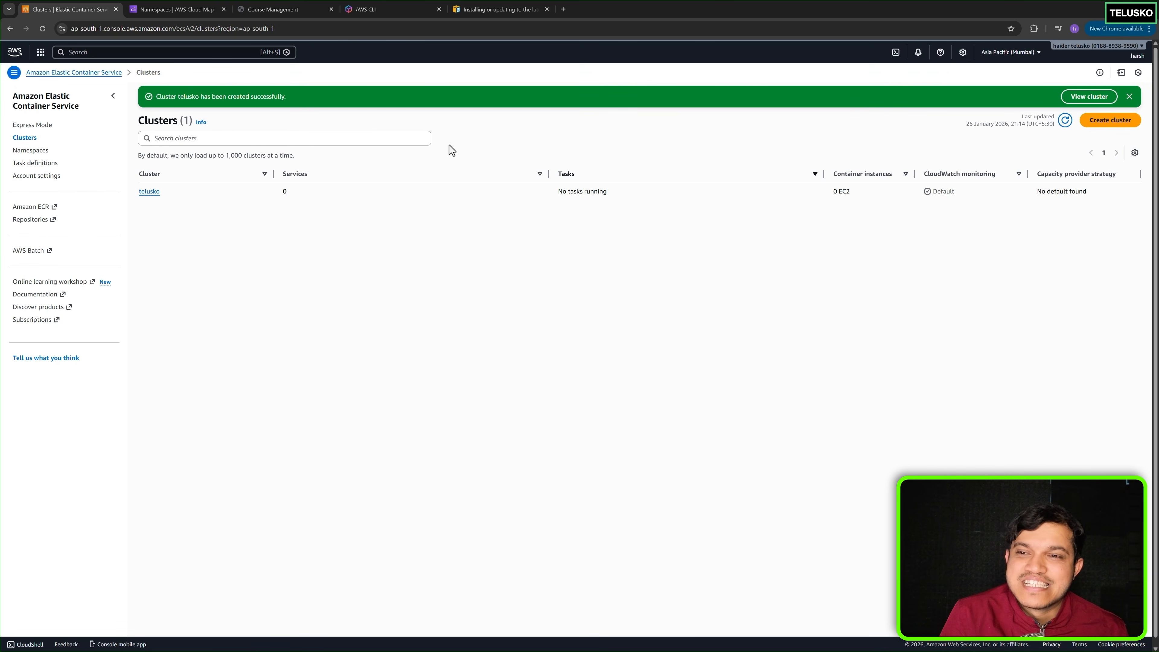
- Open the telusko cluster and examine its list of tasks
click(149, 192)
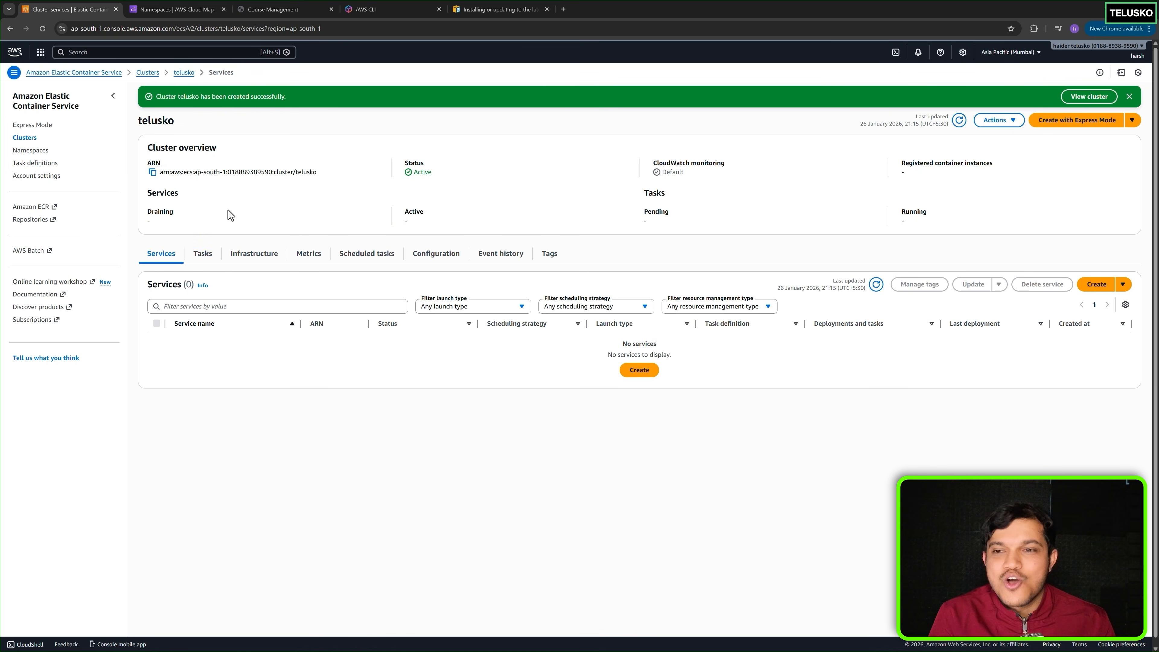
click(205, 259)
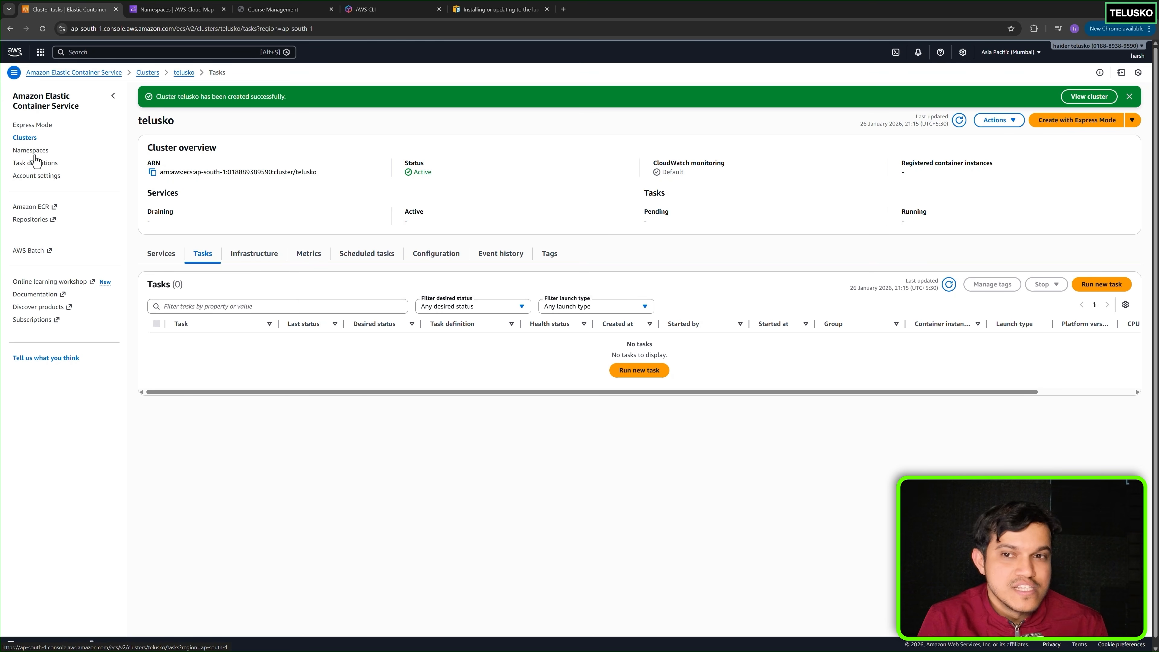
scroll(32, 169, up, 3)
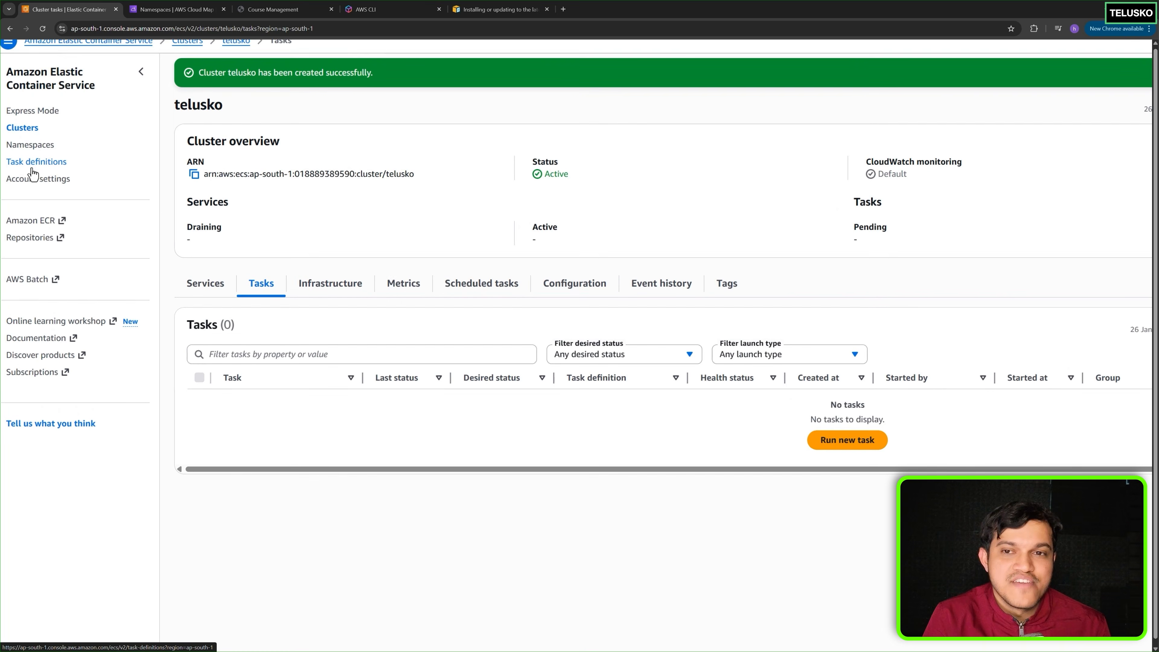
- Start a new ECS task definition and set its family name to mysql-db
click(32, 164)
scroll(380, 178, down, 3)
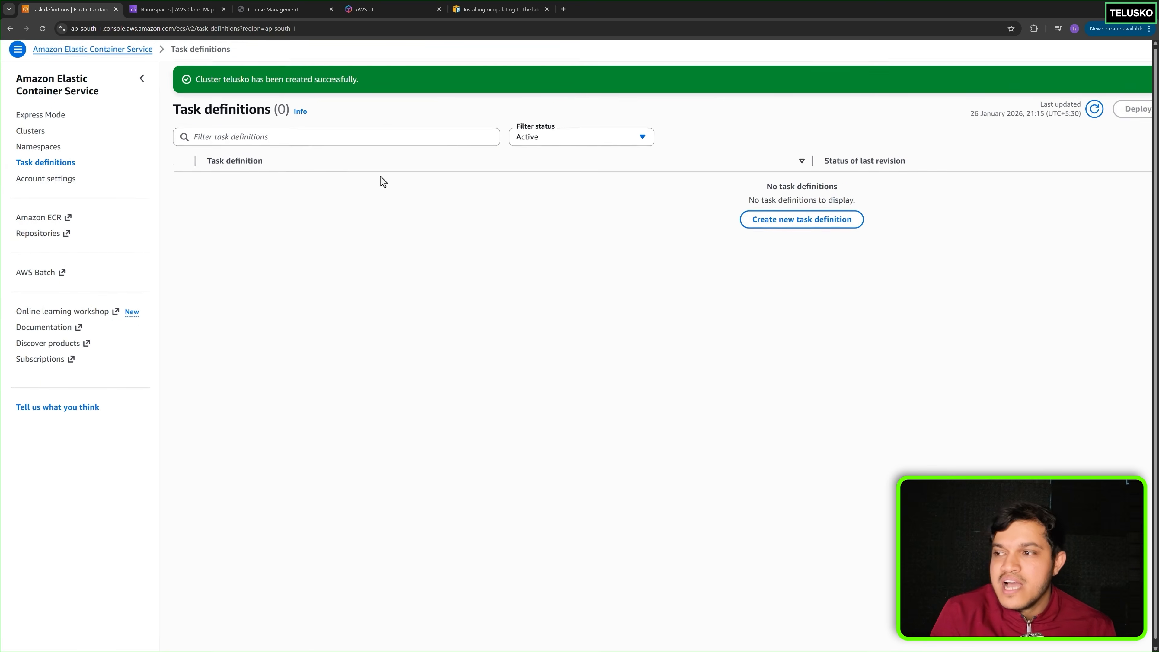
click(611, 212)
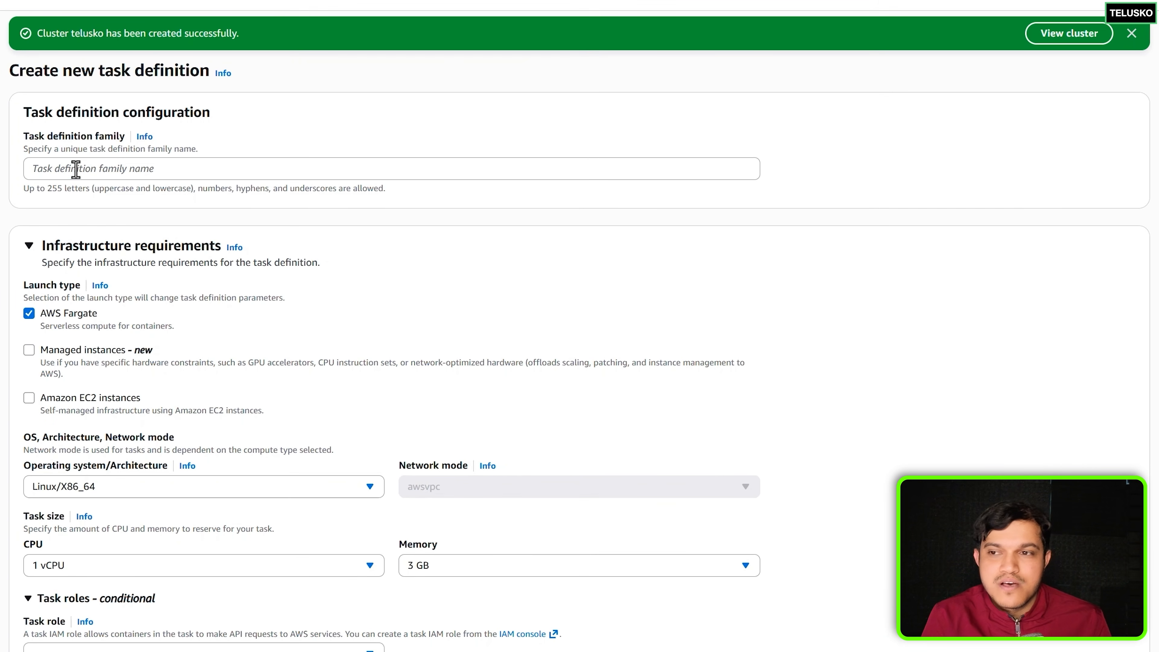
click(76, 169)
click(123, 205)
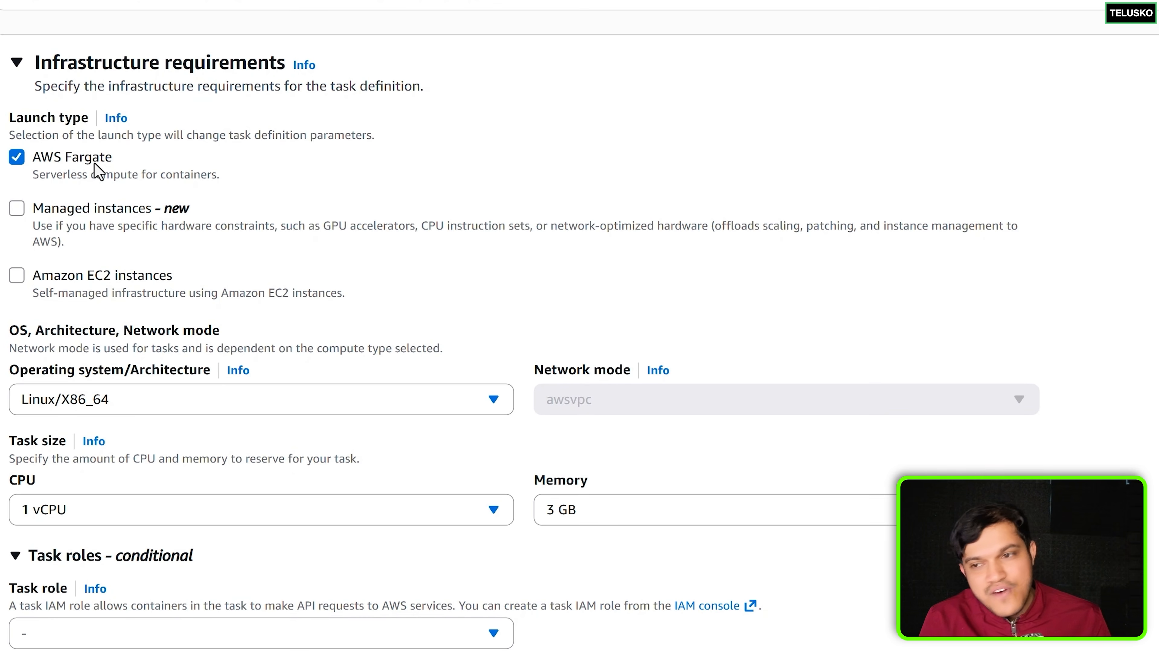
- Set the task role of the task definition to None
scroll(143, 306, down, 2)
scroll(104, 300, down, 2)
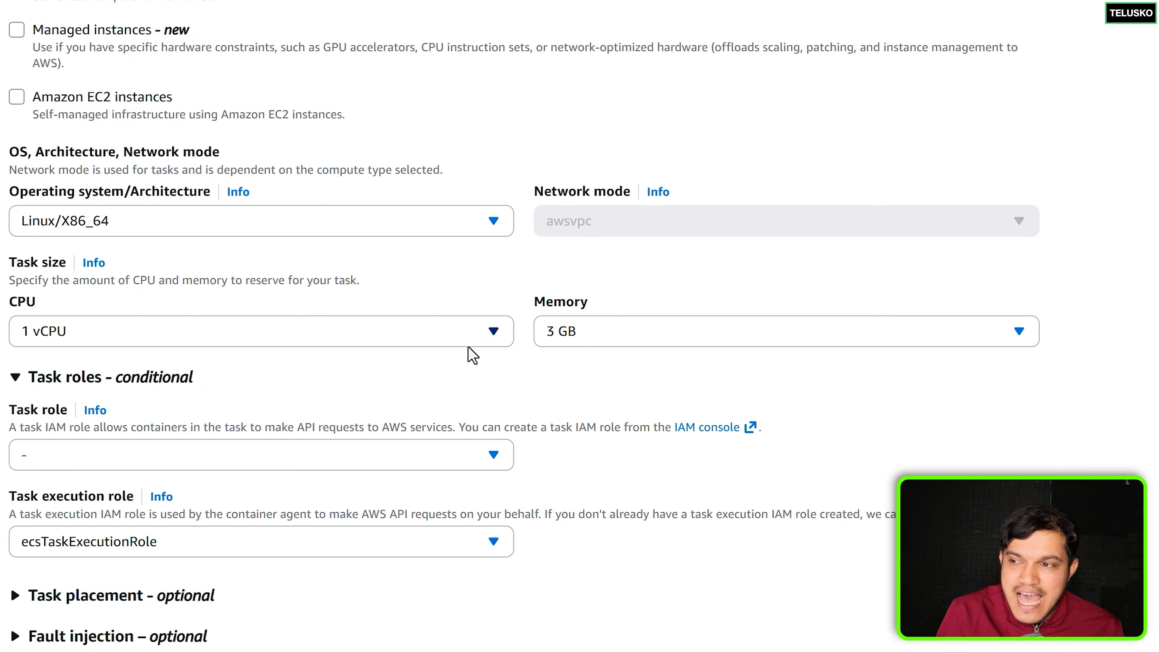
scroll(284, 318, down, 3)
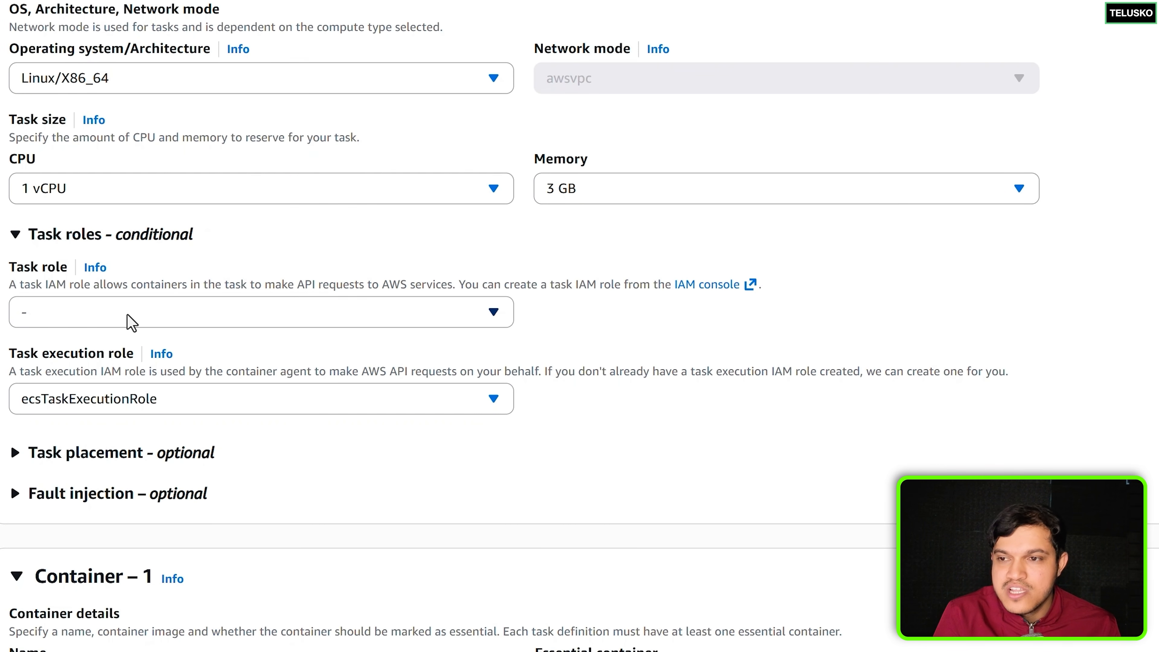
click(131, 322)
click(42, 409)
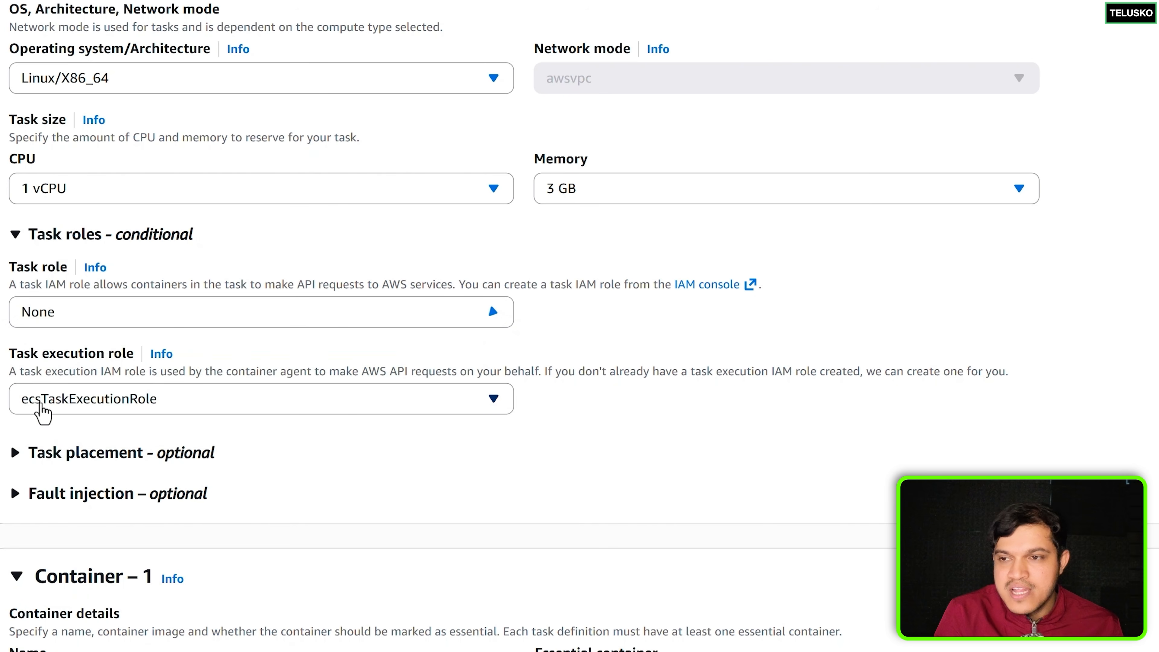
- Name the first container mysql-container and set its image URI to mysql:latest
scroll(220, 313, down, 2)
scroll(252, 279, down, 1)
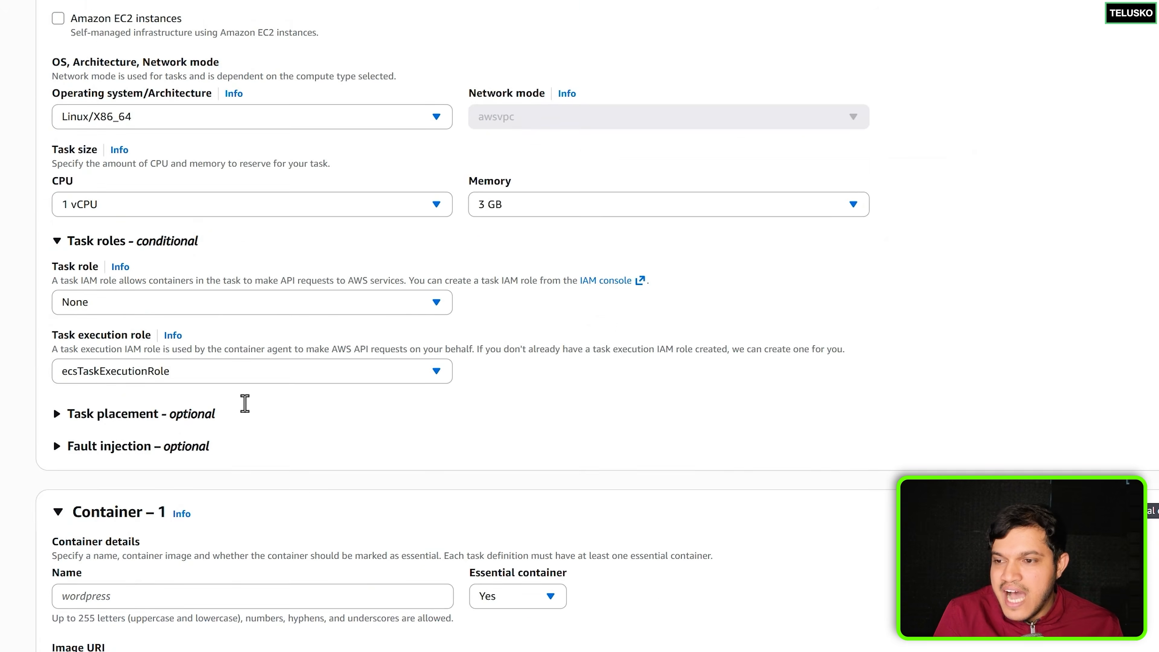
scroll(246, 403, down, 5)
click(106, 340)
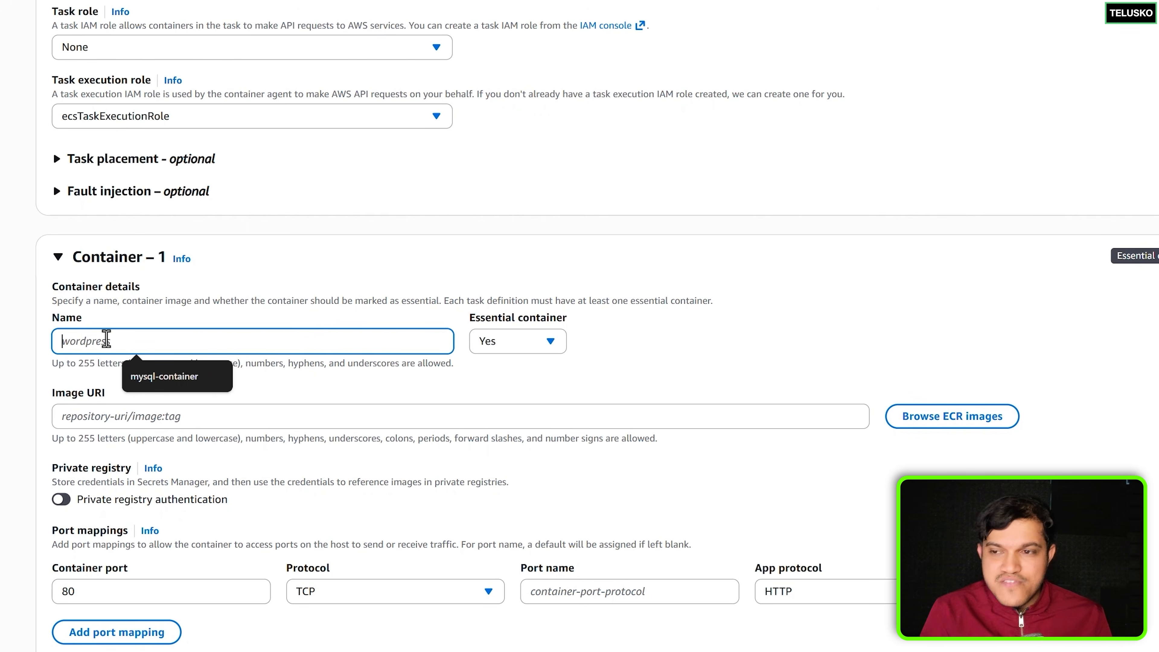
click(164, 376)
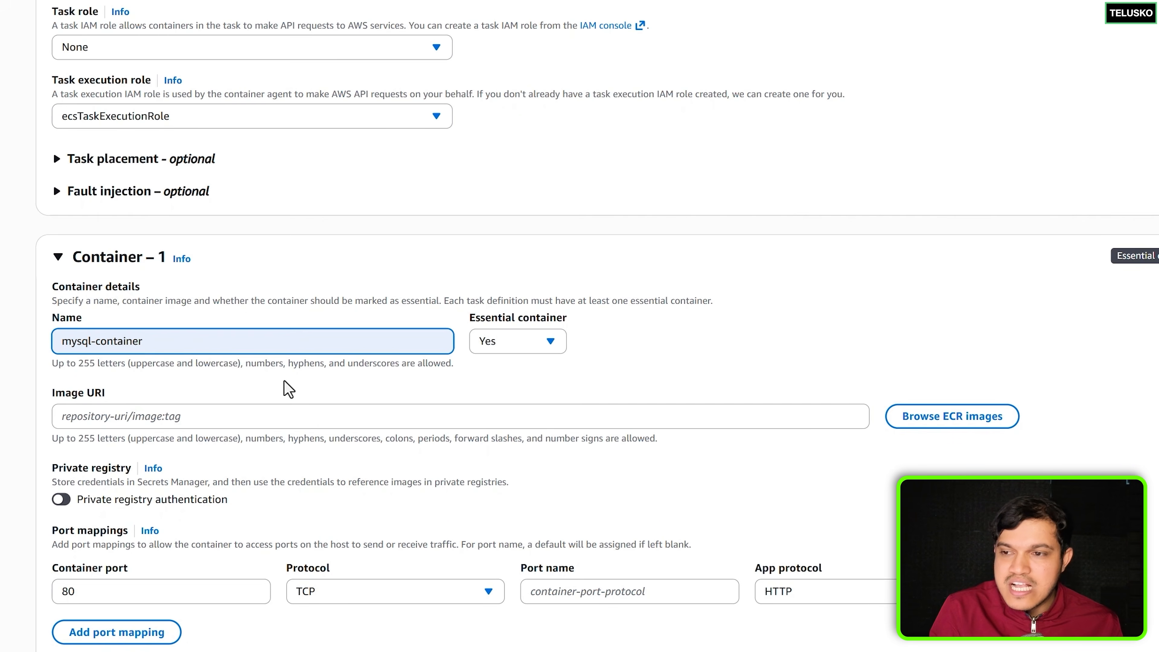
scroll(221, 380, down, 2)
click(98, 320)
key(Down)
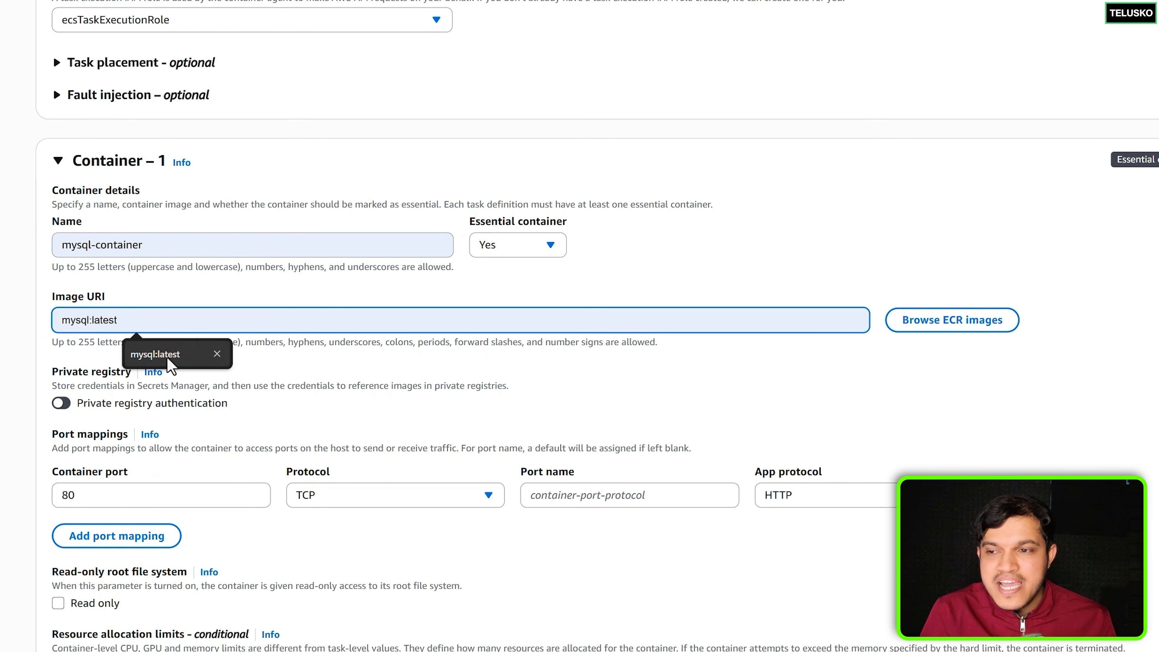
key(Return)
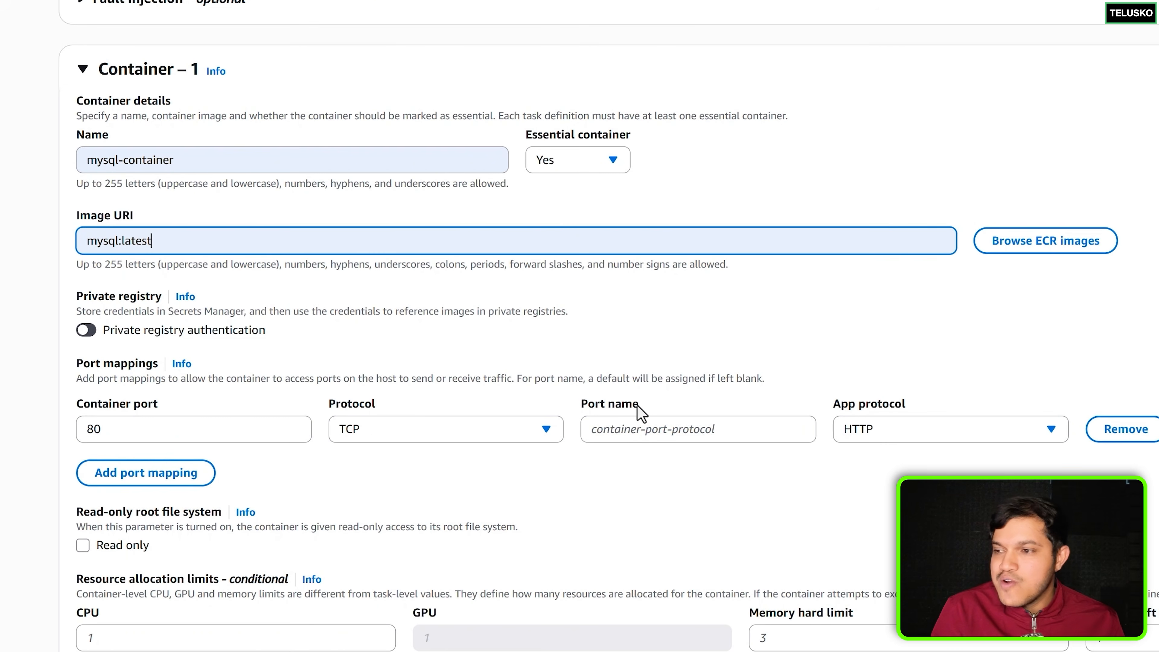
- Name the port 80 mapping http-port and add a TCP mapping for port 3306 named mysql-port with the HTTP app protocol
click(608, 433)
click(677, 471)
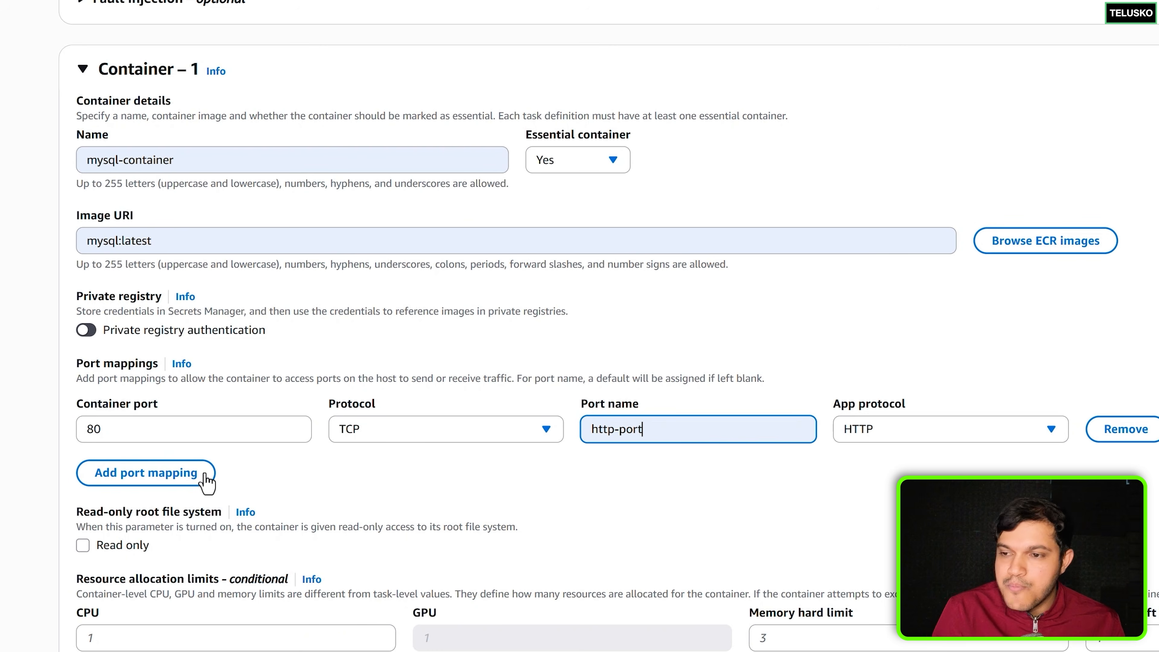
click(173, 477)
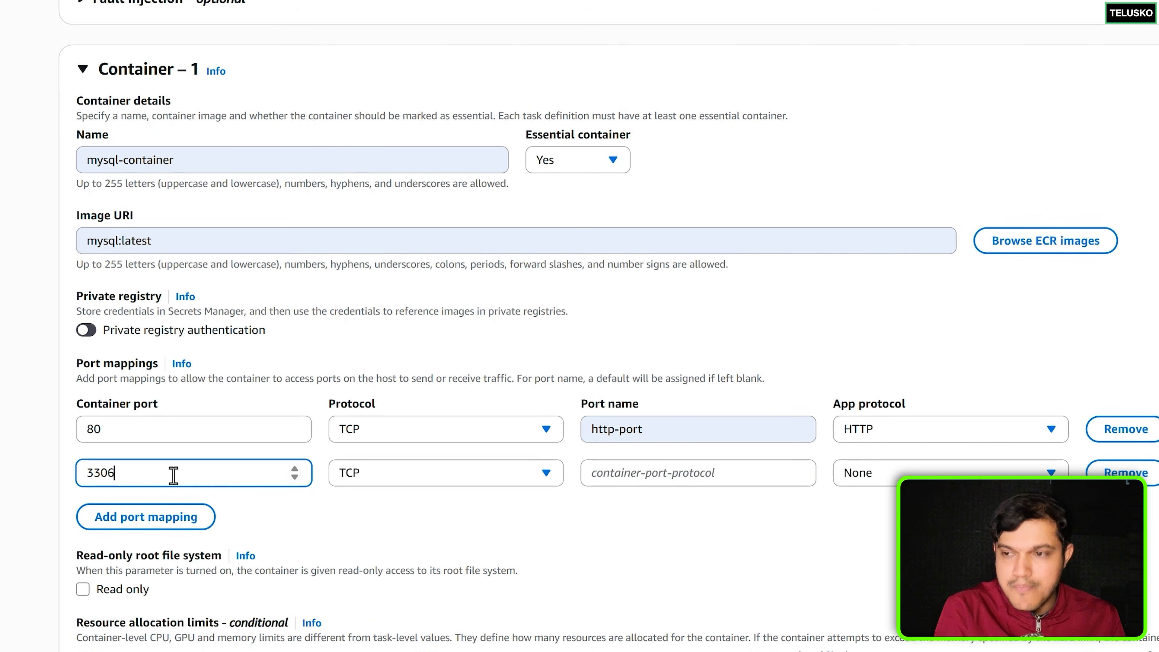
click(621, 475)
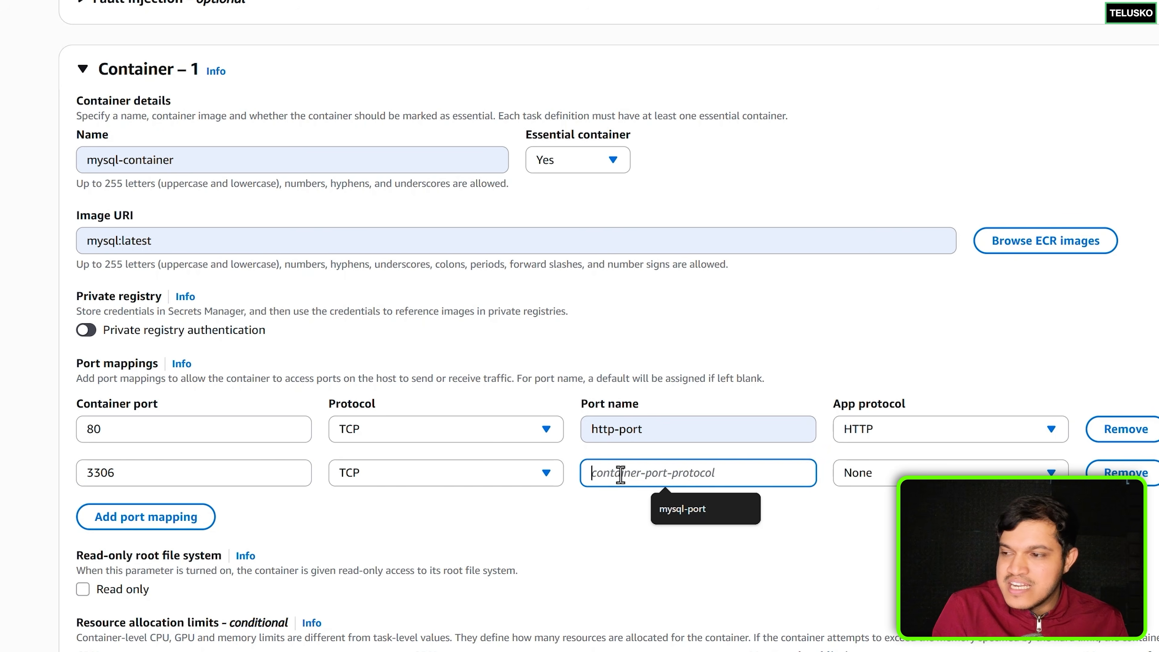
click(669, 508)
click(882, 482)
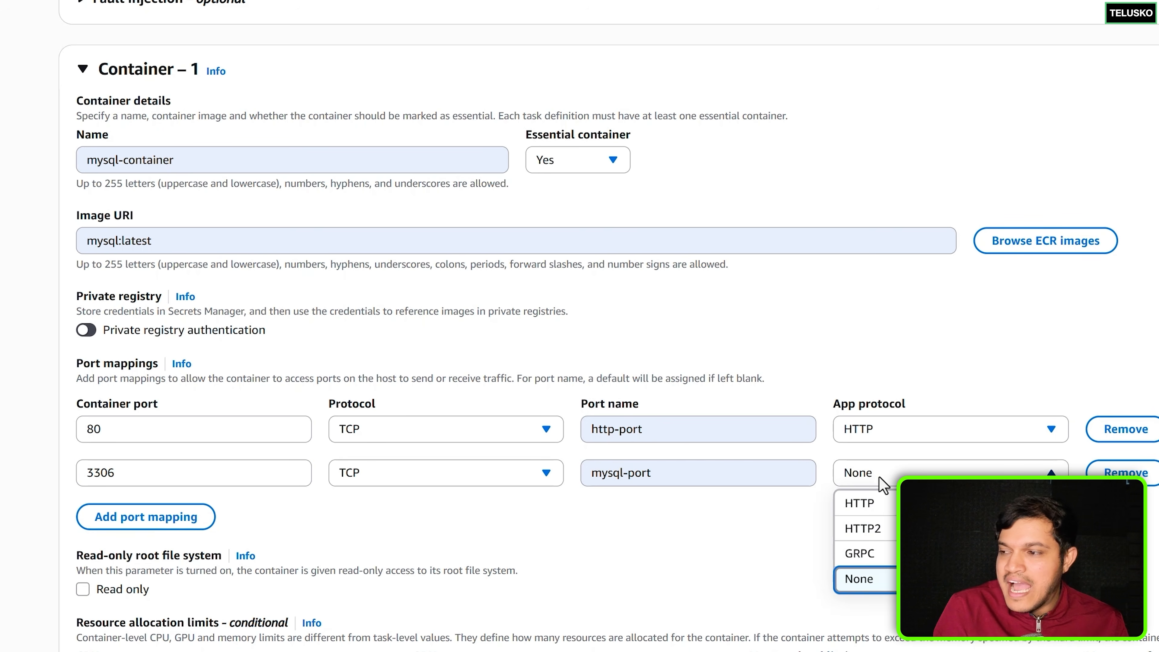
click(871, 506)
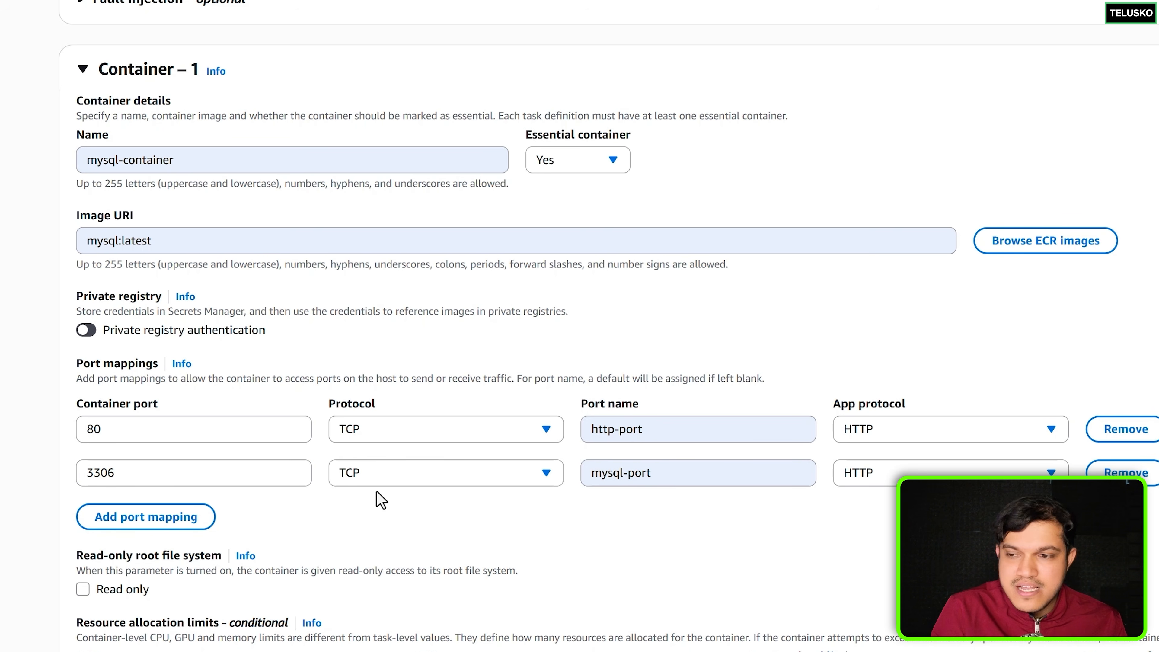
- Add the environment variable MYSQL_ROOT_PASSWORD to the MySQL container and enter the root password as its value
scroll(250, 626, down, 5)
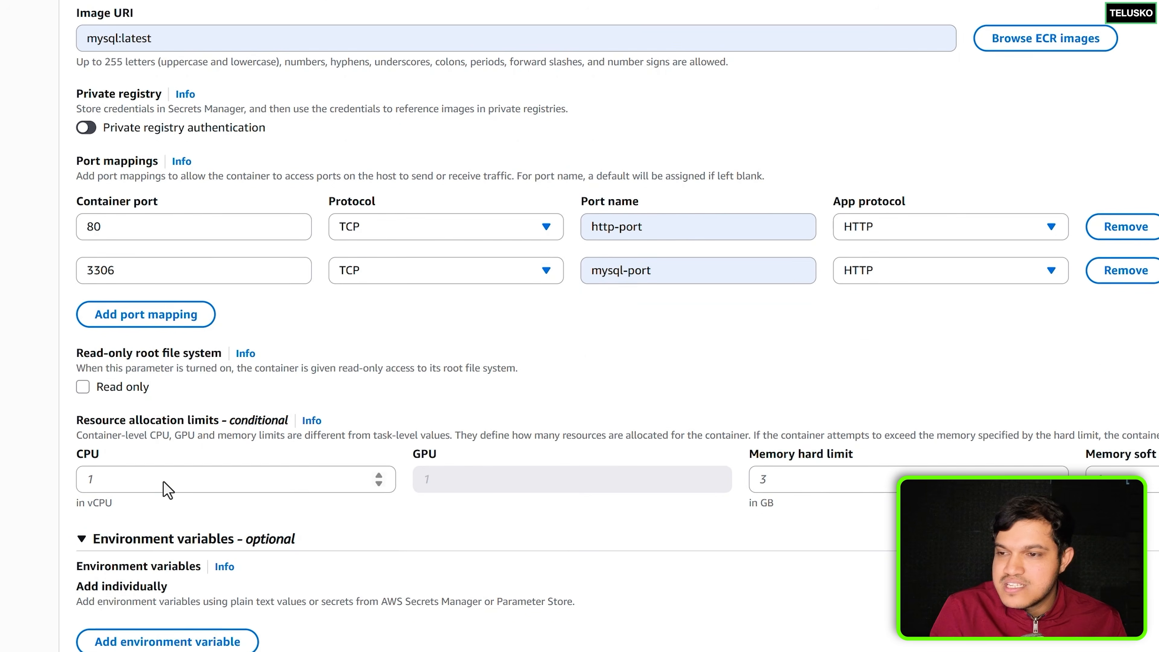
scroll(165, 486, down, 5)
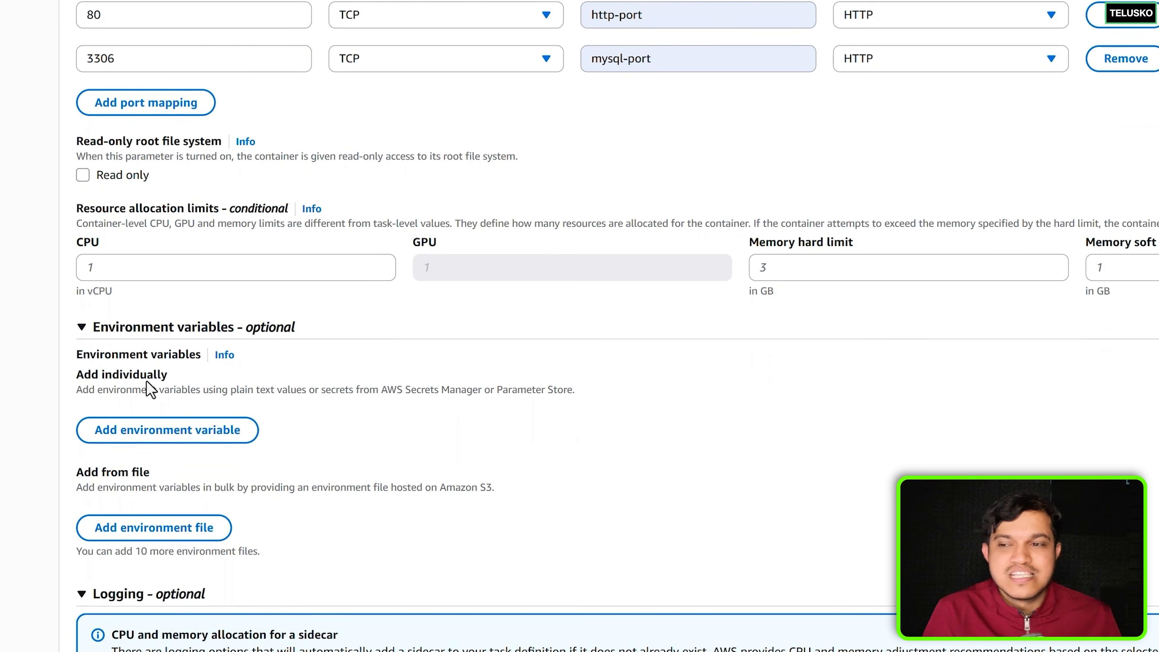
scroll(150, 391, down, 2)
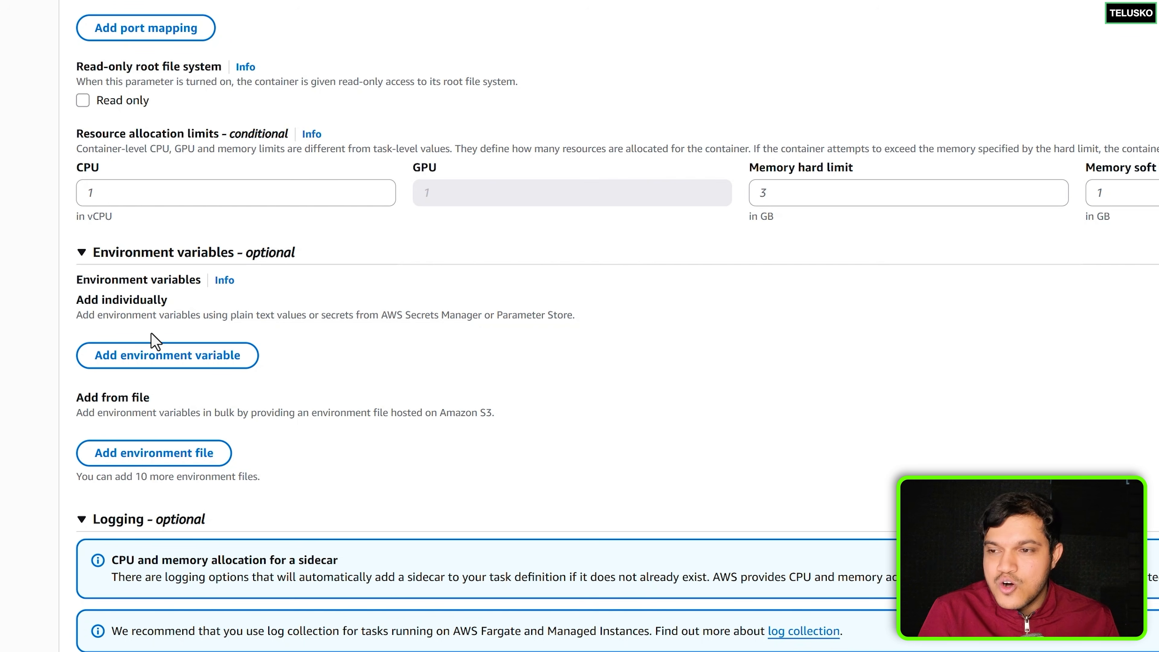
click(146, 361)
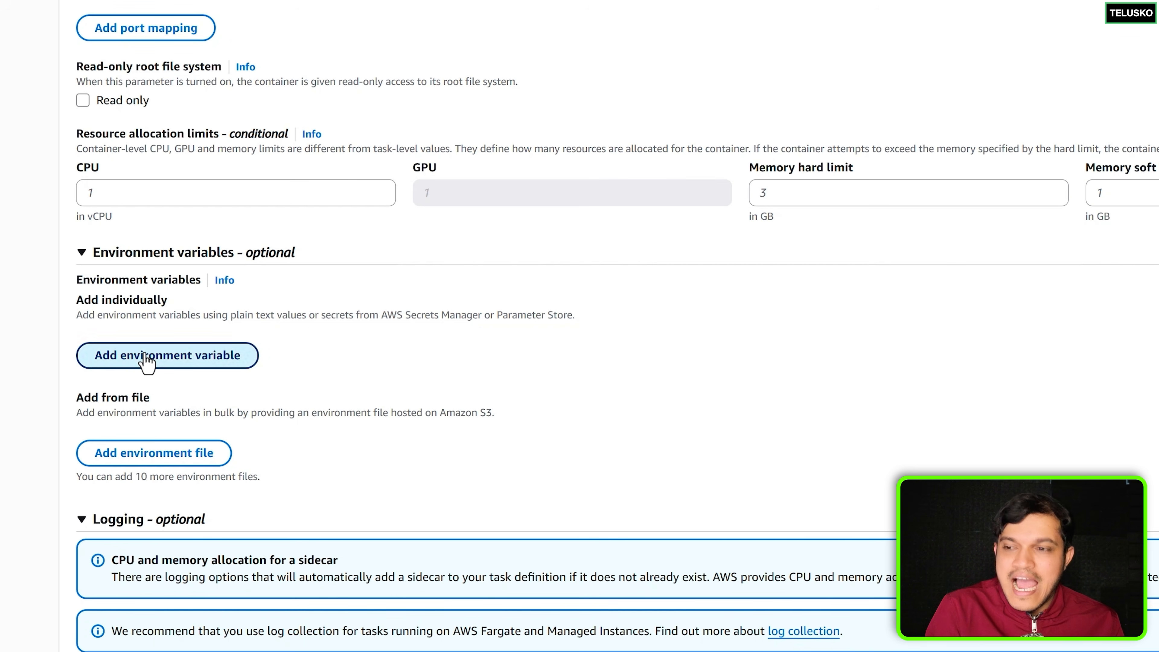
scroll(233, 384, down, 2)
click(137, 297)
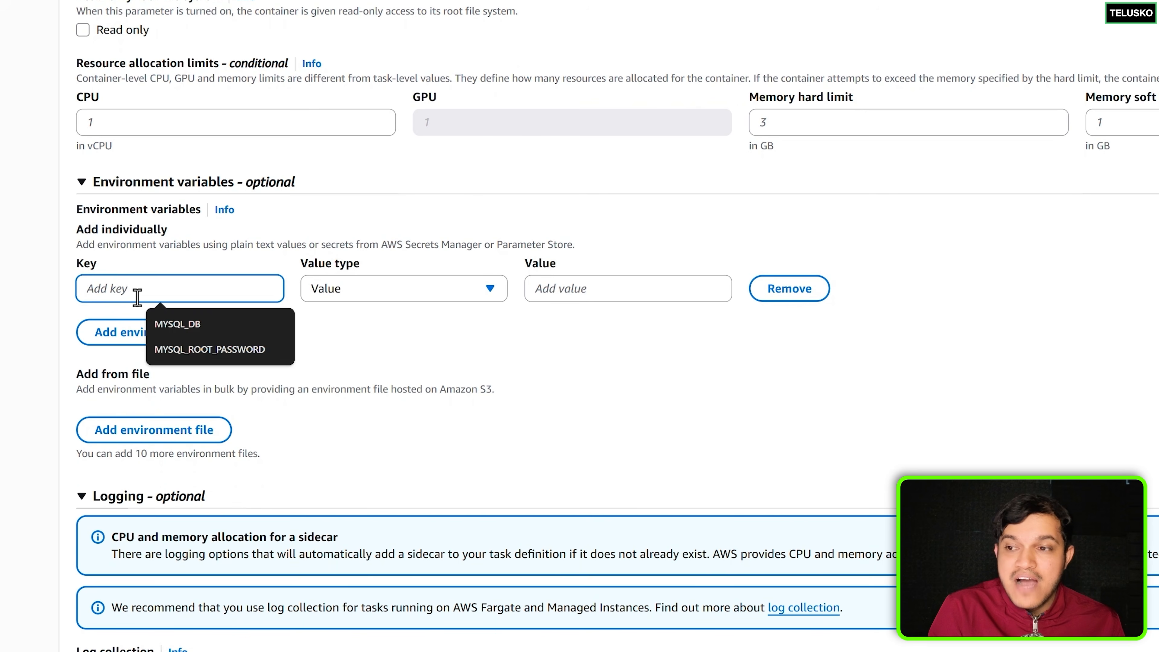
click(207, 350)
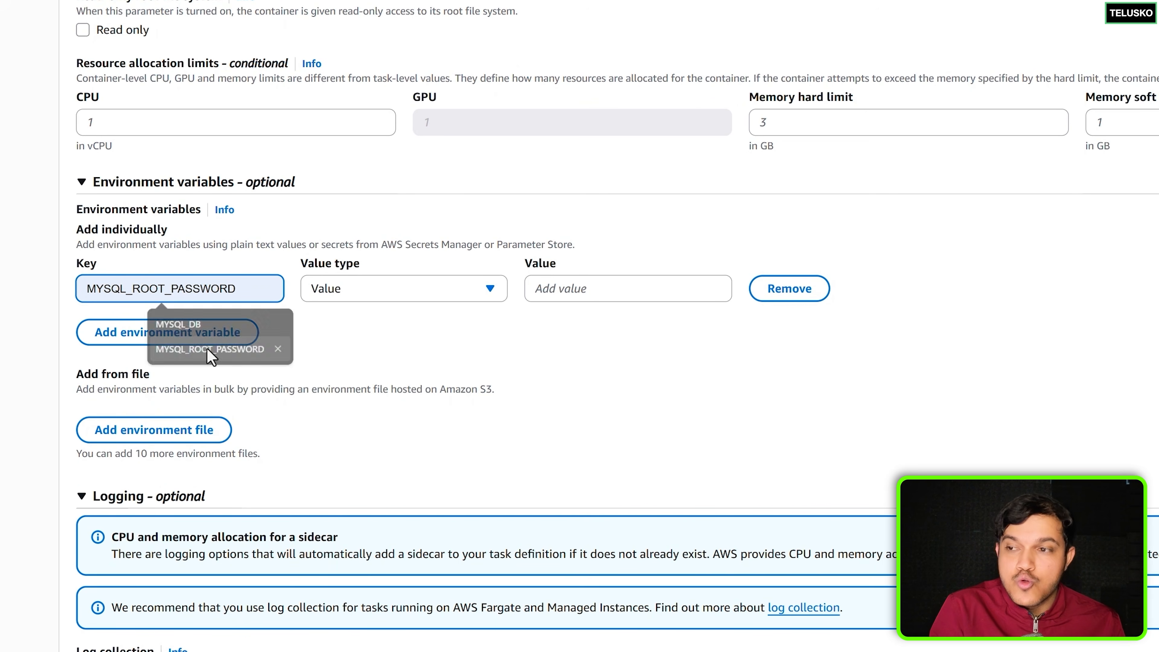
click(559, 289)
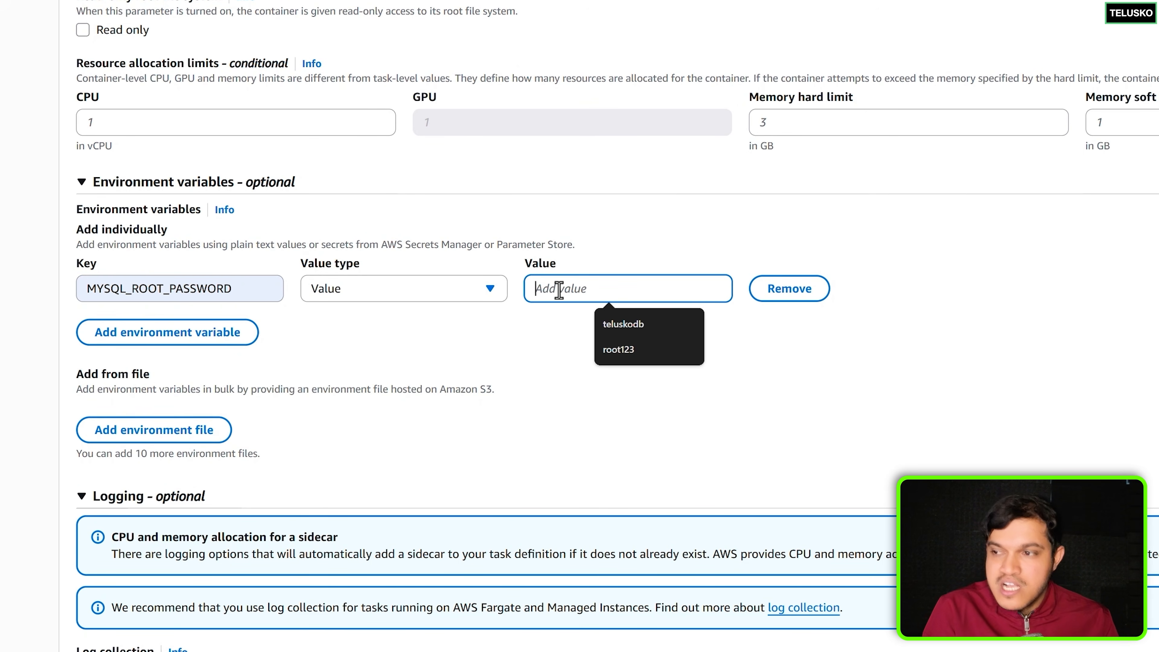
click(634, 353)
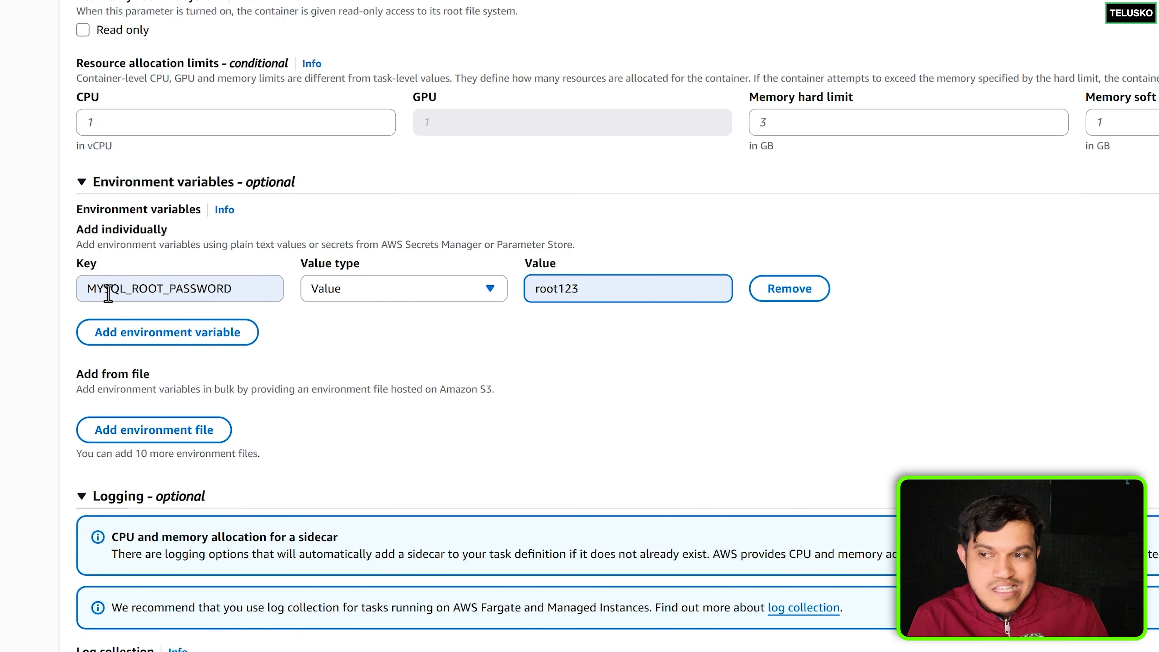
- Add the environment variable MYSQL_DATABASE with the value teluskodb and check it against the database name in the project's RDS connection URL
click(147, 337)
click(154, 337)
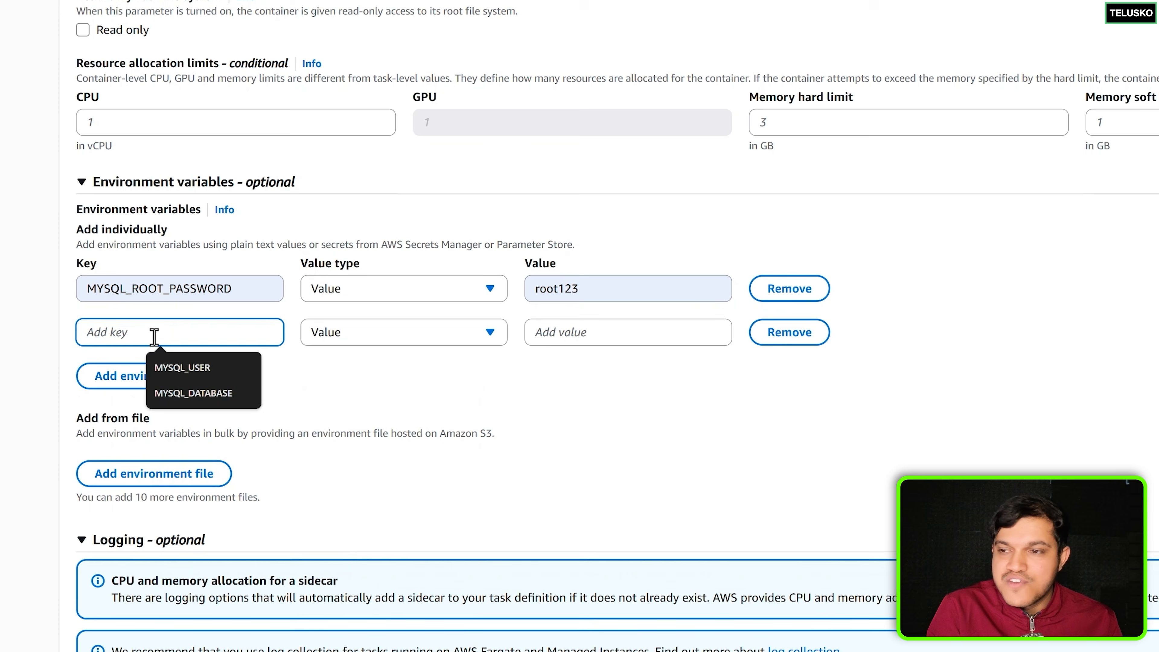
click(187, 394)
click(583, 332)
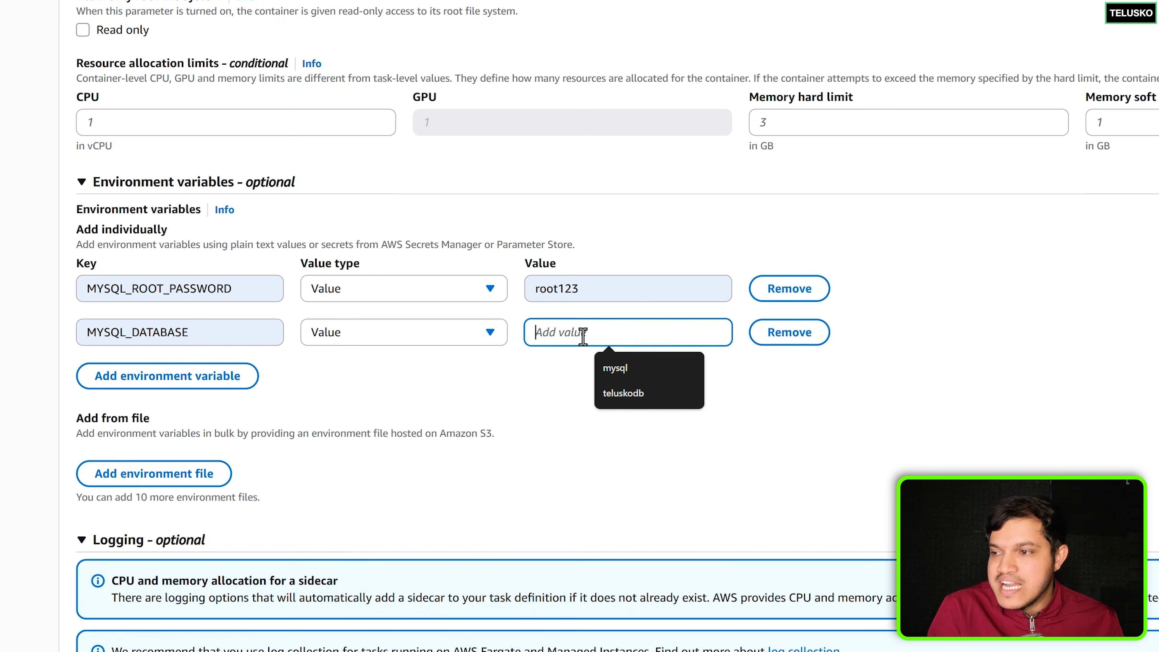
click(624, 394)
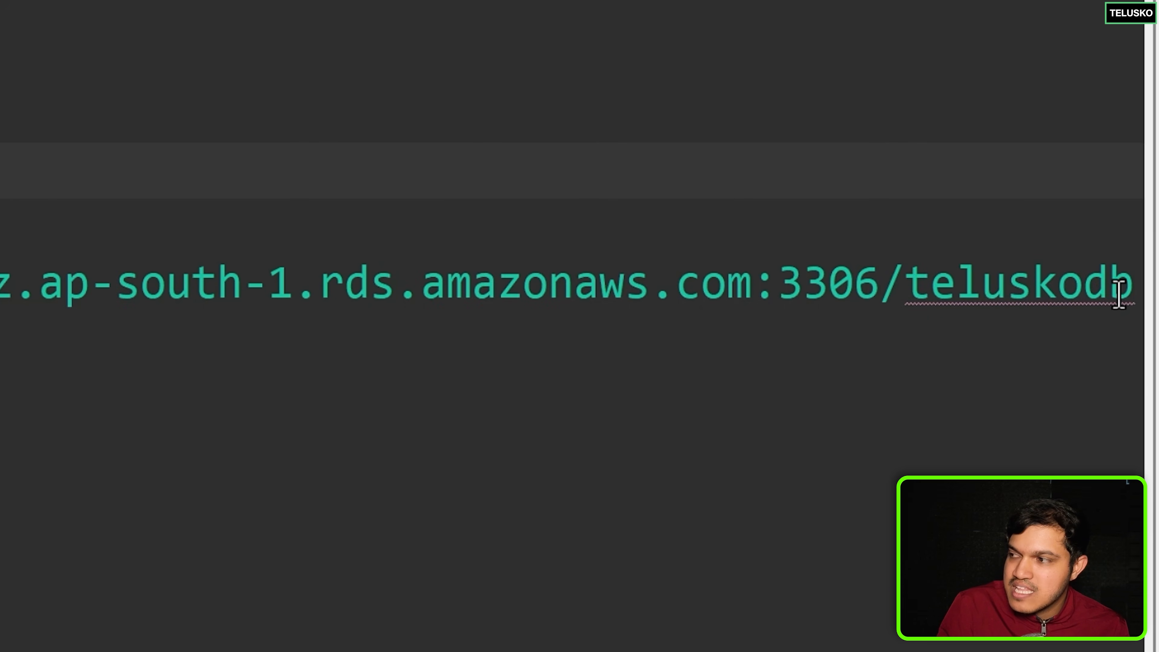
drag(1120, 294, 874, 299)
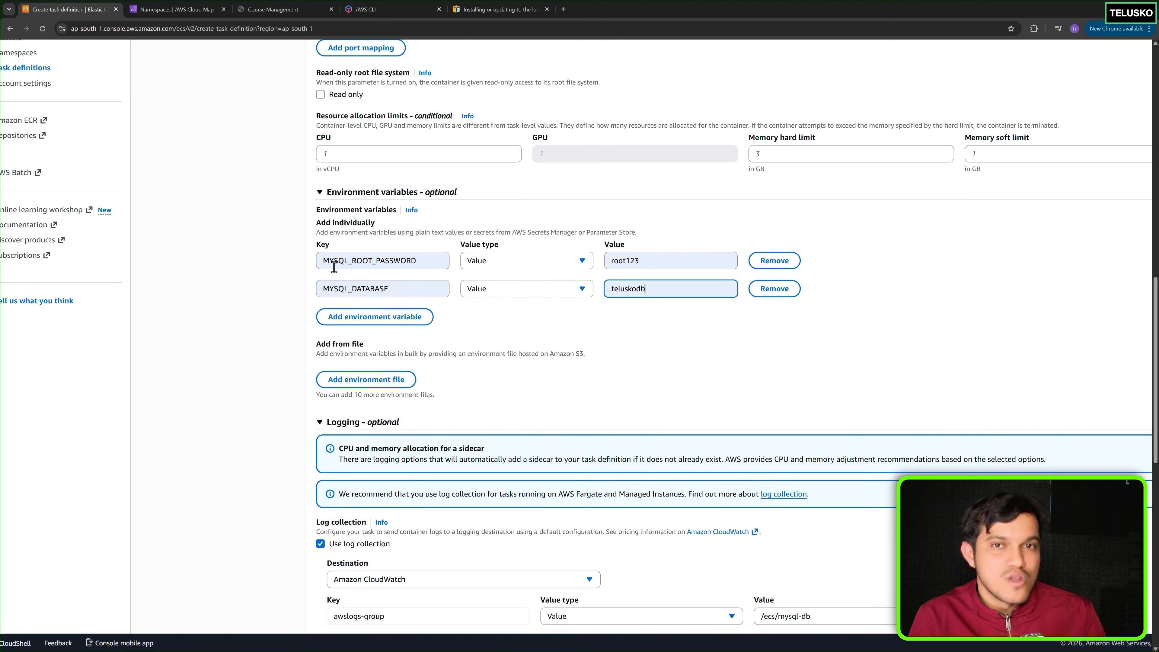
- Add the environment variable MYSQL_USER with the value admin to the MySQL container
scroll(417, 210, down, 1)
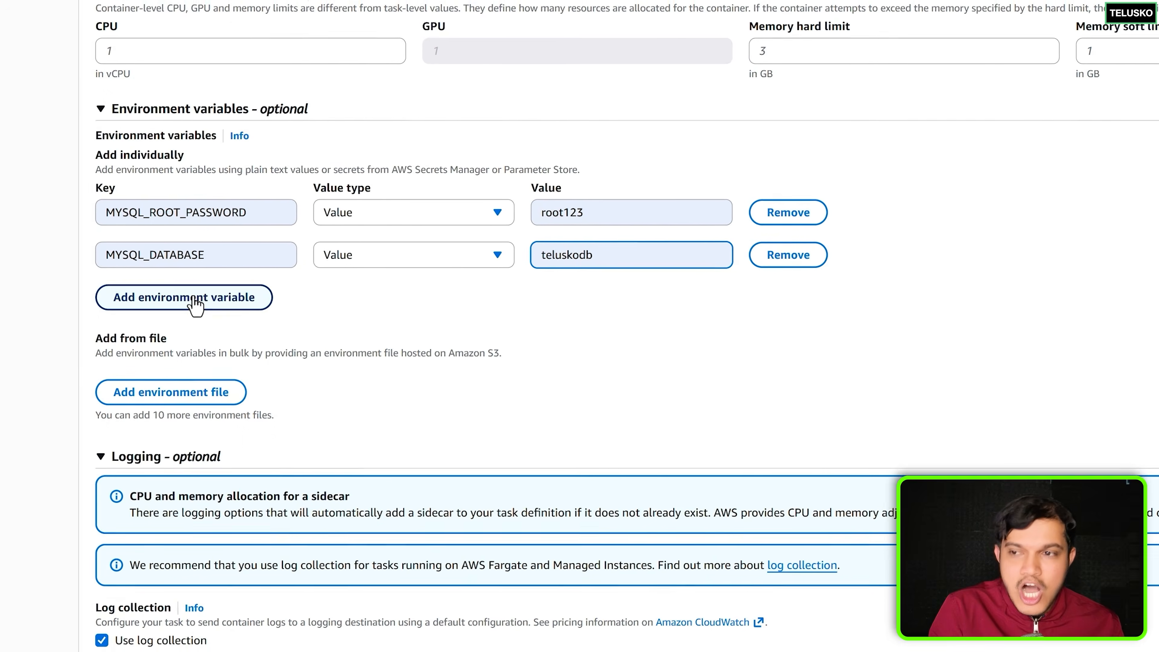
click(418, 317)
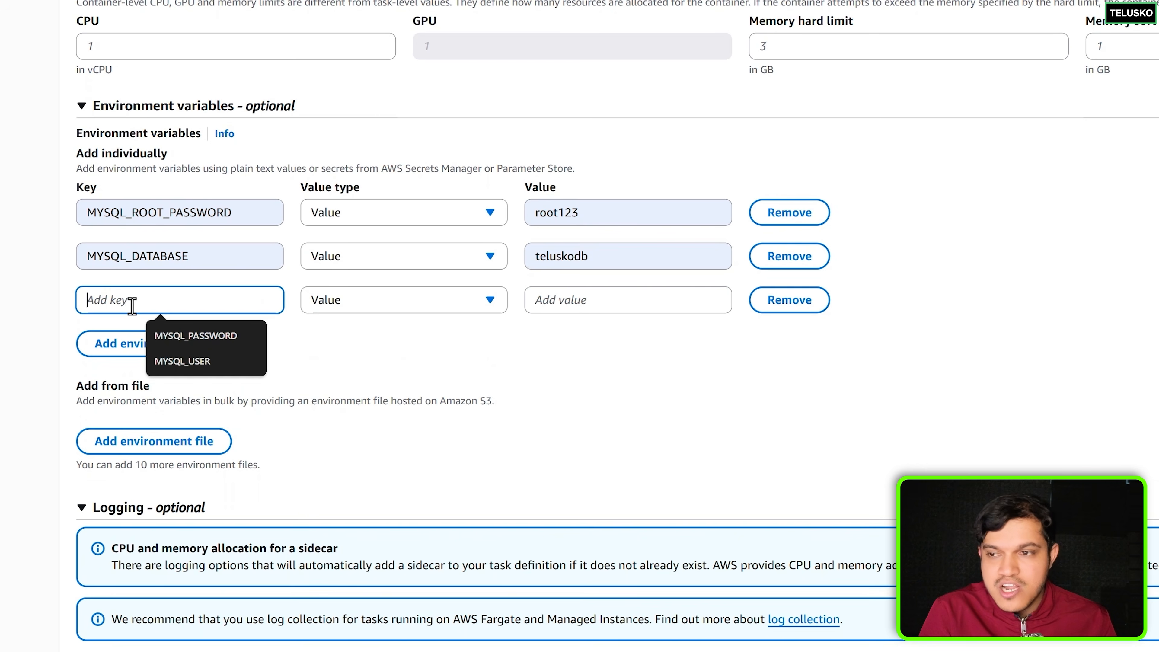
click(183, 362)
click(570, 308)
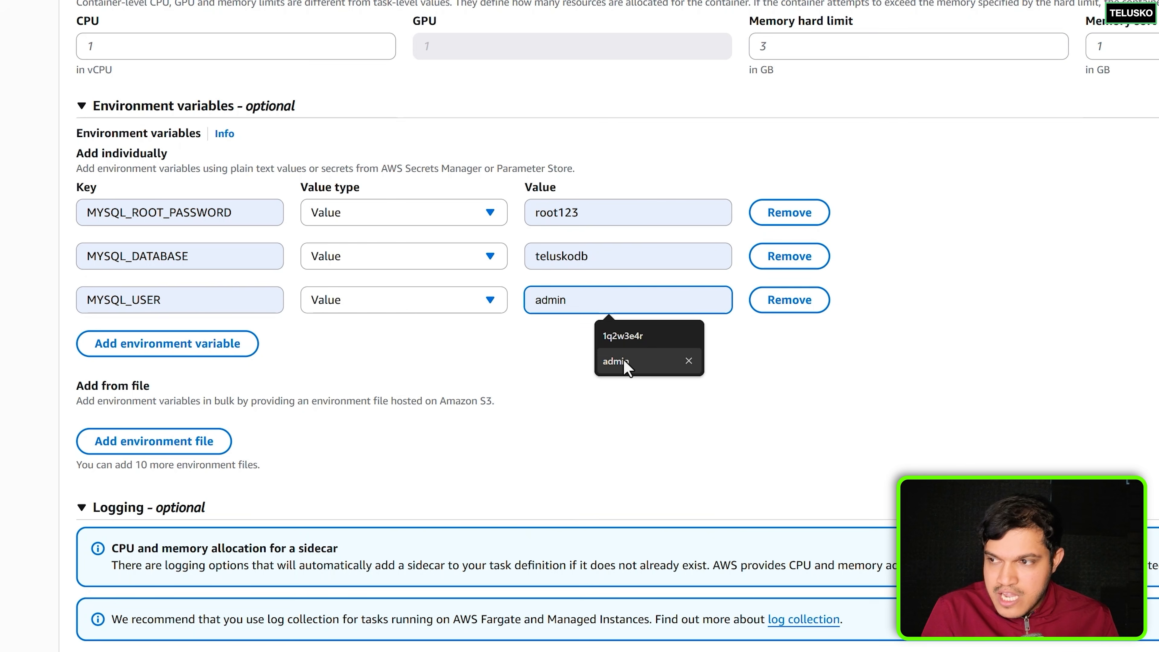
click(623, 360)
- Add the environment variable MYSQL_PASSWORD to the MySQL container and enter the database user's password as its value
click(93, 341)
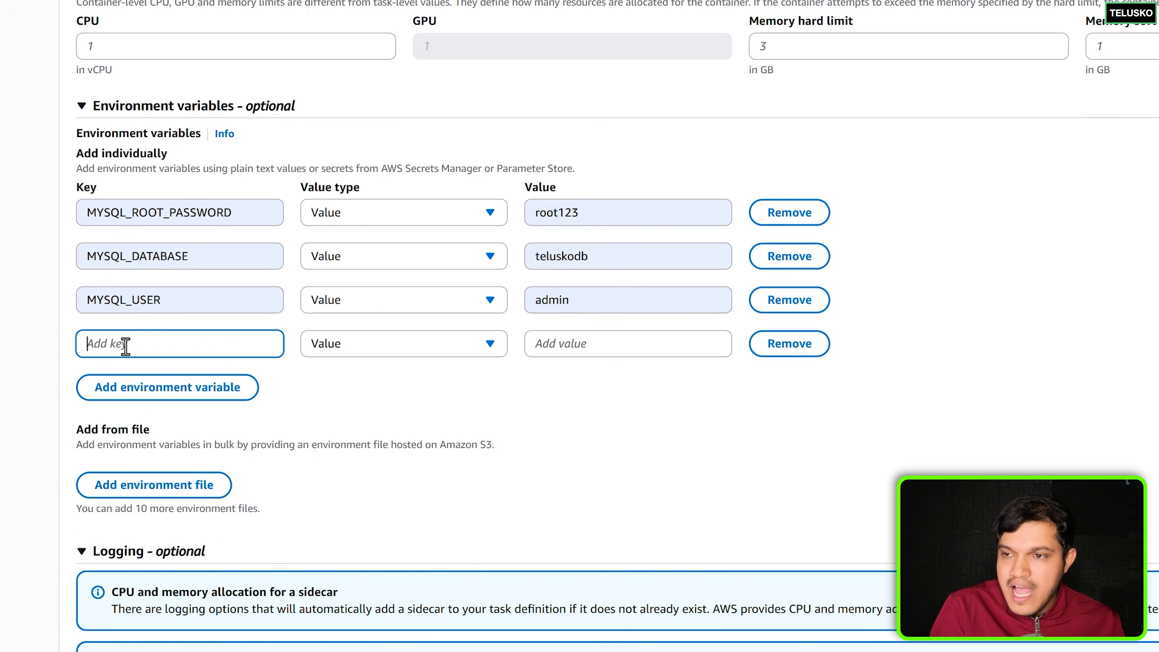
click(175, 383)
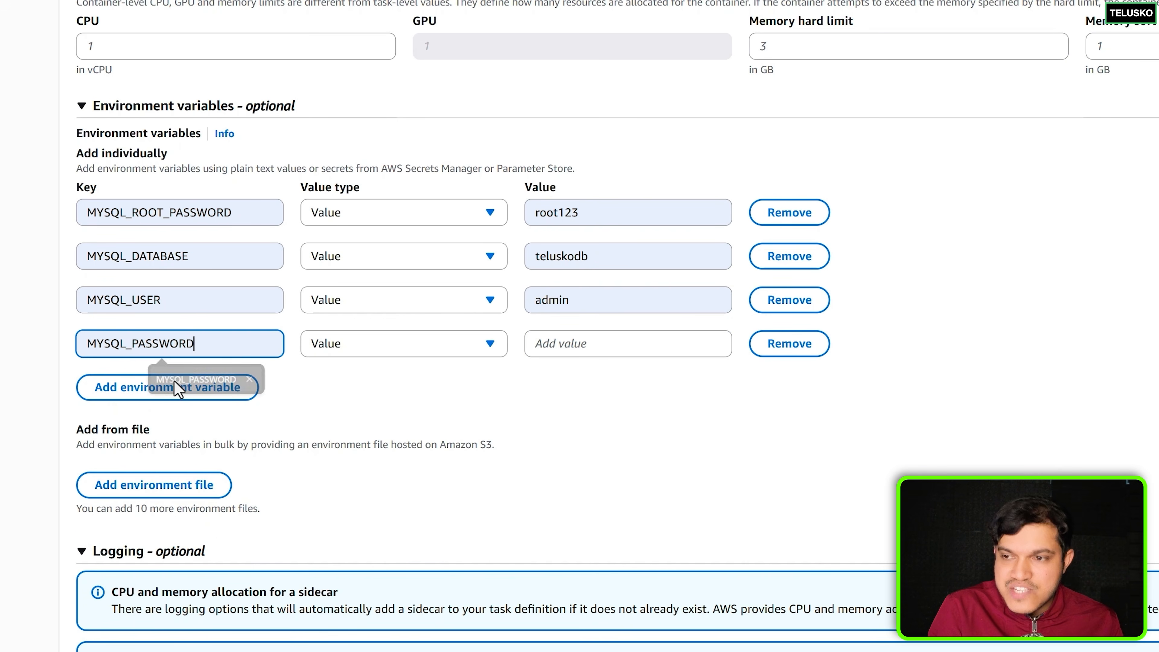
click(614, 342)
click(632, 382)
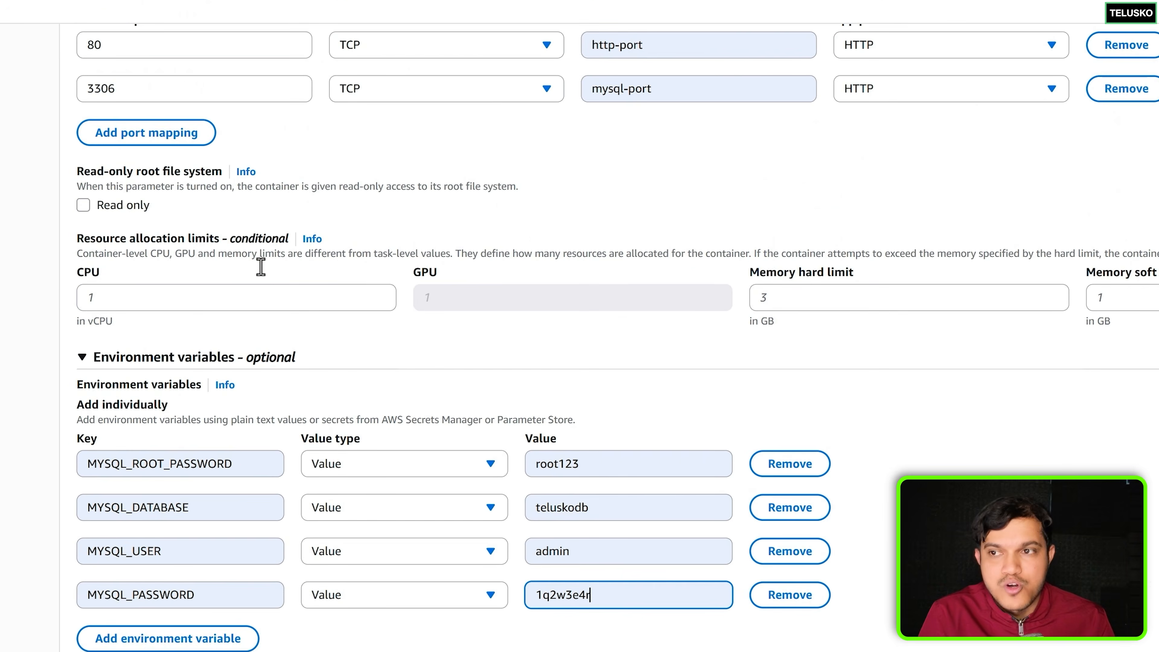
- Review the container's image, port mappings, environment variables and logging settings, and create the mysql-db task definition
scroll(297, 221, up, 3)
scroll(298, 221, down, 15)
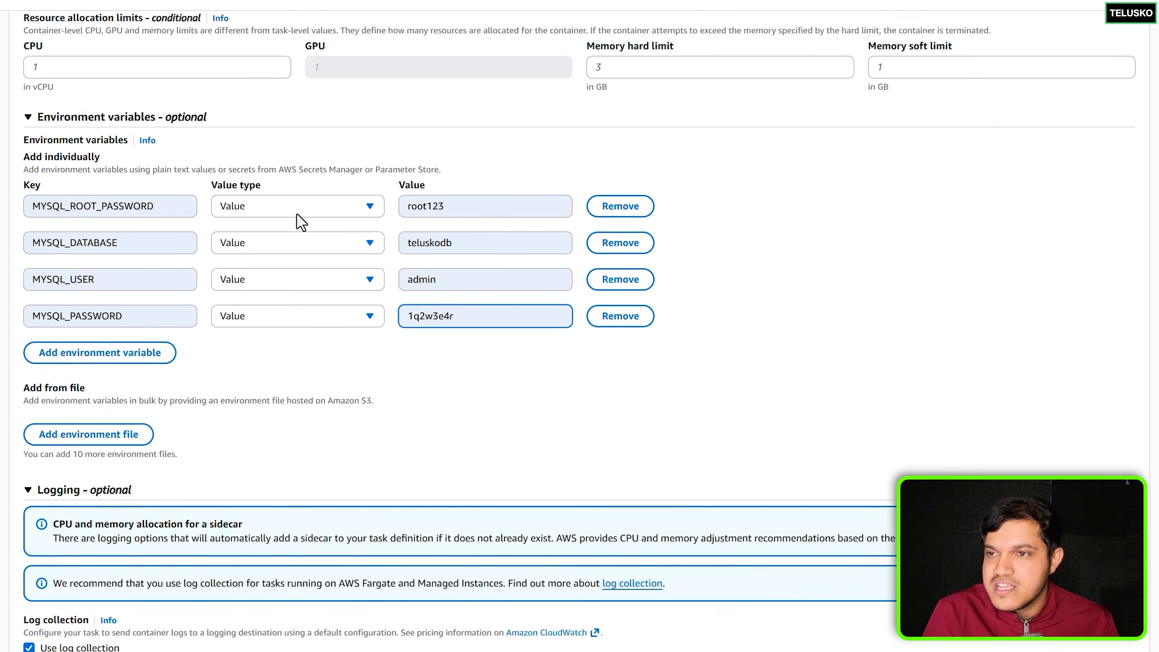
scroll(301, 222, down, 10)
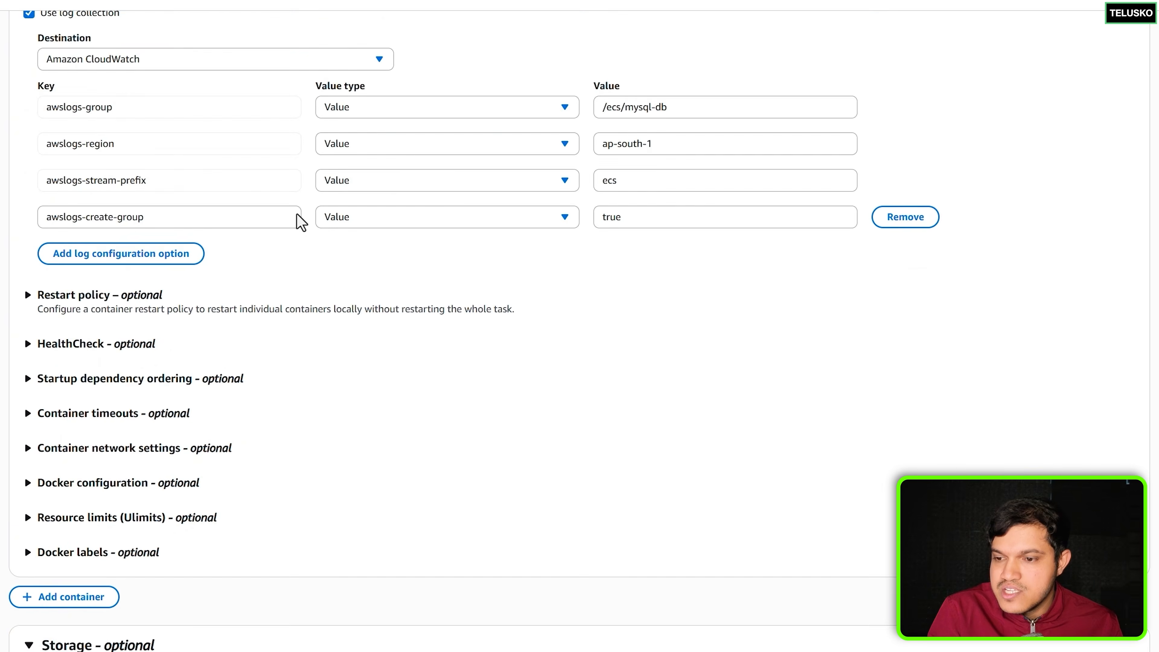
scroll(299, 222, up, 20)
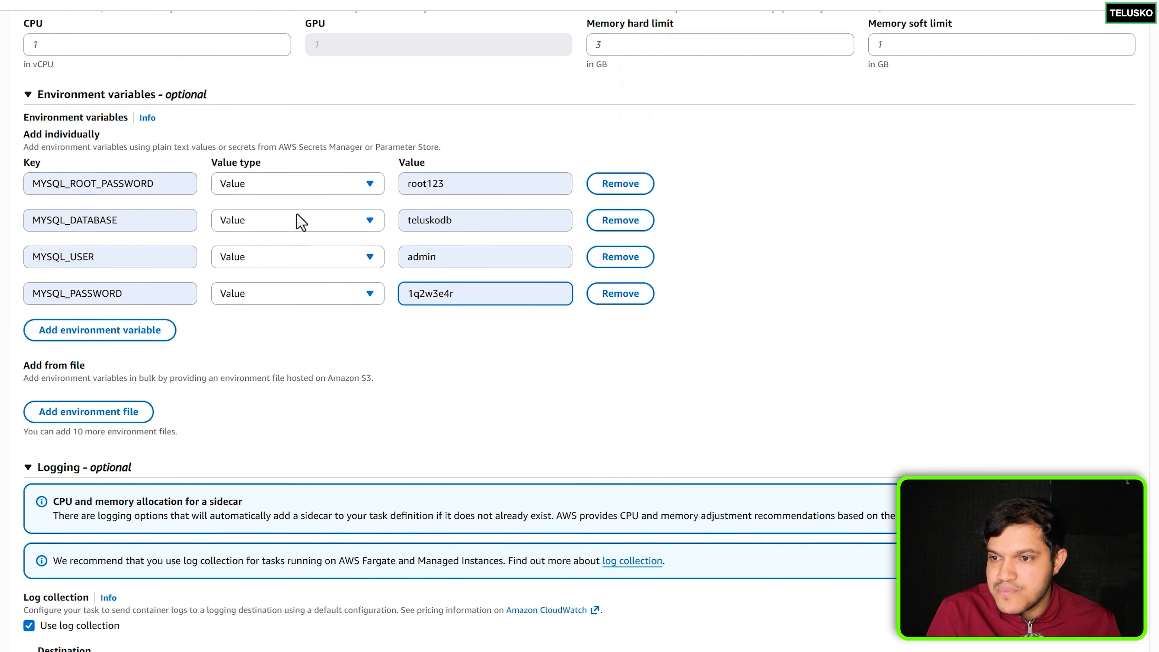
scroll(300, 221, up, 8)
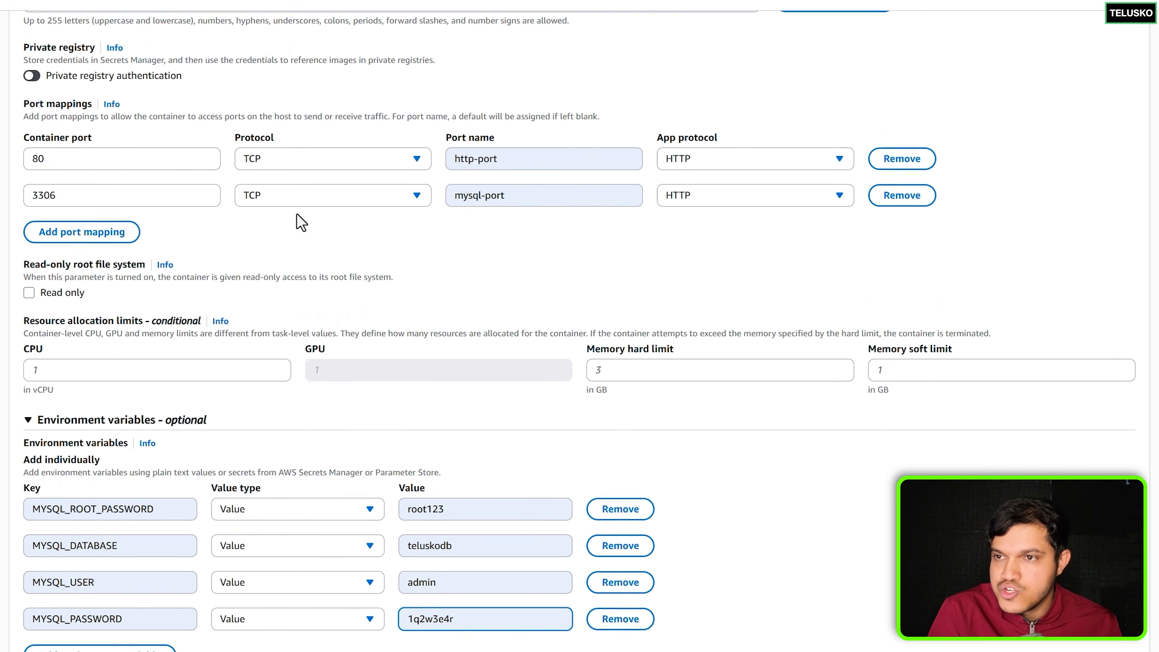
scroll(301, 222, up, 4)
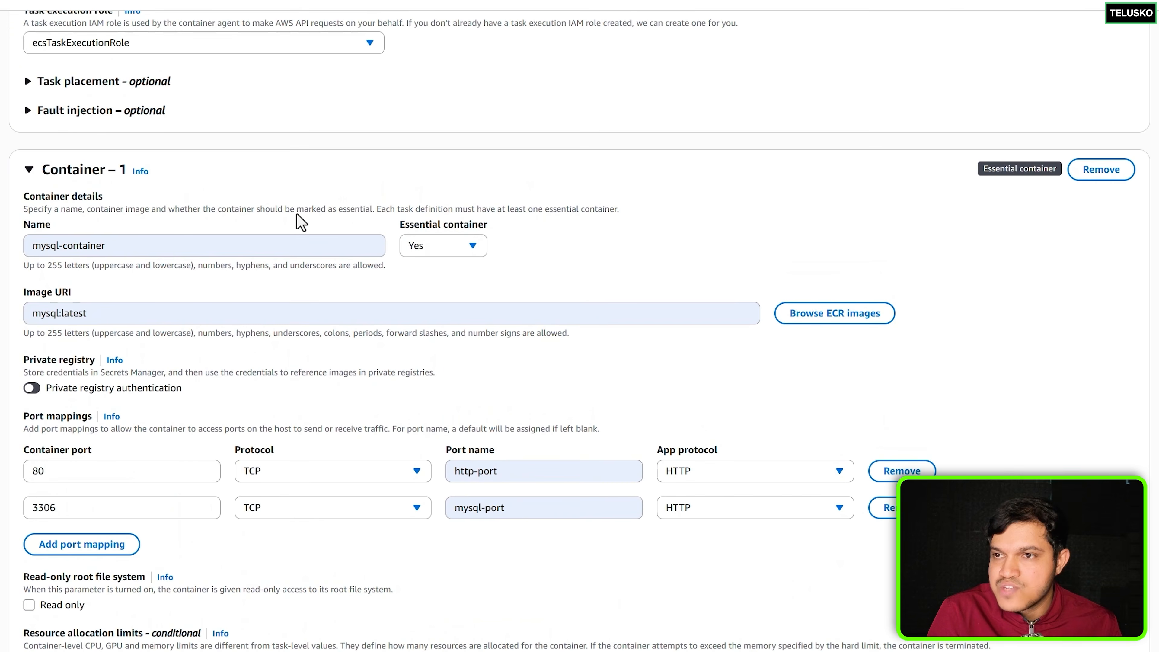
scroll(277, 202, down, 15)
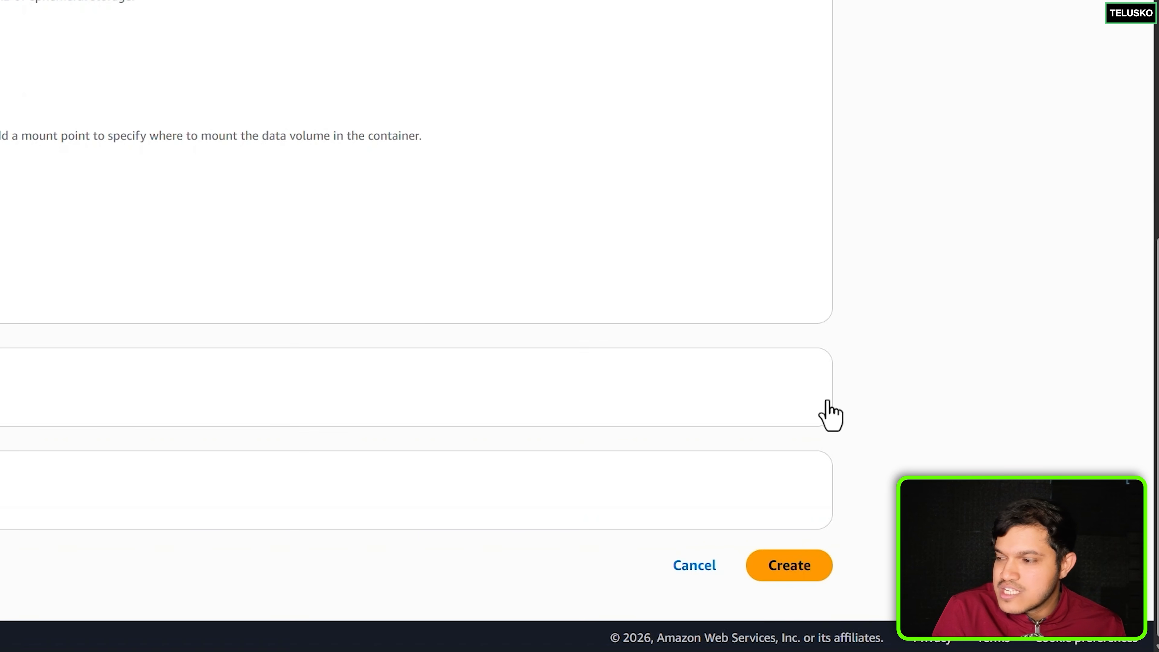
click(806, 574)
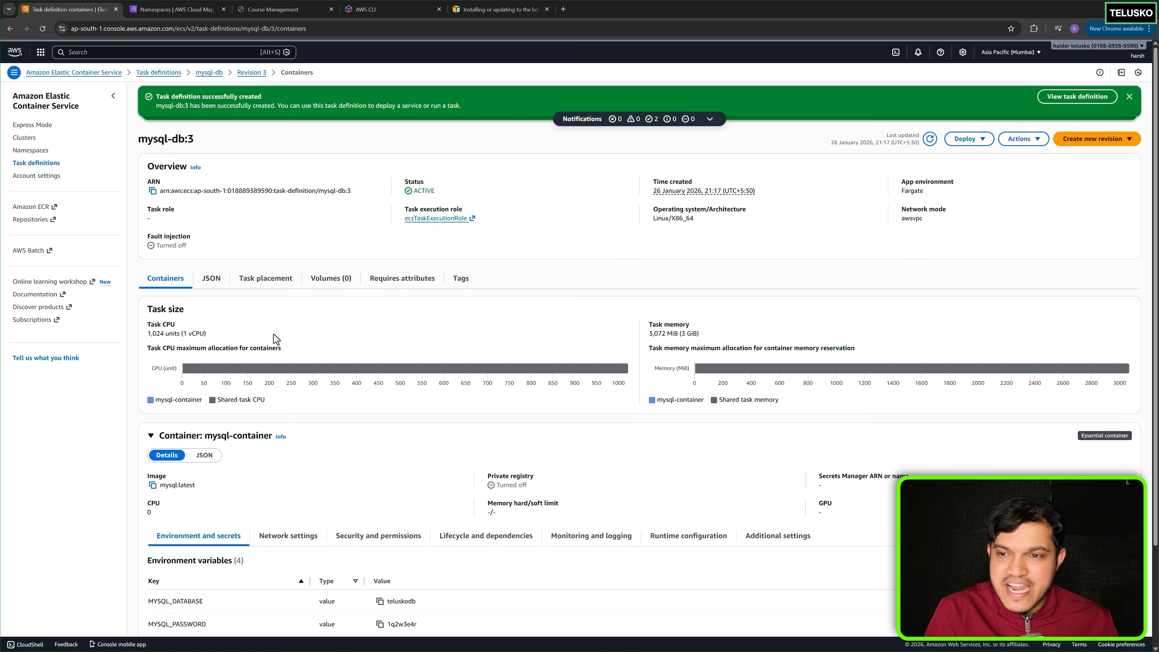
- Examine the new task definition's container details and its JSON for ports, environment variables and log configuration
scroll(274, 334, down, 2)
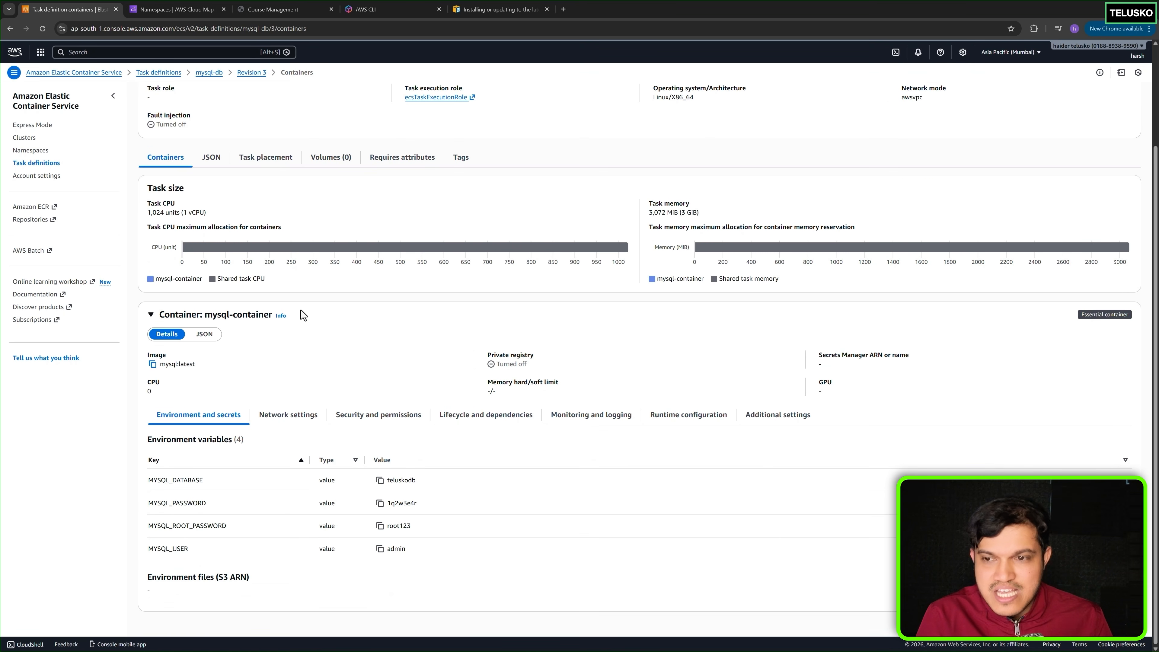
scroll(301, 312, up, 2)
click(211, 278)
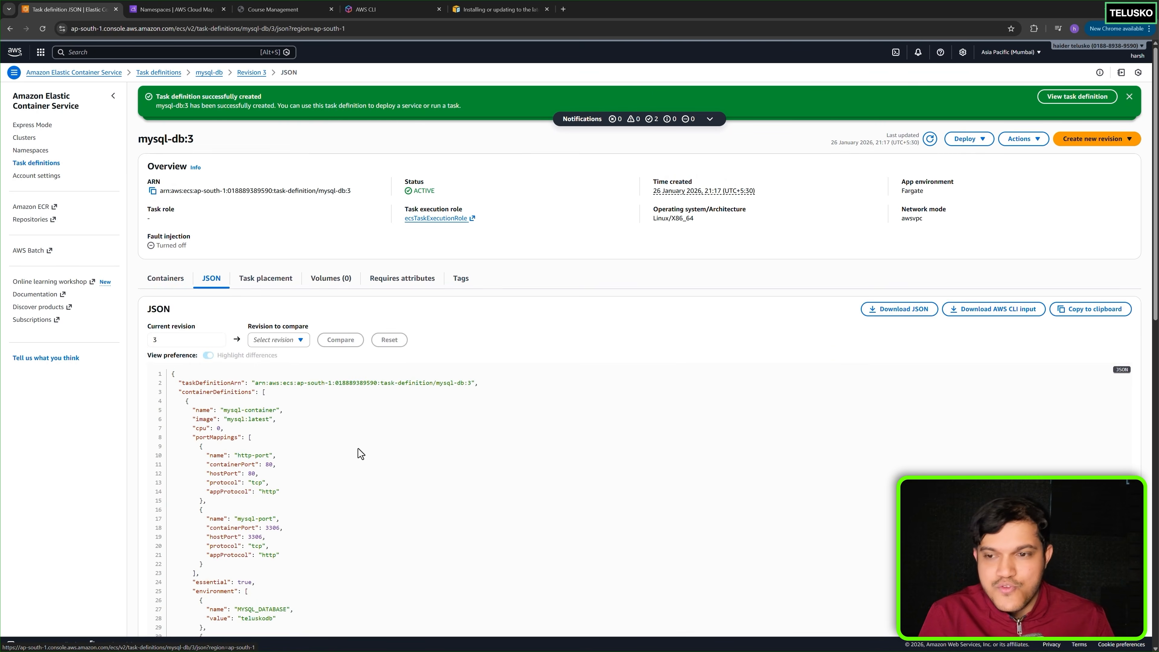
scroll(246, 356, down, 3)
scroll(314, 338, down, 4)
scroll(314, 338, up, 8)
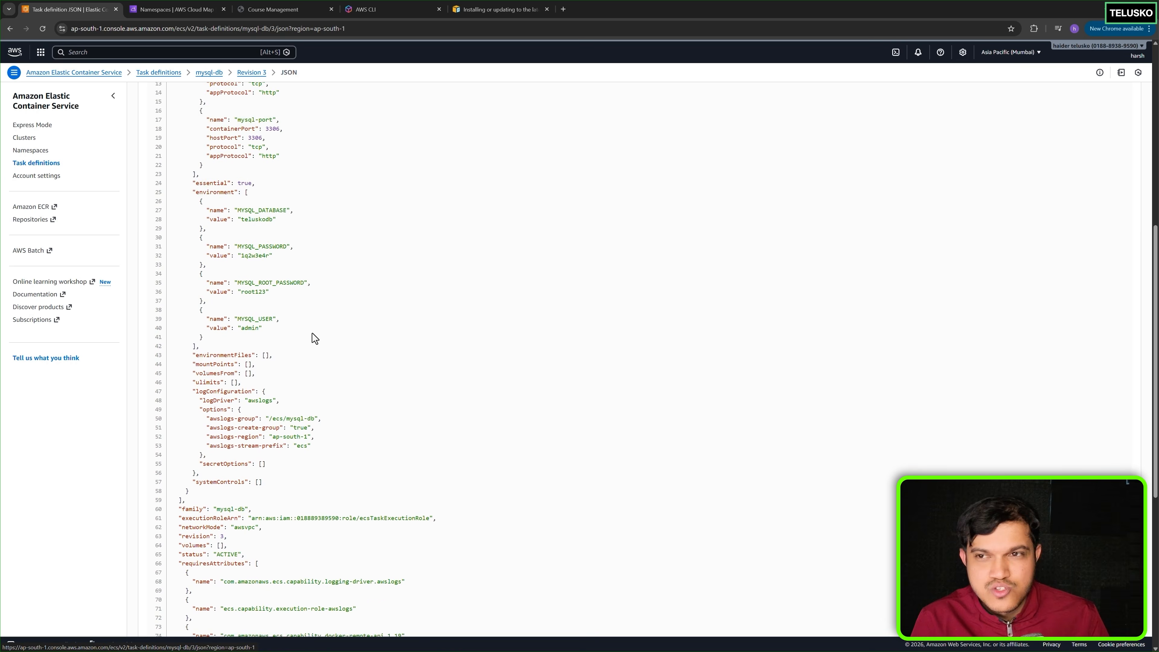
click(172, 283)
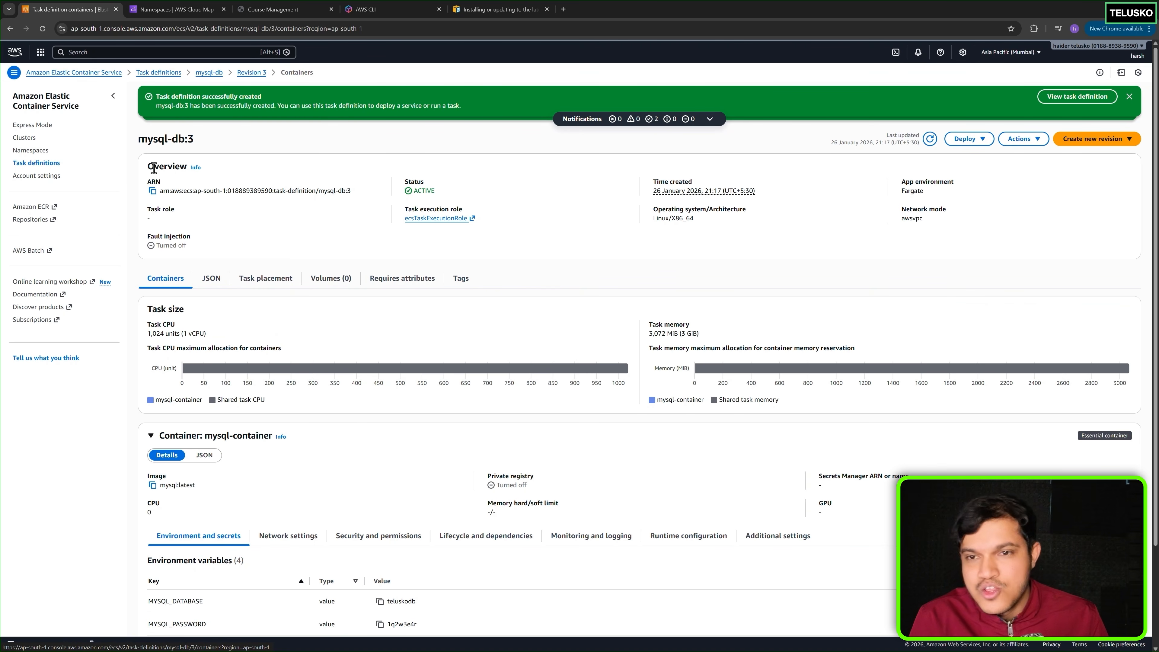
- Start running a new task in the telusko cluster and choose mysql-db as its task definition family
click(25, 138)
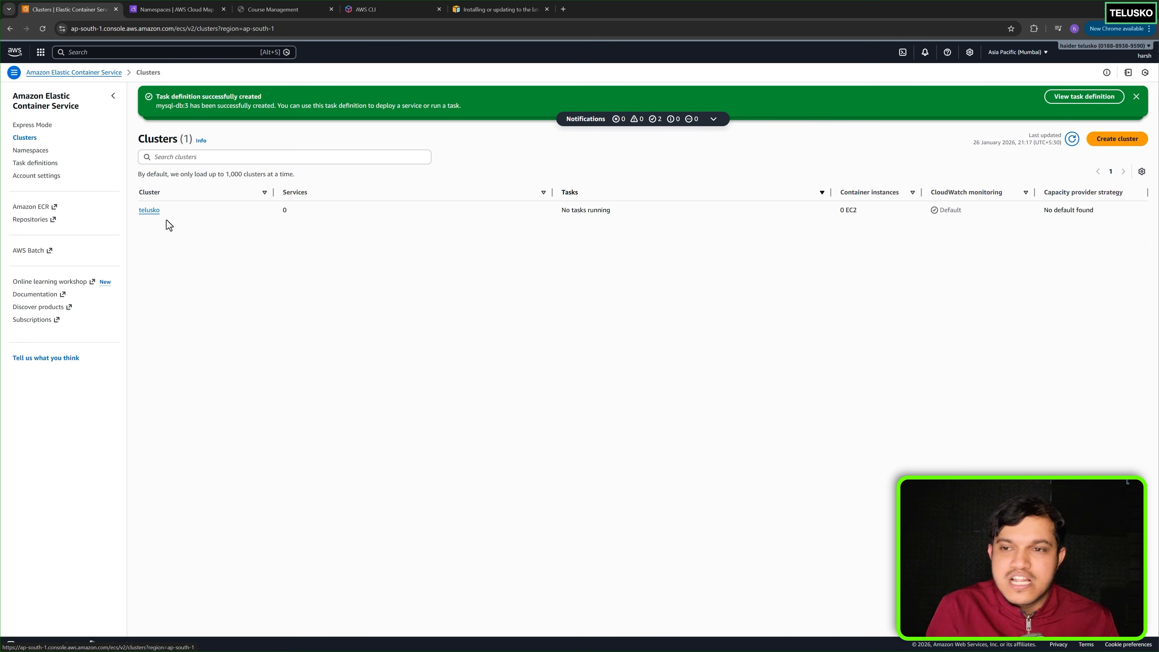
click(149, 210)
click(204, 273)
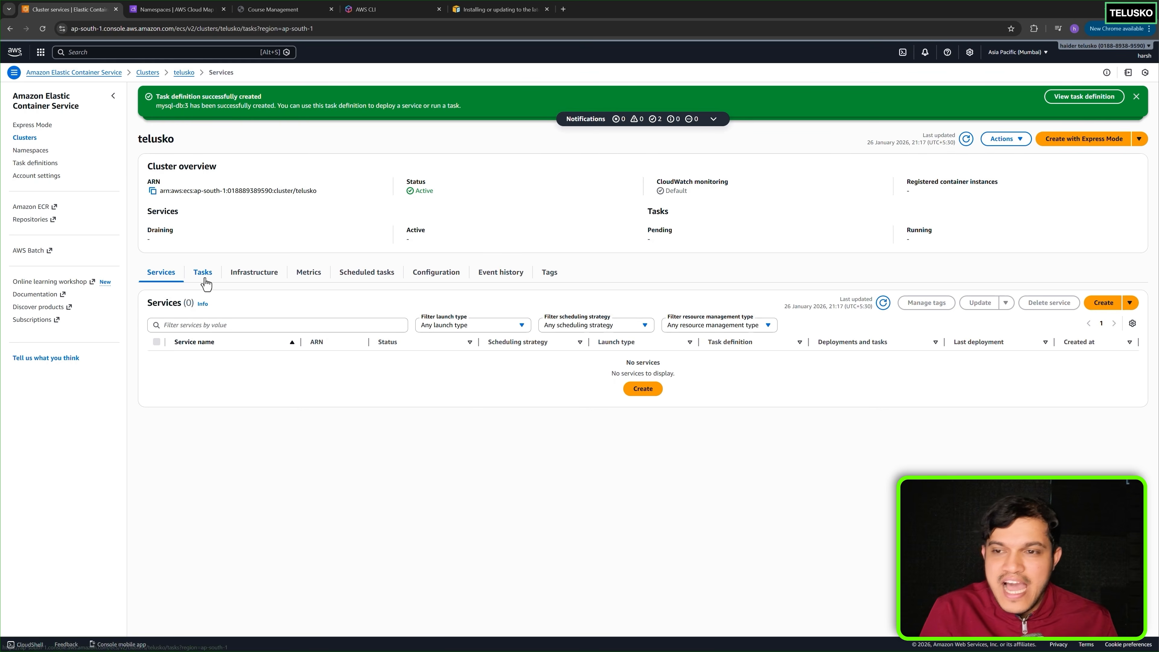
click(626, 392)
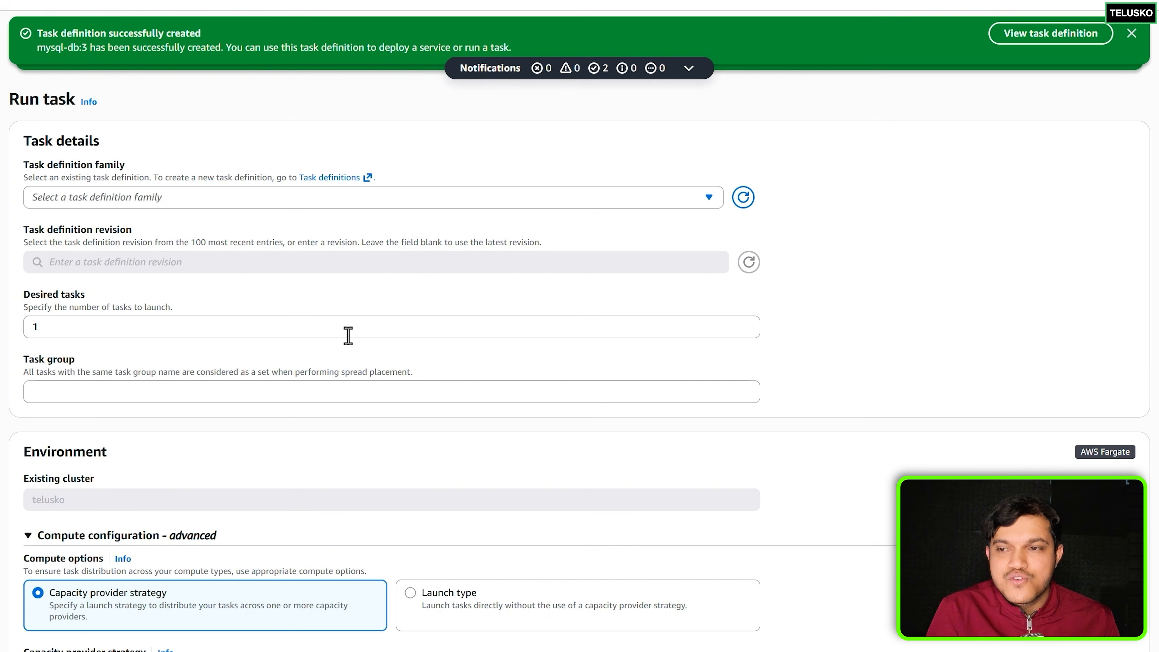
click(170, 200)
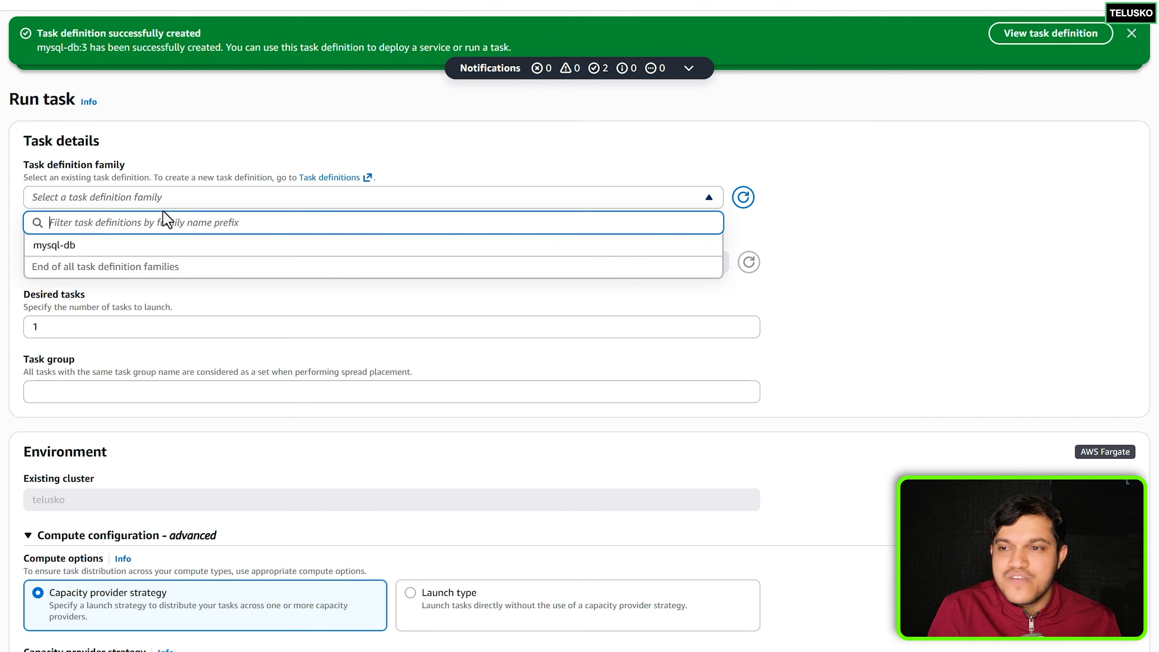
click(78, 250)
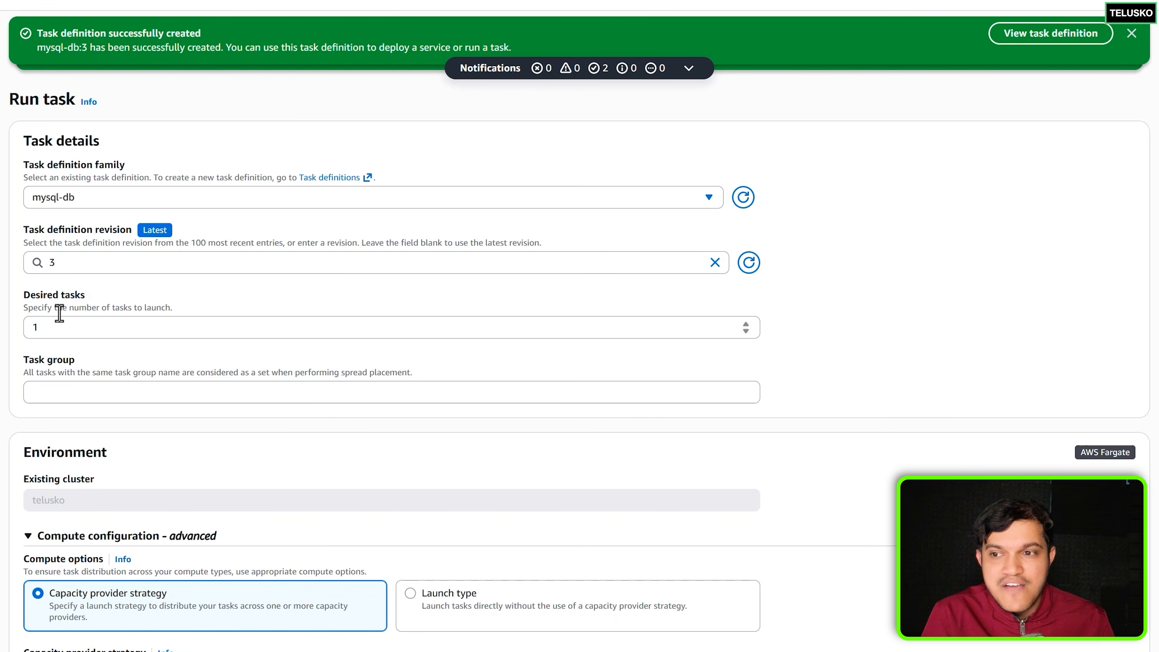
- Set the task's compute option to Launch type instead of a capacity provider strategy
scroll(84, 338, down, 3)
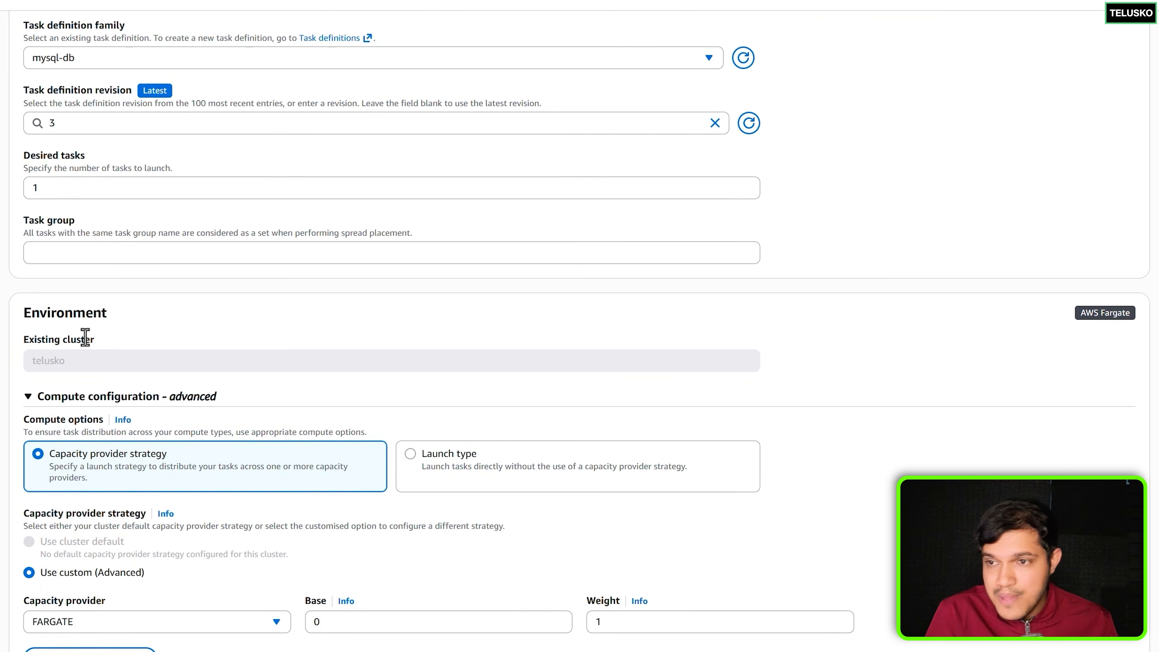
scroll(85, 338, down, 5)
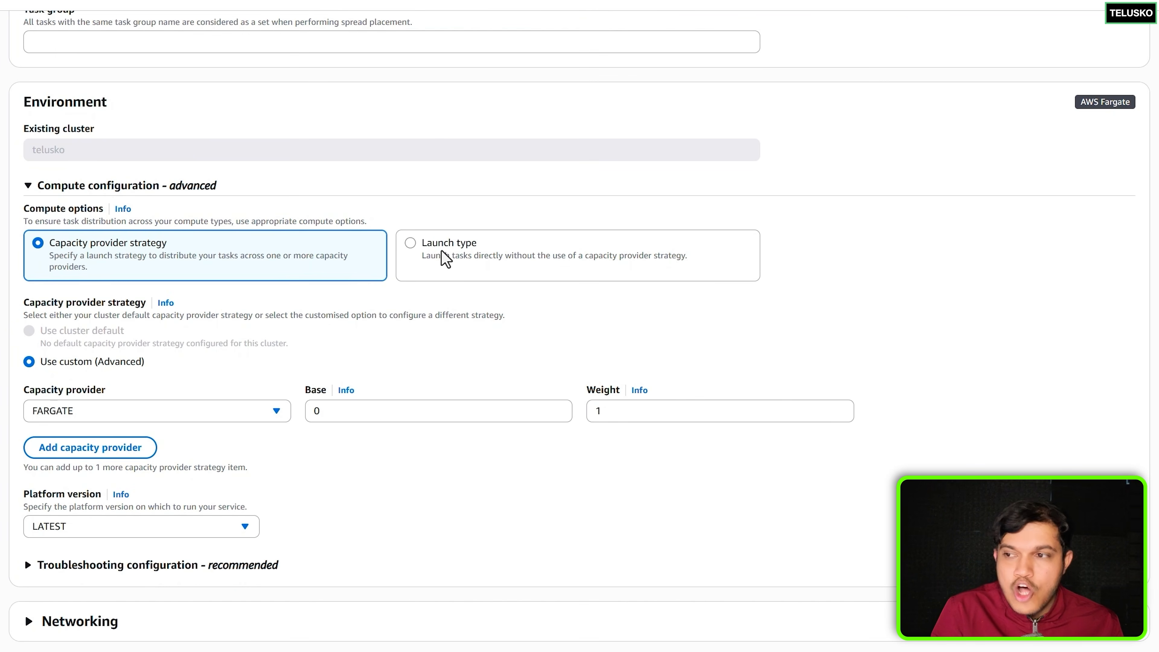
click(441, 259)
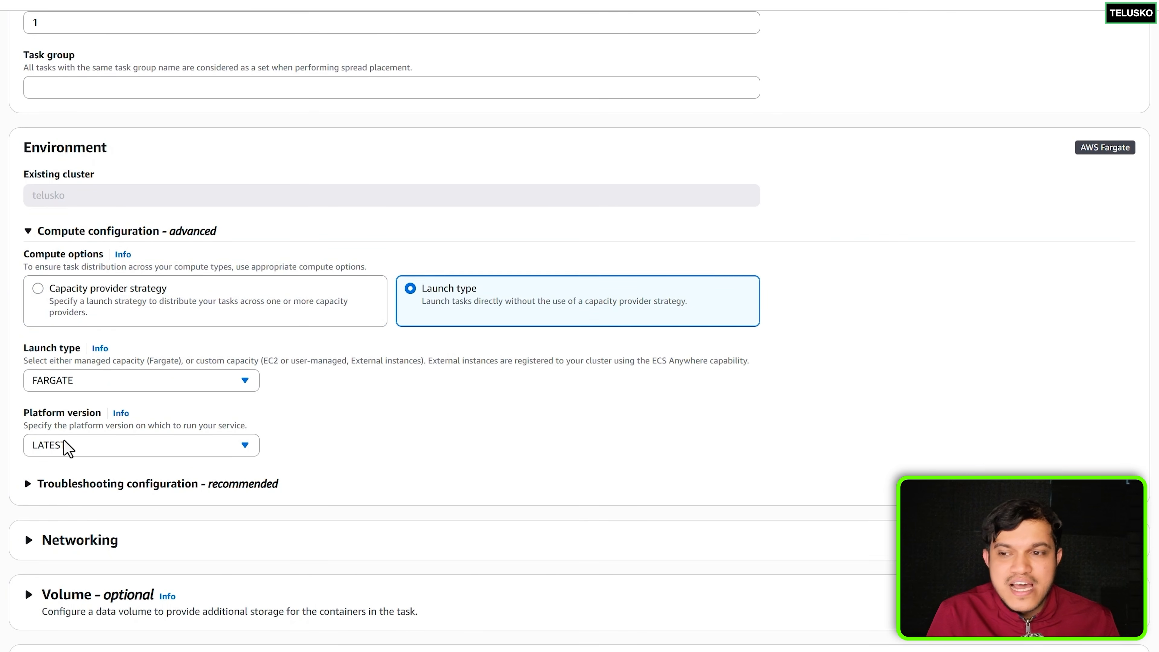
- In the task's networking settings, choose to create a new security group and name it telusko-course-sg
click(37, 545)
scroll(37, 544, down, 7)
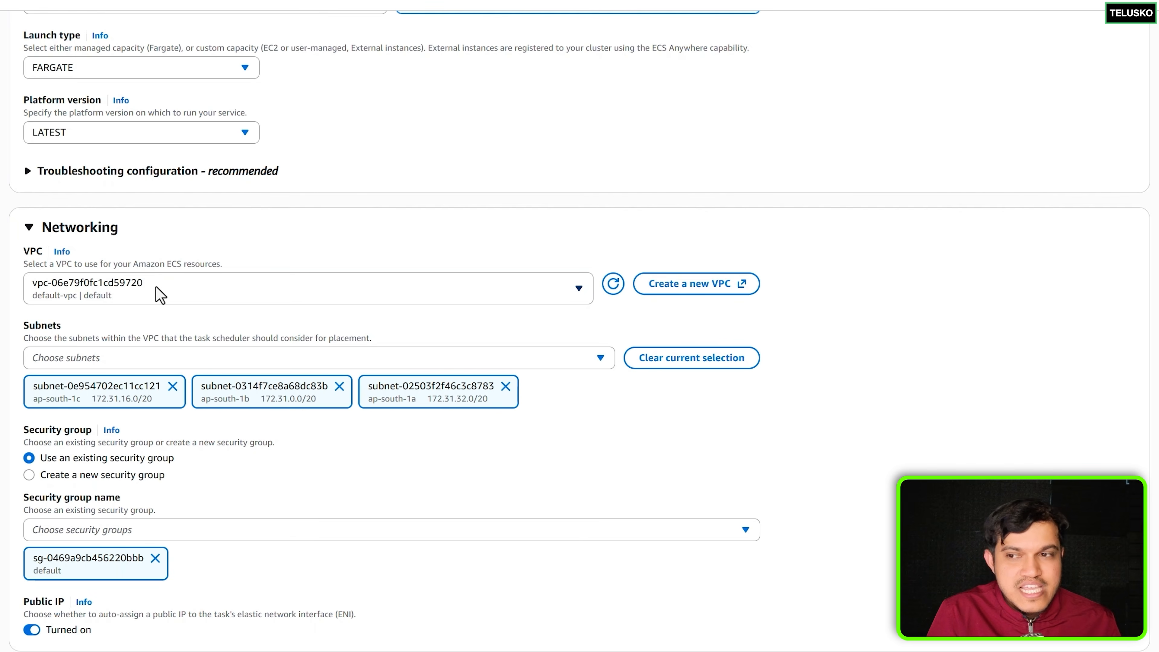
scroll(155, 288, down, 1)
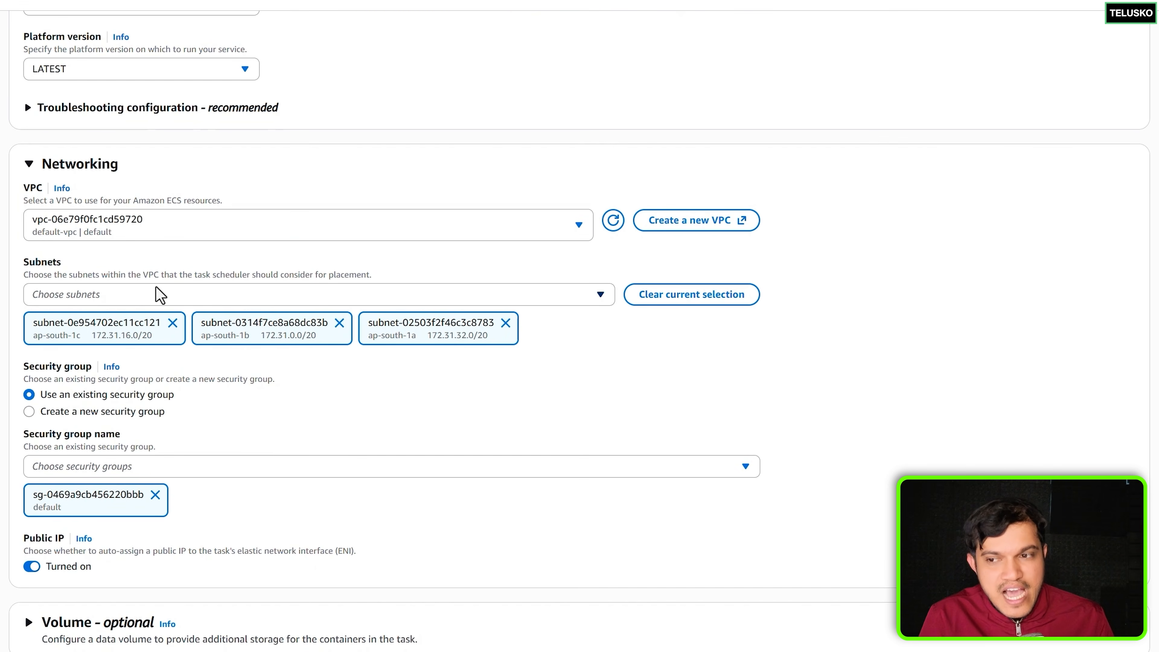
click(54, 410)
scroll(175, 443, down, 2)
triple_click(93, 378)
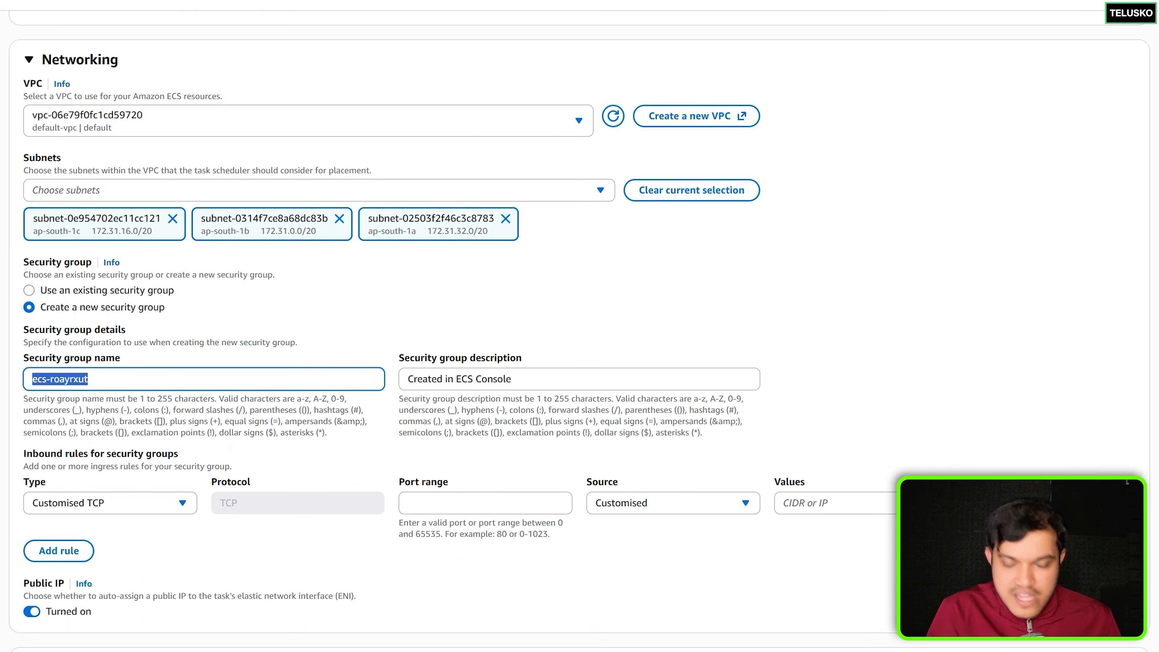
text(telusko-course-sg)
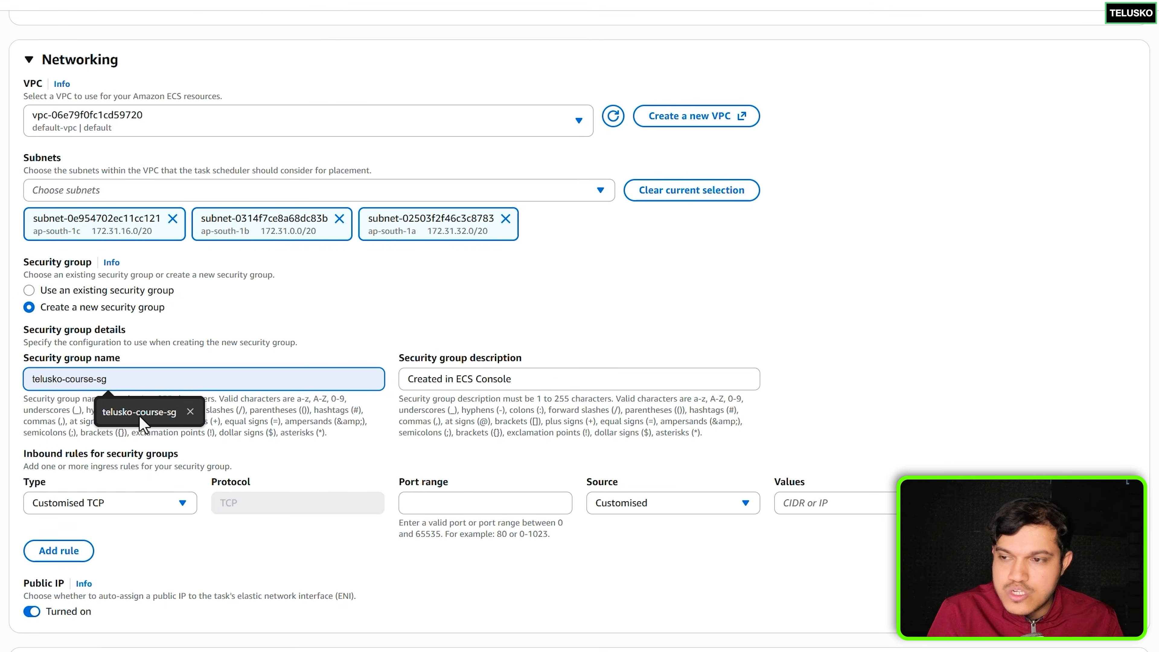
click(143, 415)
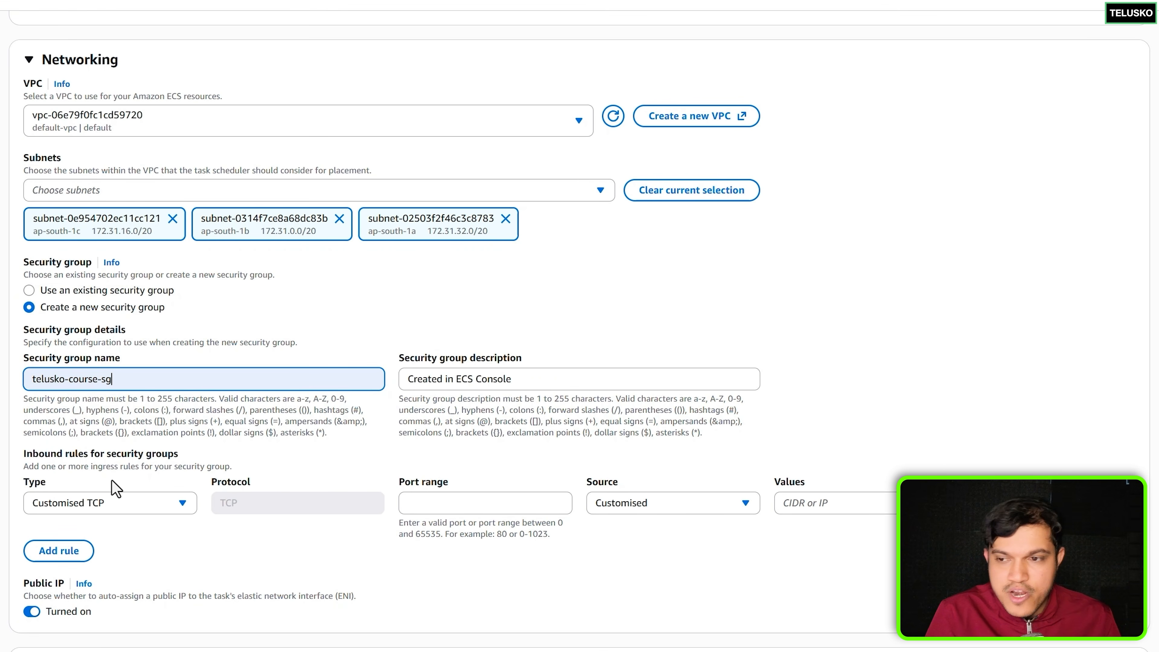
- Set the new security group's inbound rule to All traffic with the source Anywhere, and review the task's settings
click(100, 510)
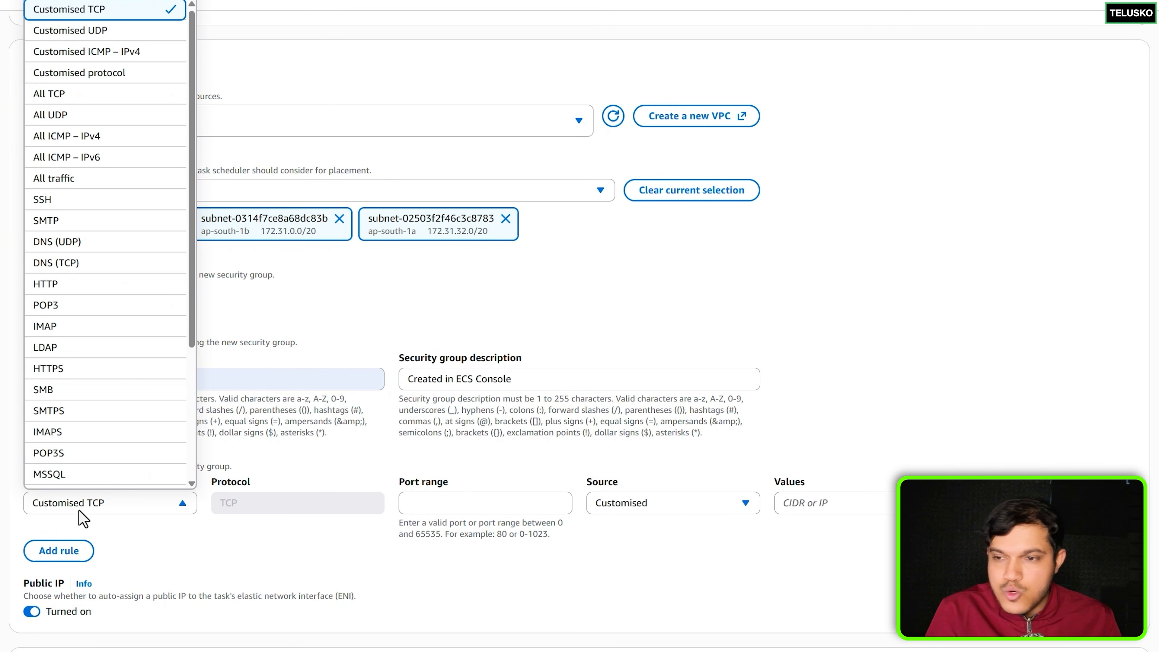
click(65, 179)
click(642, 509)
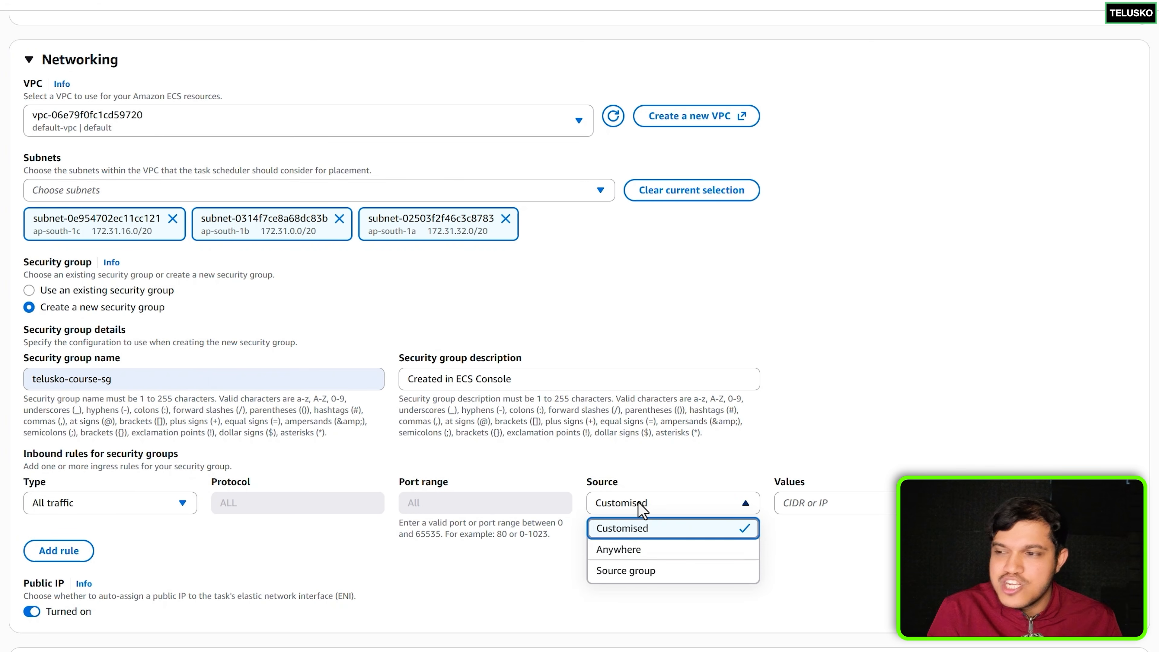
click(619, 550)
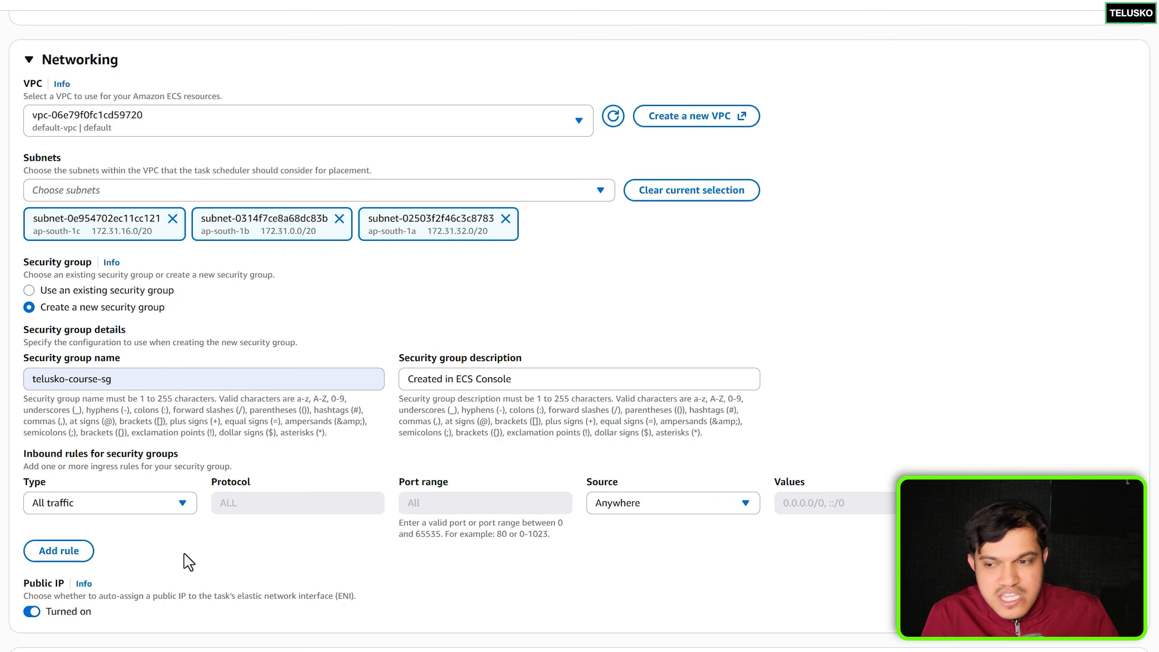
scroll(188, 561, down, 2)
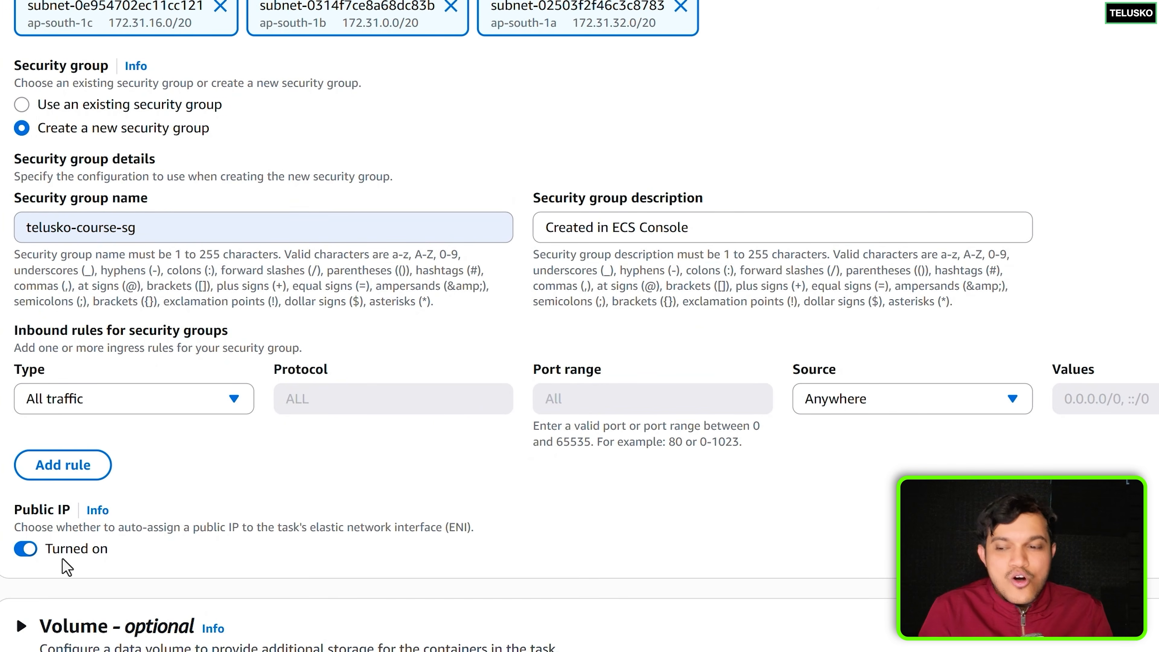
scroll(254, 501, up, 10)
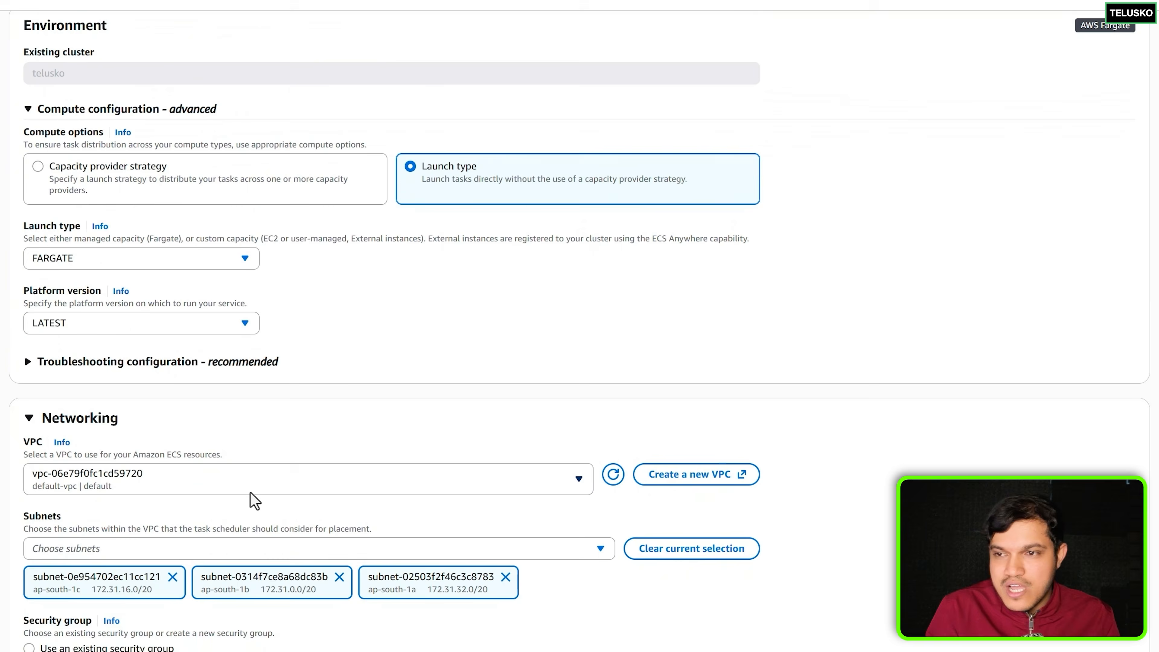
scroll(254, 500, up, 8)
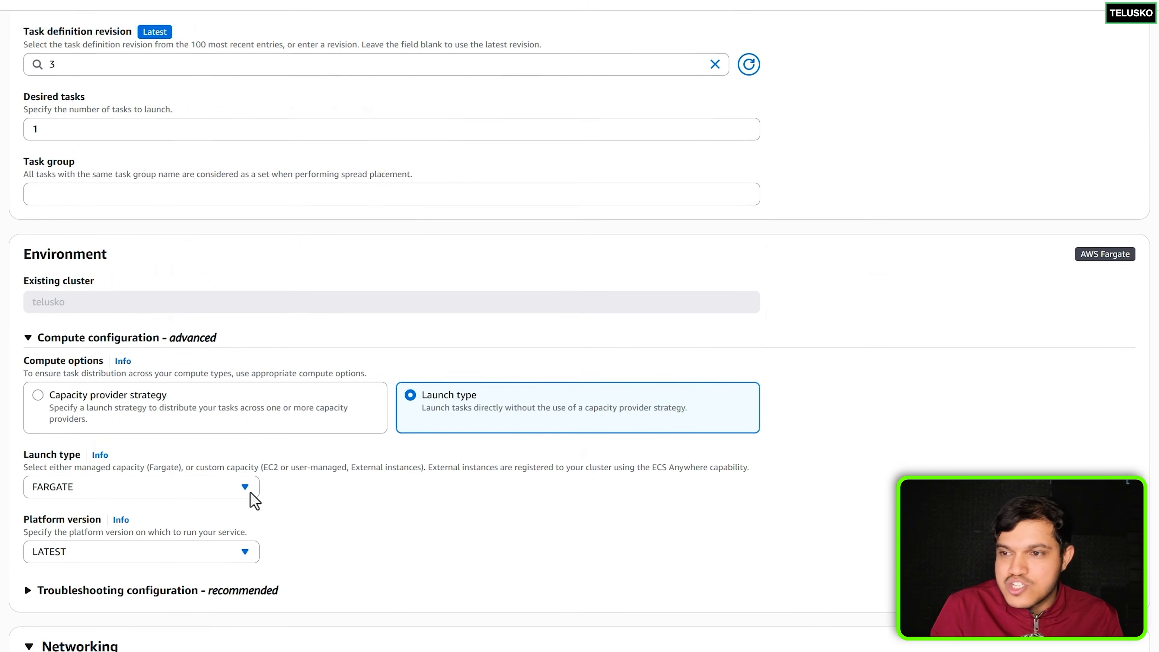
- Try to create the mysql-db task with the new security group named telusko-course-sg
scroll(255, 501, down, 15)
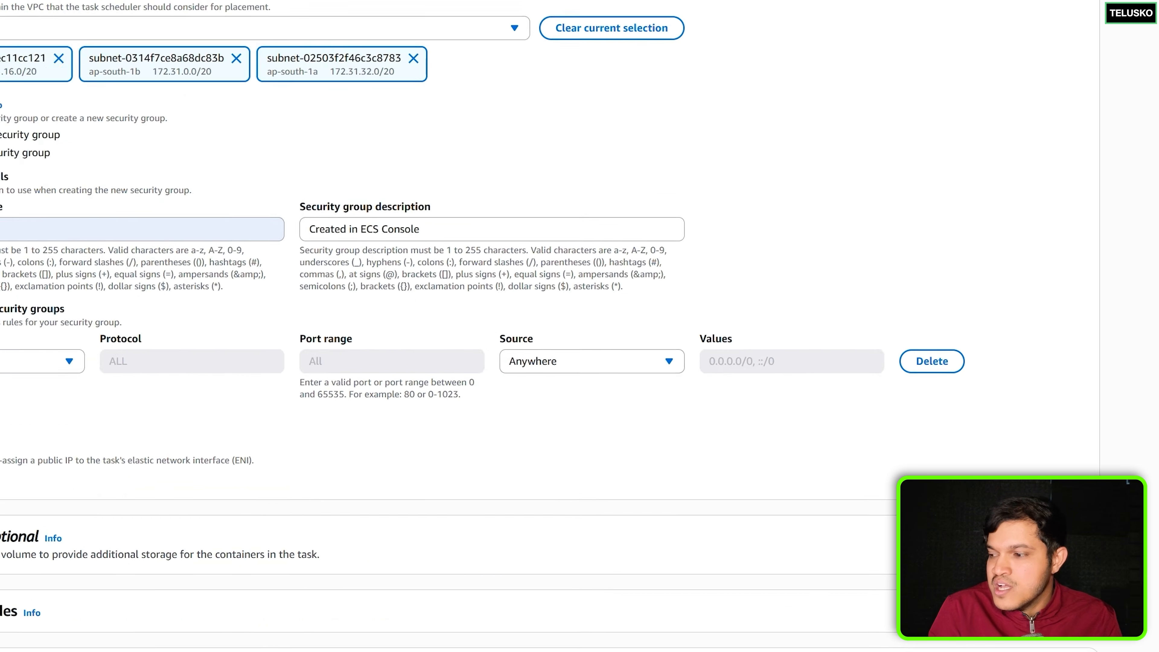
scroll(1070, 439, down, 10)
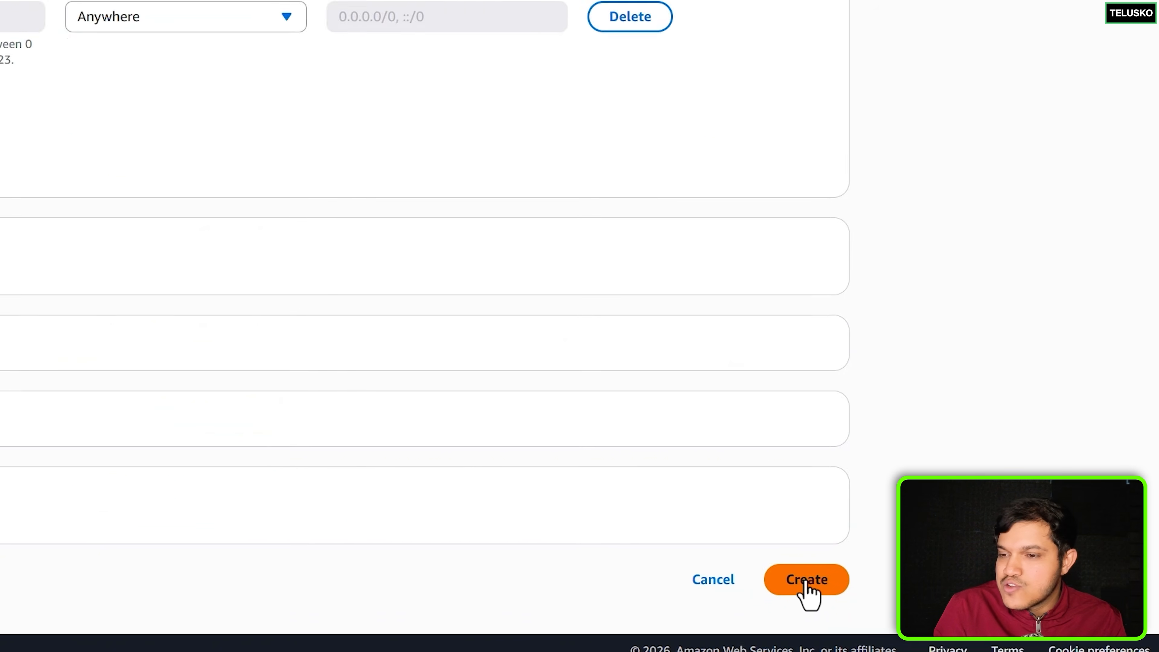
click(789, 567)
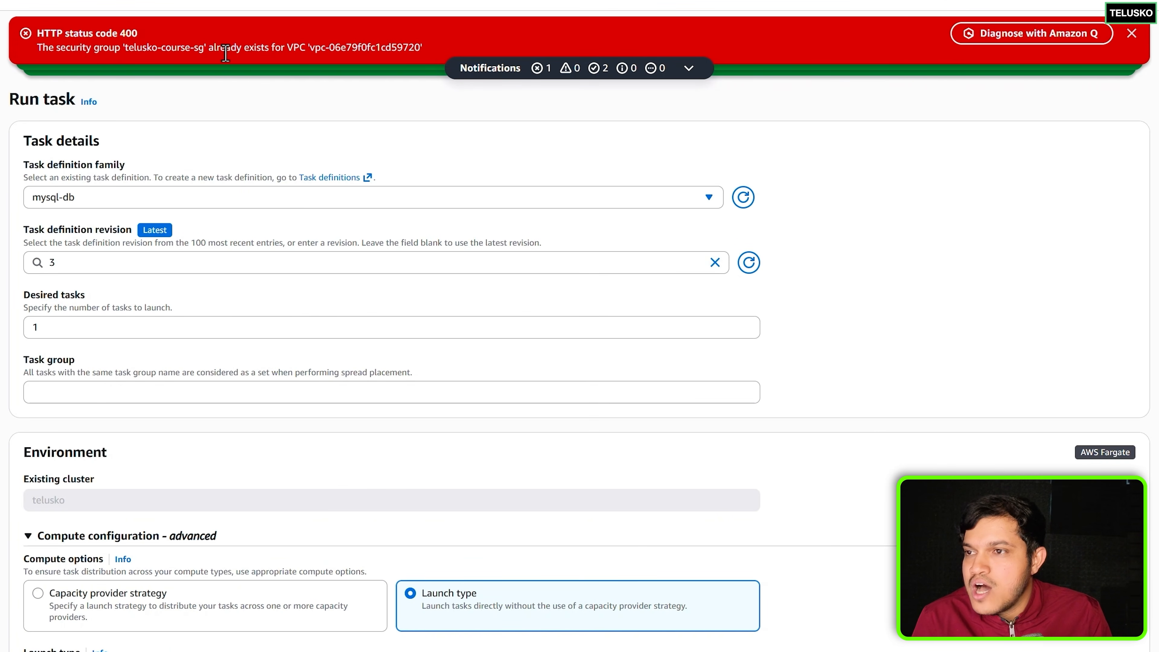
- Rename the task's new security group to telusko-course-sg2 and create the task
scroll(272, 260, down, 10)
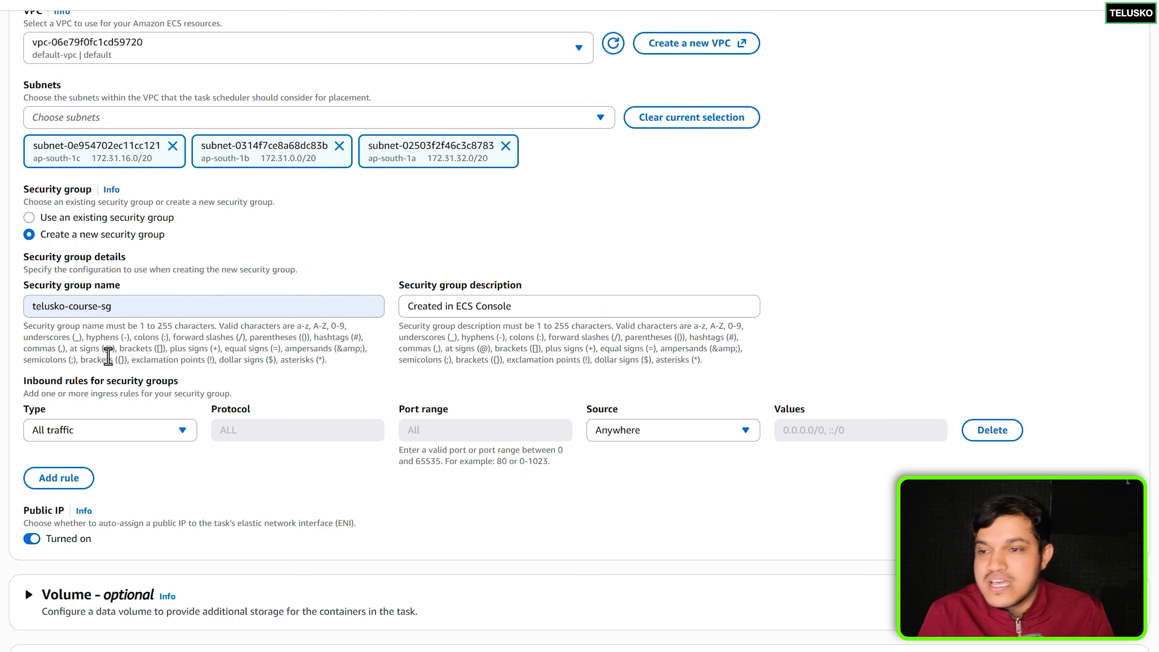
click(131, 305)
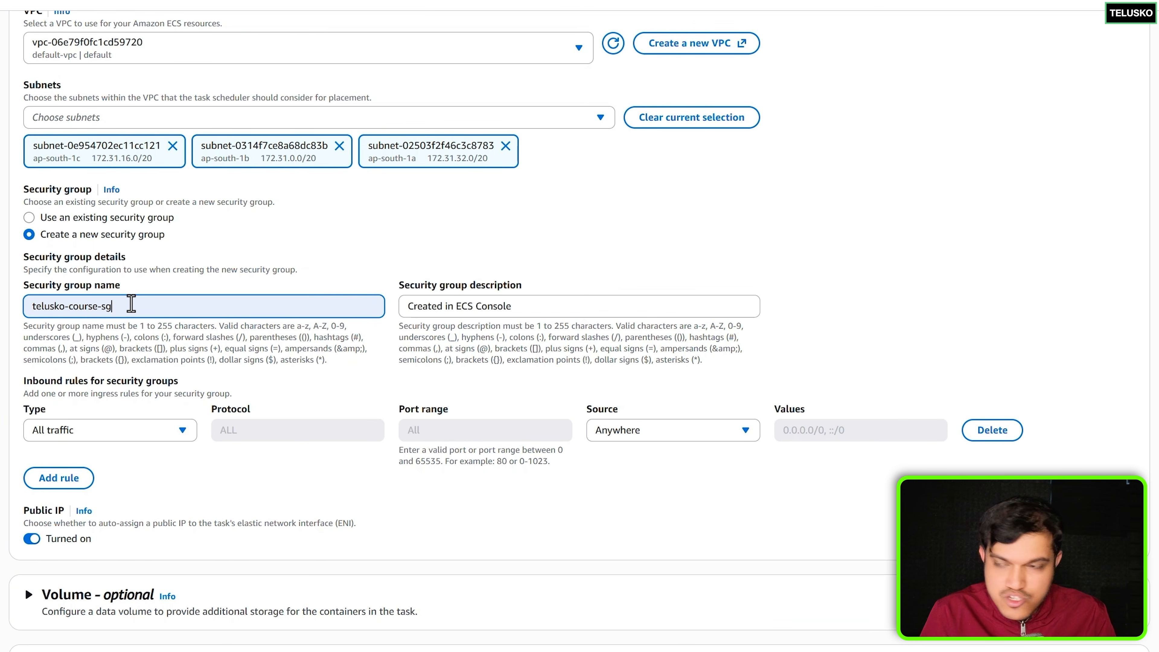
text(2)
scroll(614, 579, down, 5)
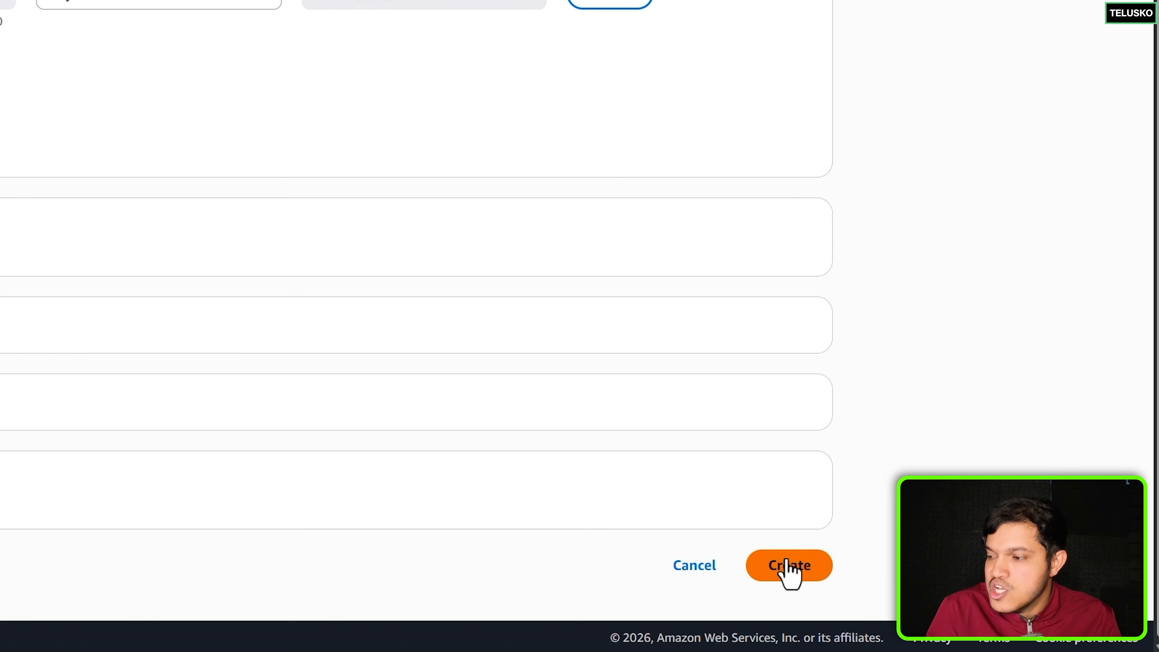
click(787, 564)
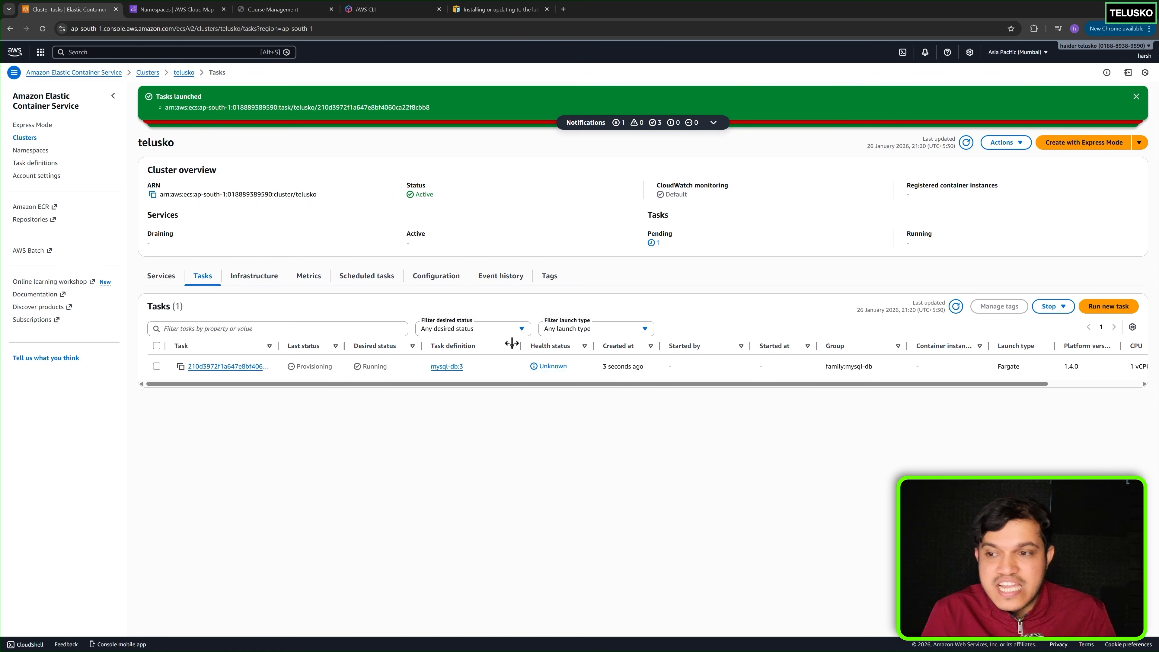
- Open the launched mysql-db task's details and examine the database host in the datasource URL of application.properties
click(223, 367)
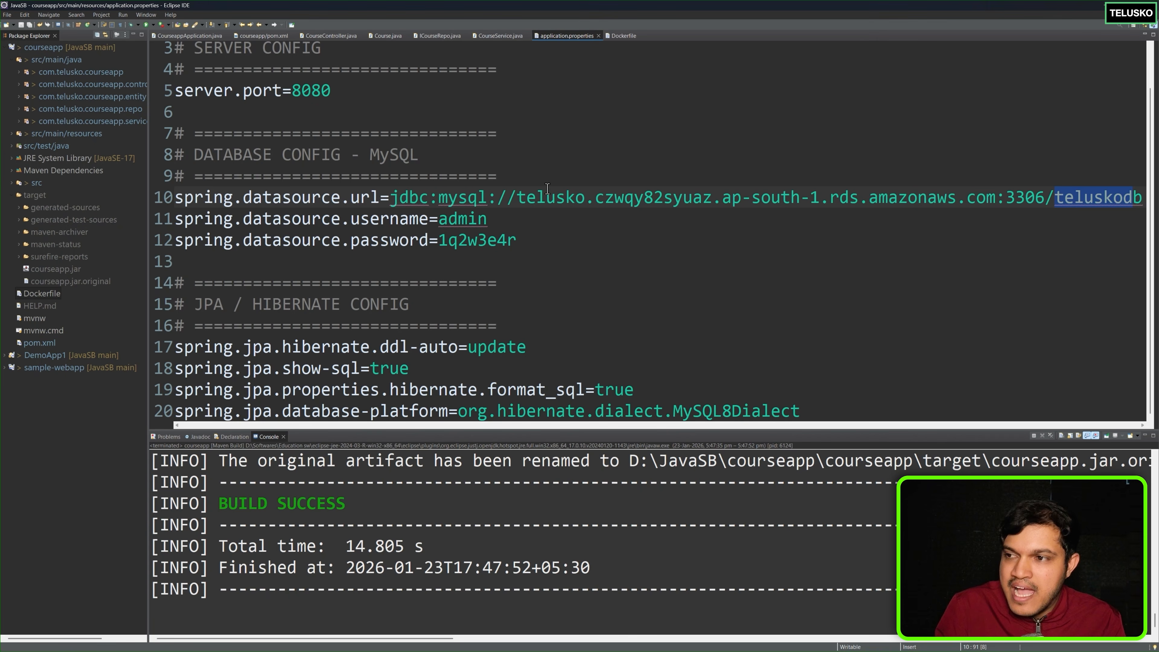
drag(516, 199, 811, 198)
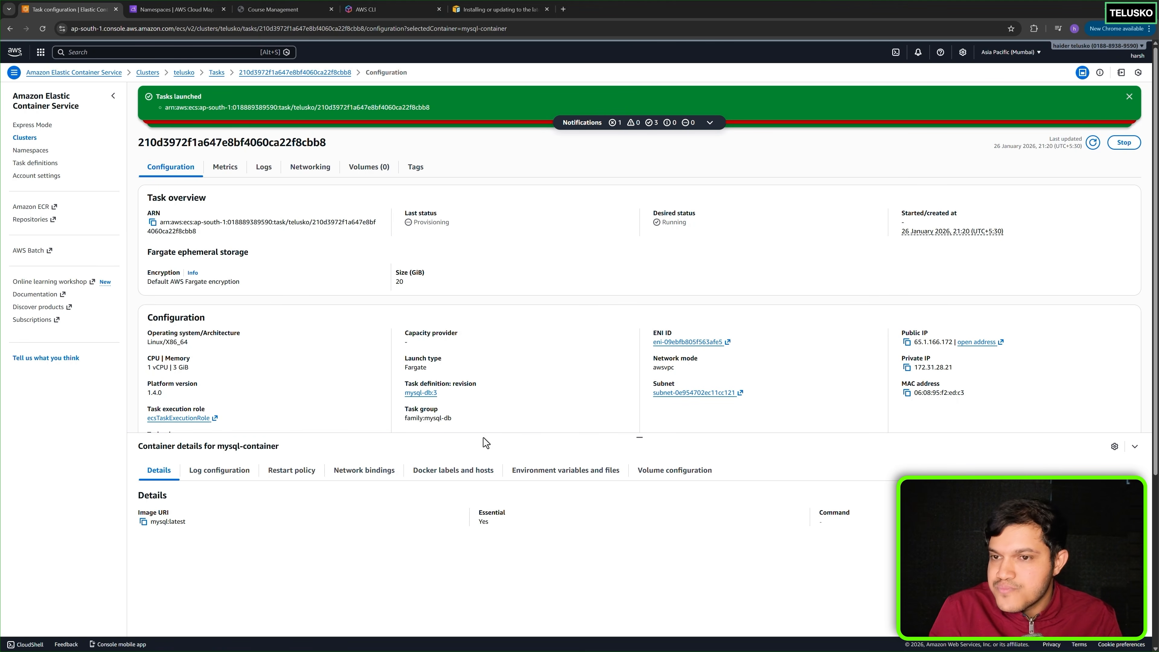
click(217, 72)
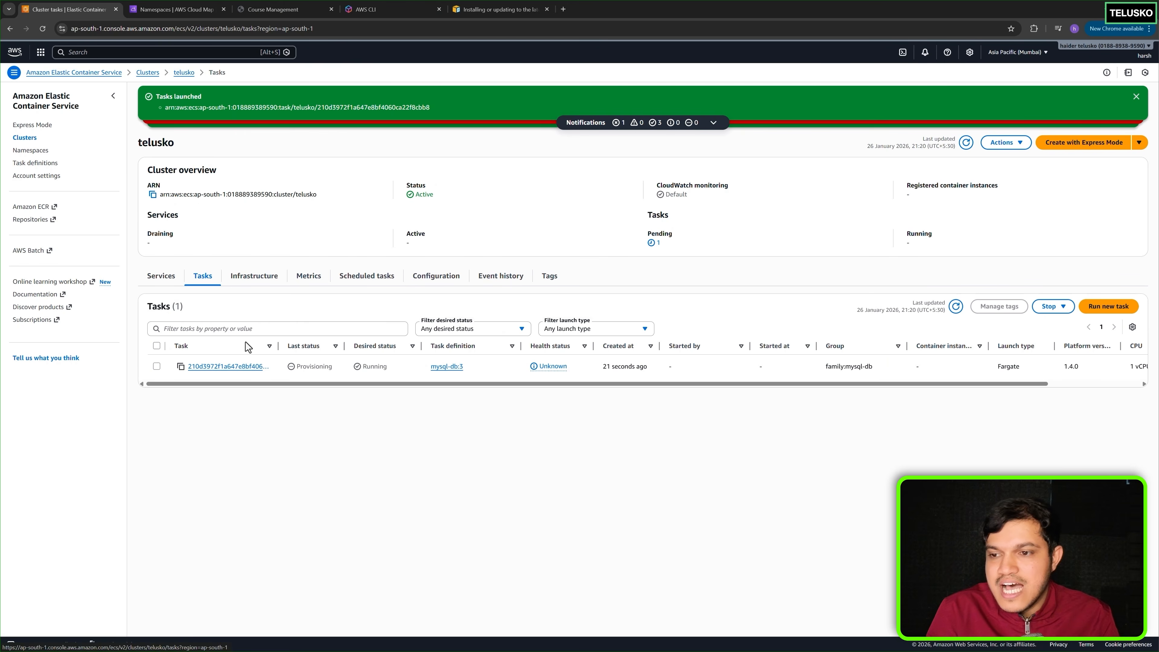
- Refresh the cluster's task list, open the mysql-db task and copy its public IP
click(955, 310)
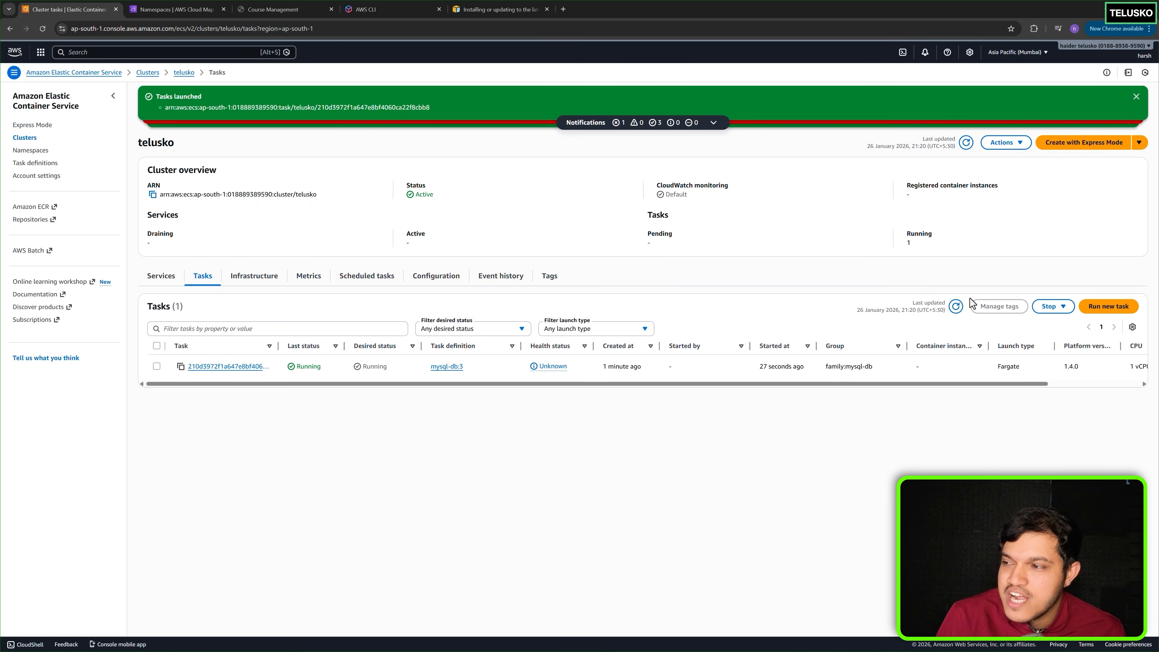
click(228, 367)
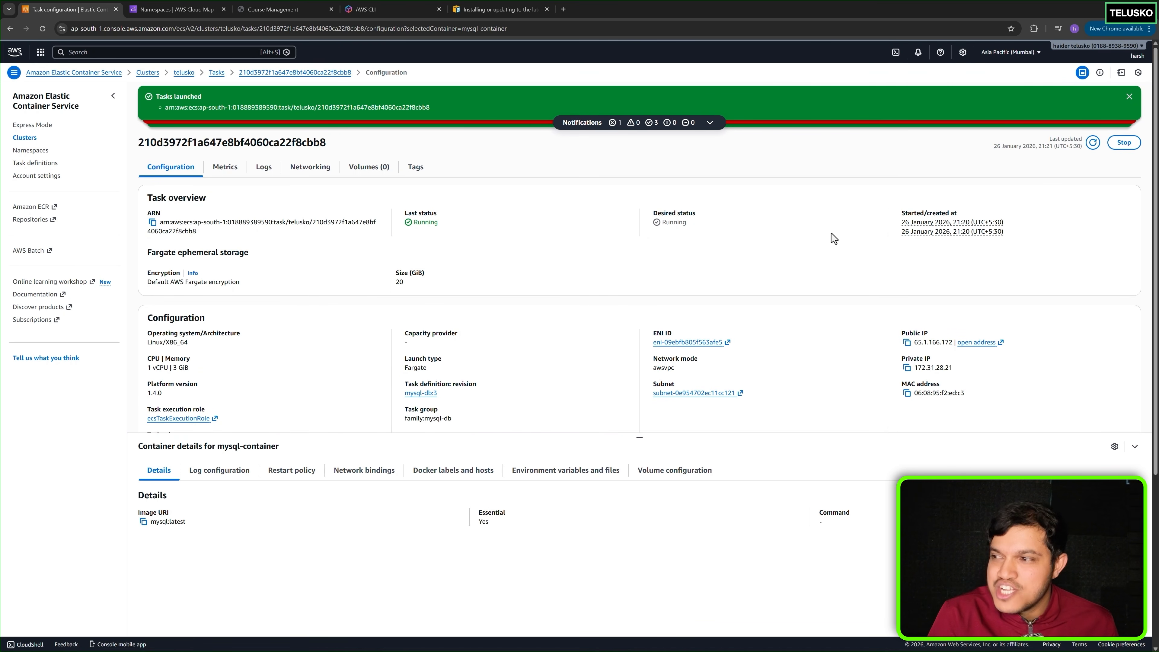
click(907, 342)
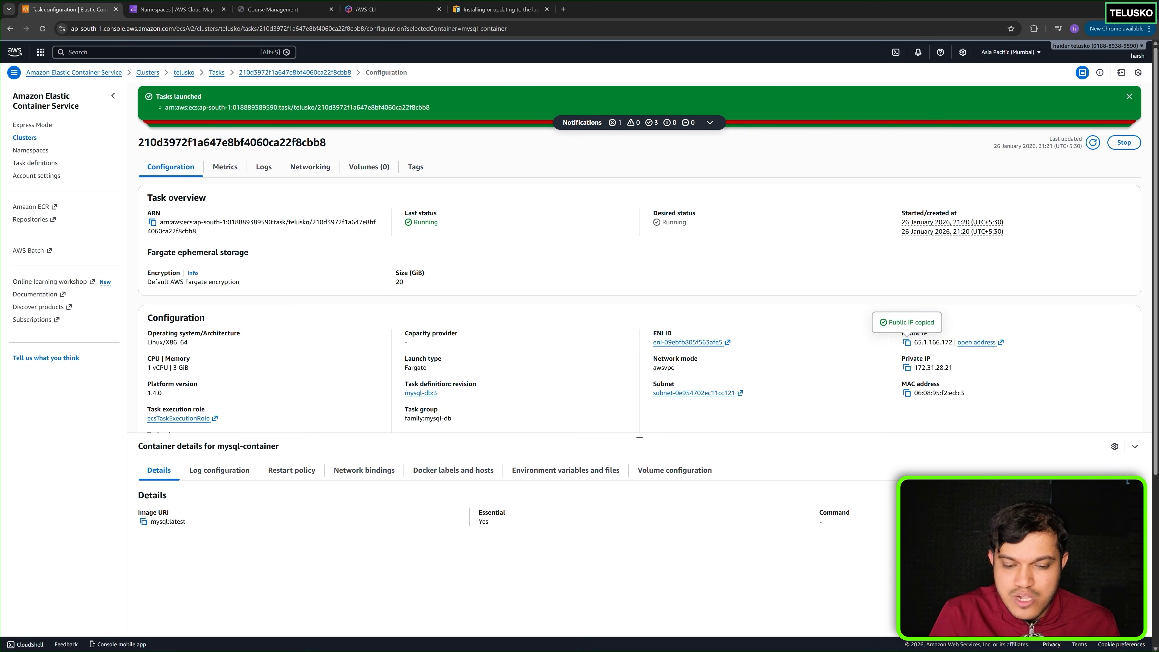
- Switch to MySQL Workbench and start a new connection named aws-course with the copied public IP 65.1.166.172 as hostname
key(alt+Tab)
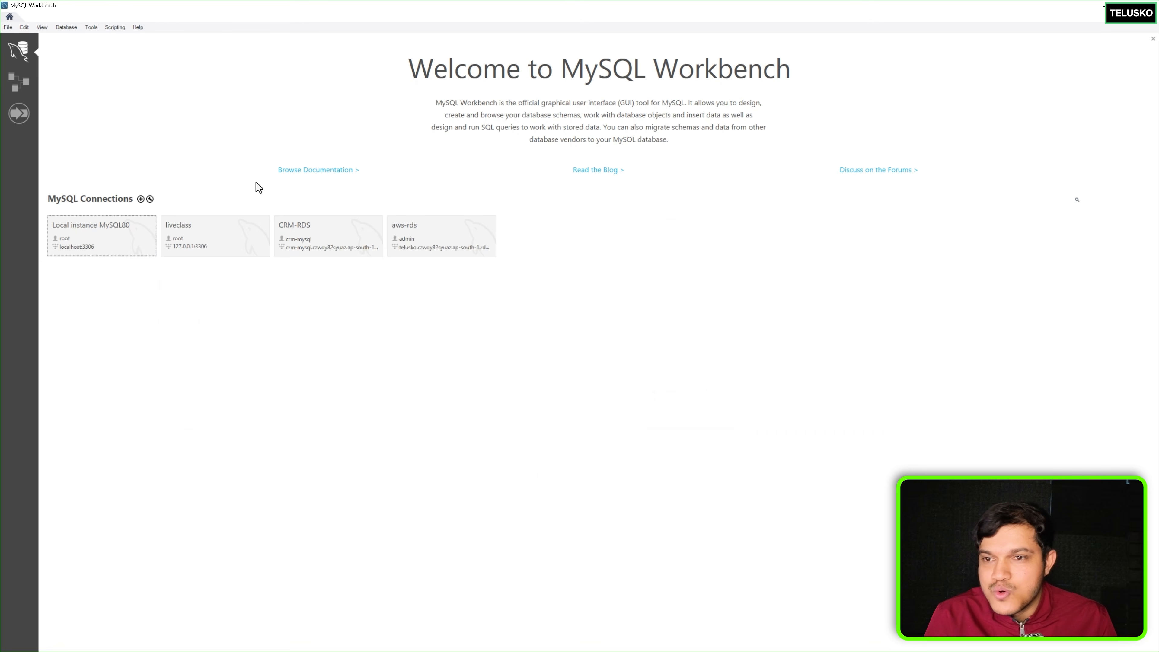
click(141, 199)
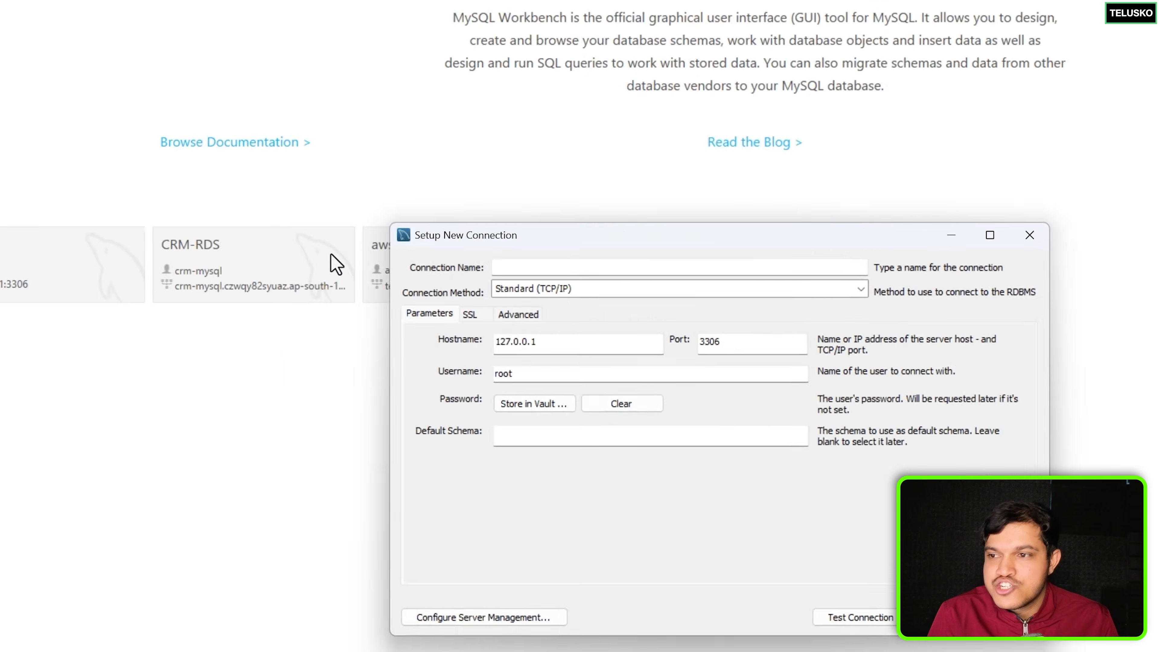
click(543, 268)
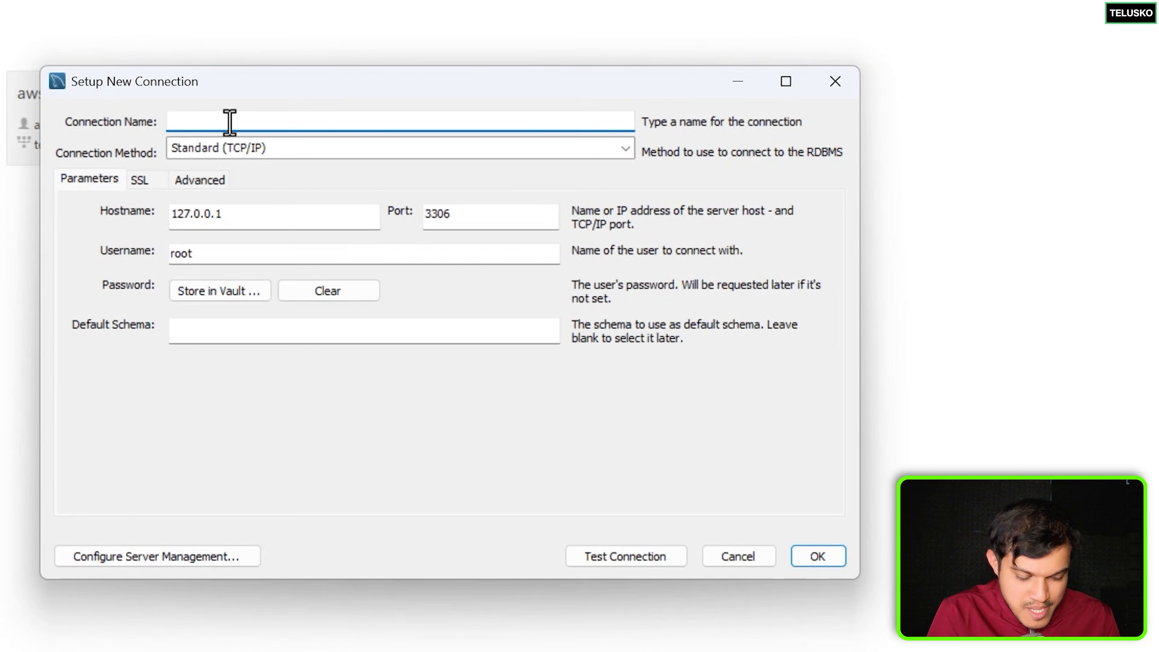
text(aws)
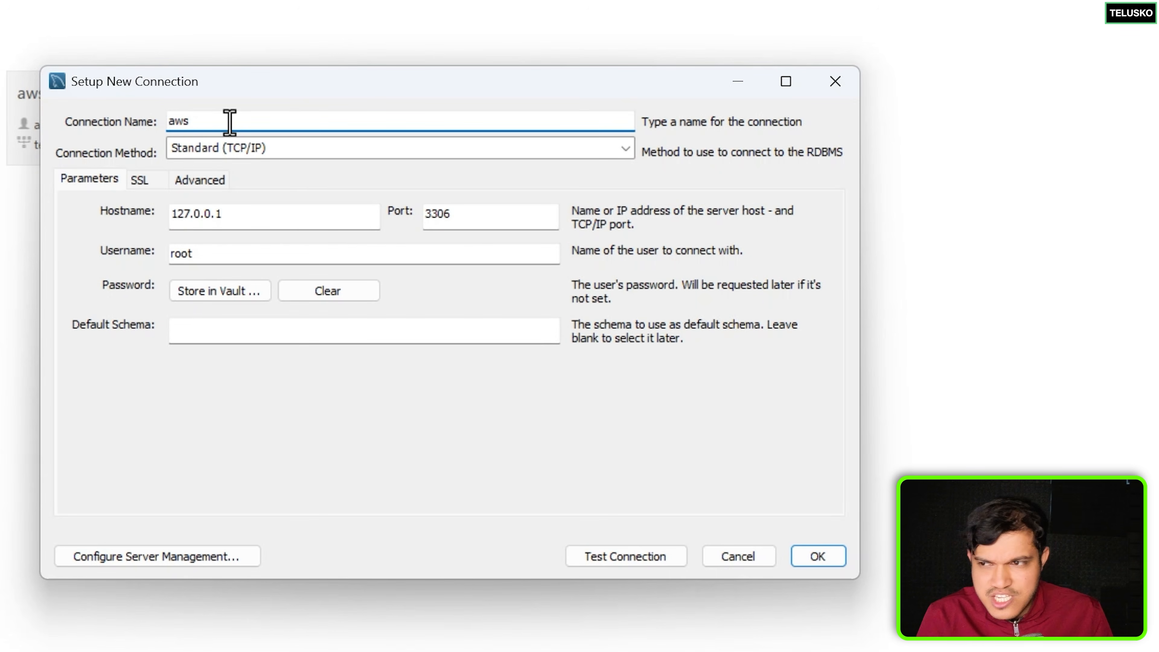
text(-course)
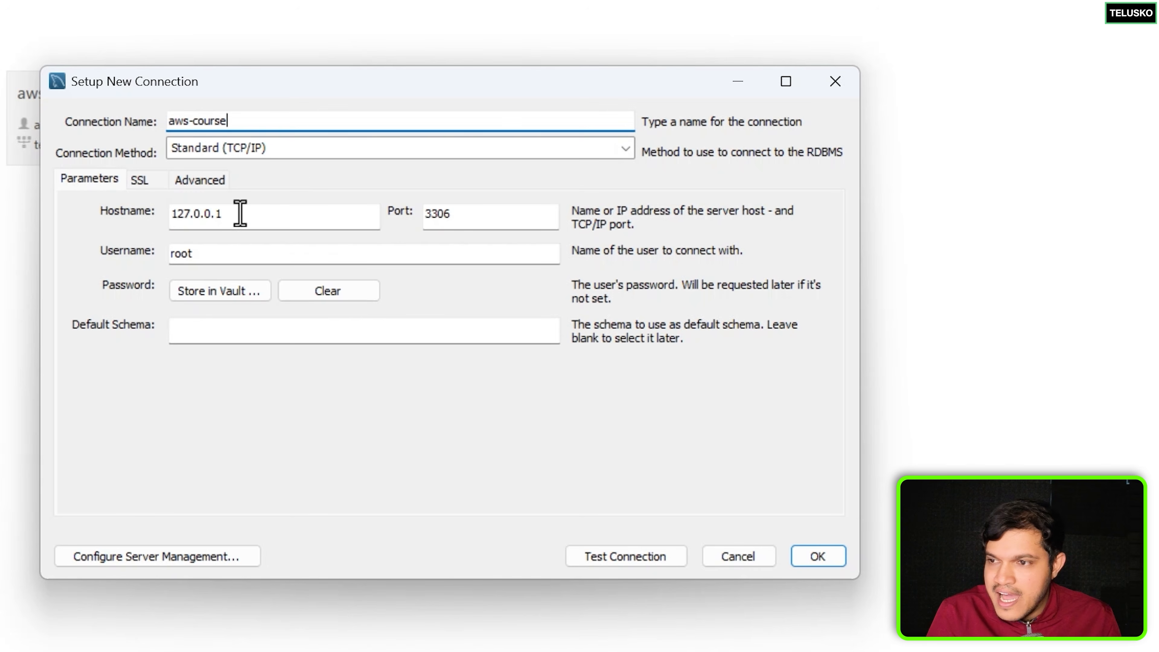
drag(241, 214, 61, 216)
key(ctrl+v)
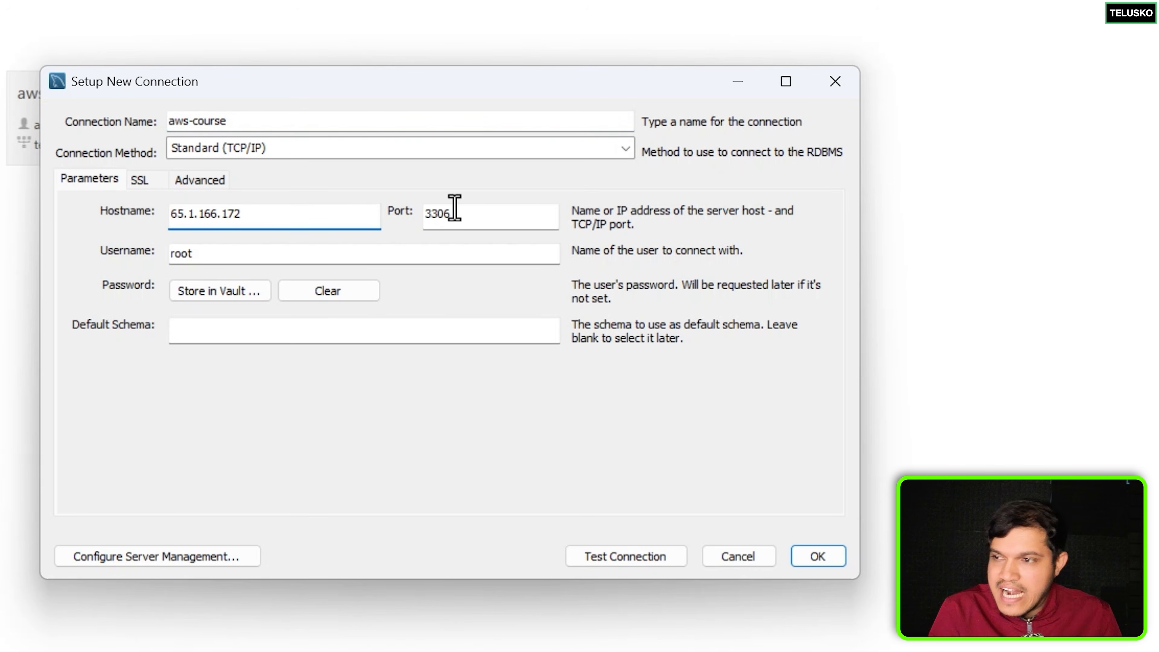
- Set the aws-course connection's username to admin, store the database password in the vault and save the connection
drag(212, 256, 103, 246)
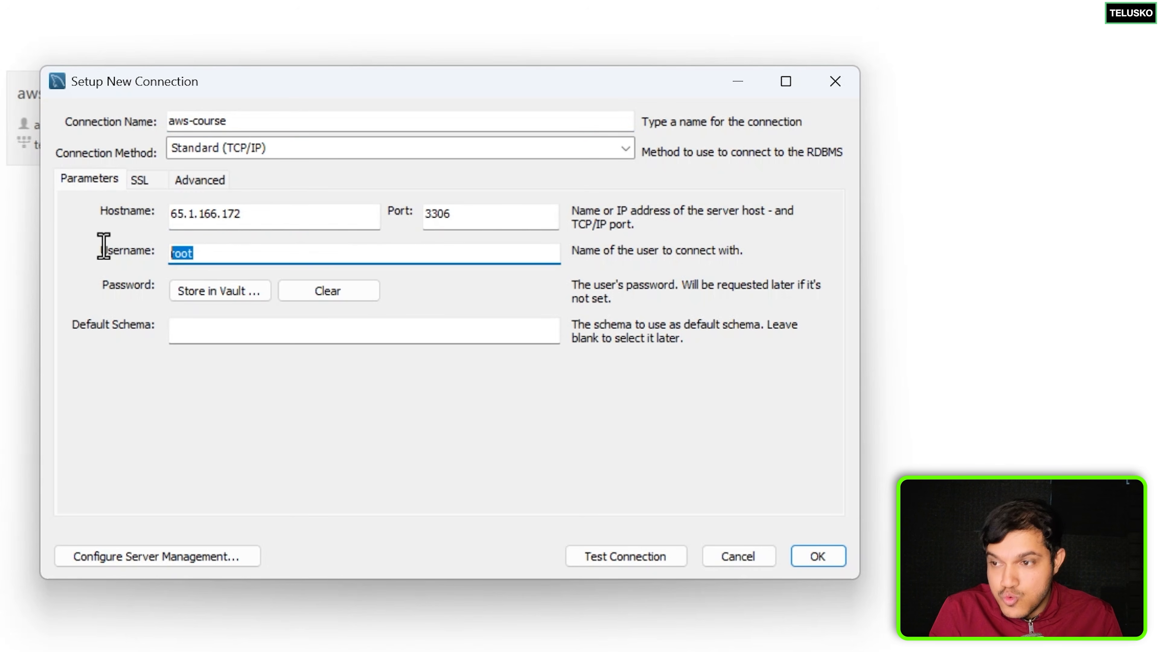
text(admin)
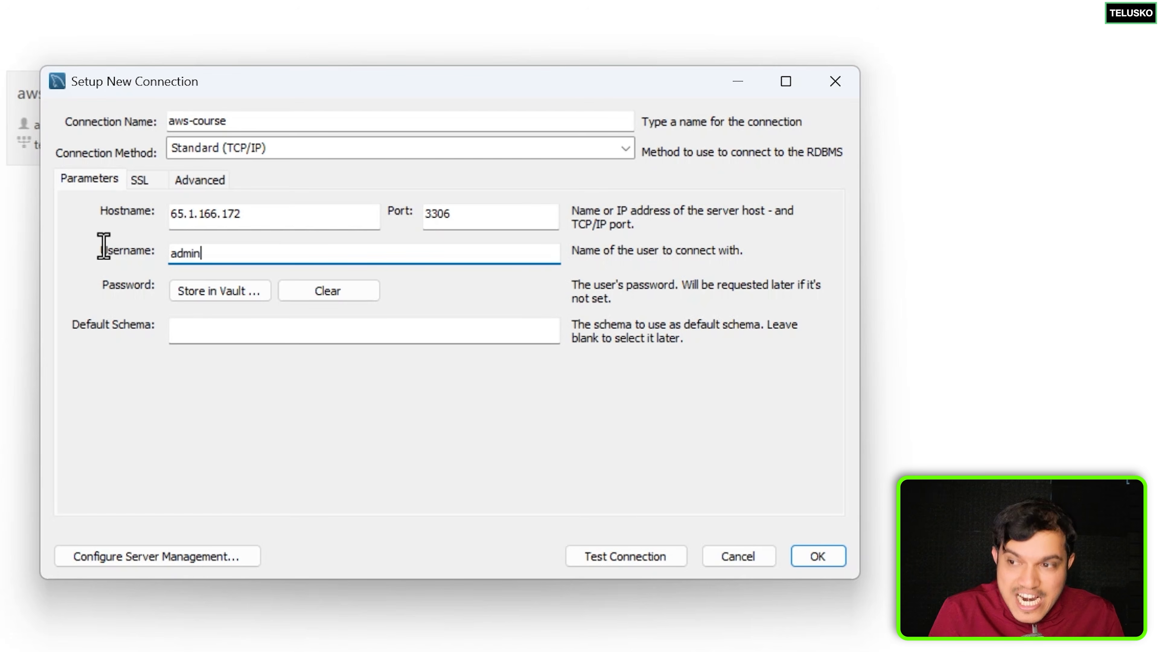
click(218, 296)
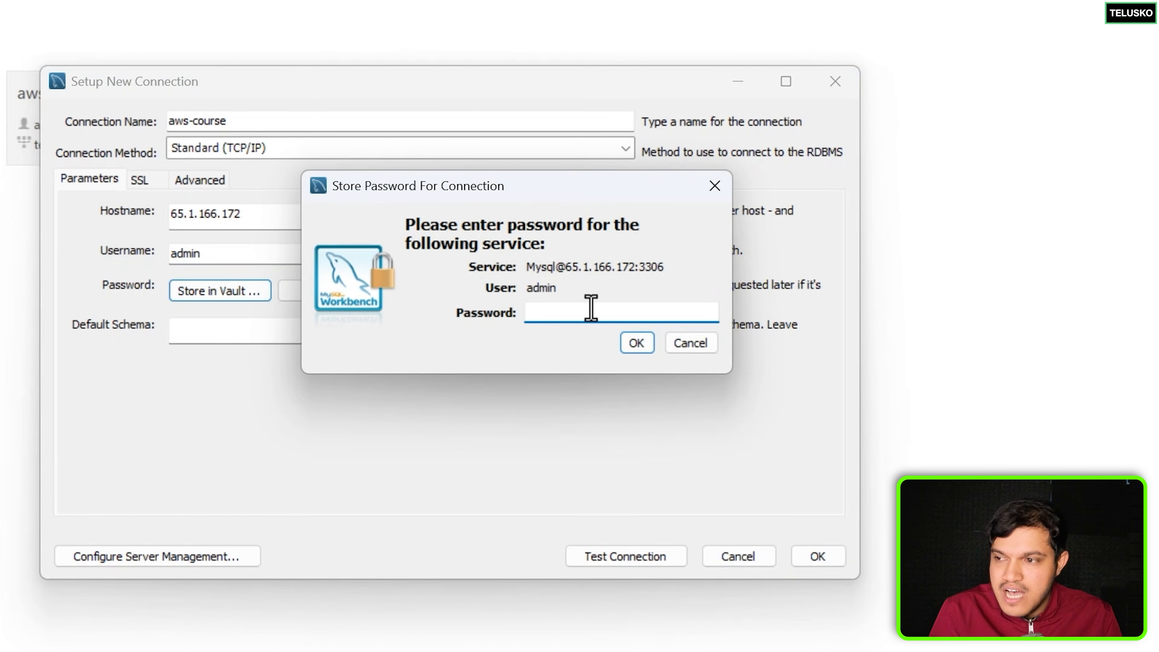
text(*********)
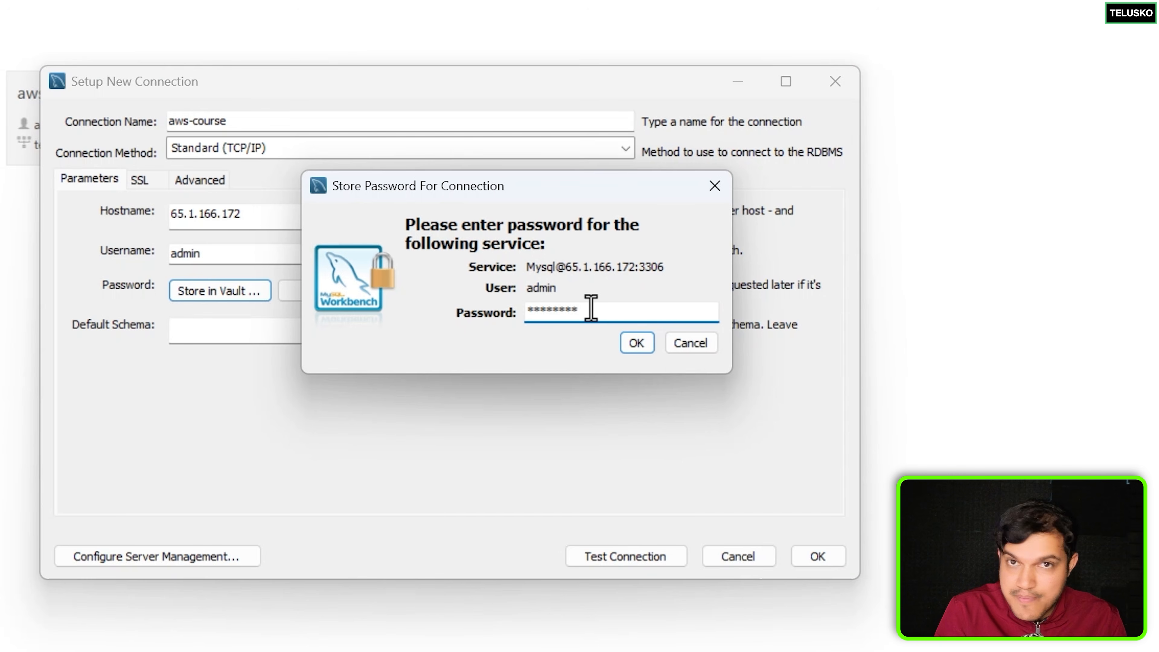
click(636, 346)
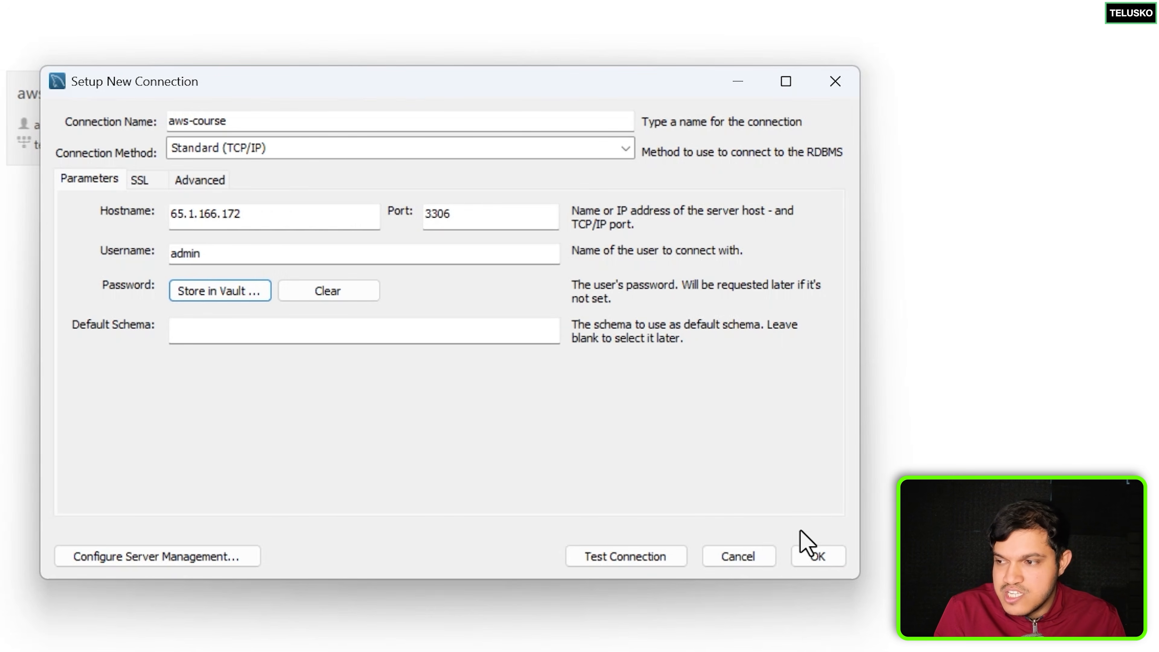
click(817, 557)
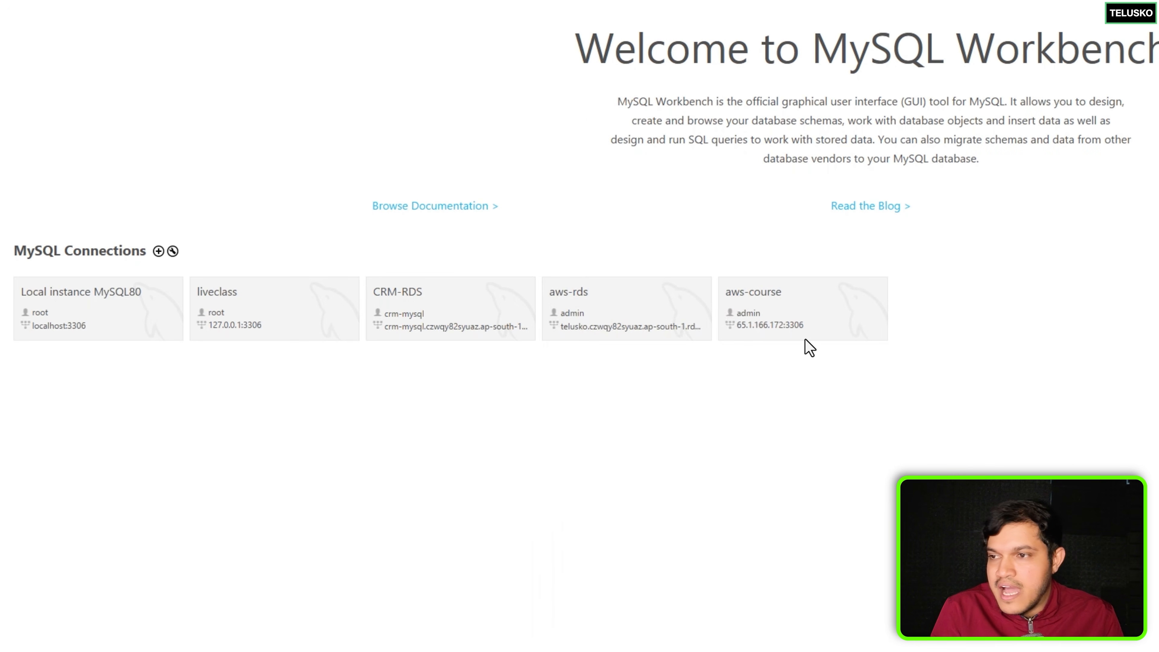
- Open the aws-course connection despite the compatibility warning and expand the teluskodb schema
click(776, 308)
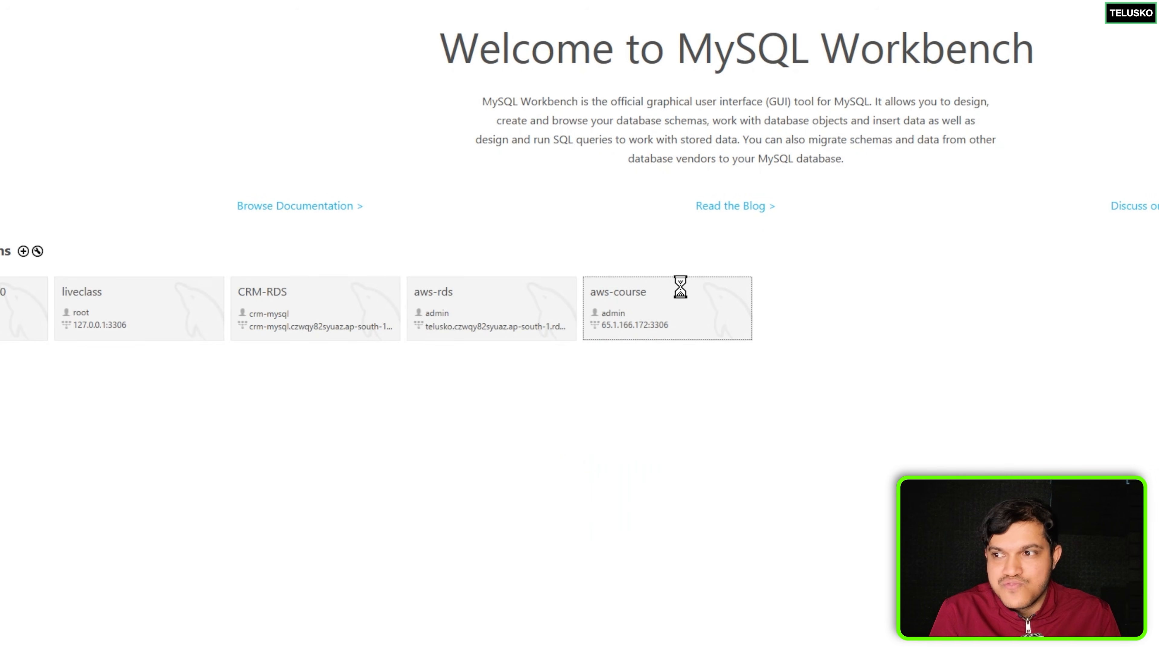
click(730, 447)
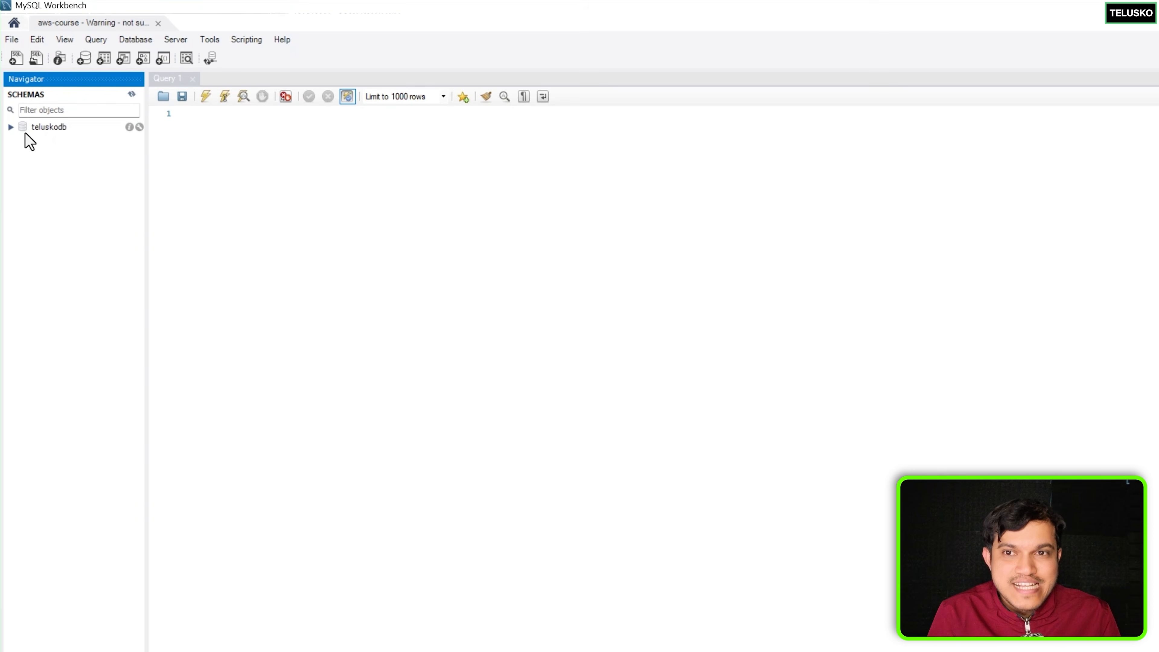
click(10, 128)
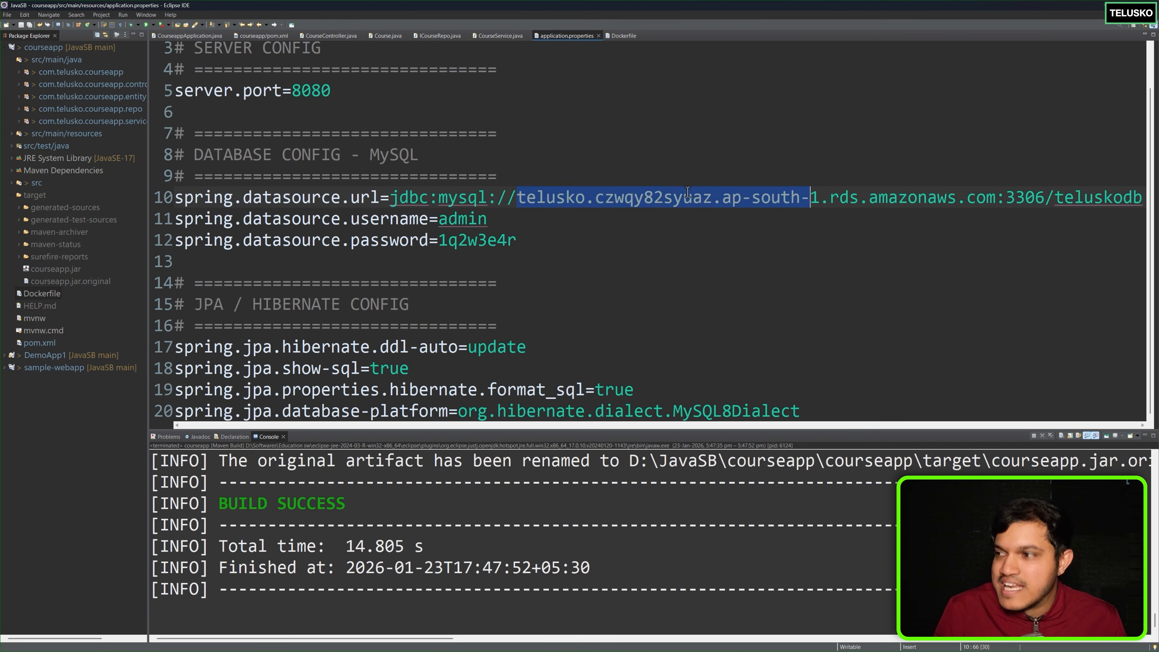
- Switch to Eclipse, replace the RDS host in application.properties' spring.datasource.url with 65.1.166.172, keeping port 3306 and teluskodb, and save the file
click(830, 198)
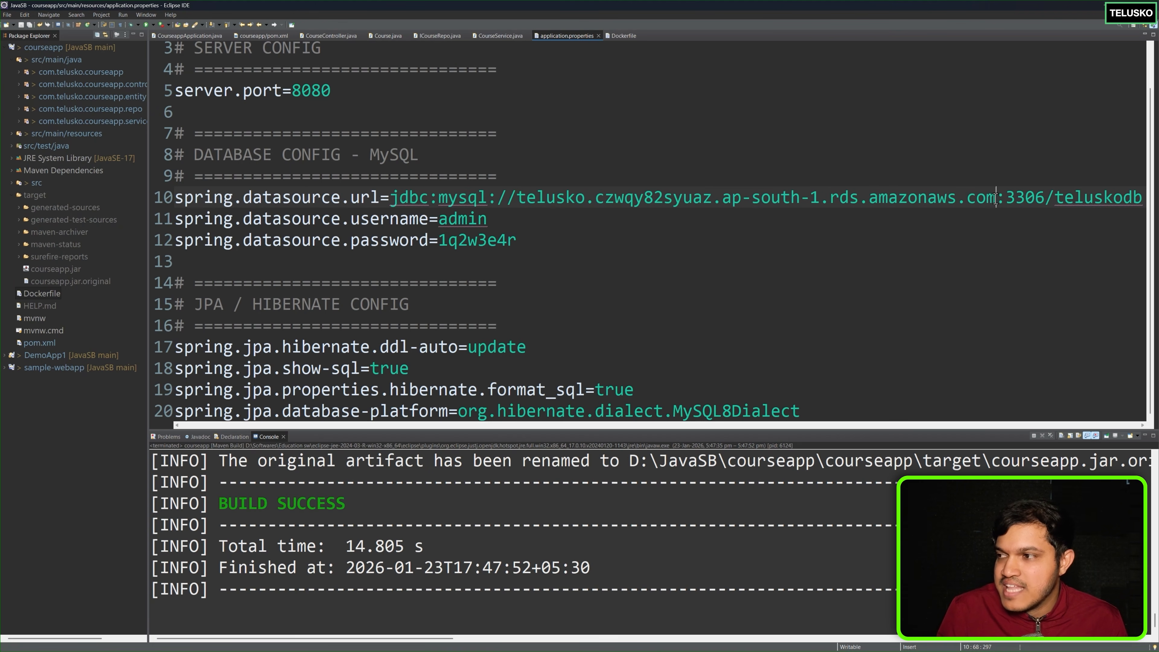
drag(995, 199, 521, 201)
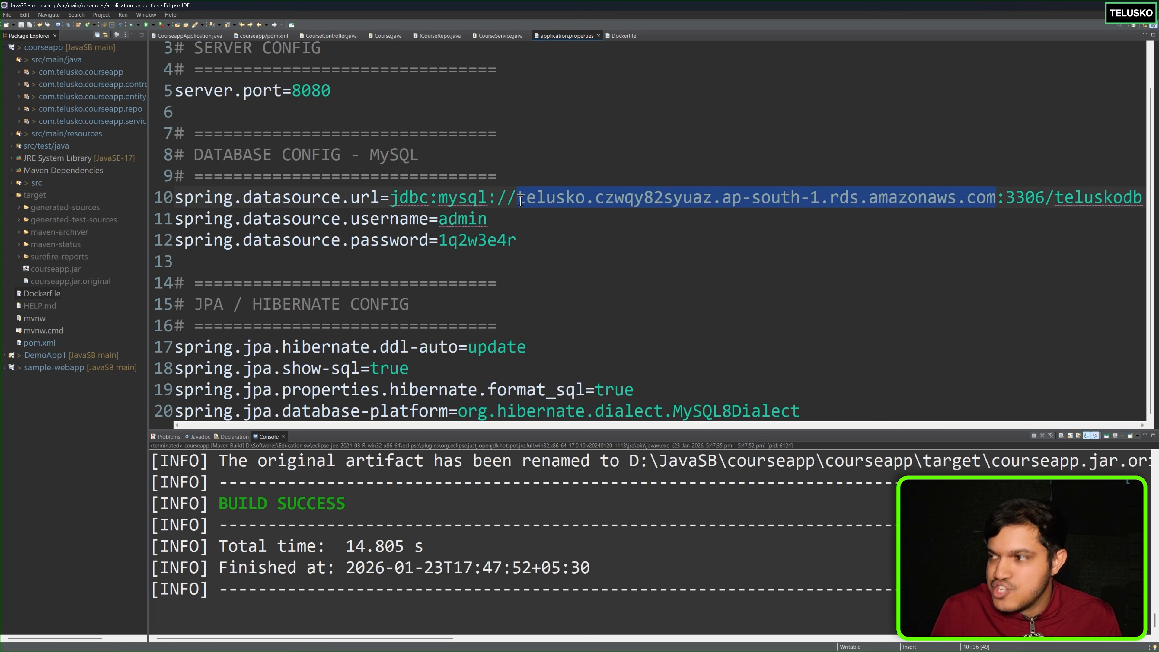
text(65.1.166.172)
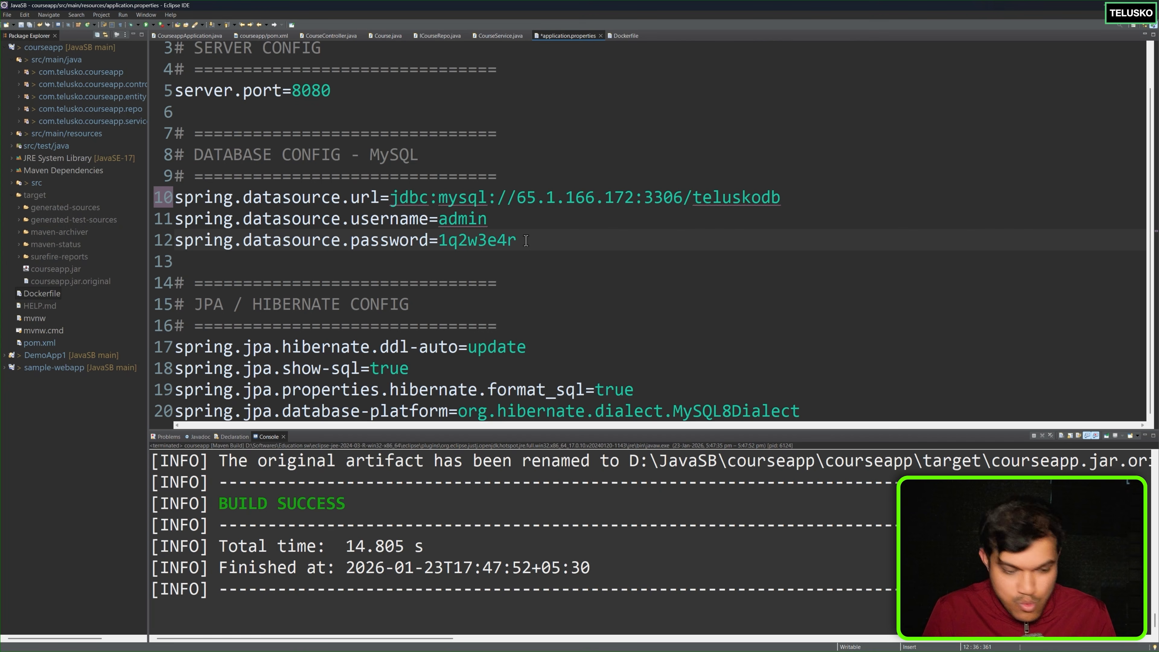
key(ctrl+s)
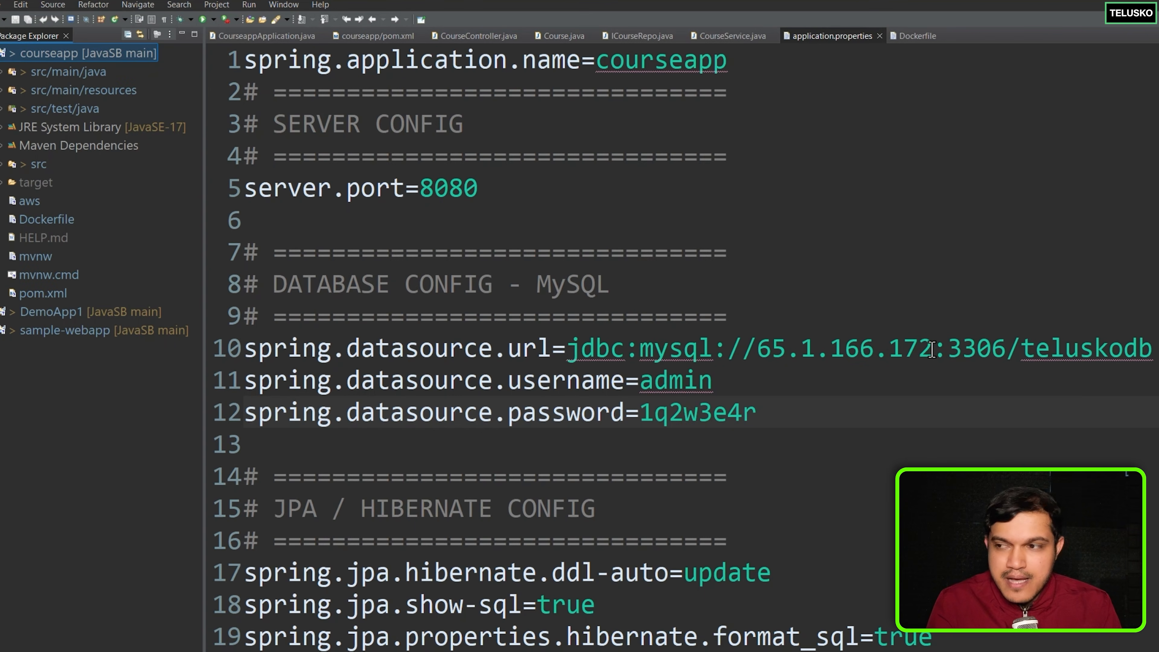
- Run a Maven build of the courseapp project with the goals clean package and check its console output
drag(931, 349, 666, 384)
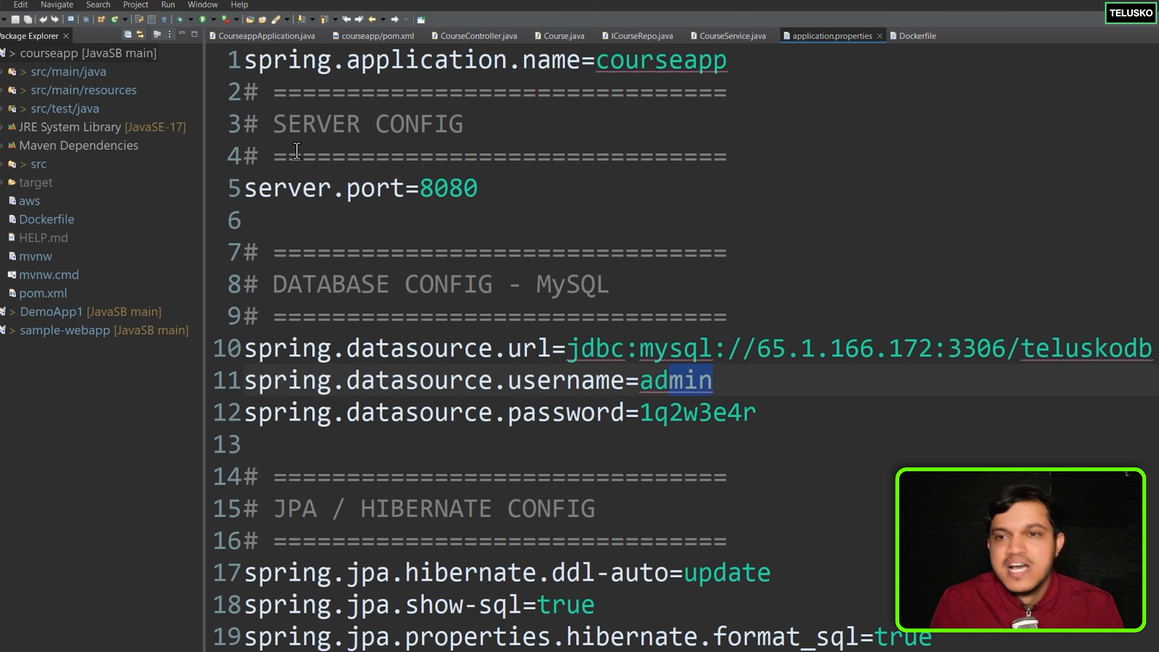
click(52, 58)
right_click(51, 58)
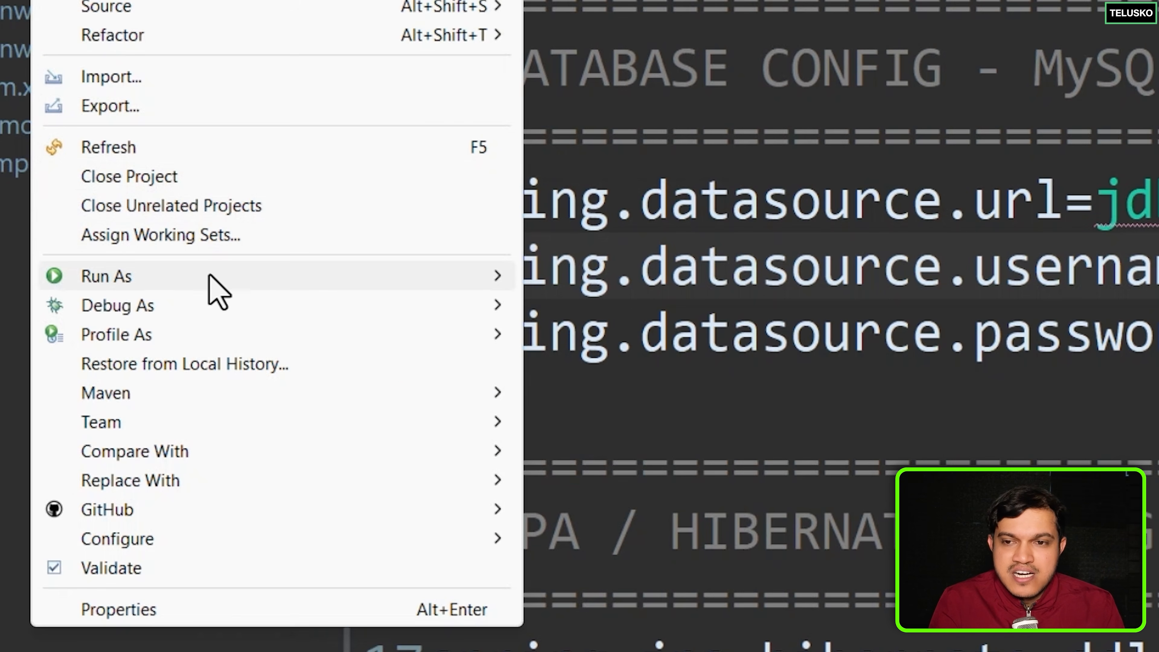
mouse_move(236, 591)
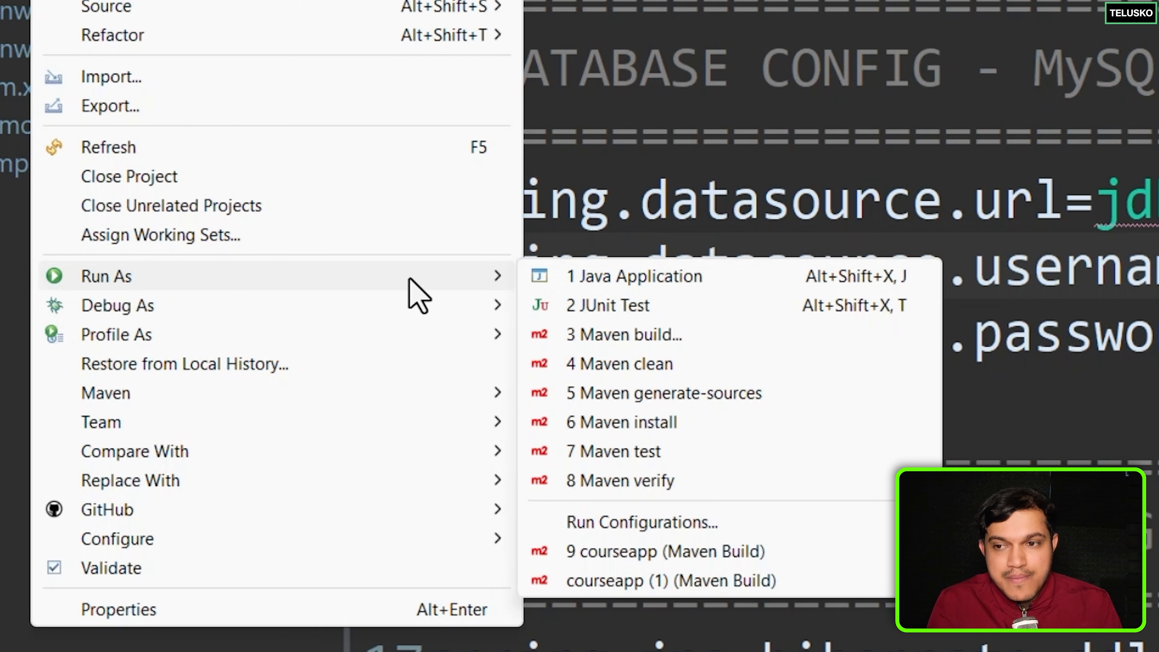
click(598, 348)
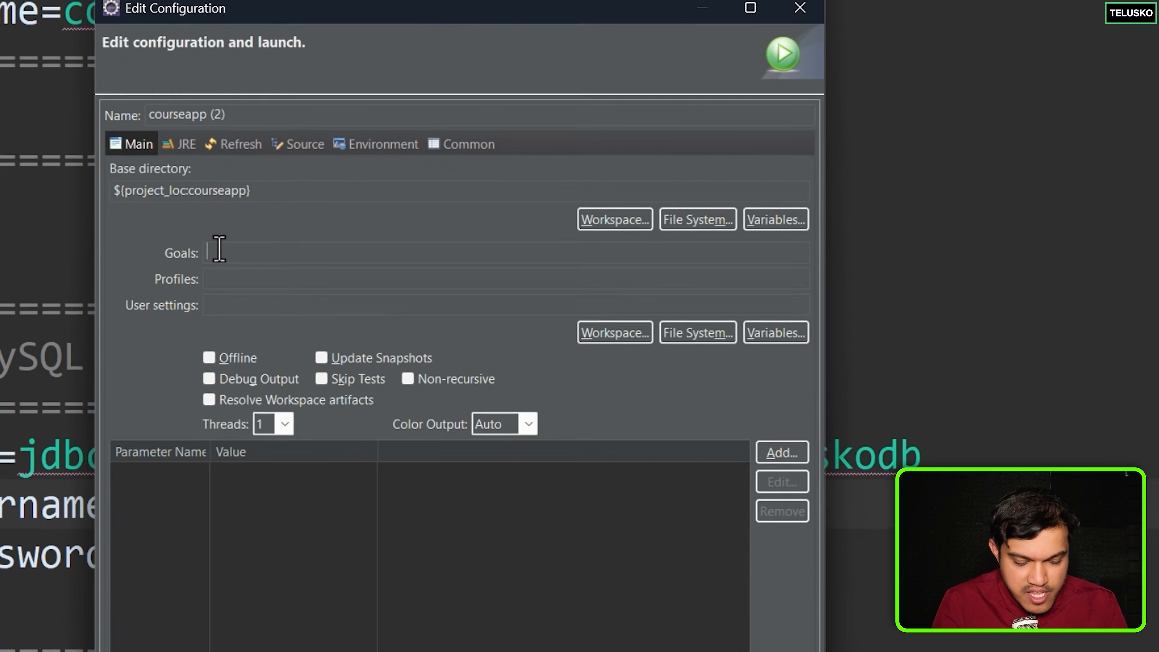
text(clean )
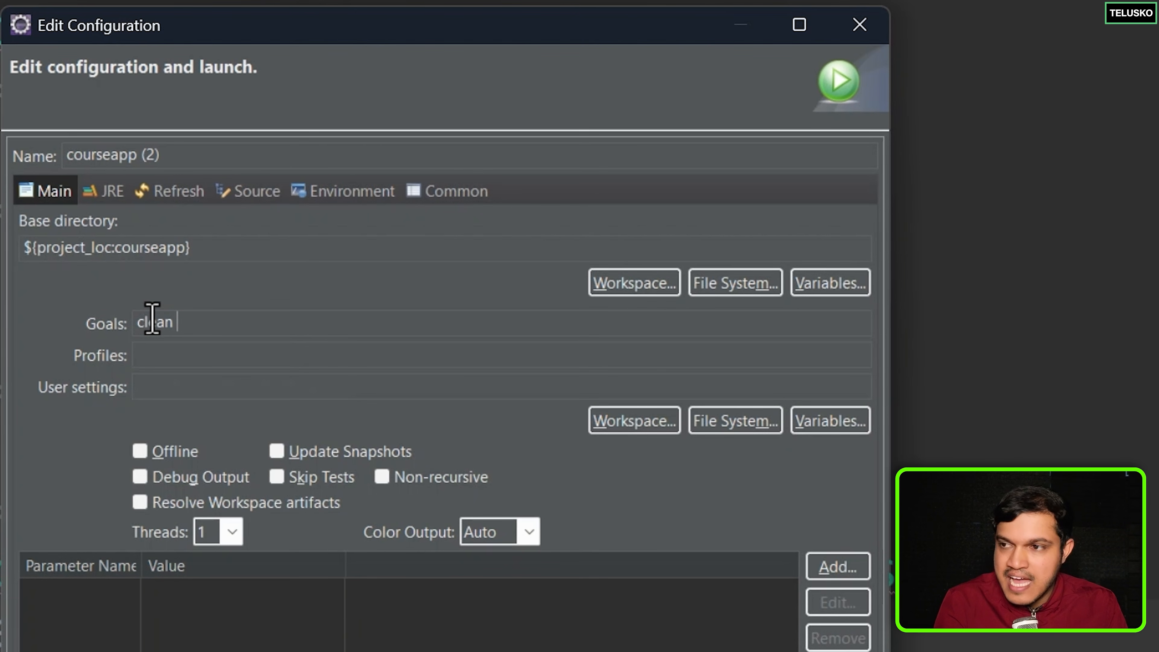
text(package)
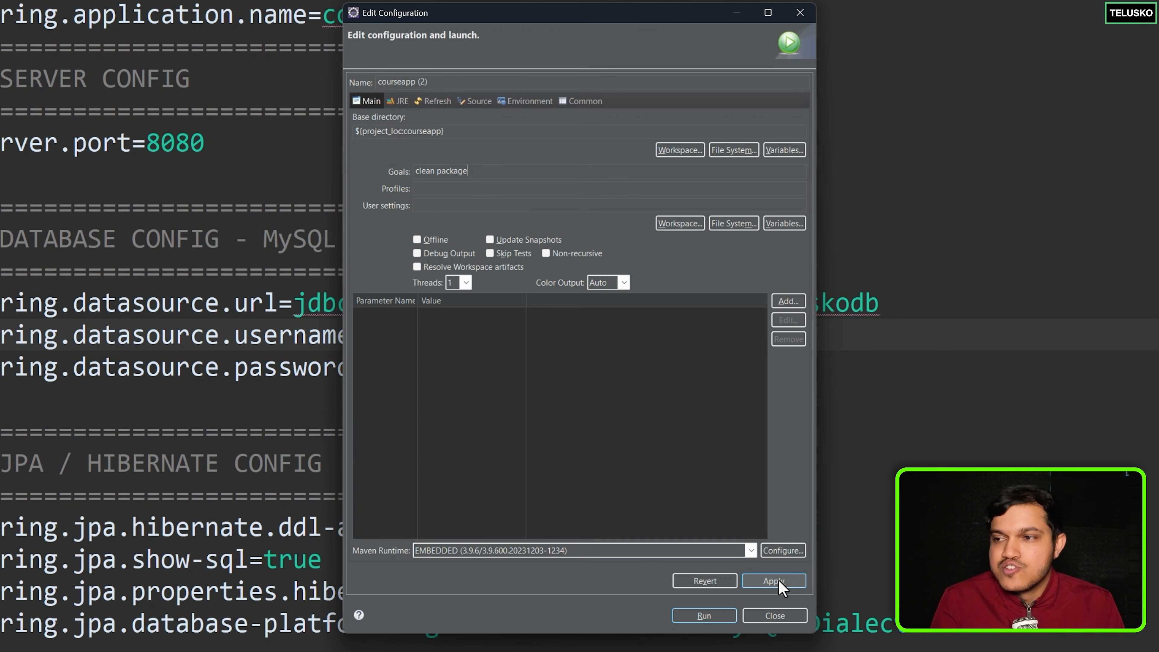
click(710, 614)
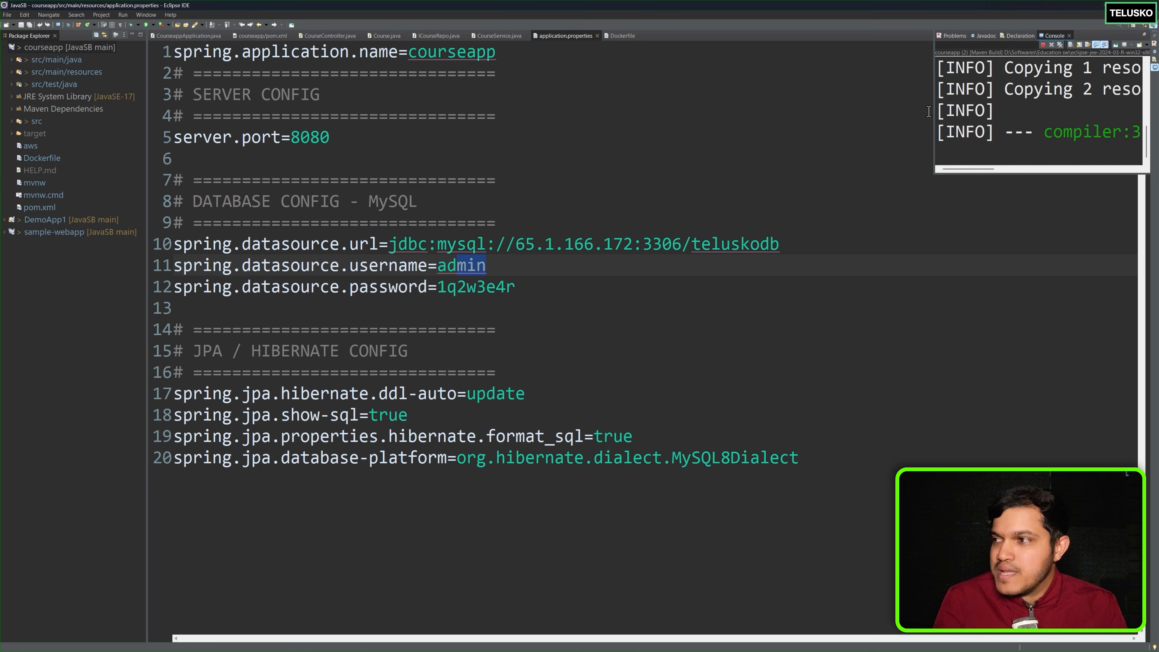
double_click(1052, 36)
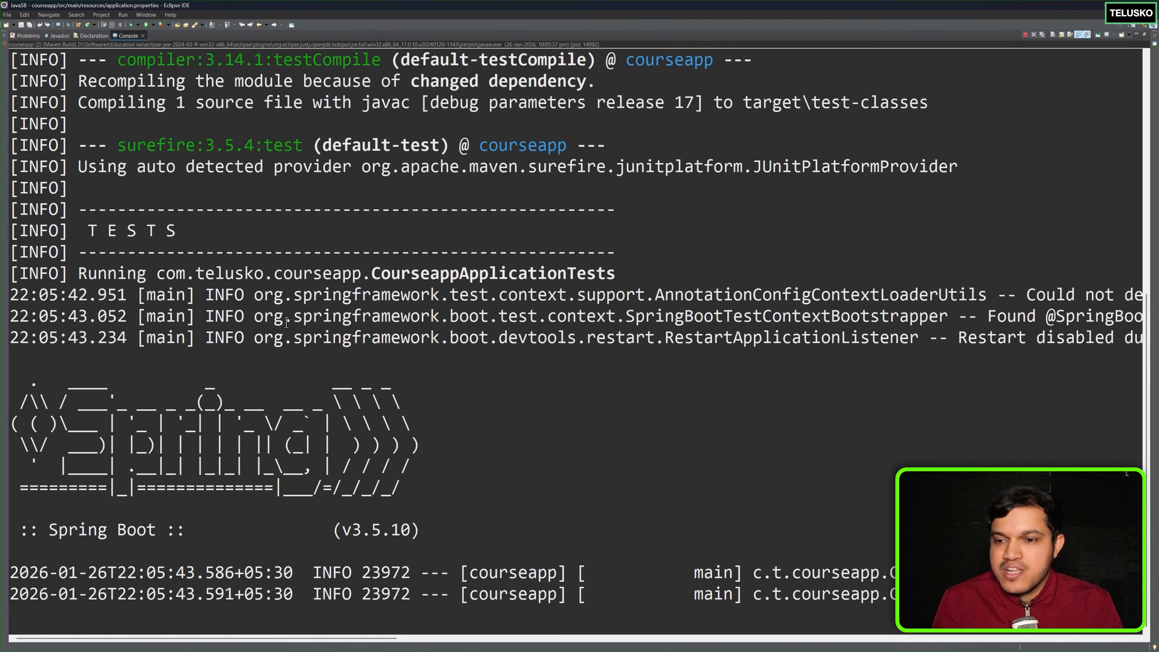
double_click(125, 36)
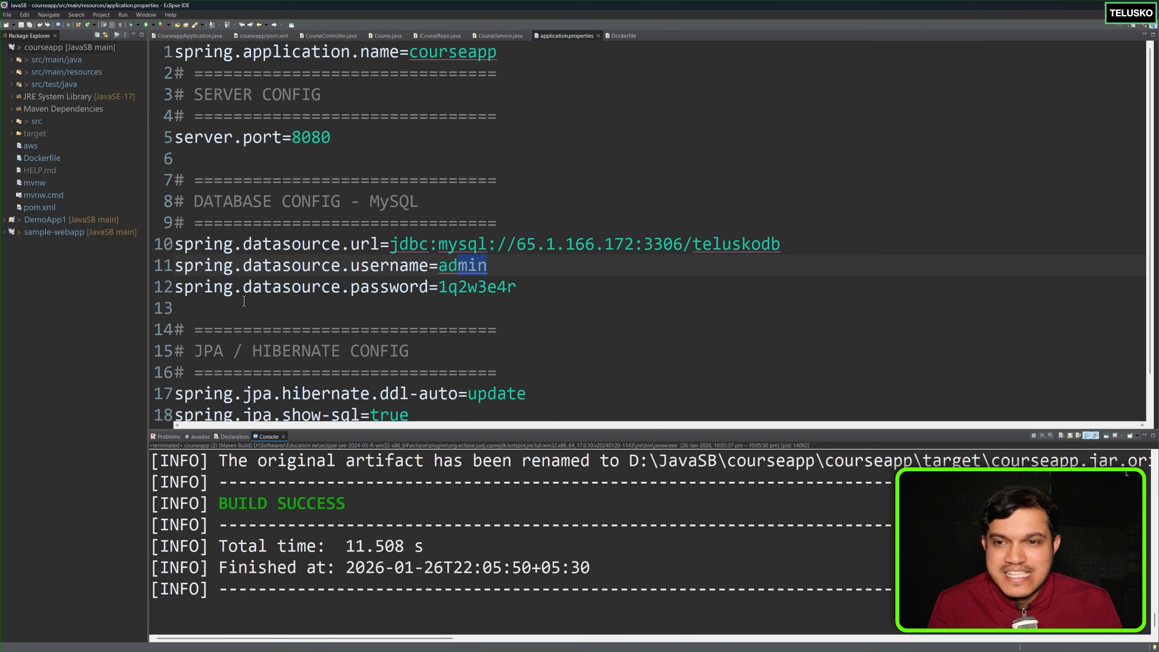
- Refresh the courseapp project, expand its target folder to check the built jar, and open the Dockerfile
click(42, 48)
right_click(42, 47)
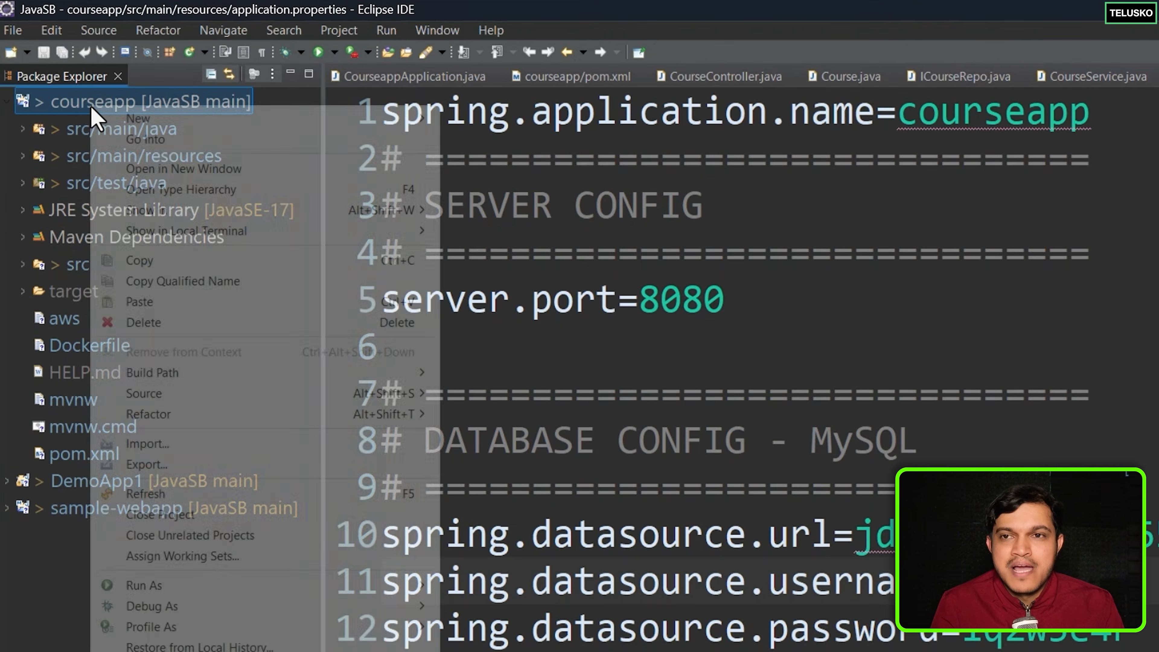
click(135, 496)
click(23, 291)
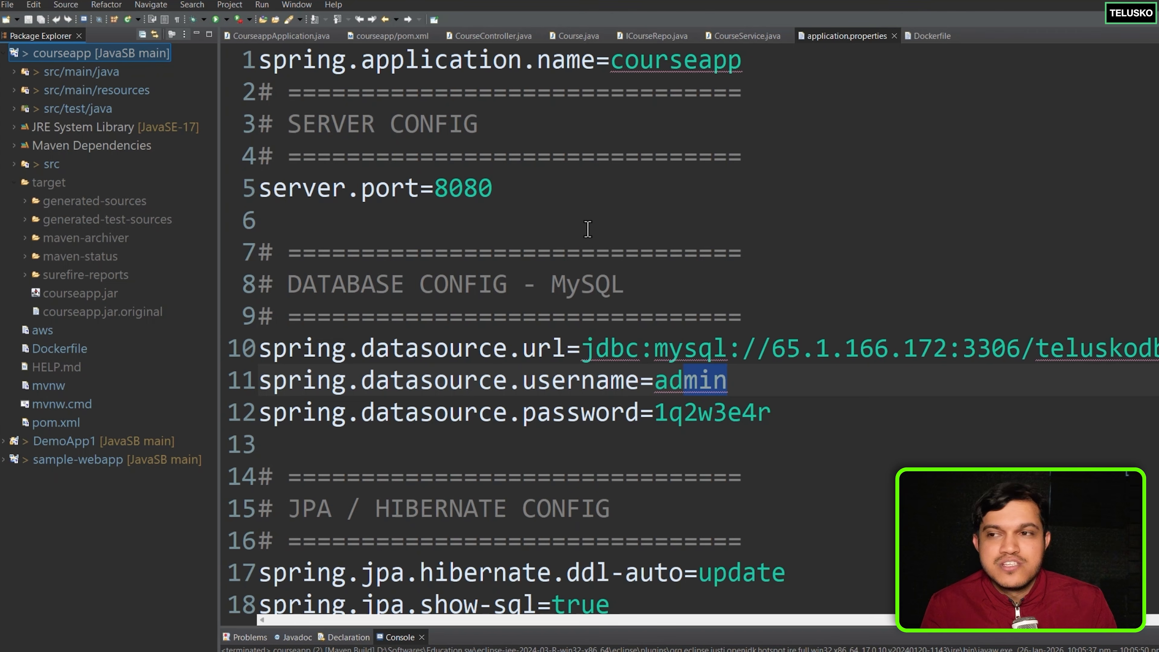
click(925, 35)
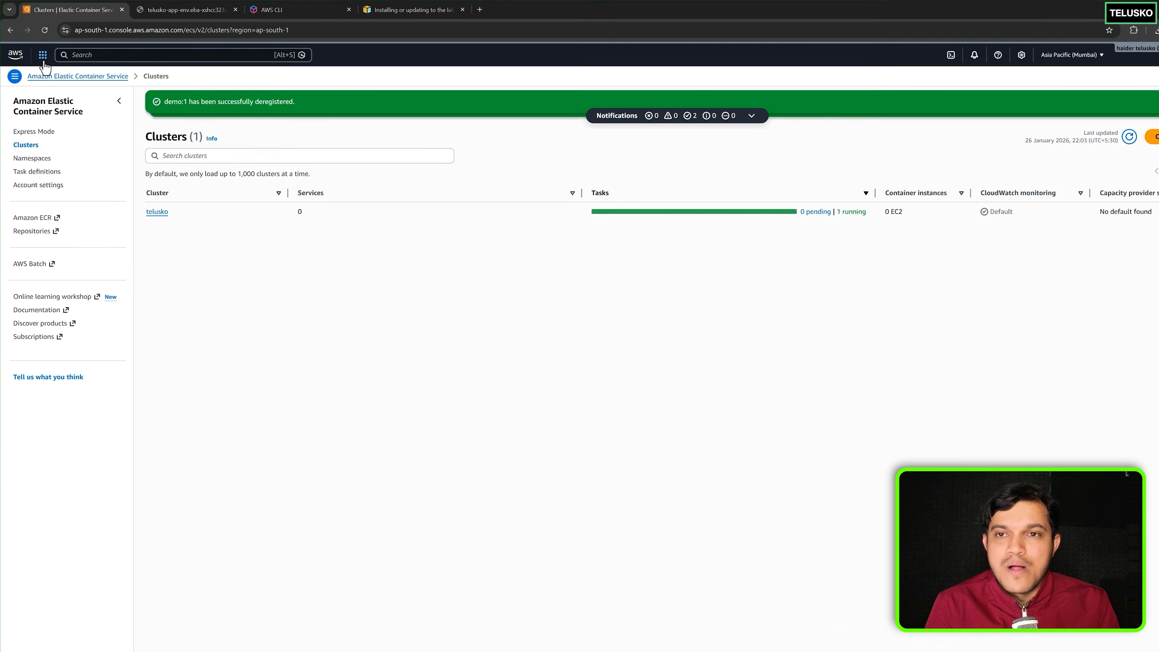
- Switch to the browser, open the AWS console home in a new tab and go to Elastic Container Registry
right_click(19, 56)
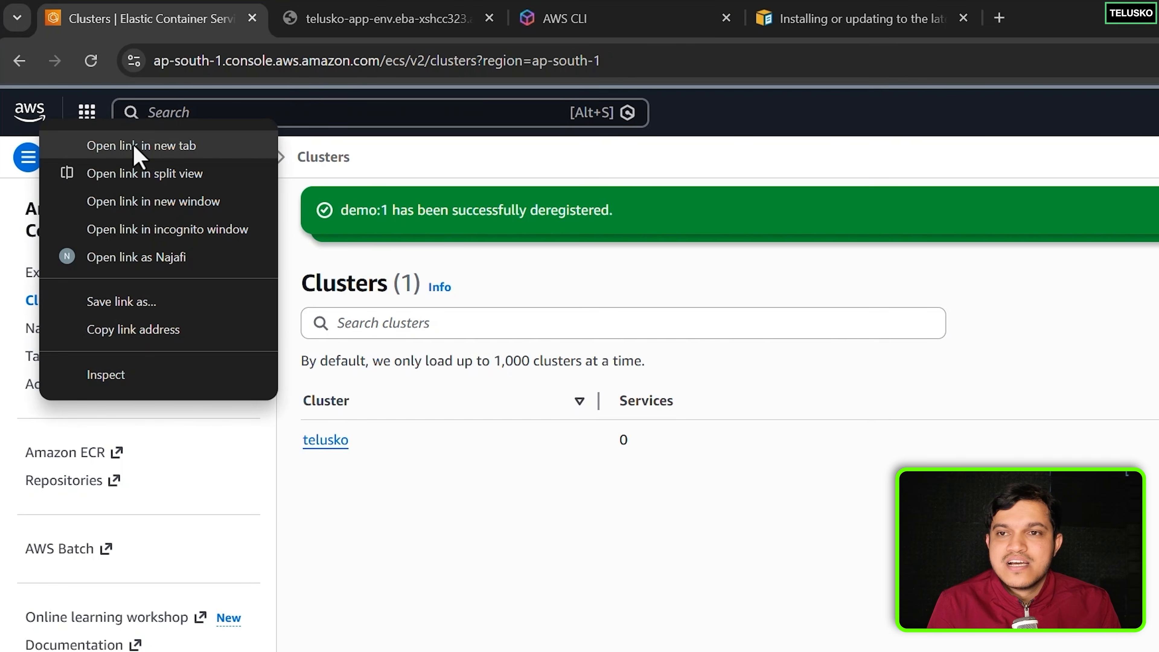
click(103, 145)
click(441, 18)
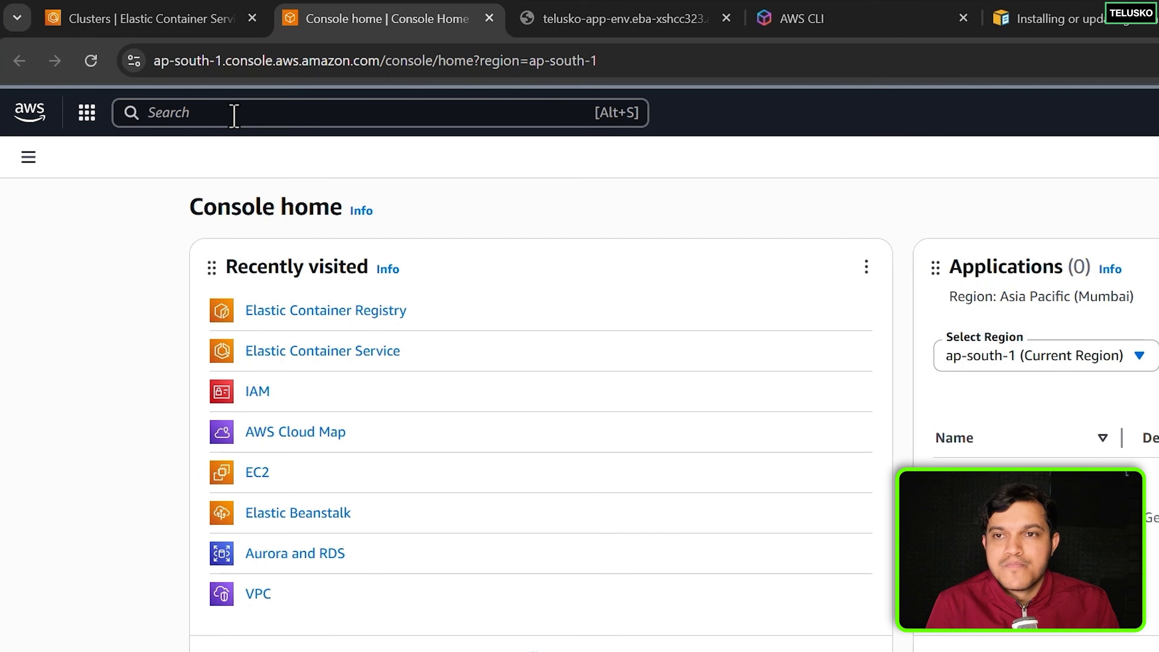
click(234, 118)
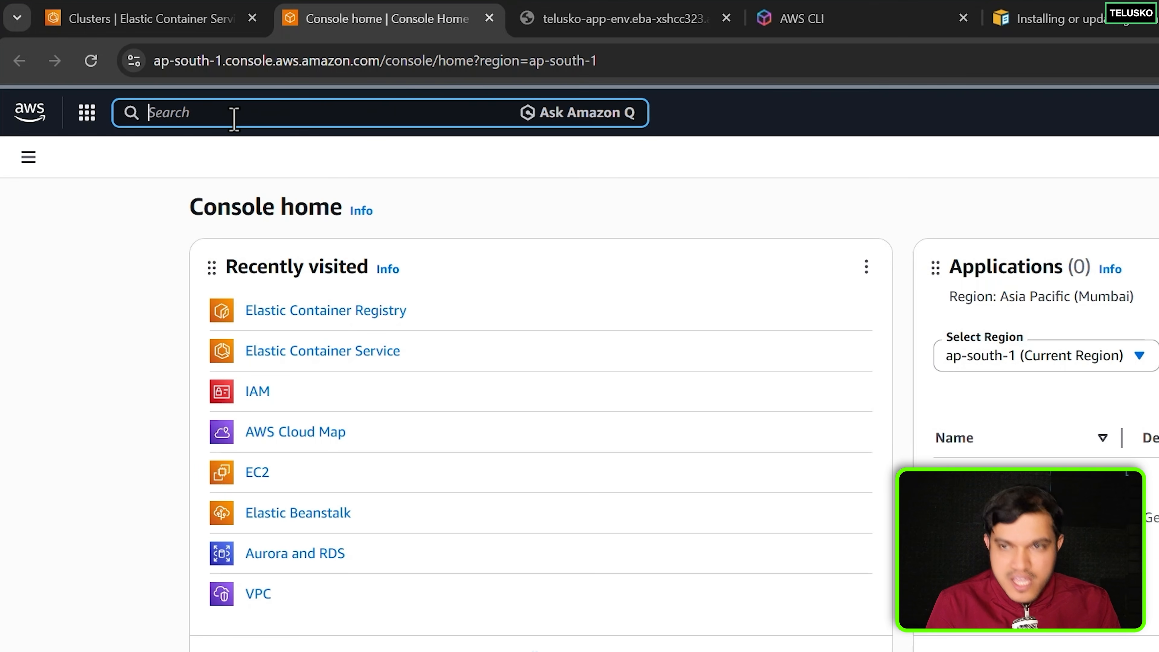
click(279, 313)
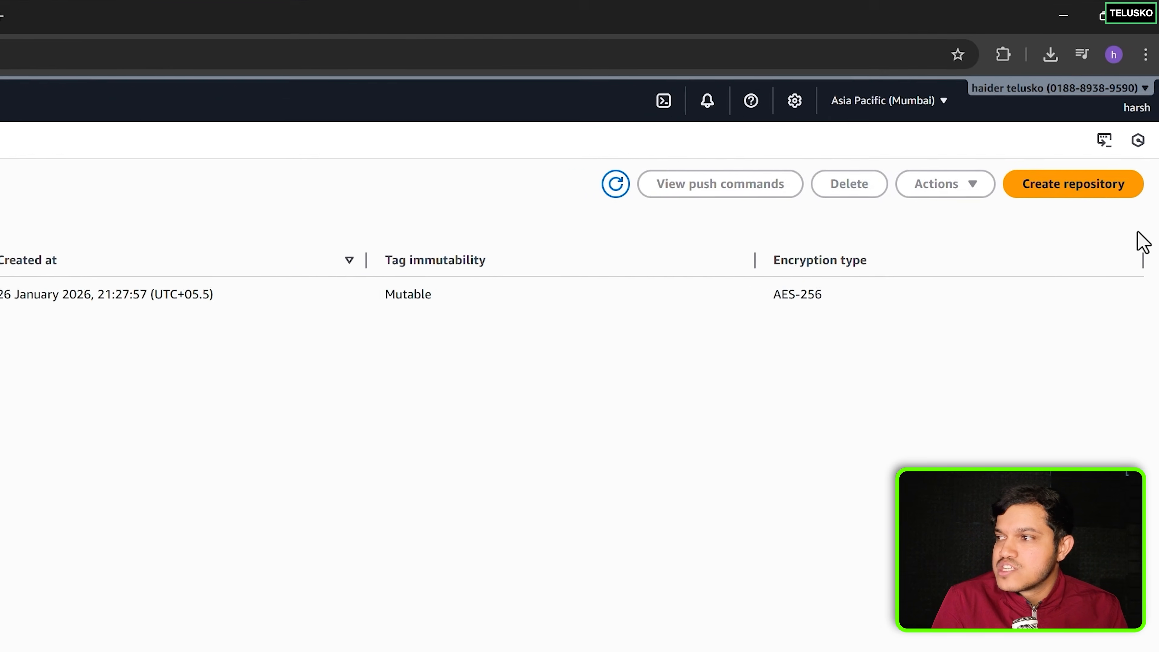
- Create a private ECR repository named telusko with mutable tags and AES-256 encryption, and display its push commands
click(1113, 97)
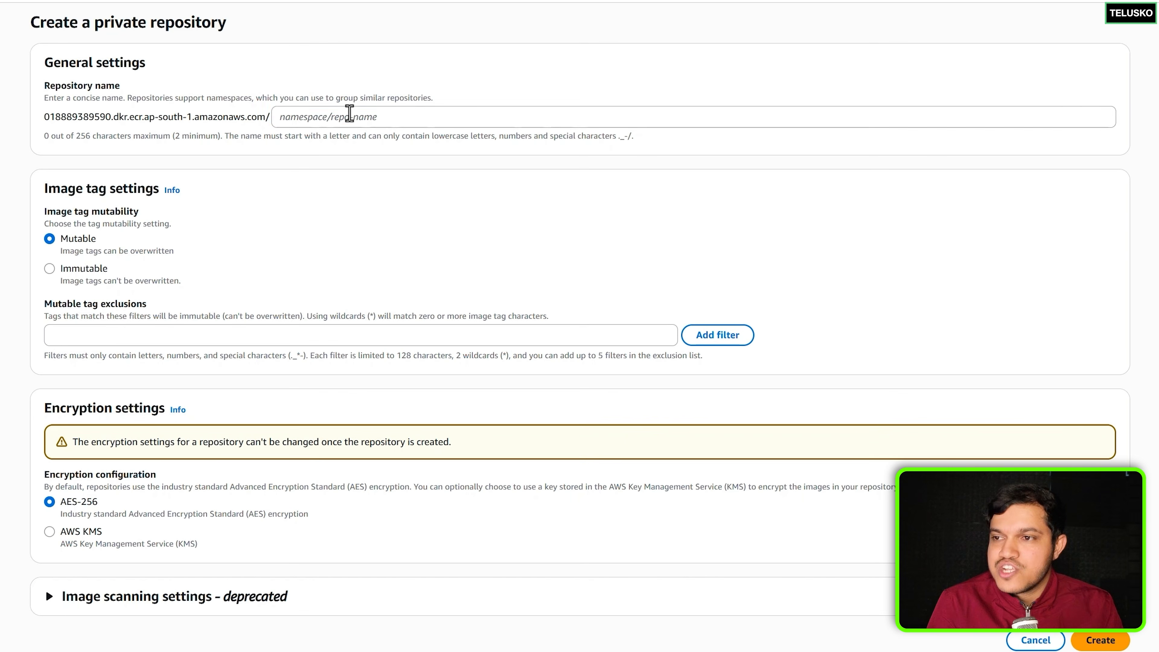
click(220, 151)
text(telusko)
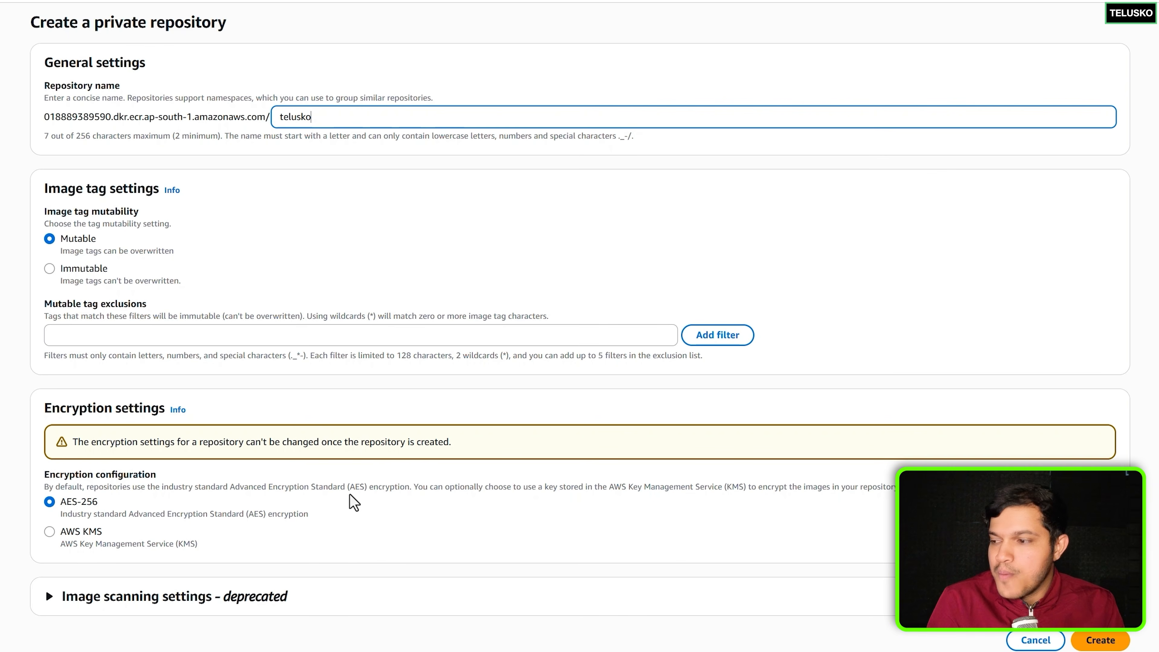
click(1100, 640)
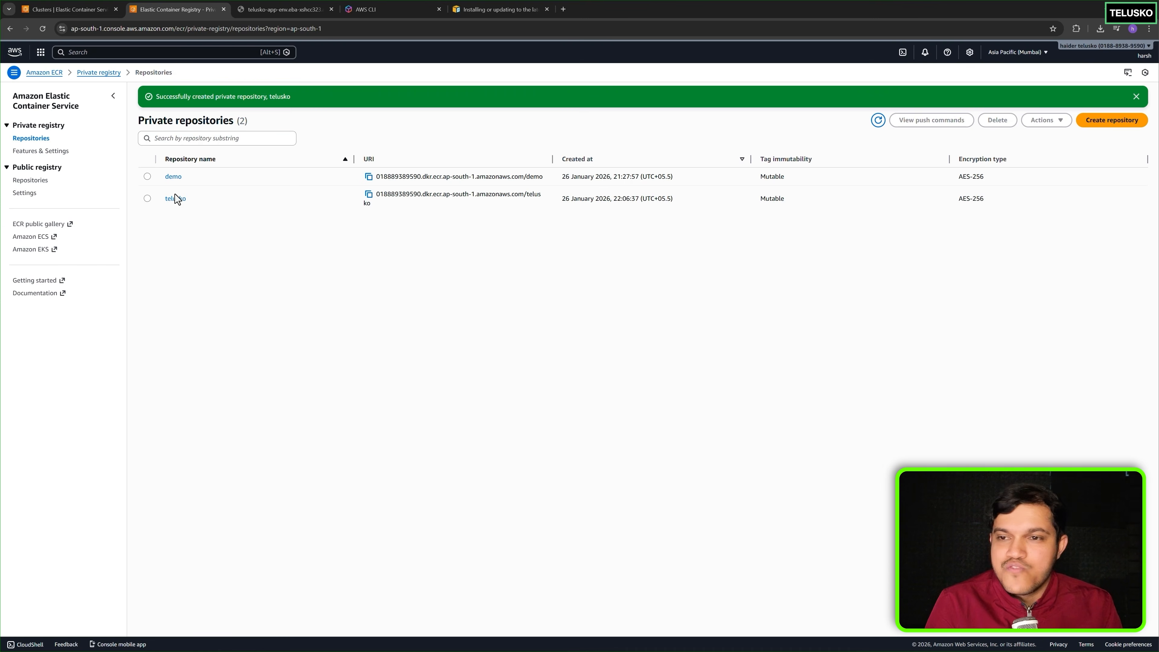
click(176, 199)
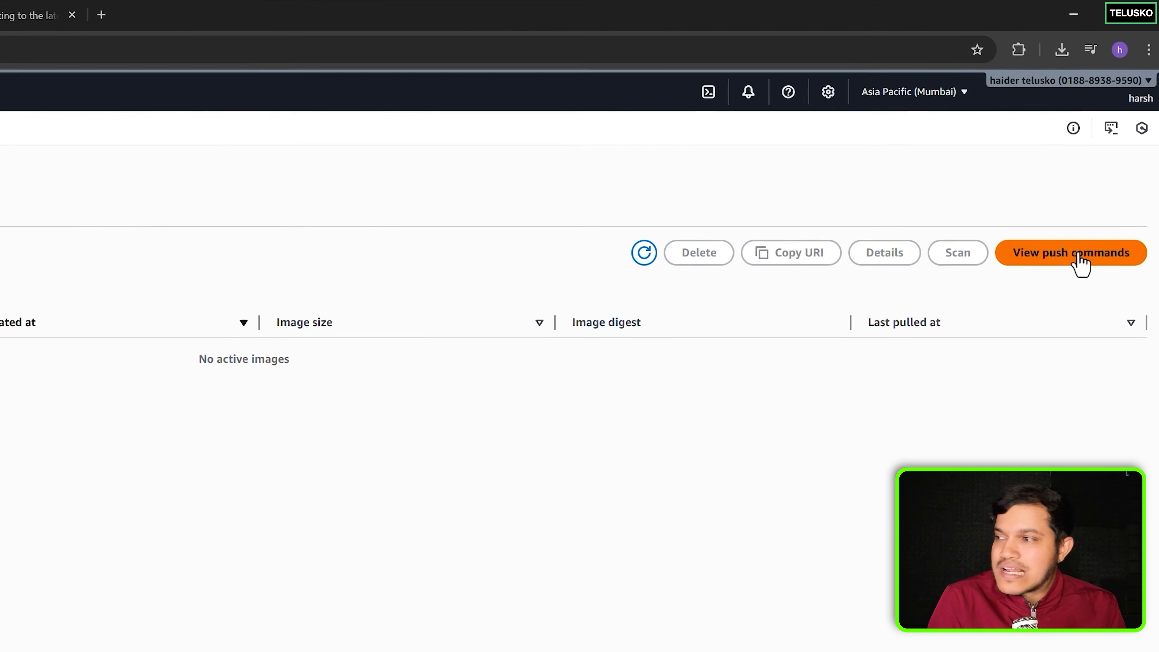
click(1020, 315)
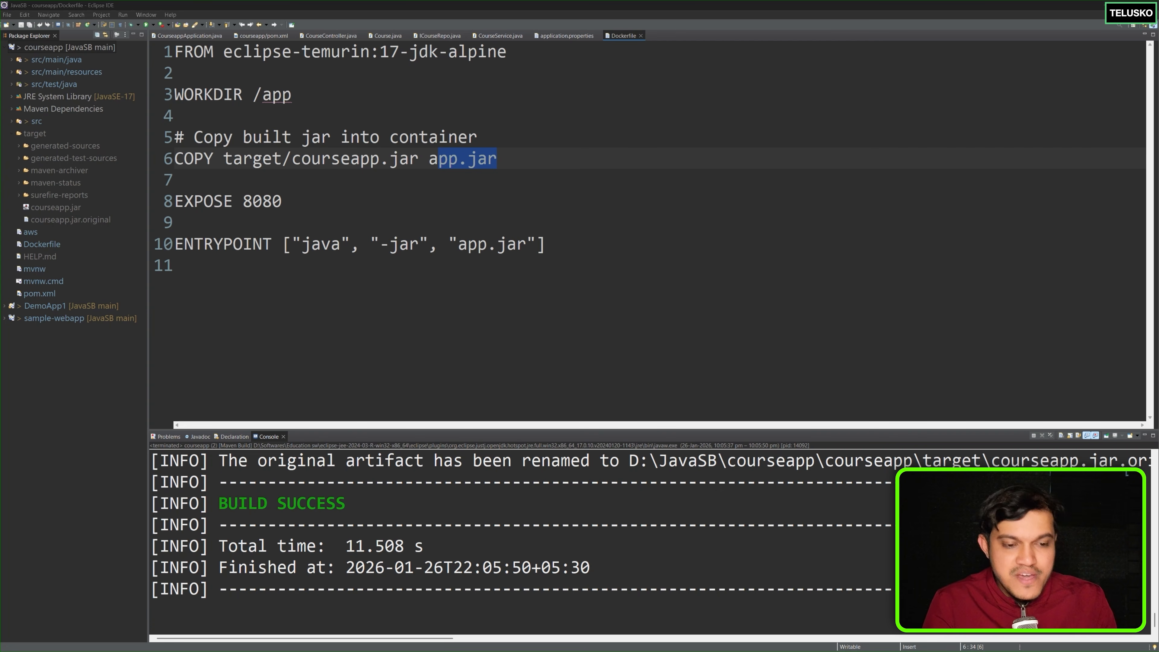
- Open a command prompt in D:\JavaSB\courseapp\courseapp, maximize it and enlarge its text
drag(0, 128, 477, 205)
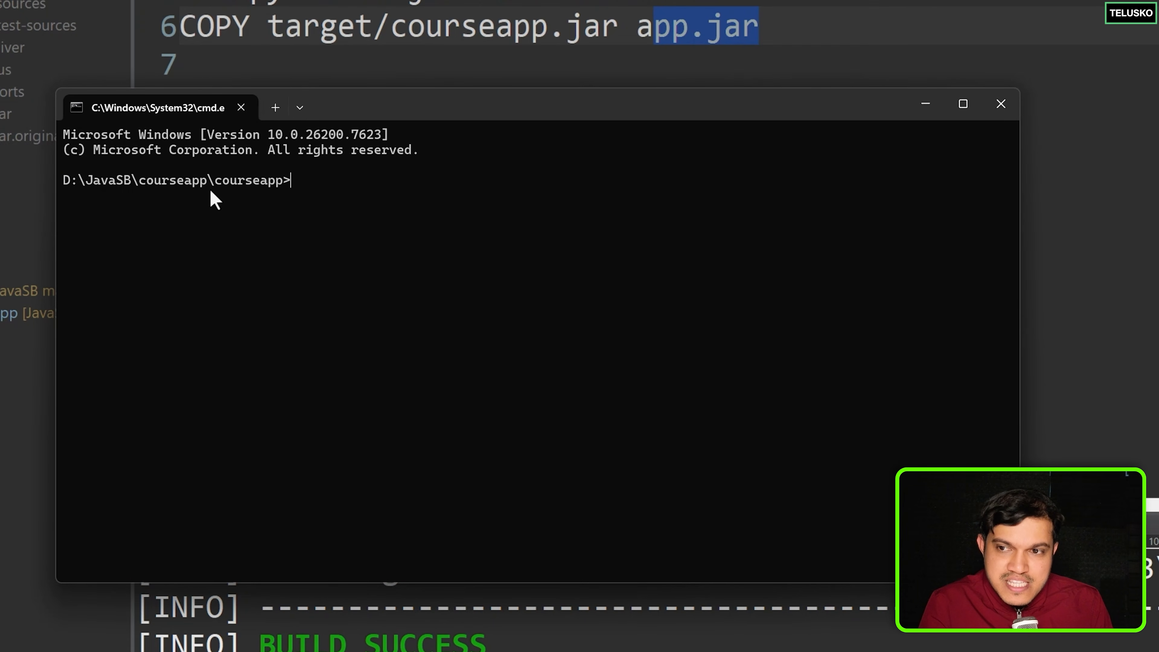
click(962, 105)
ctrl+scroll(434, 172, up, 8)
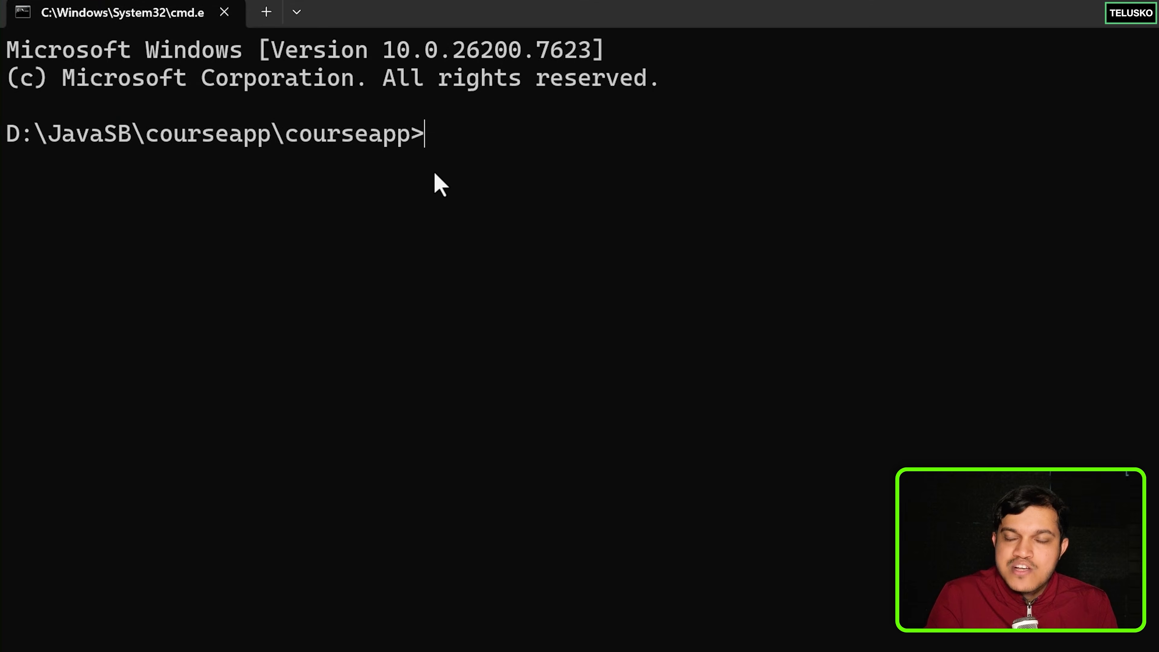
ctrl+scroll(435, 171, up, 3)
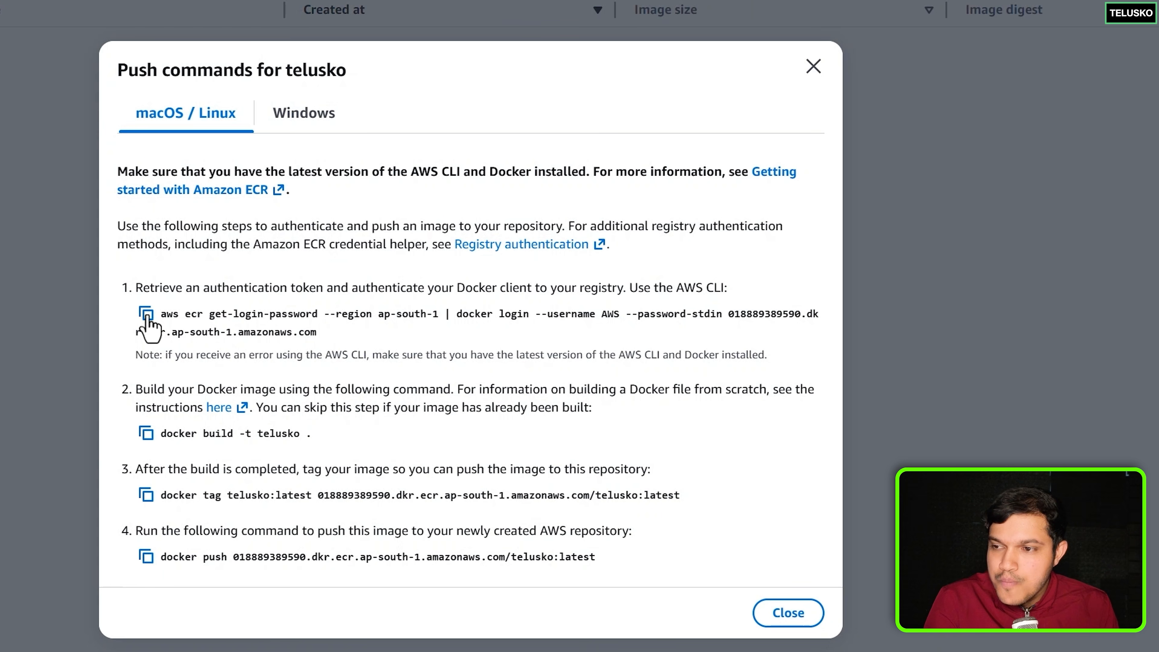
- Run the copied ECR docker login command for ap-south-1 and build the image with docker build -t telusko
click(146, 314)
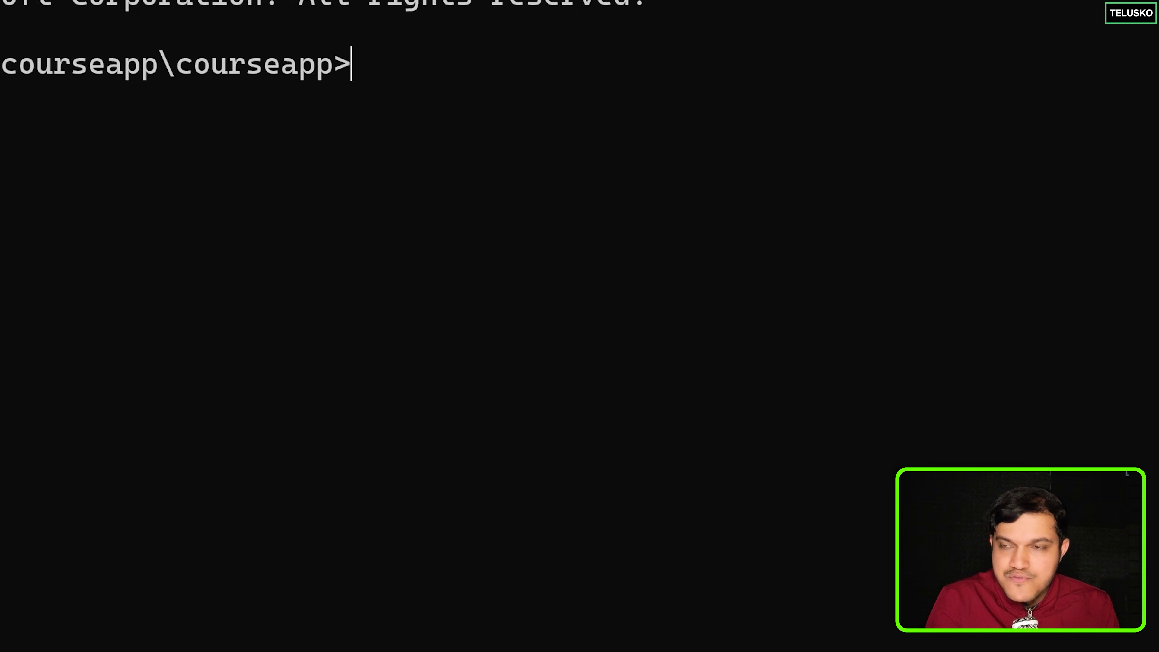
key(ctrl+v)
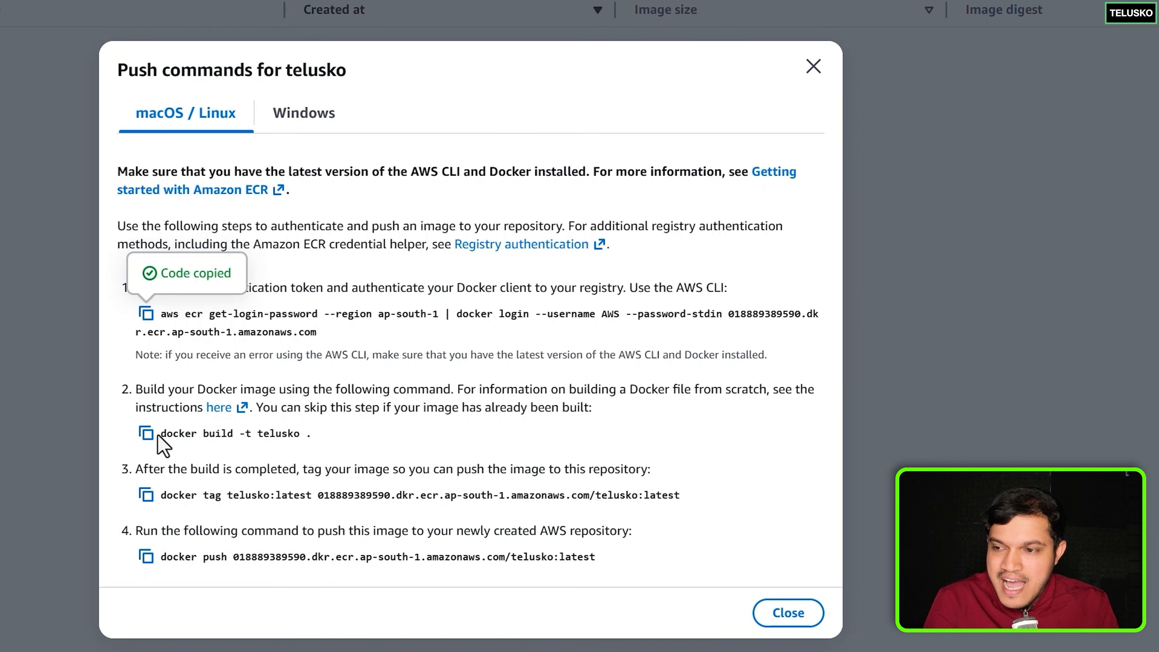
click(146, 432)
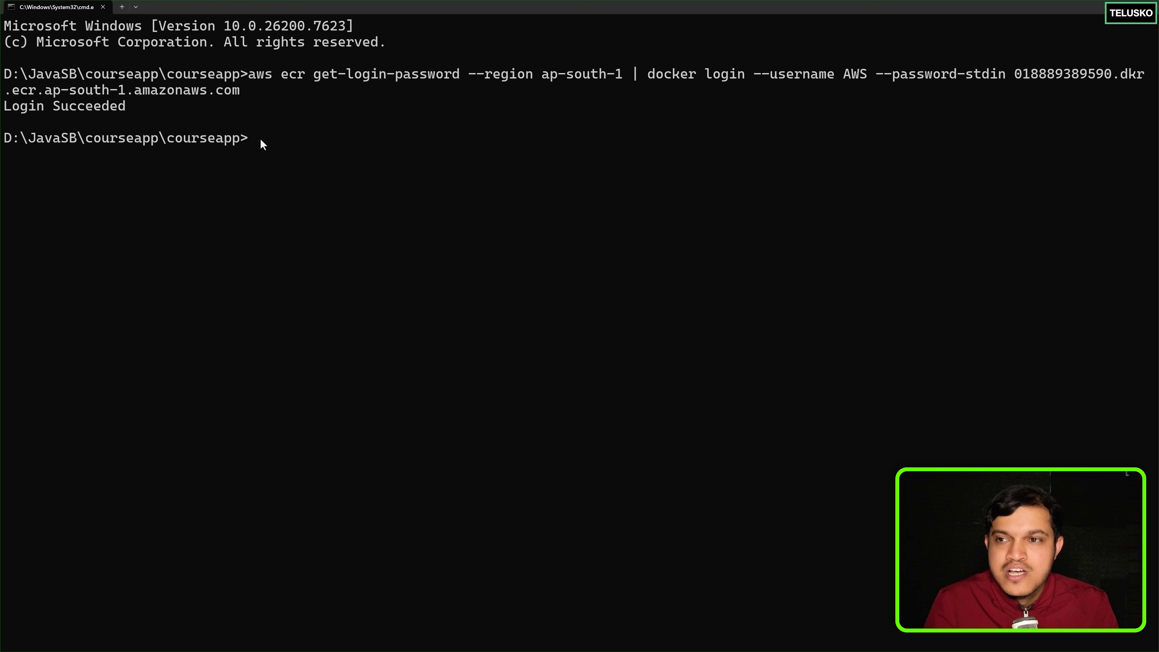
right_click(260, 138)
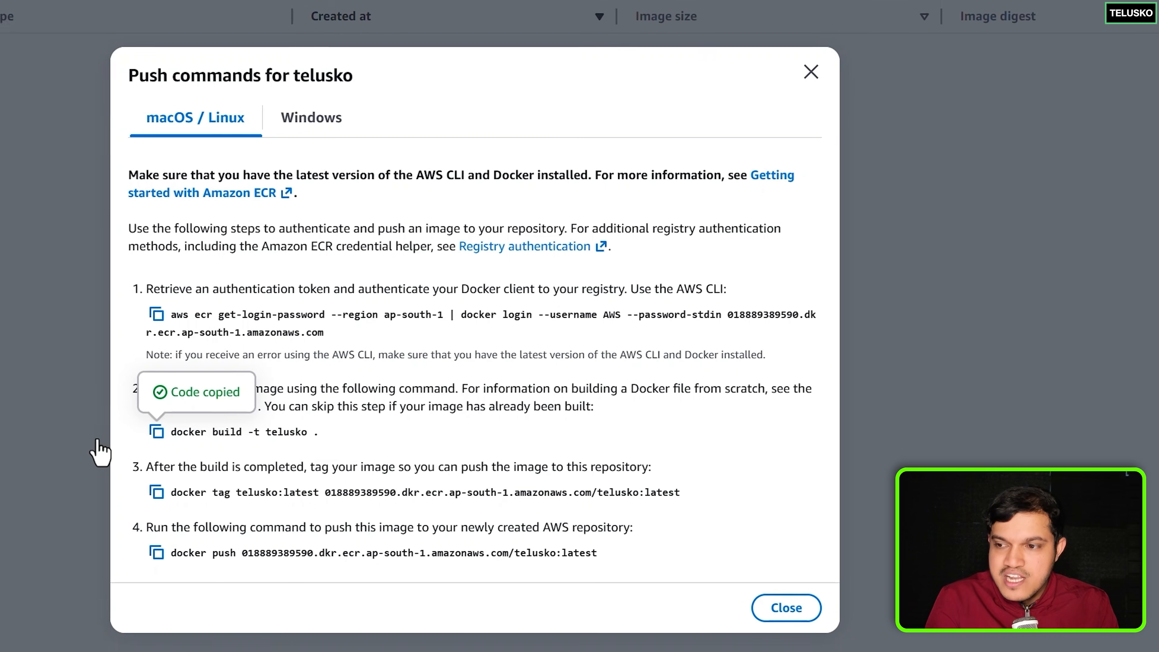
- Tag the telusko:latest image for the telusko ECR repository using the copied docker tag command
click(156, 492)
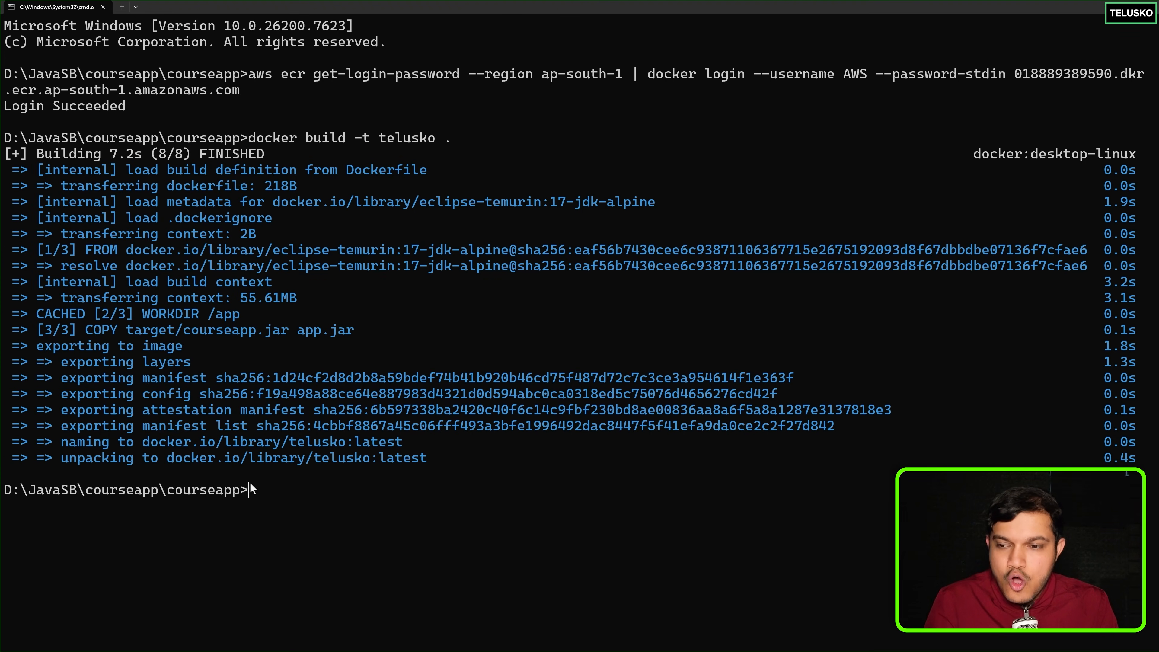
key(ctrl+v)
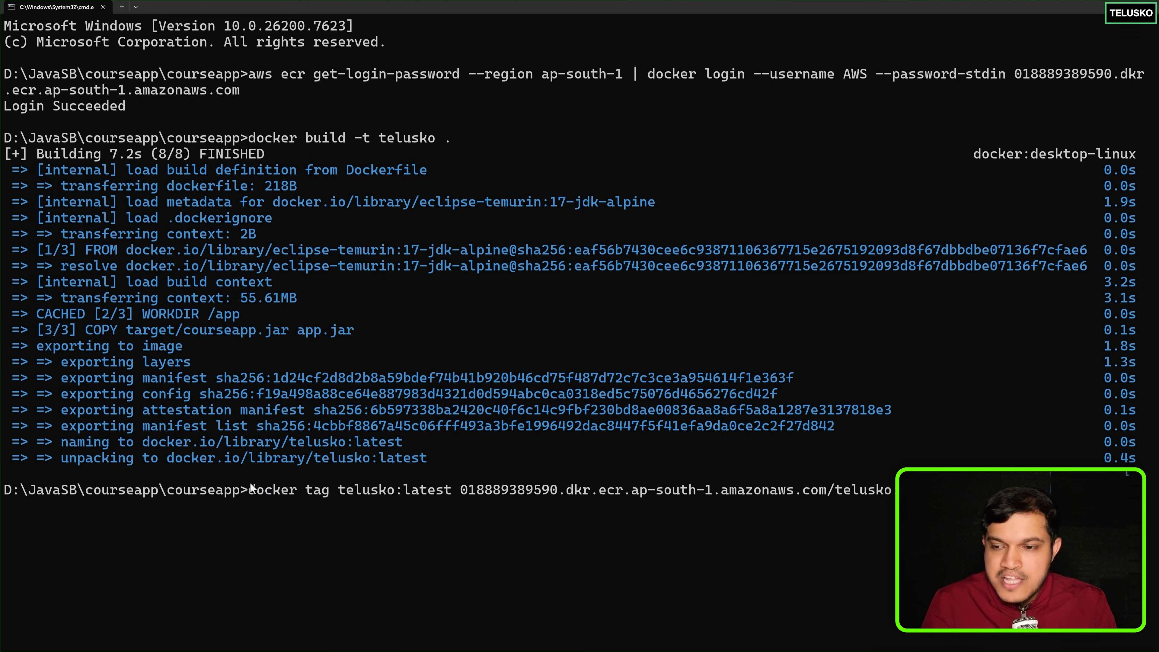
key(Return)
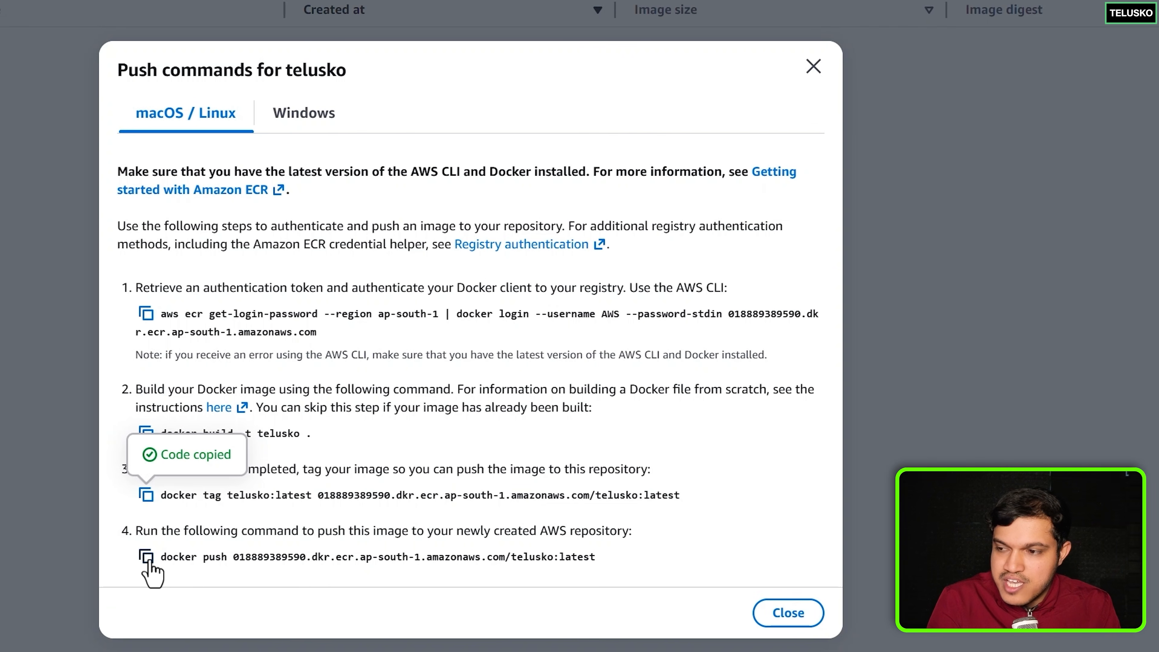
- Push telusko:latest to the telusko ECR repository with the copied docker push command and return to the browser
click(147, 557)
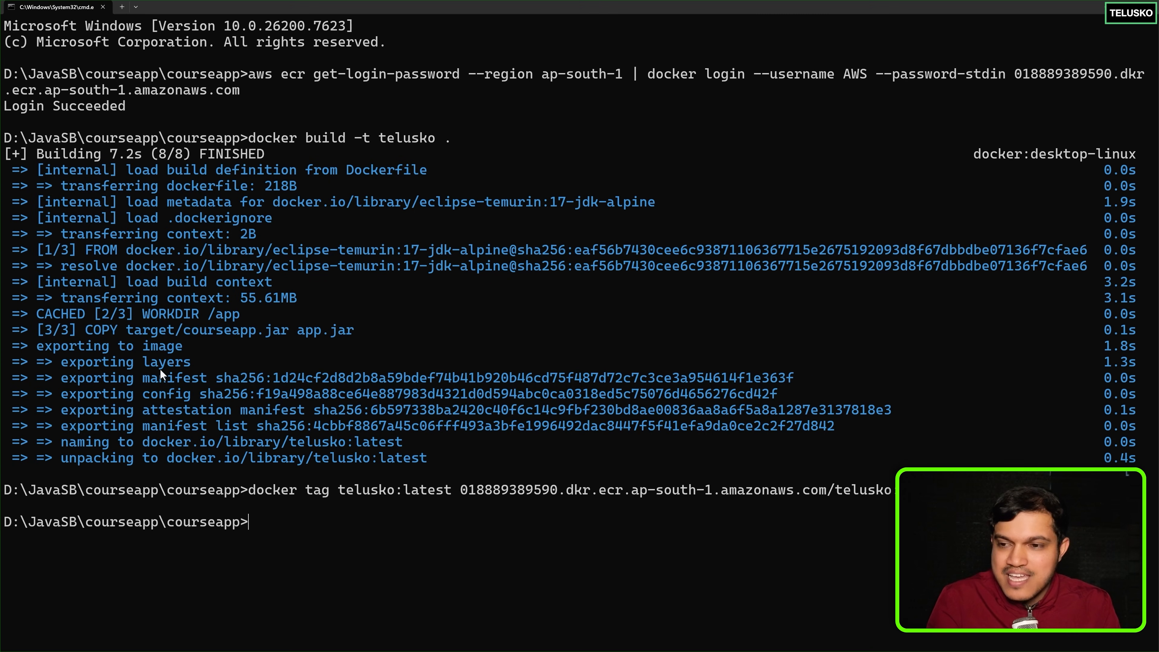
key(ctrl+v)
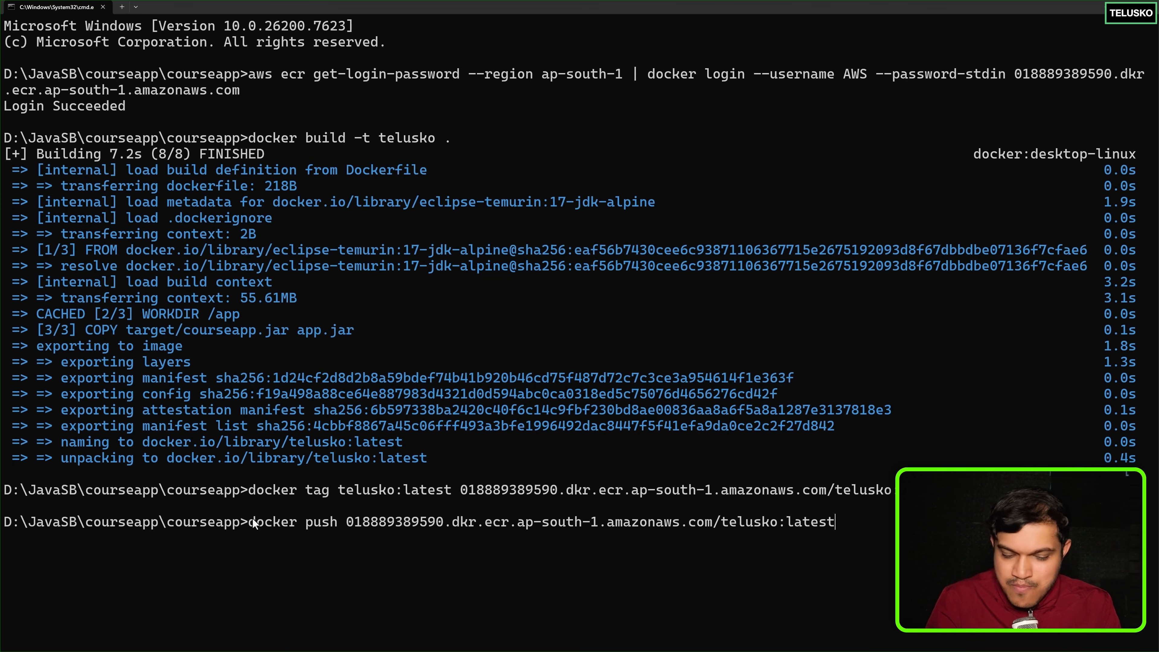
key(Return)
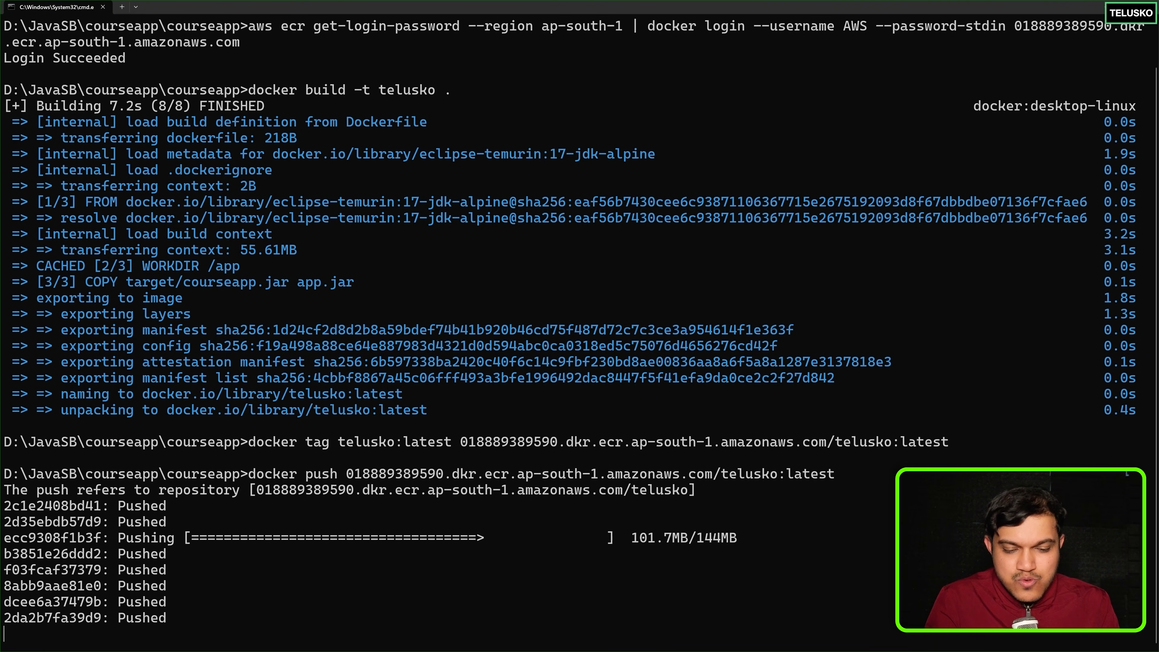
key(alt+Tab)
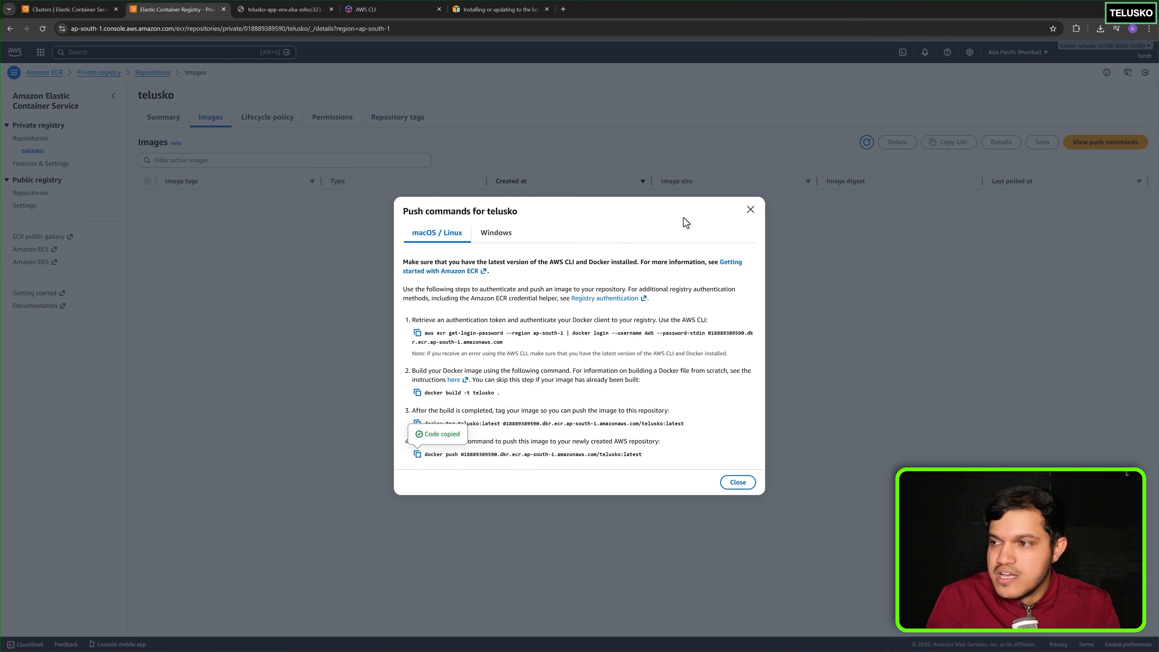
- Close the push commands, refresh the telusko repository's image list and open the details of the image tagged latest
click(751, 210)
click(868, 147)
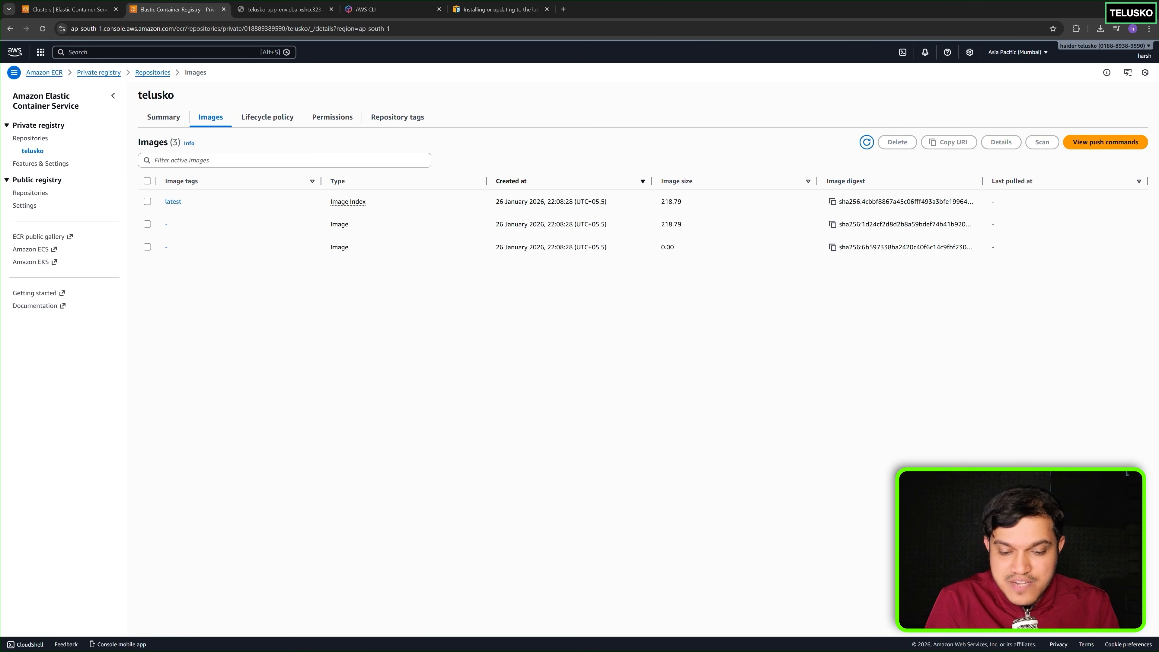
key(alt+Tab)
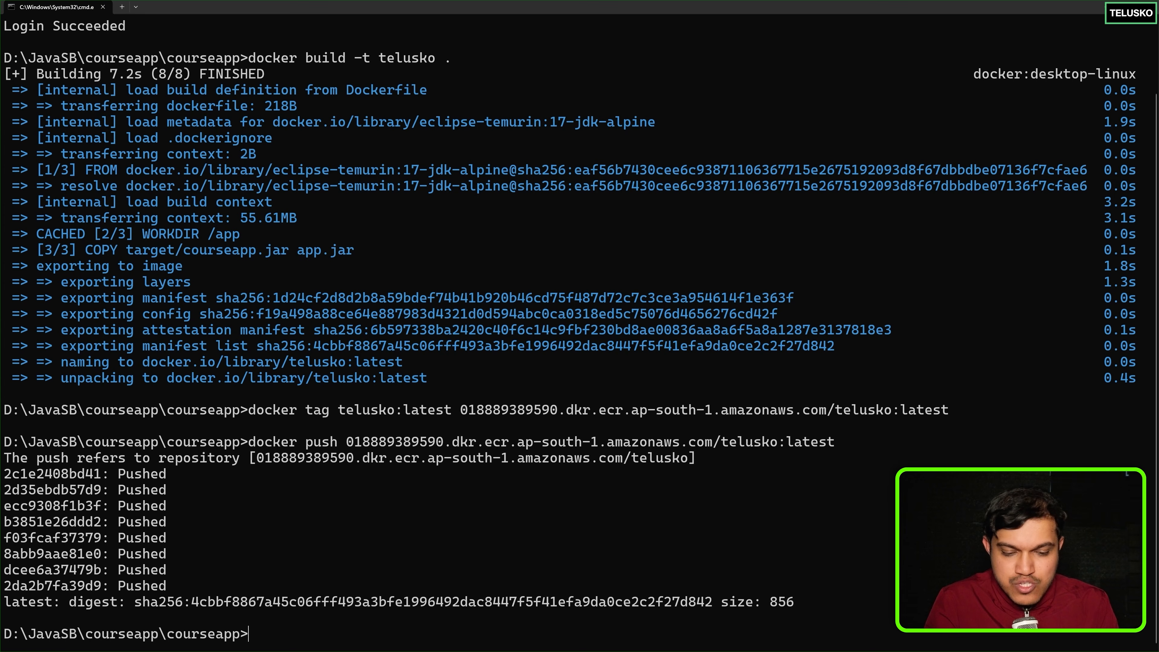
key(alt+Tab)
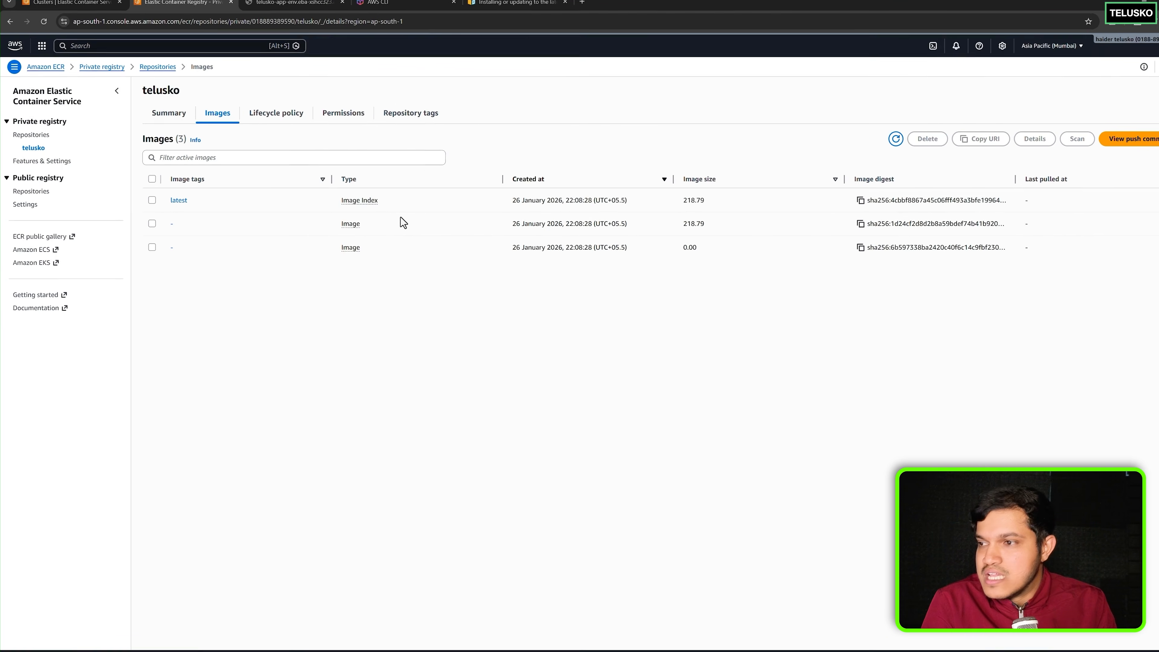
click(179, 200)
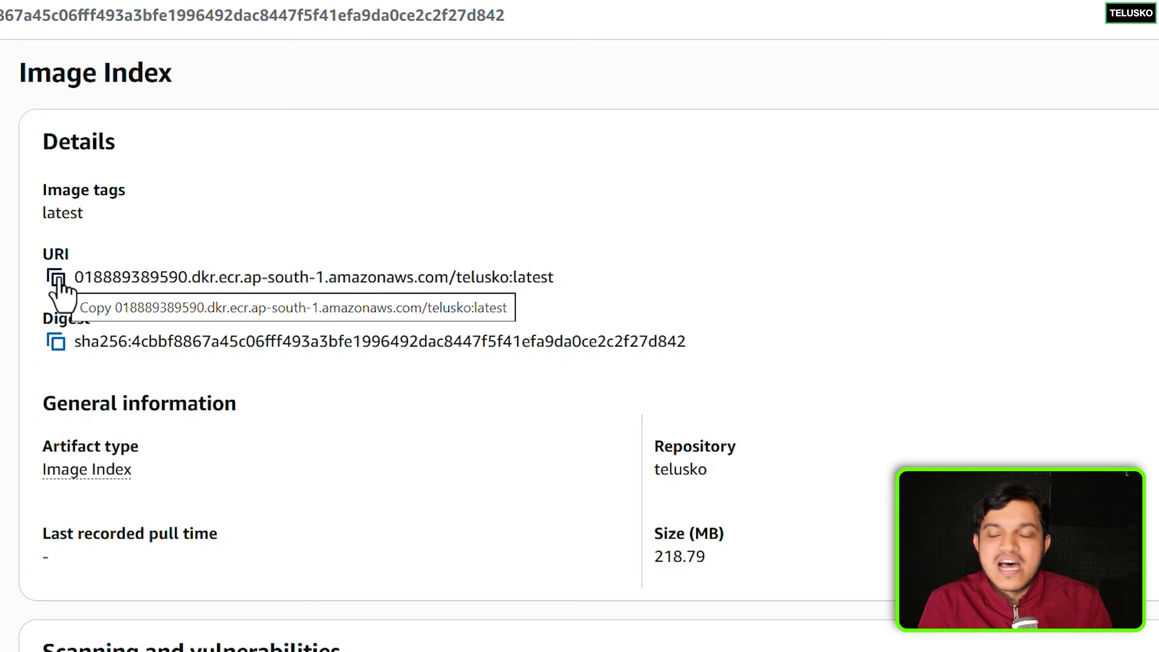
scroll(251, 427, down, 2)
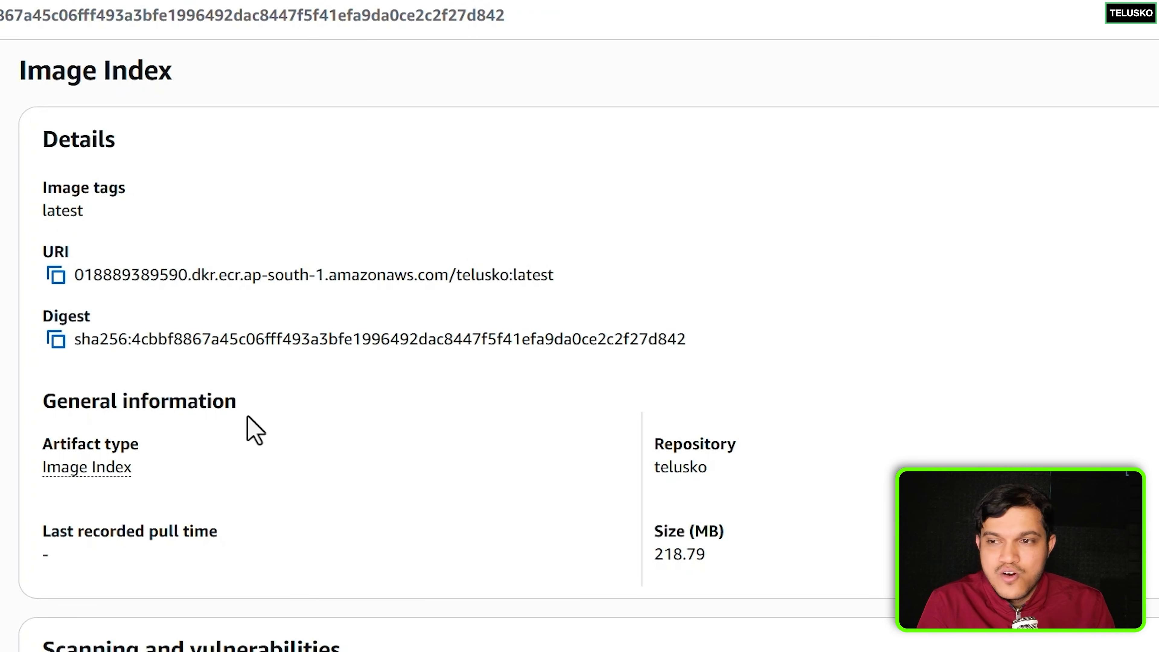
scroll(251, 427, up, 2)
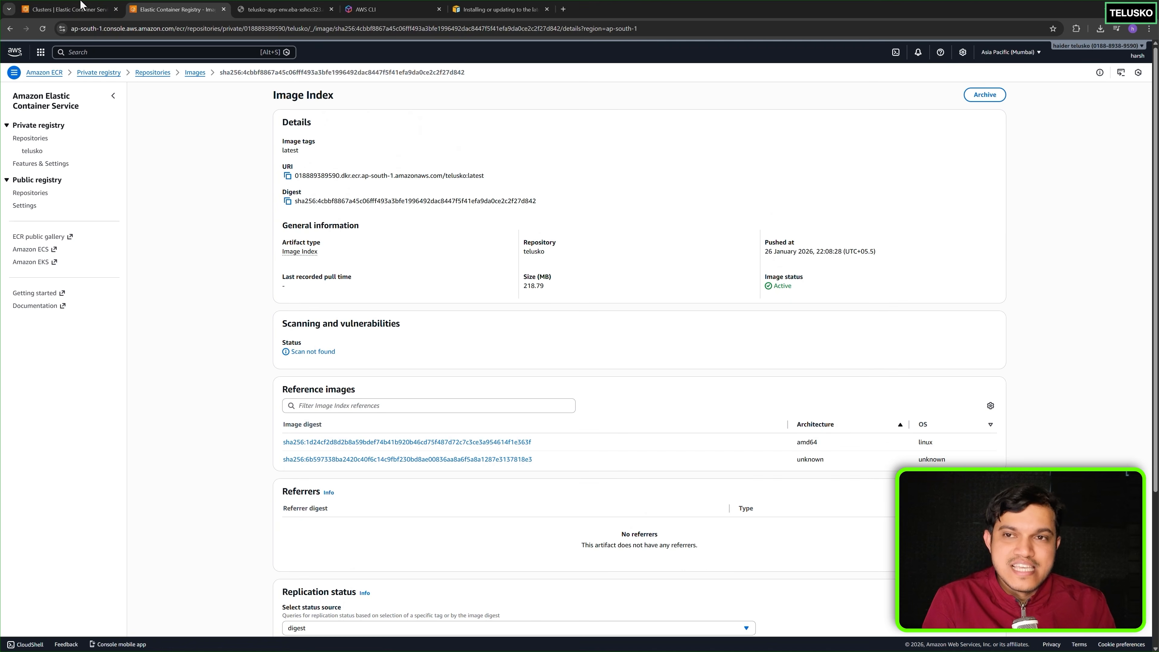
- Review the ECS cluster list and the mysql-db task definition's revisions, ending on the task definitions list
click(59, 5)
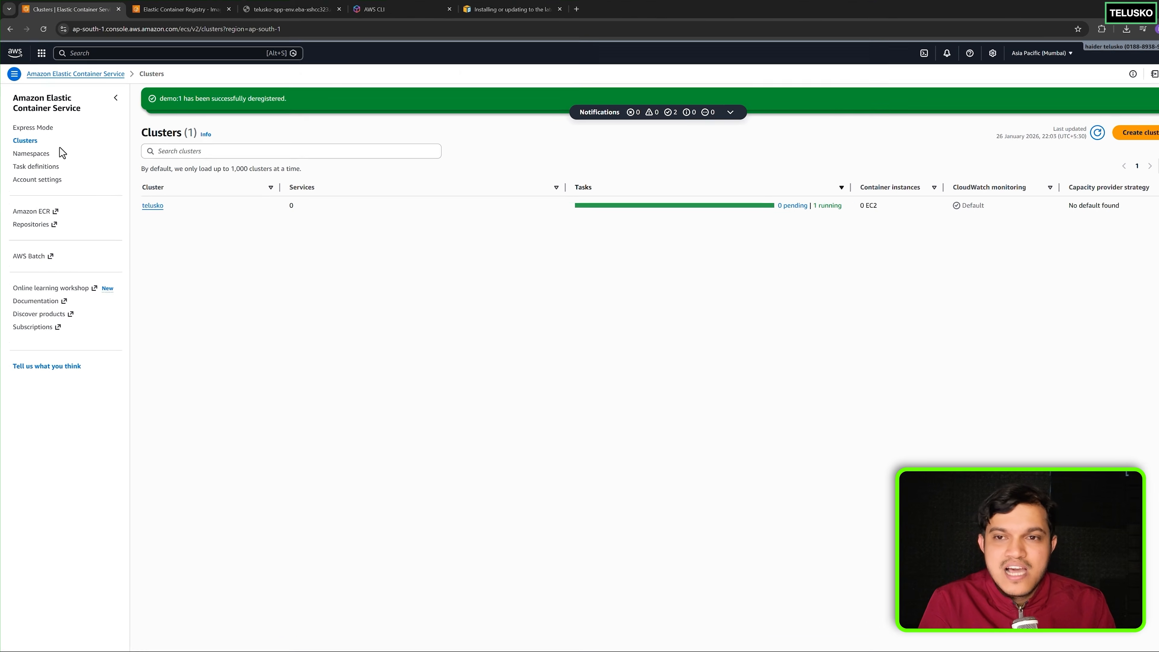
click(35, 163)
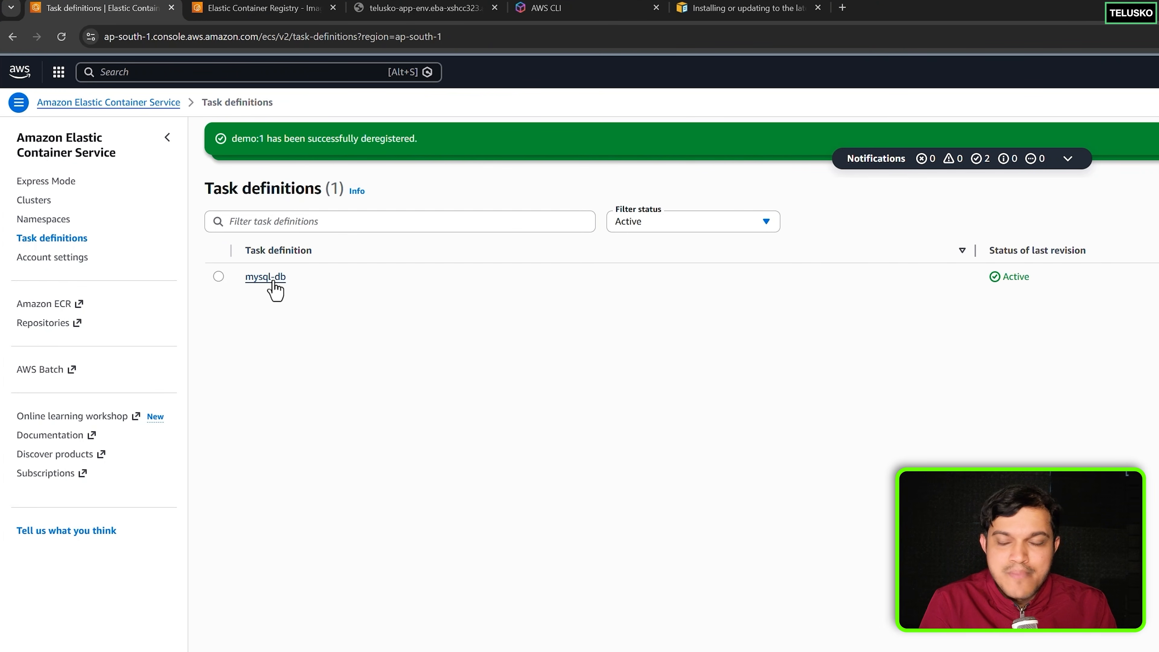
click(272, 282)
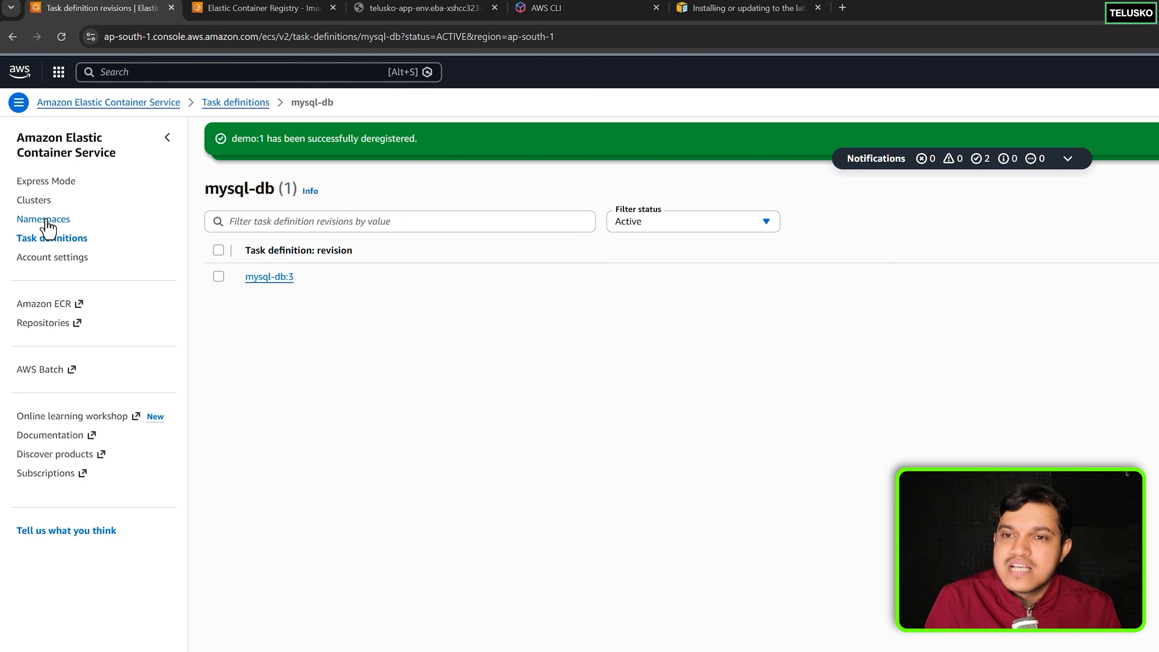
click(34, 203)
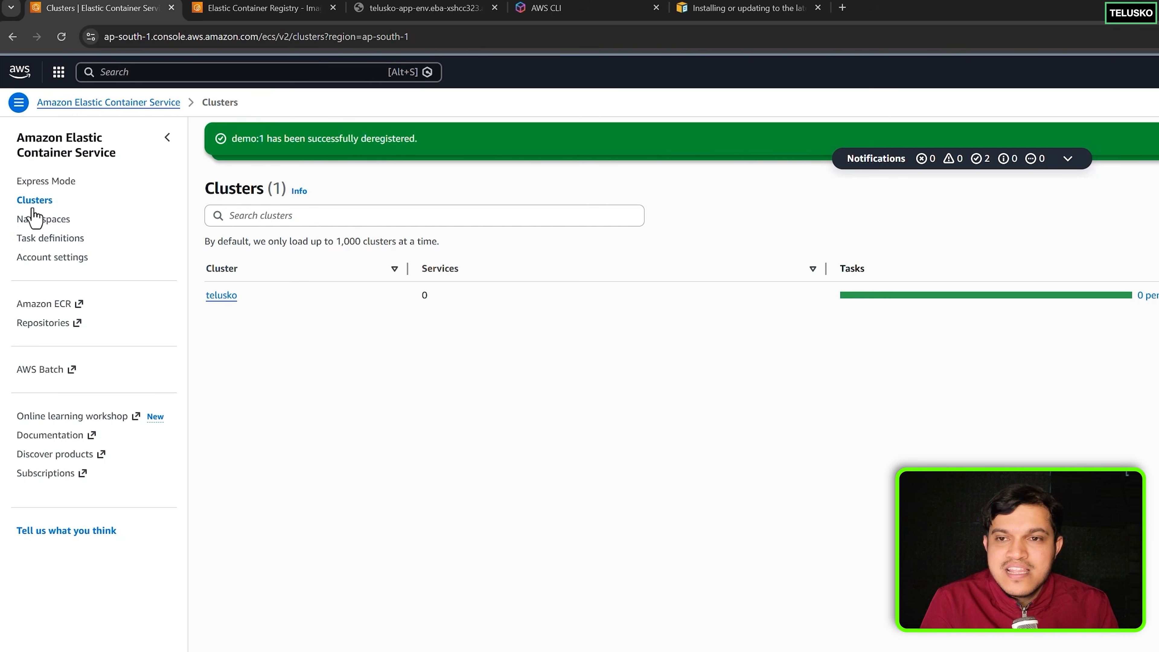
click(35, 238)
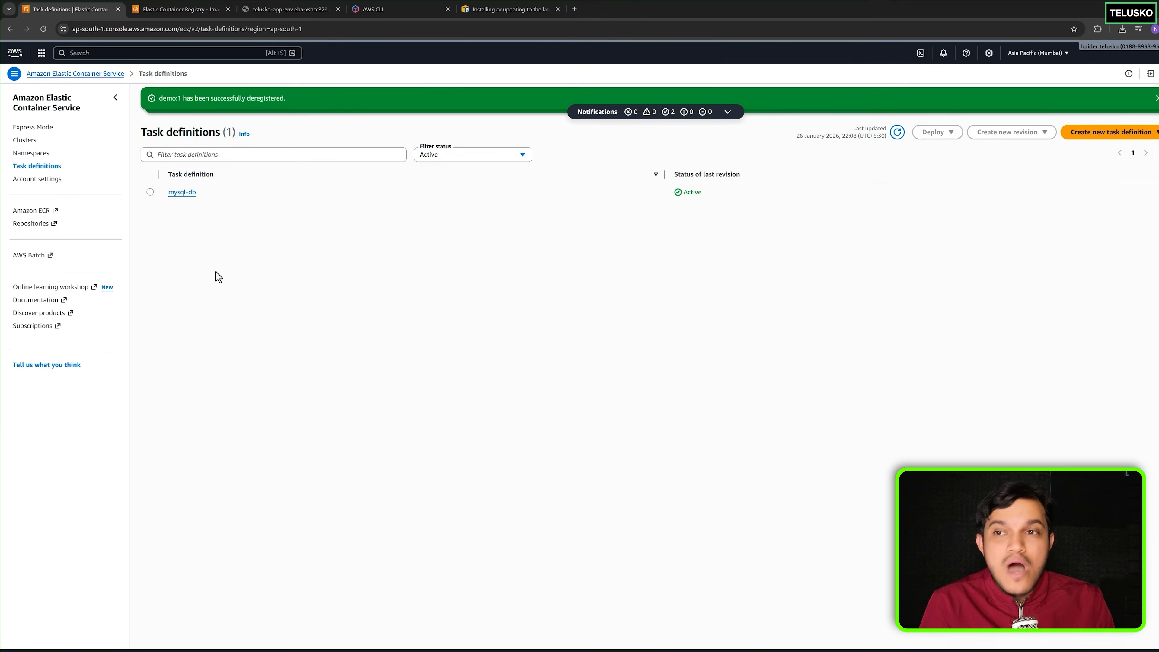
- Return to the ECR image details and copy the latest image's URI
click(167, 10)
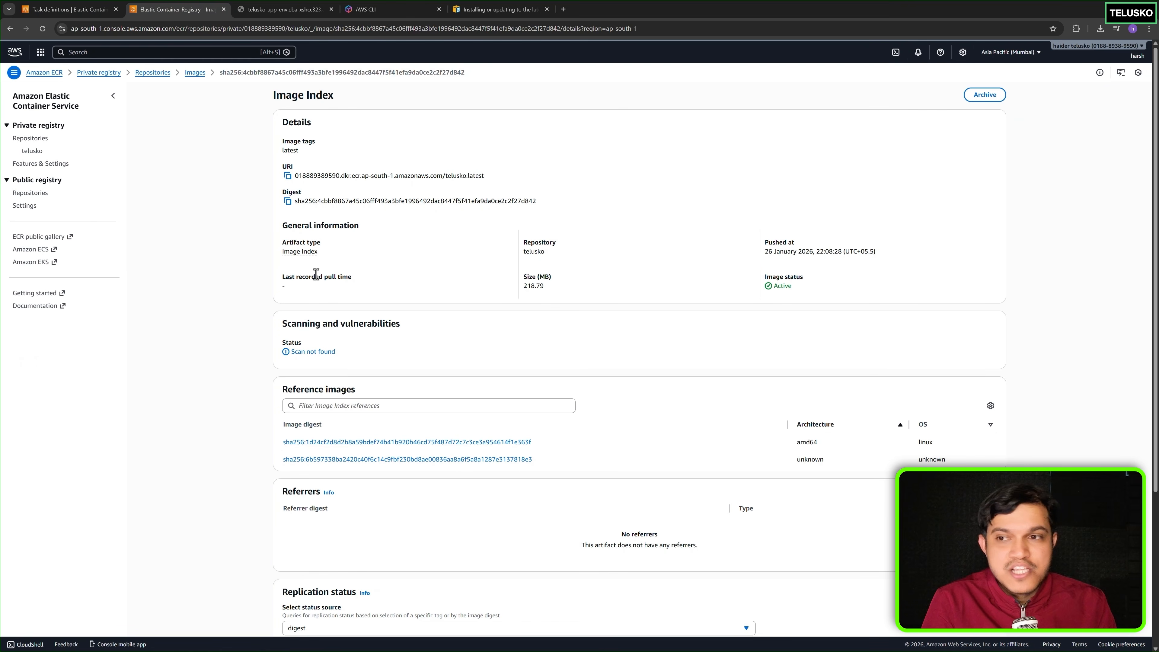
click(287, 176)
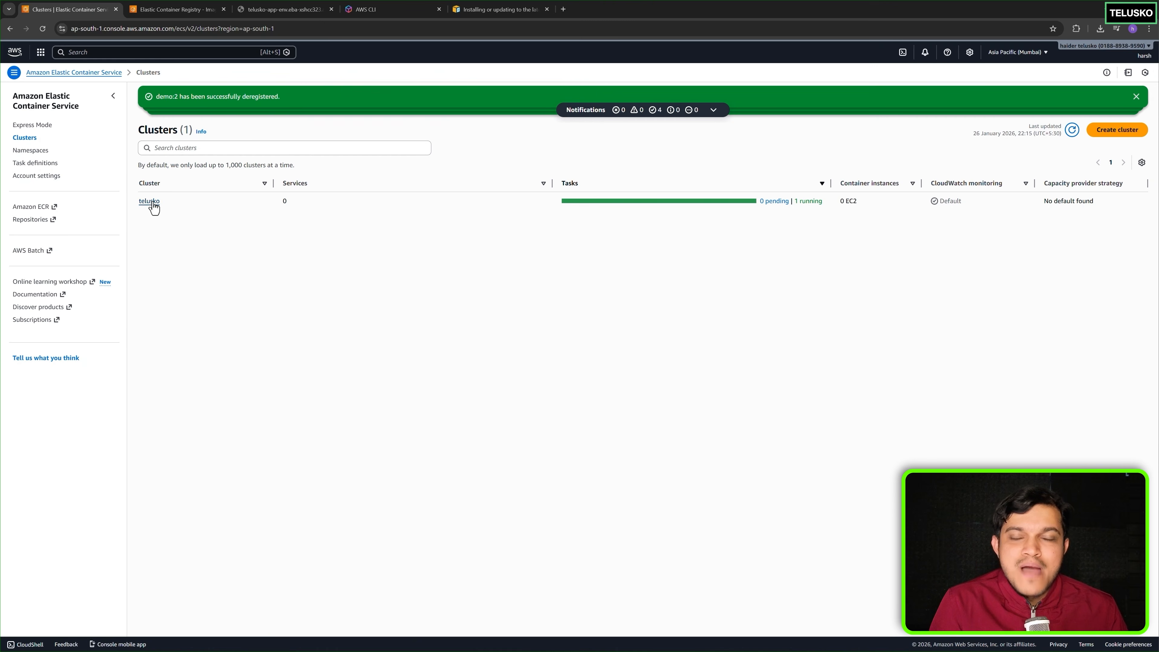
- Open the telusko cluster and examine its tasks
click(149, 202)
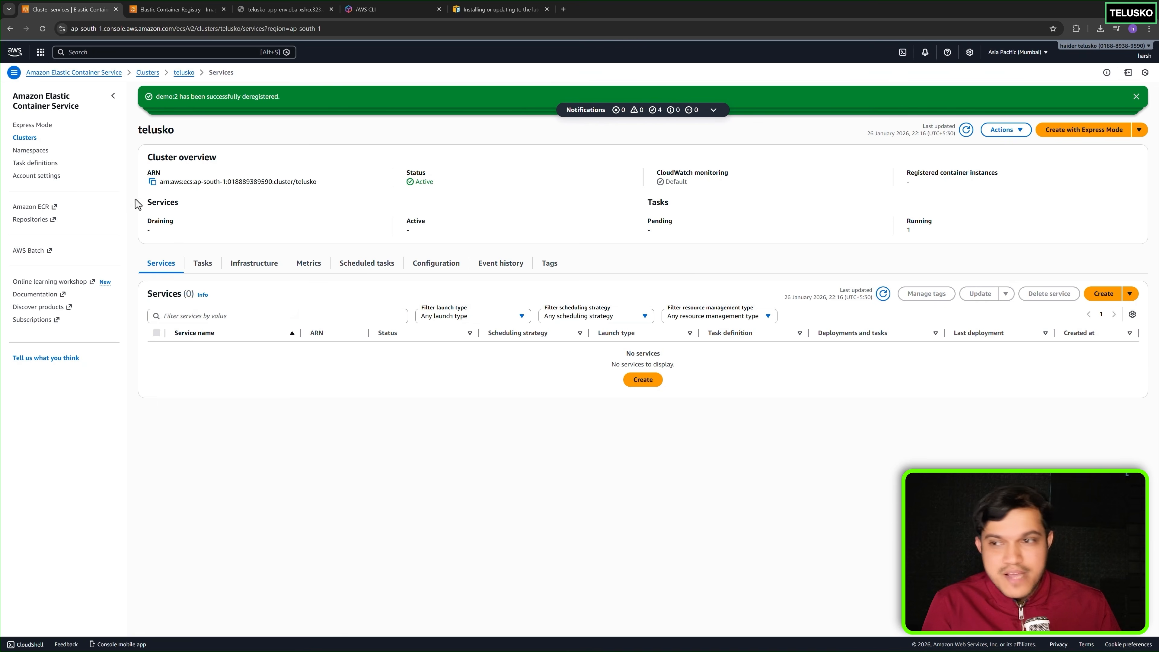
click(200, 265)
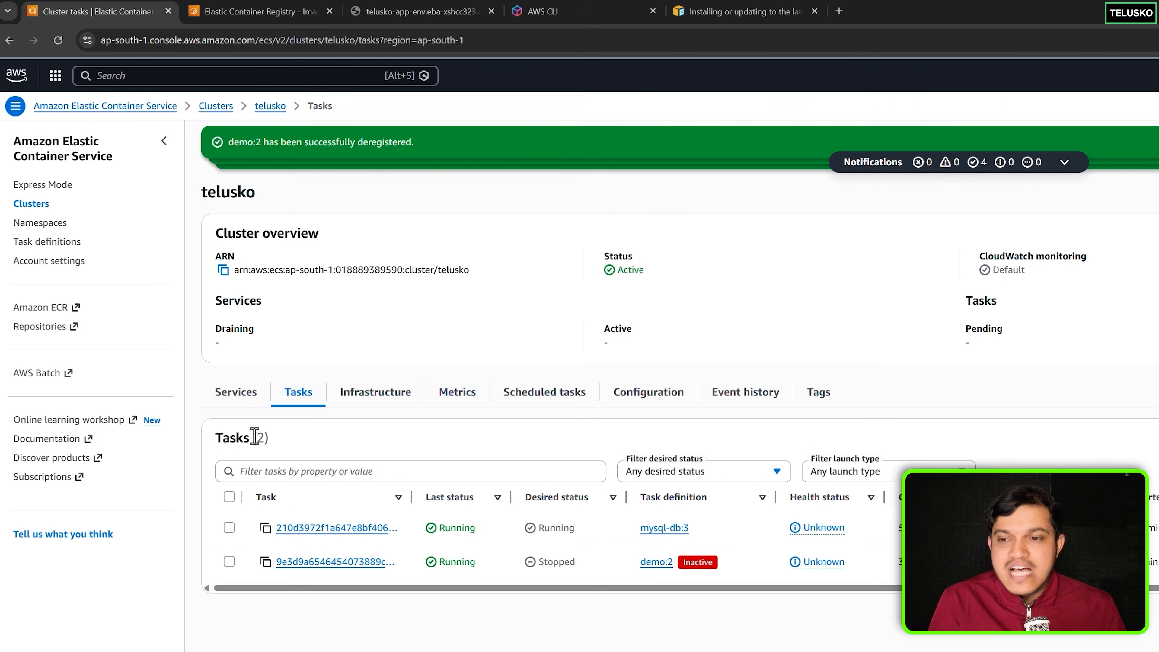
- Start a new task definition with the family name telusko-app and set its task role to None
click(48, 242)
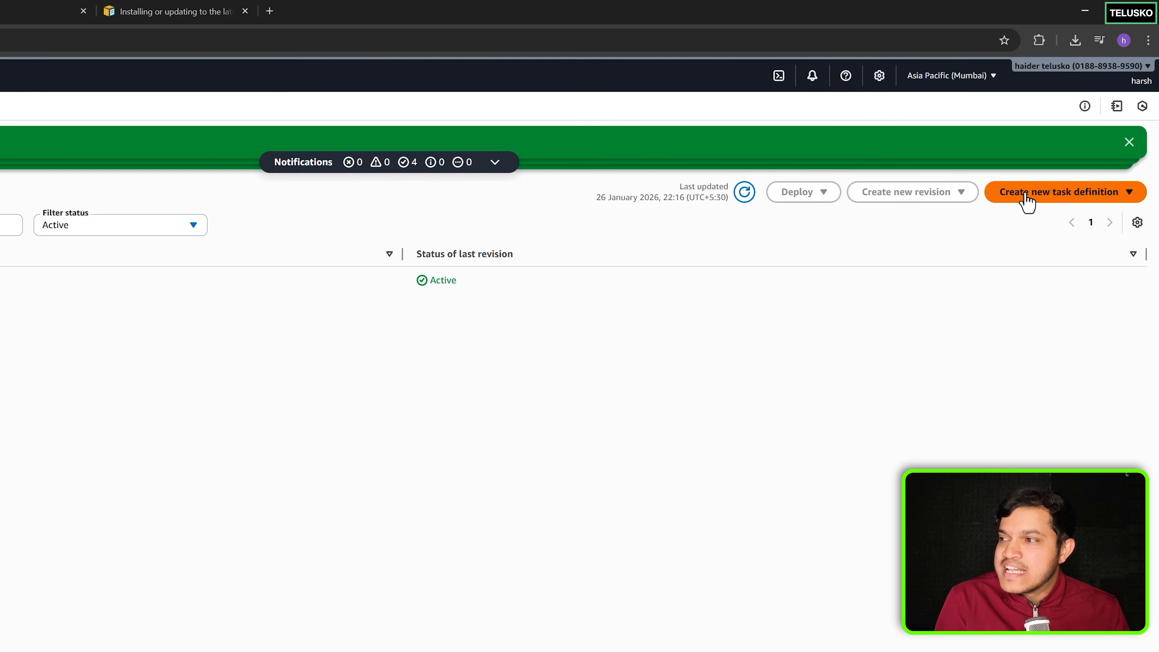
click(1027, 192)
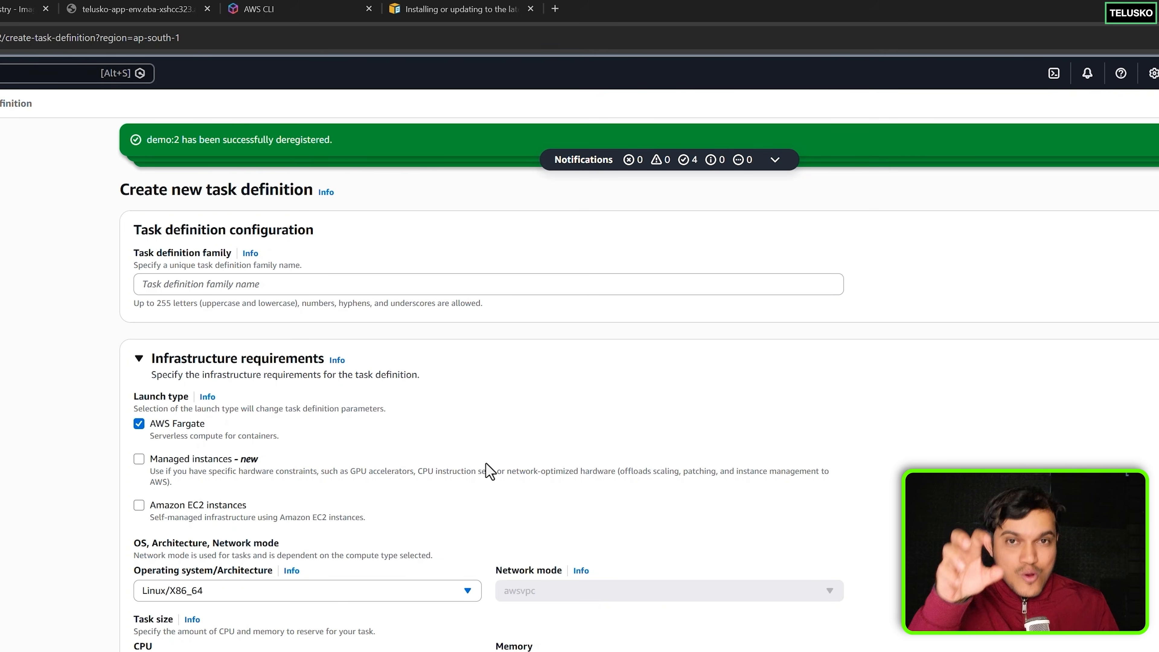
click(267, 284)
text(telusko-app)
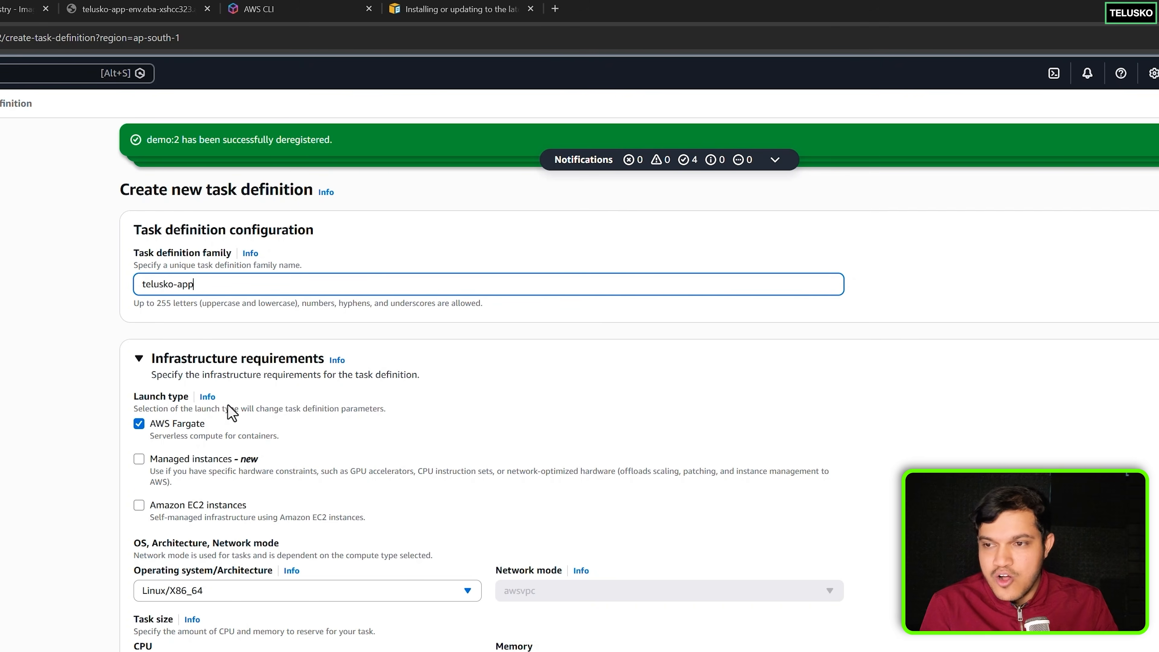
scroll(220, 453, down, 5)
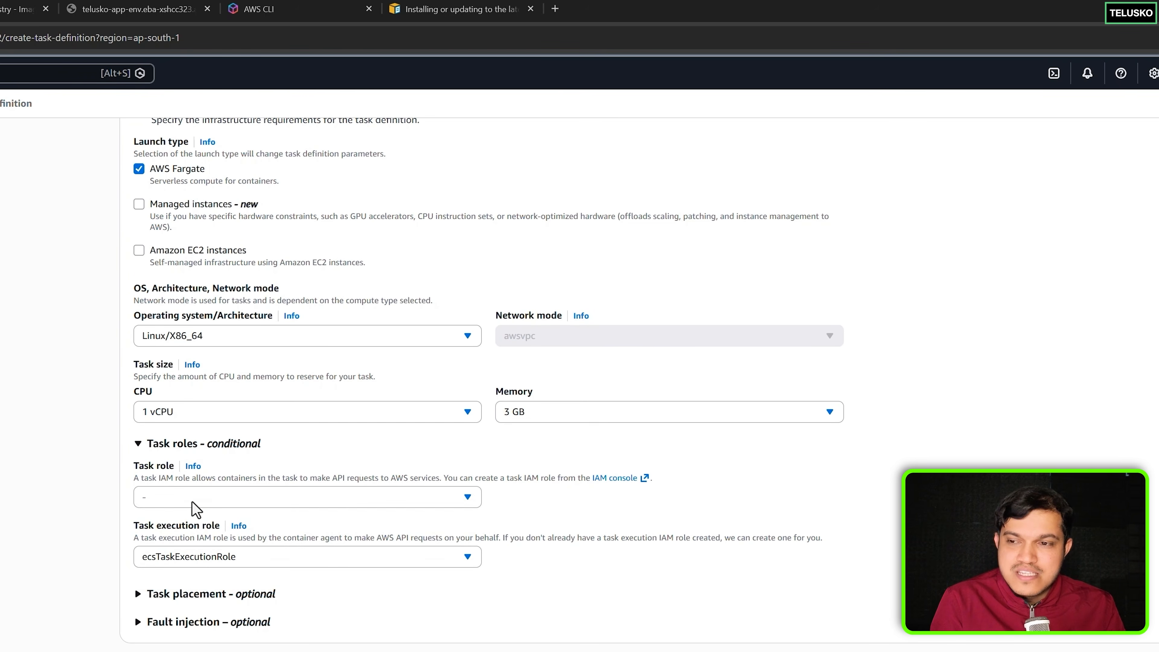
click(195, 503)
click(154, 564)
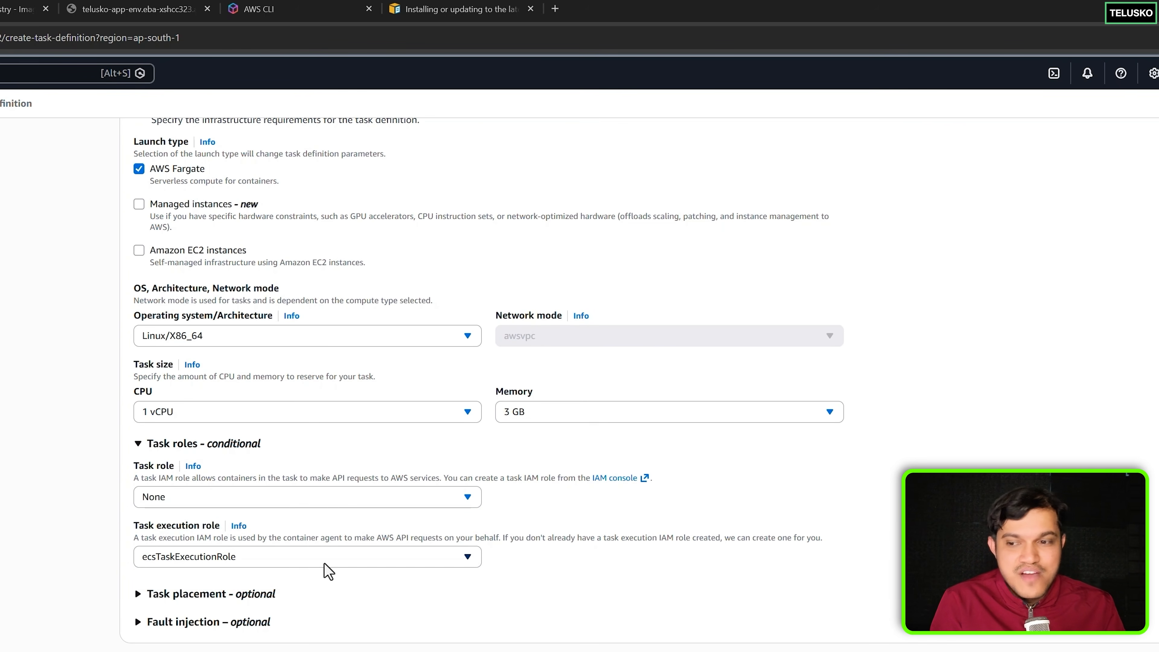
- Name the first container course-app-container-java2
scroll(328, 570, down, 5)
scroll(246, 590, down, 1)
click(187, 421)
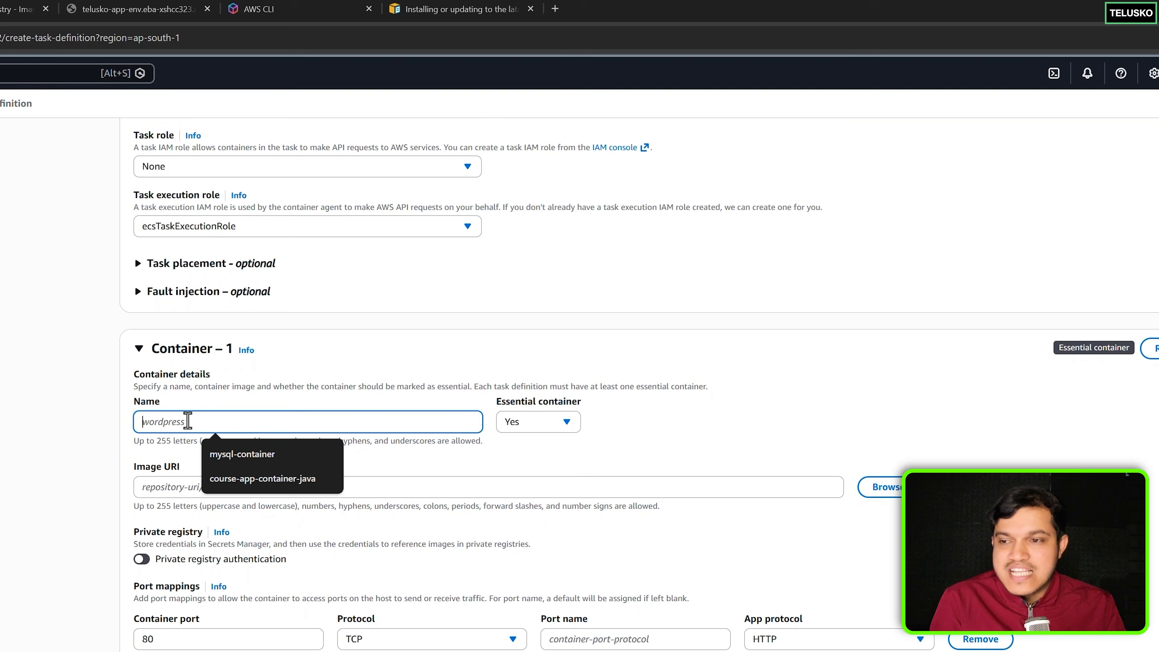
click(255, 478)
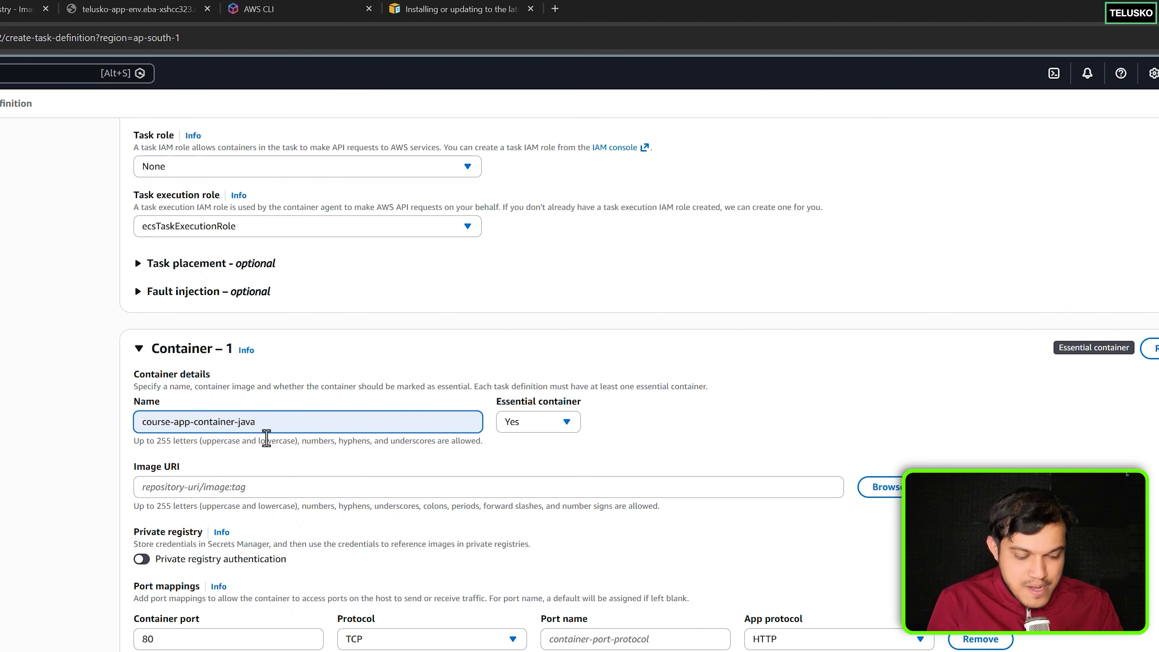
text(2)
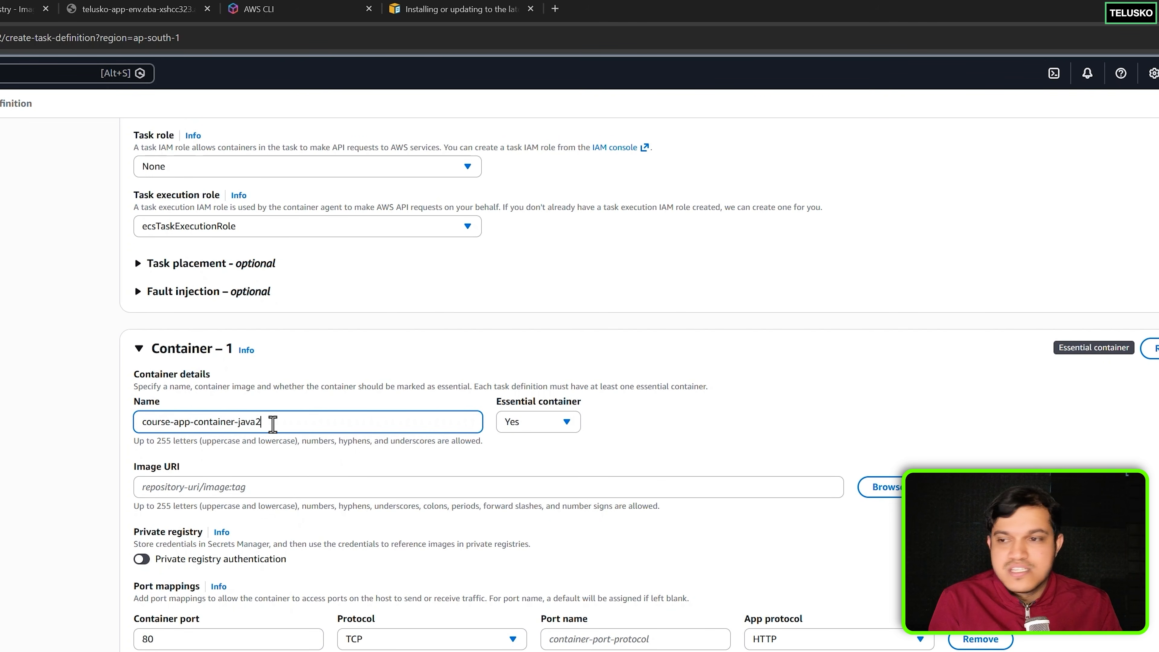
- Copy the telusko:latest image URI from its ECR details page and paste it as the container's image URI
click(214, 486)
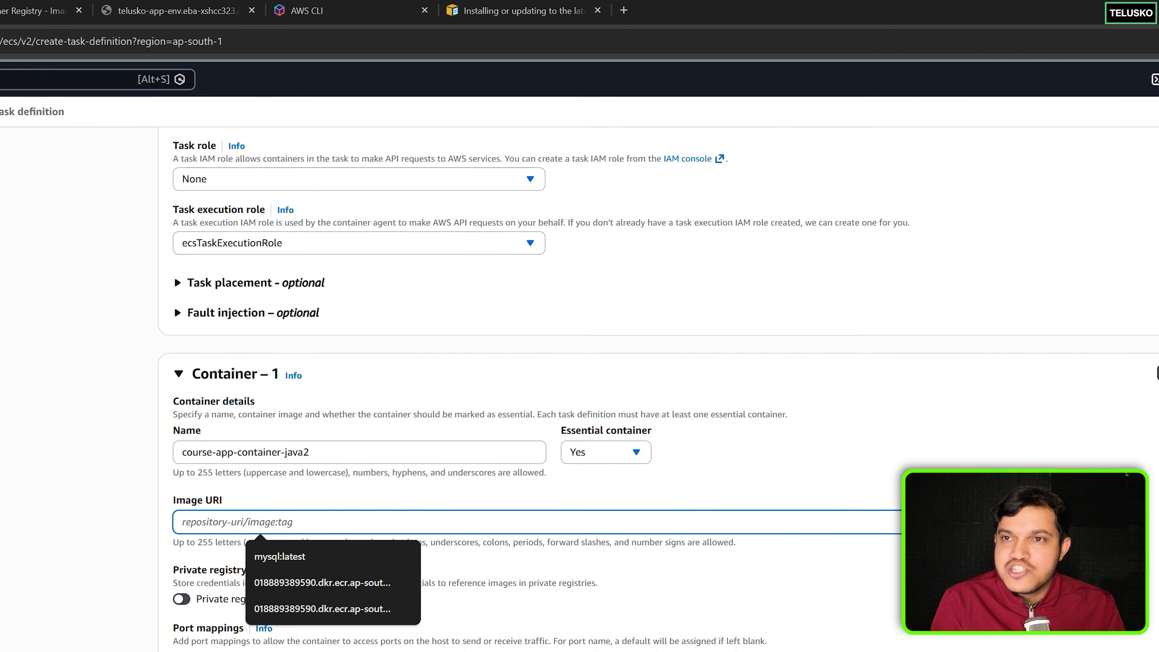
click(329, 355)
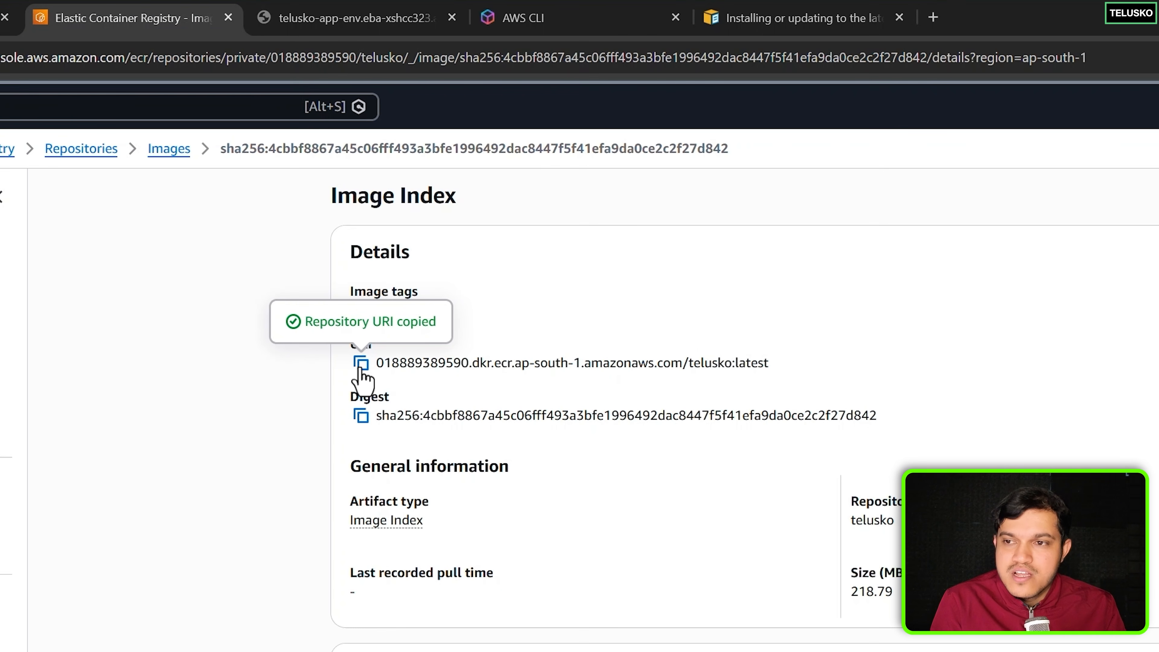
click(2, 20)
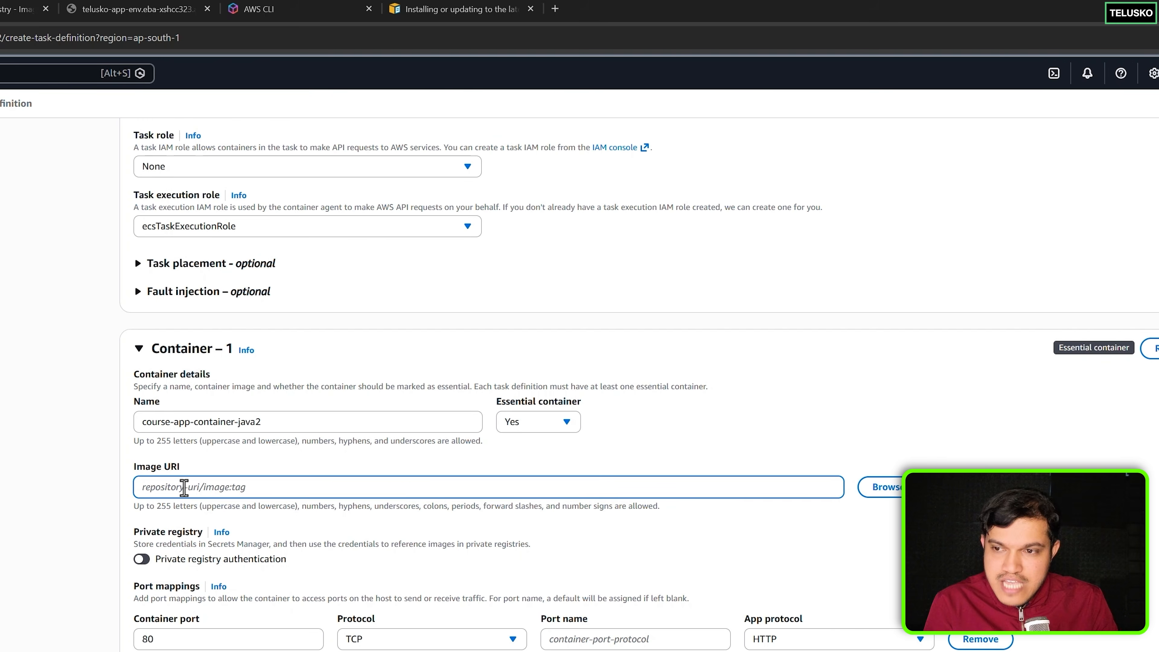
key(ctrl+v)
- Add a second port mapping to the container and name the port 80 mapping http-port
scroll(250, 575, down, 3)
click(190, 575)
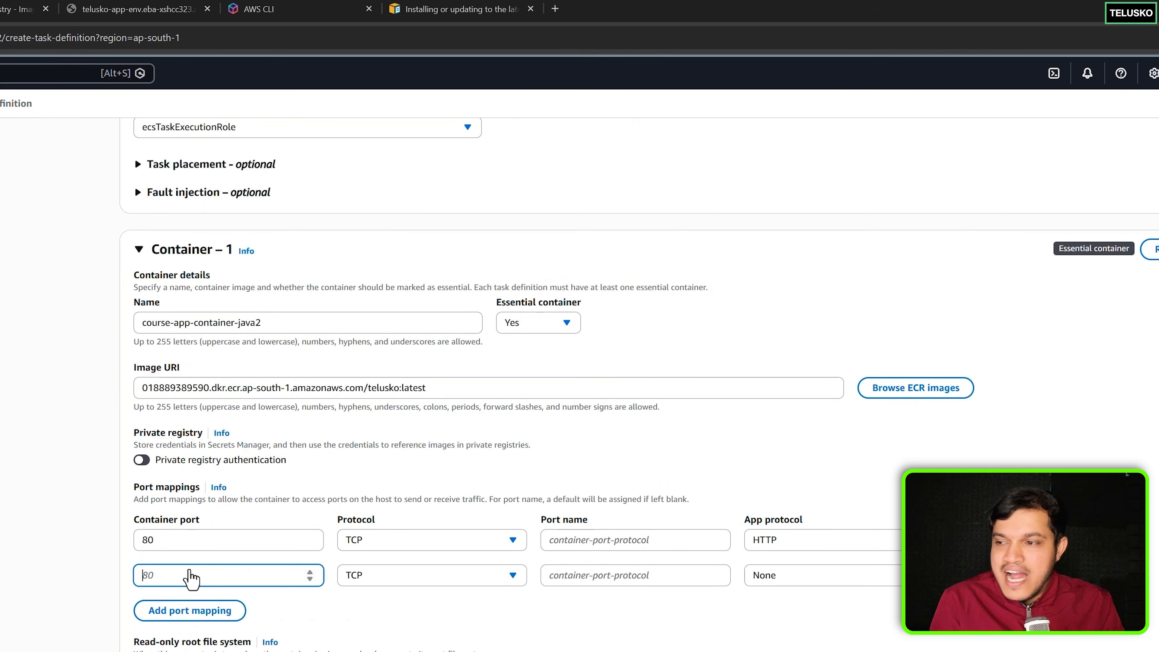
click(639, 539)
click(629, 567)
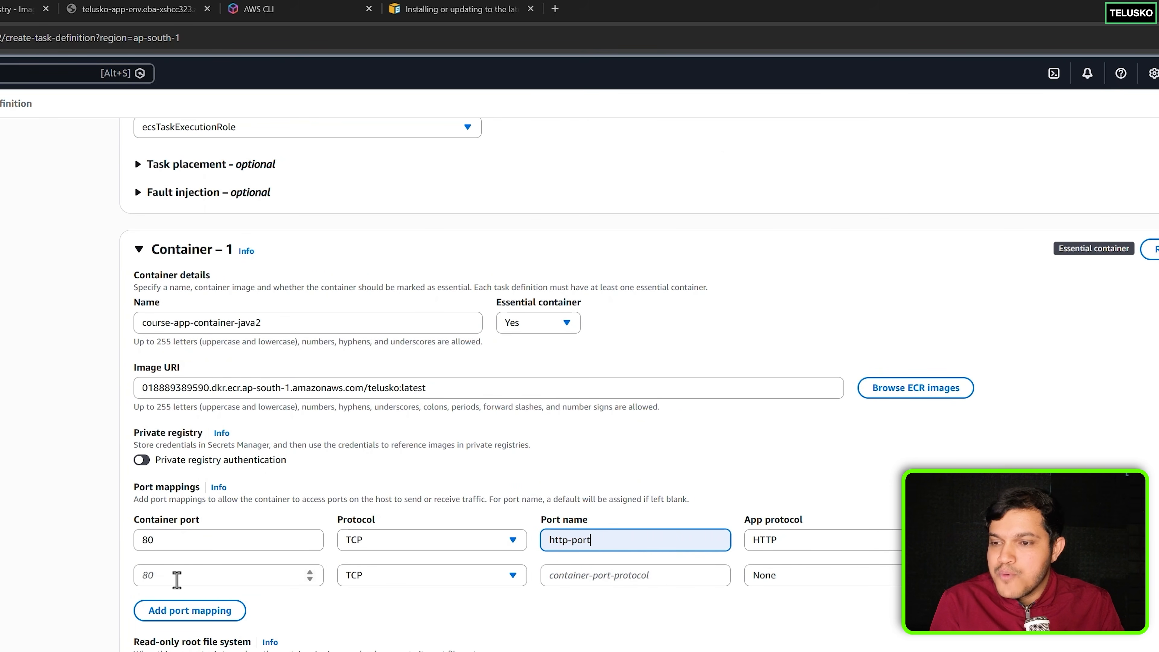
- Check the app's port in application.properties and the Dockerfile in Eclipse, and set the second mapping's container port to 8080
click(177, 576)
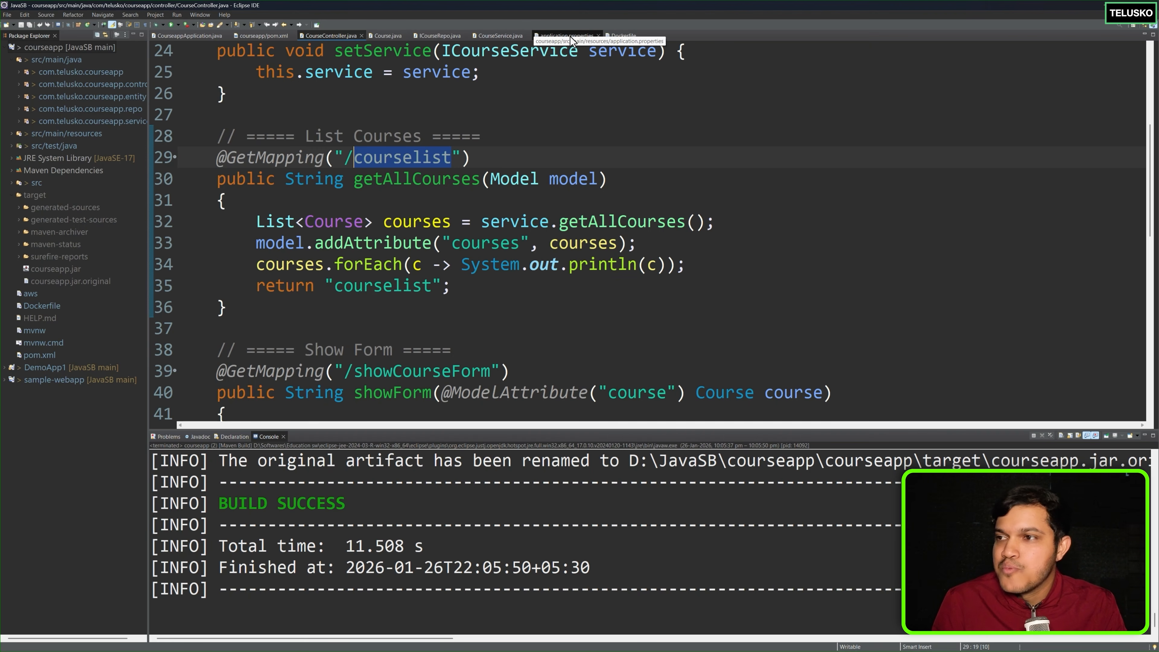
click(560, 36)
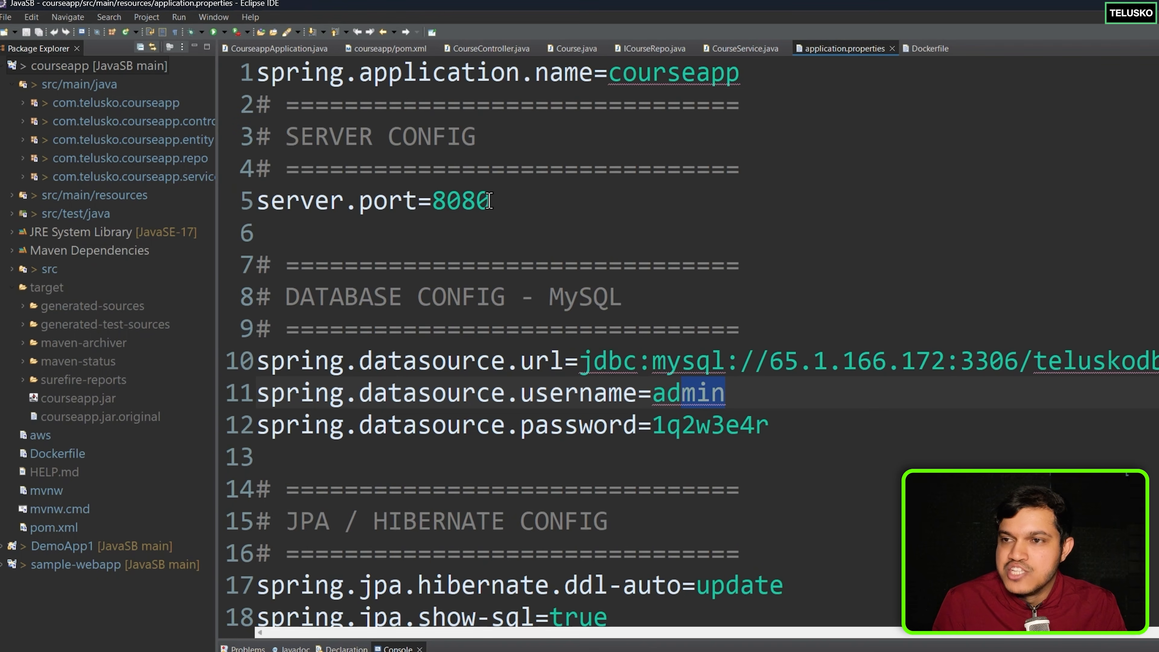
click(929, 48)
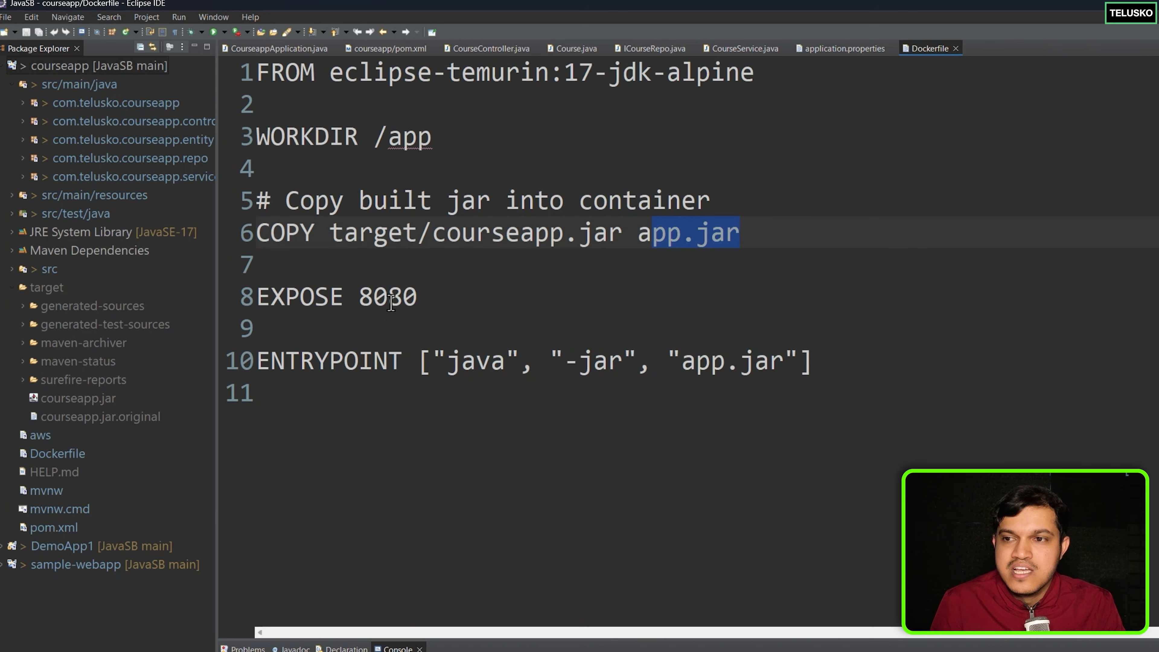
drag(429, 296, 360, 296)
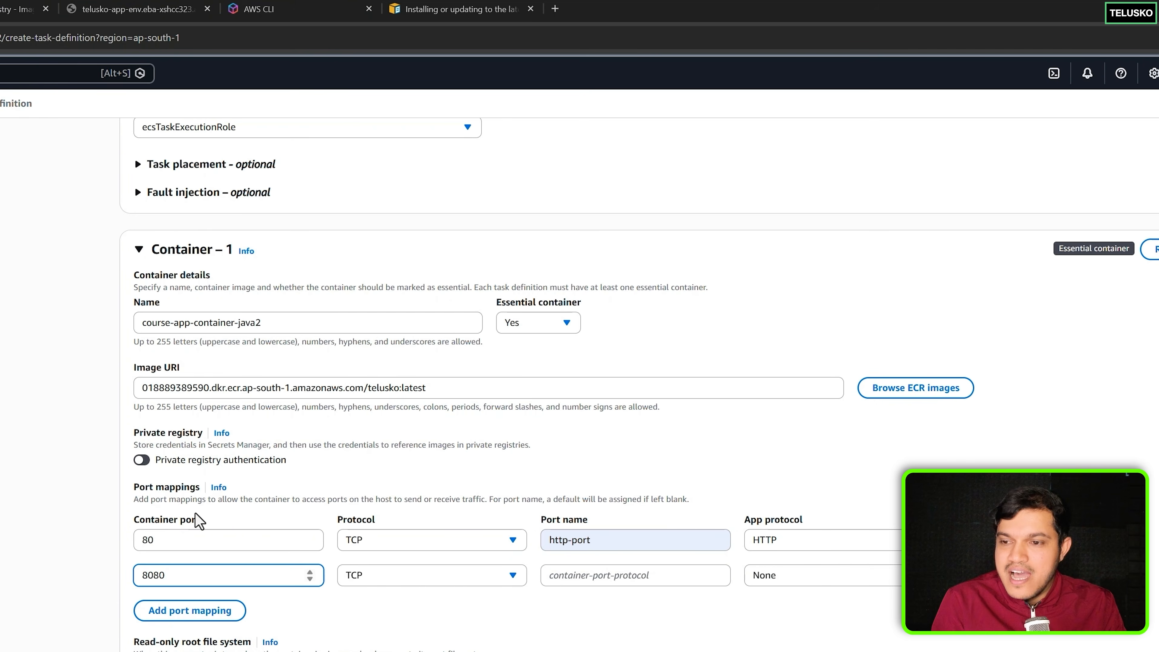
- Name the port 8080 mapping web-port and set its app protocol to HTTP
click(598, 575)
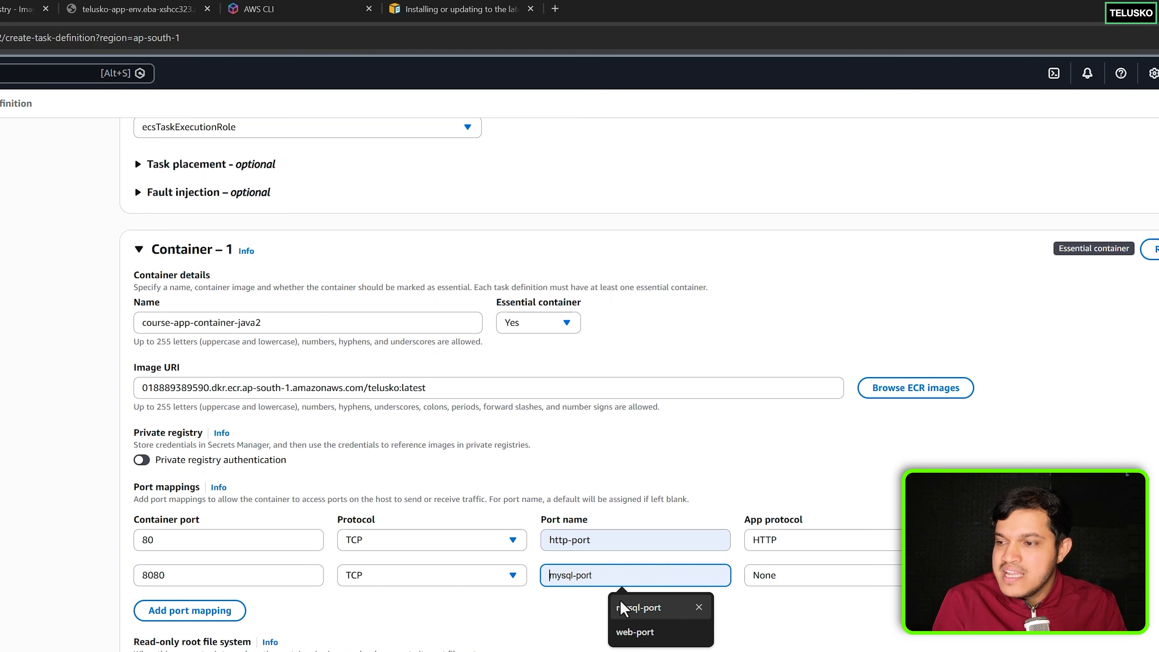
click(632, 637)
click(796, 579)
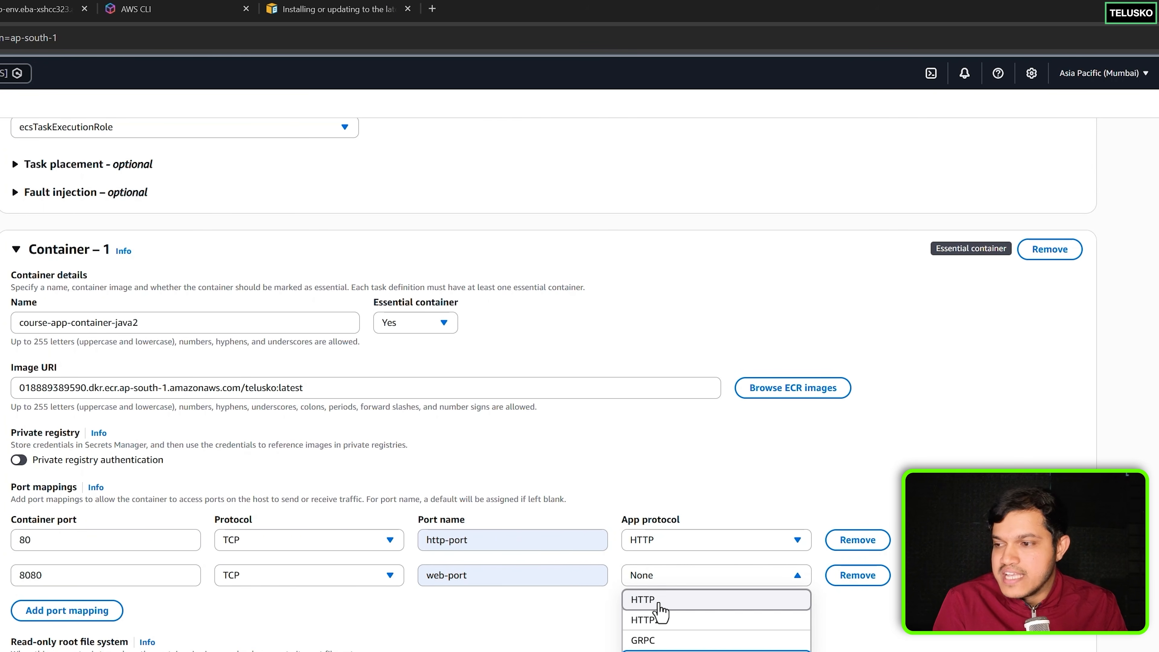
click(780, 603)
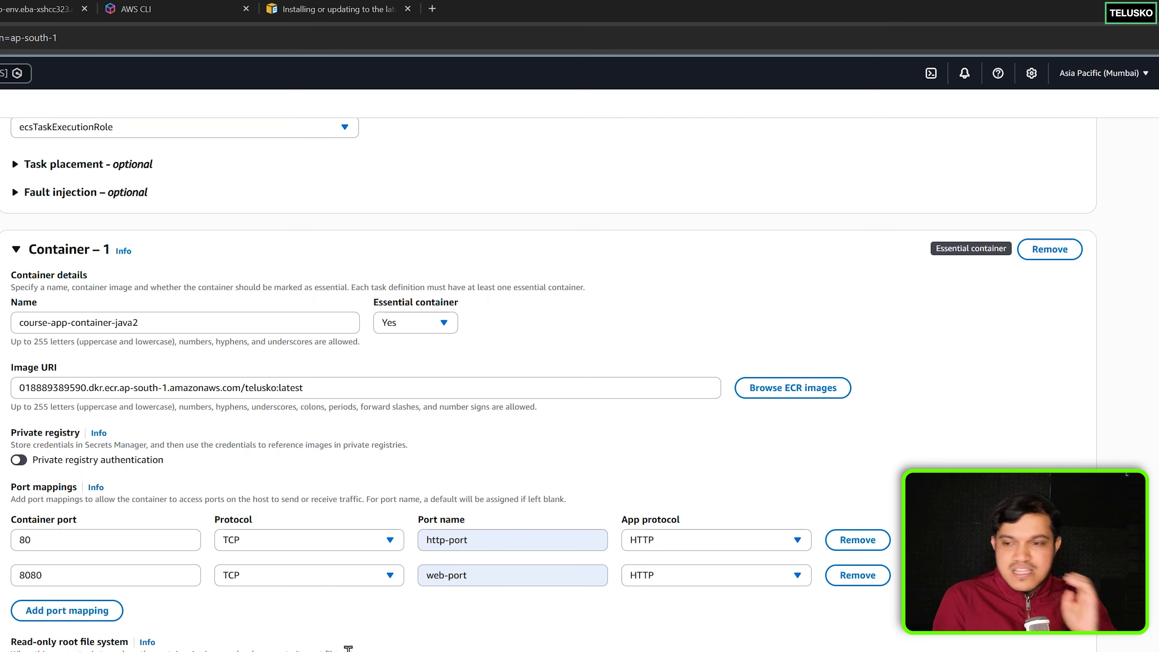
- Review the container, task size, execution role and log collection settings, and create the telusko-app task definition
scroll(274, 596, down, 10)
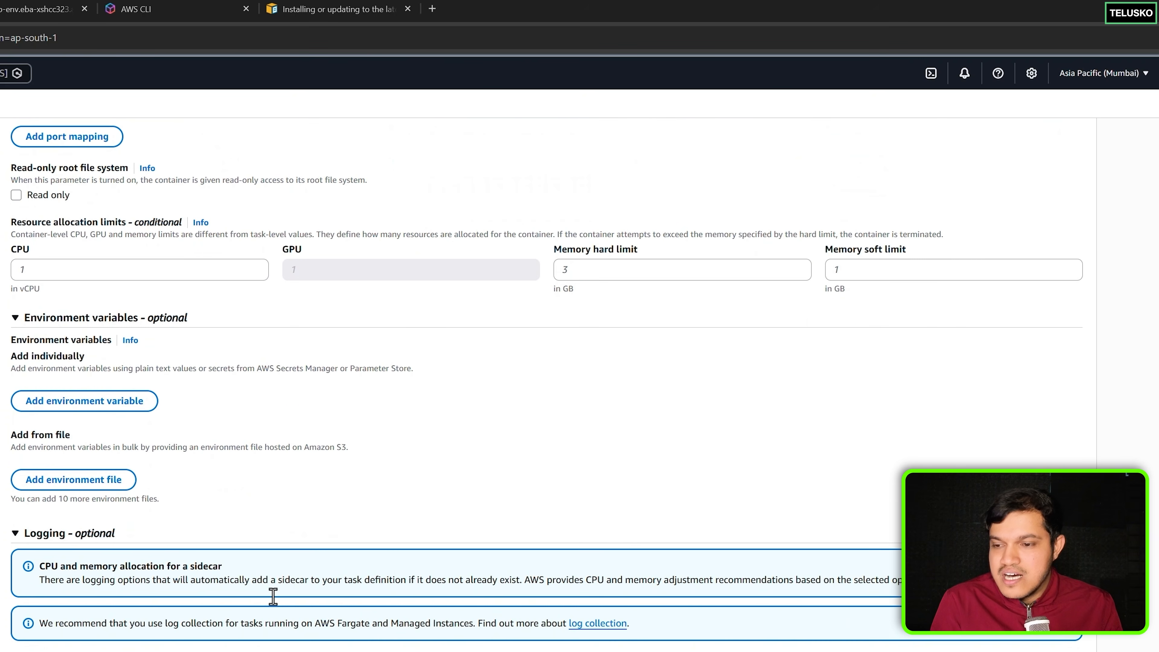
scroll(273, 596, down, 5)
scroll(273, 596, up, 15)
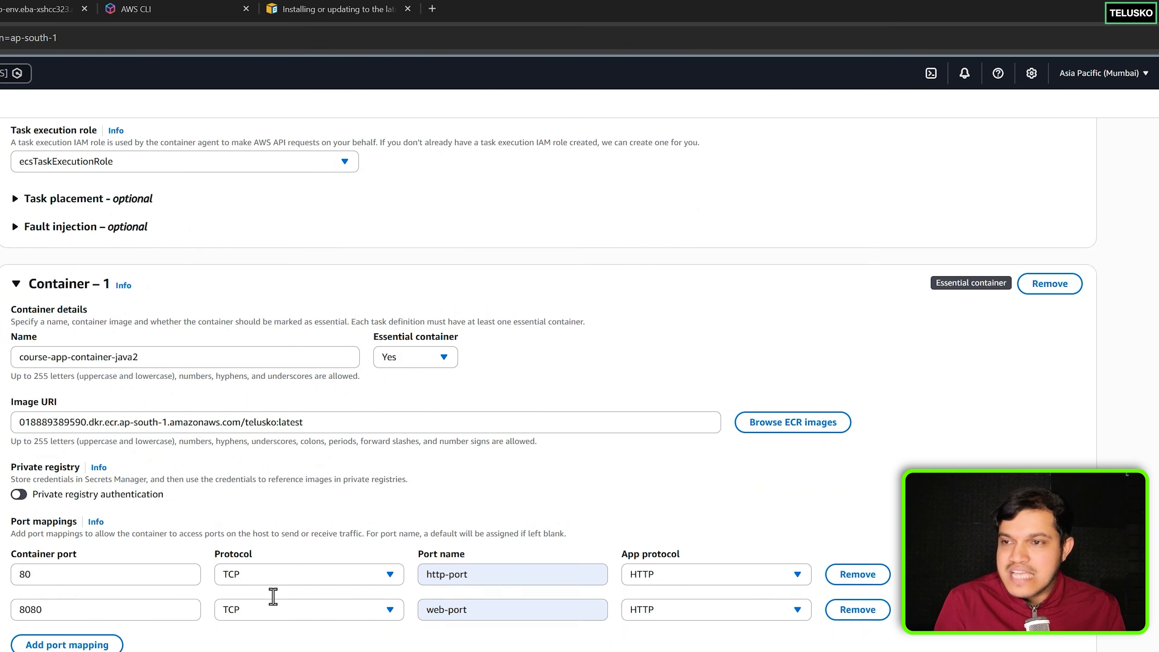
scroll(273, 596, up, 7)
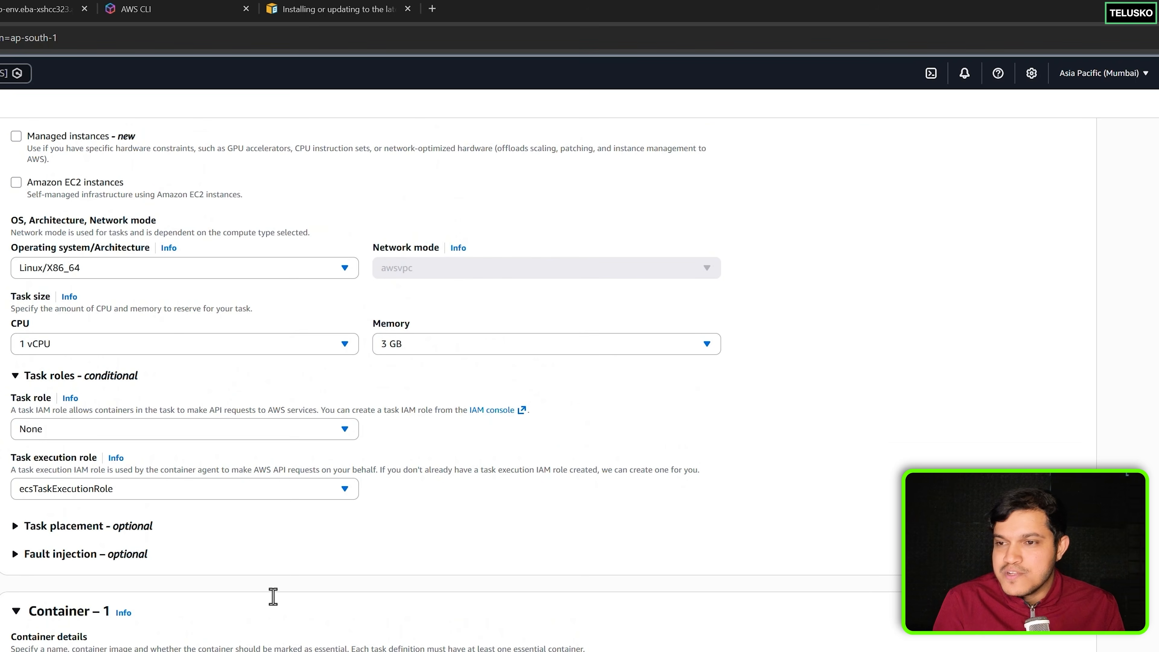
scroll(273, 596, up, 3)
scroll(273, 596, down, 20)
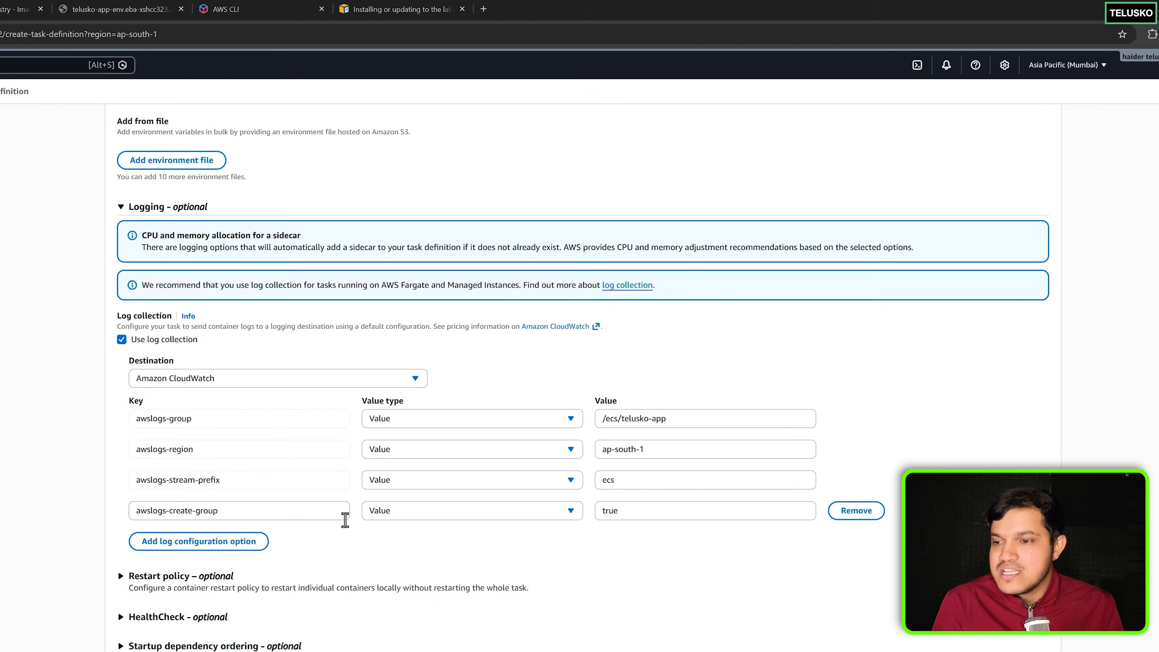
scroll(457, 401, up, 6)
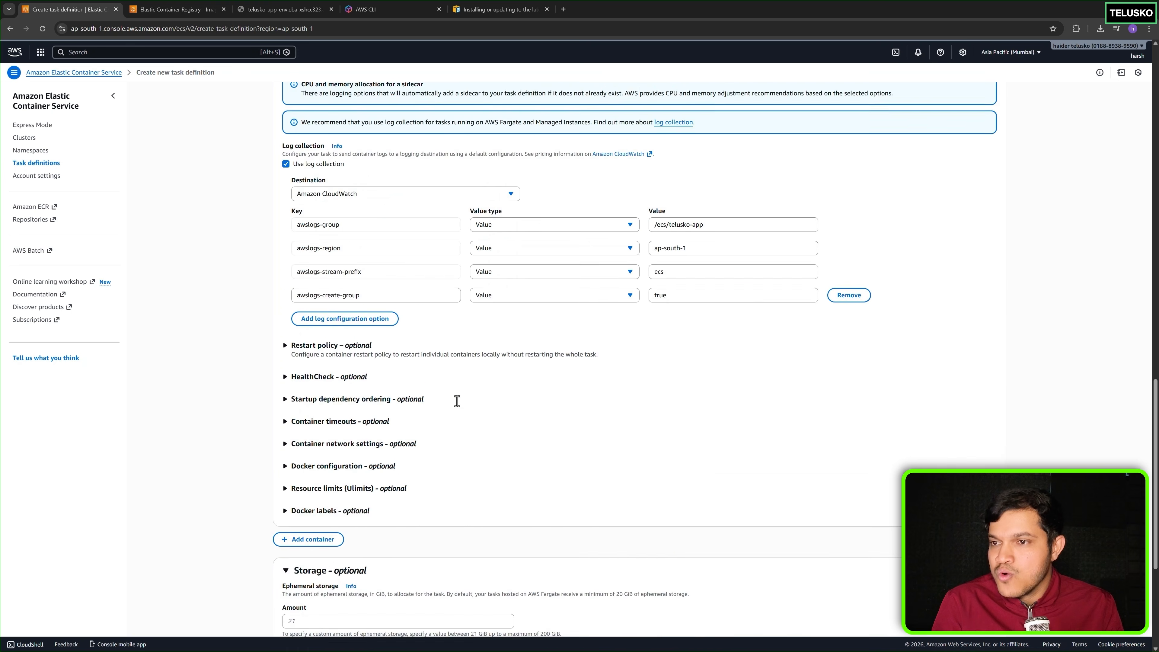
scroll(457, 401, down, 6)
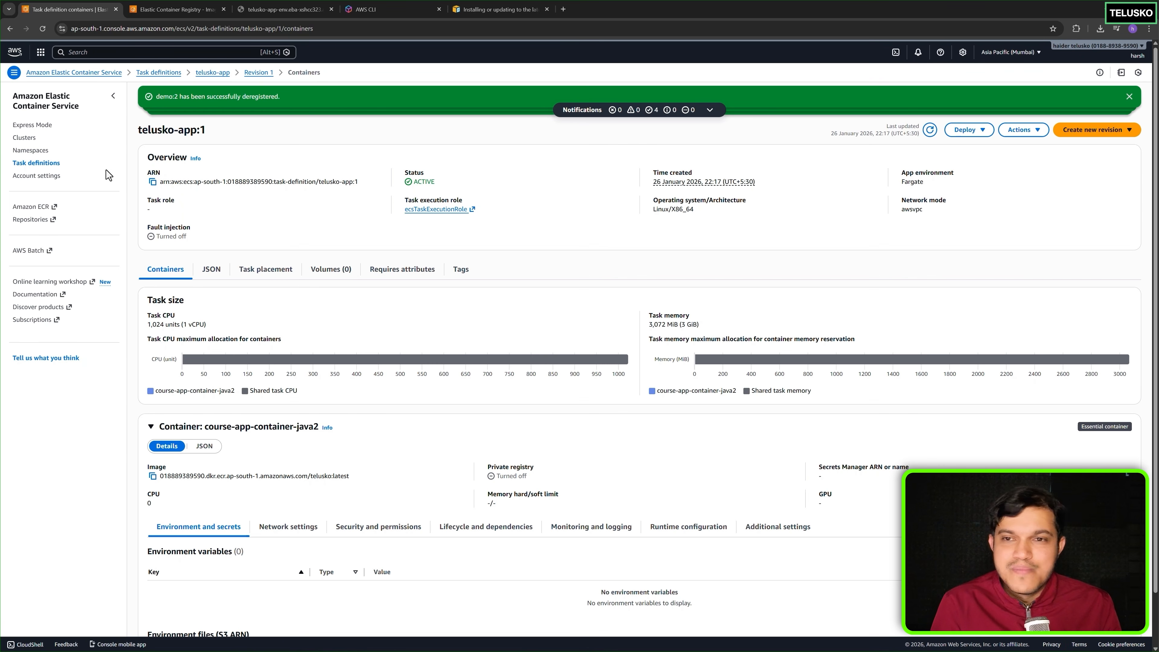
- Open the telusko cluster's task list and refresh the tasks' status
click(32, 138)
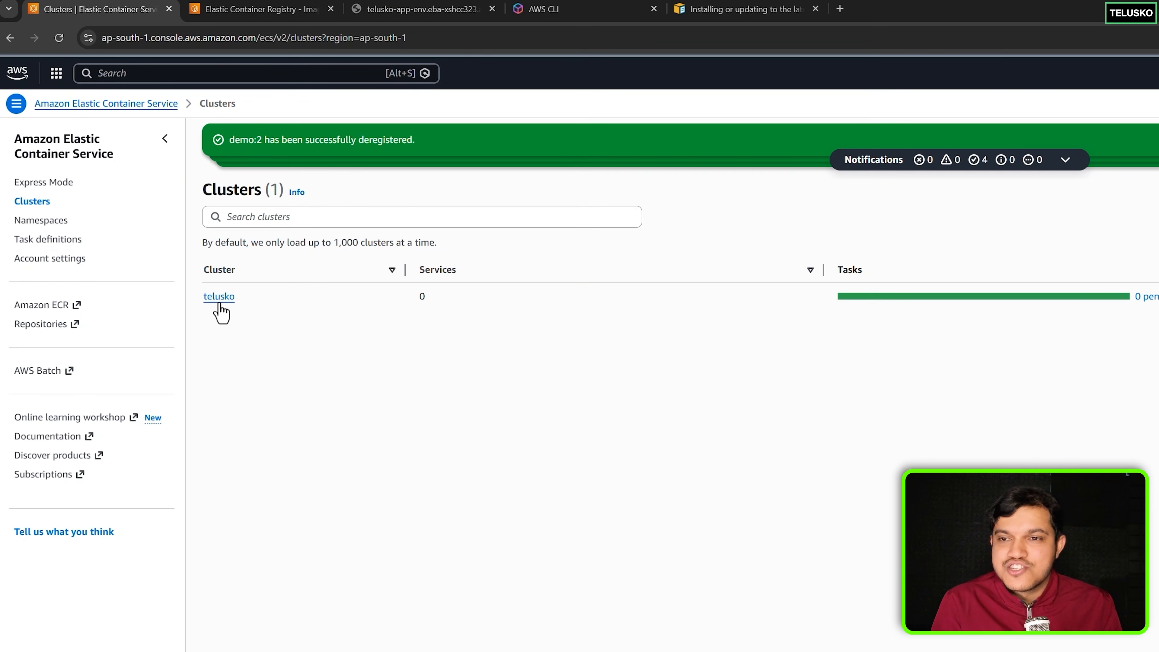
click(218, 299)
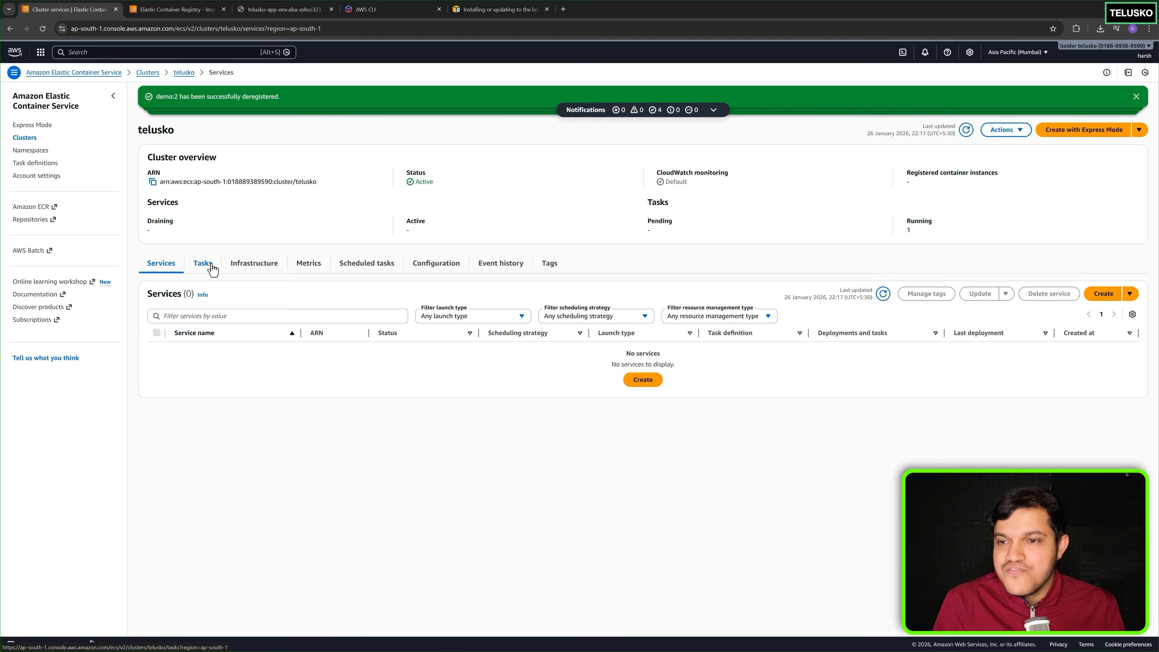
click(301, 390)
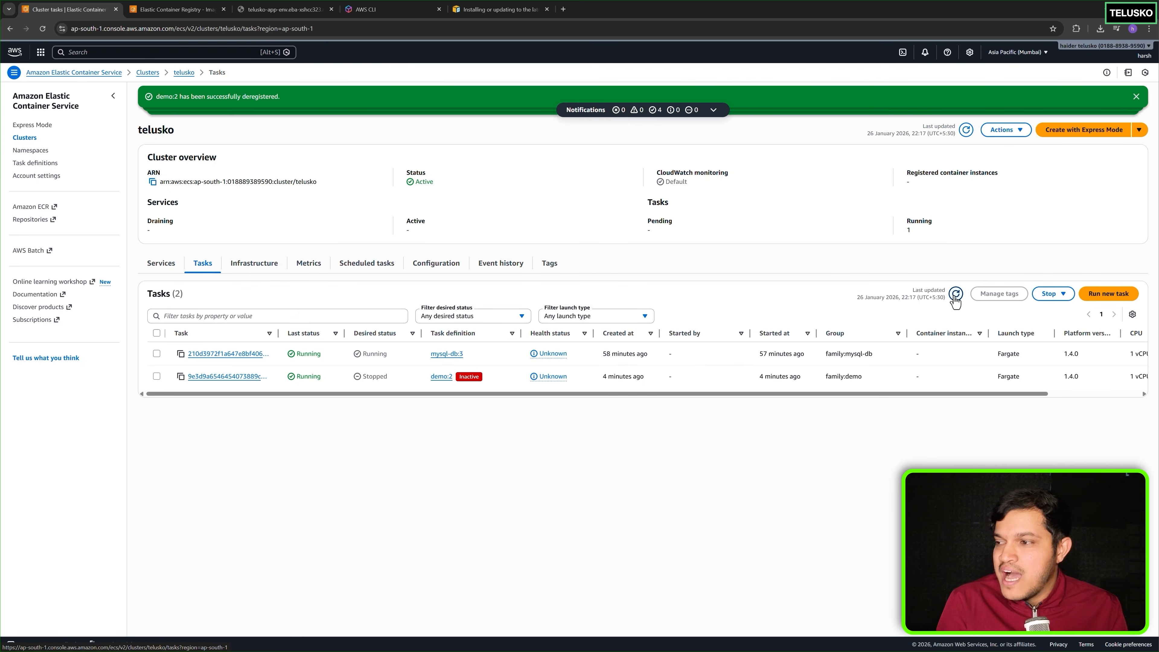
click(955, 299)
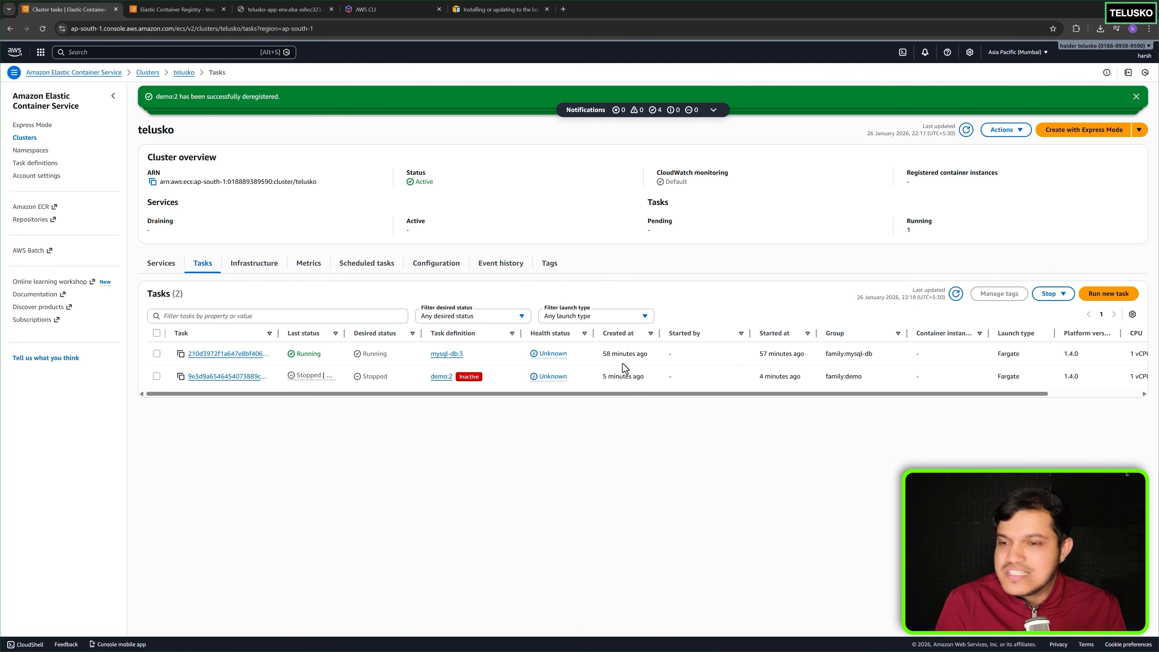
- Begin a new task run in the telusko cluster with the telusko-app task definition family and the Launch type compute option
click(1099, 294)
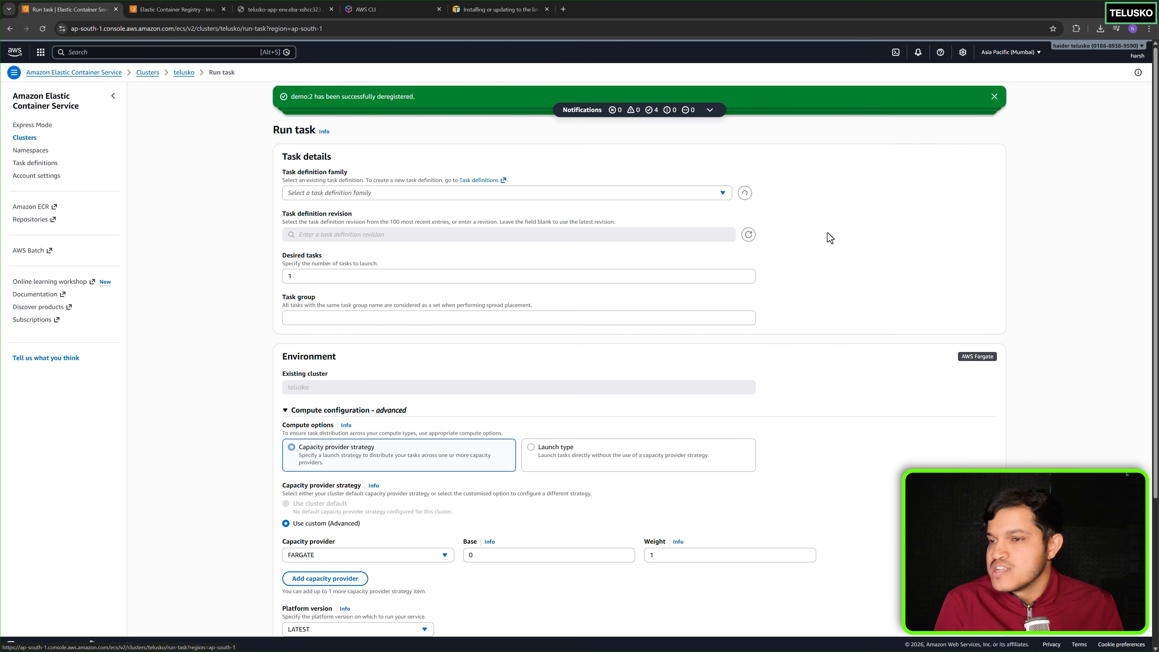
click(274, 240)
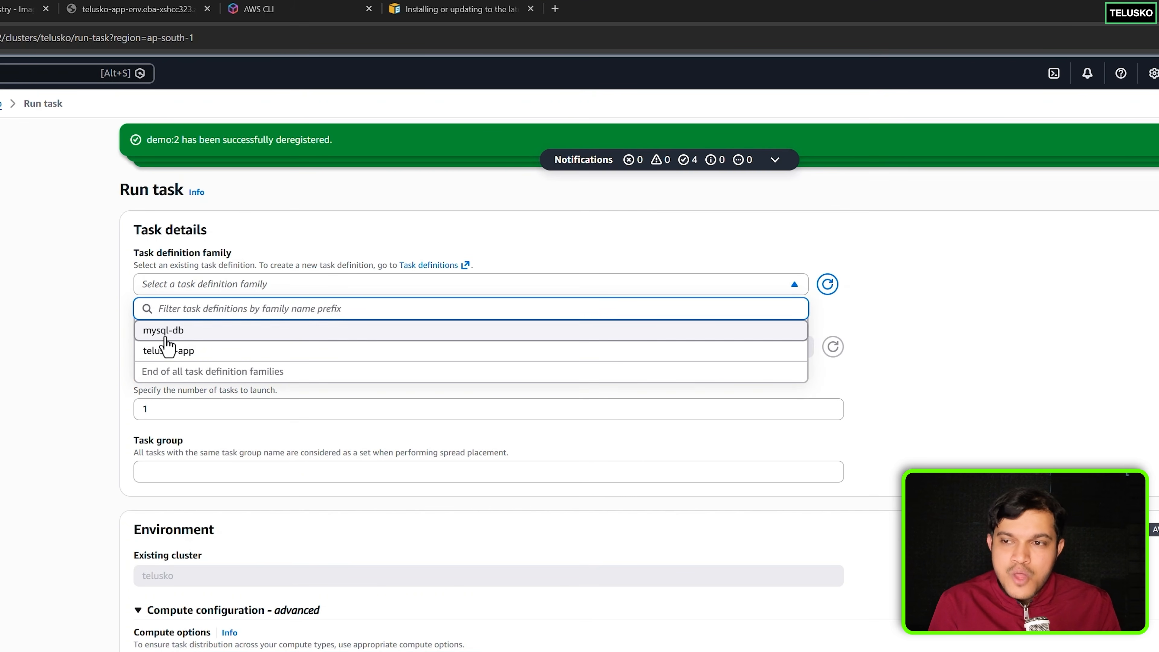
click(245, 298)
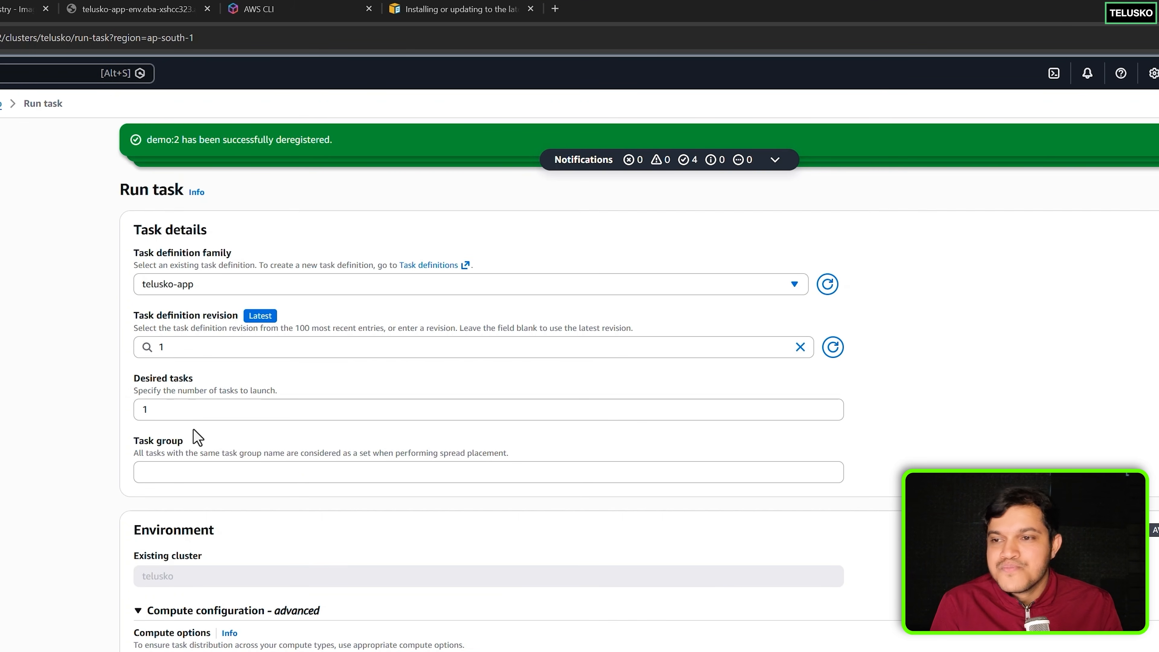
scroll(246, 440, down, 4)
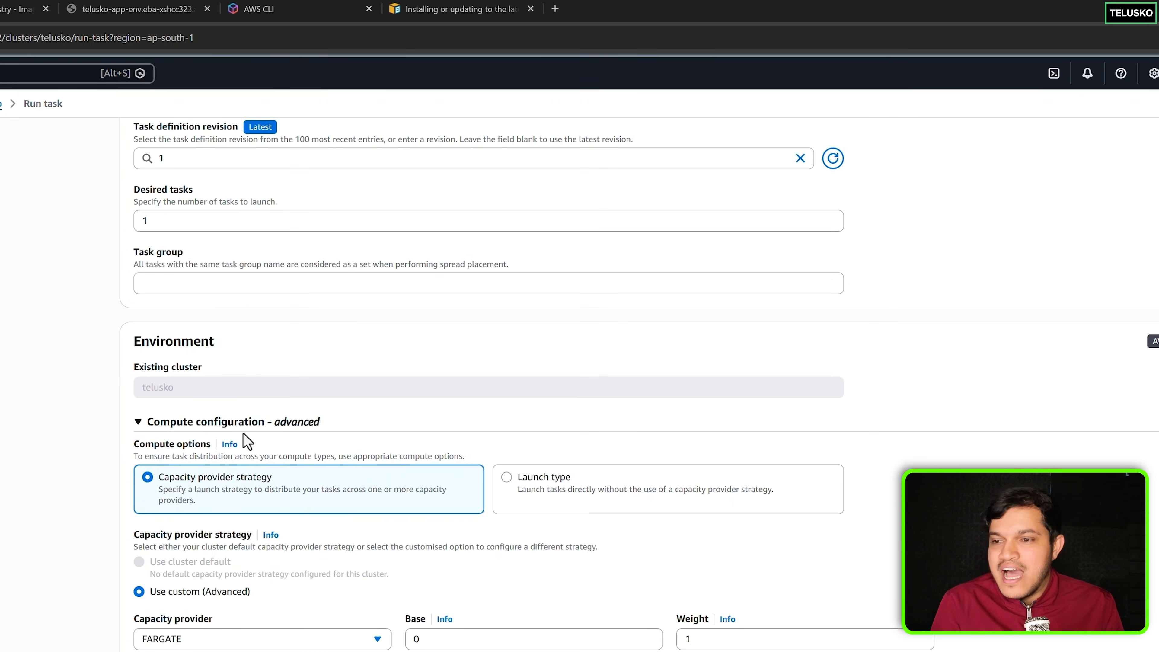
click(532, 495)
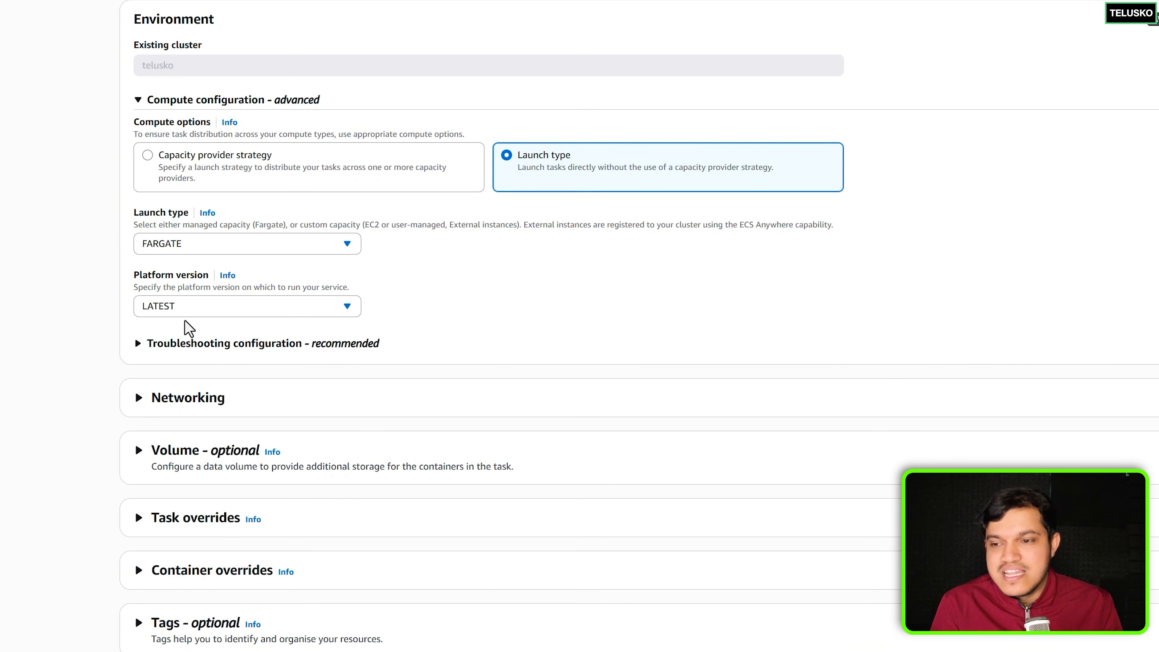
- In the task's networking settings, choose to create a new security group and name it app-sg
click(163, 397)
scroll(325, 349, down, 7)
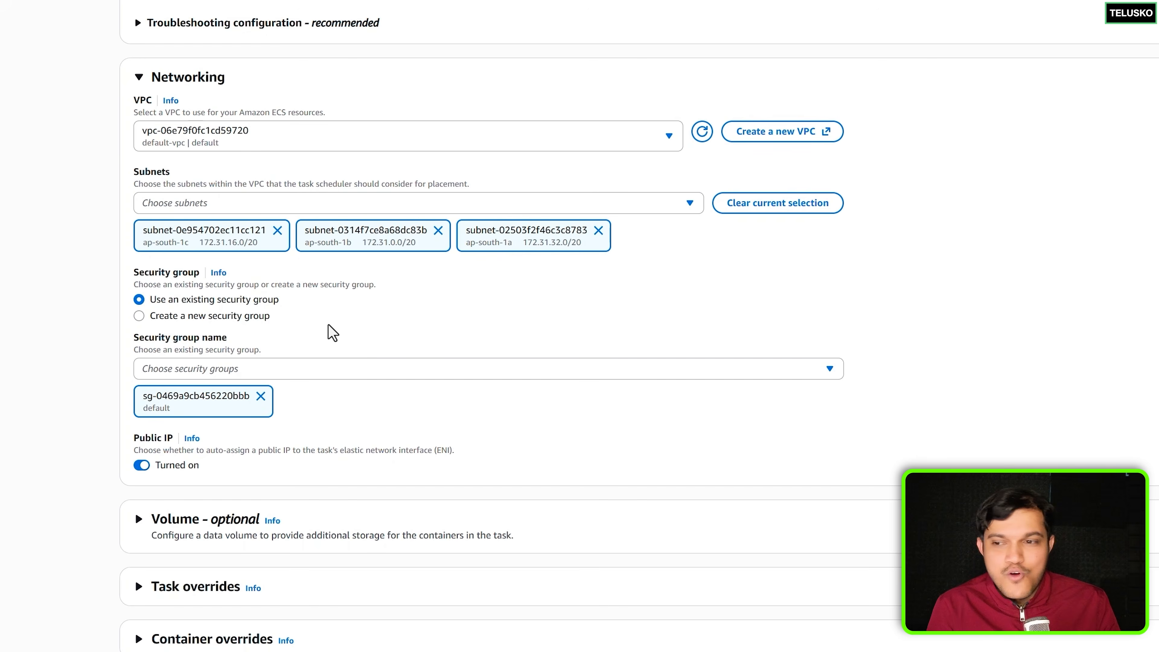
scroll(331, 331, down, 1)
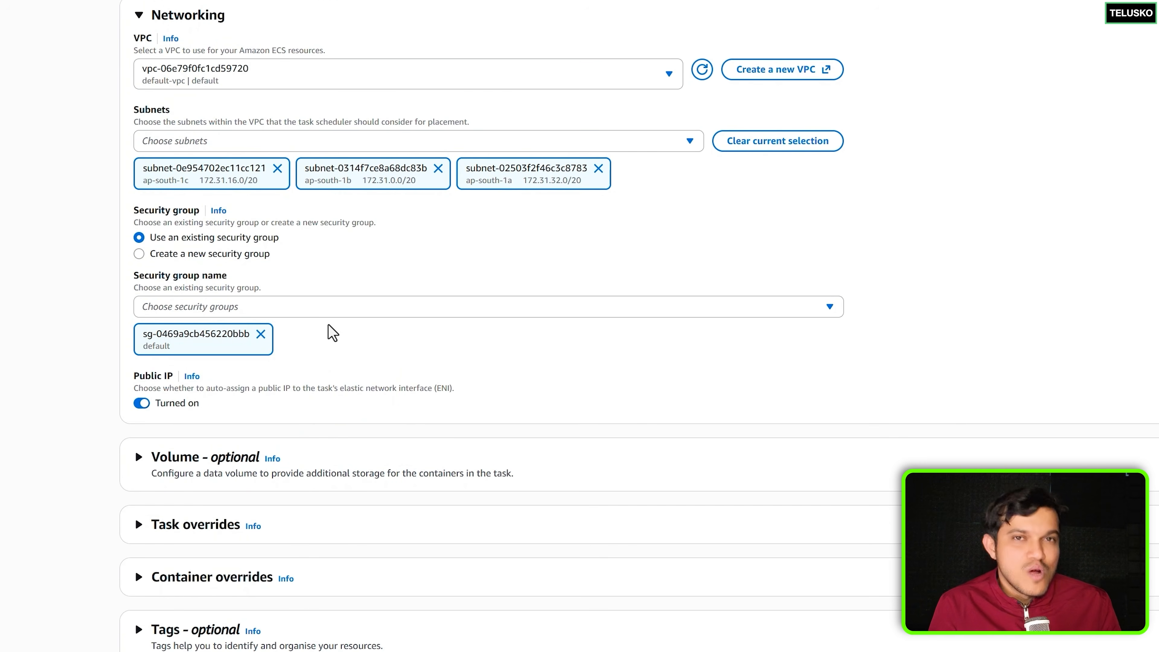
click(179, 256)
drag(229, 322, 86, 328)
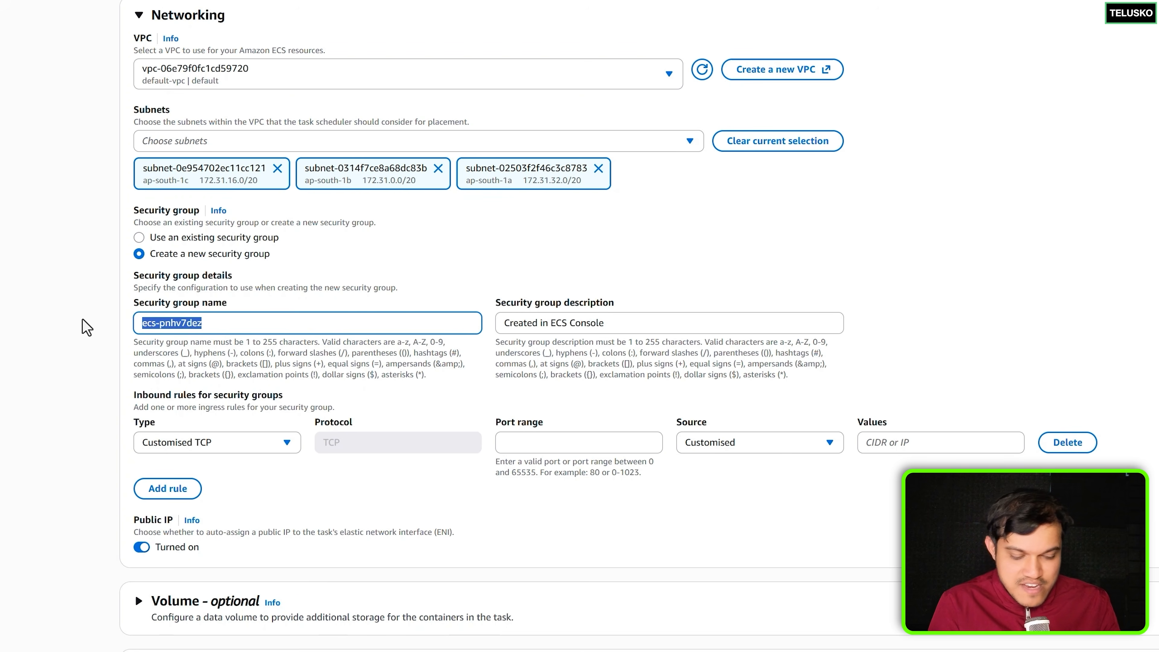
text(app-sg)
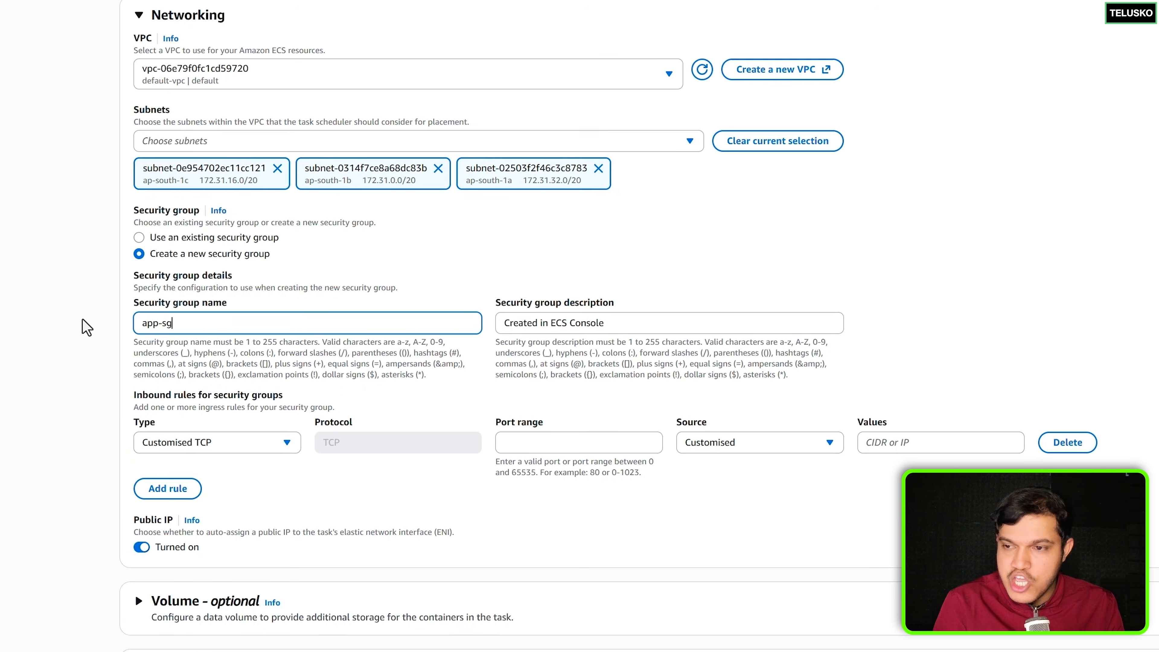
- Set the app-sg security group's inbound rule to All traffic with Anywhere as the source
scroll(274, 379, down, 3)
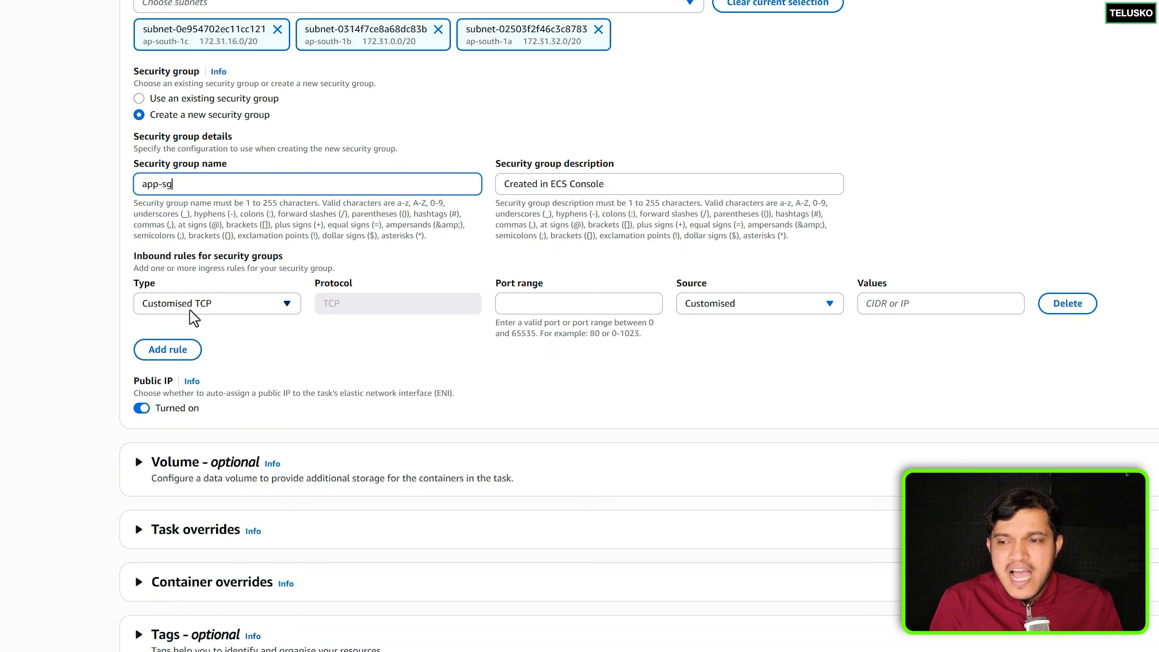
click(194, 306)
click(168, 50)
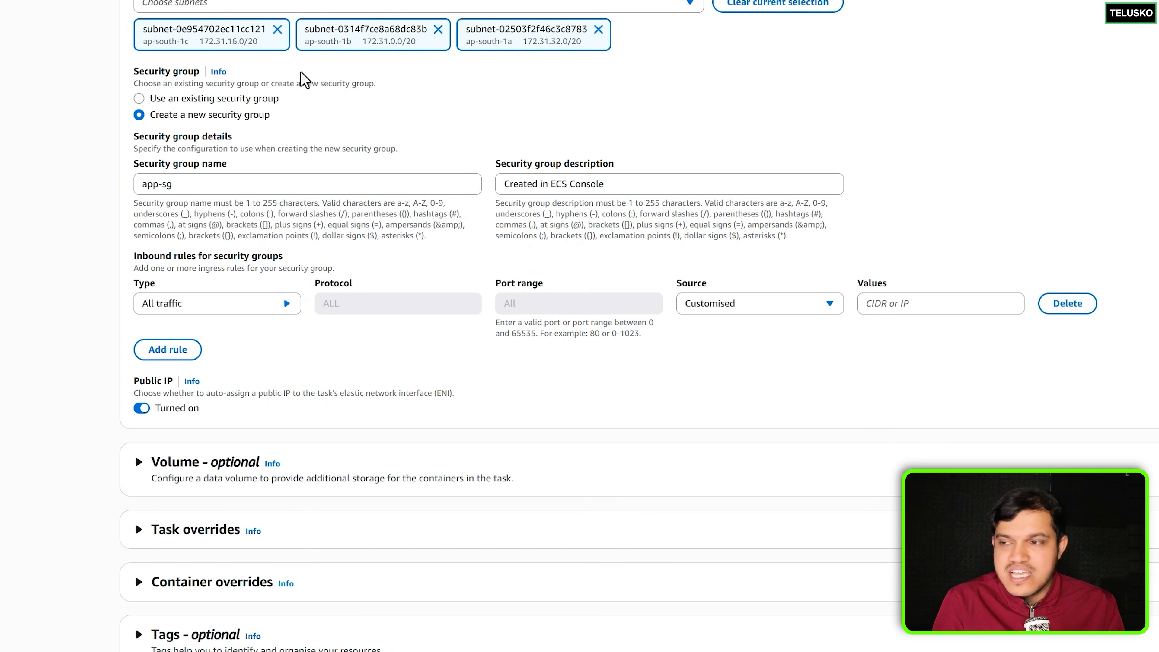
click(750, 312)
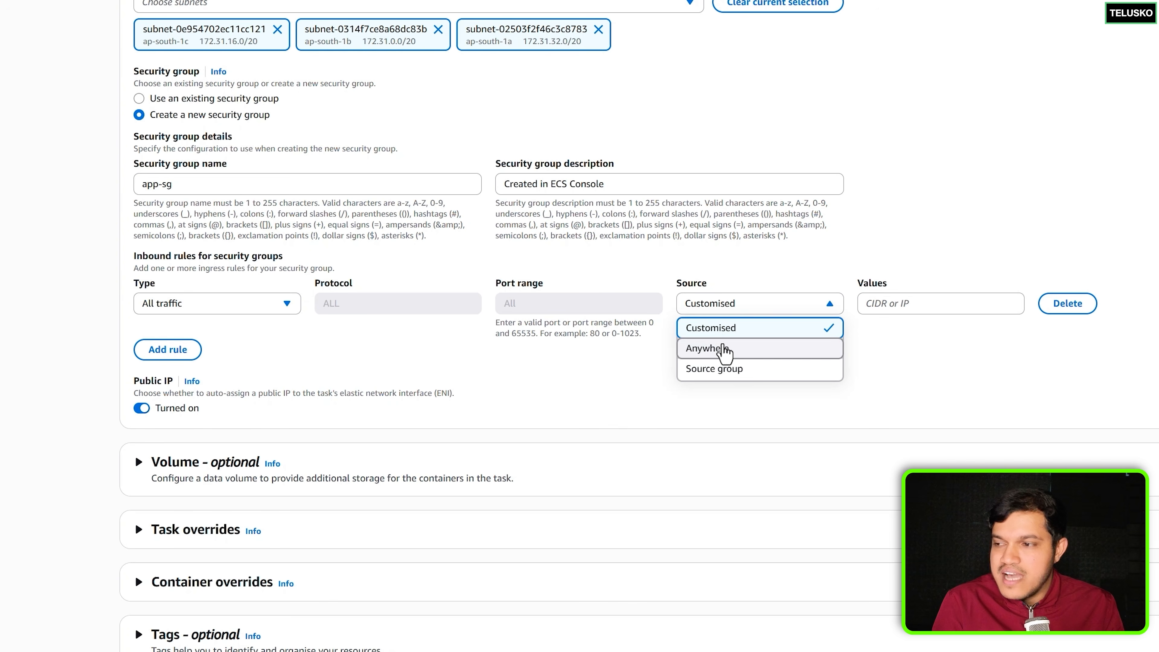
click(725, 350)
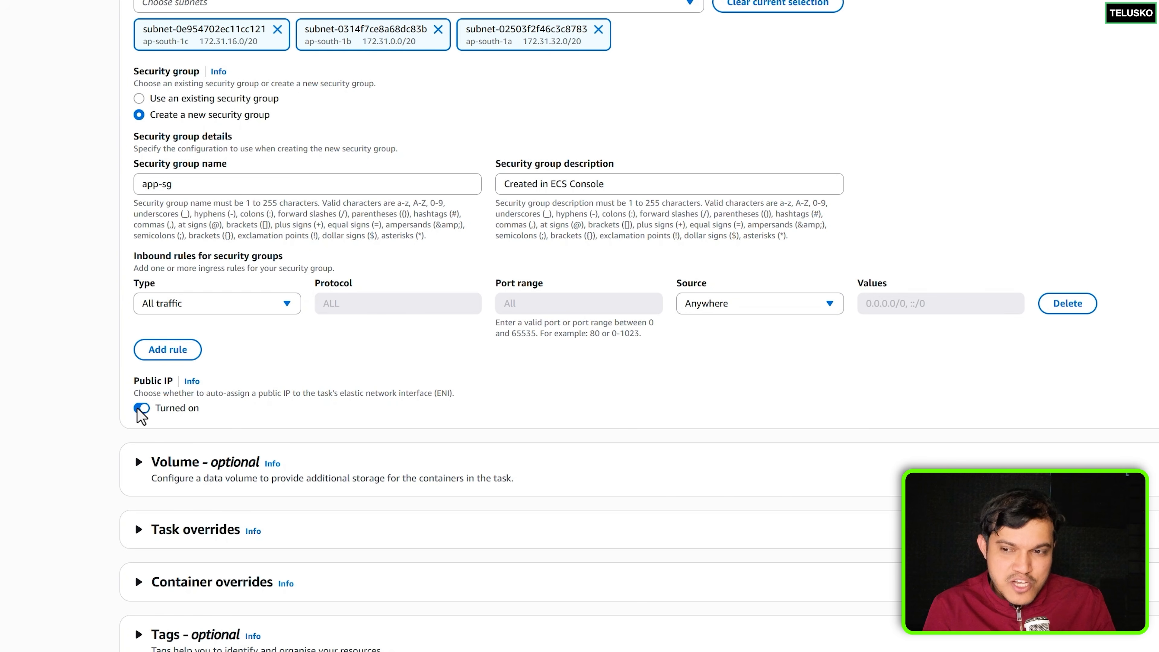
- Check the networking settings, launch the telusko-app task and refresh the cluster's task list
scroll(375, 381, up, 5)
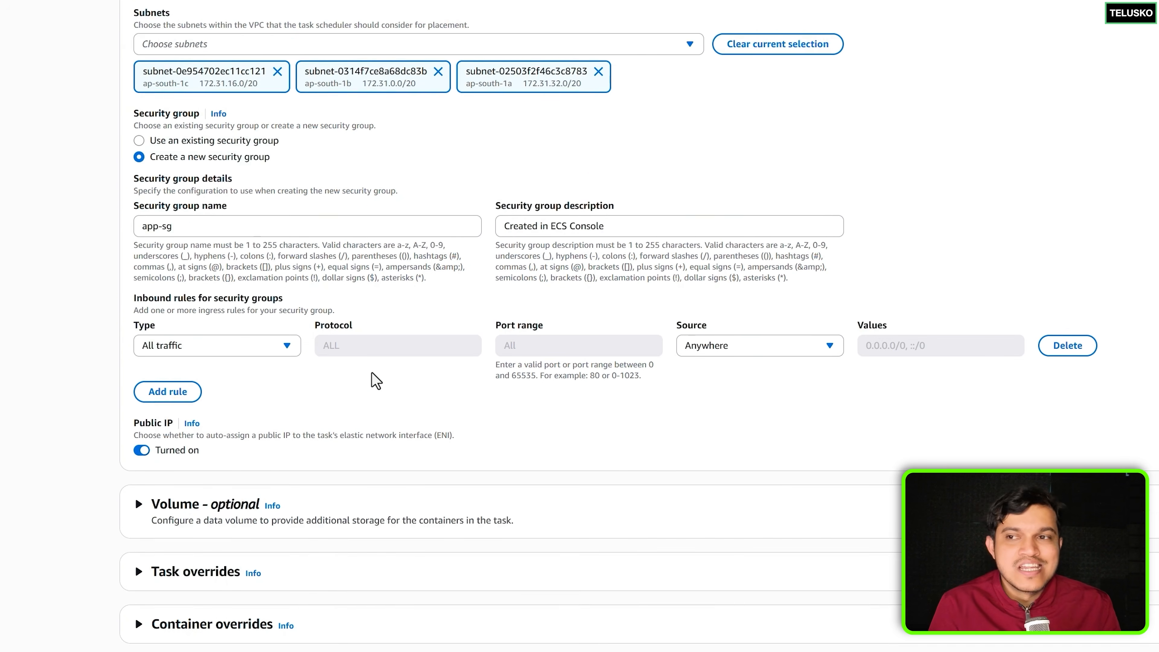
scroll(375, 381, down, 5)
scroll(961, 434, down, 6)
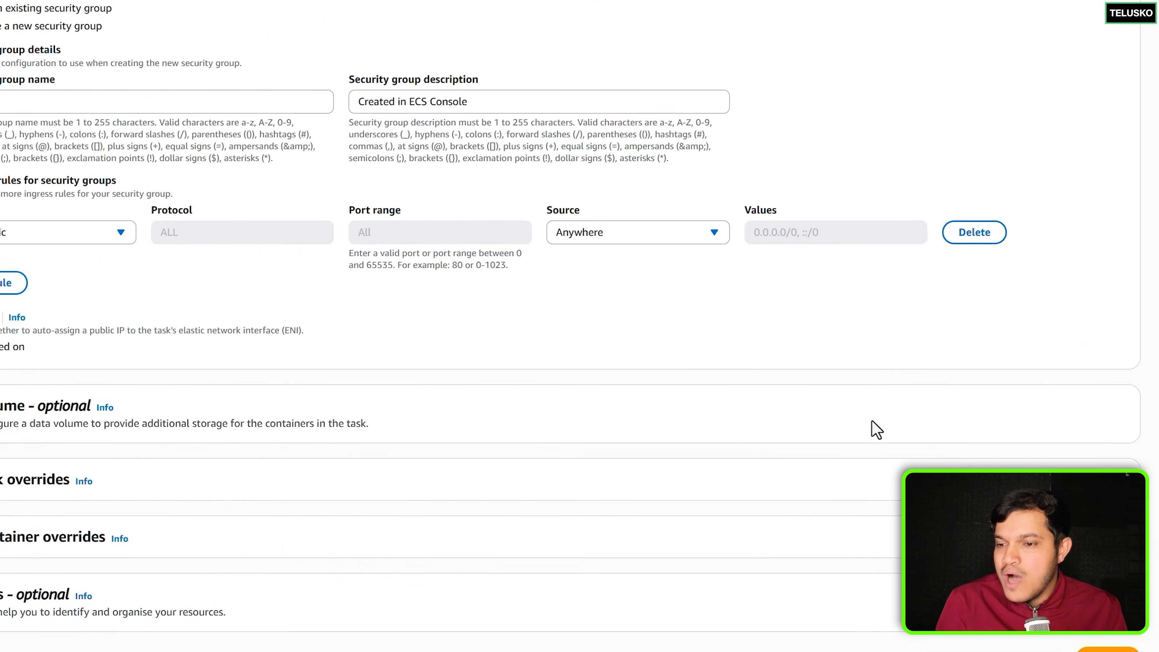
click(781, 576)
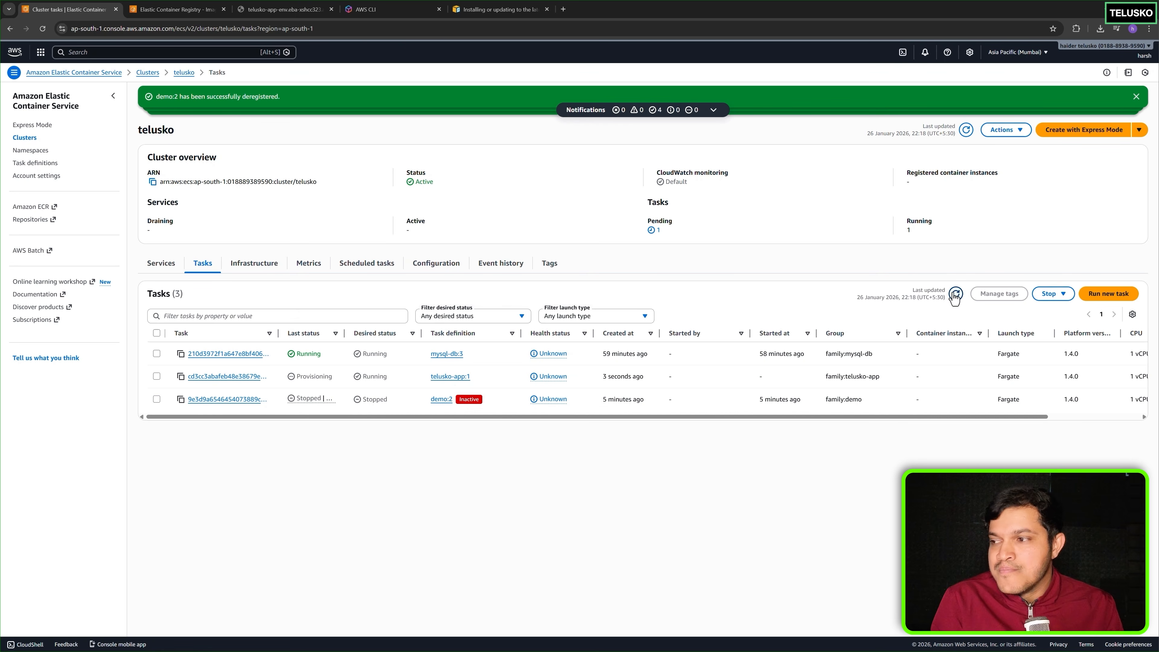
click(956, 295)
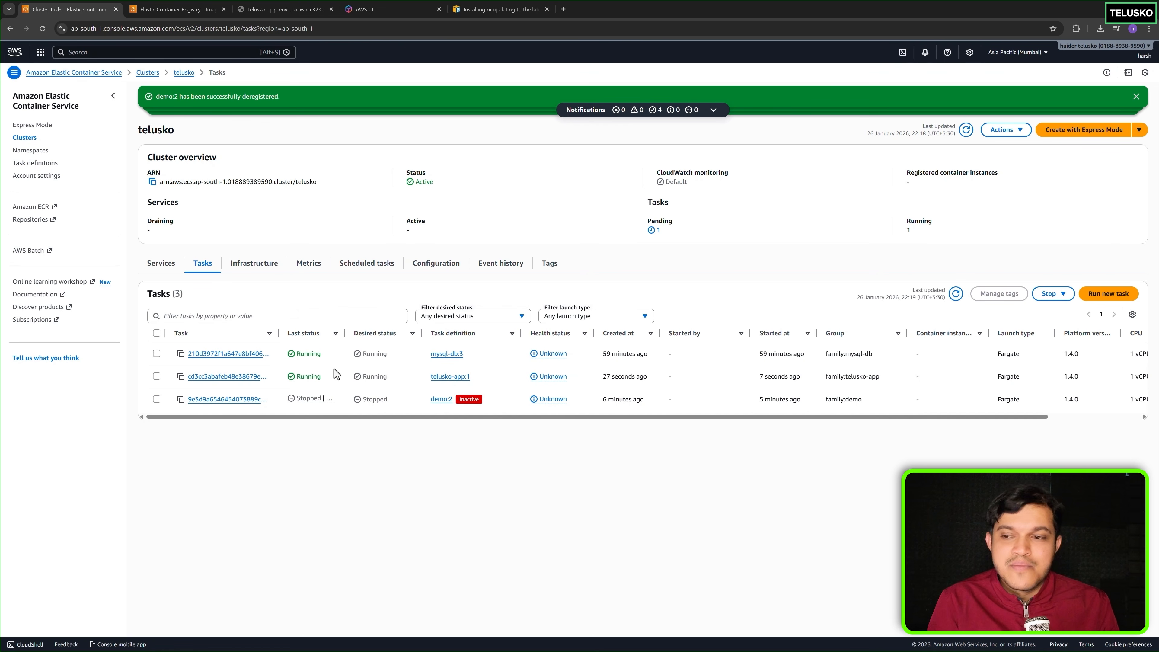
- Copy the running telusko-app task's public IP and open it in a new browser tab on port 8080 with the path /courselist
click(237, 378)
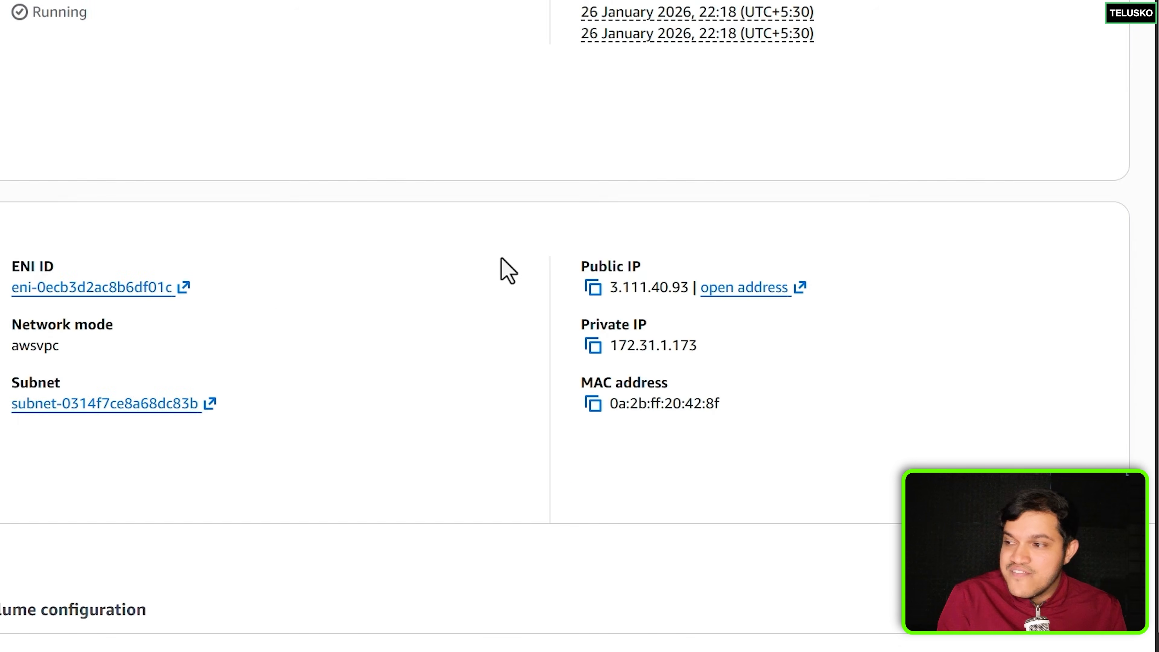
click(338, 260)
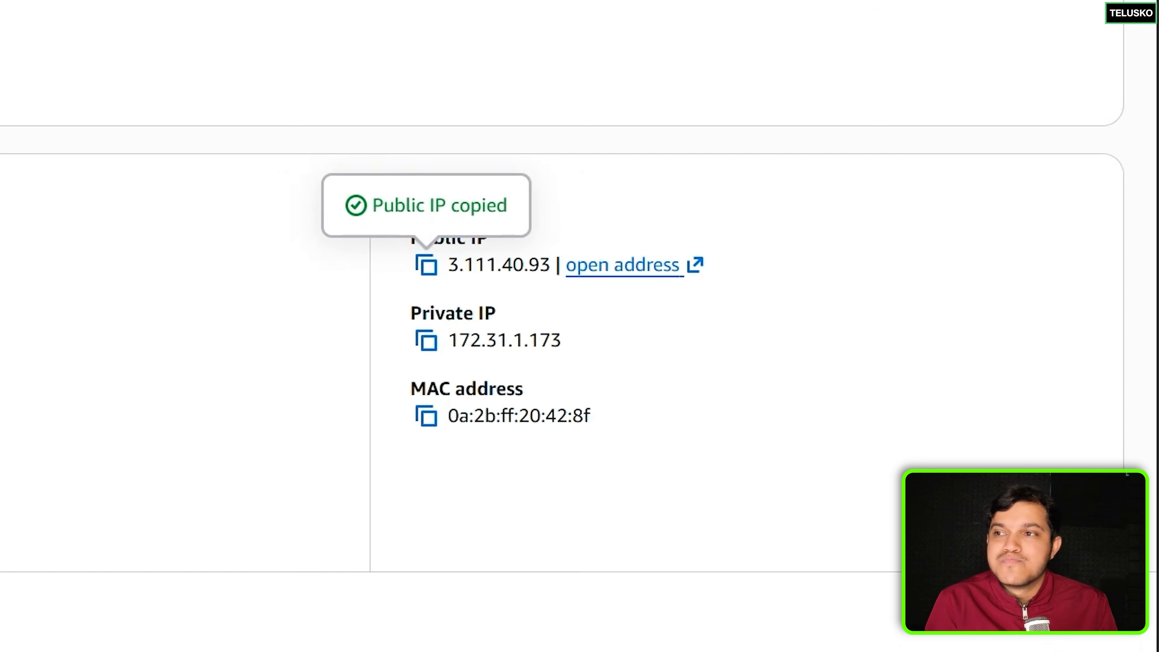
click(565, 11)
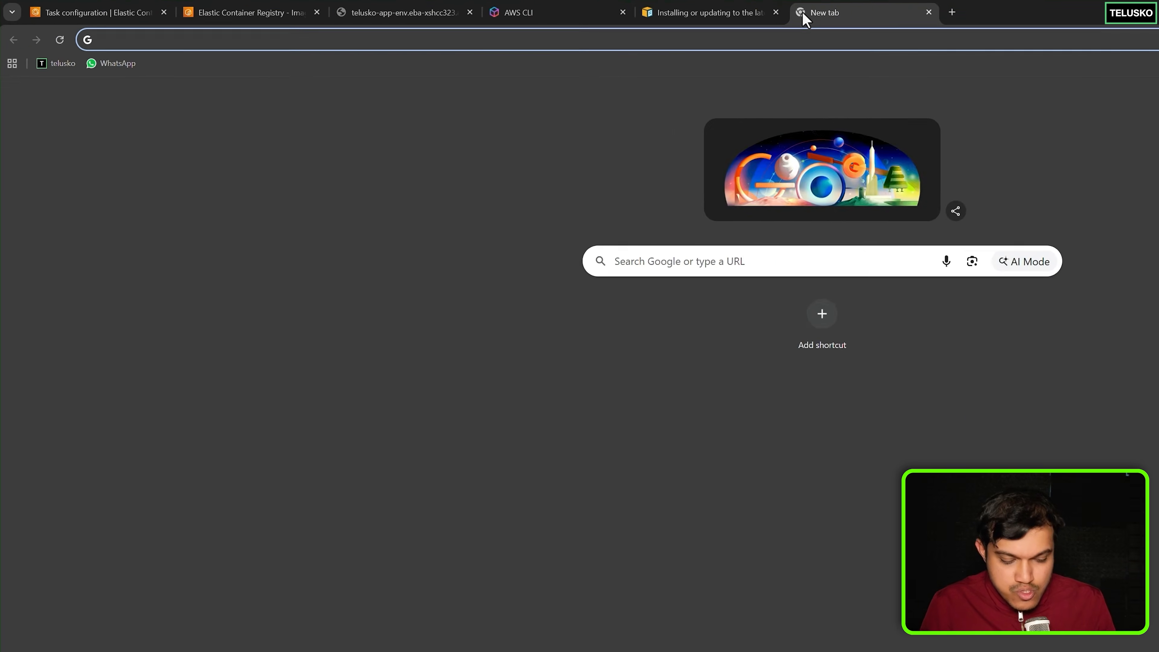
key(ctrl+v)
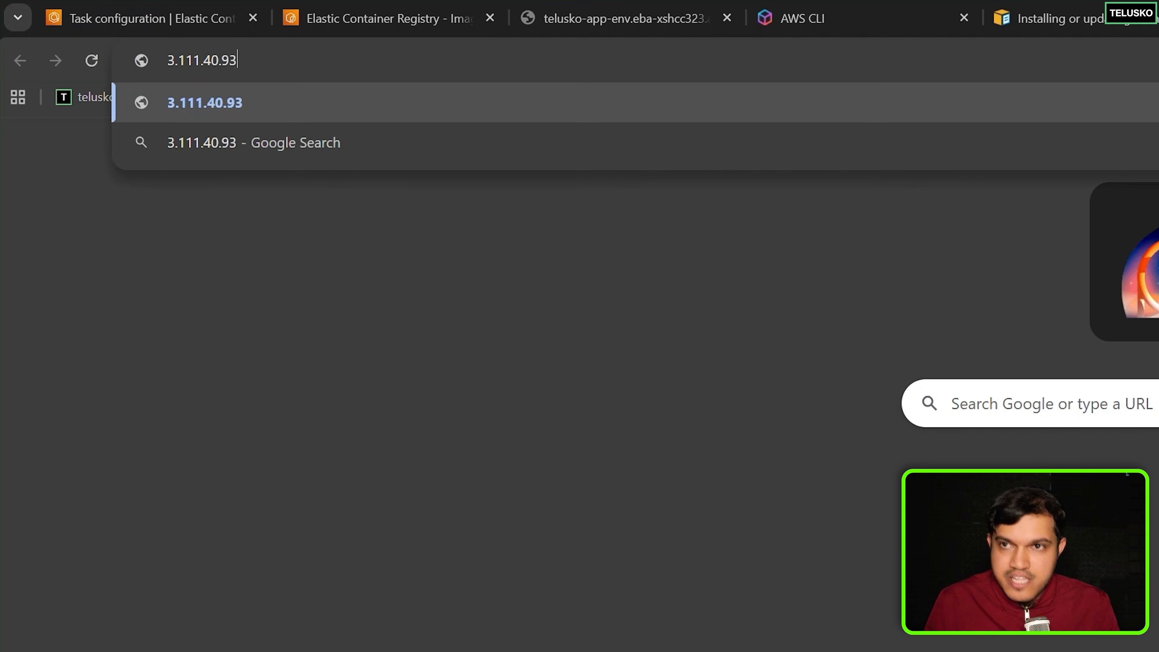
text(:80)
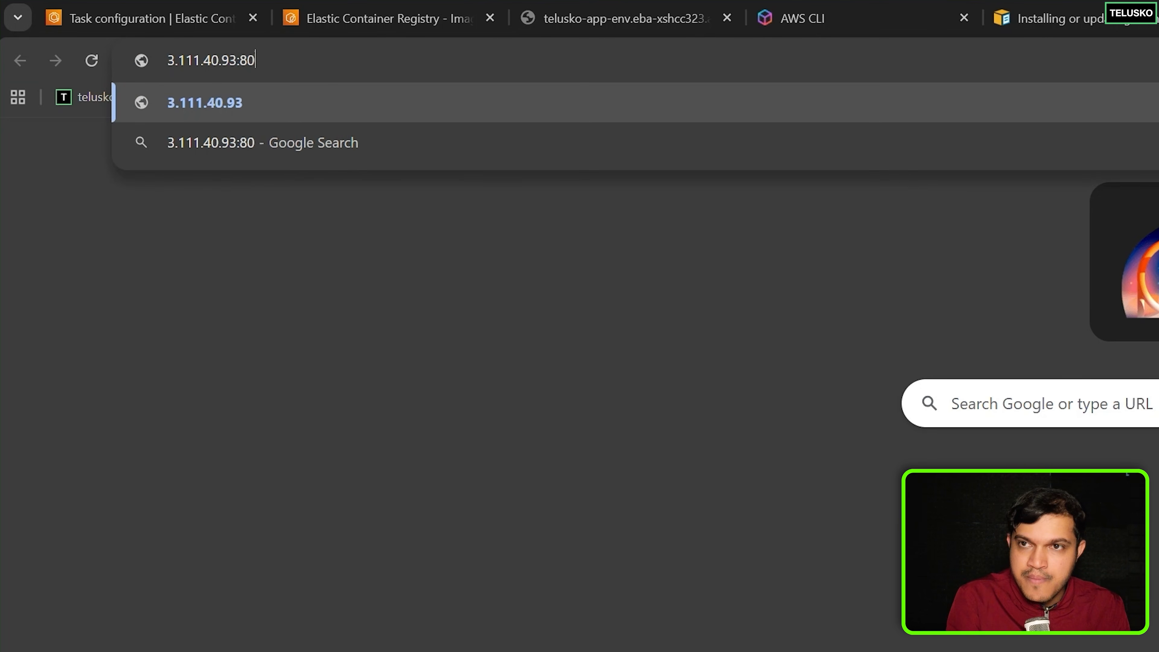
text(80/co)
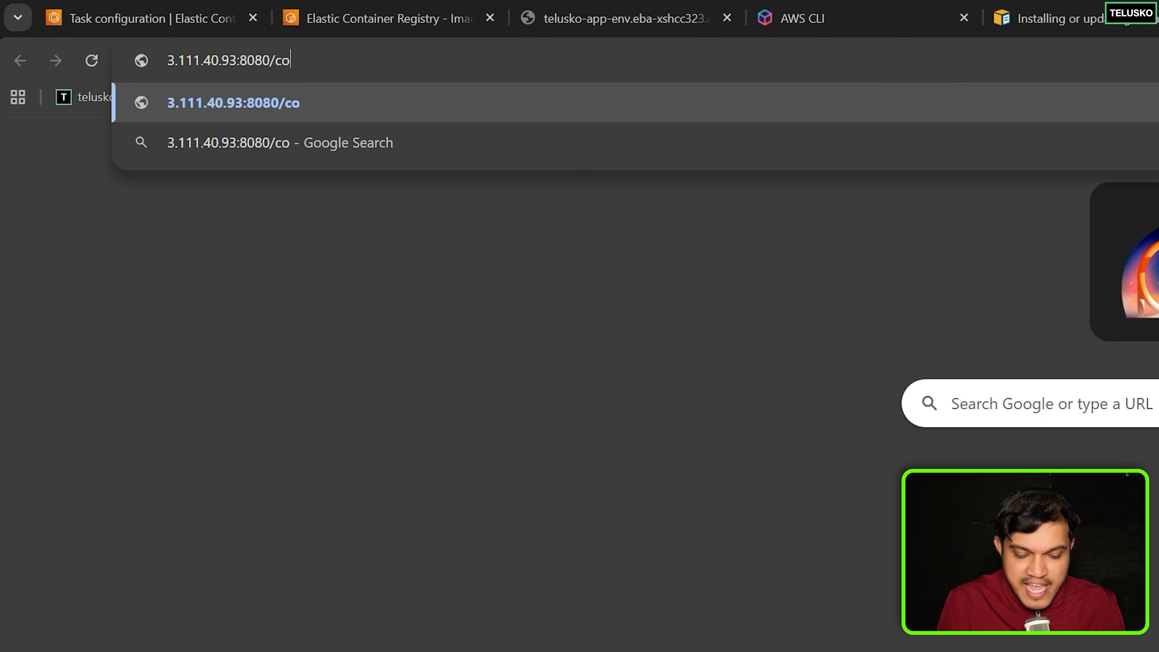
text(urselist)
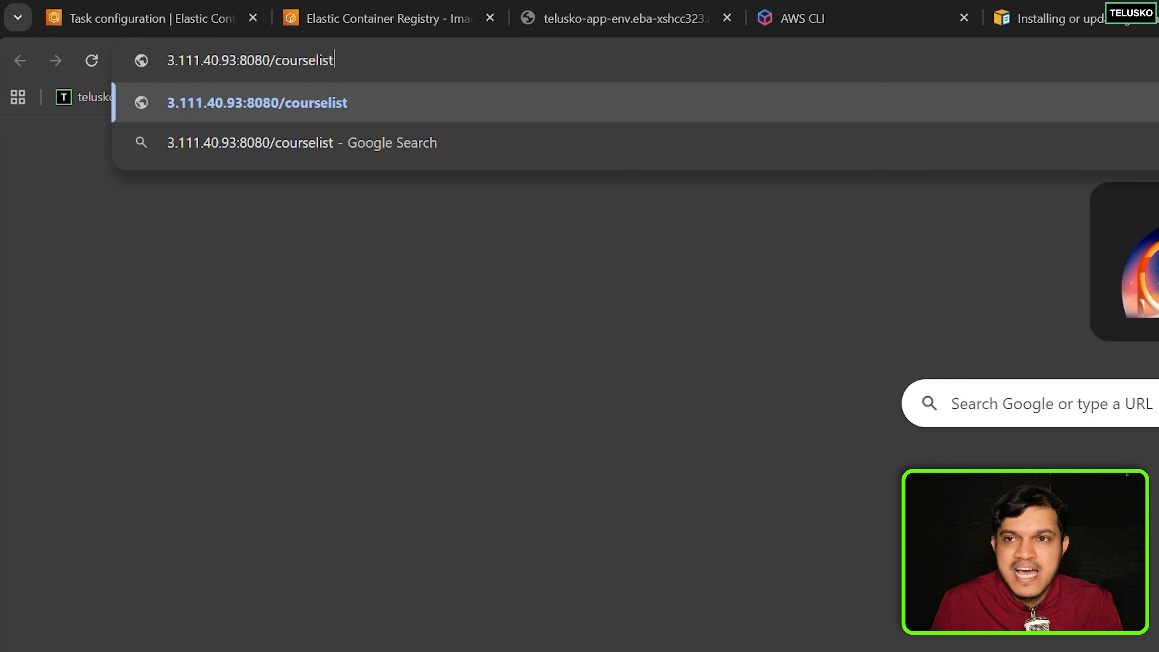
key(Return)
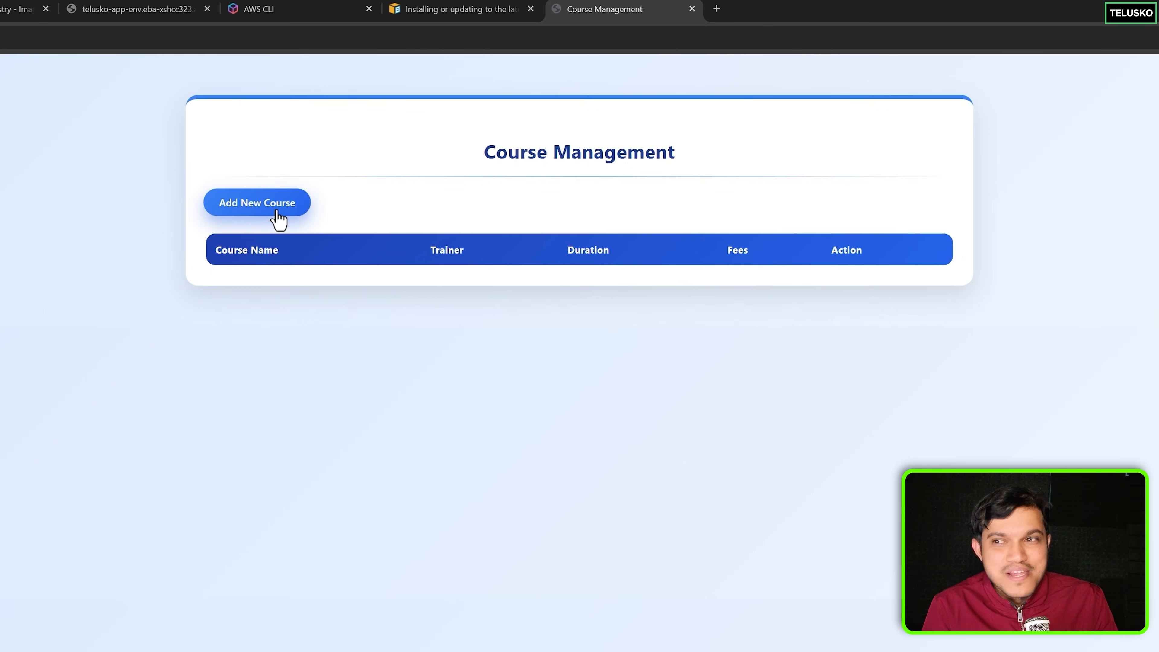
- Add and save a new course named DevOps with the trainers' names, a duration of 100 hours and fees of 6500
click(286, 203)
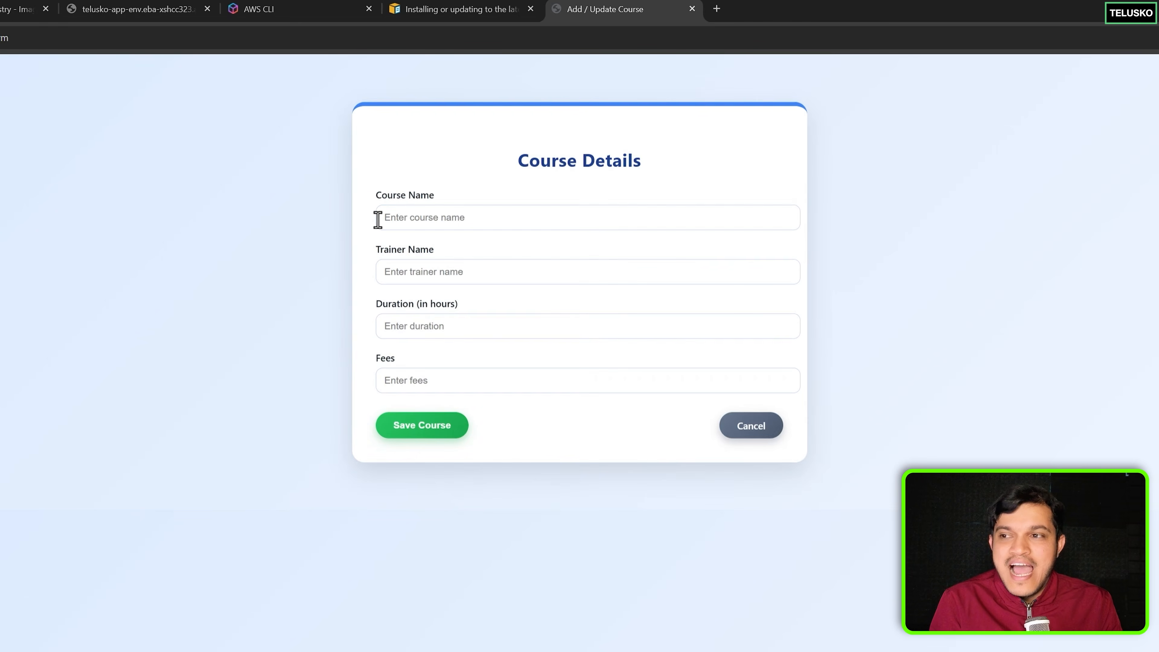
click(407, 223)
click(465, 275)
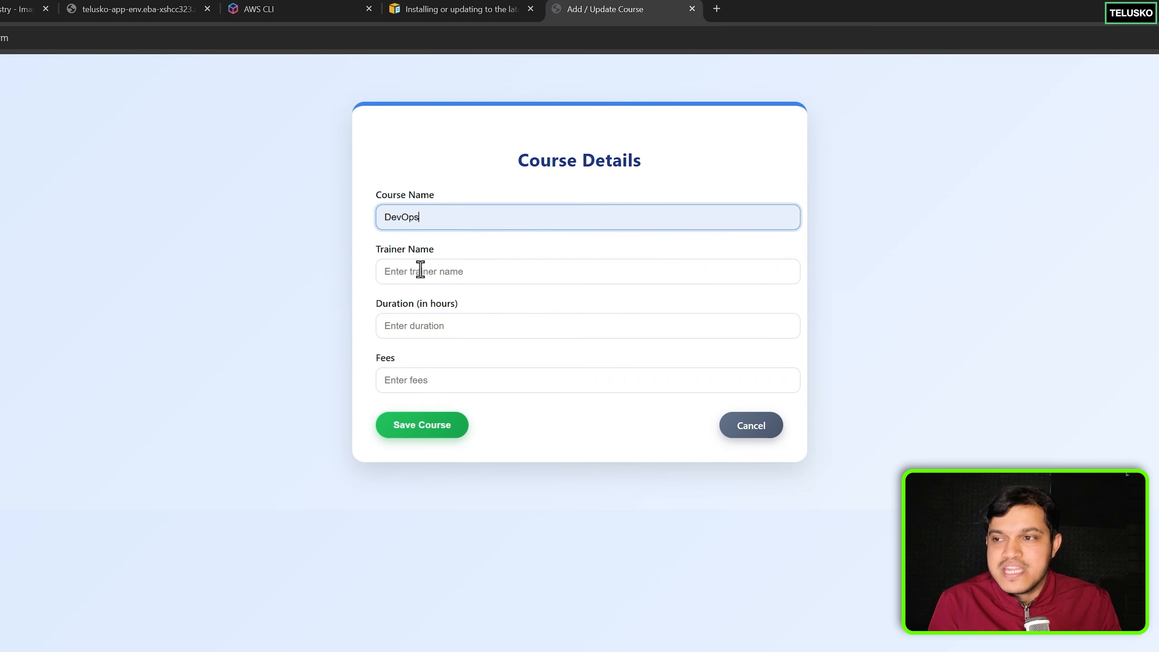
click(419, 270)
click(482, 331)
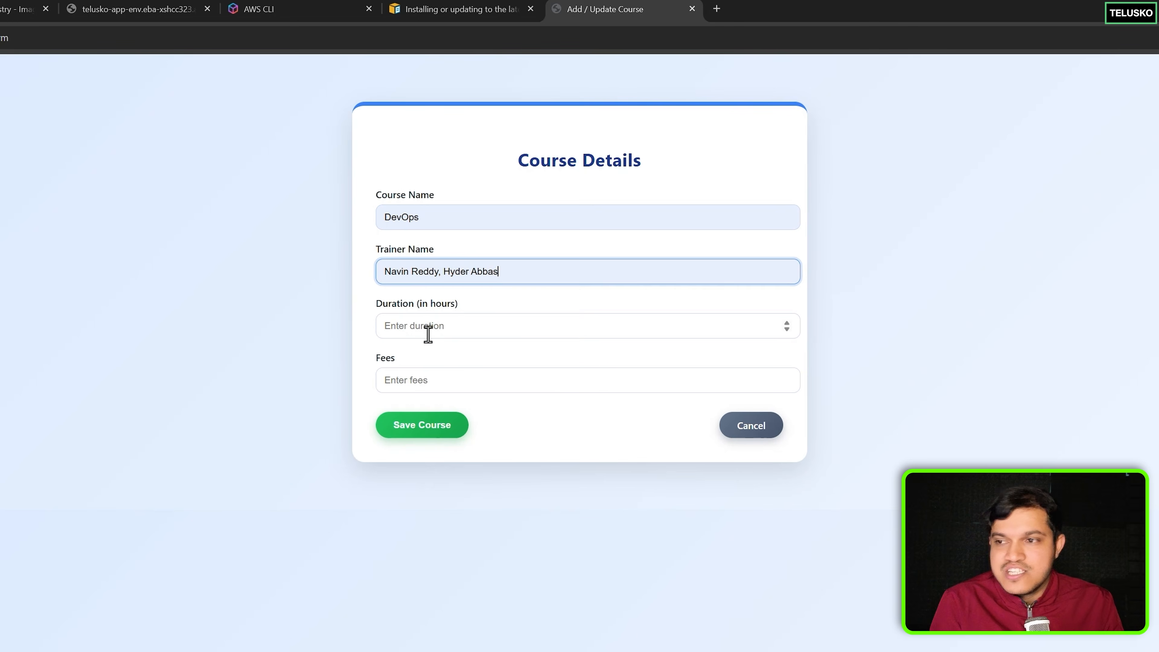
click(427, 329)
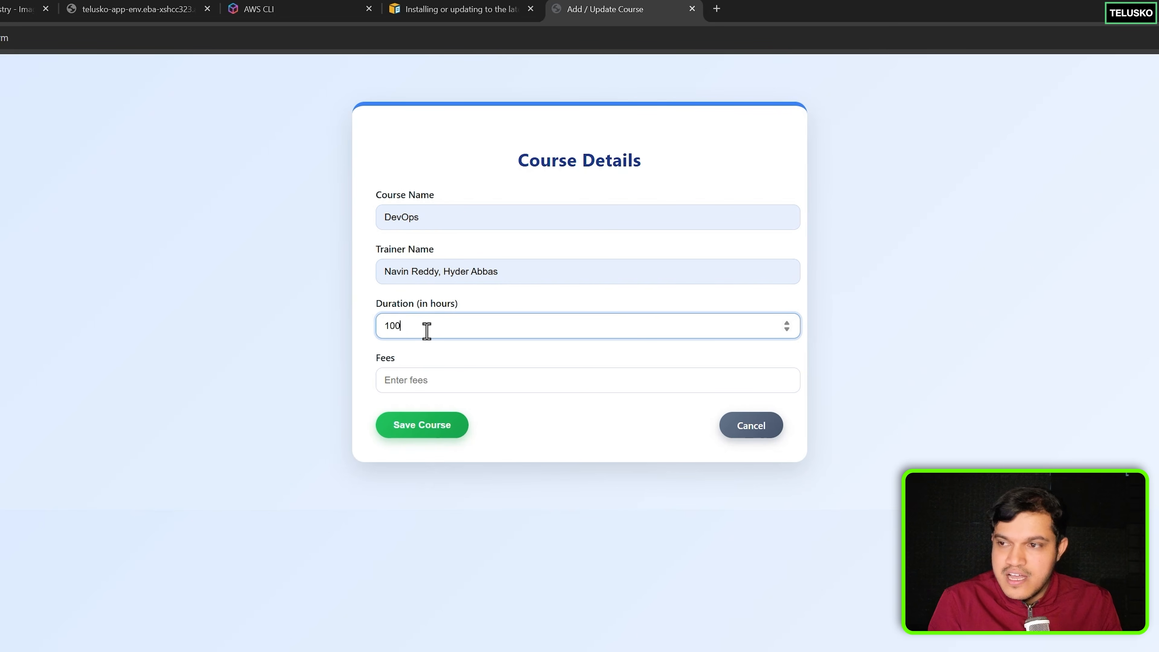
click(407, 381)
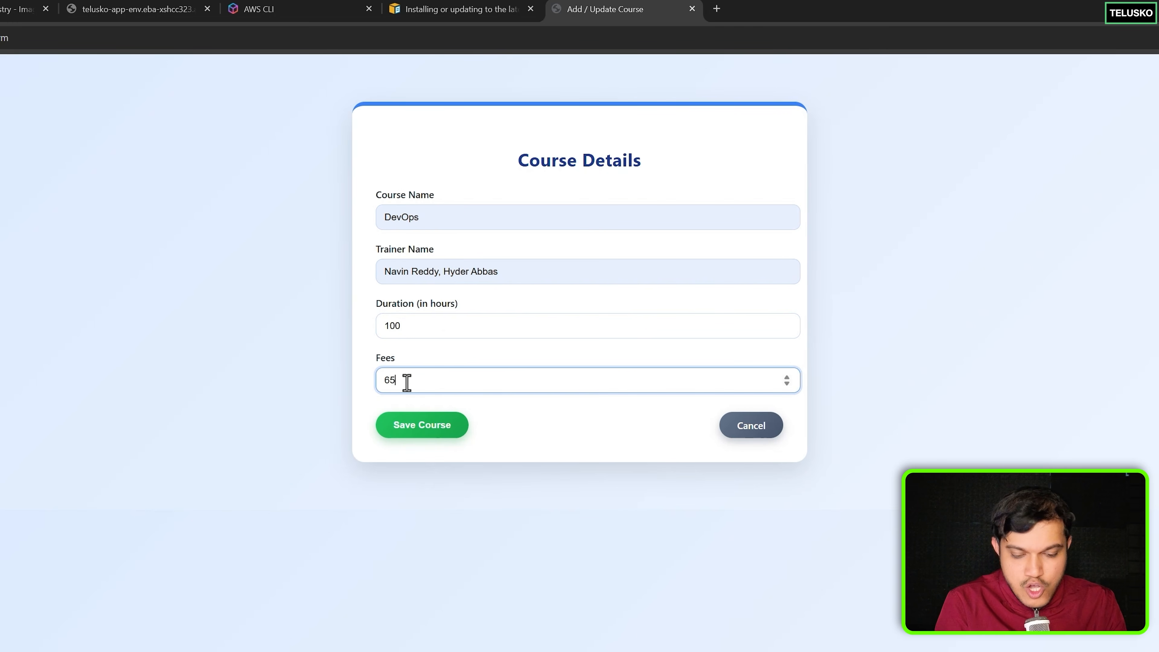
click(409, 425)
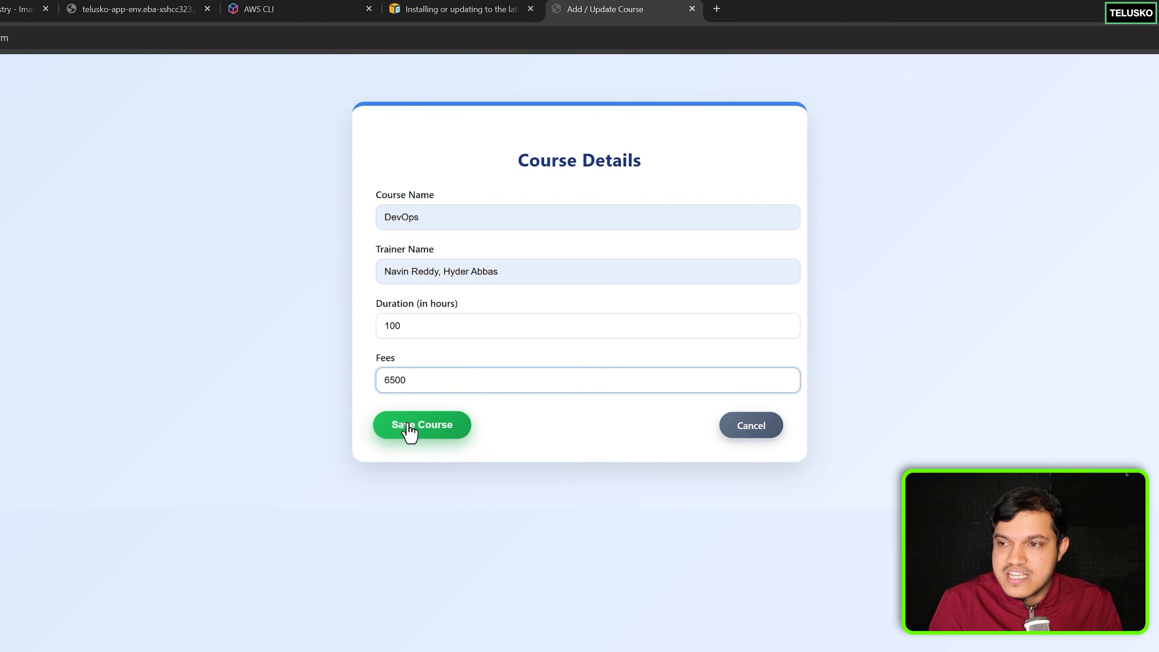